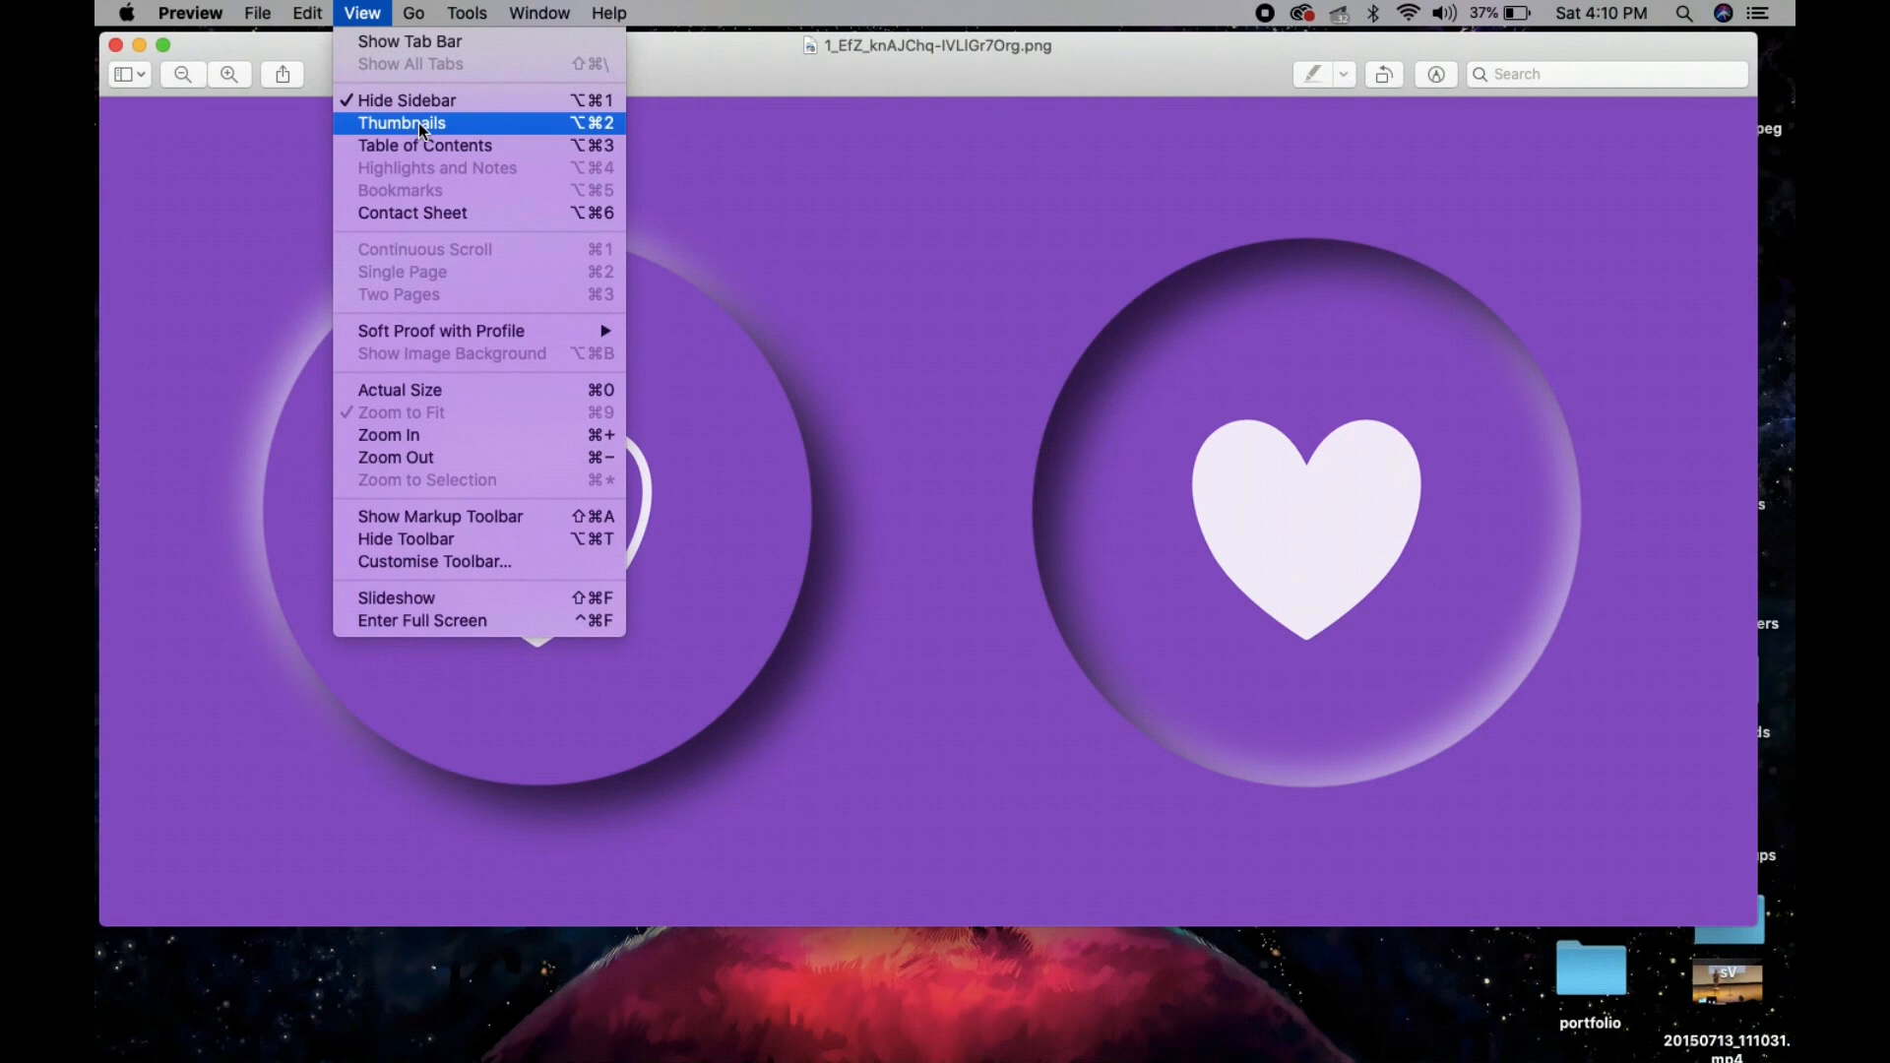
- Examine the raised and inset heart buttons in the reference image at full screen, closing the image when done
left_click(441, 617)
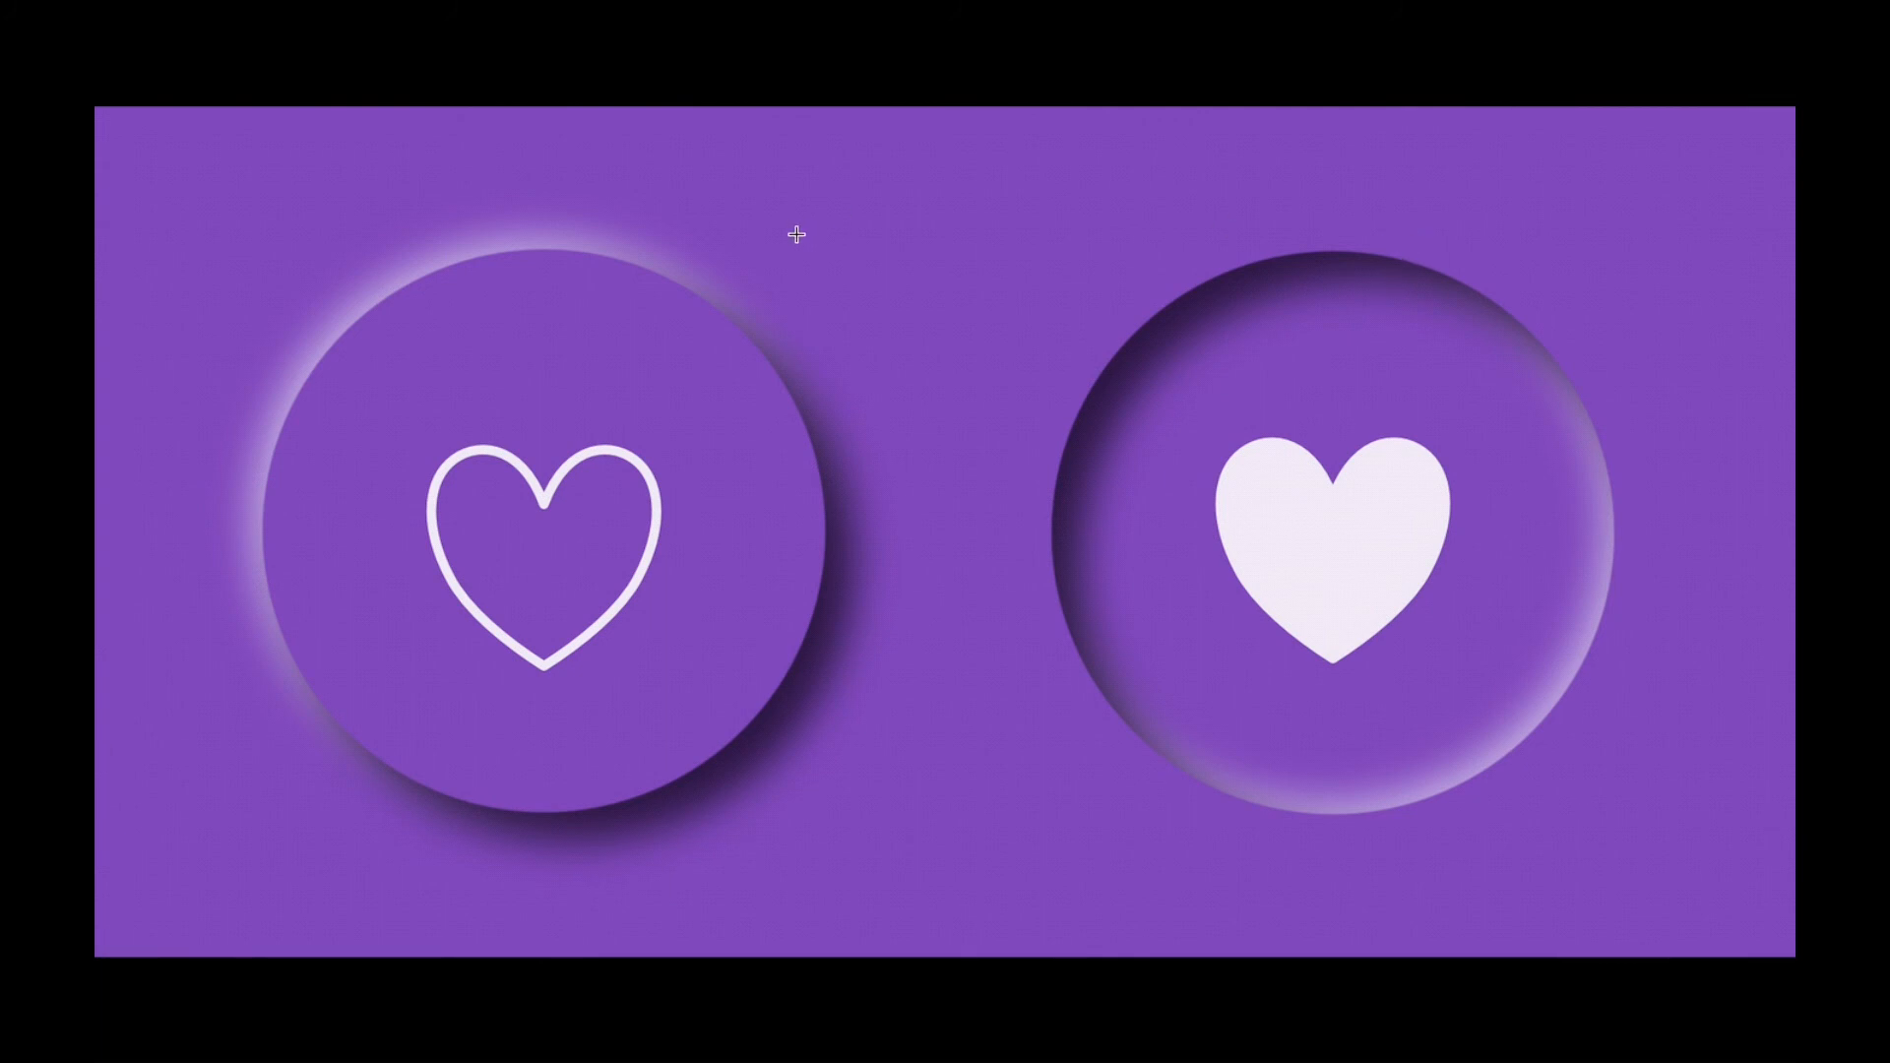
left_click_drag(170, 160, 933, 894)
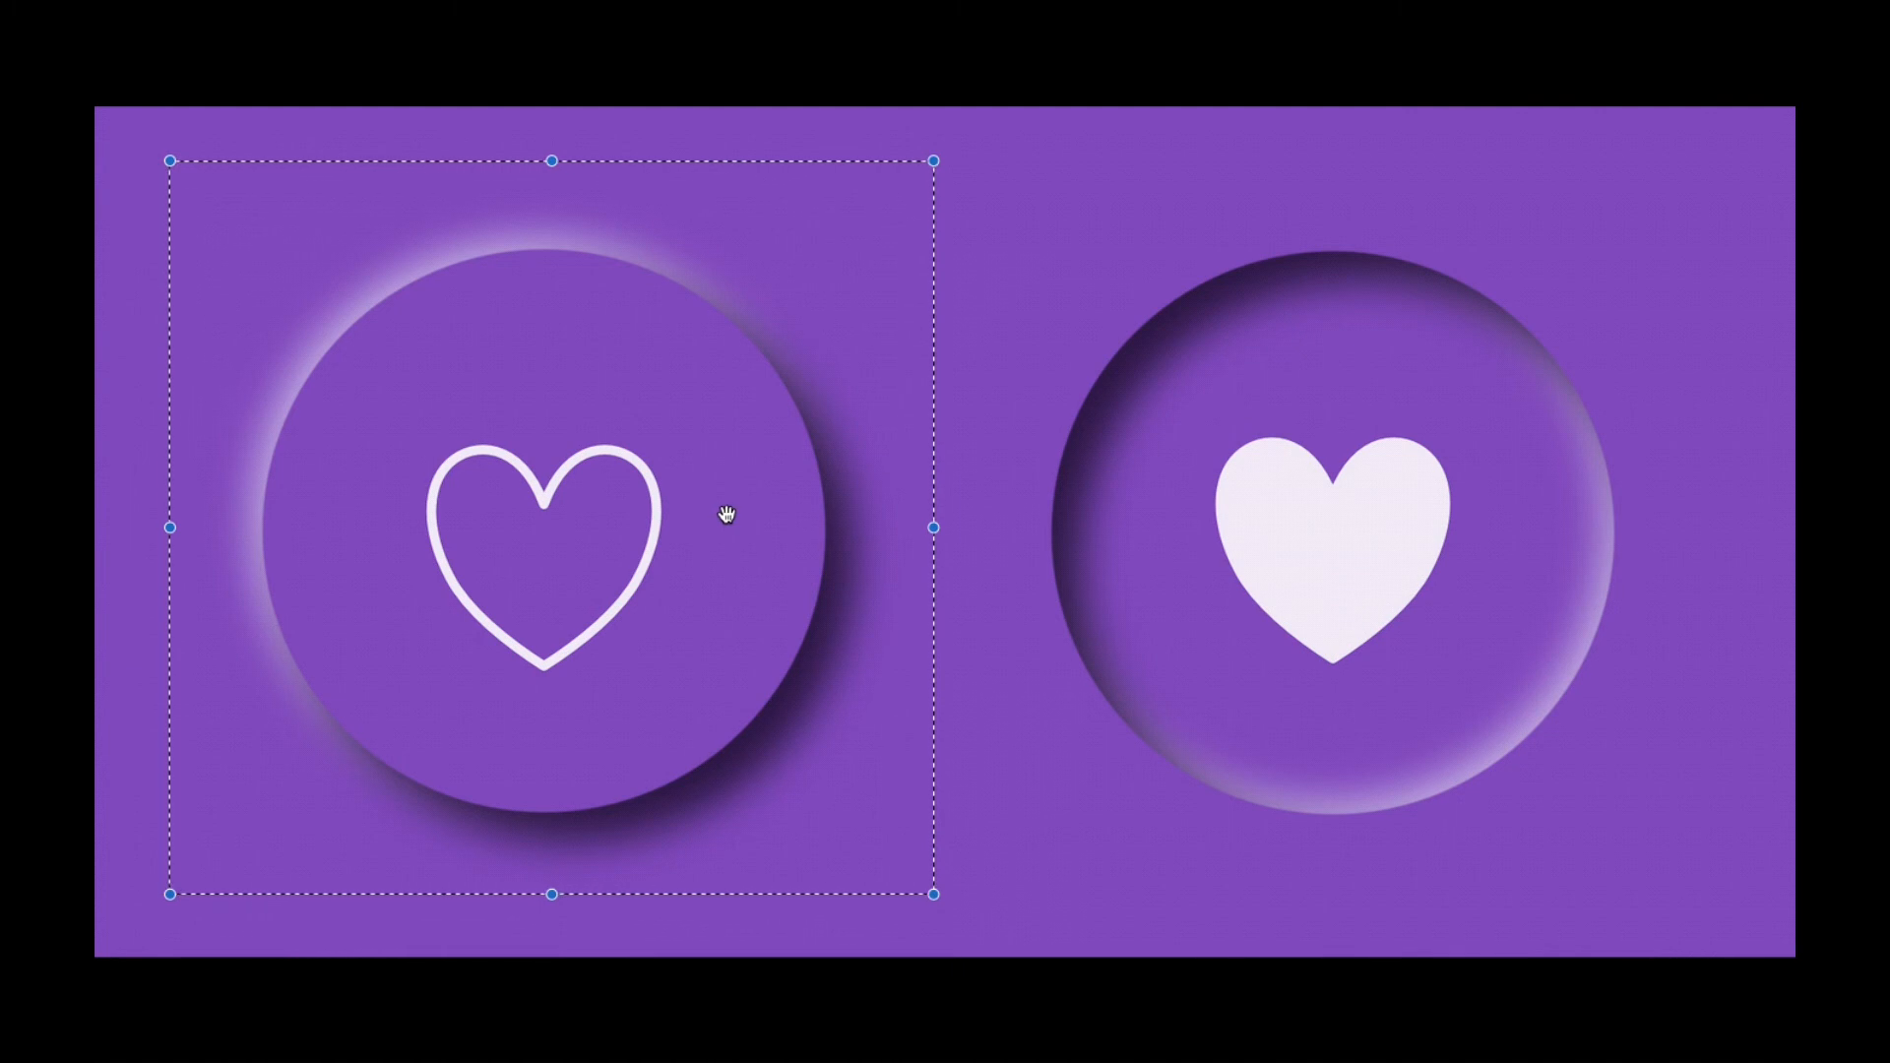
left_click_drag(968, 150, 1744, 903)
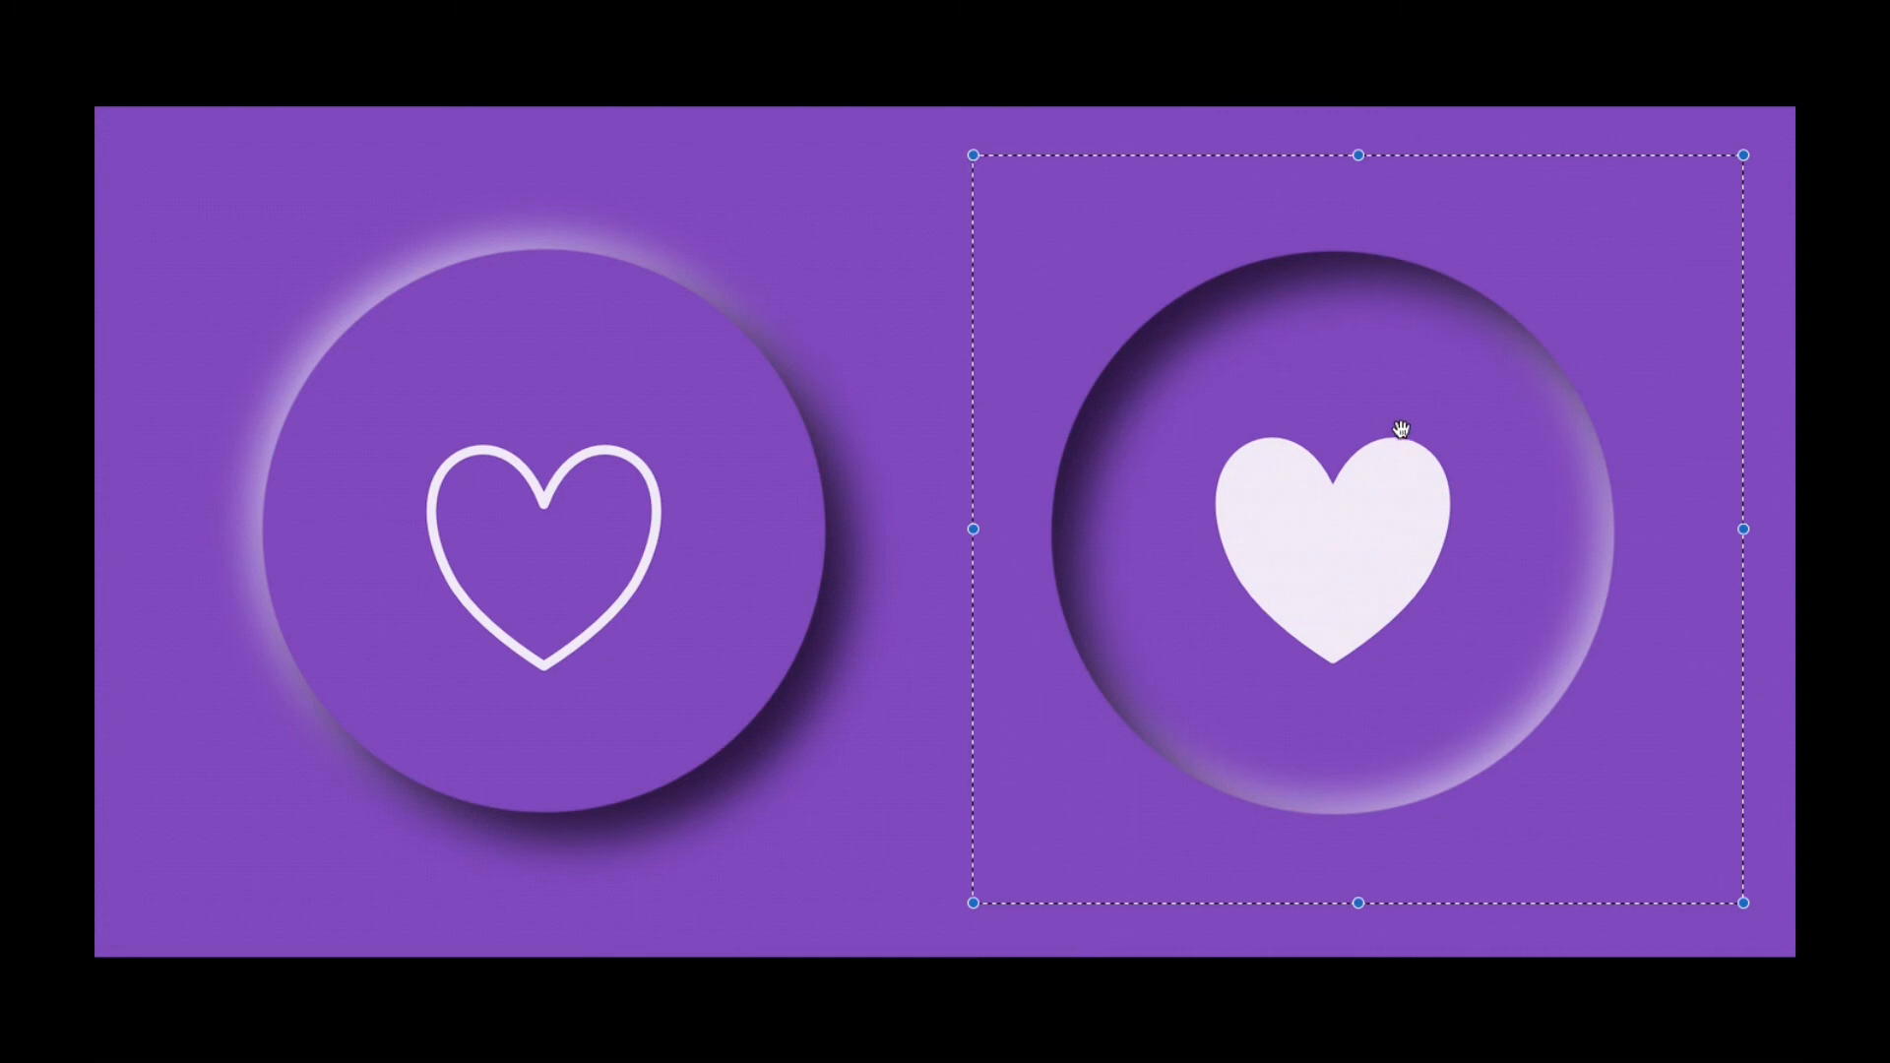
key("grave")
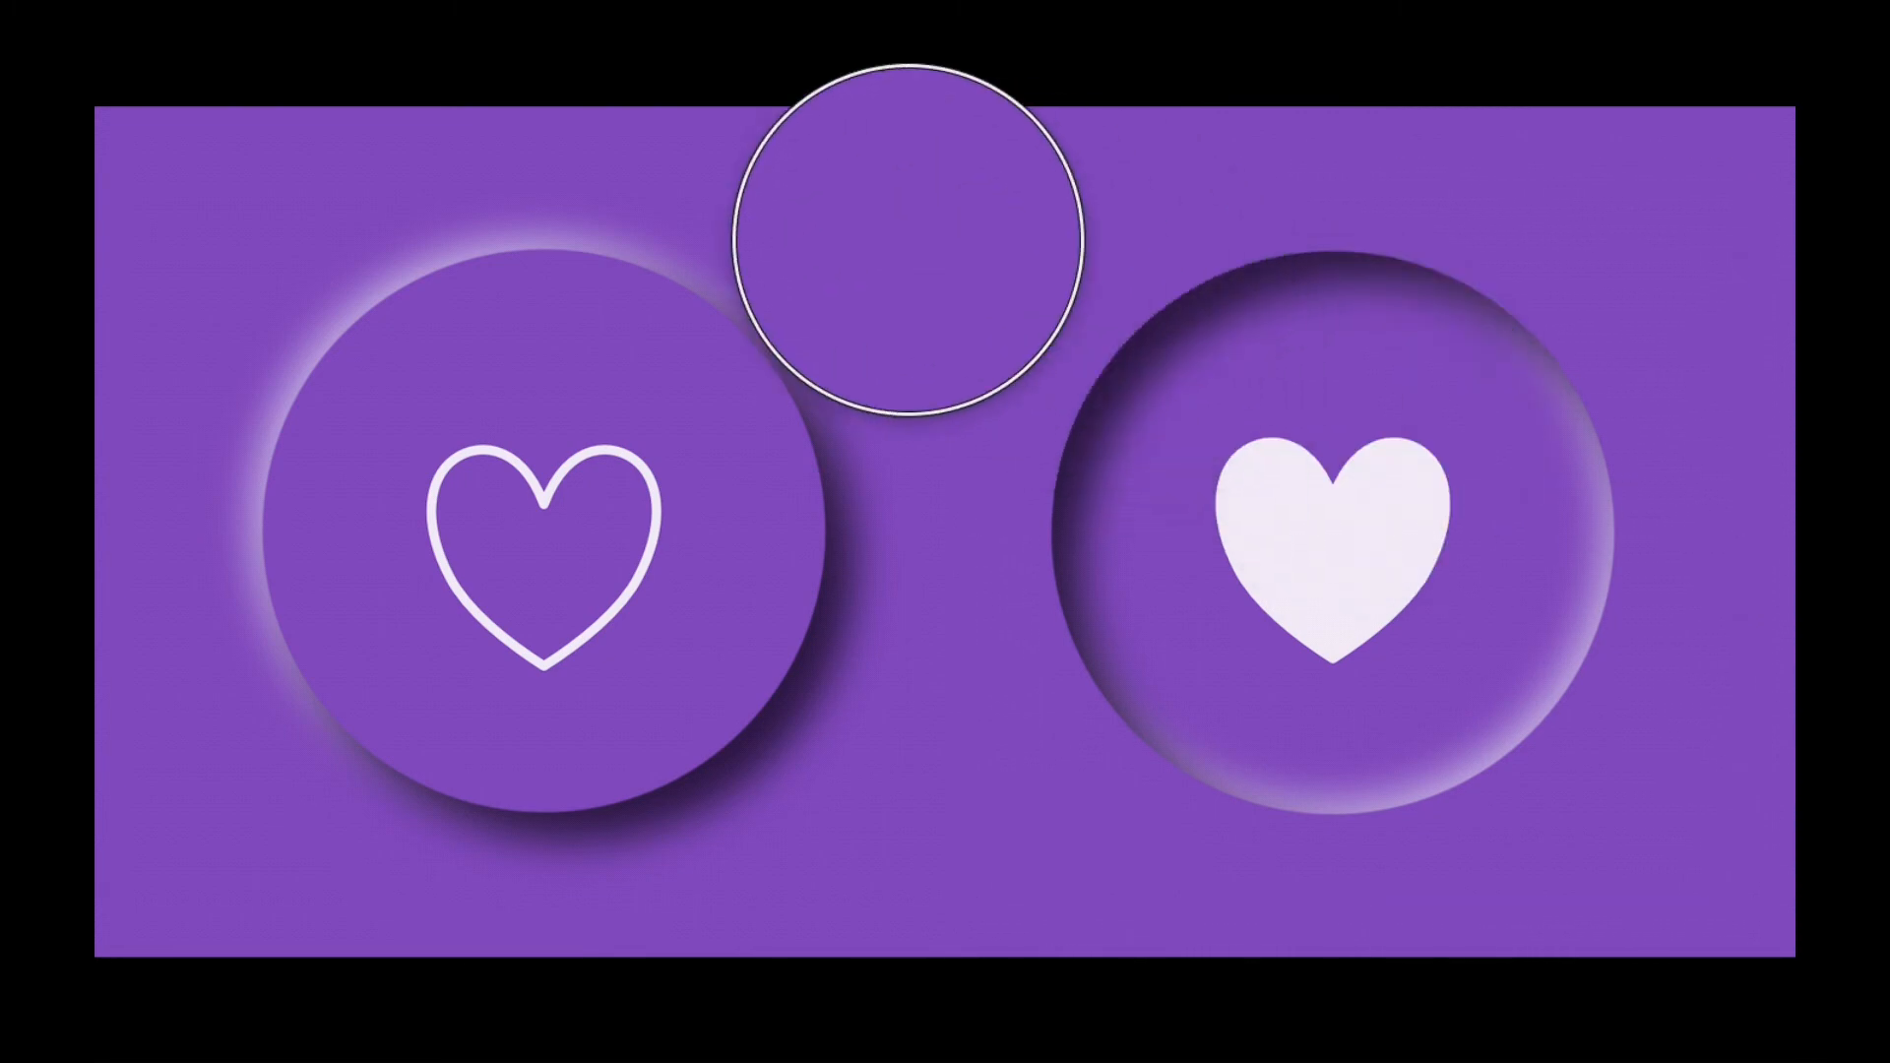
key("grave")
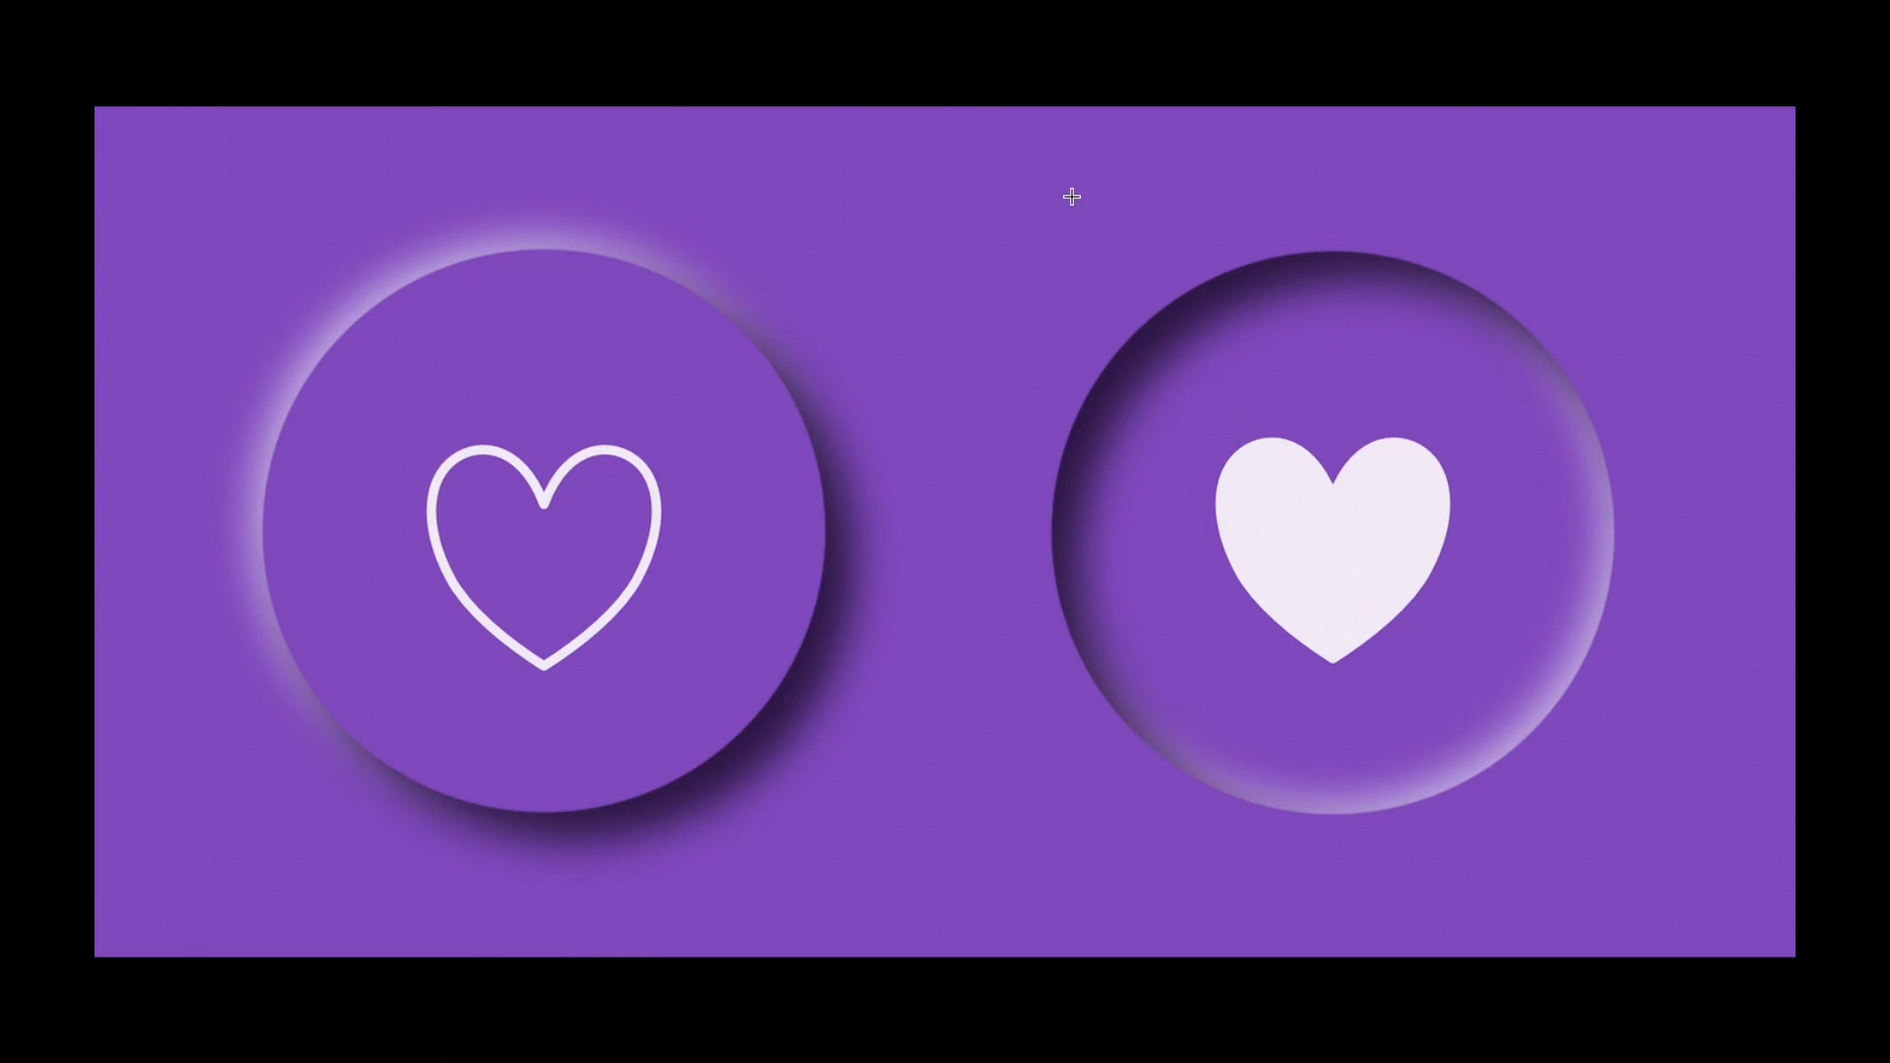
key("Escape")
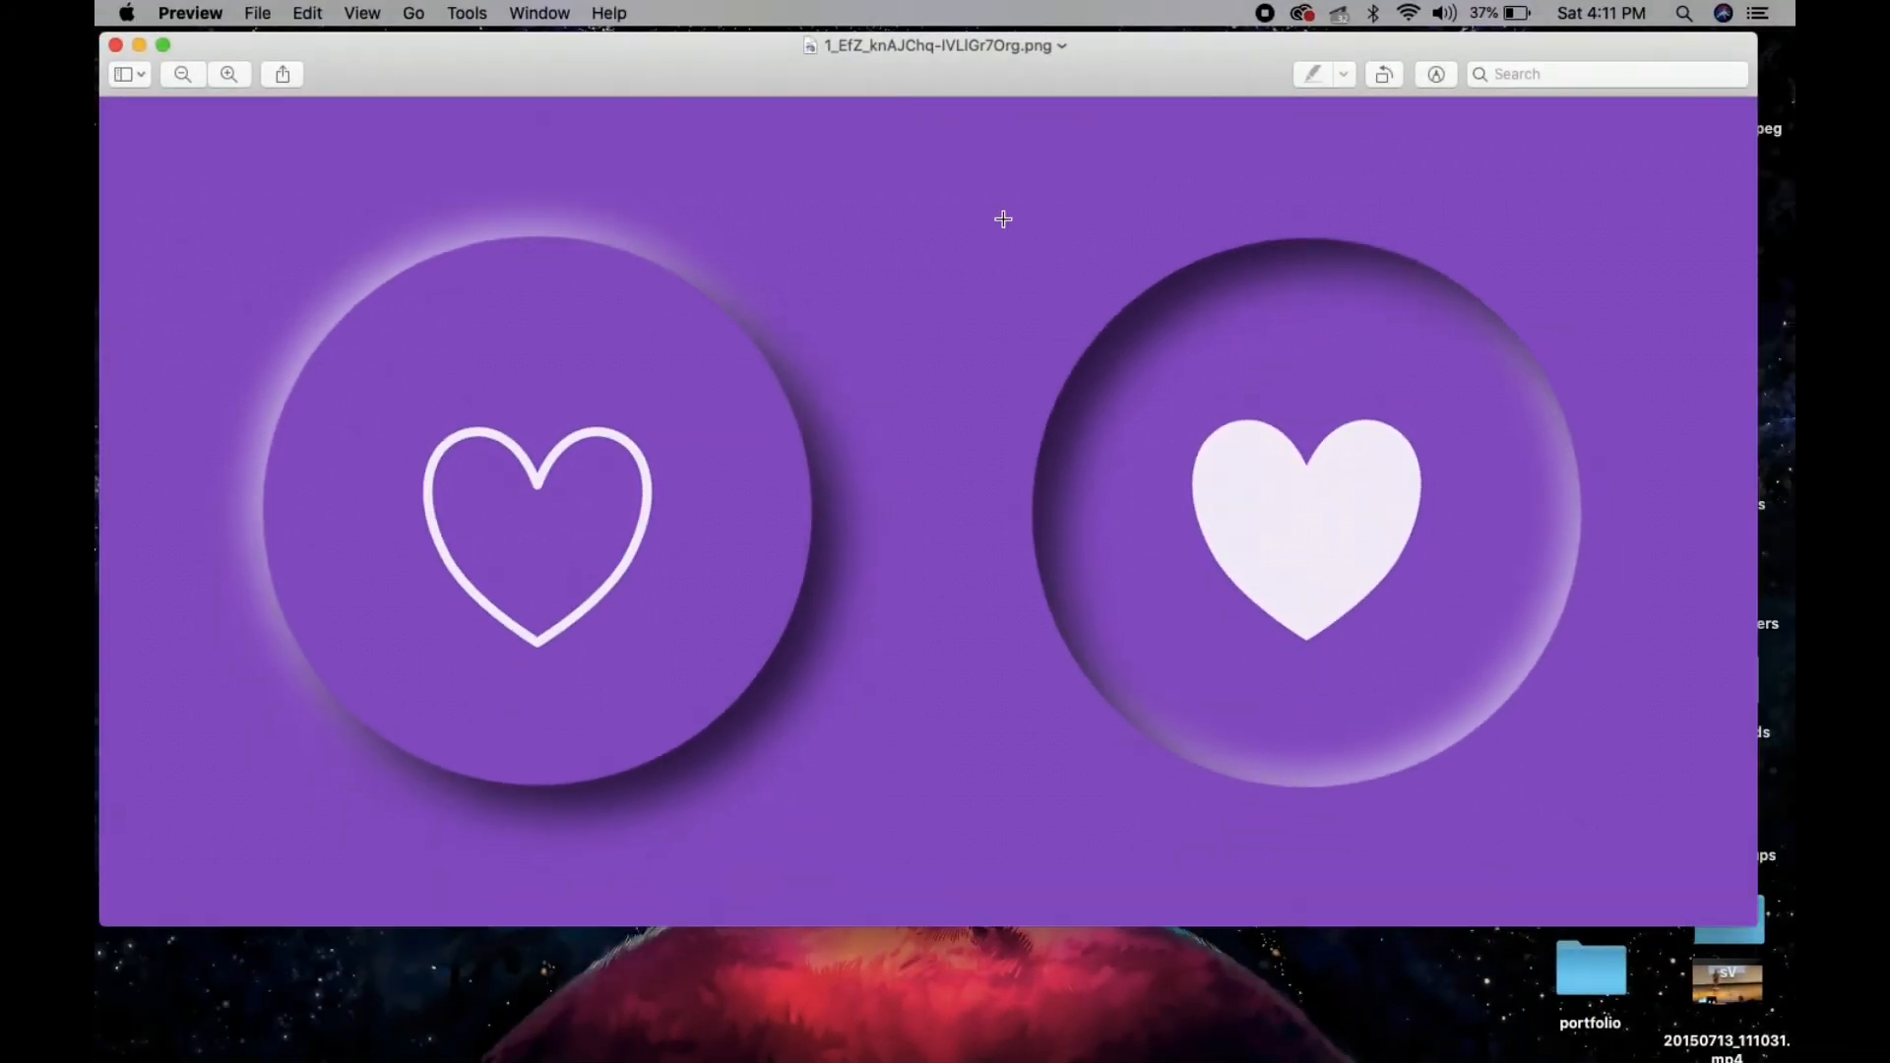
left_click(116, 45)
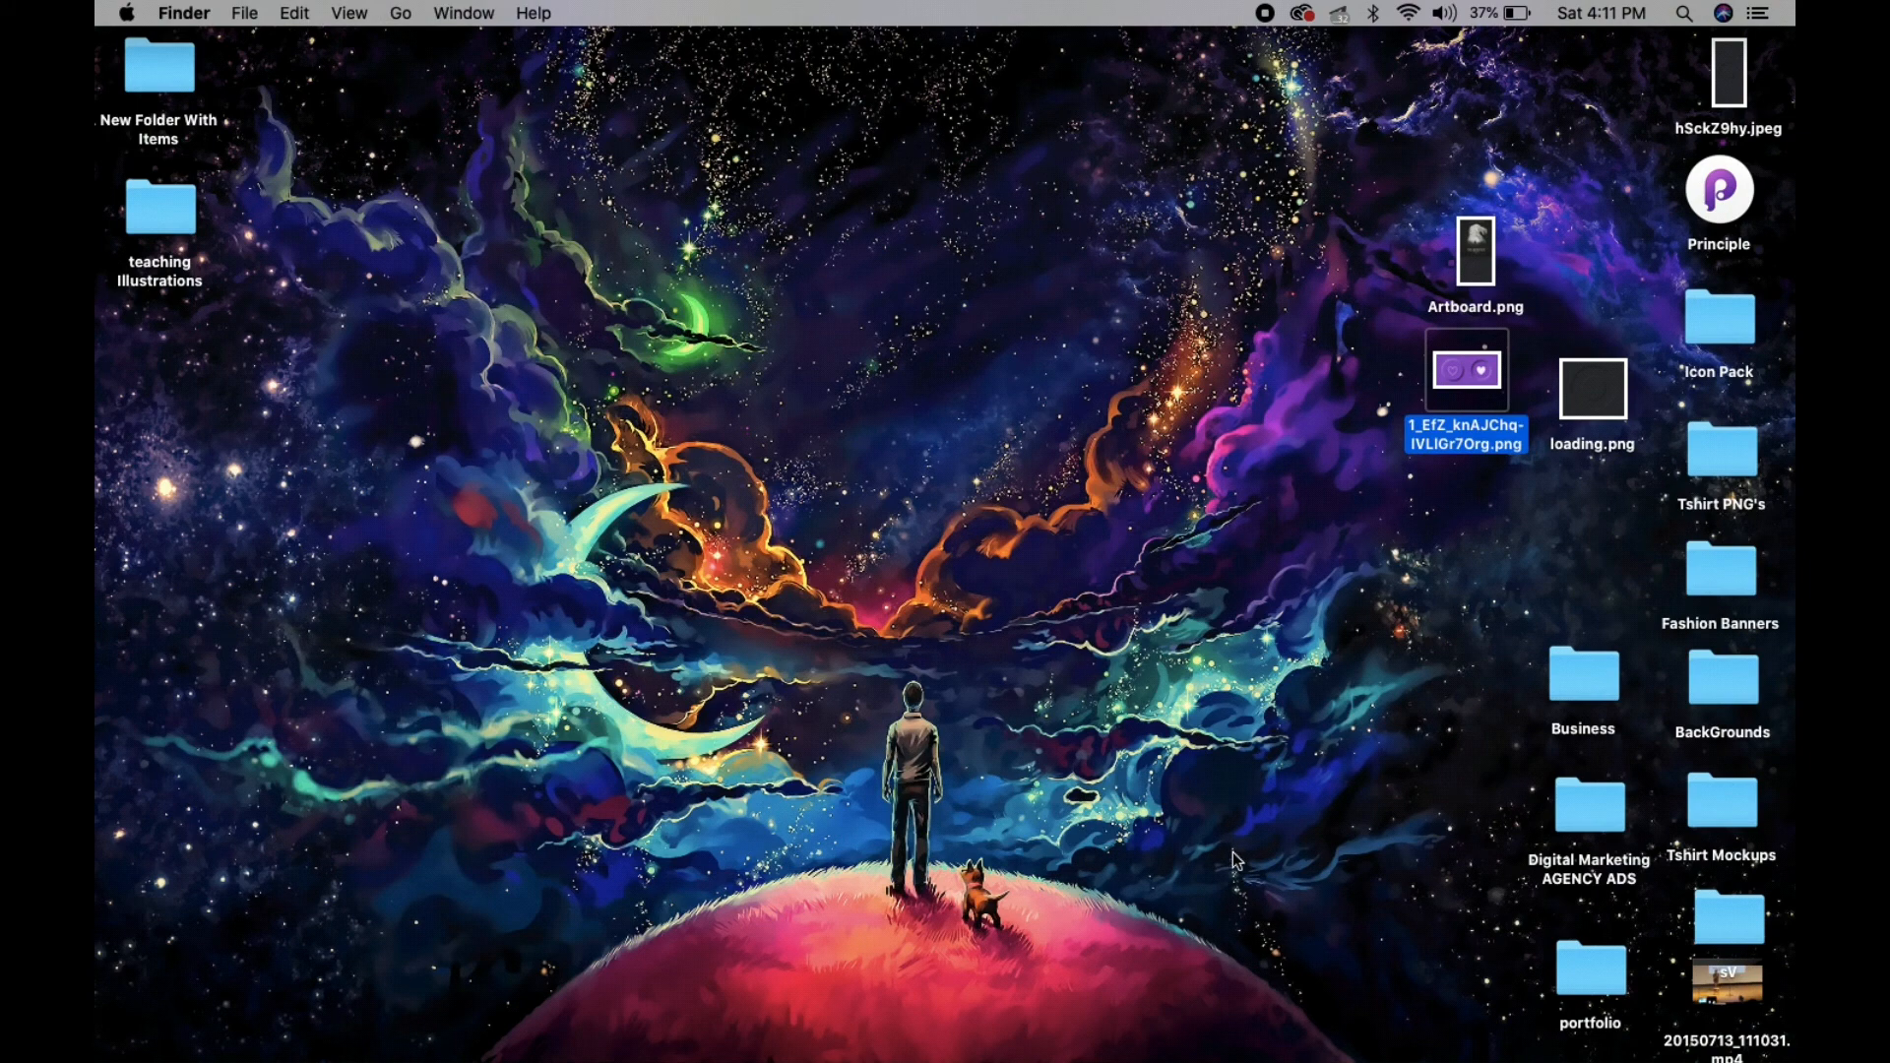
- Switch to Sketch and create a new blank document
key("super+Tab")
key("Tab")
key("Tab")
key("Tab")
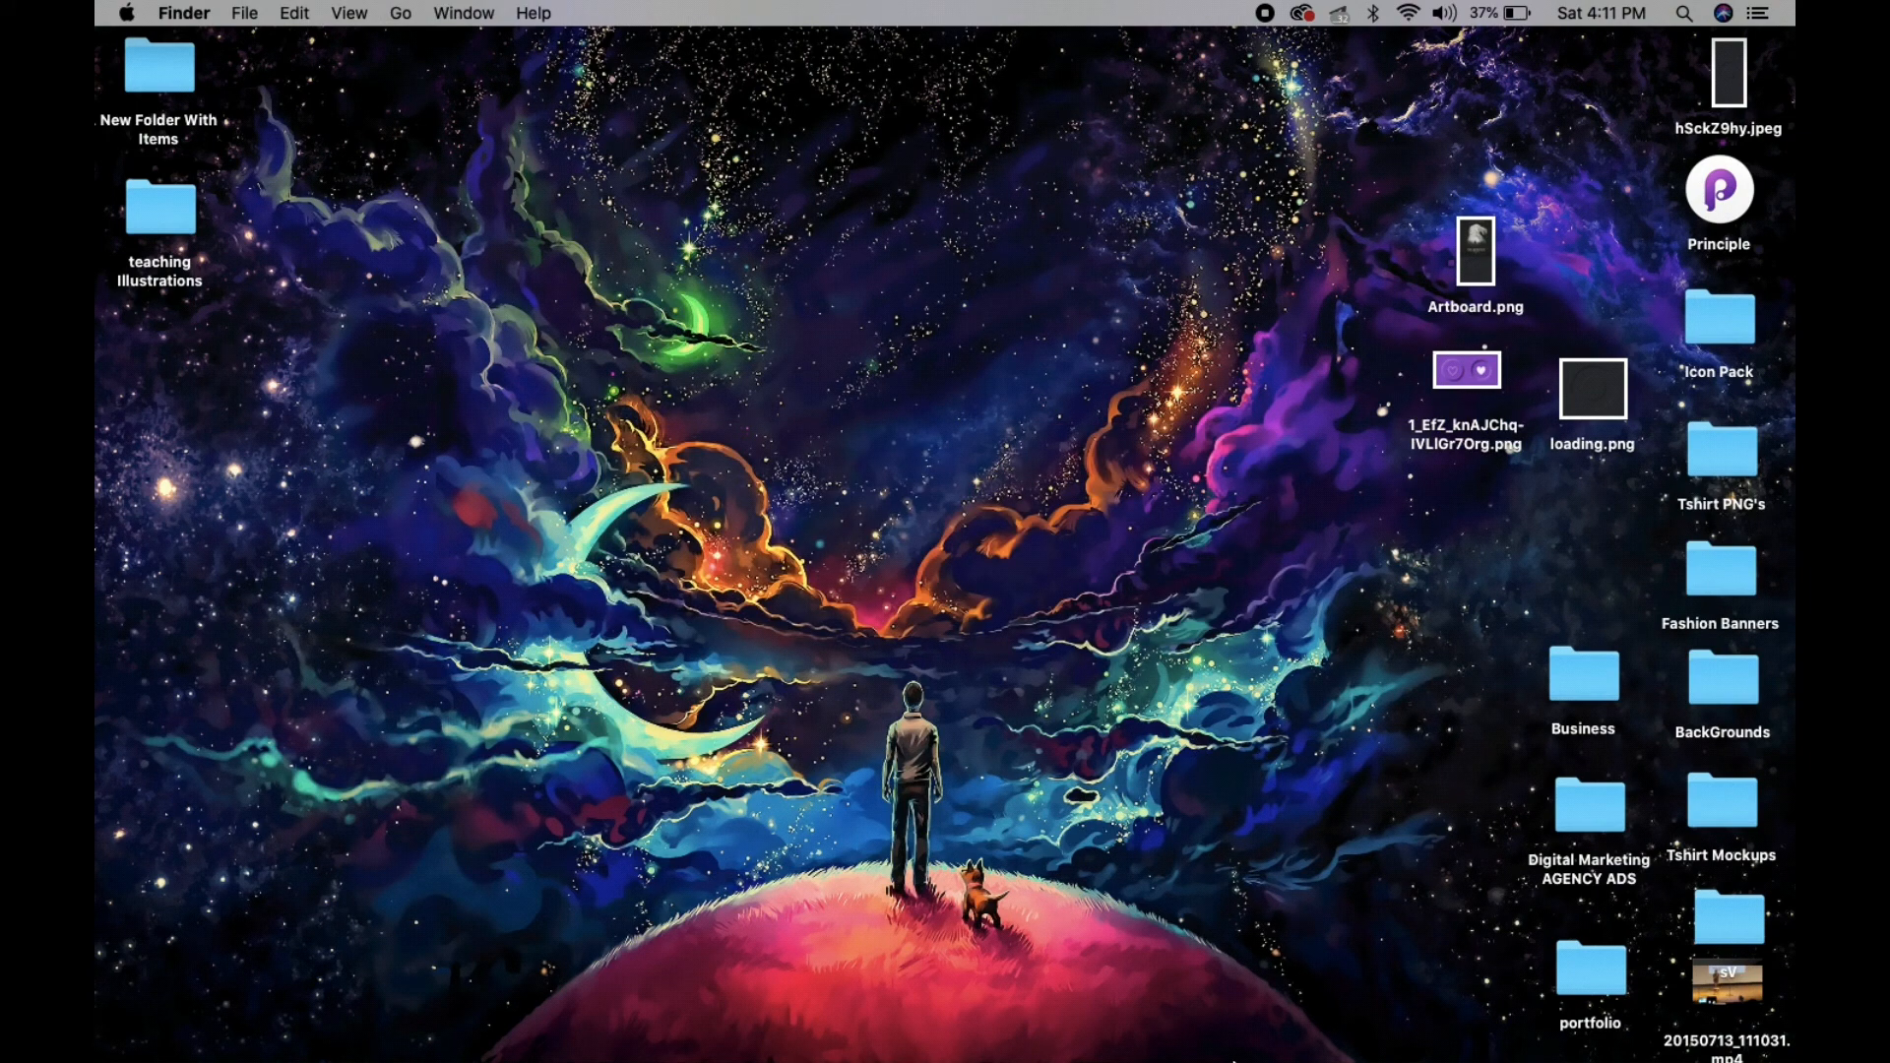
mouse_move(1238, 1062)
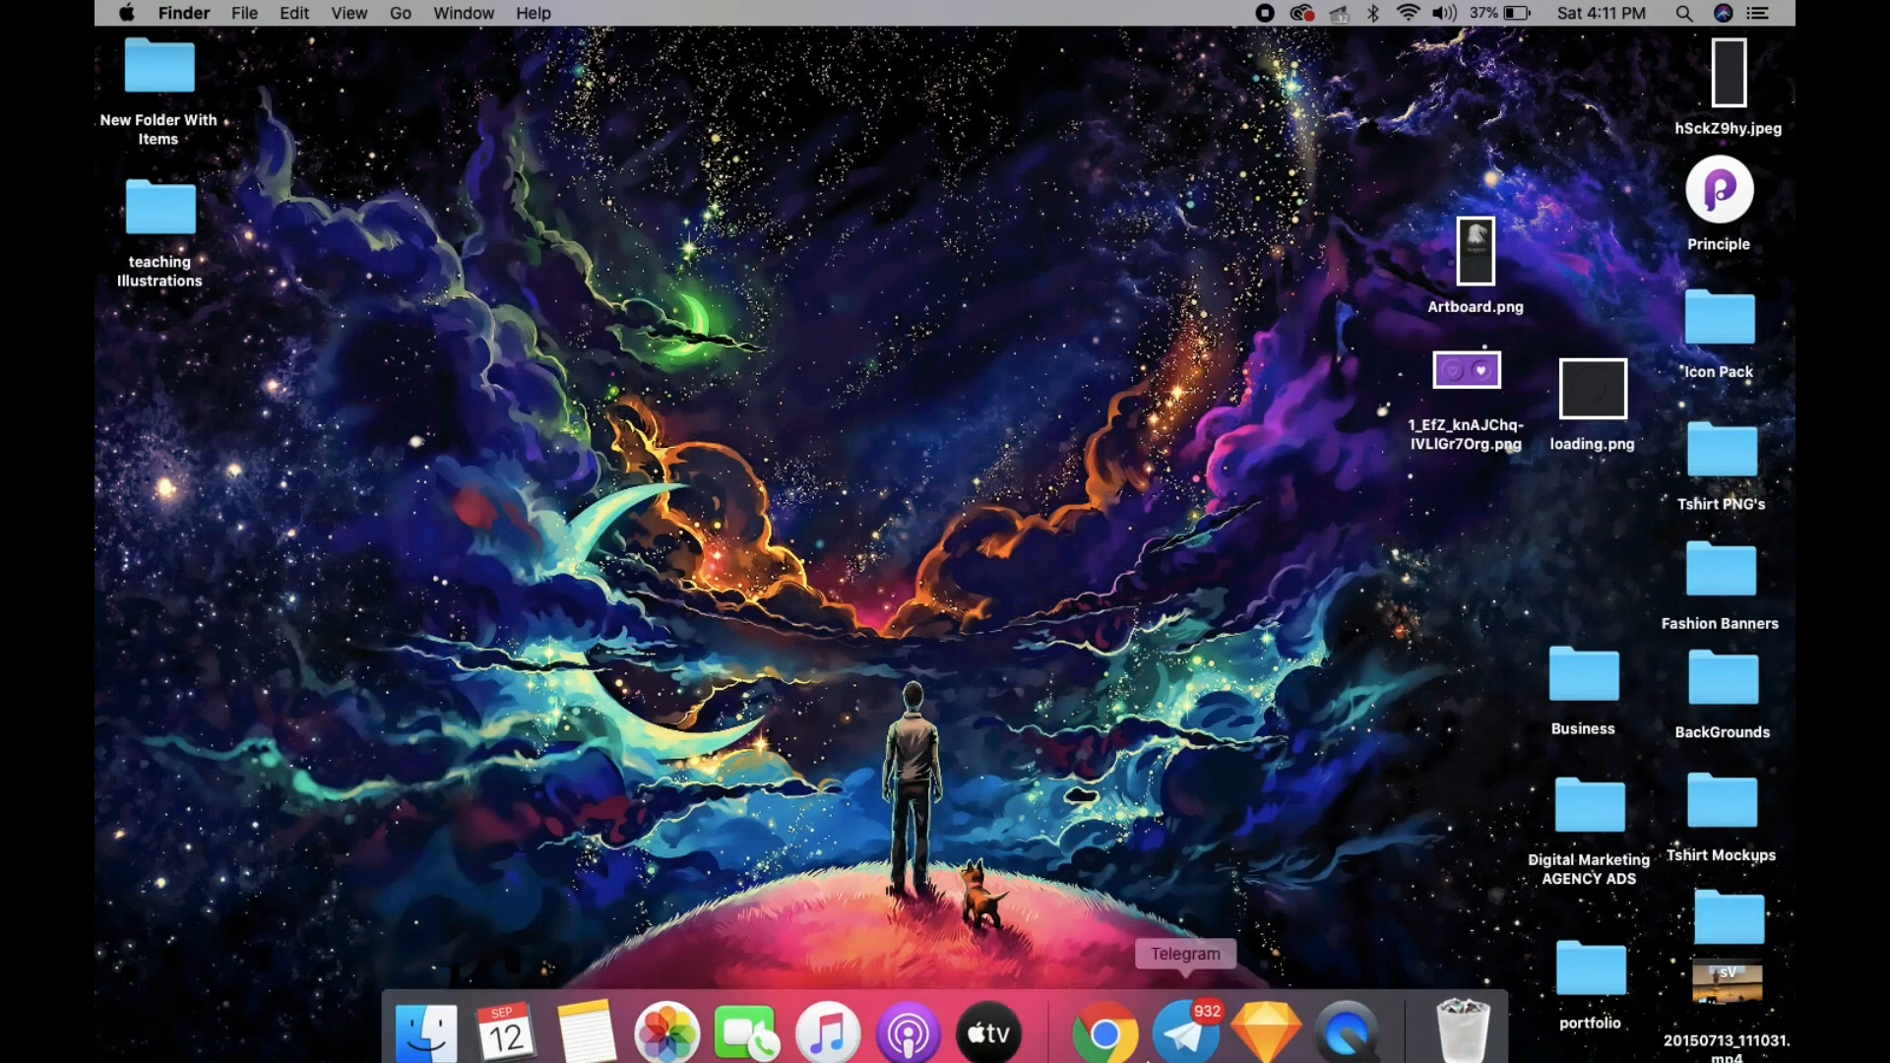
left_click(1262, 991)
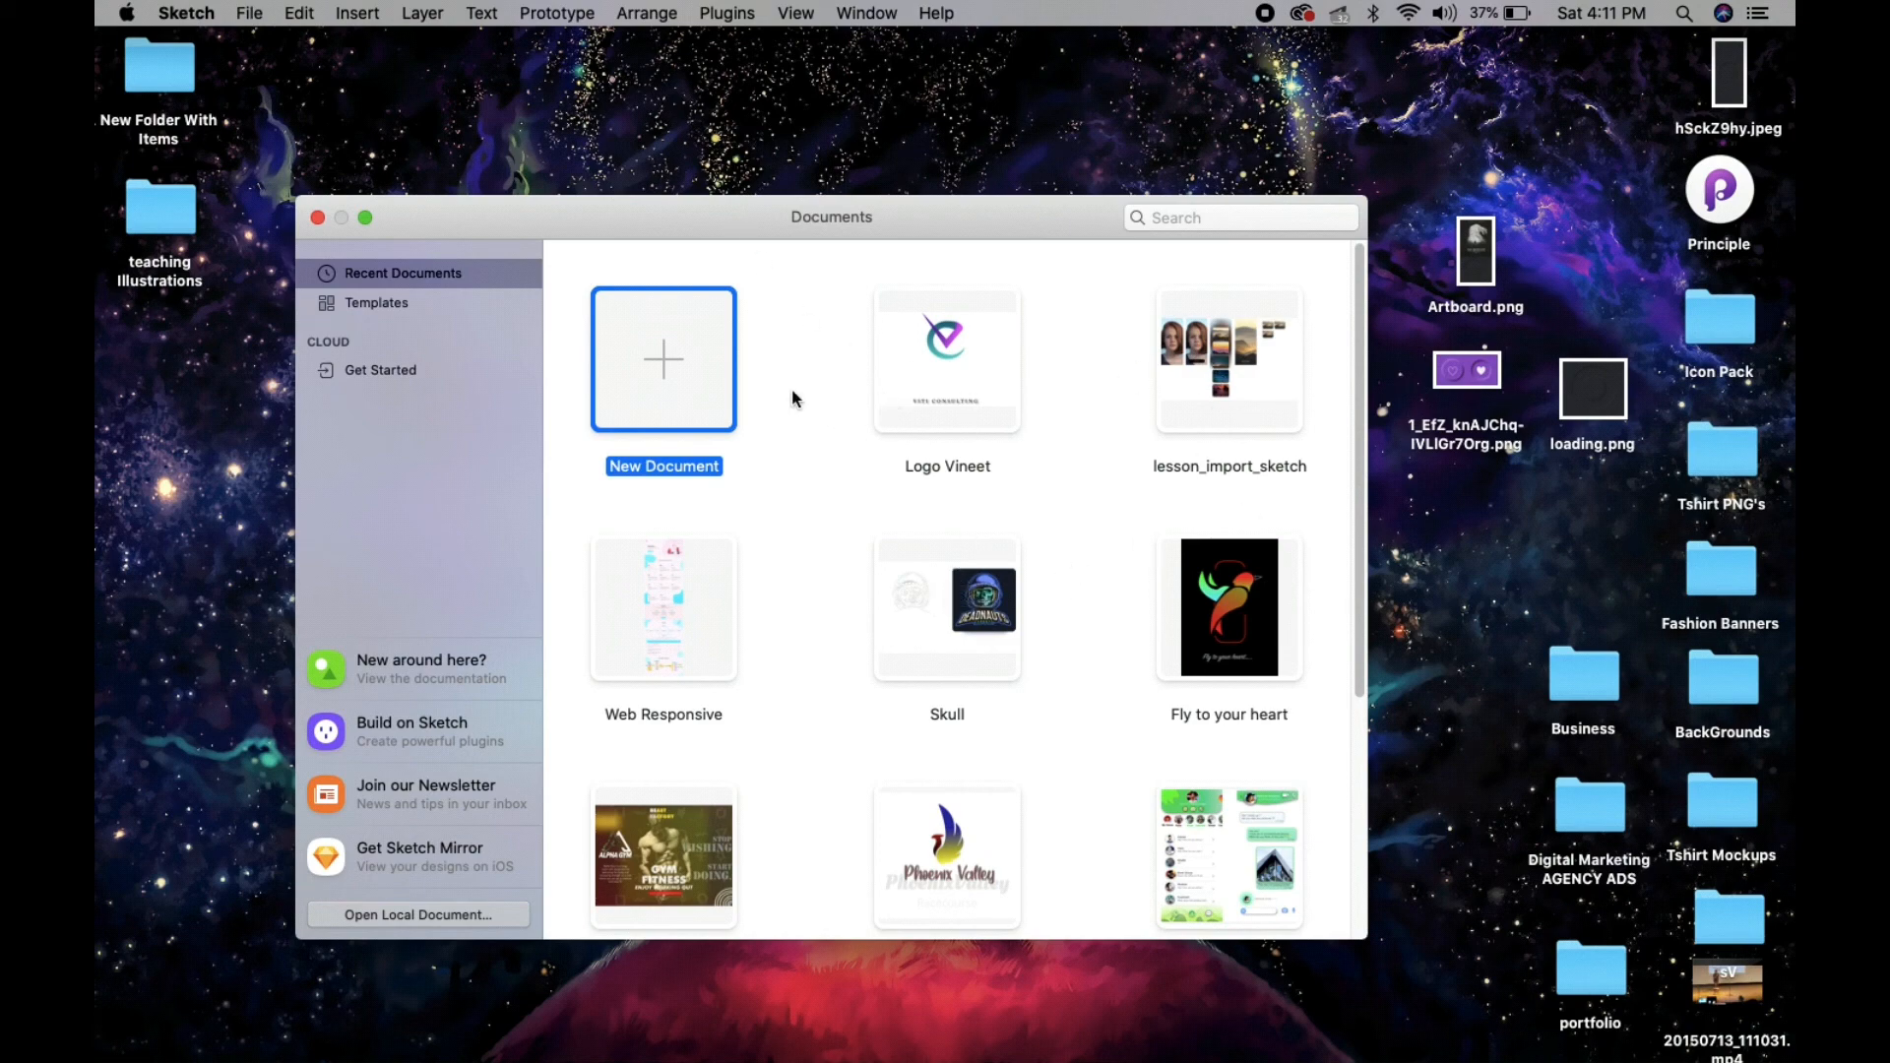
double_click(687, 376)
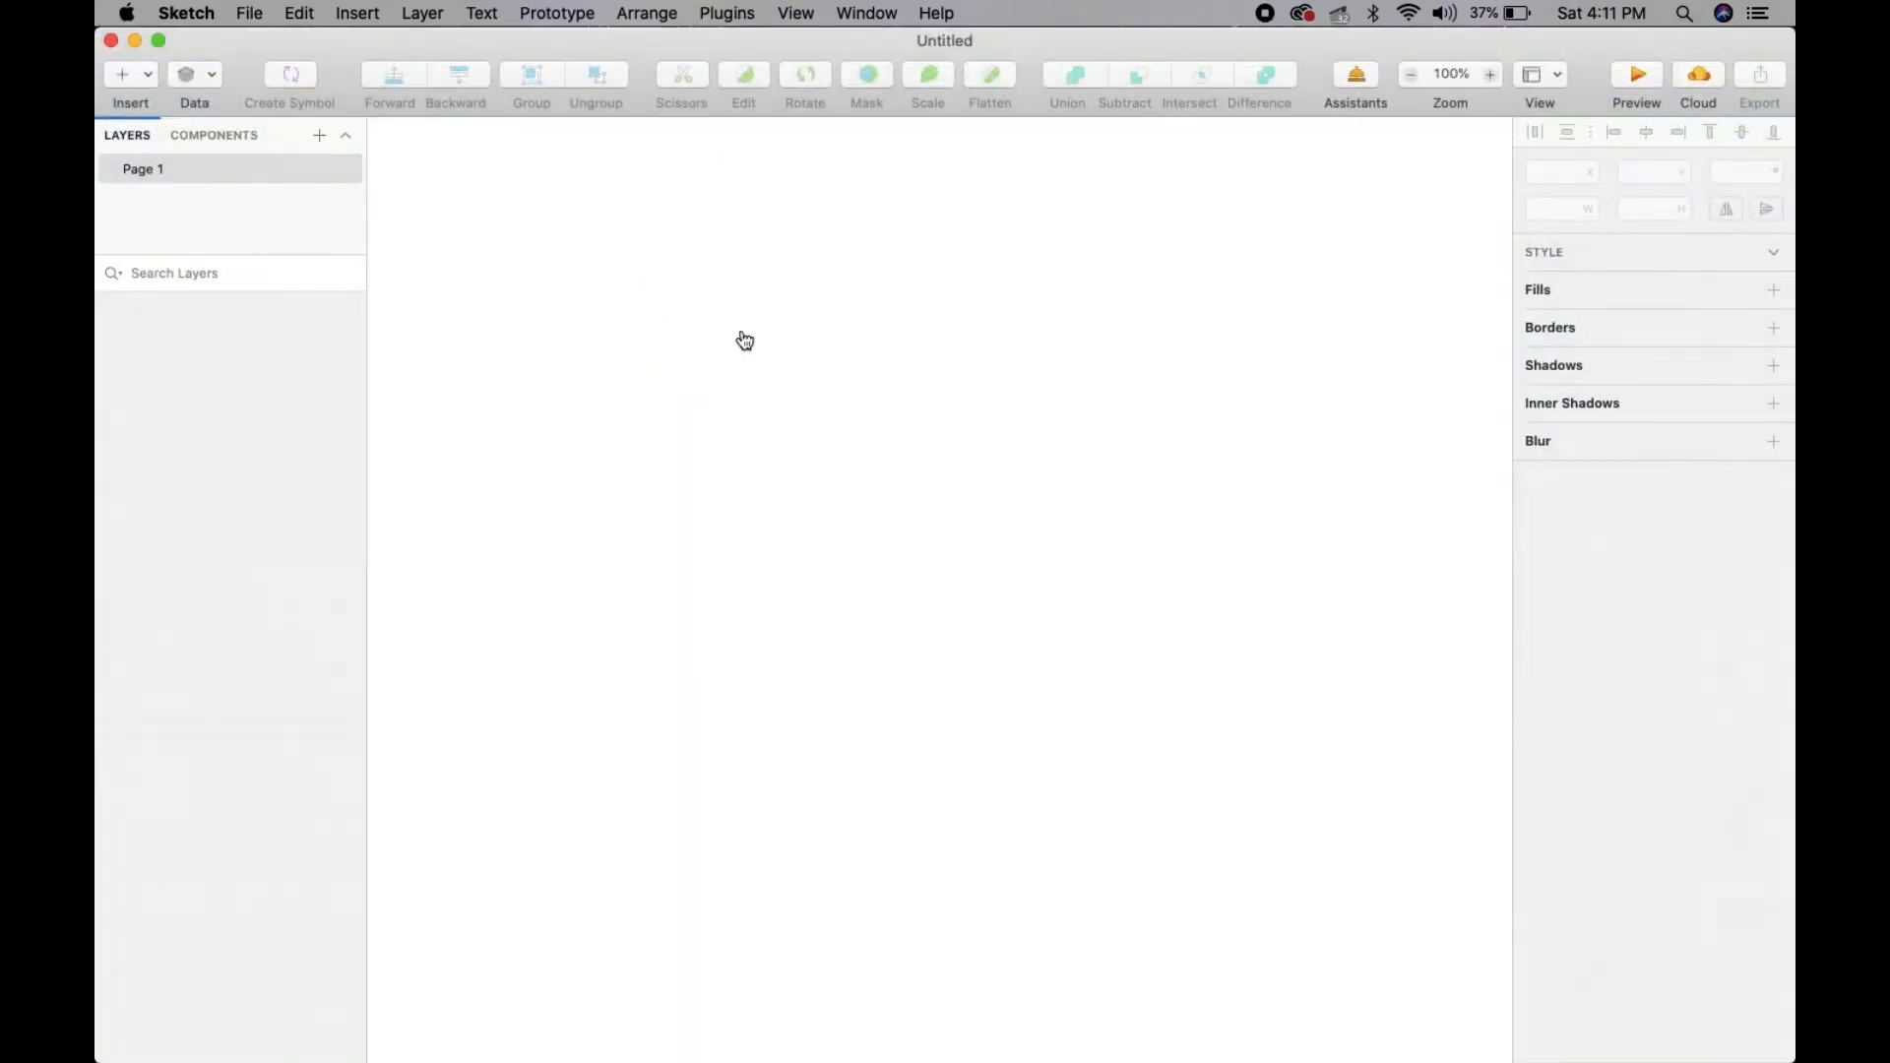
- Place the heart-button PNG from the desktop onto the blank canvas, moving the document window aside and back
key("super+Tab")
key("super+Tab")
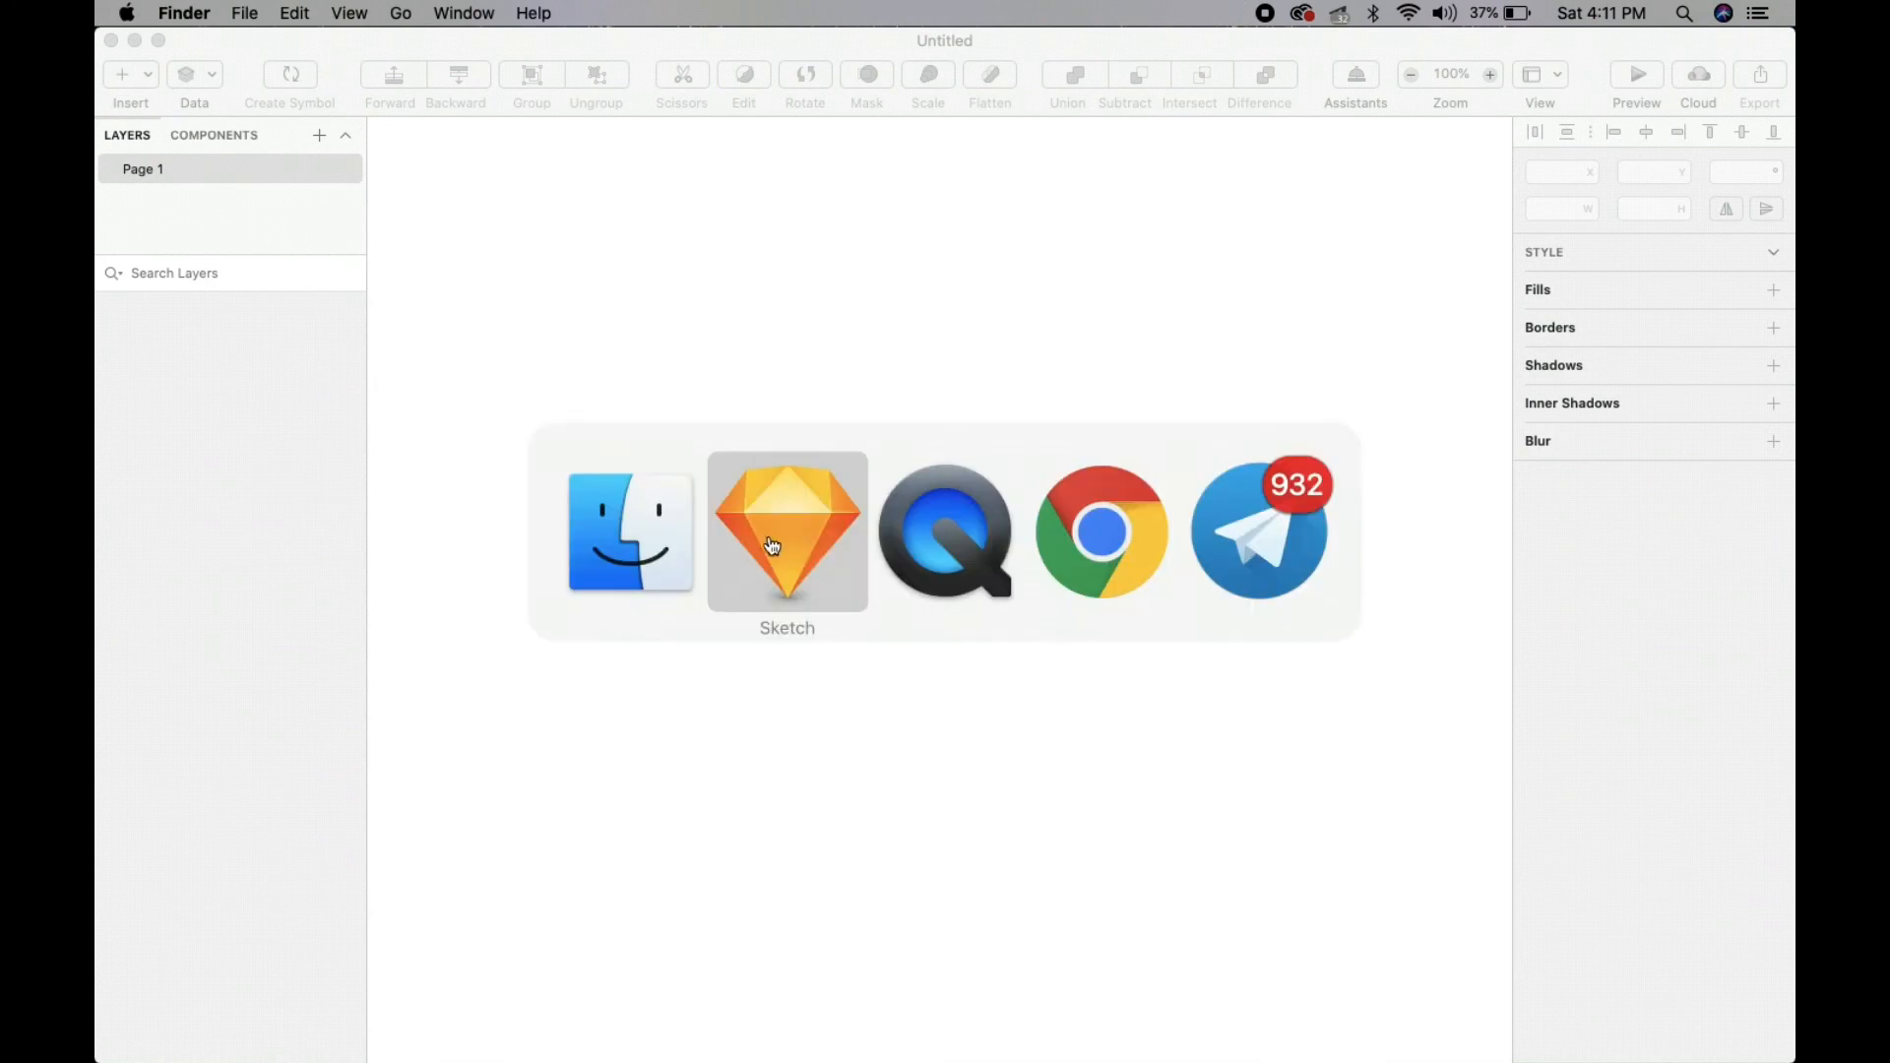
key("super+Tab")
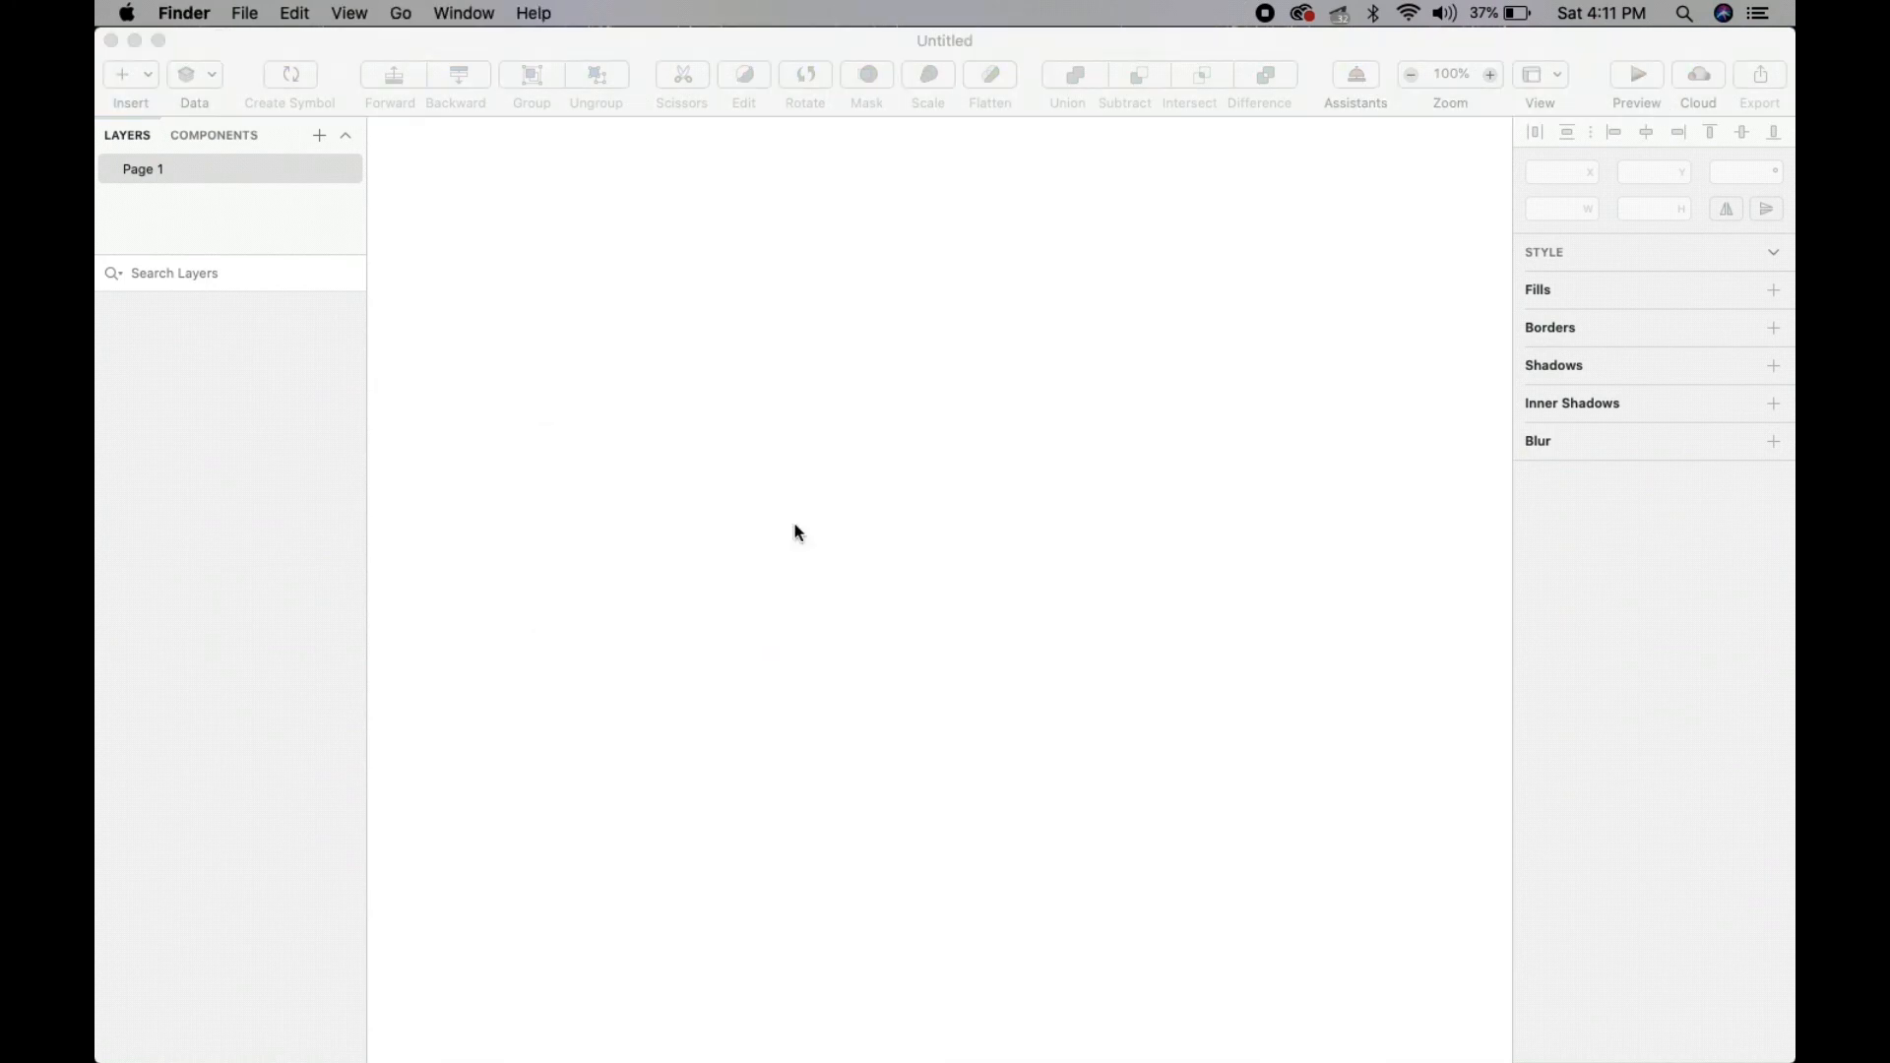
left_click_drag(559, 43, 394, 379)
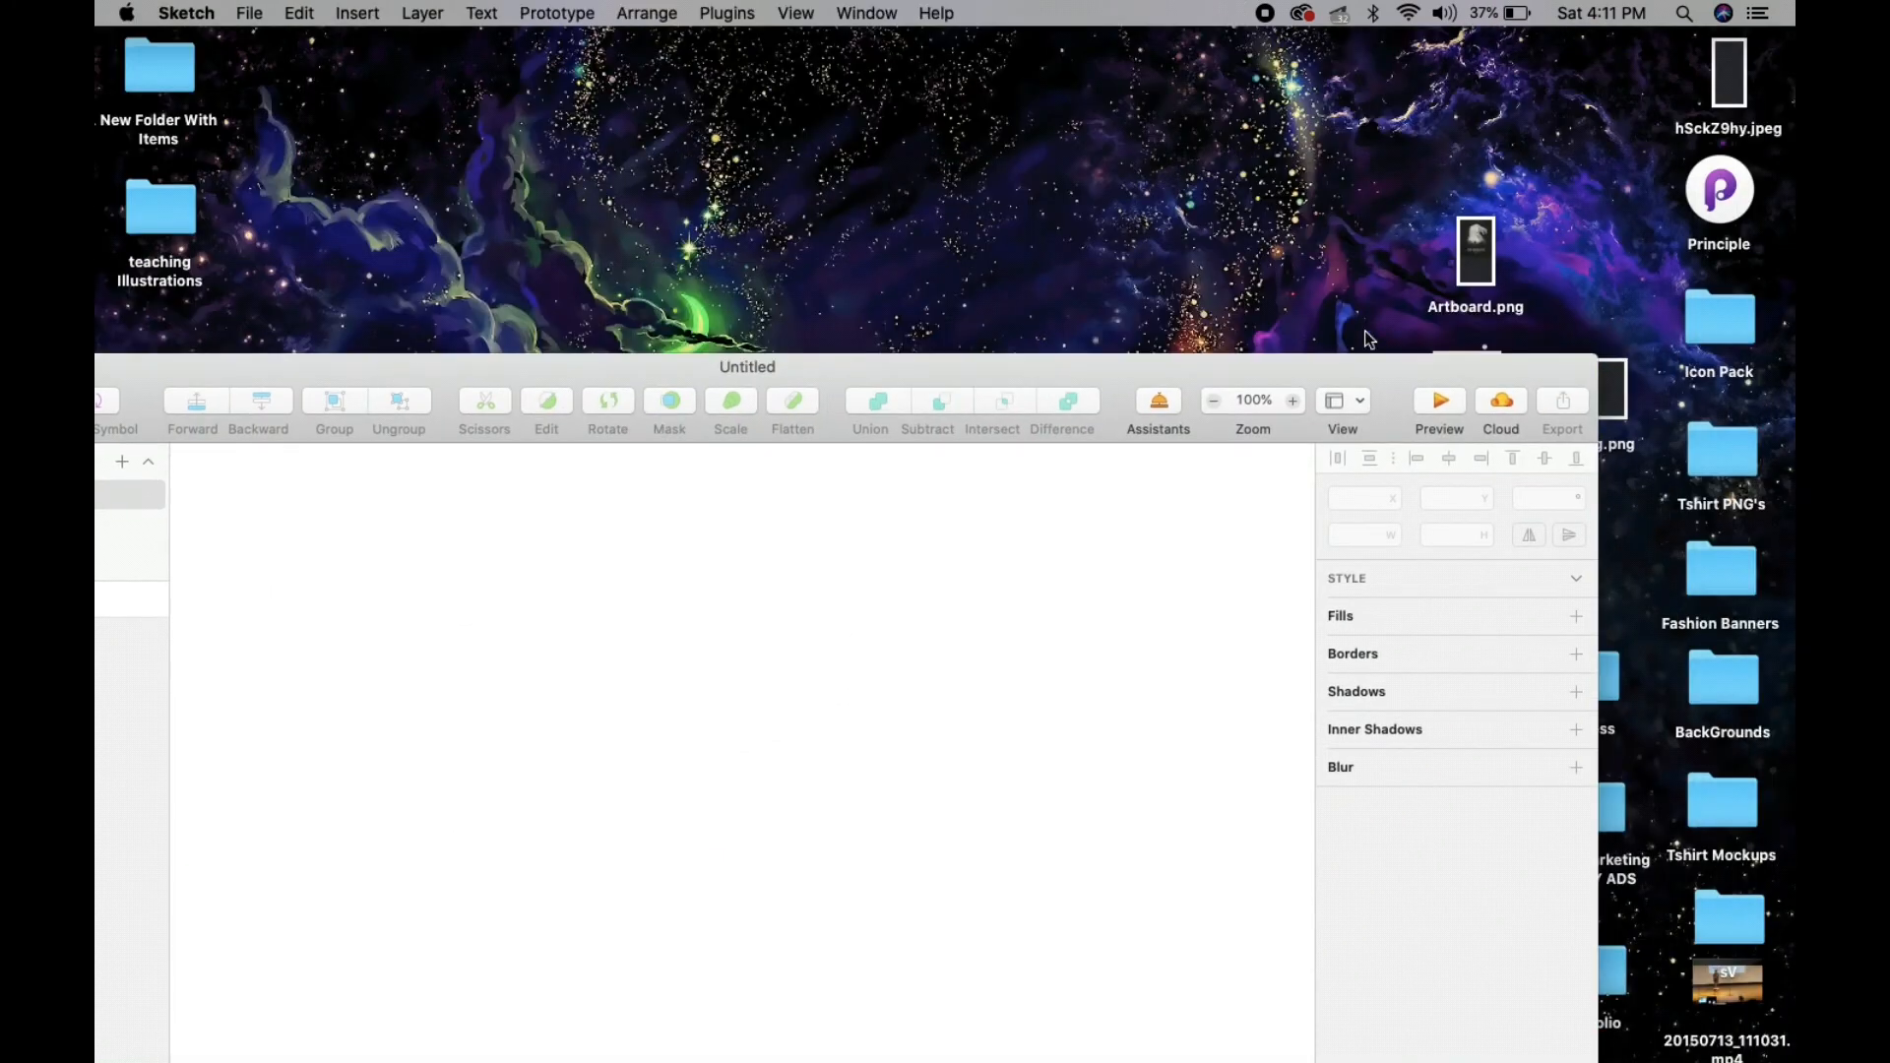
mouse_move(1251, 367)
left_mouse_down()
mouse_move(1403, 670)
mouse_move(1493, 480)
left_mouse_up()
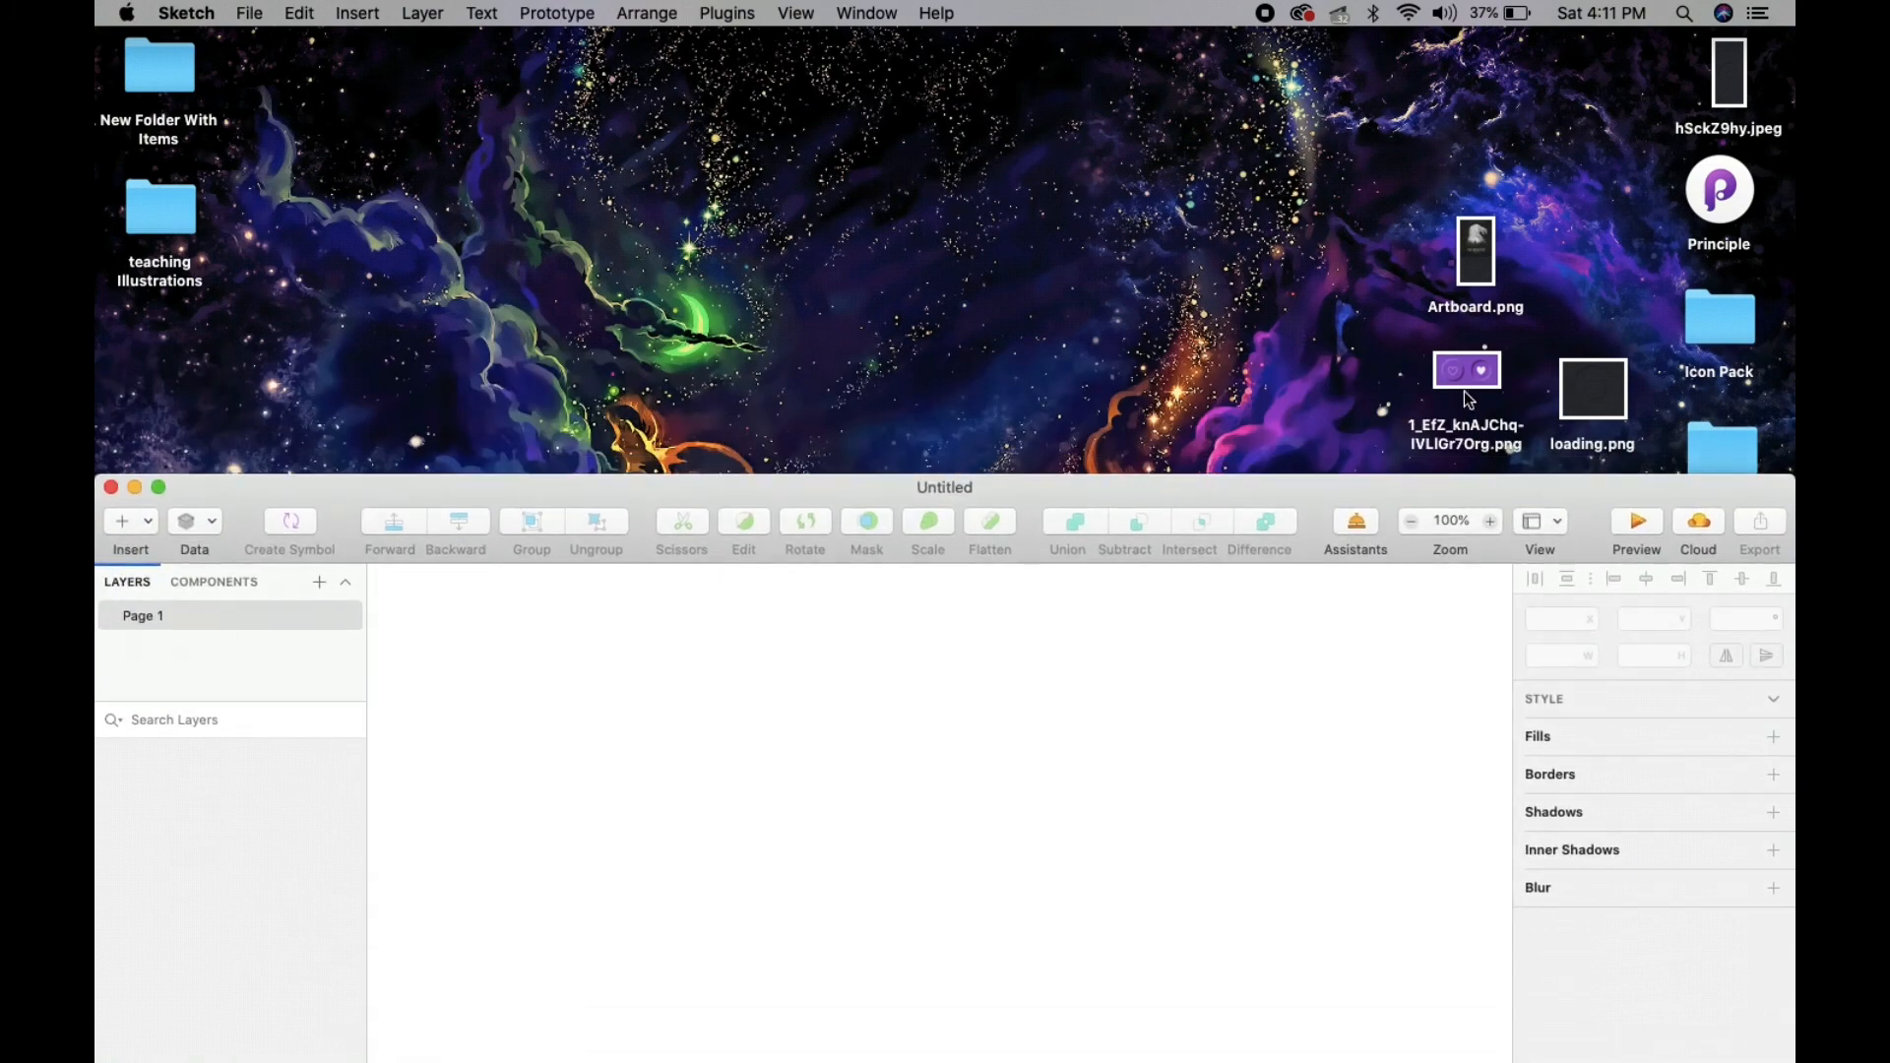
left_click_drag(1463, 369, 1109, 688)
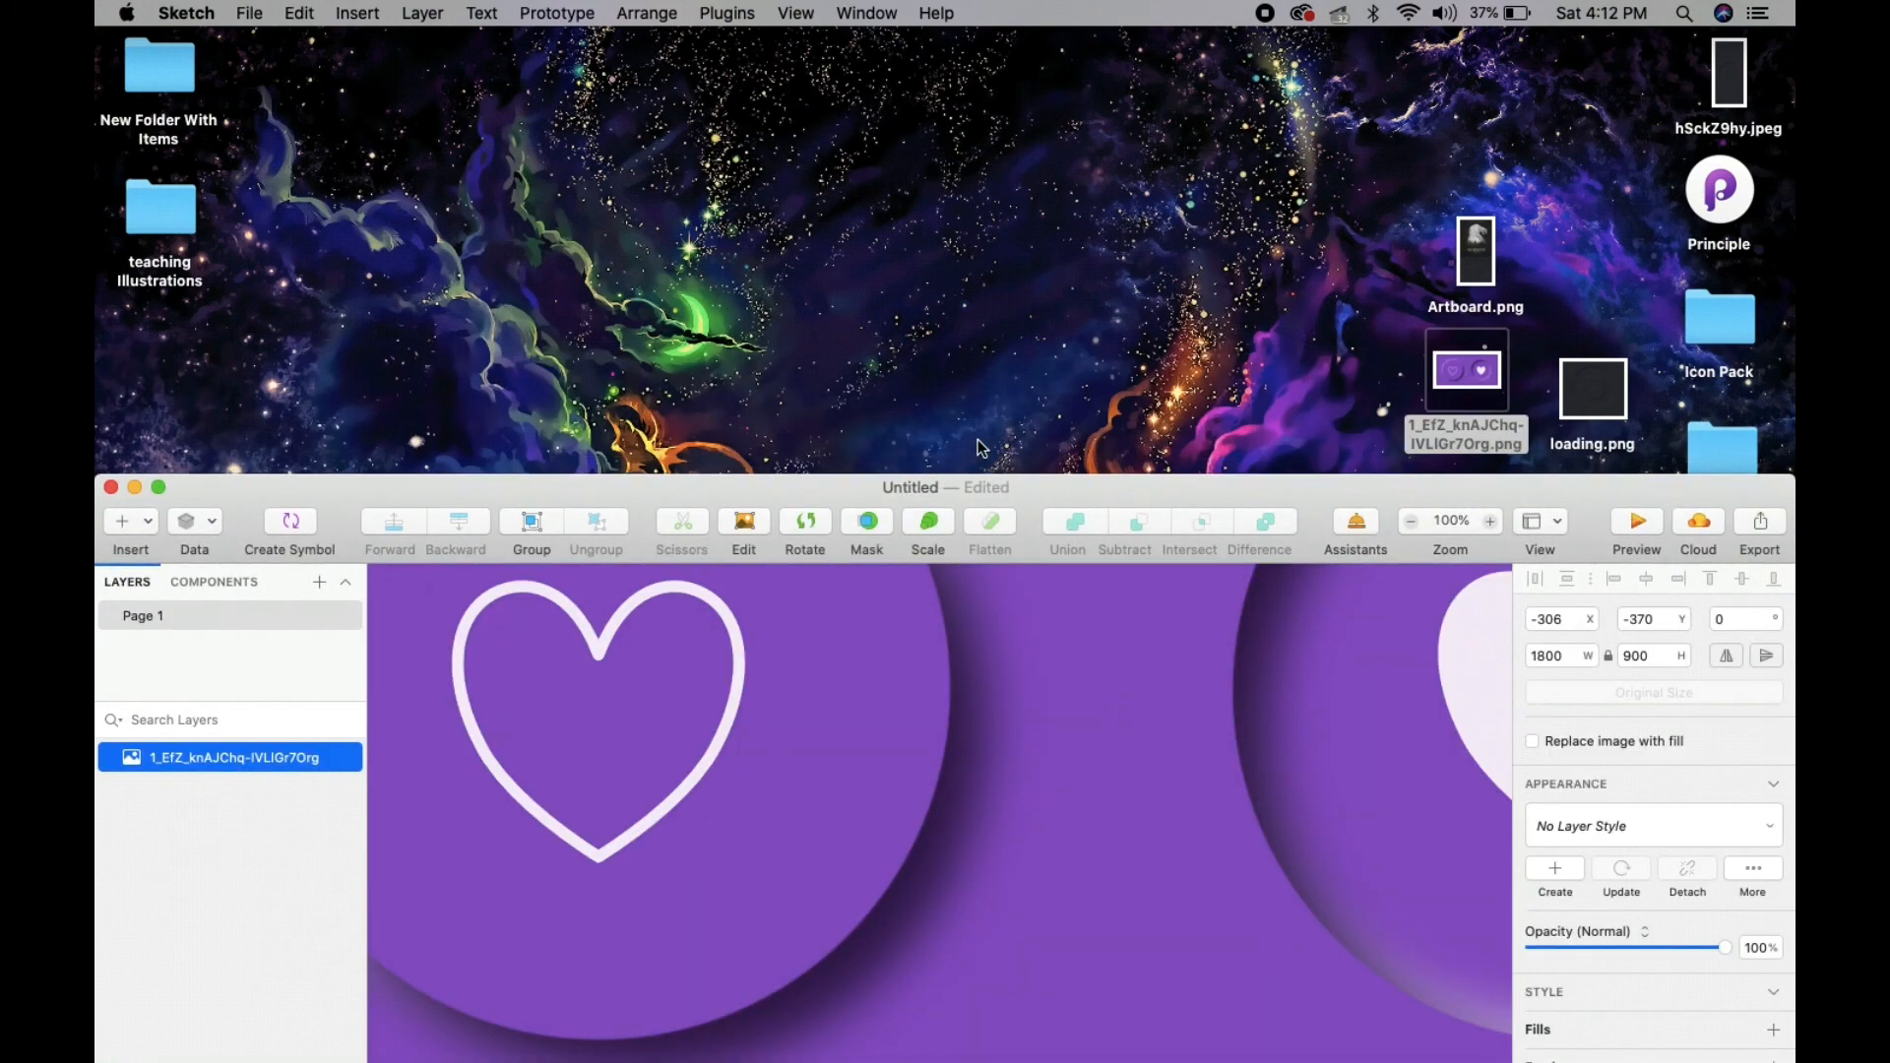
mouse_move(1043, 495)
left_mouse_down()
mouse_move(1118, 127)
mouse_move(1050, 43)
left_mouse_up()
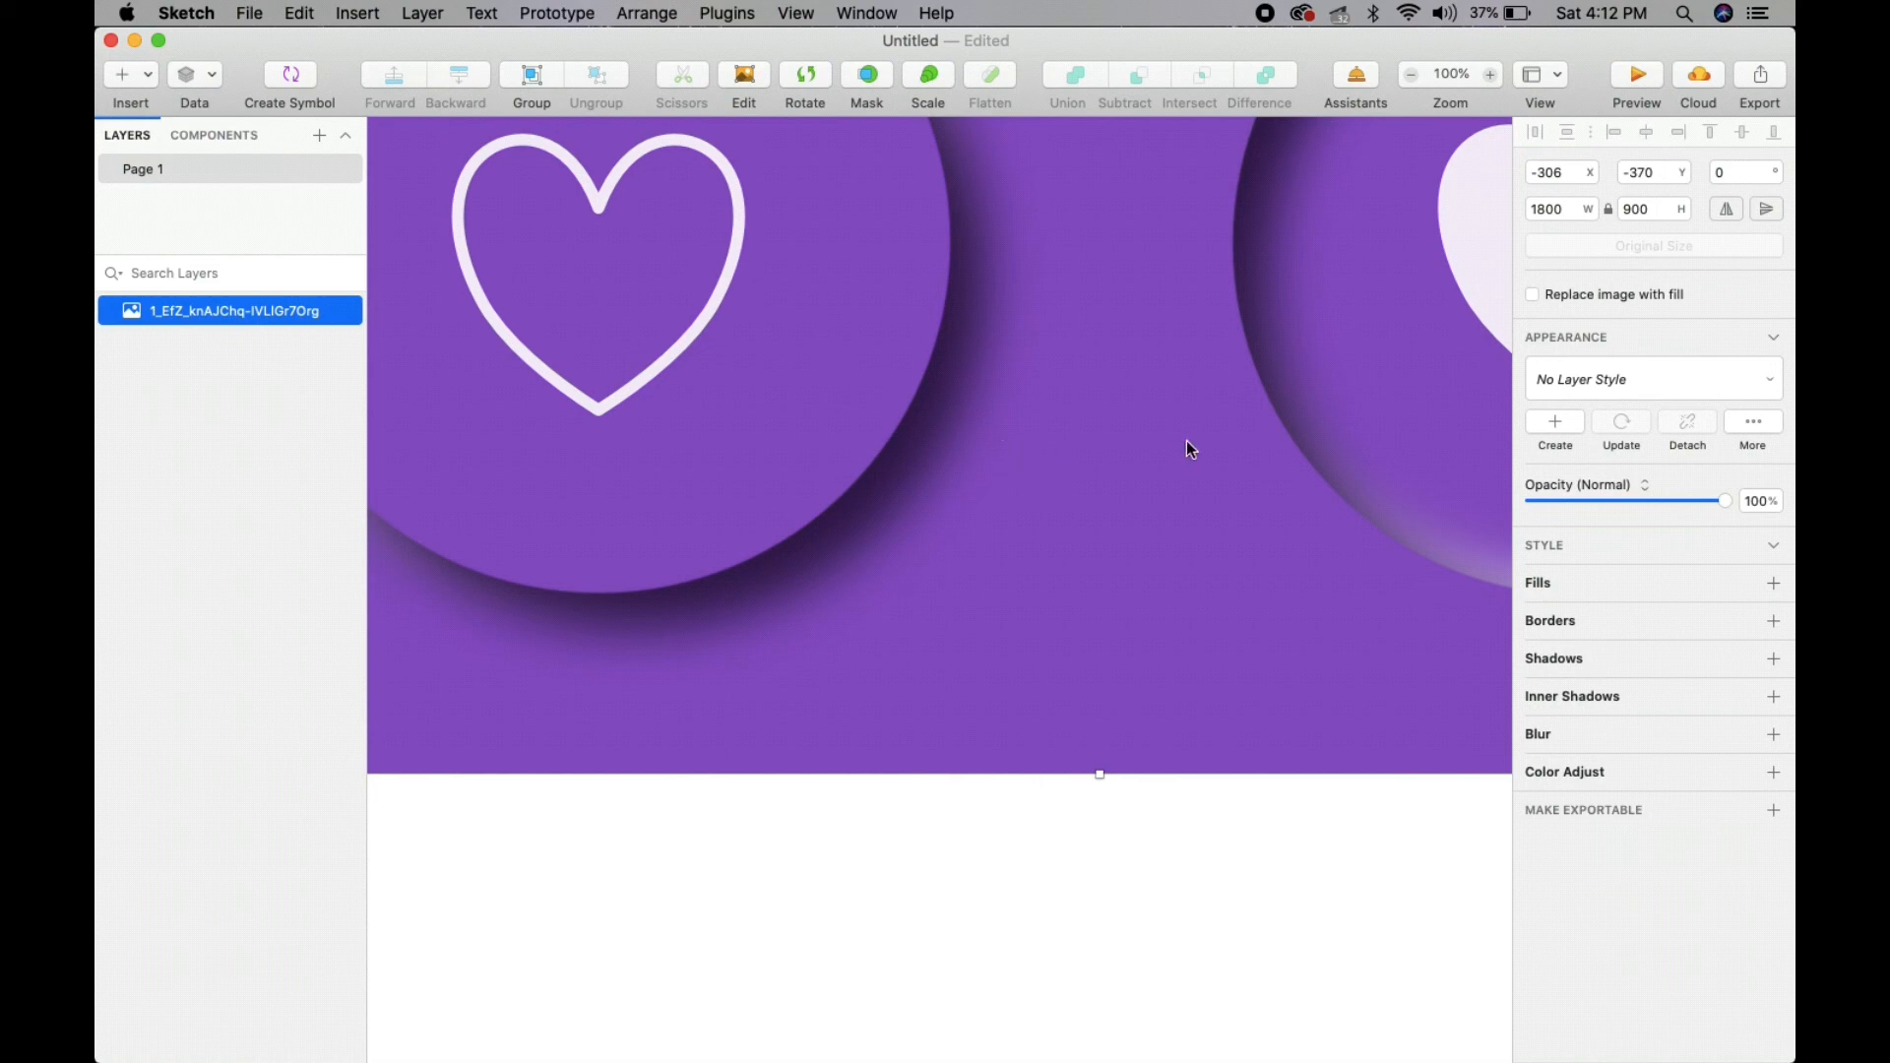
- Resize the imported image proportionally to a width of 1000
left_click(1557, 203)
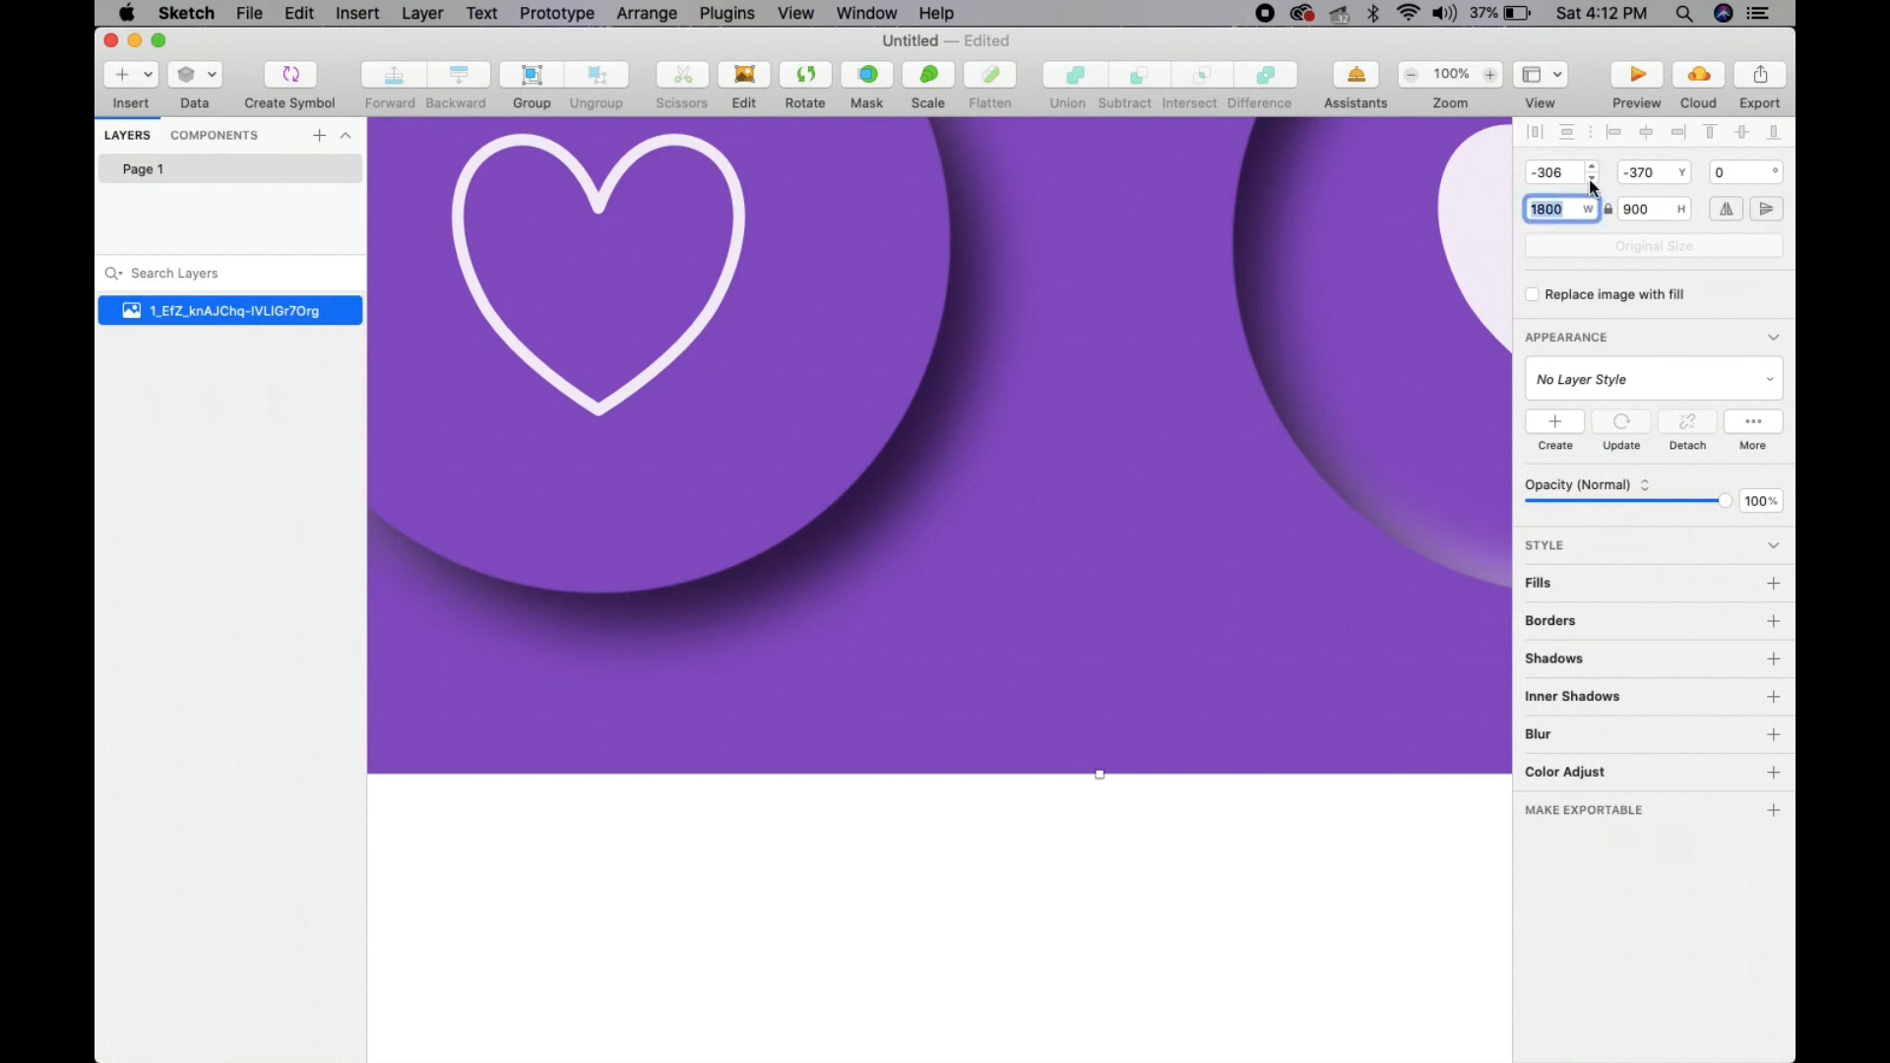
type("1000")
key("Return")
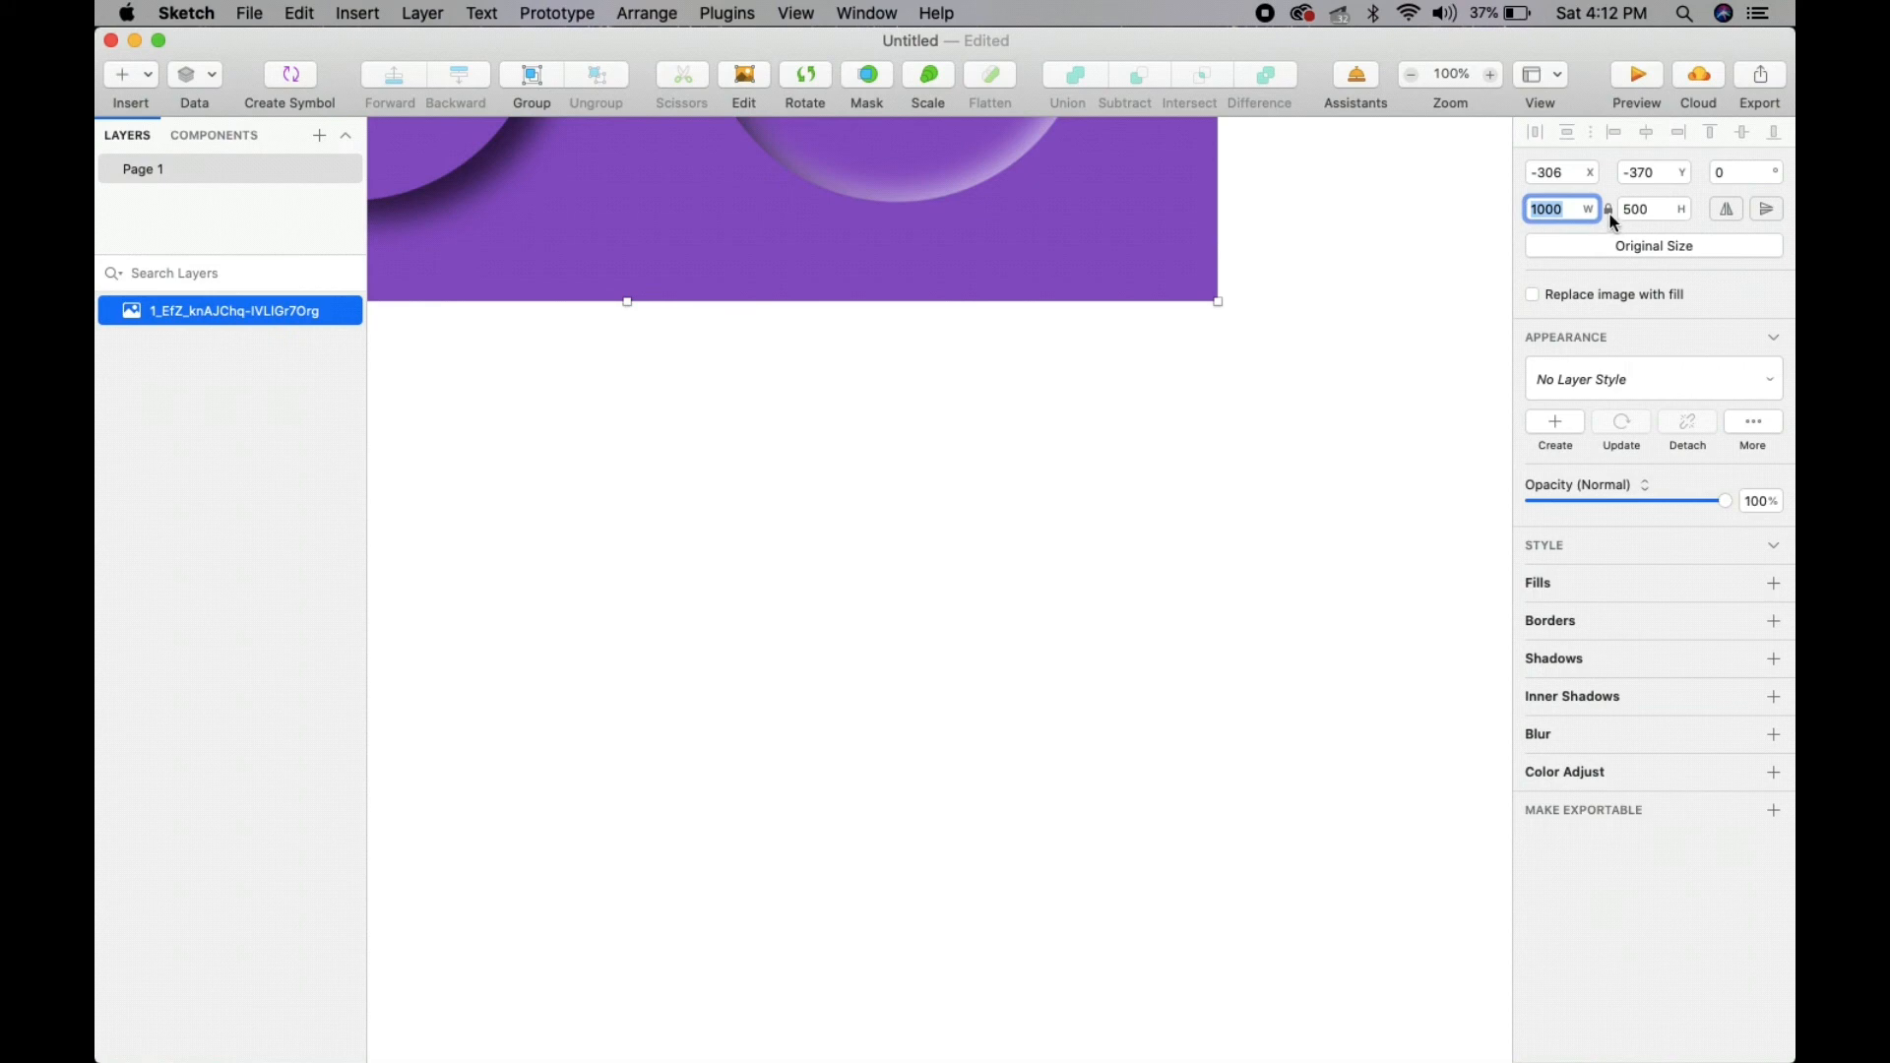
left_click(1302, 296)
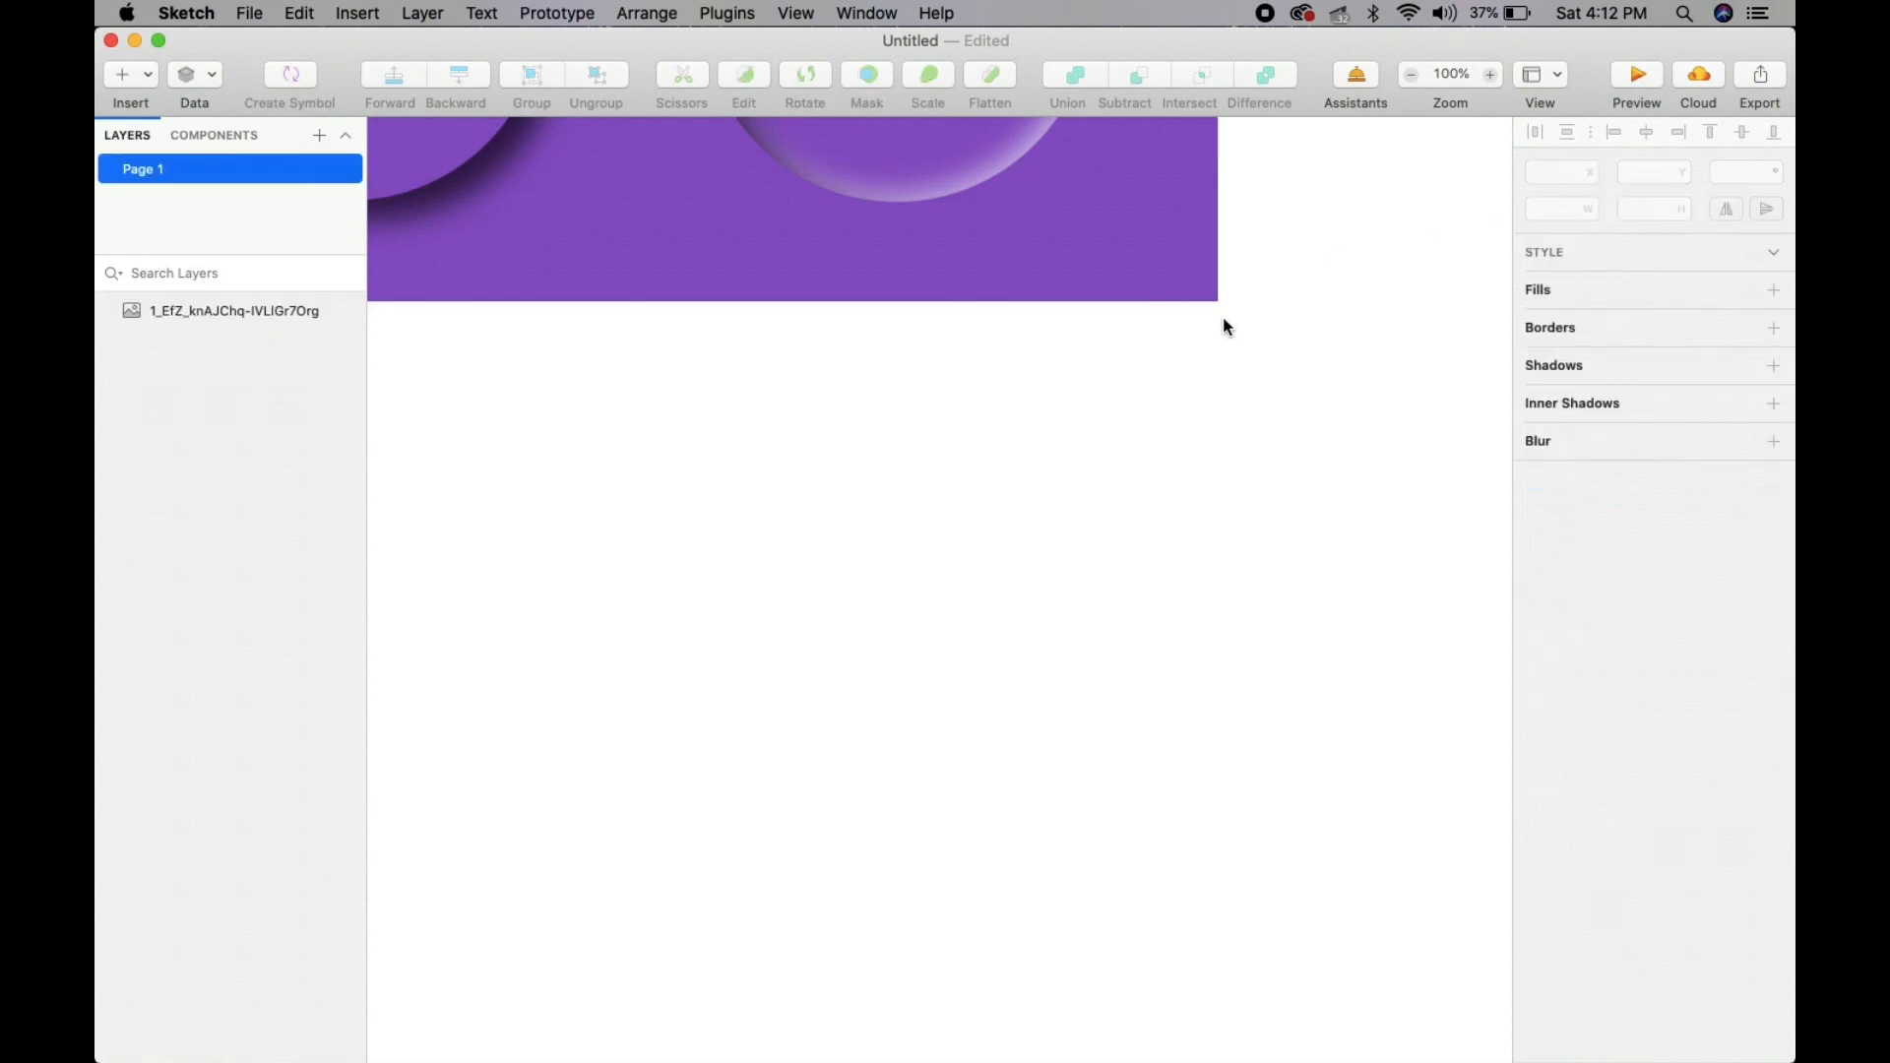
- Move the reference image up to leave empty canvas below it, undoing the first move attempt
key("super+1")
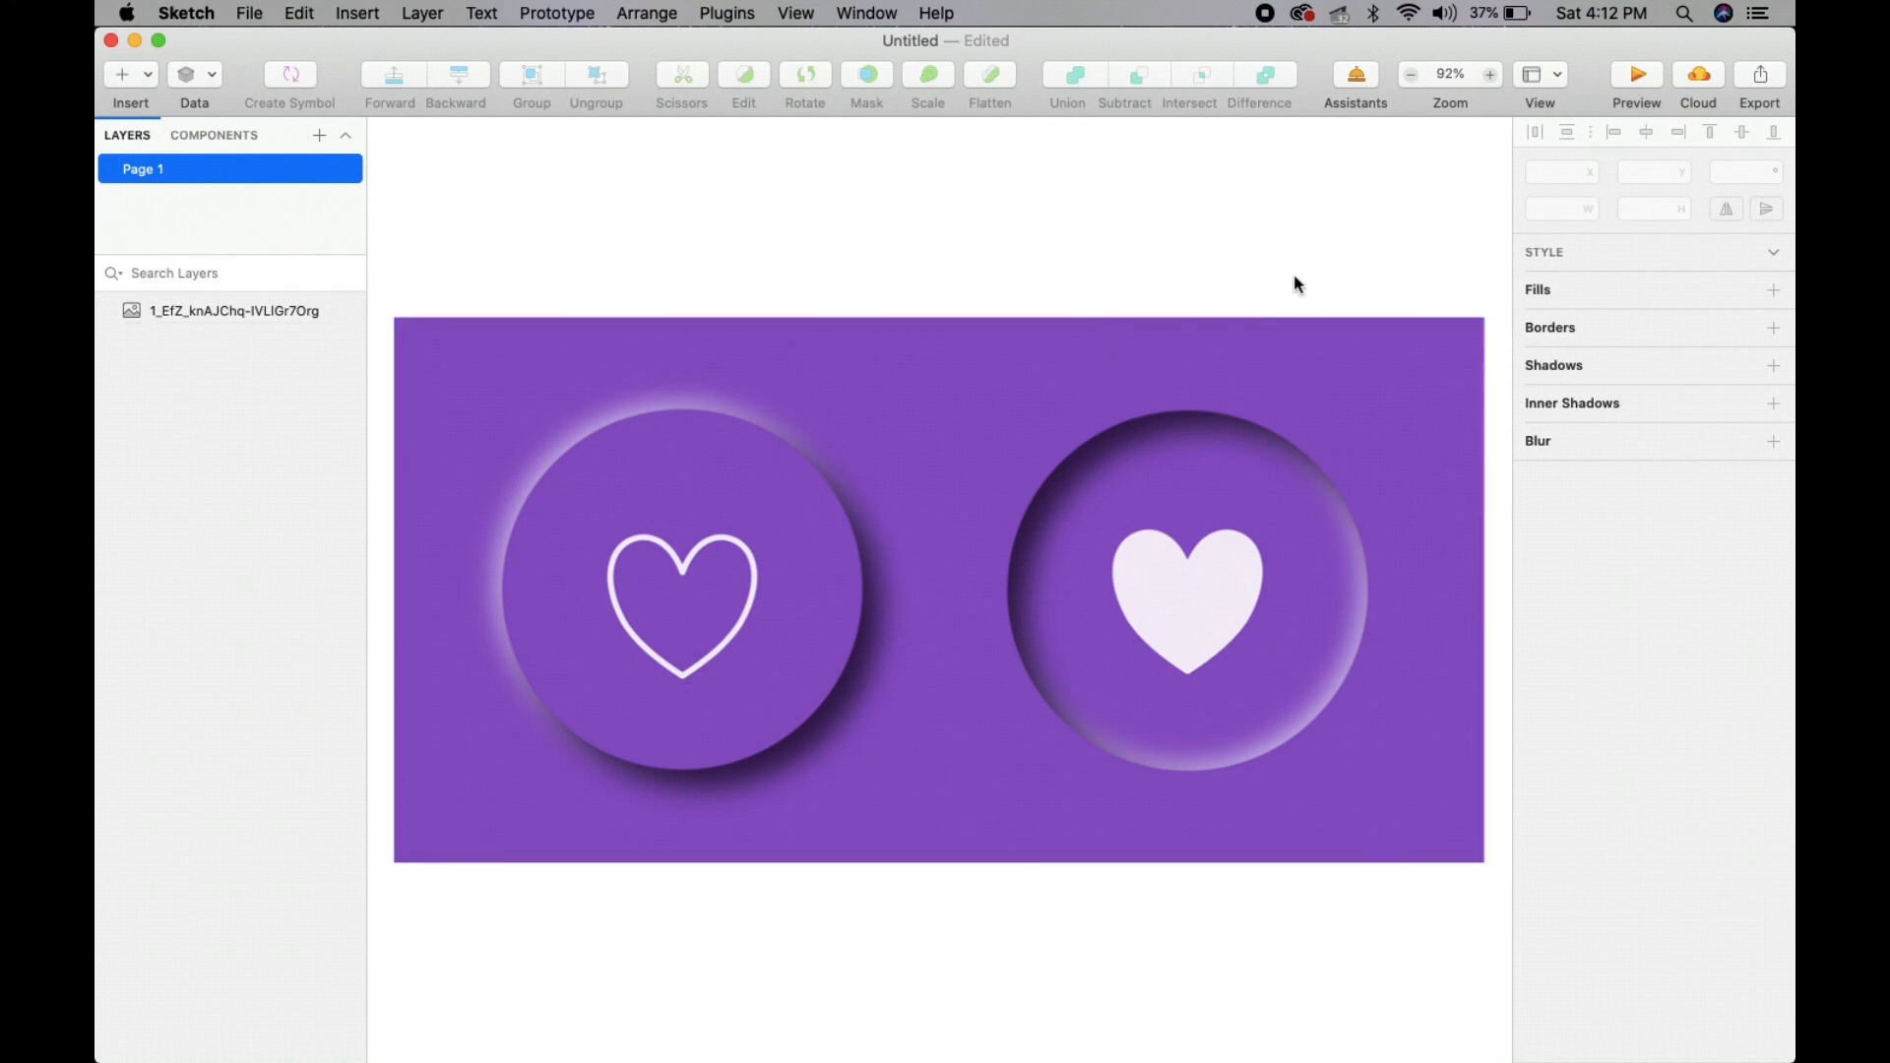
left_click_drag(1037, 496, 698, 122)
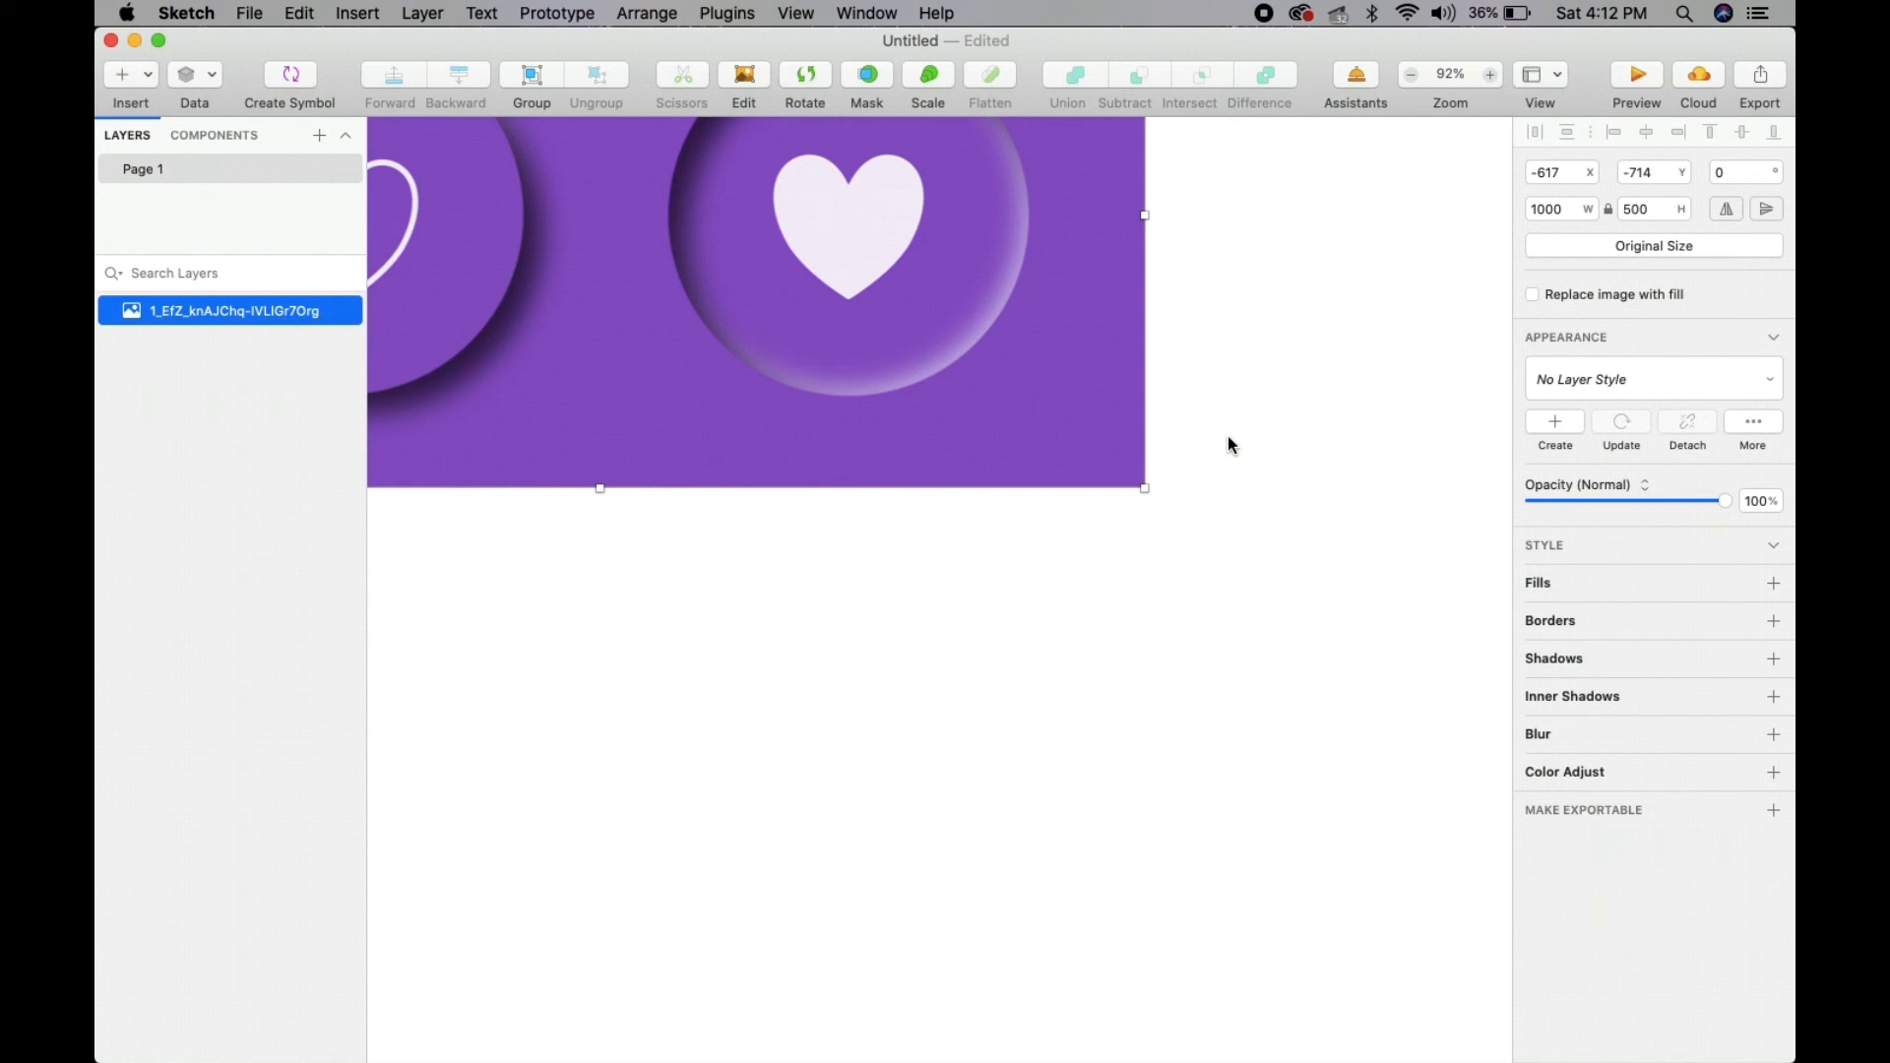
key("super+z")
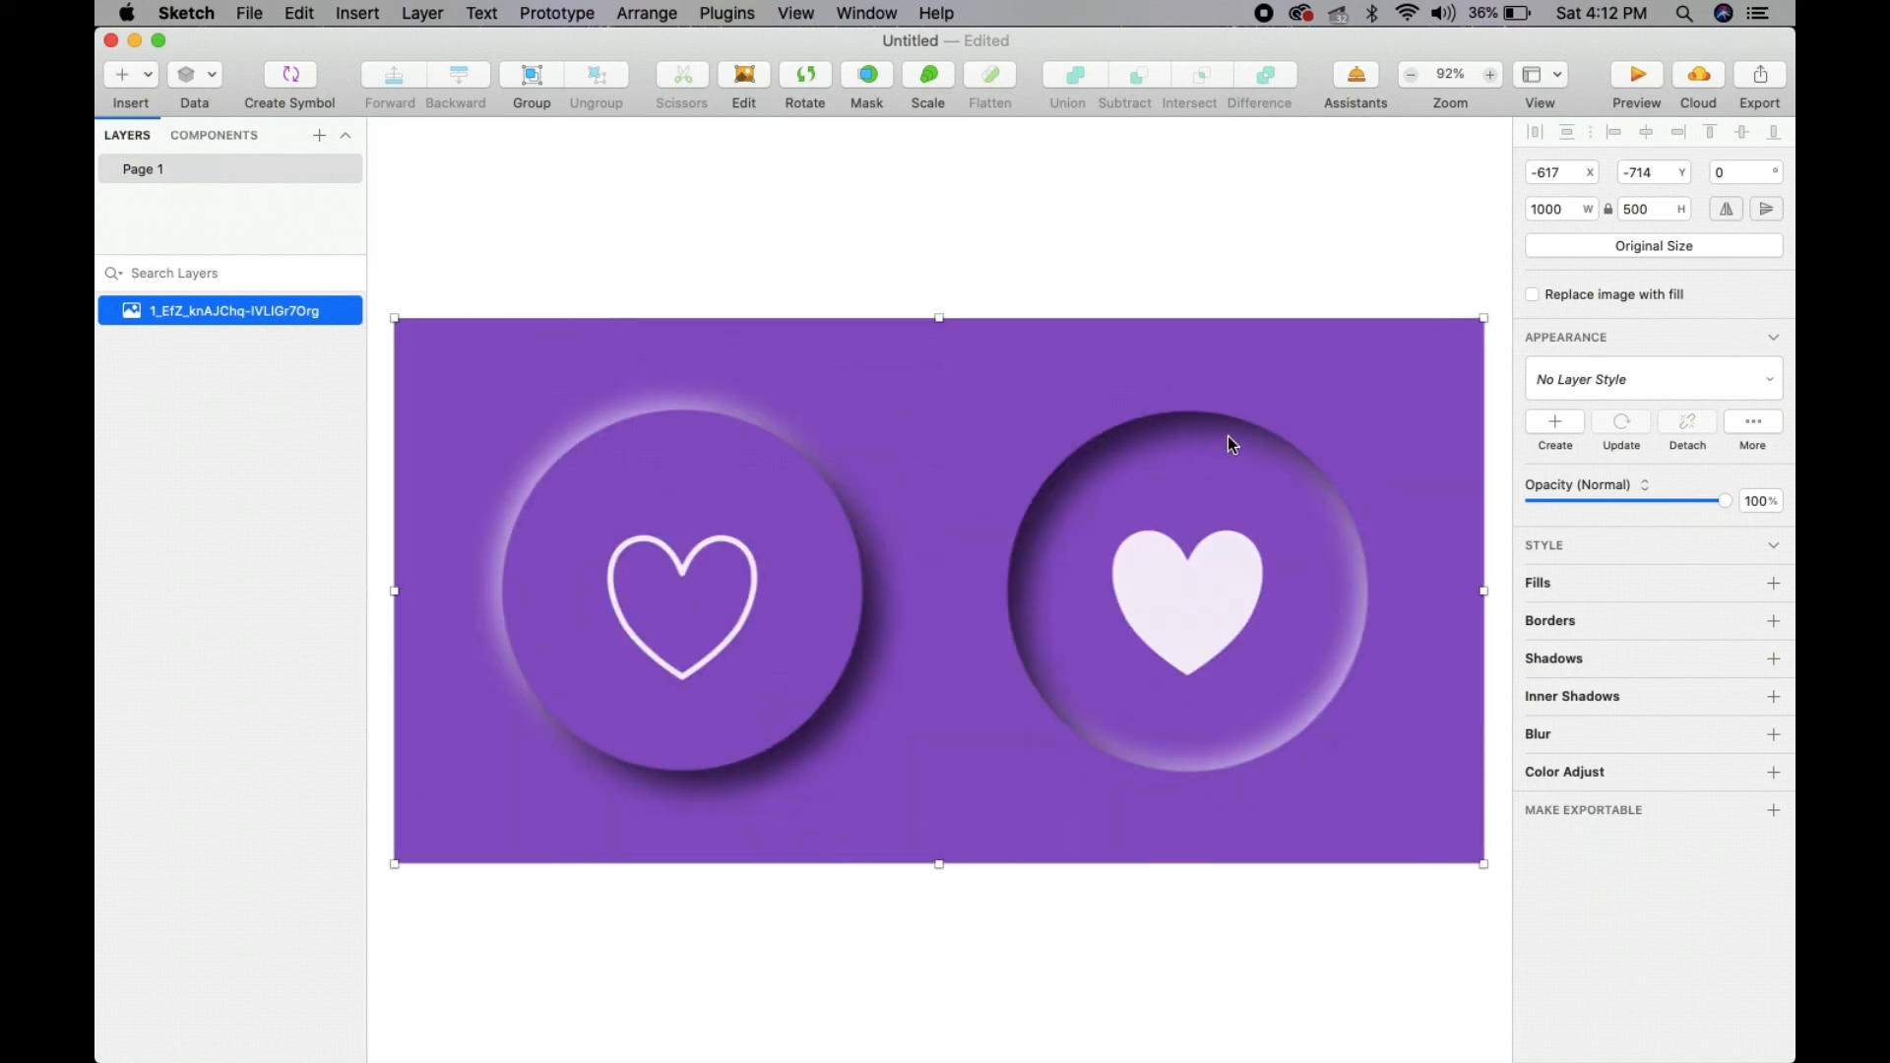
left_click(963, 256)
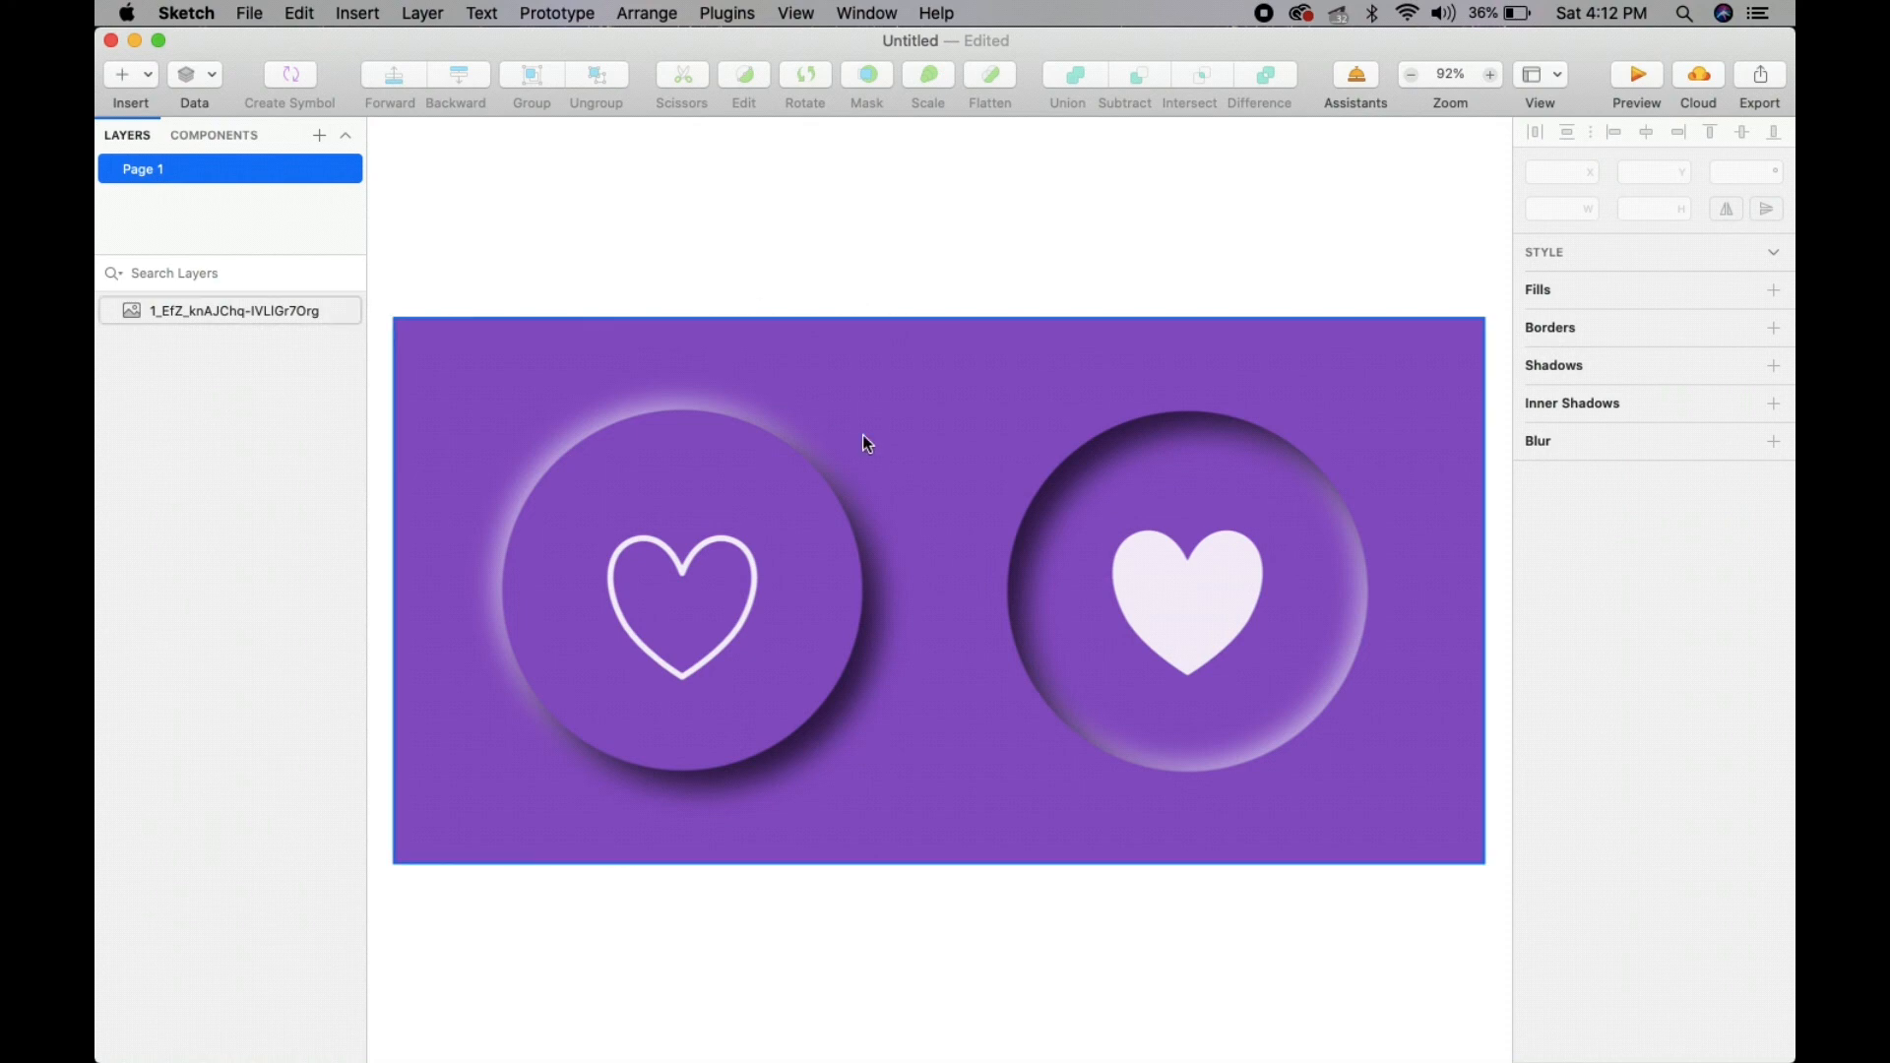
scroll(864, 434, "down", 5)
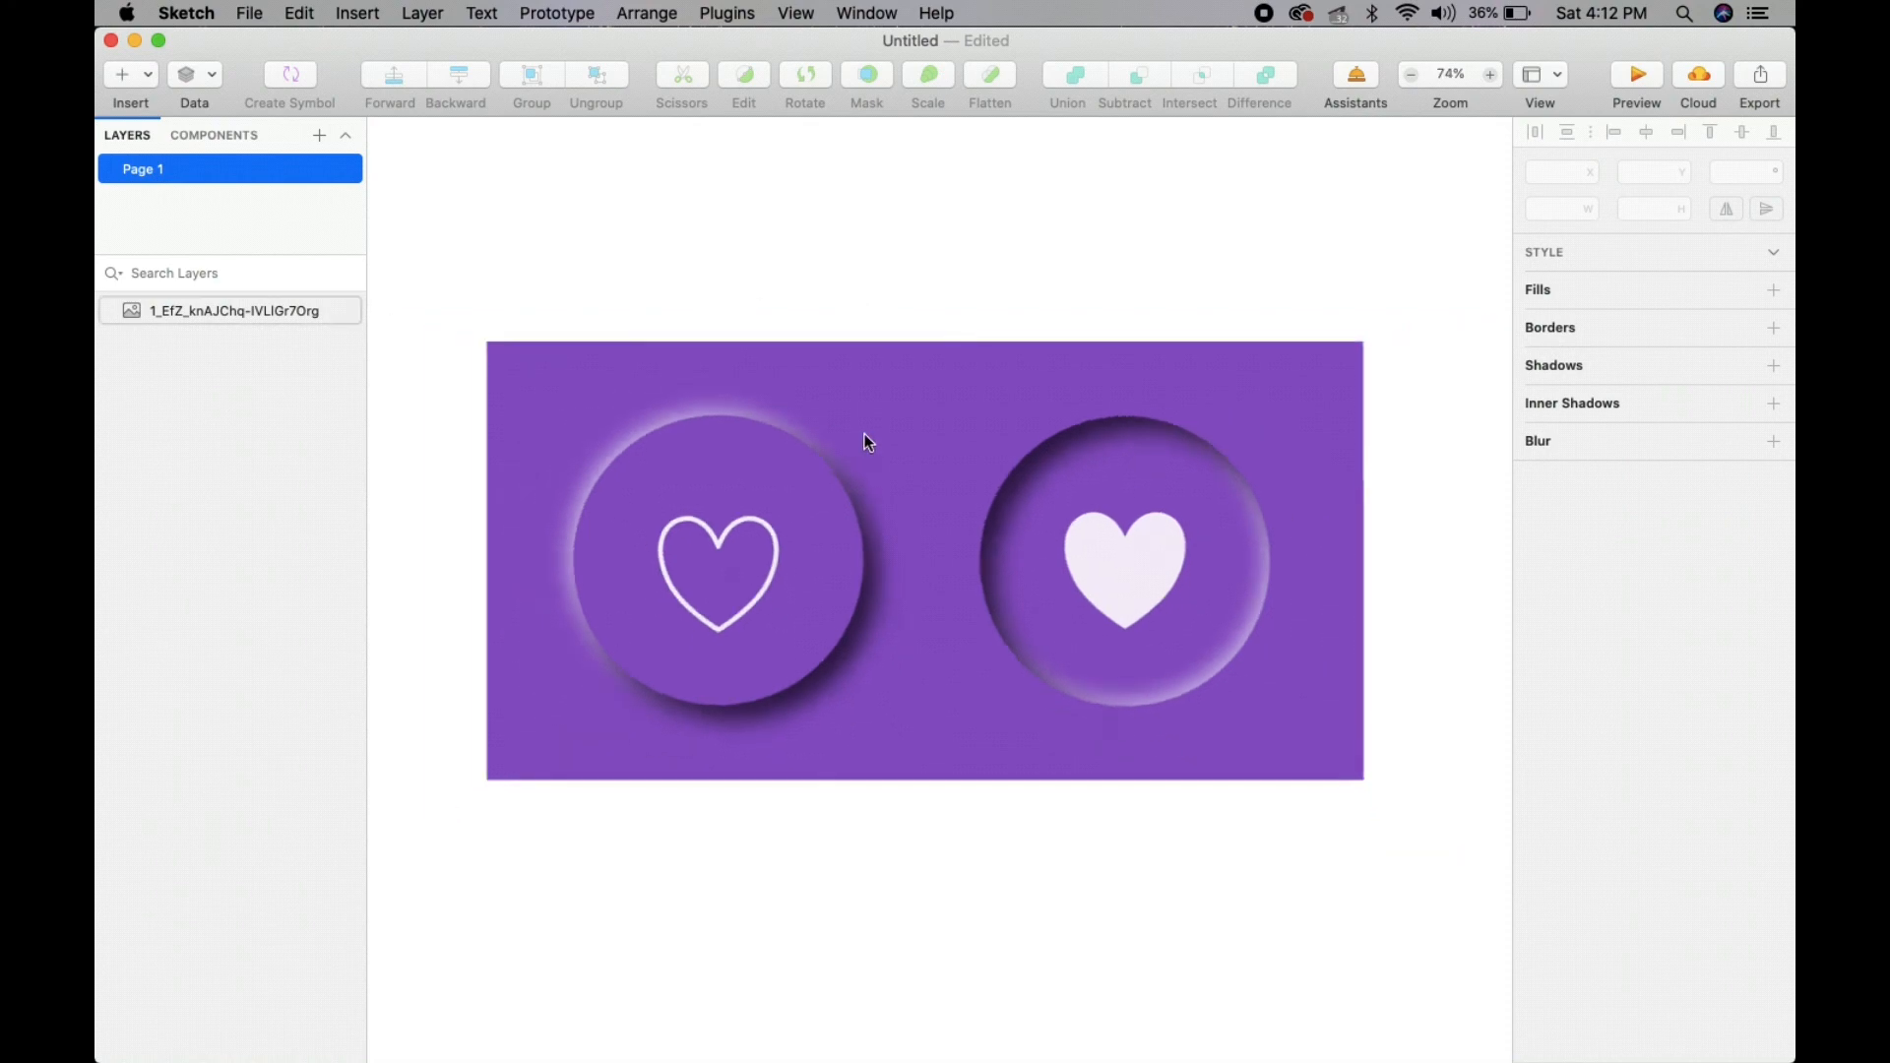
left_click_drag(912, 435, 898, 205)
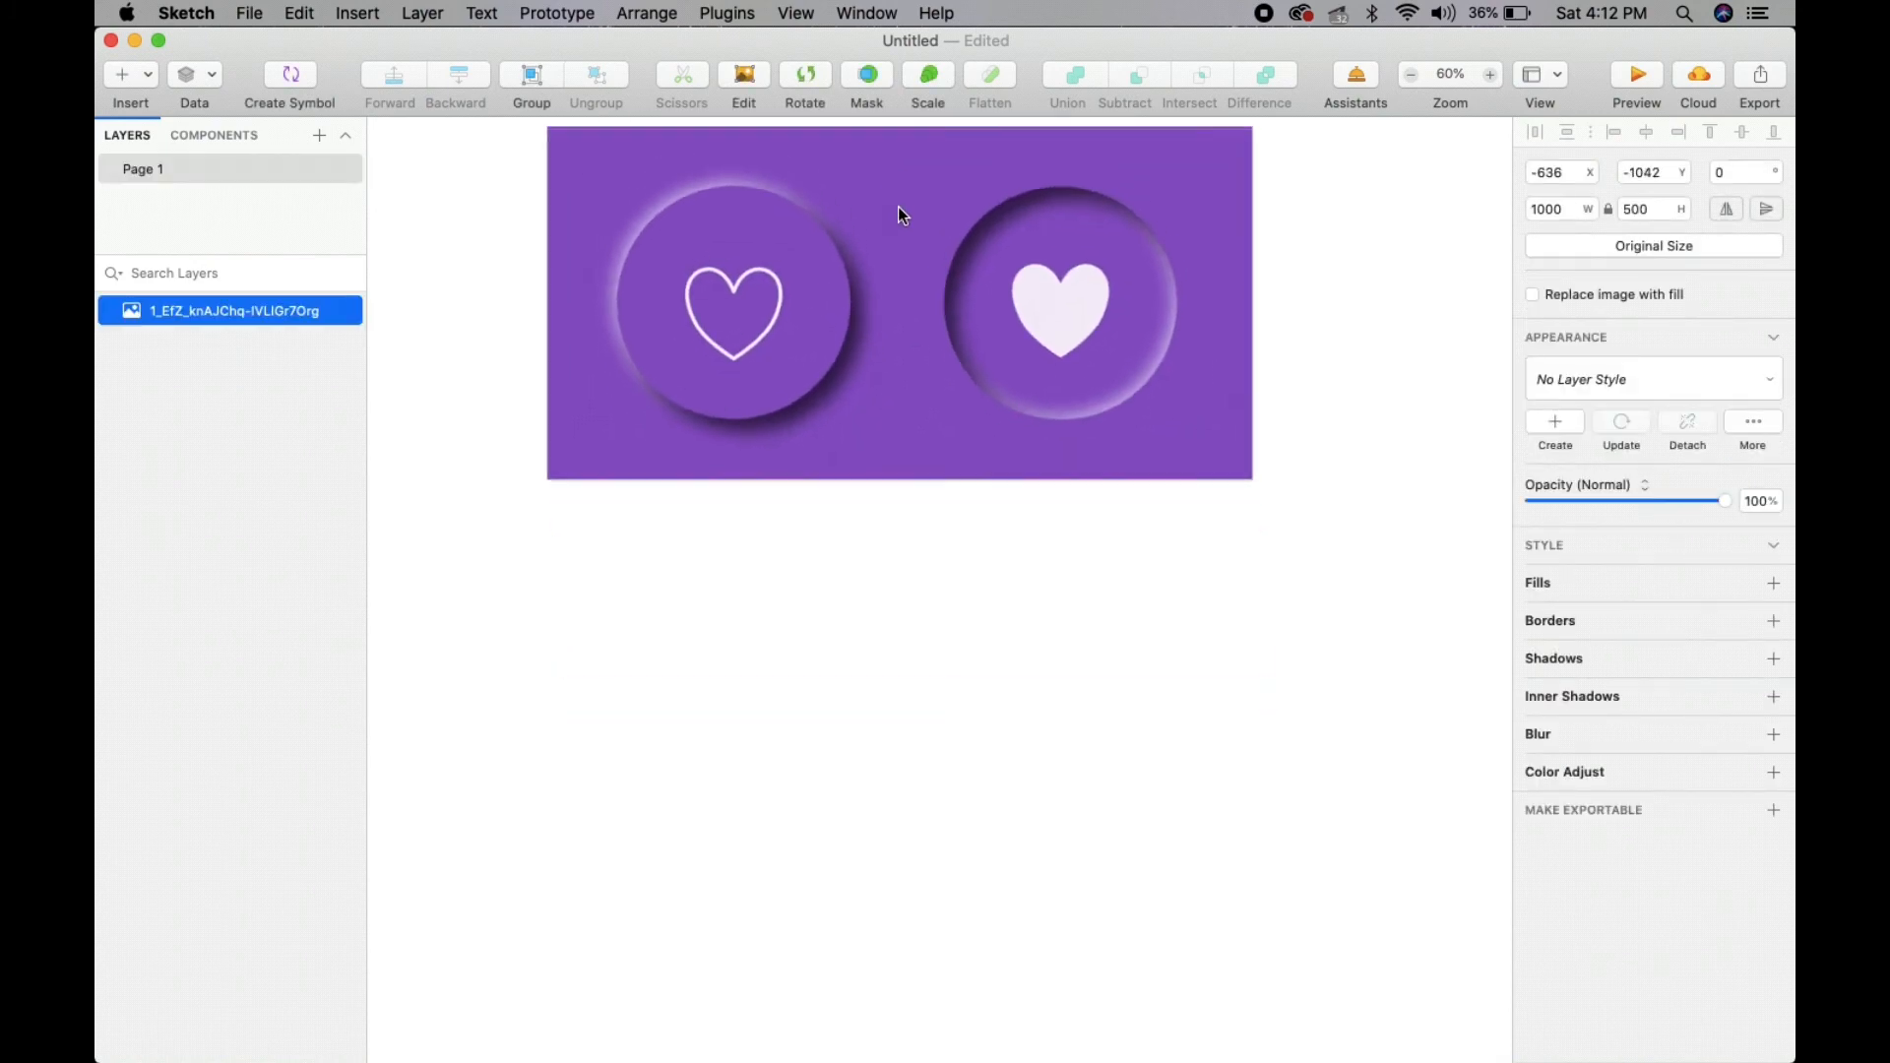
left_click(978, 640)
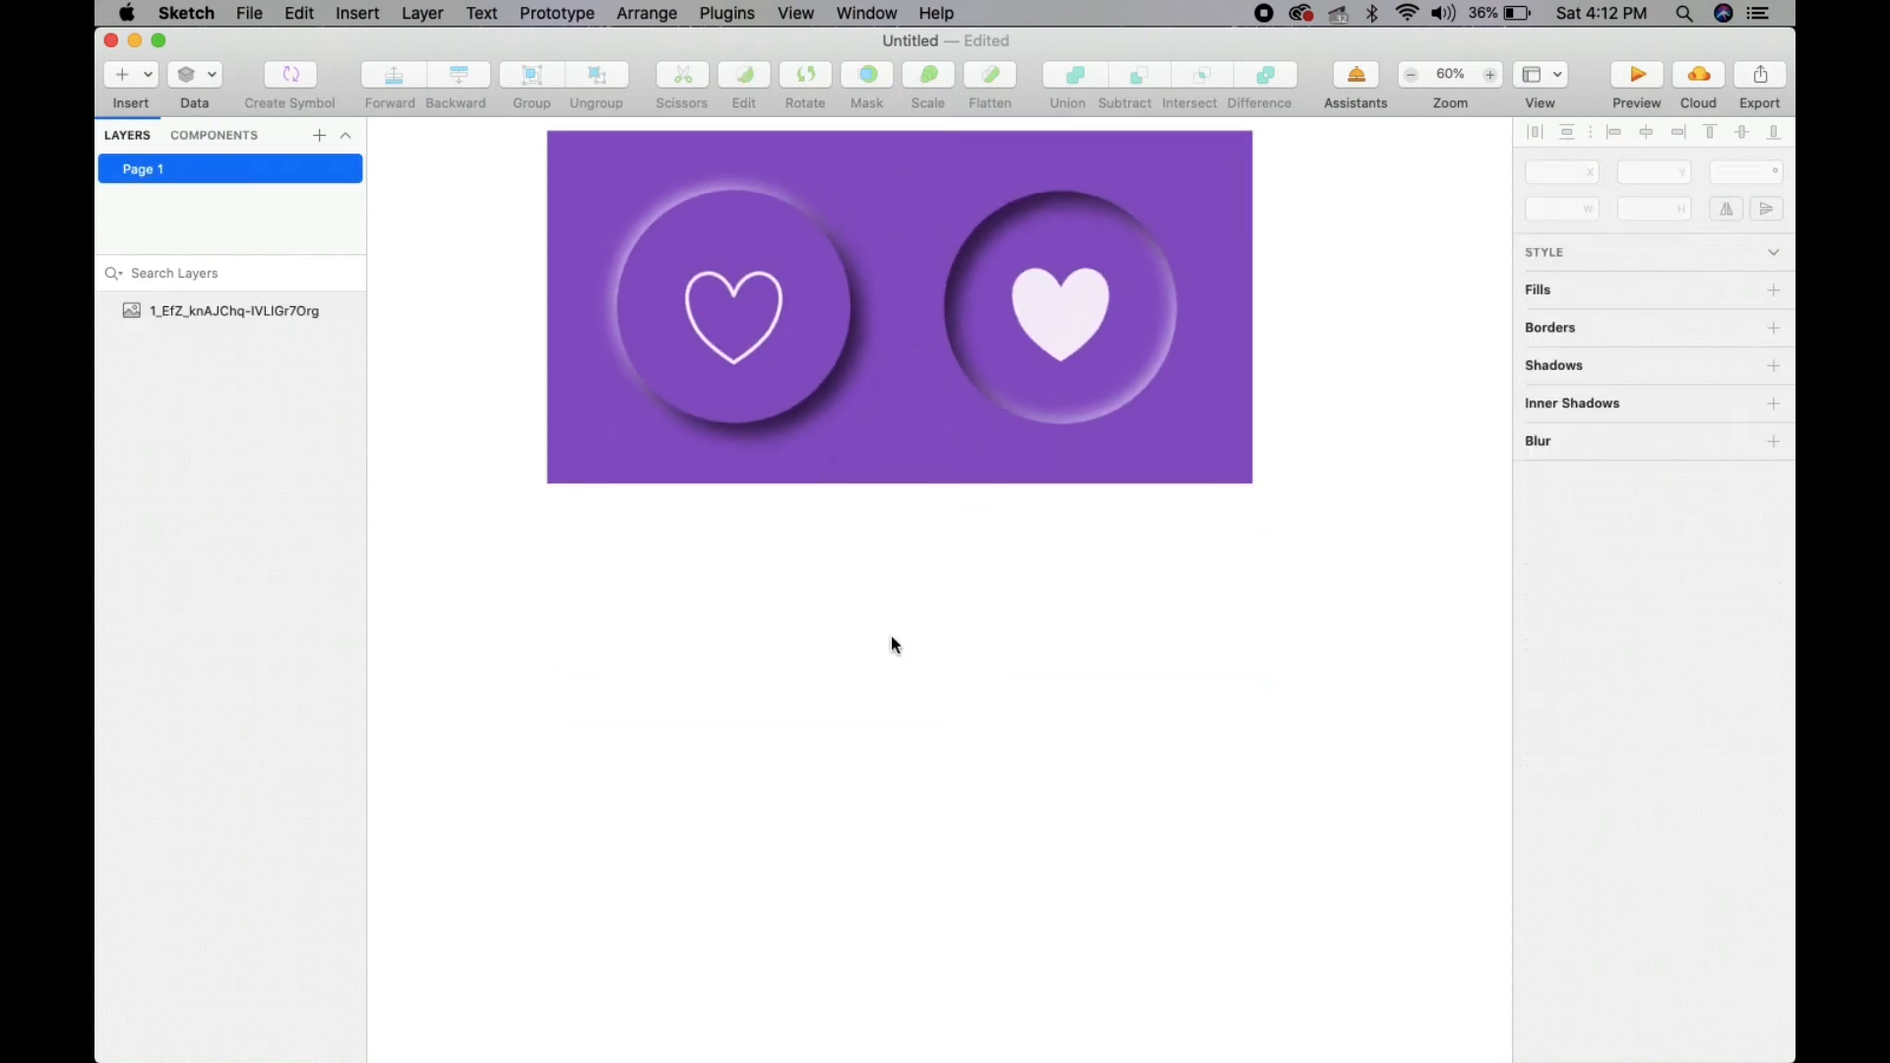
- Draw a rectangle about 1232 by 624 below the reference image
left_click(358, 13)
mouse_move(423, 77)
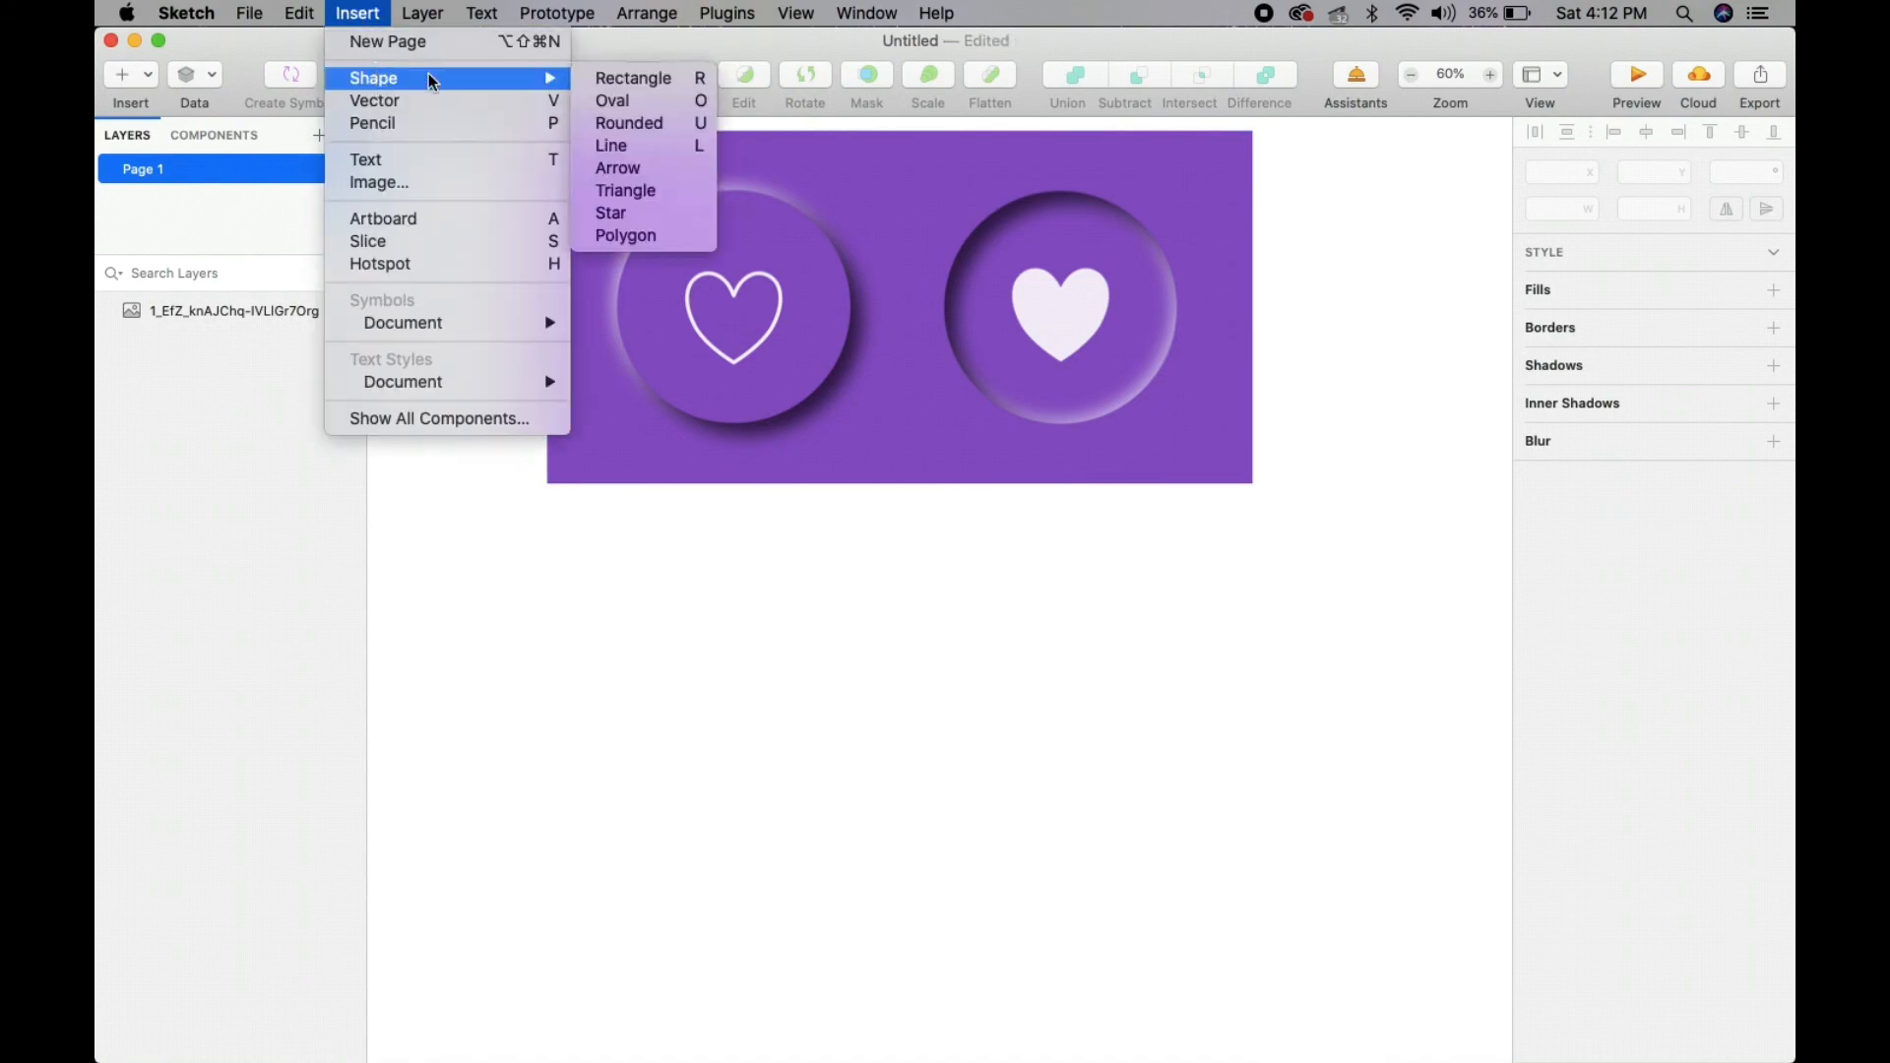
left_click(604, 611)
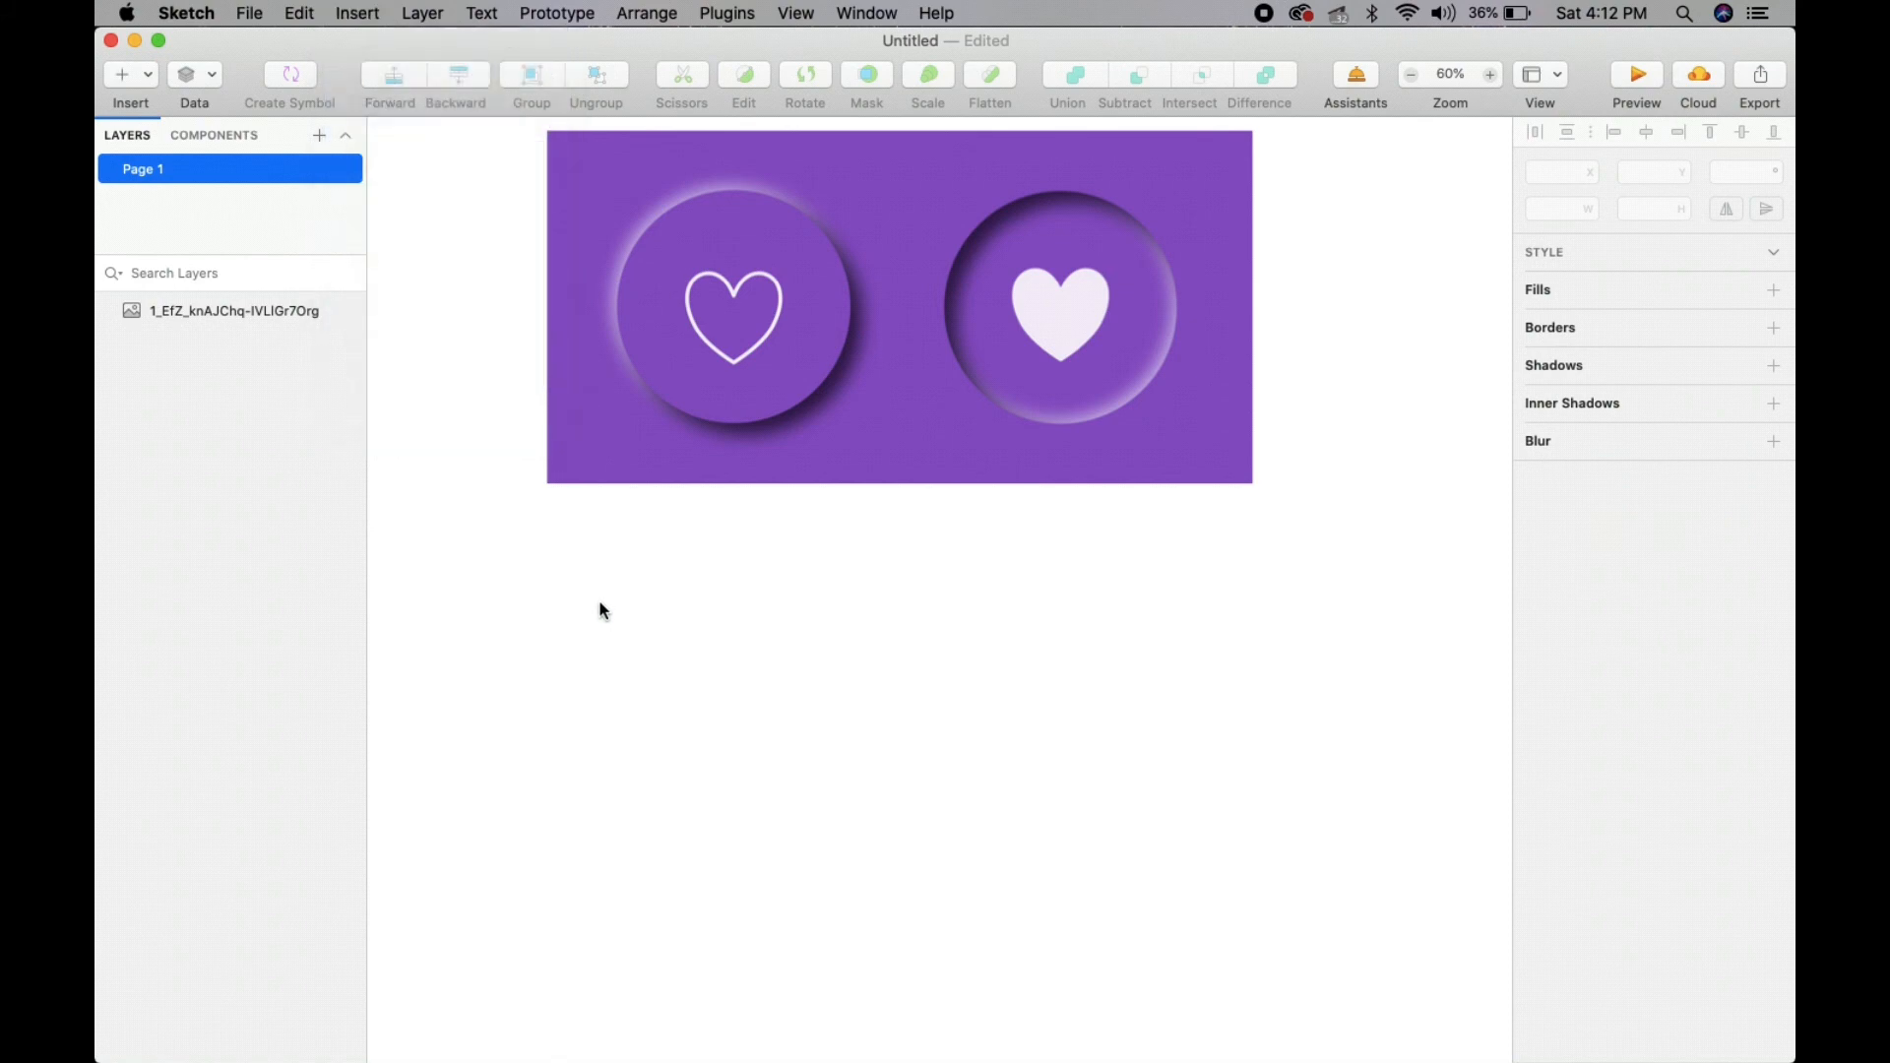
key("r")
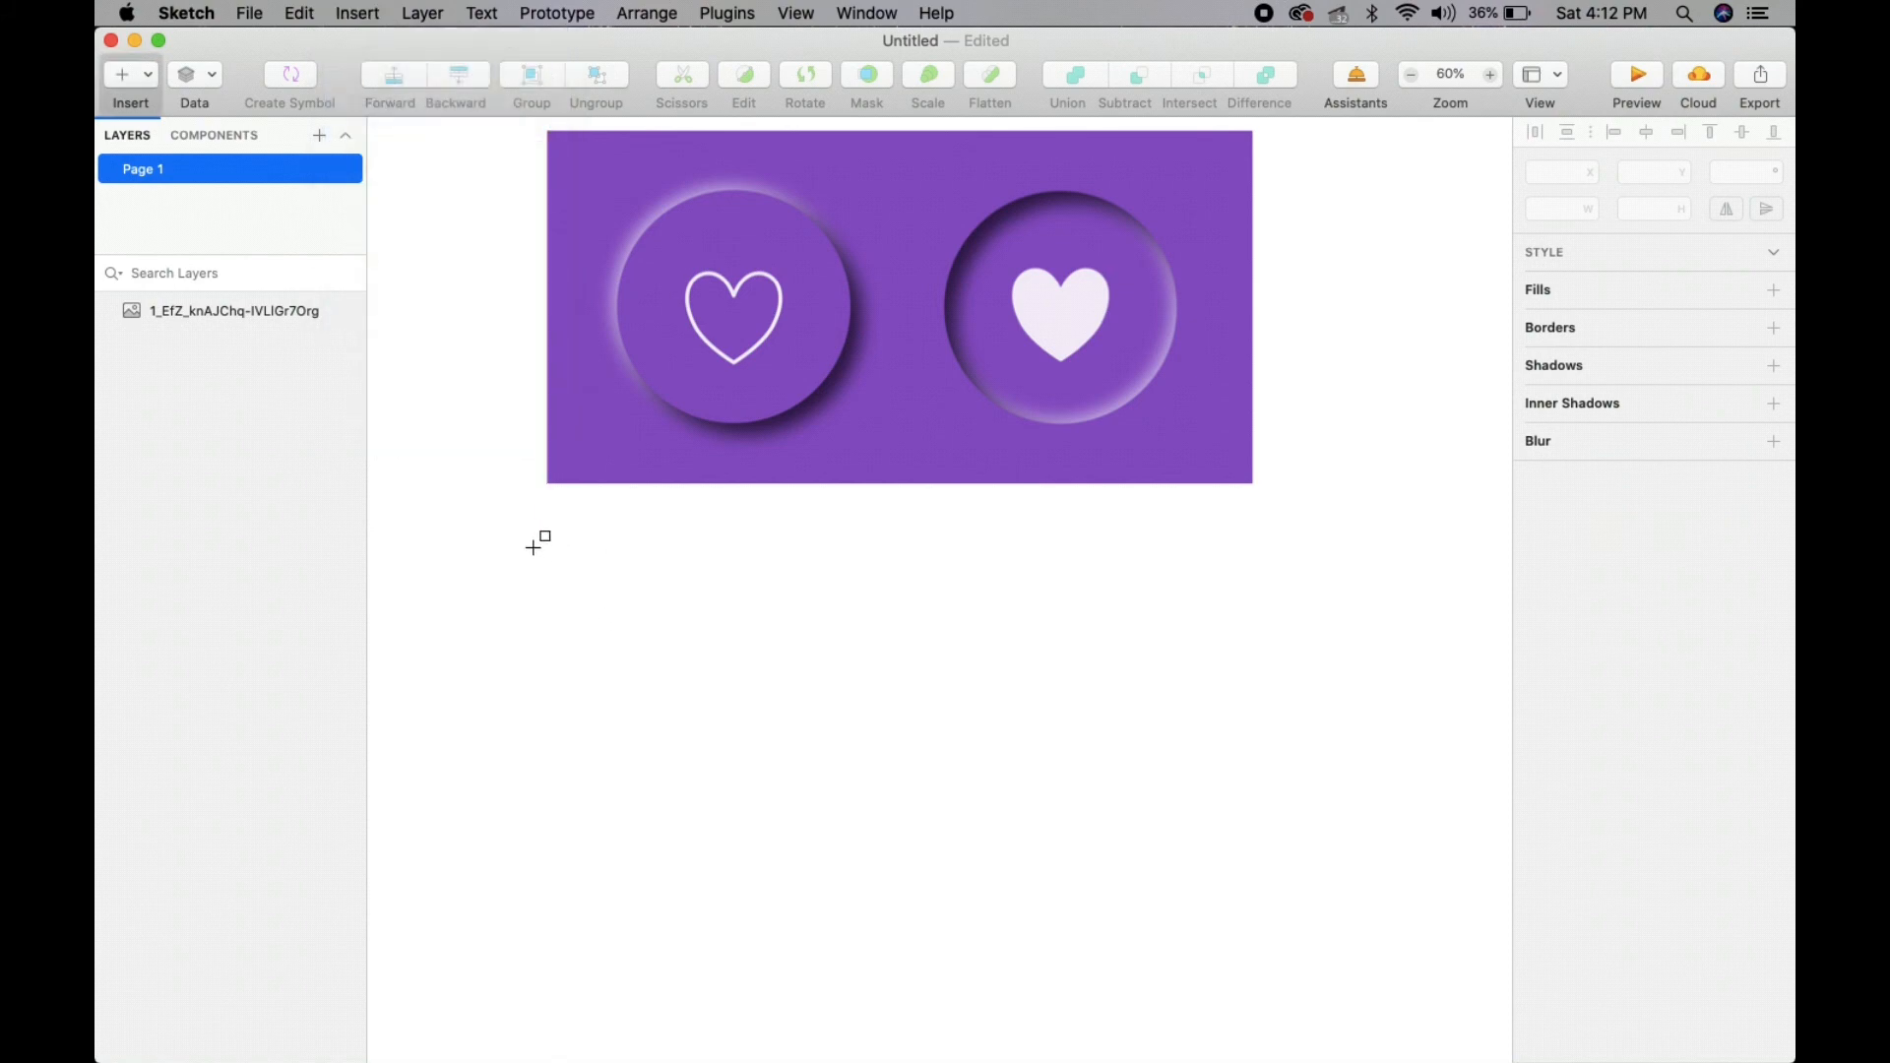
mouse_move(480, 512)
left_mouse_down()
mouse_move(1030, 778)
mouse_move(1306, 947)
mouse_move(1349, 951)
left_mouse_up()
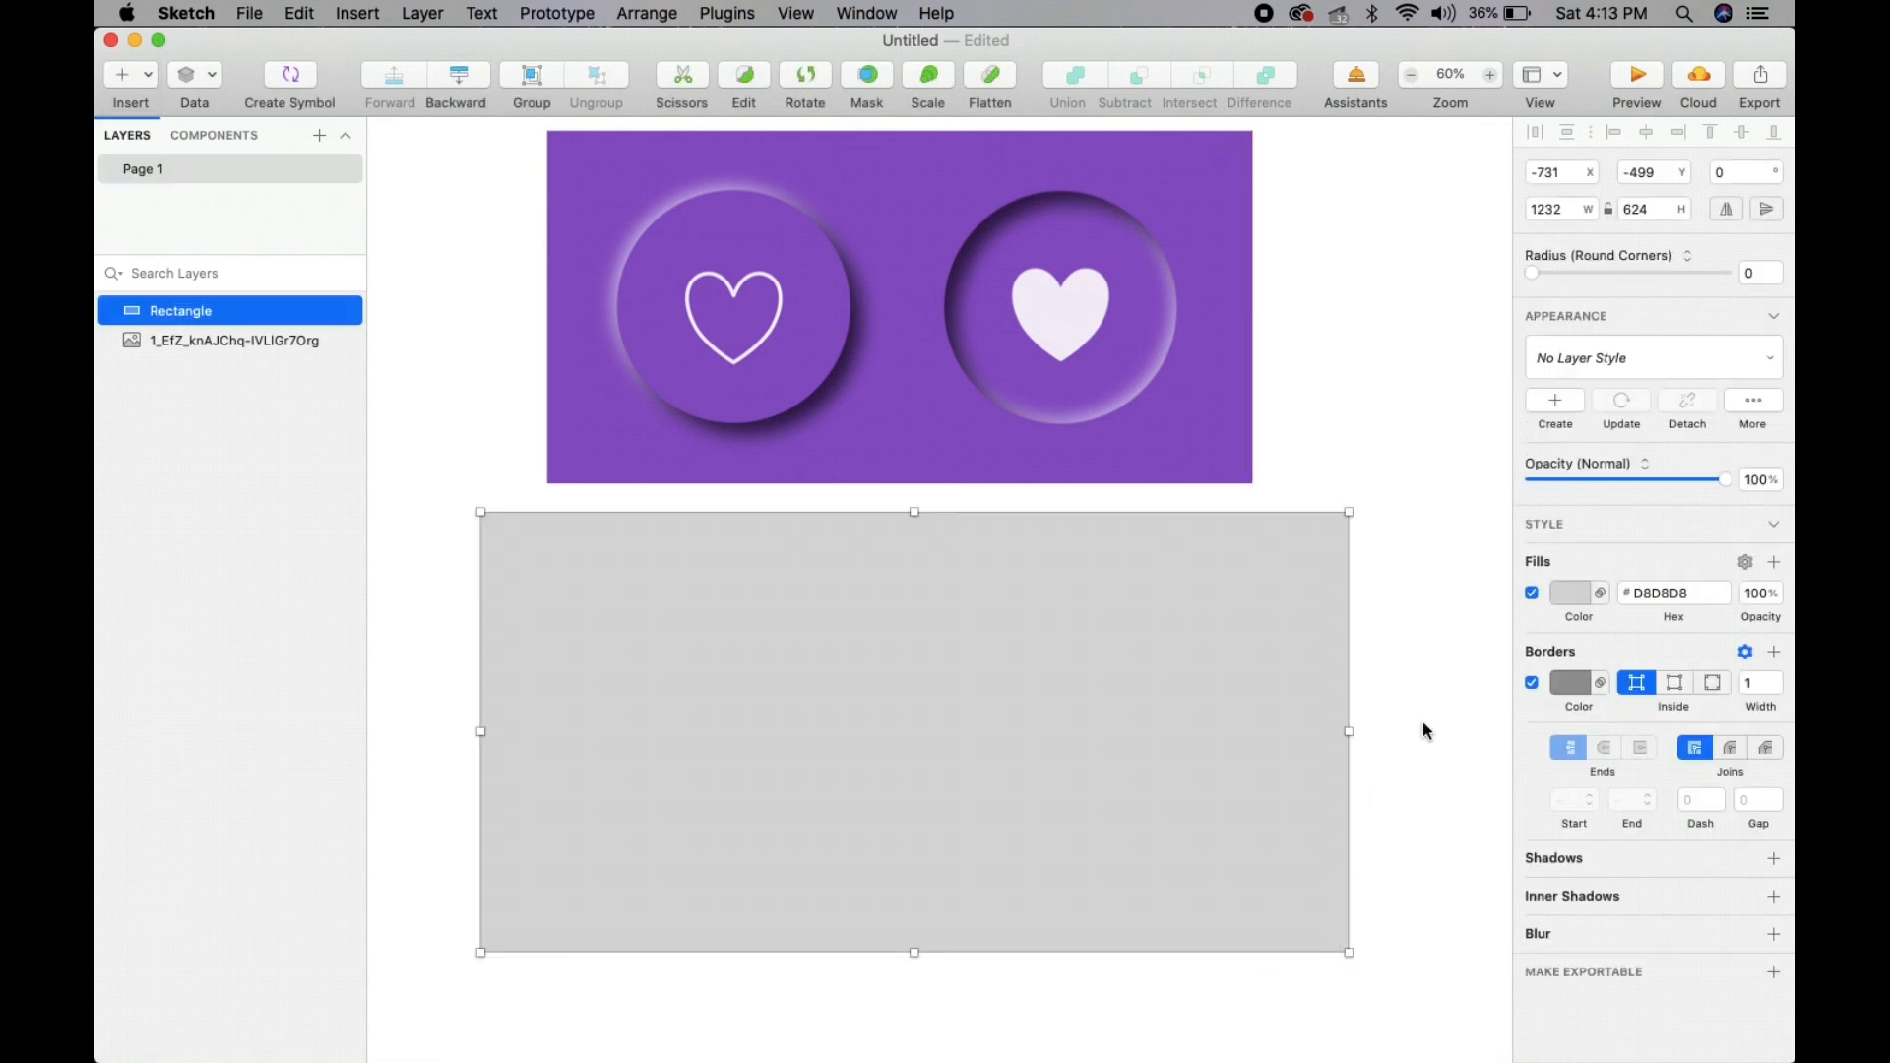
- Turn off the rectangle's border and fill it with the purple #8C53C6 sampled from the reference image's background
left_click(1459, 666)
left_click(1227, 591)
left_click(1532, 684)
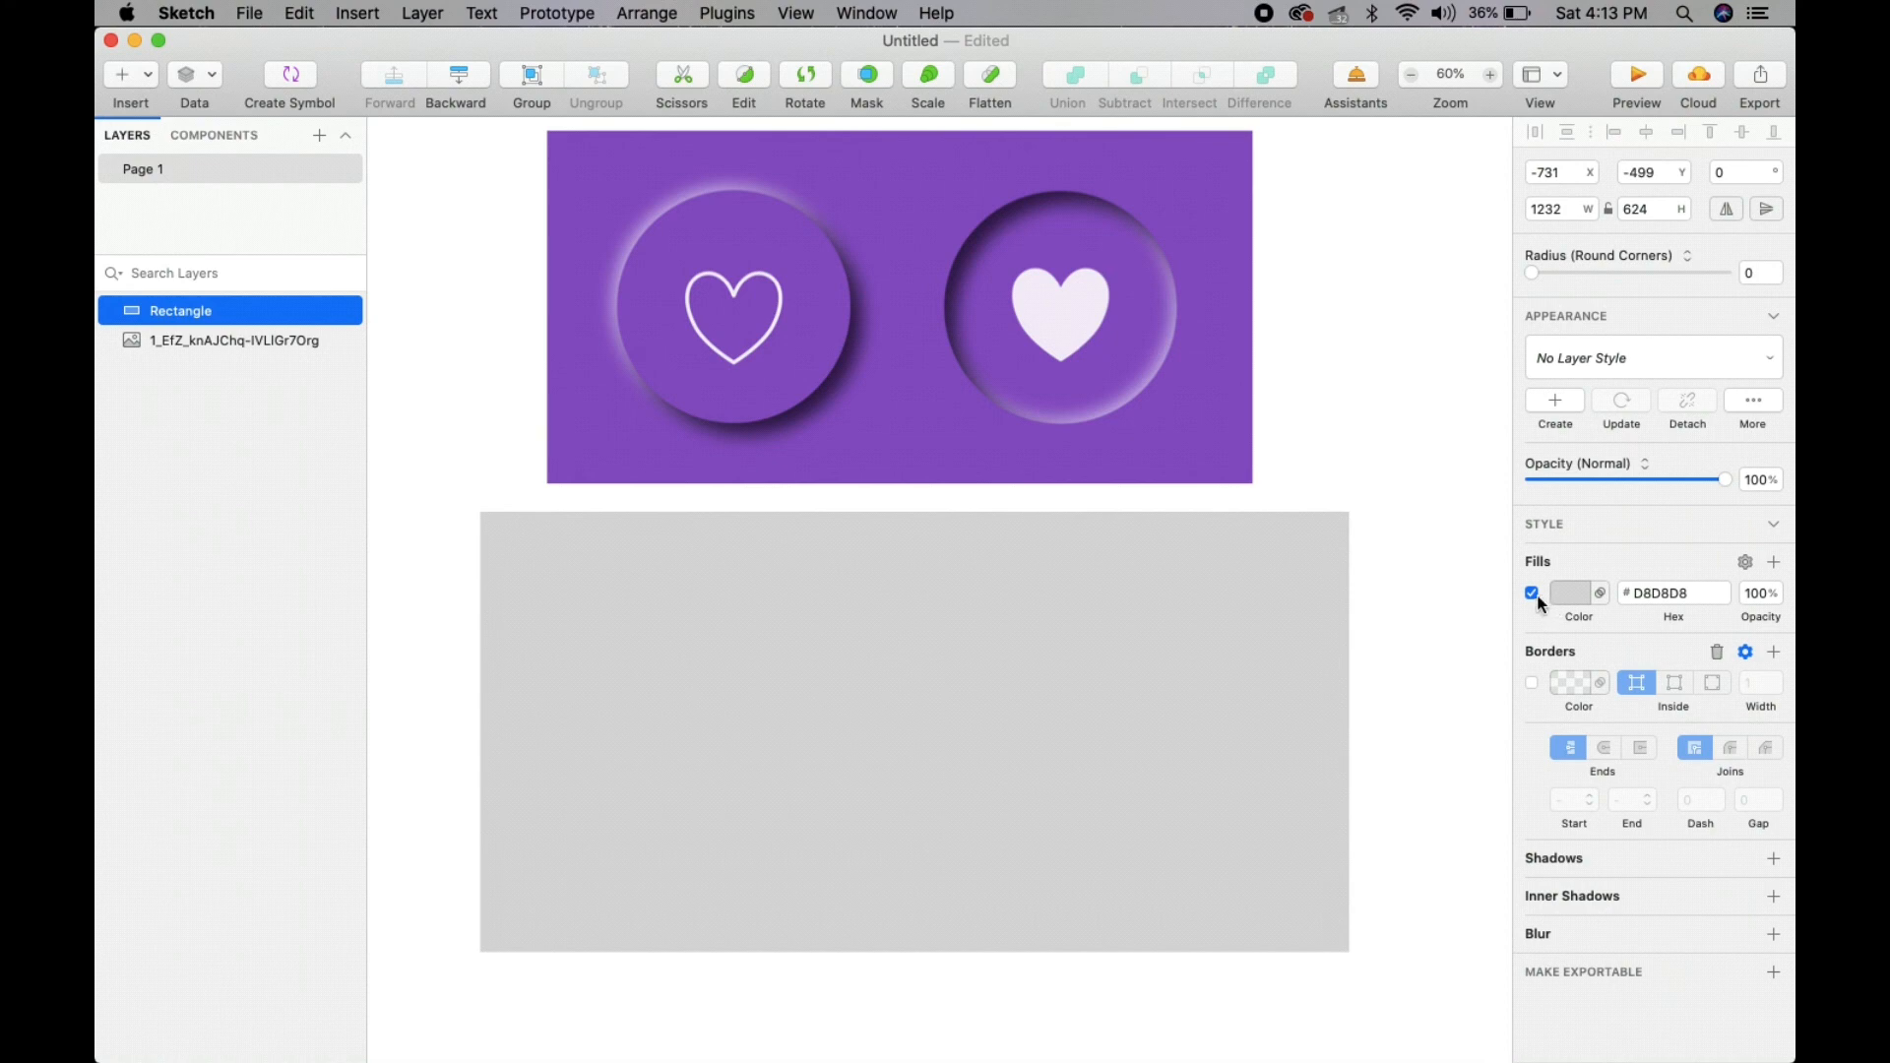
left_click(1569, 596)
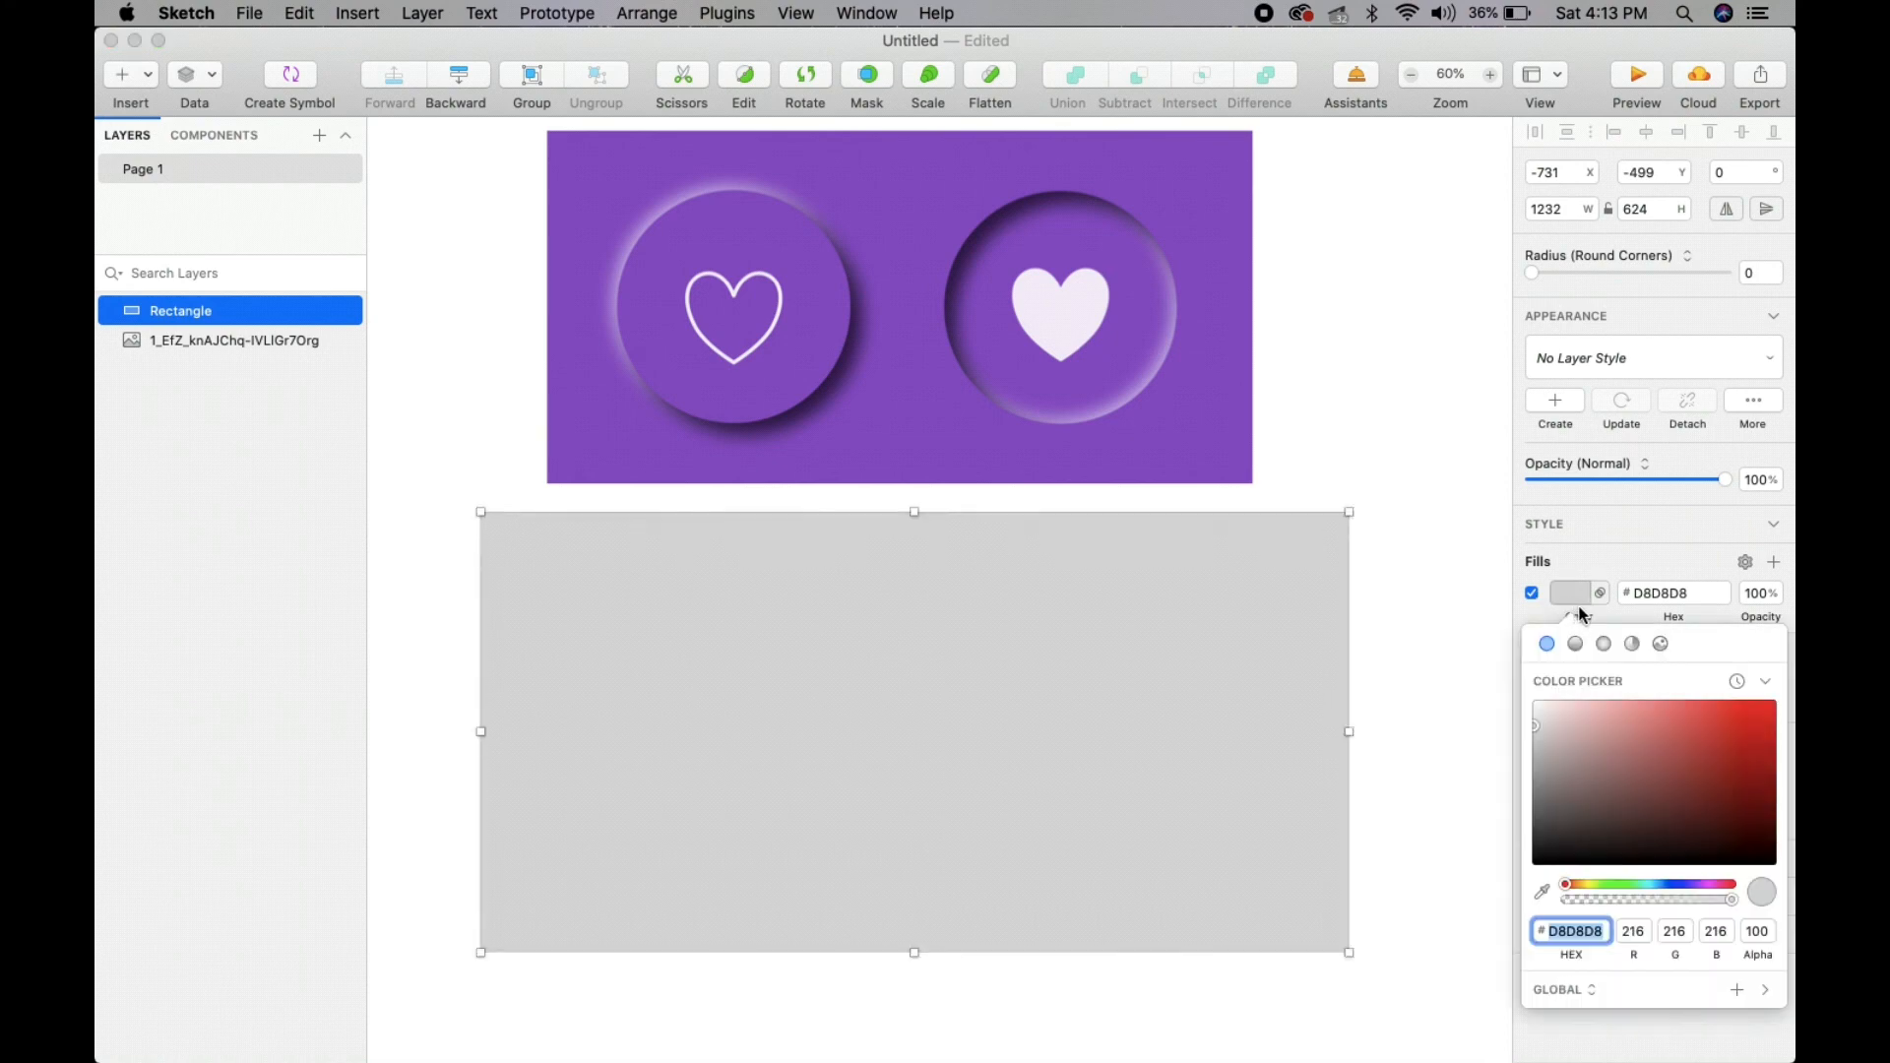
left_click(1543, 892)
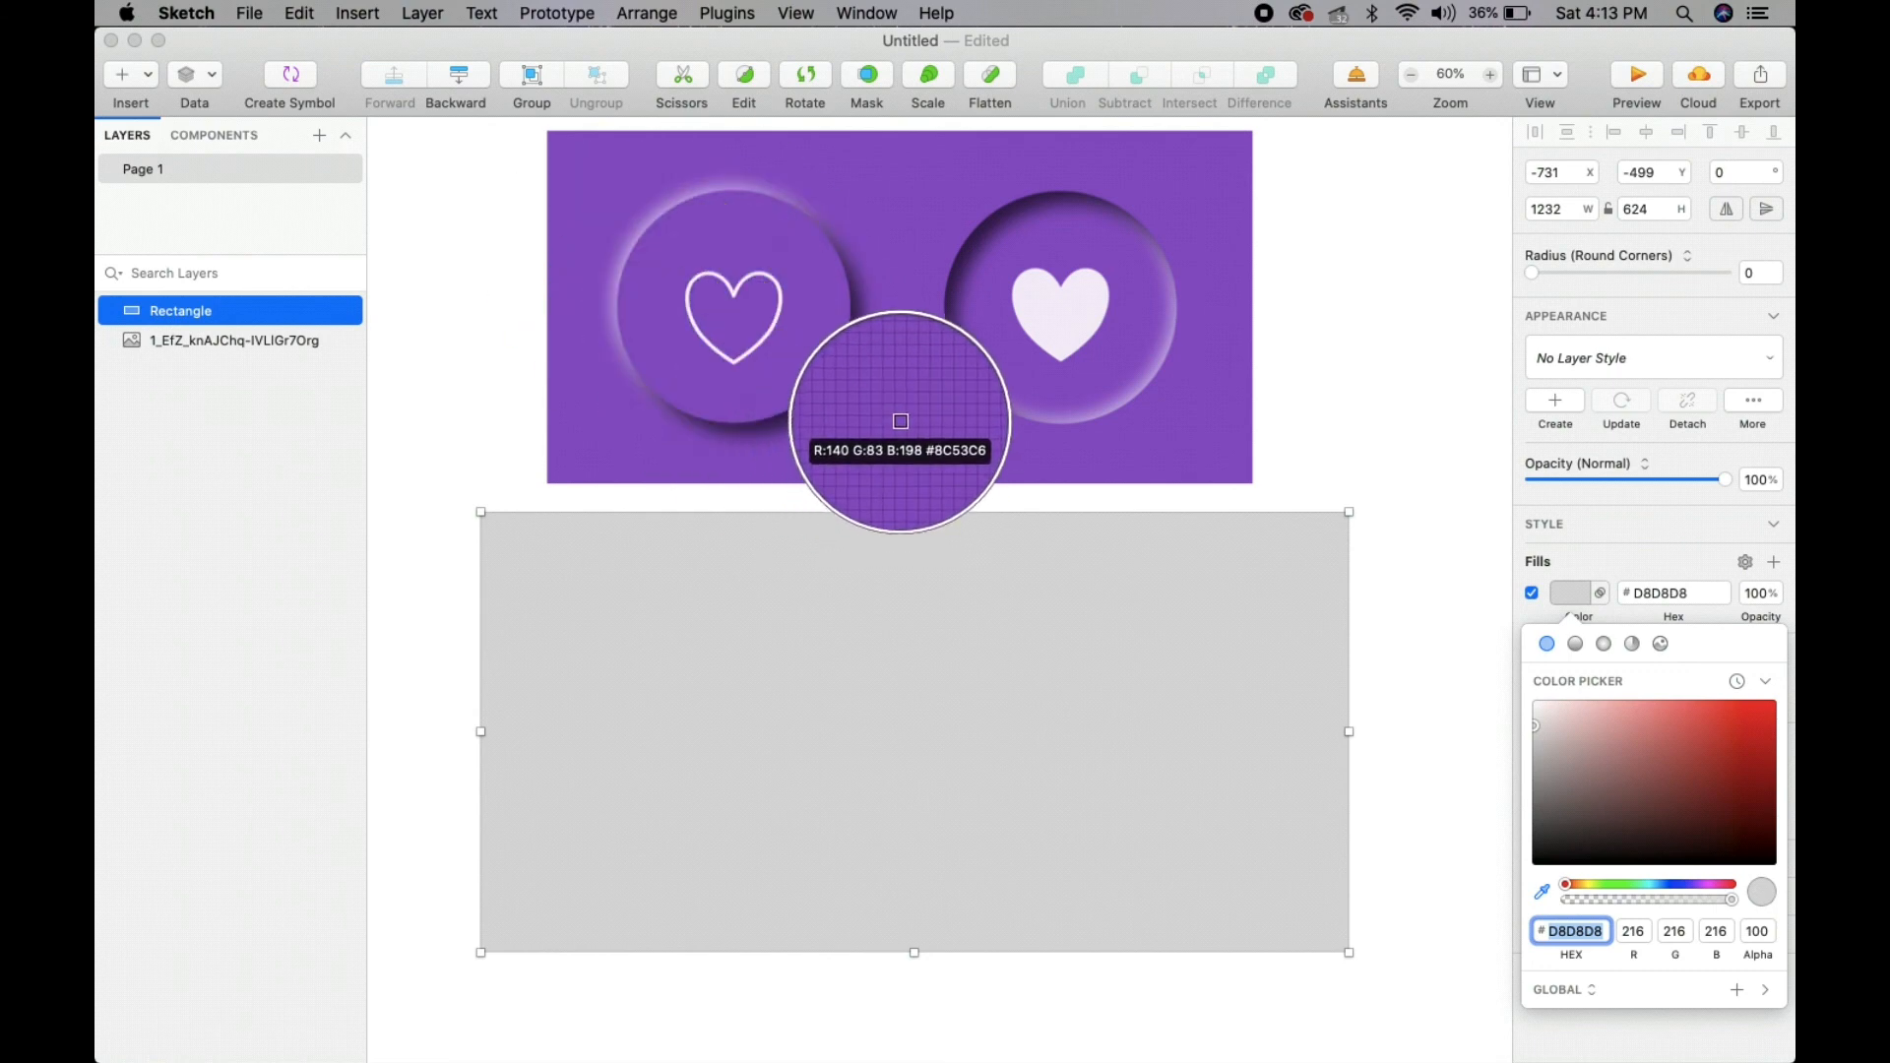
left_click(900, 421)
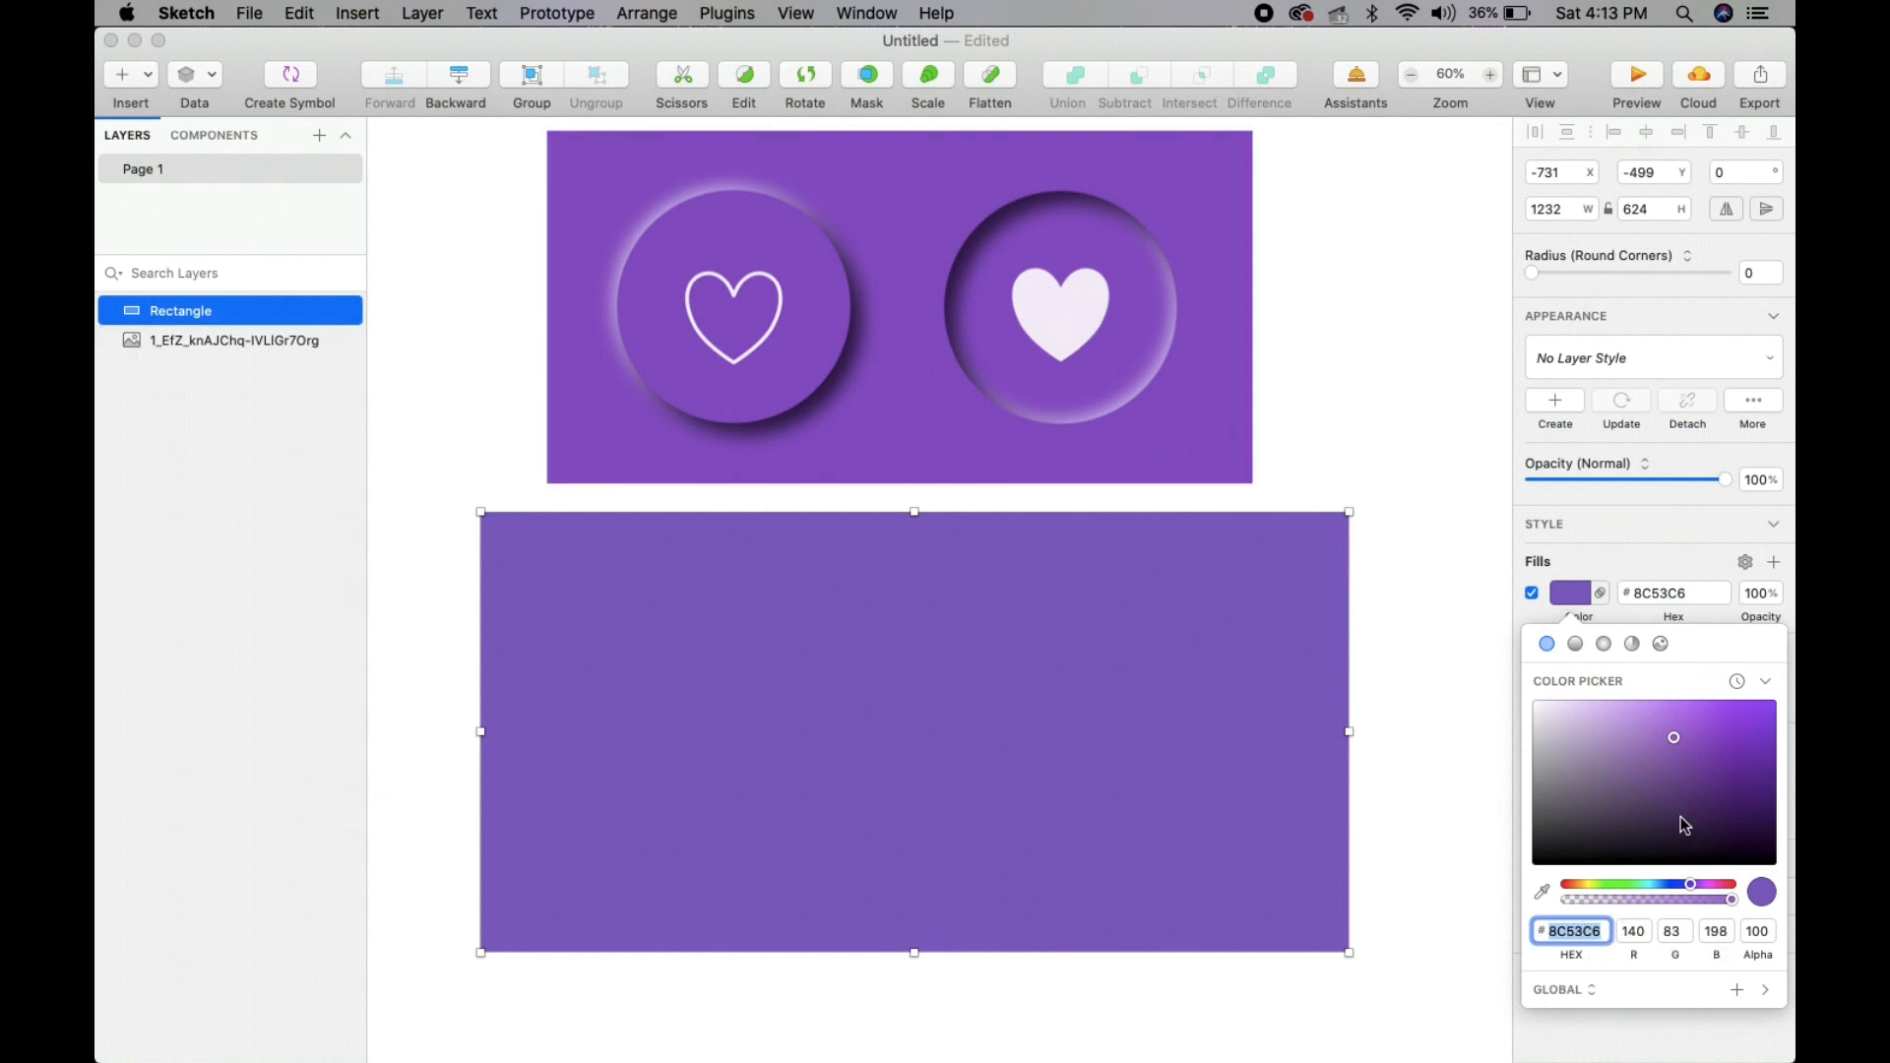
- Lighten the purple rectangle's fill to #9B58DF and move the rectangle slightly to X -752, Y -483
left_click_drag(1676, 741, 1679, 721)
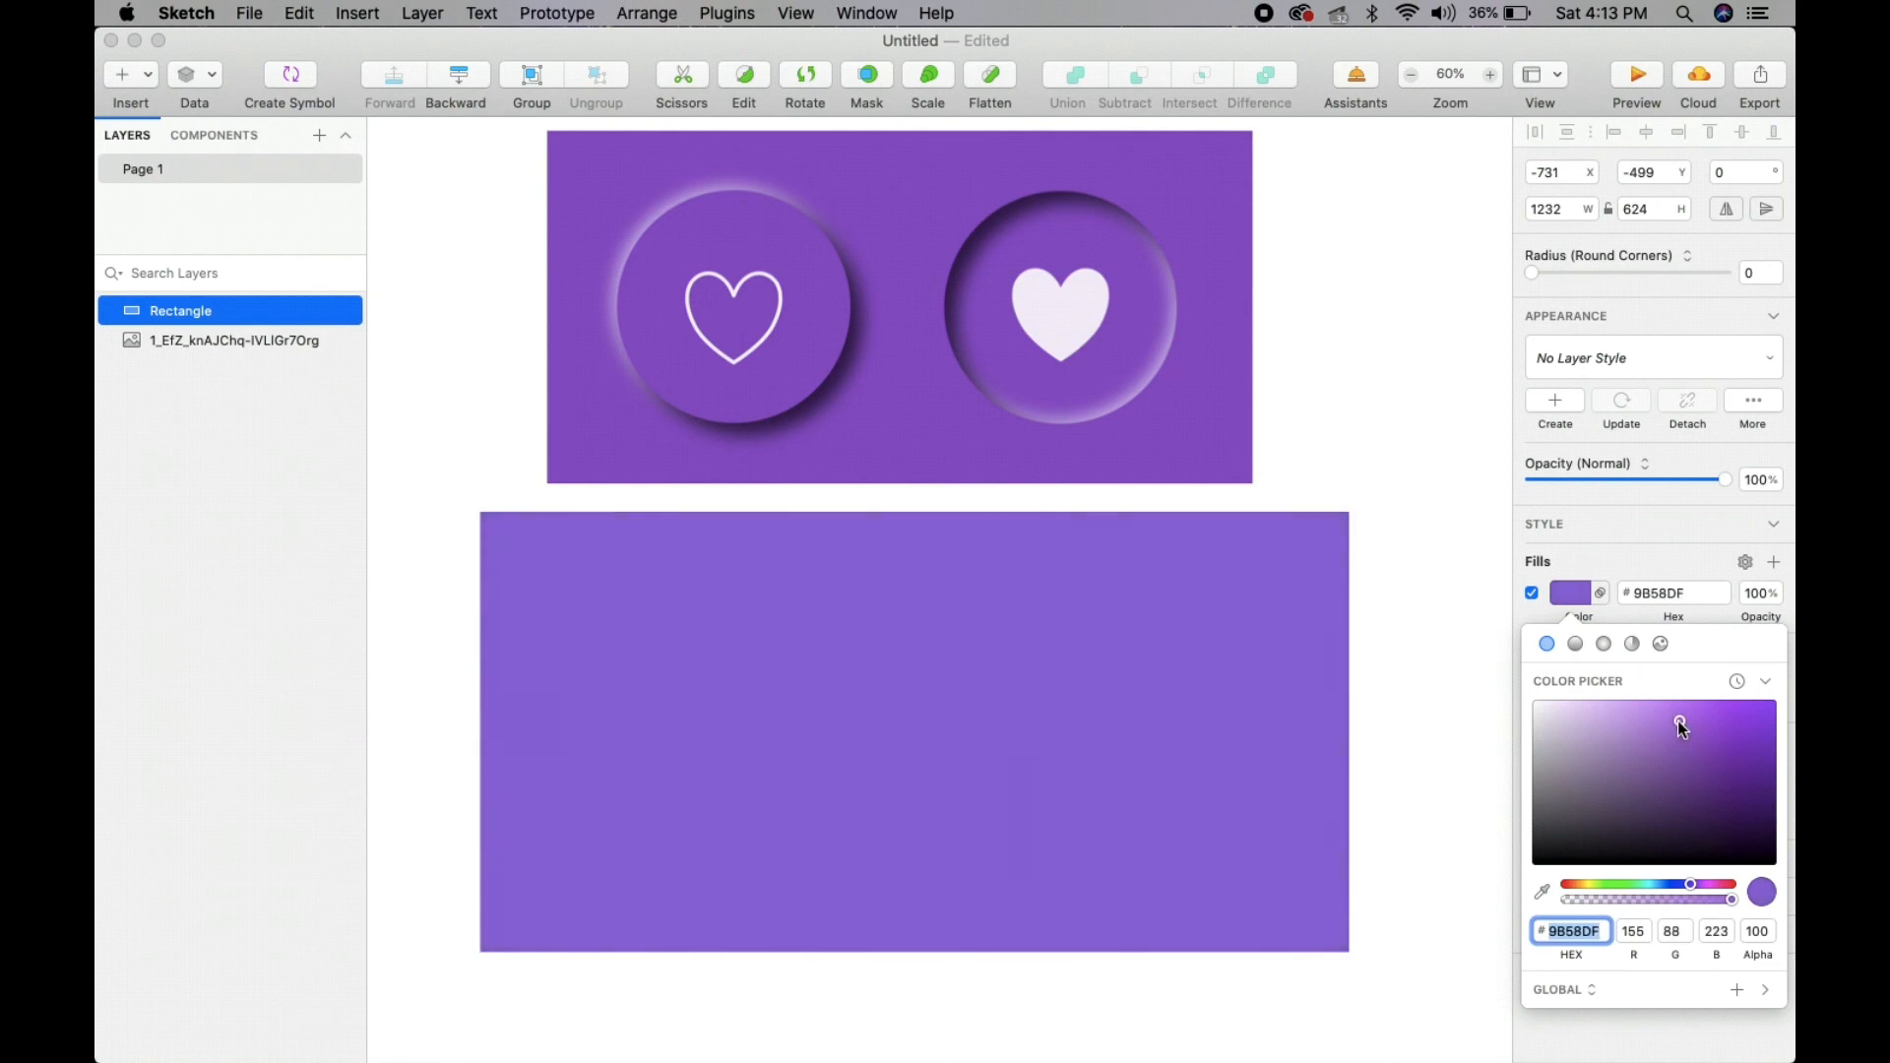
left_click(1391, 526)
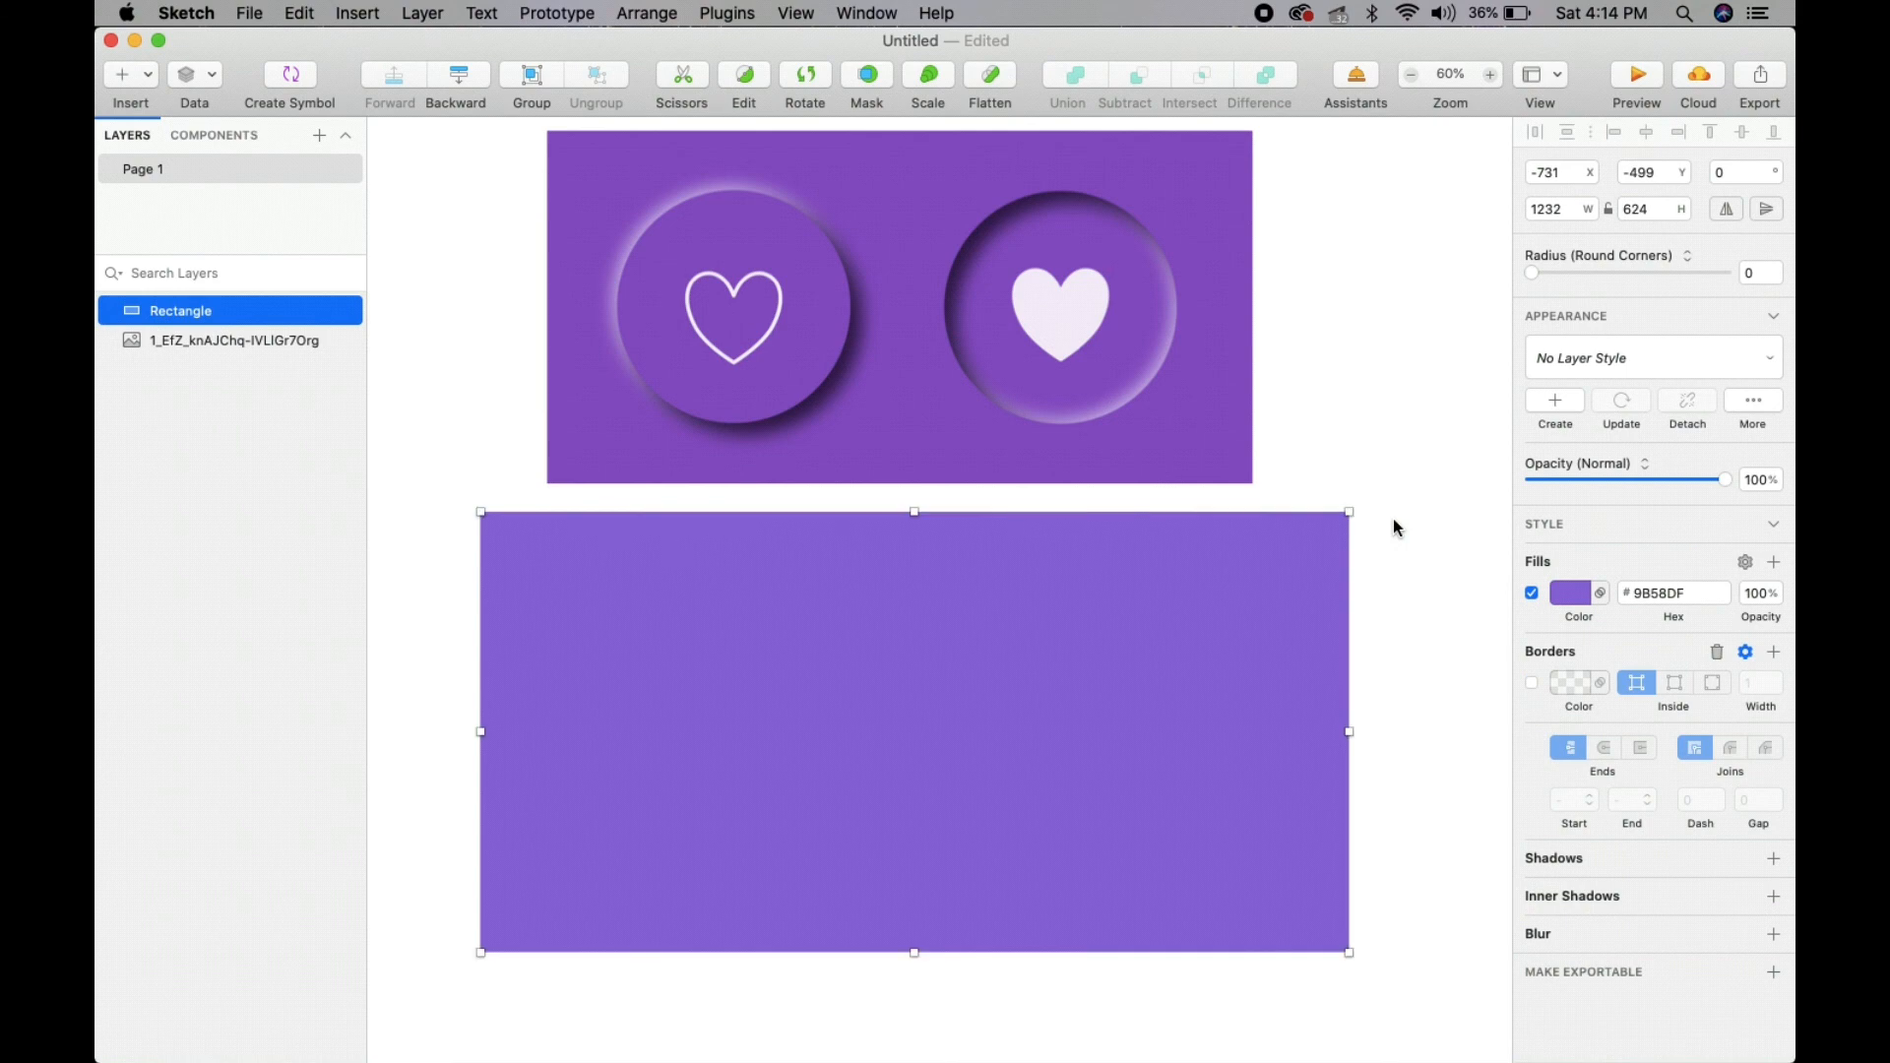
right_click(194, 312)
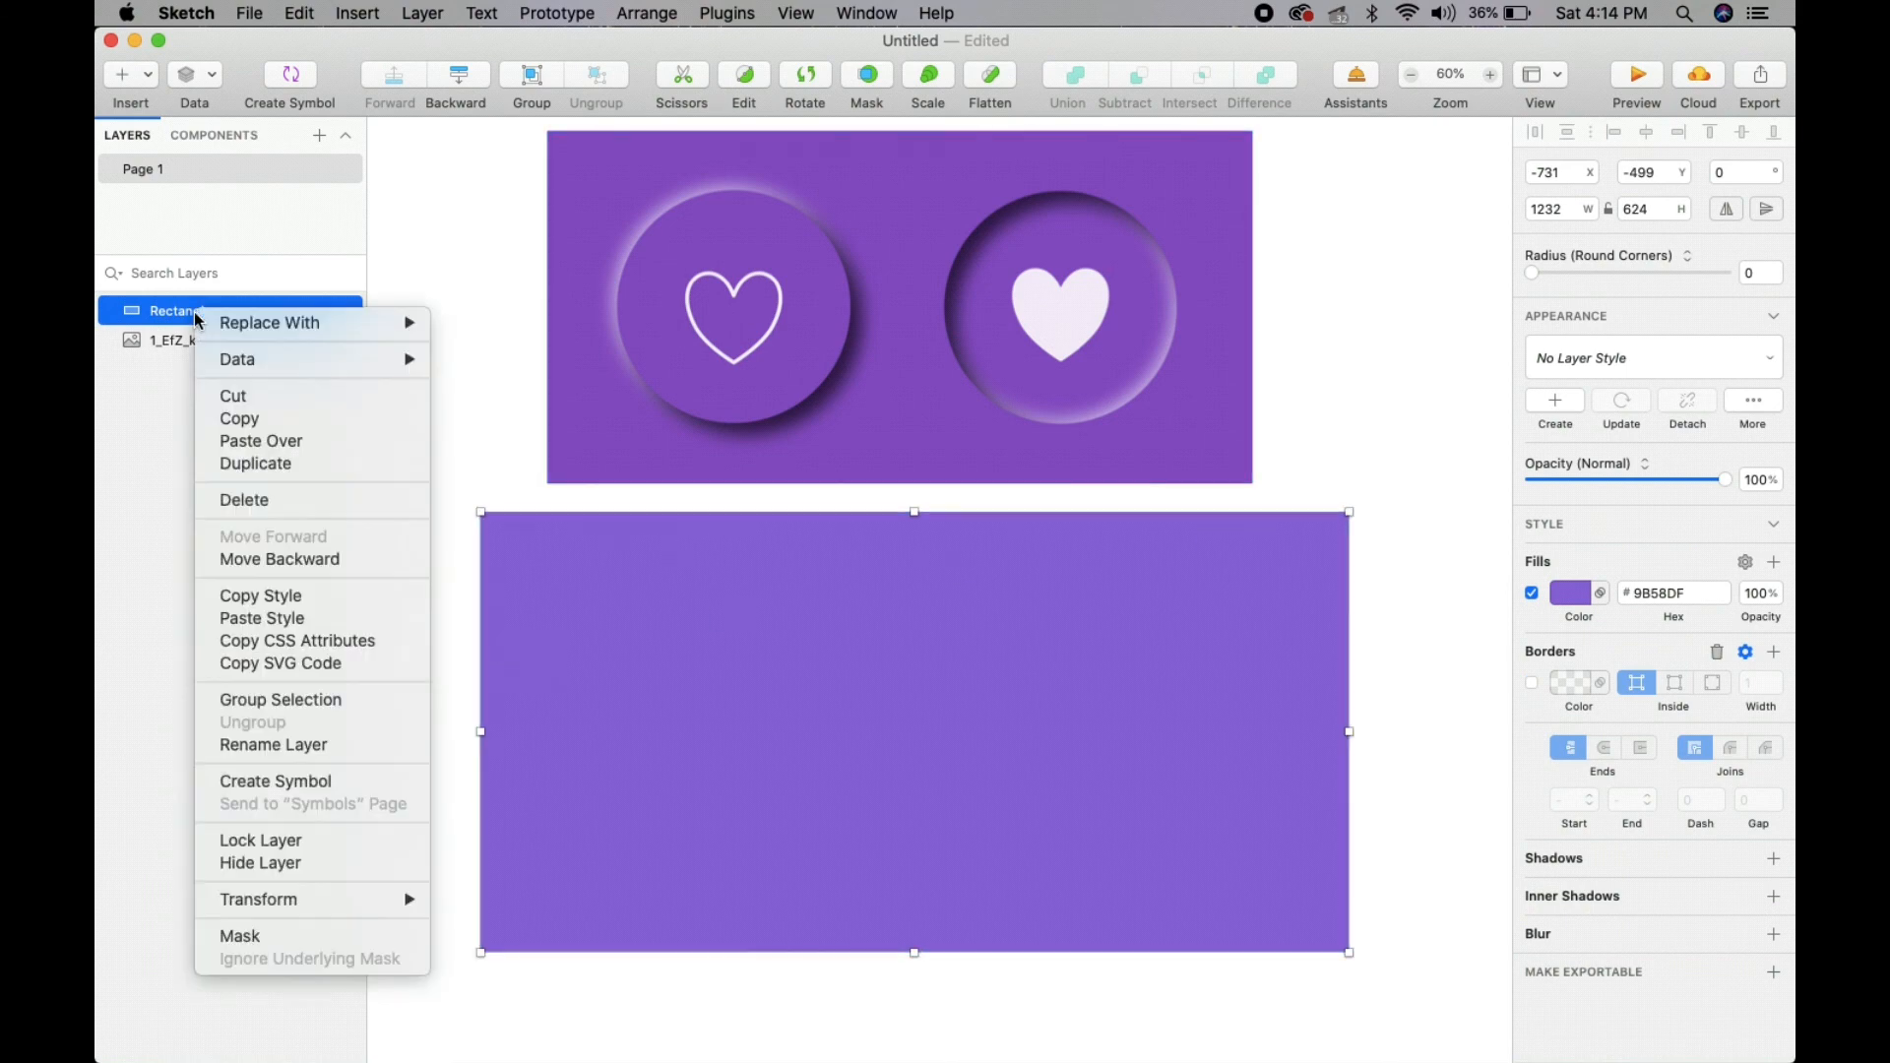
left_click(683, 651)
left_click_drag(682, 652, 991, 654)
- Lock the purple rectangle's layer and test that it cannot be moved on the canvas
right_click(203, 313)
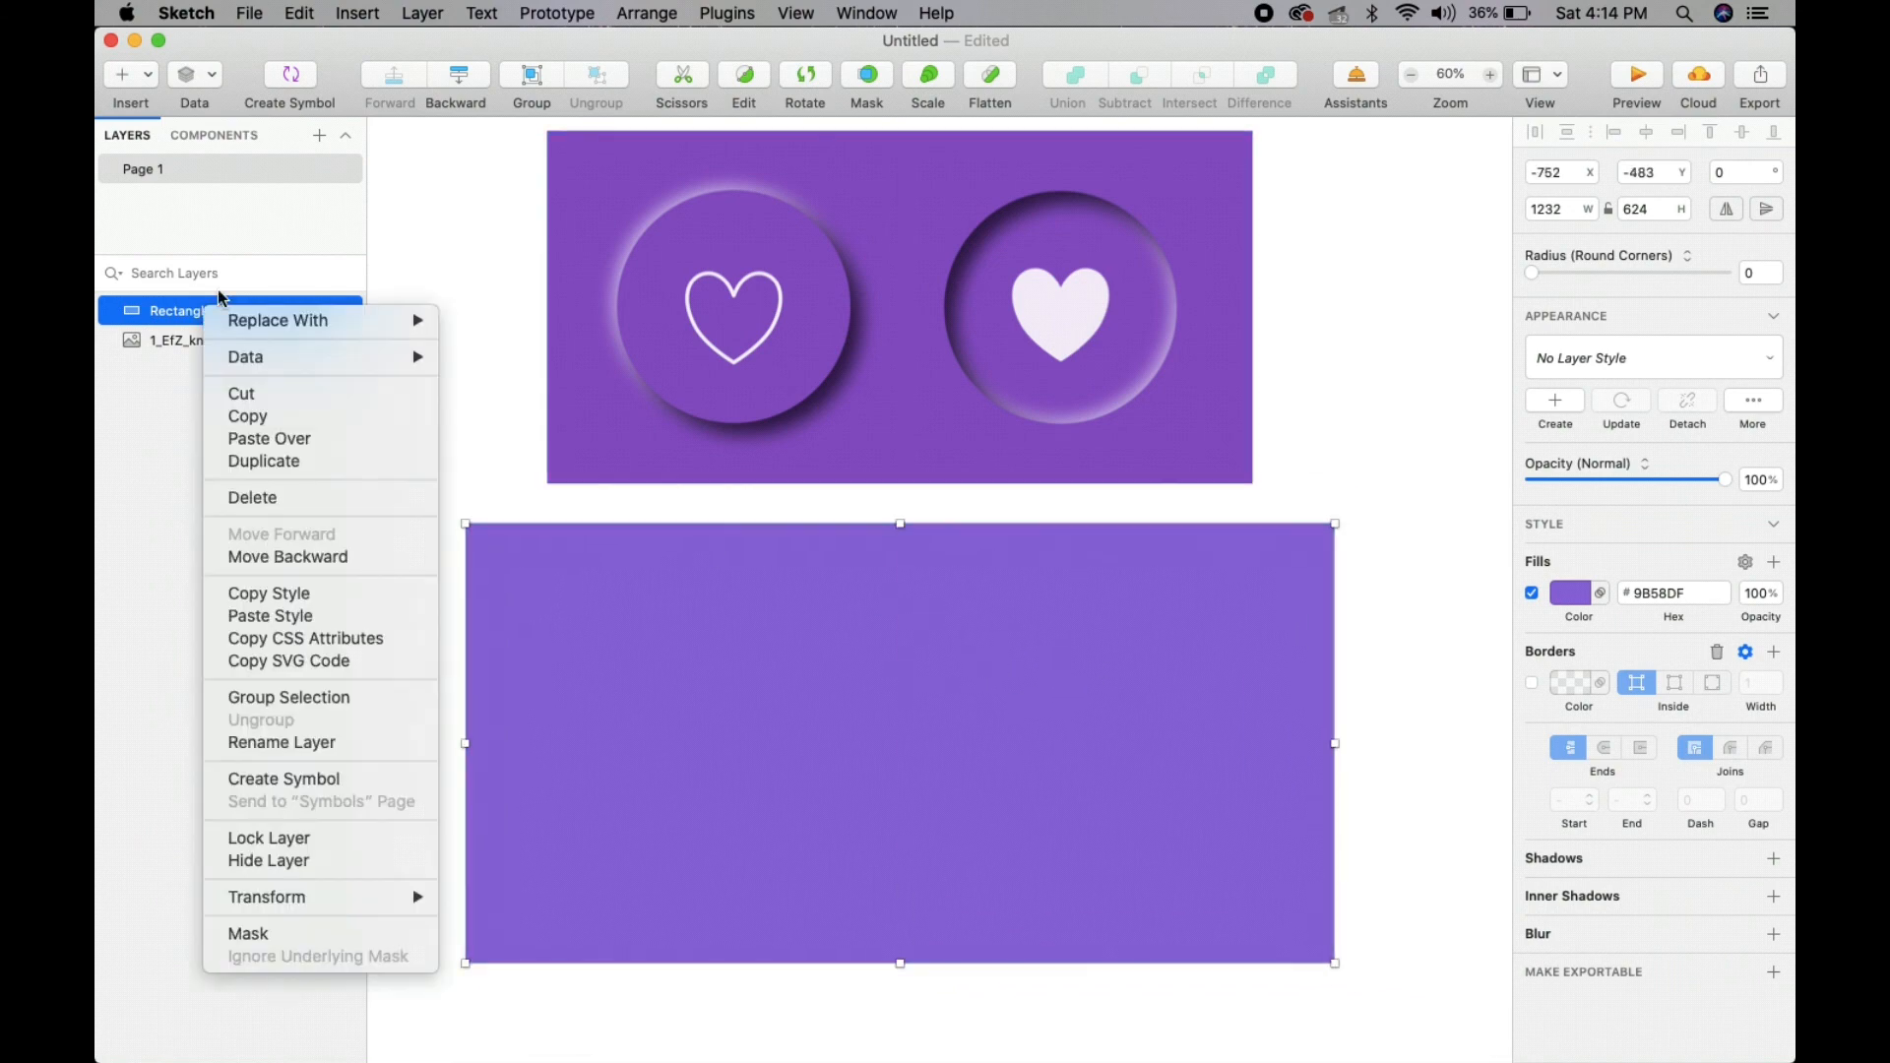
left_click(266, 840)
mouse_move(789, 612)
left_mouse_down()
mouse_move(895, 522)
mouse_move(1021, 759)
left_mouse_up()
mouse_move(1156, 733)
left_mouse_down()
mouse_move(1248, 727)
mouse_move(1368, 896)
left_mouse_up()
left_click_drag(801, 635, 896, 714)
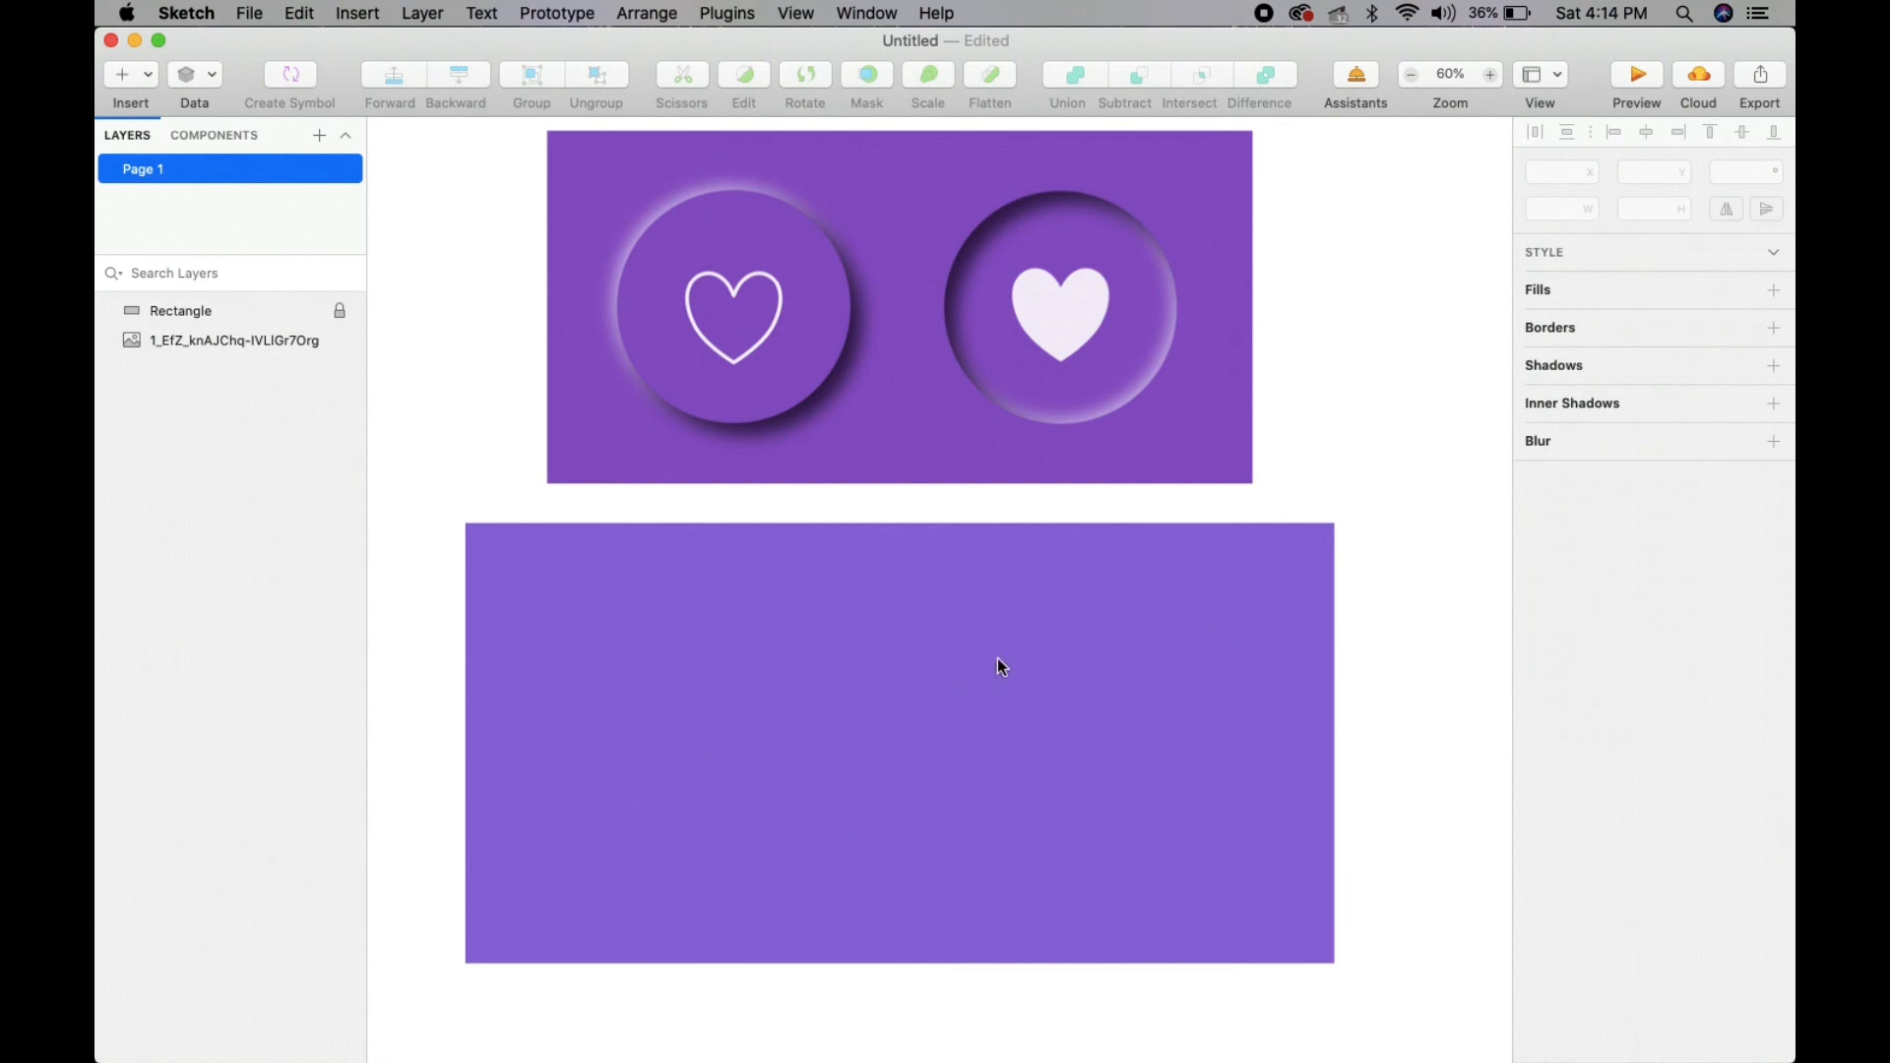
- Draw a circle about 404 by 404 with the Oval tool and place it on the left half of the purple rectangle
left_click(350, 18)
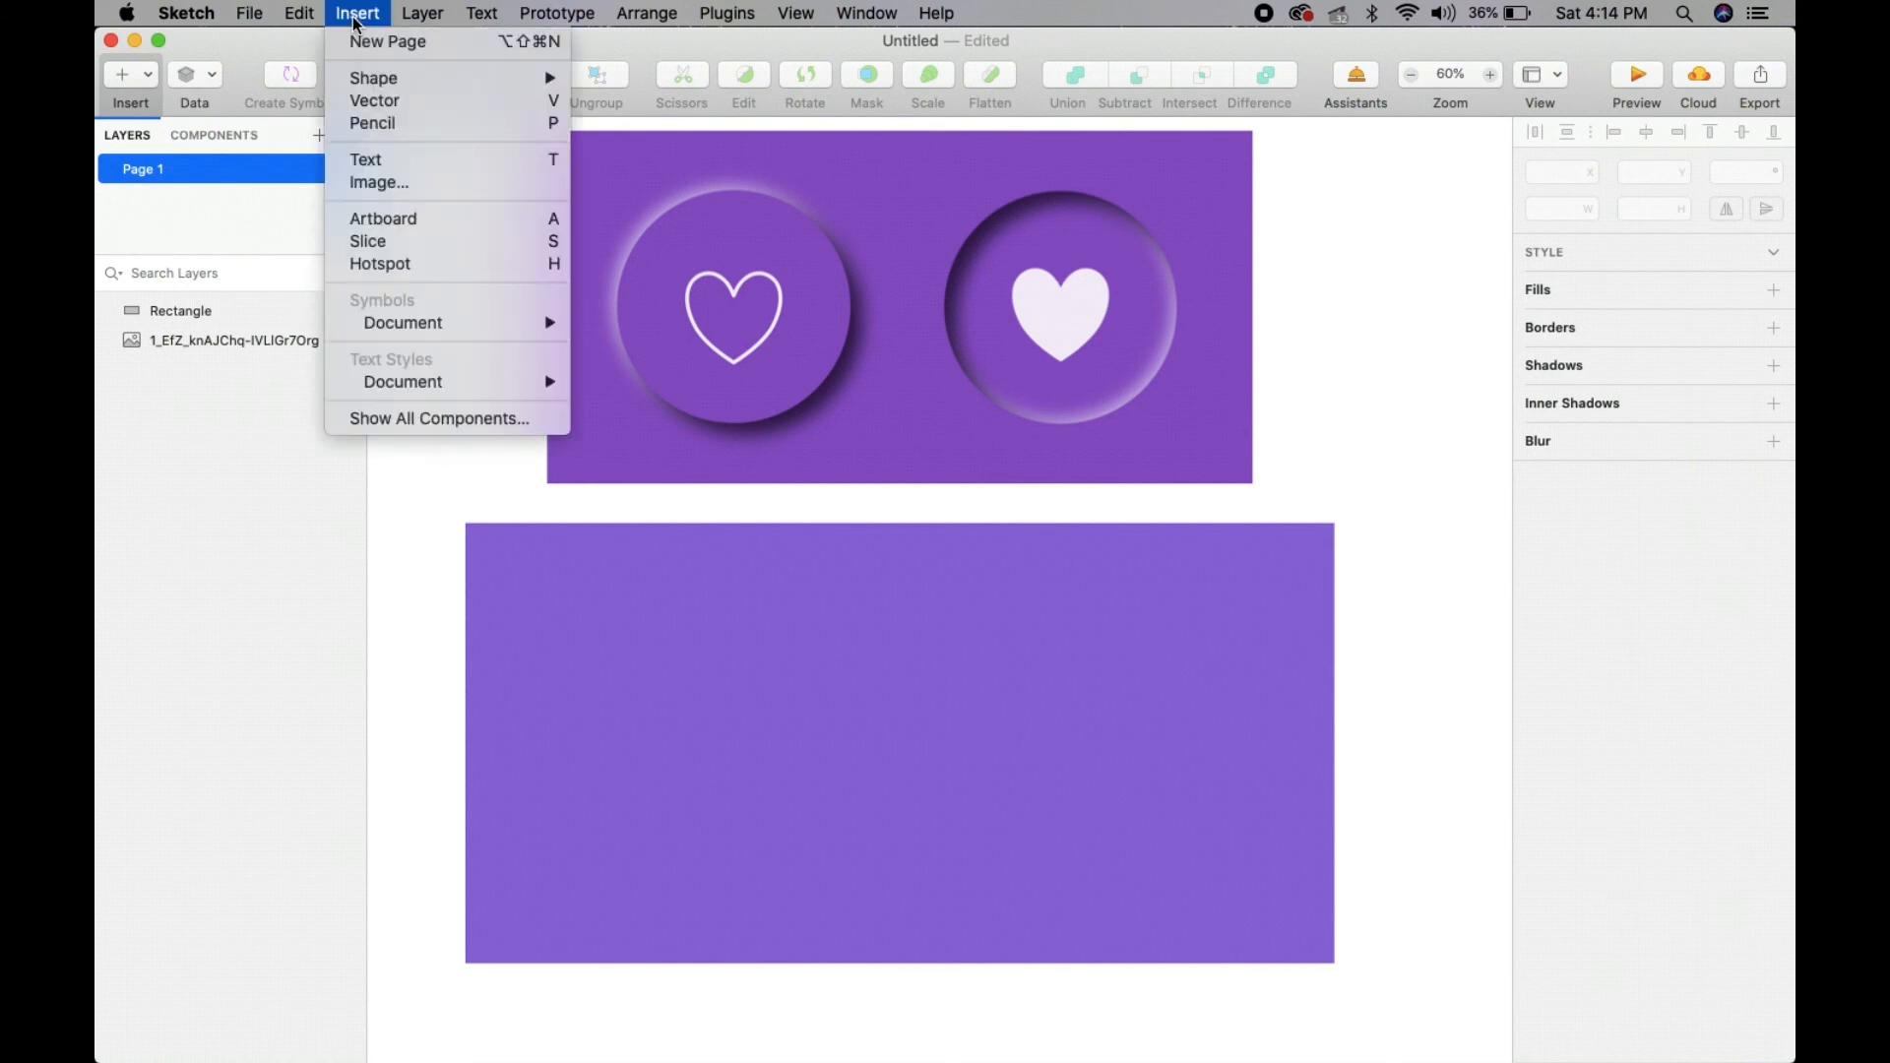
mouse_move(373, 69)
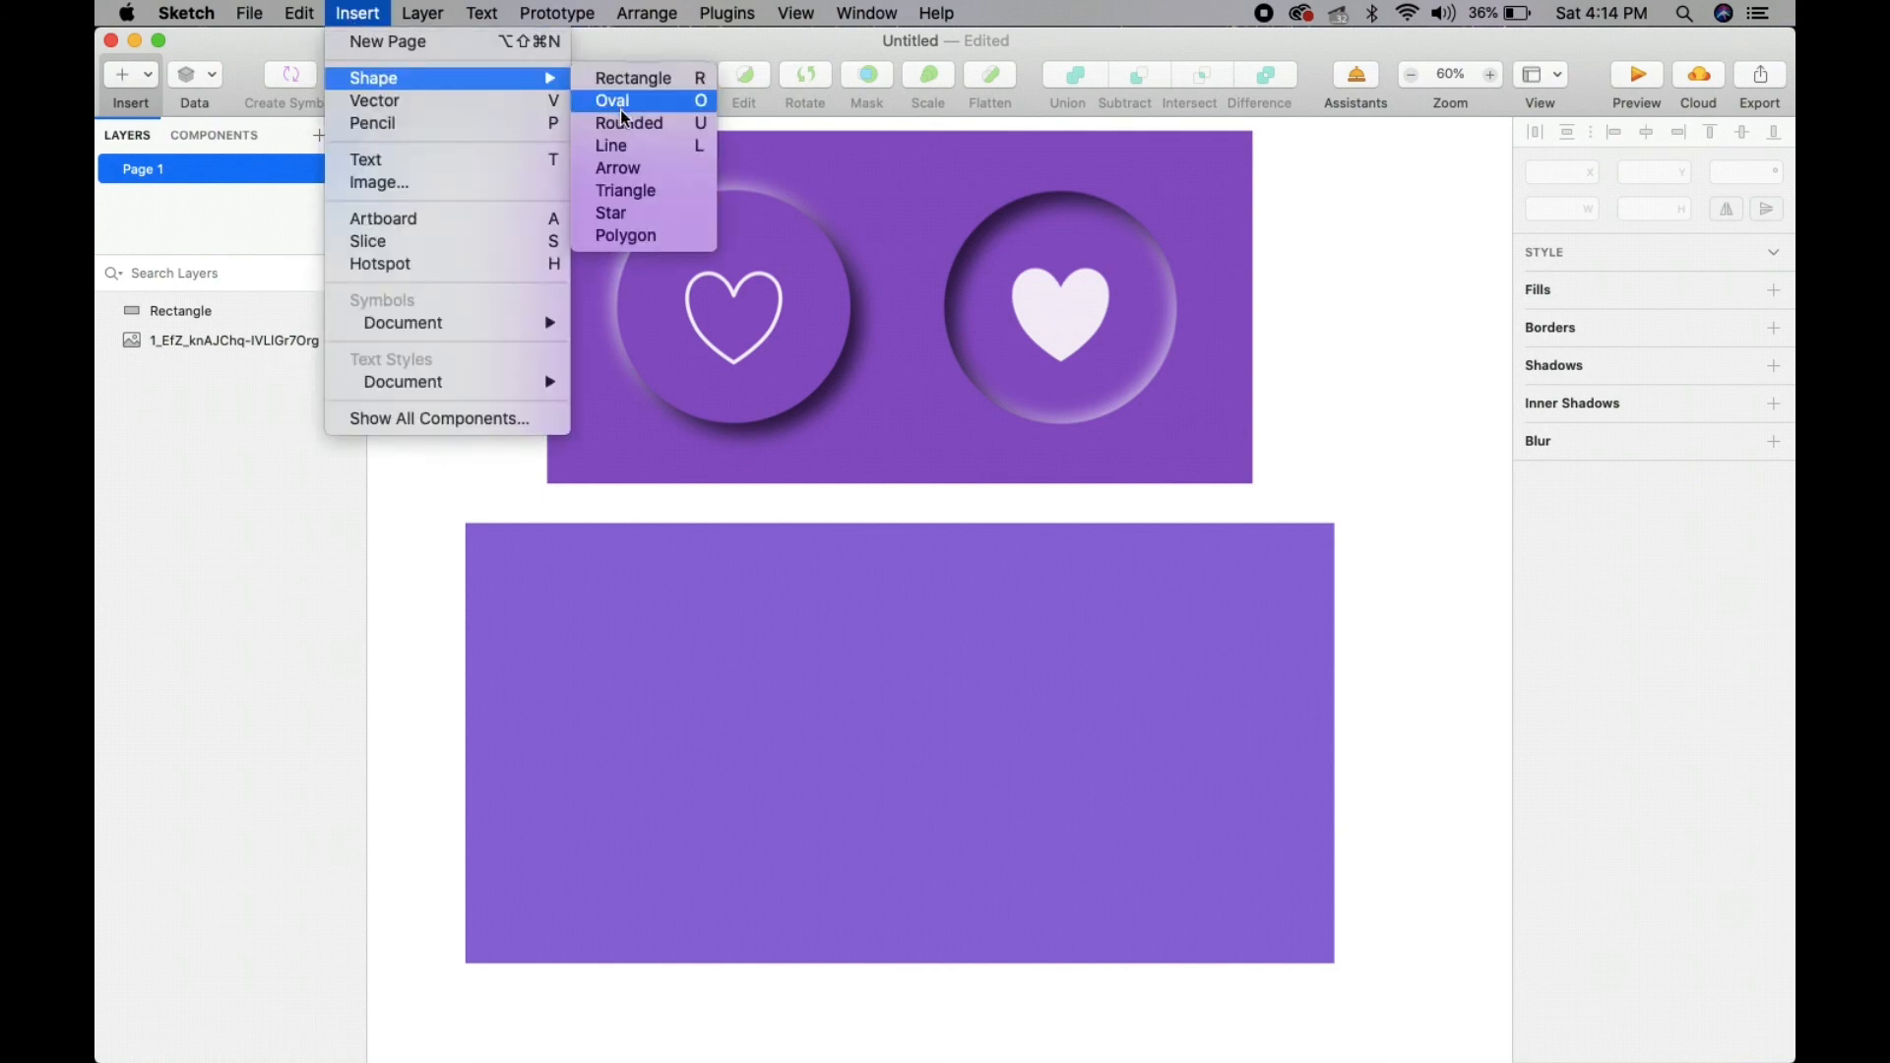
left_click(683, 457)
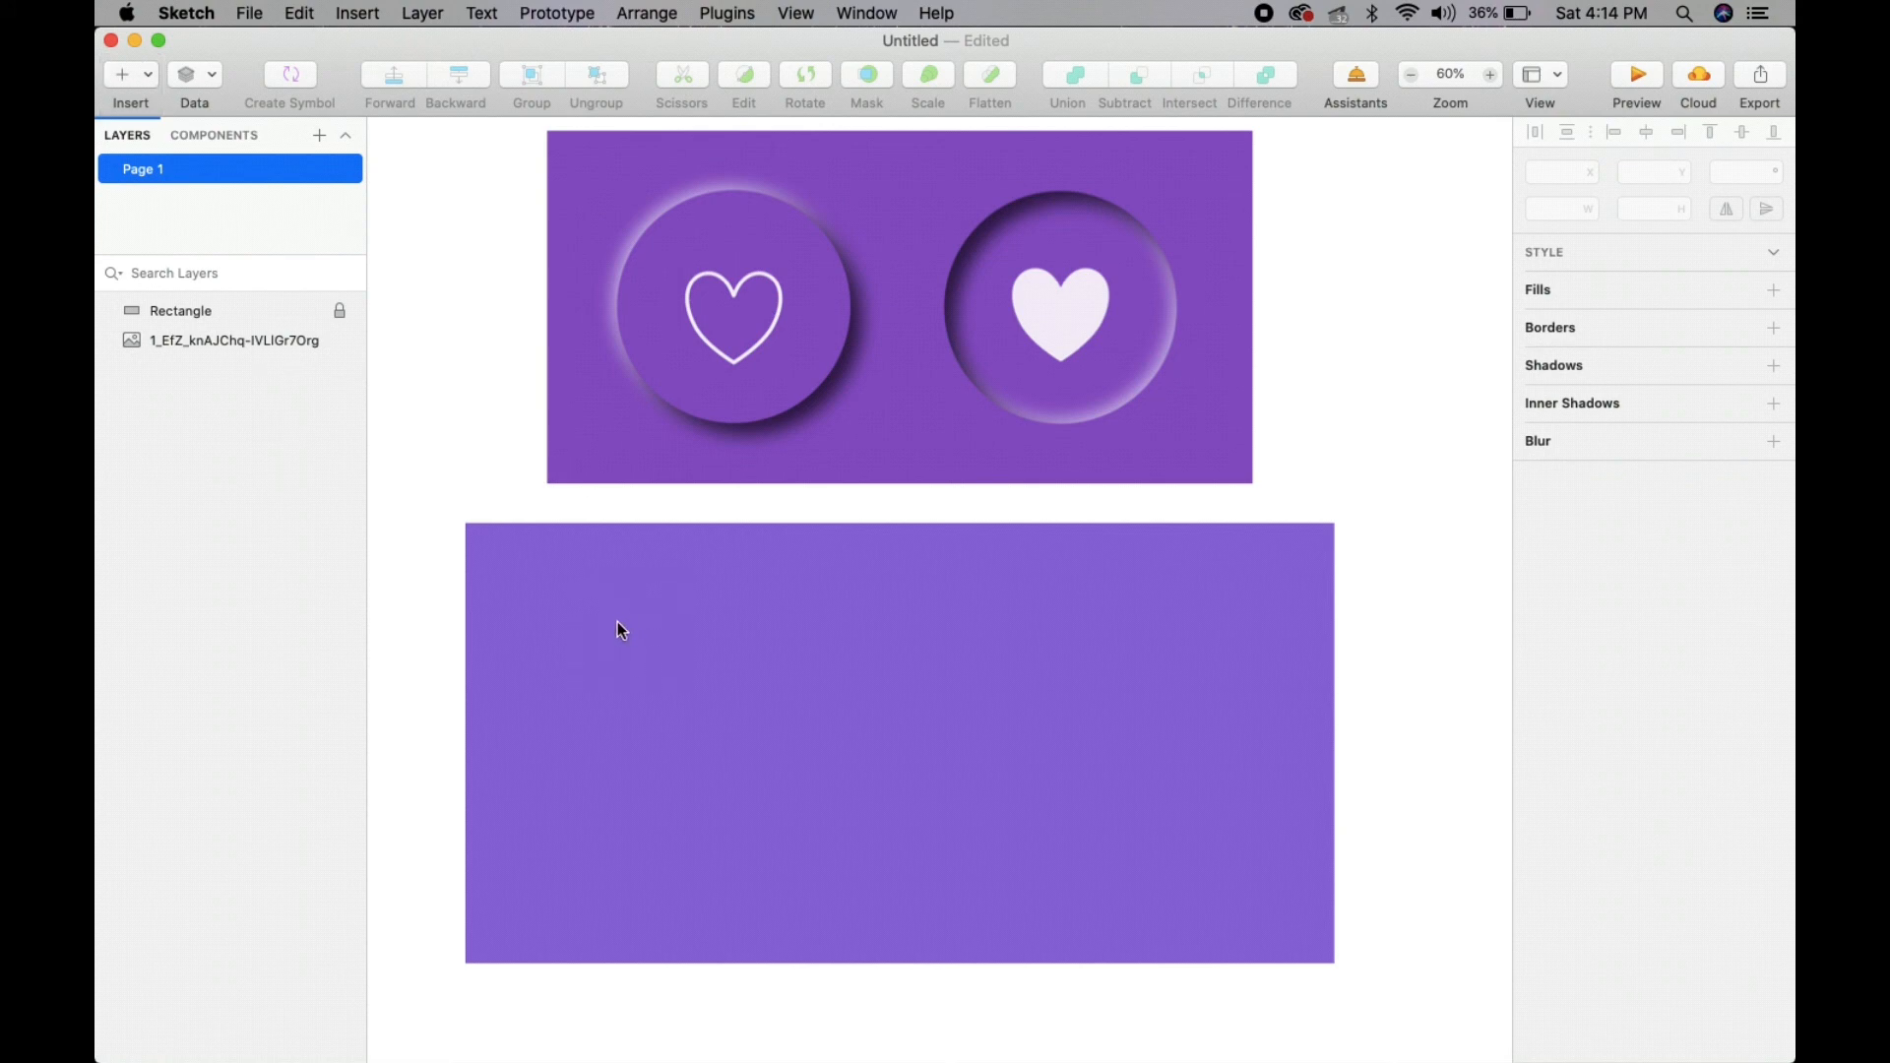
key("o")
left_click_drag(597, 598, 888, 882)
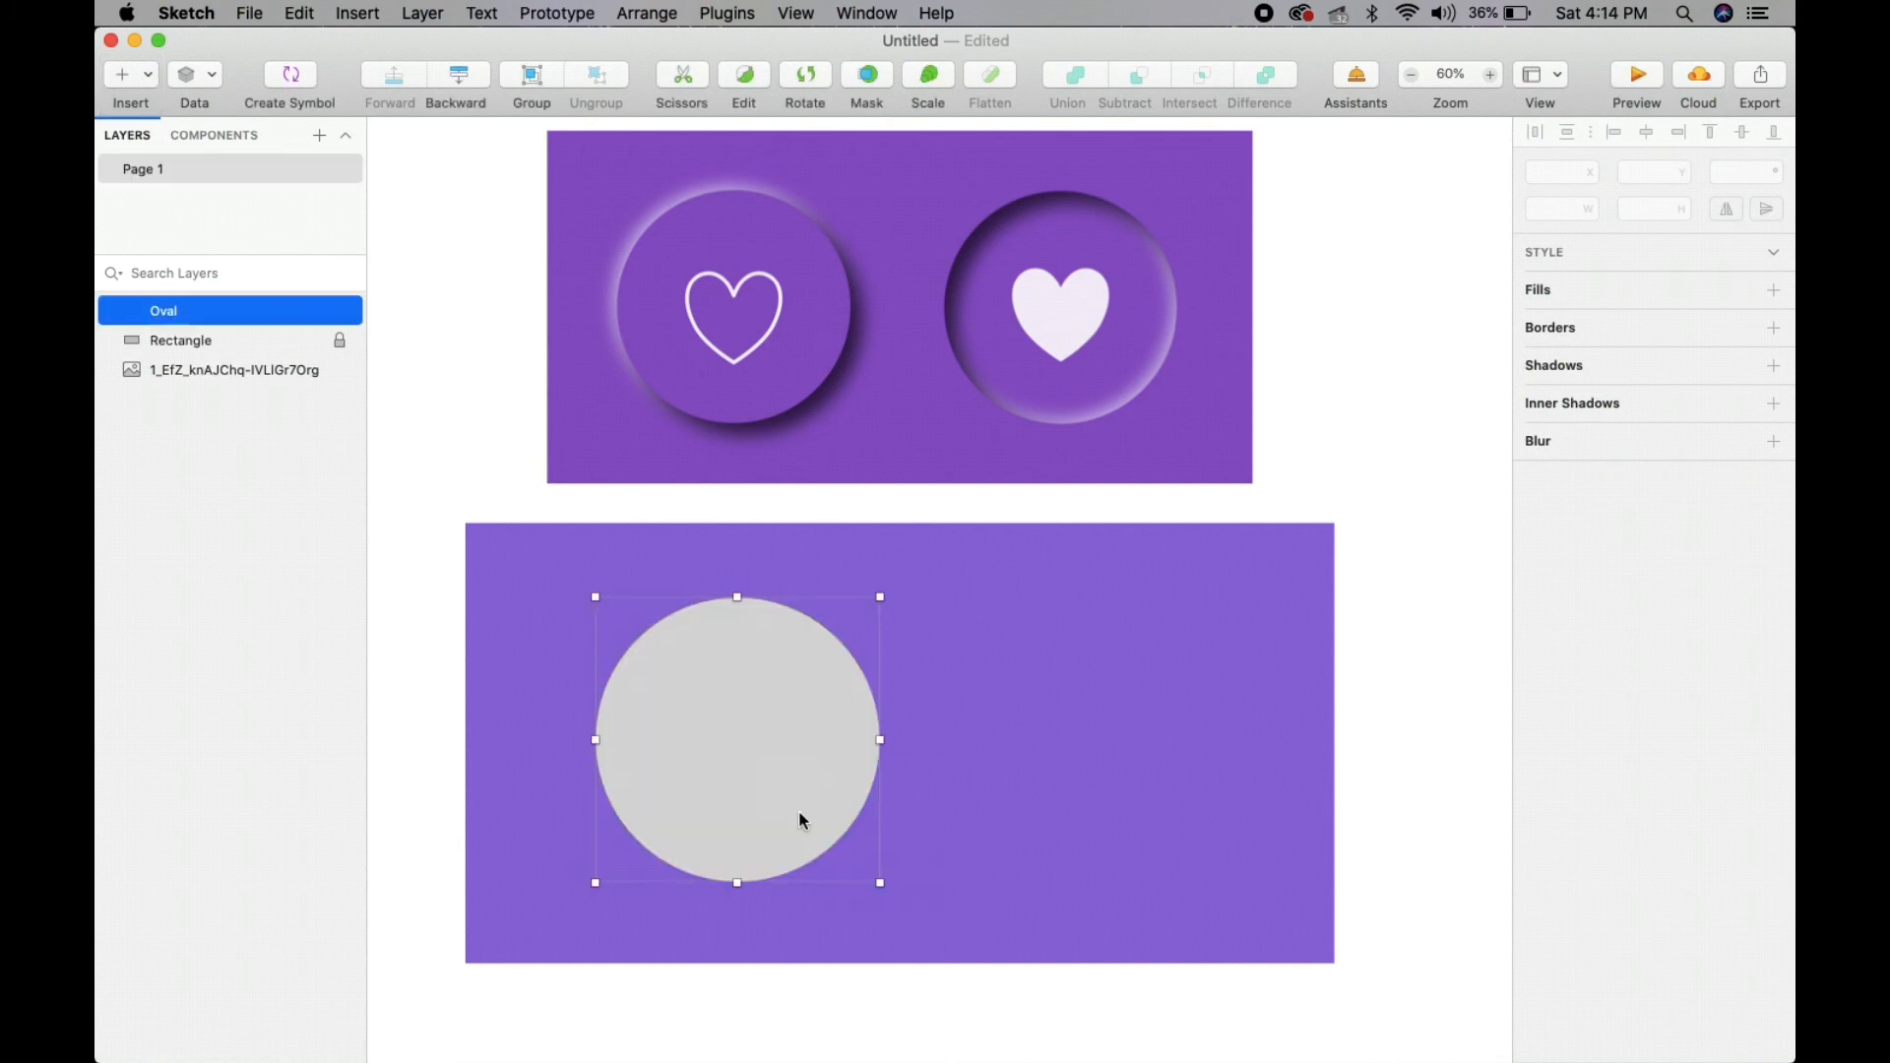
left_click_drag(766, 734, 740, 731)
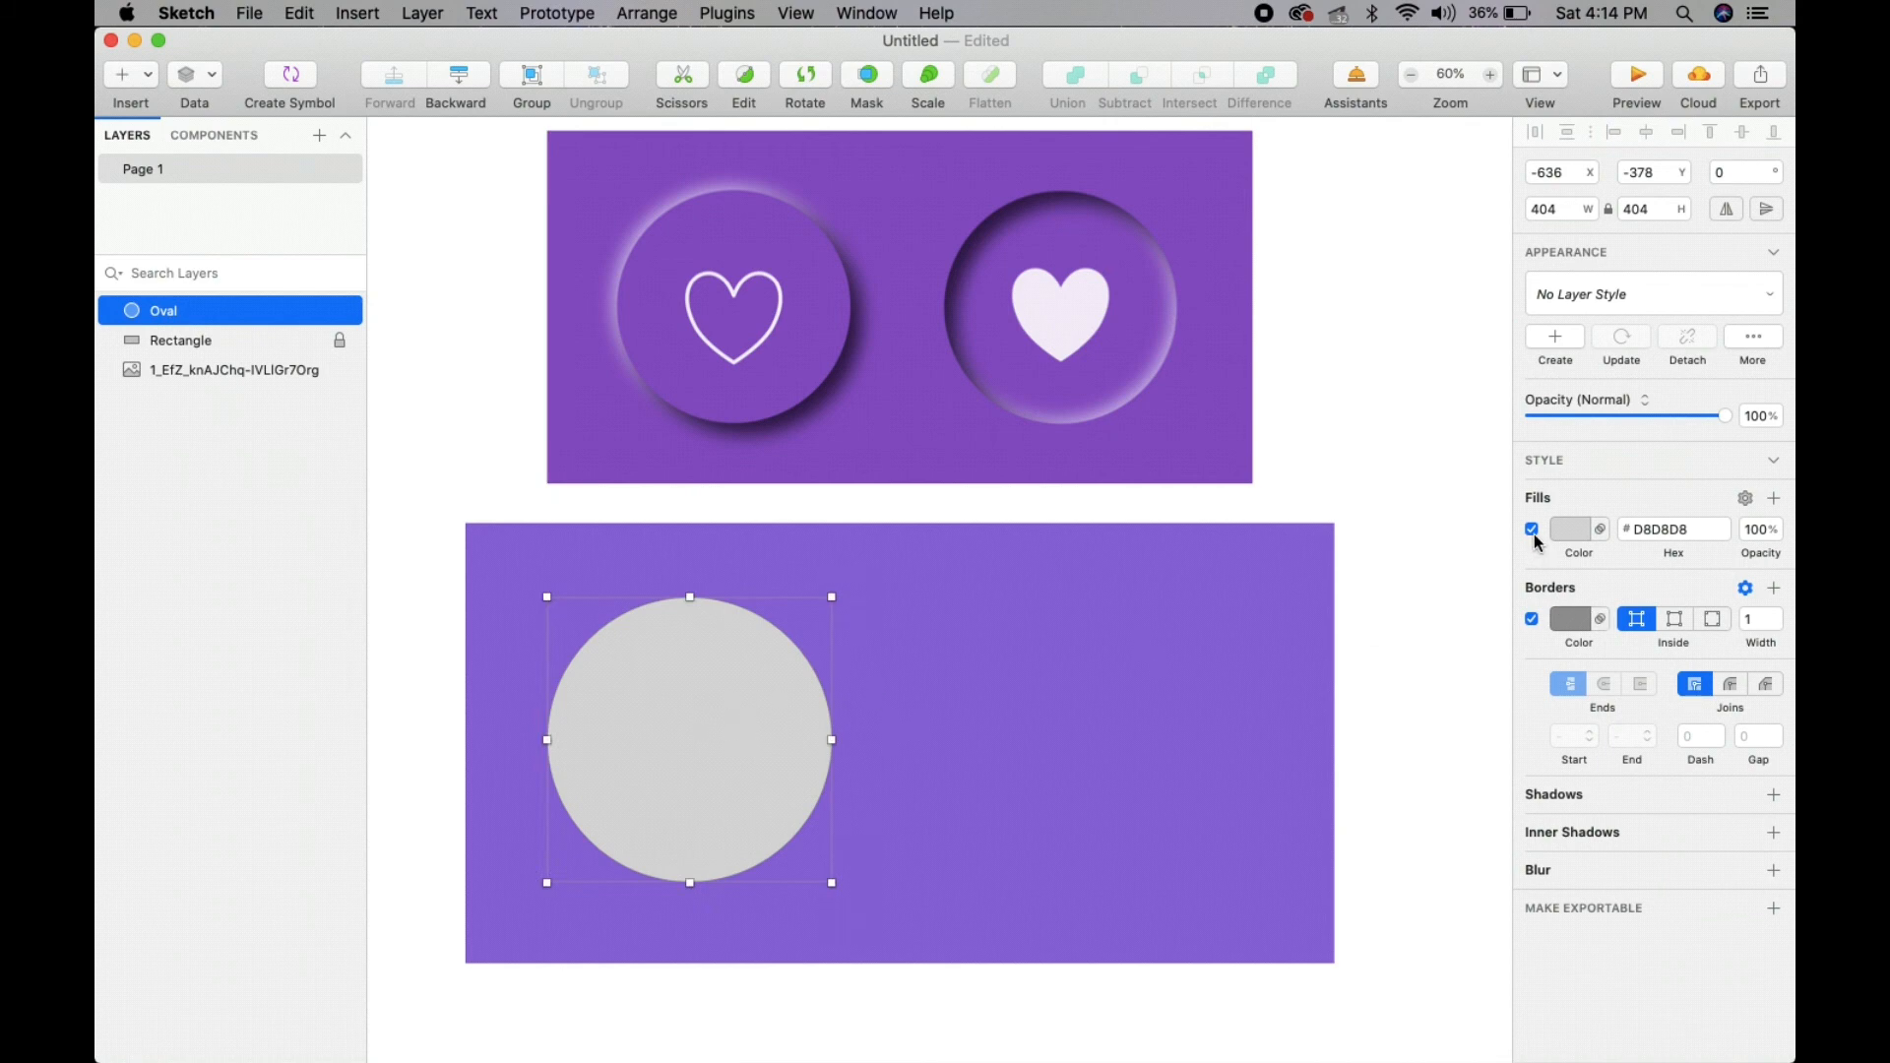
- Fill the circle with the purple #9B58DF sampled from the background rectangle
left_click(1572, 529)
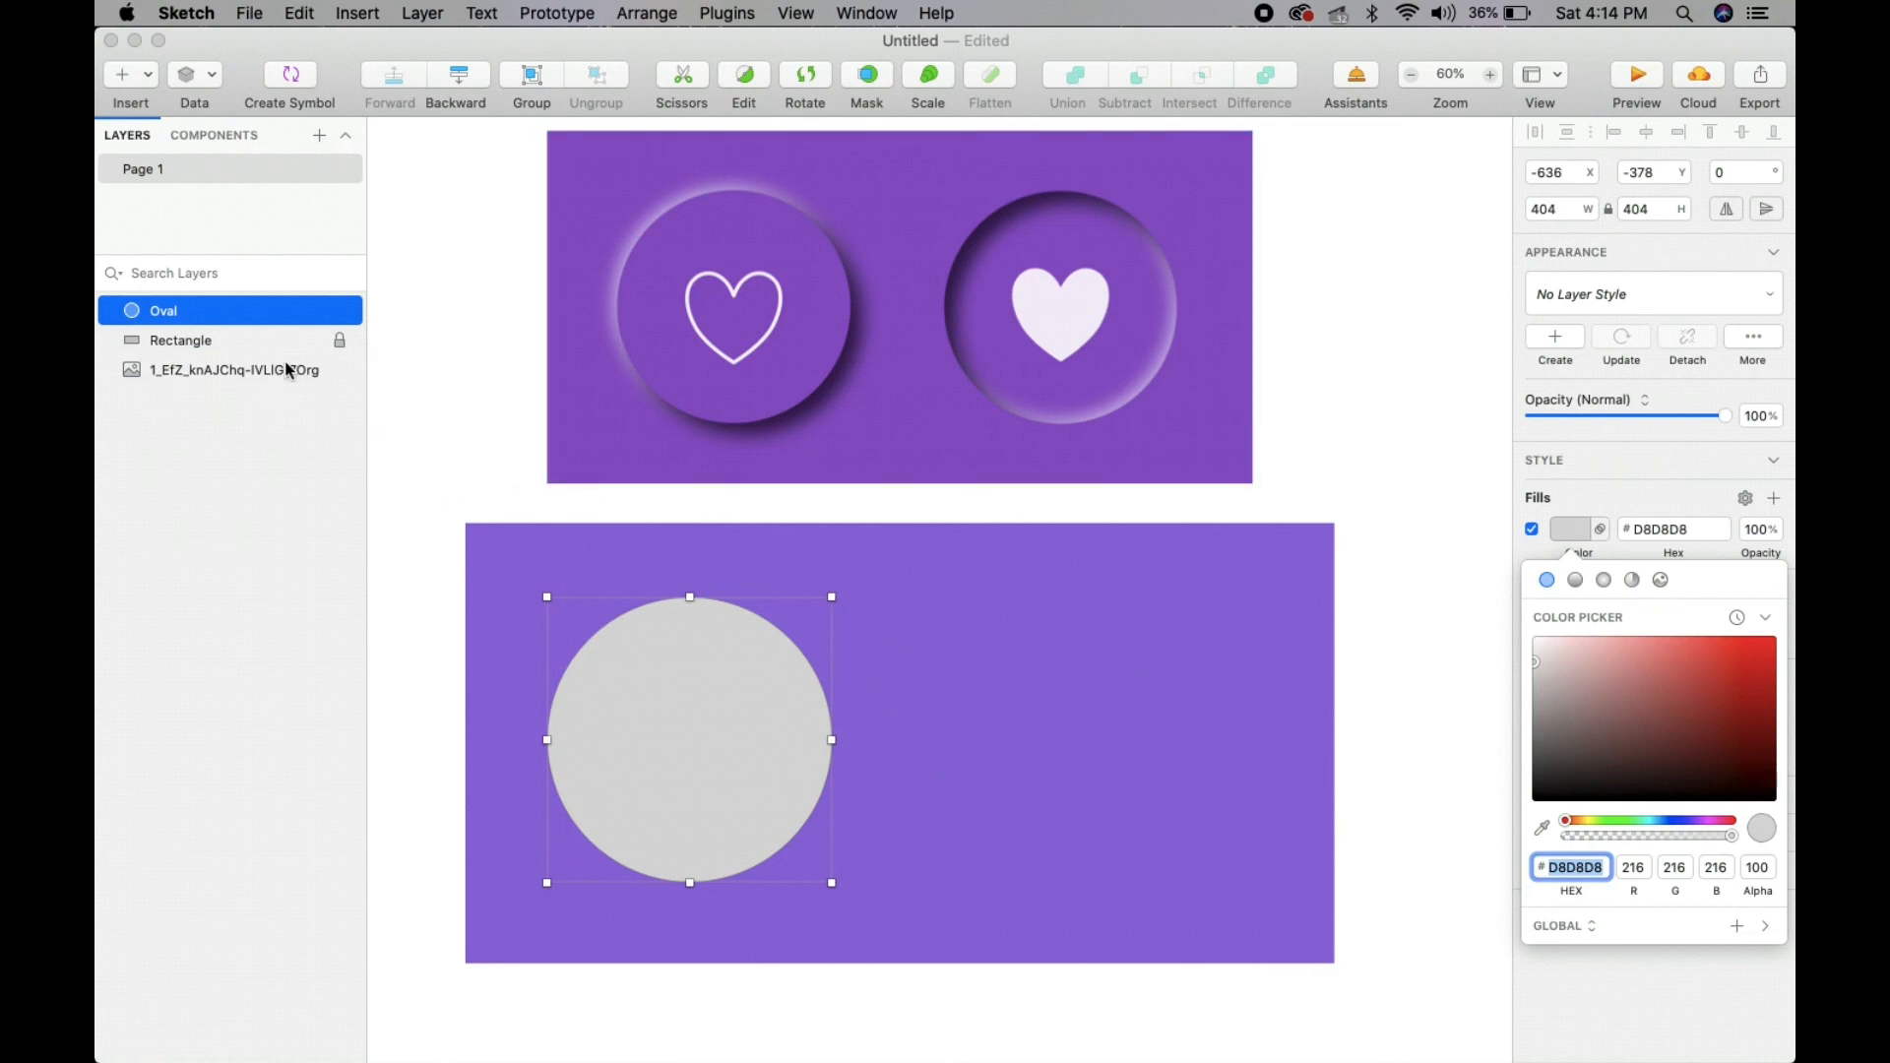
left_click(1543, 830)
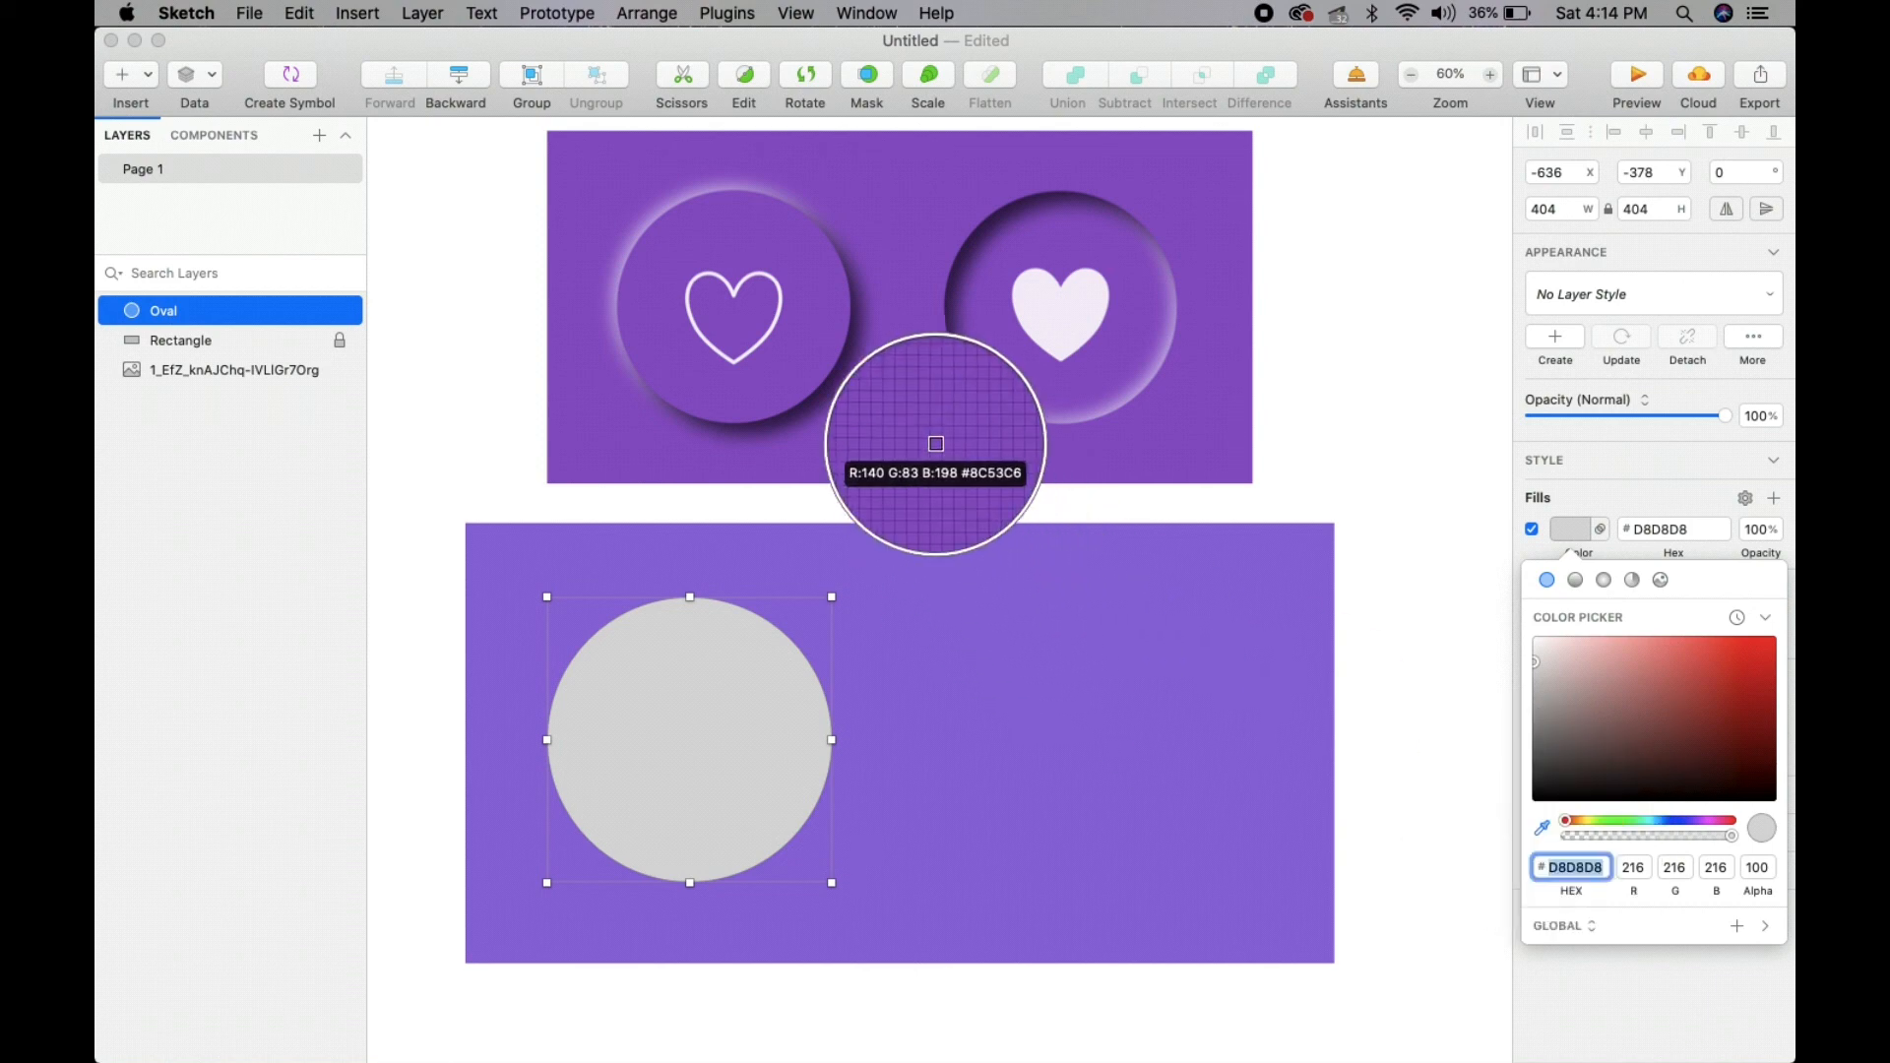
left_click(964, 593)
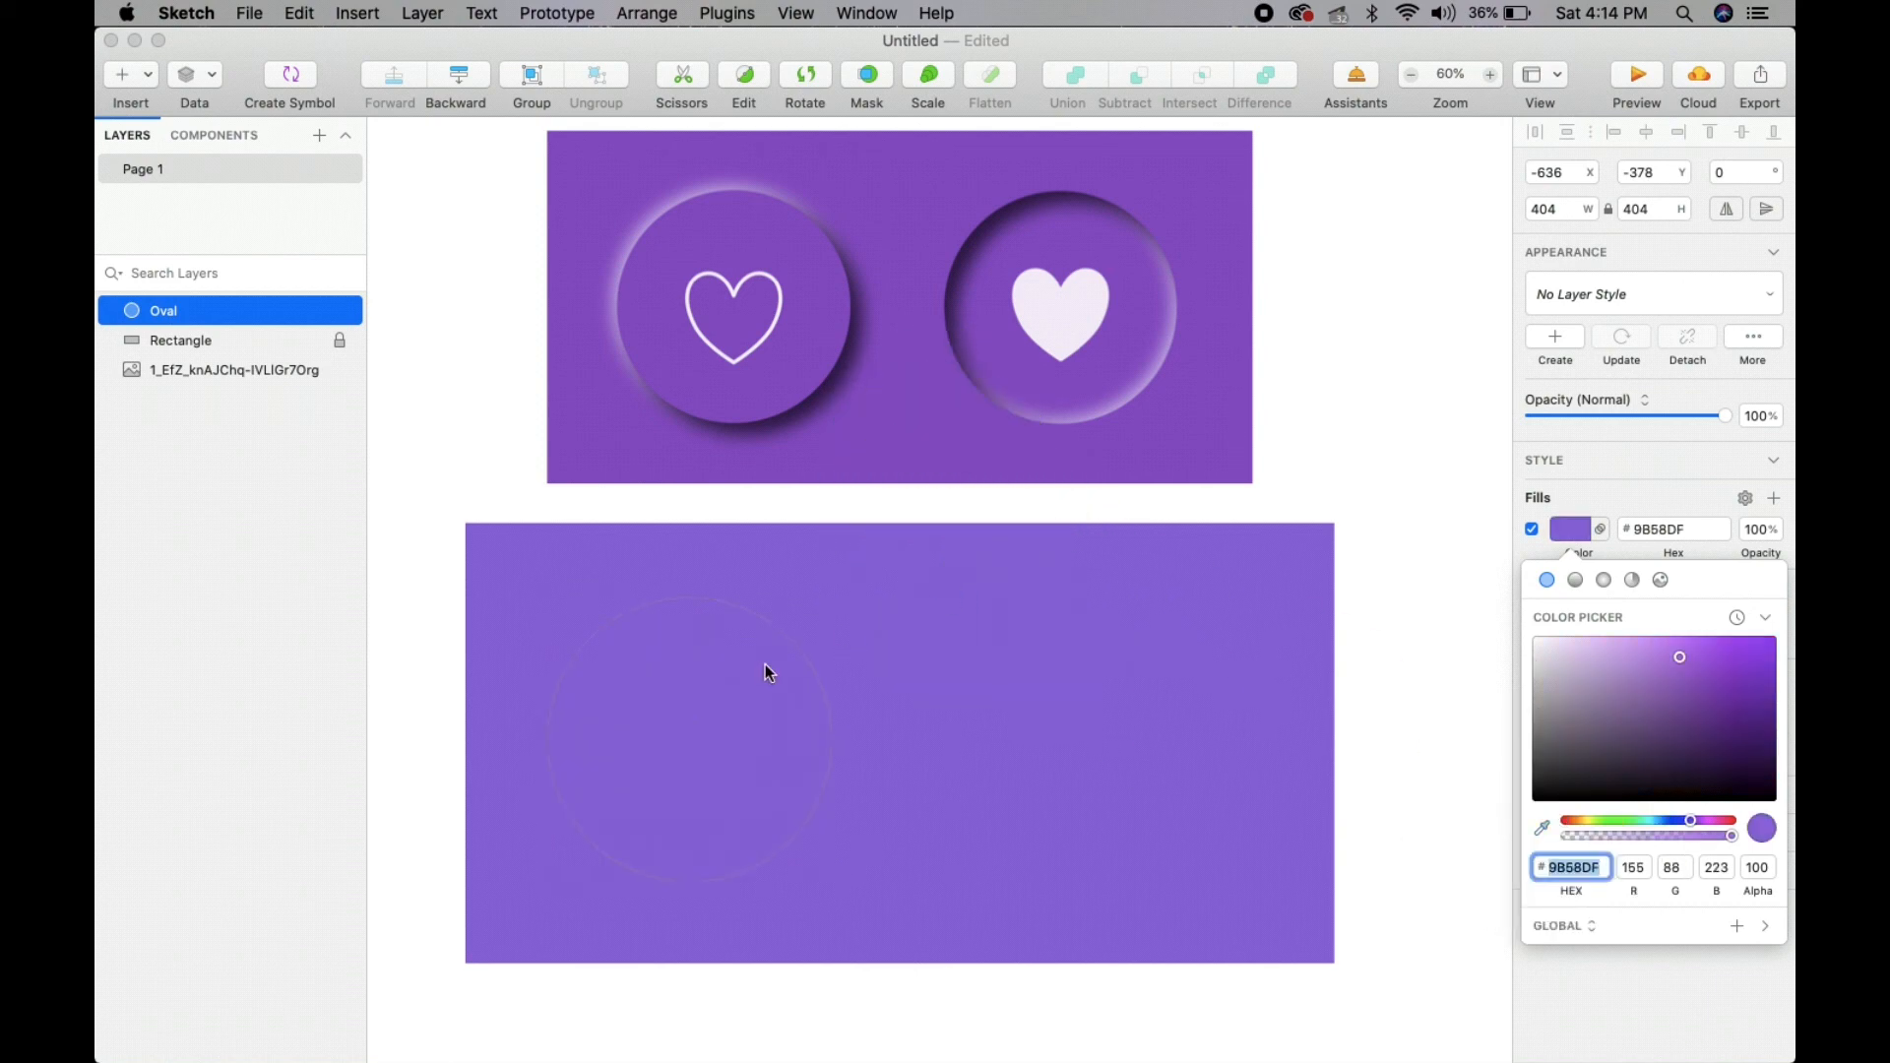
left_click(644, 724)
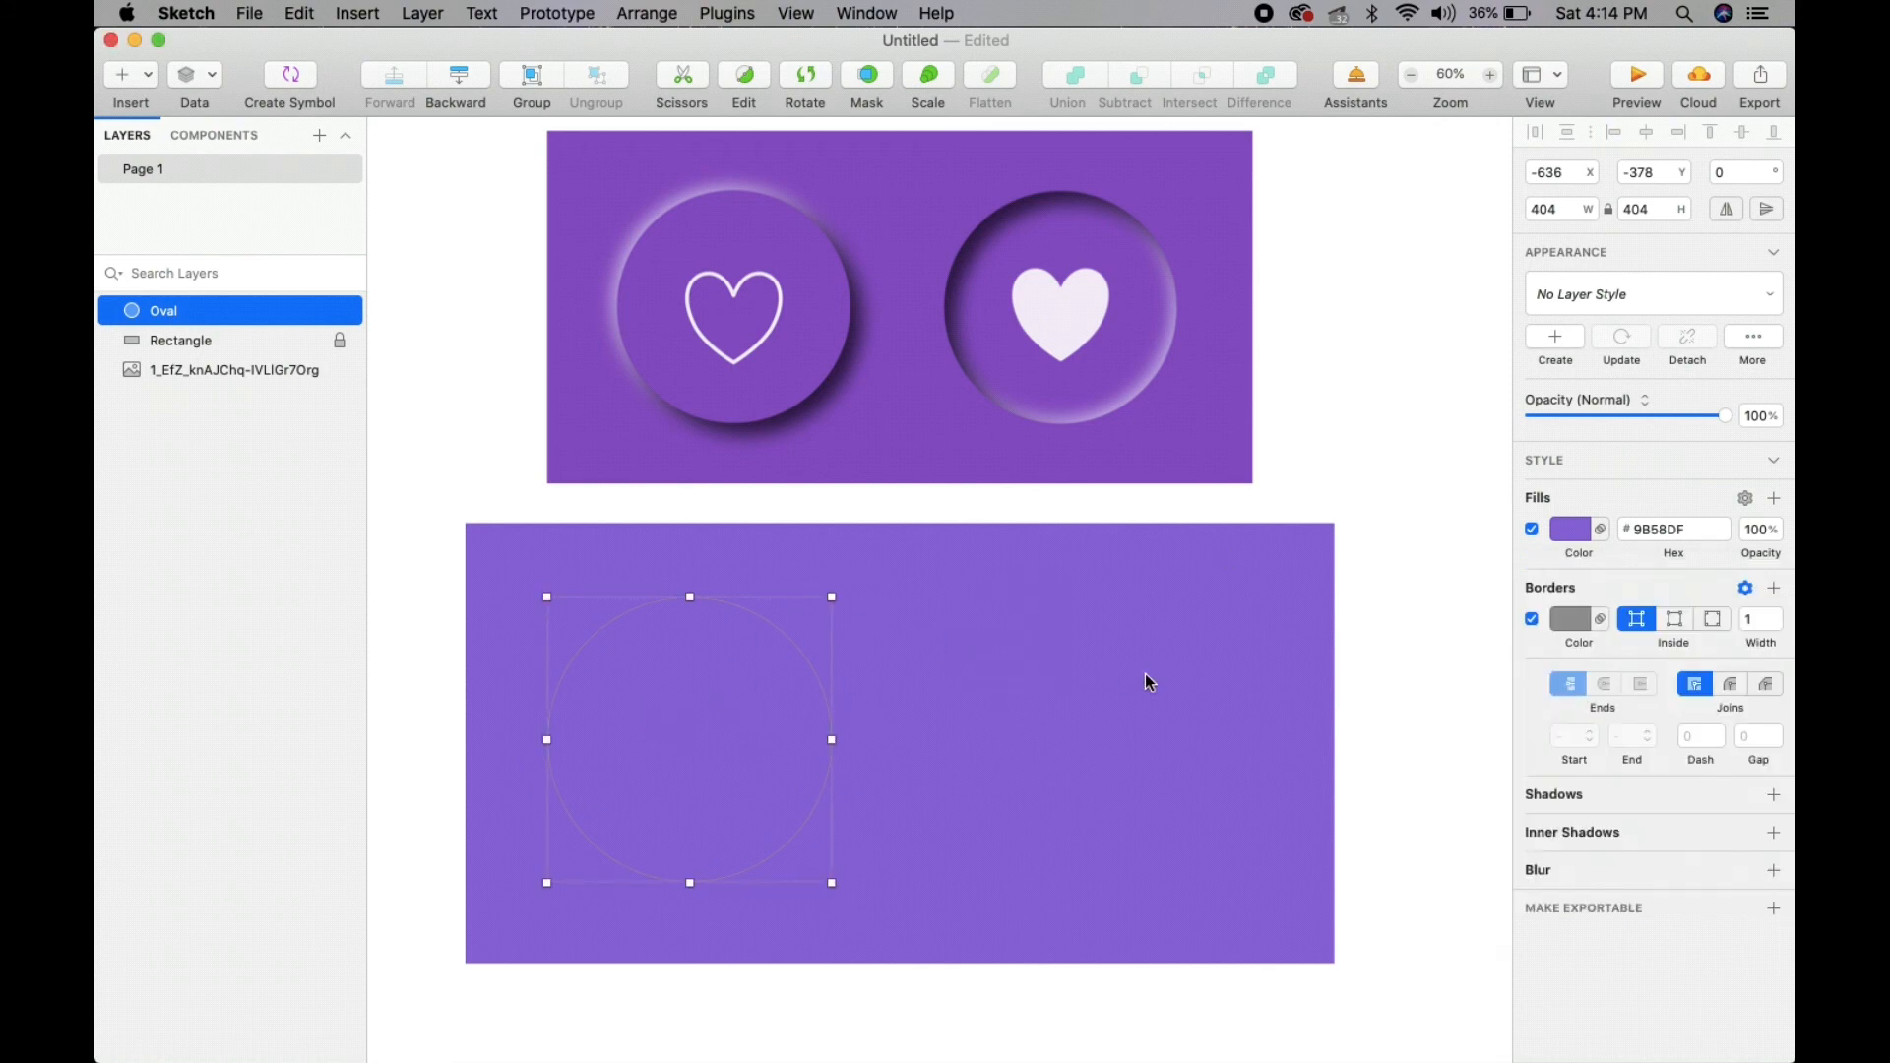
- Give the circle a red border positioned at Center with a width of 10
left_click(1533, 619)
left_click(1567, 619)
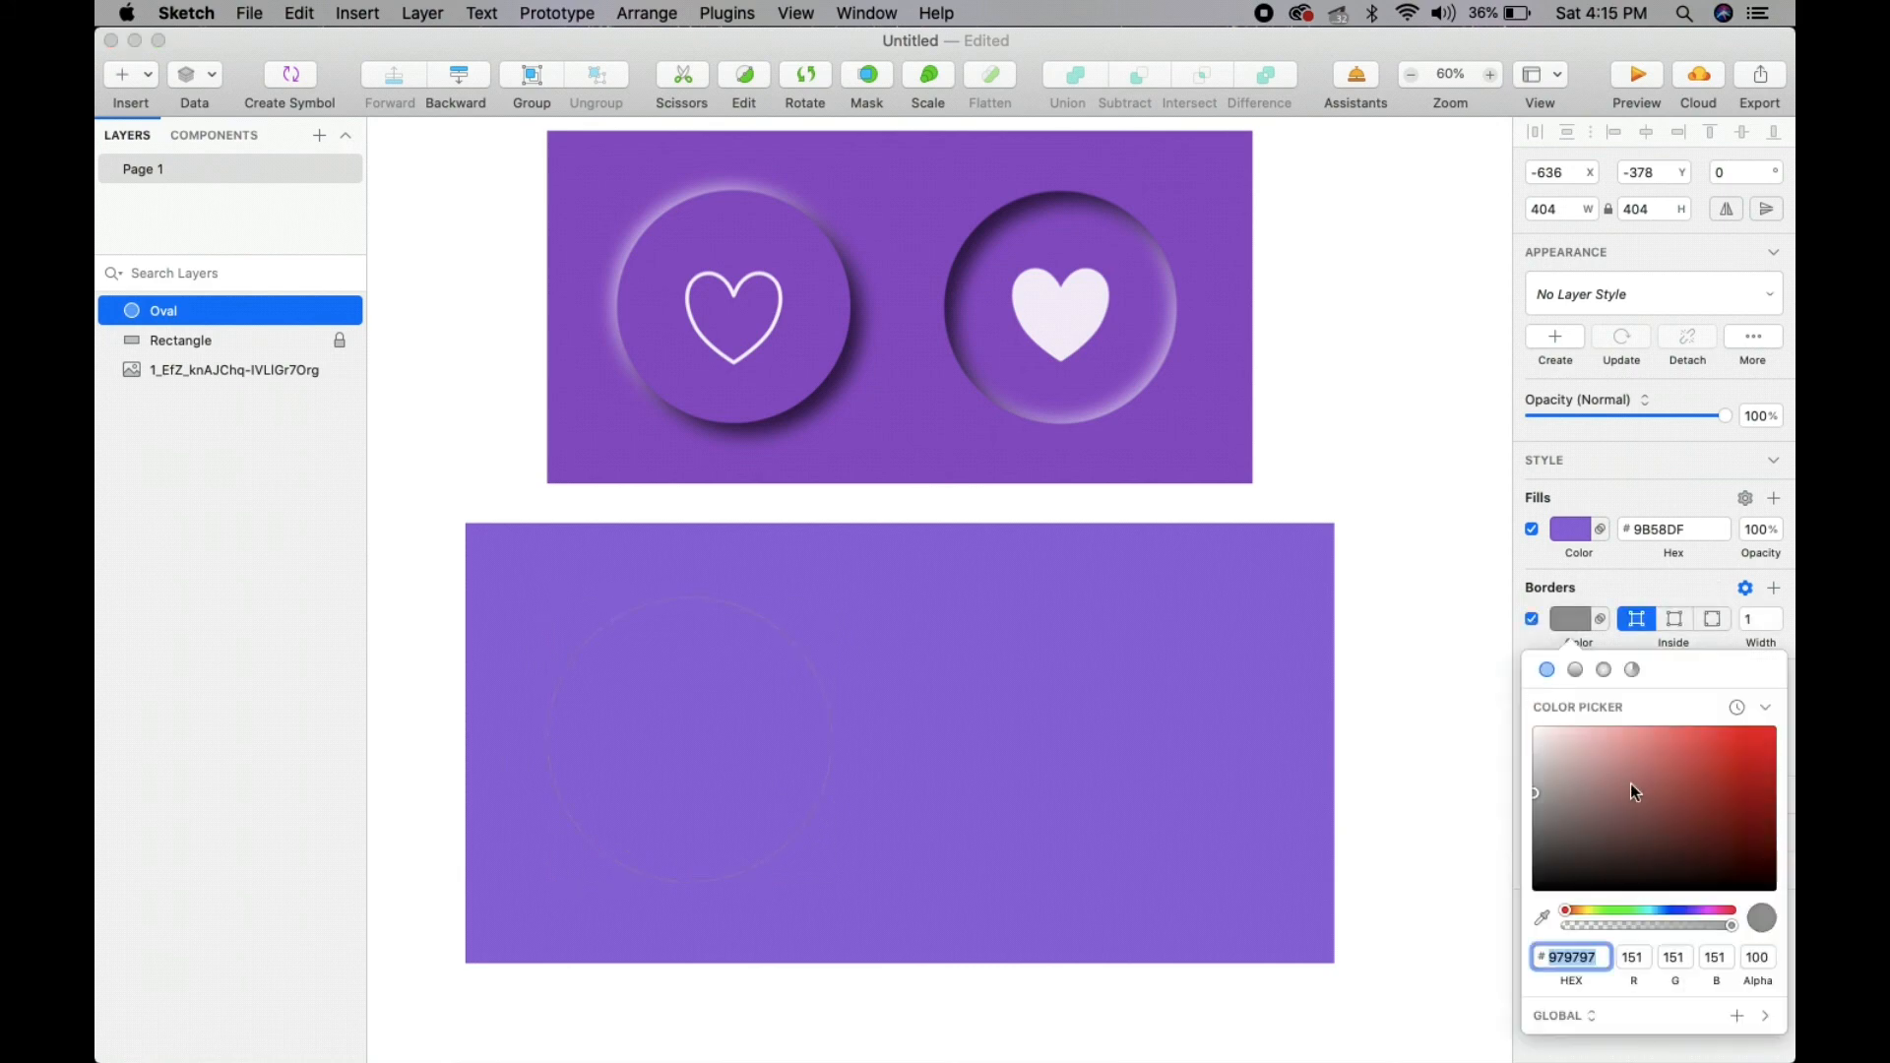
left_click_drag(1631, 783, 1768, 739)
left_click(1460, 659)
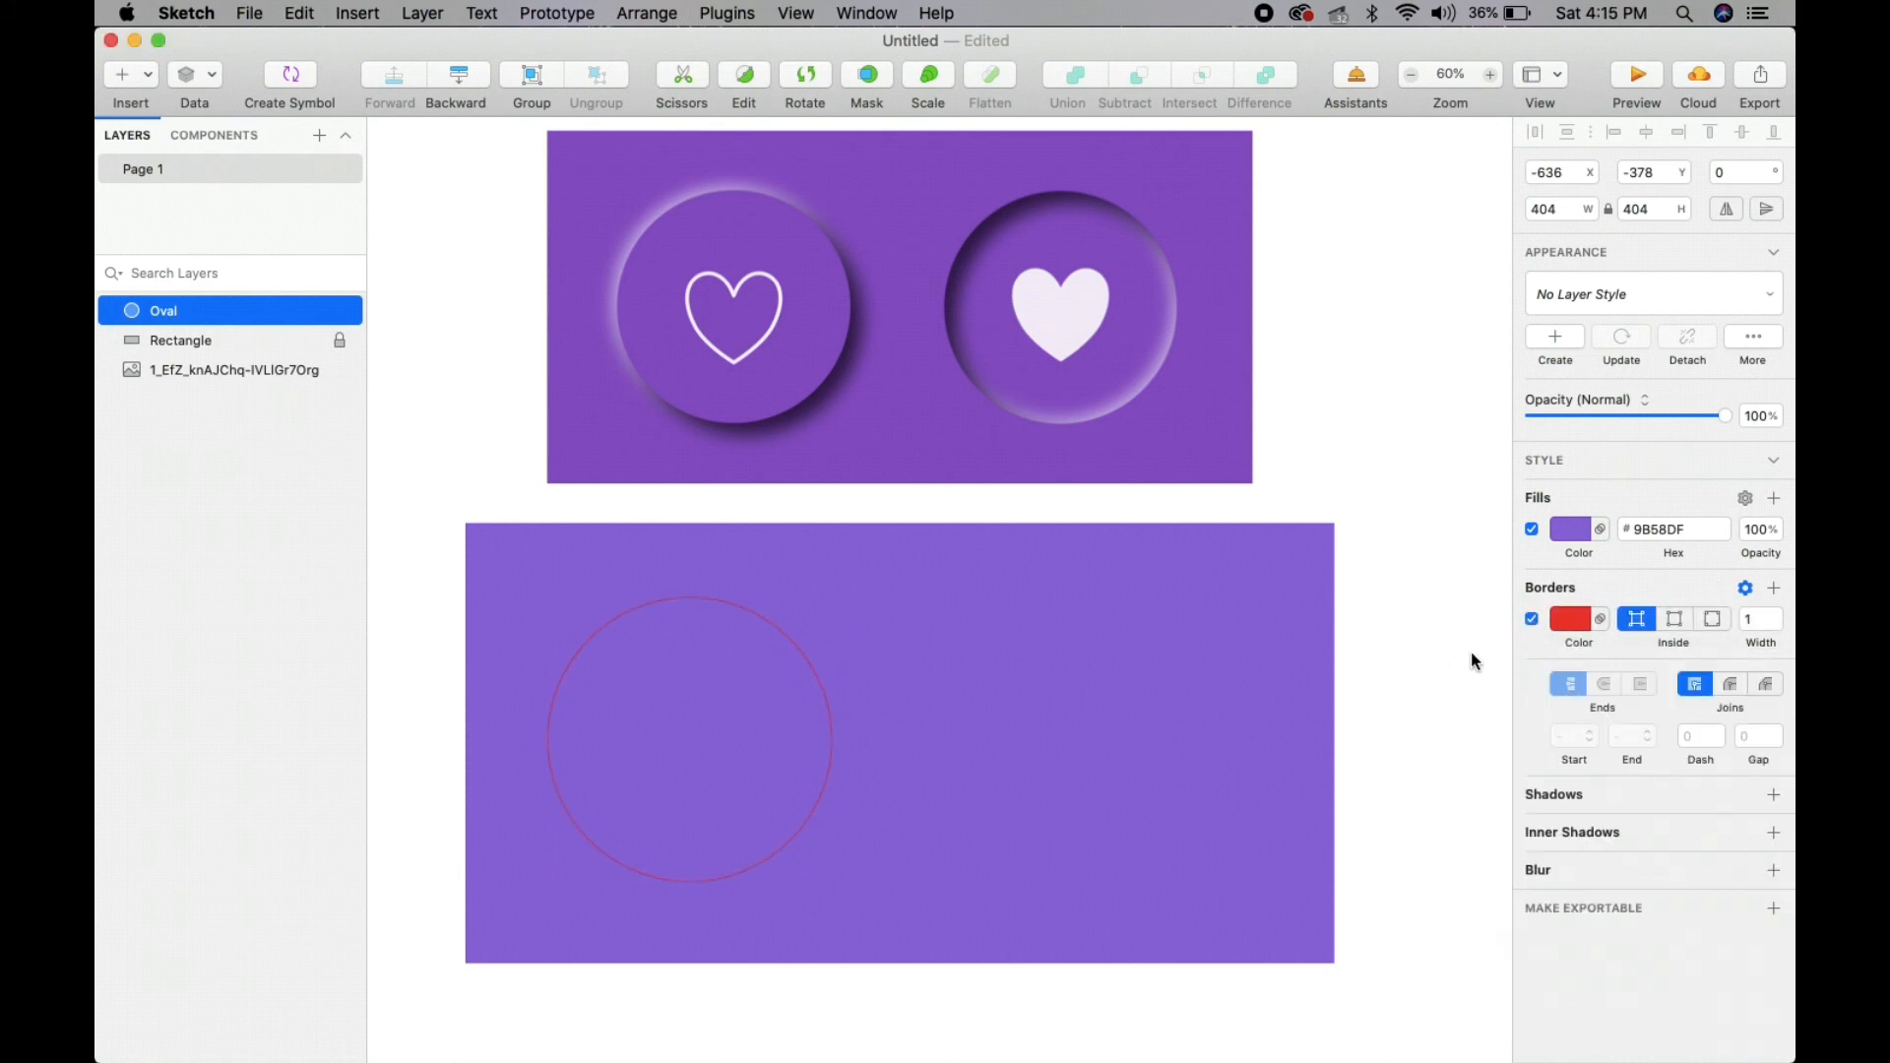
left_click(1674, 618)
left_click_drag(1767, 641, 1778, 641)
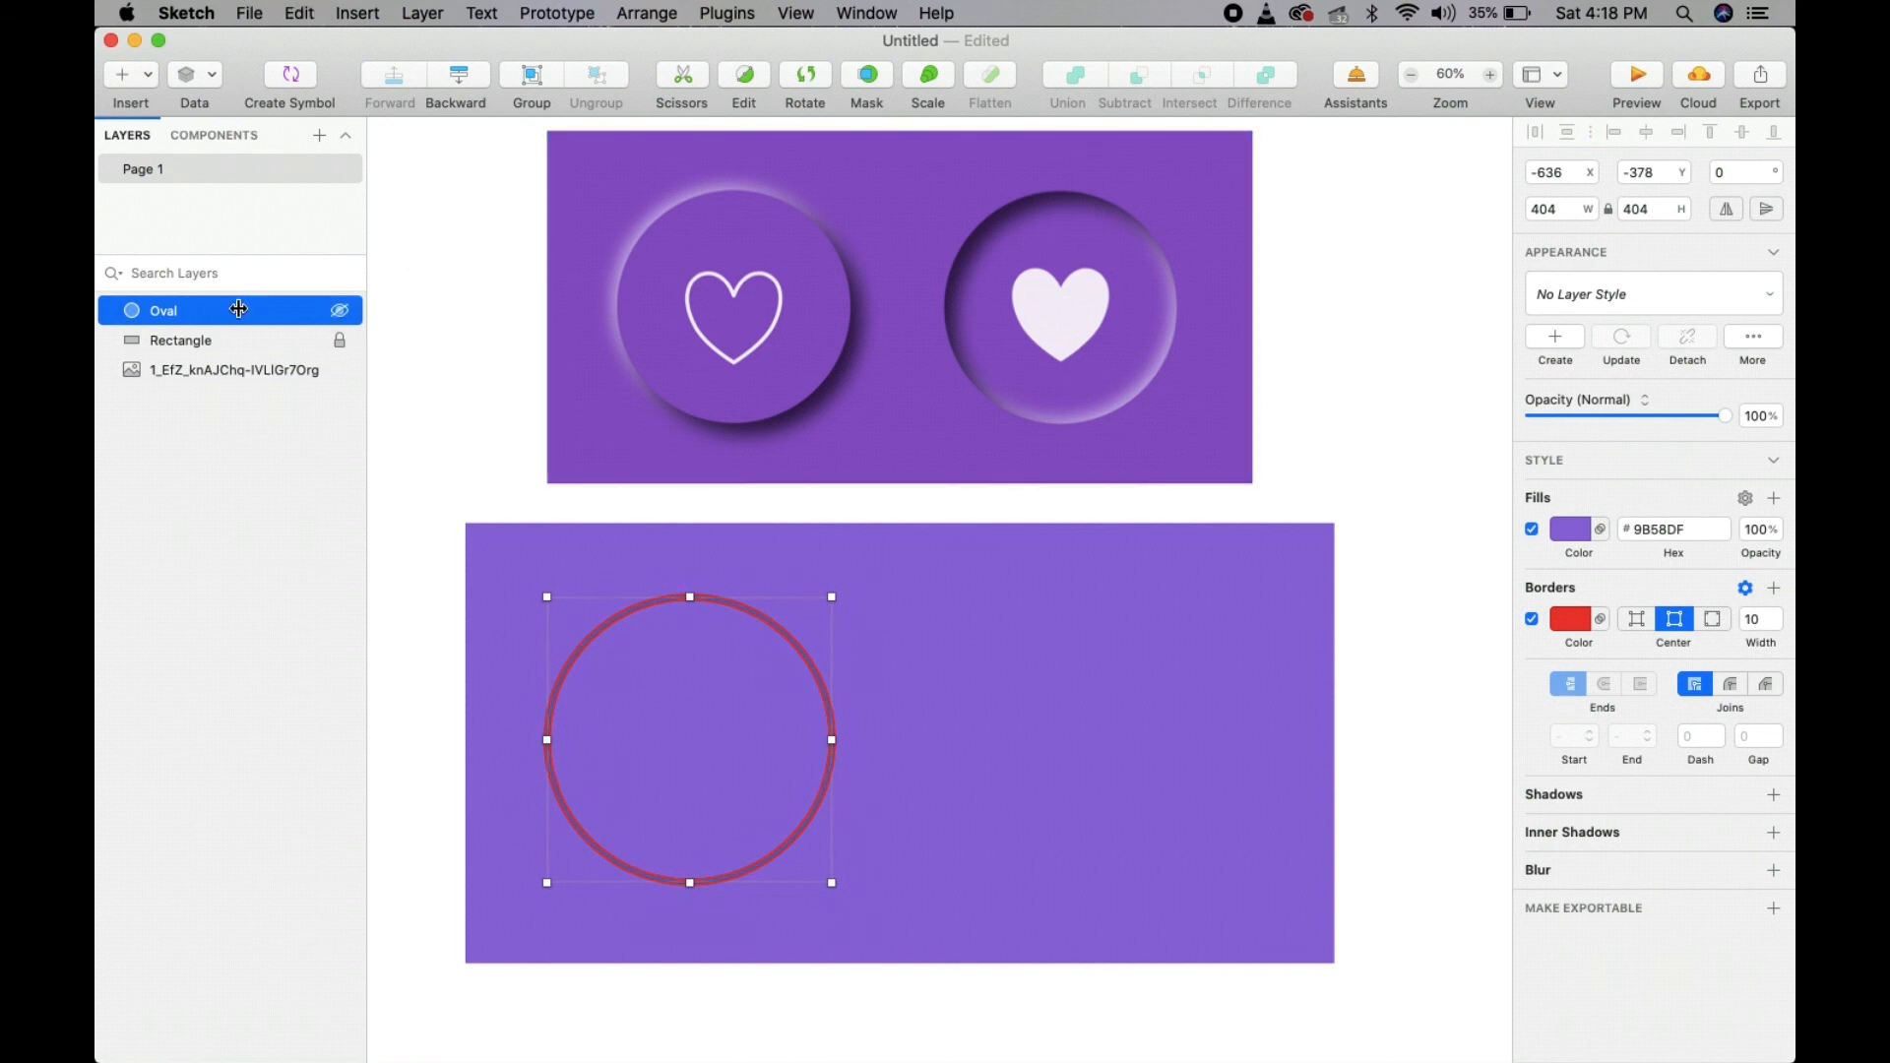
- Duplicate the circle and move the copy to the right half of the rectangle, at about X -88, Y -373
key("super+d")
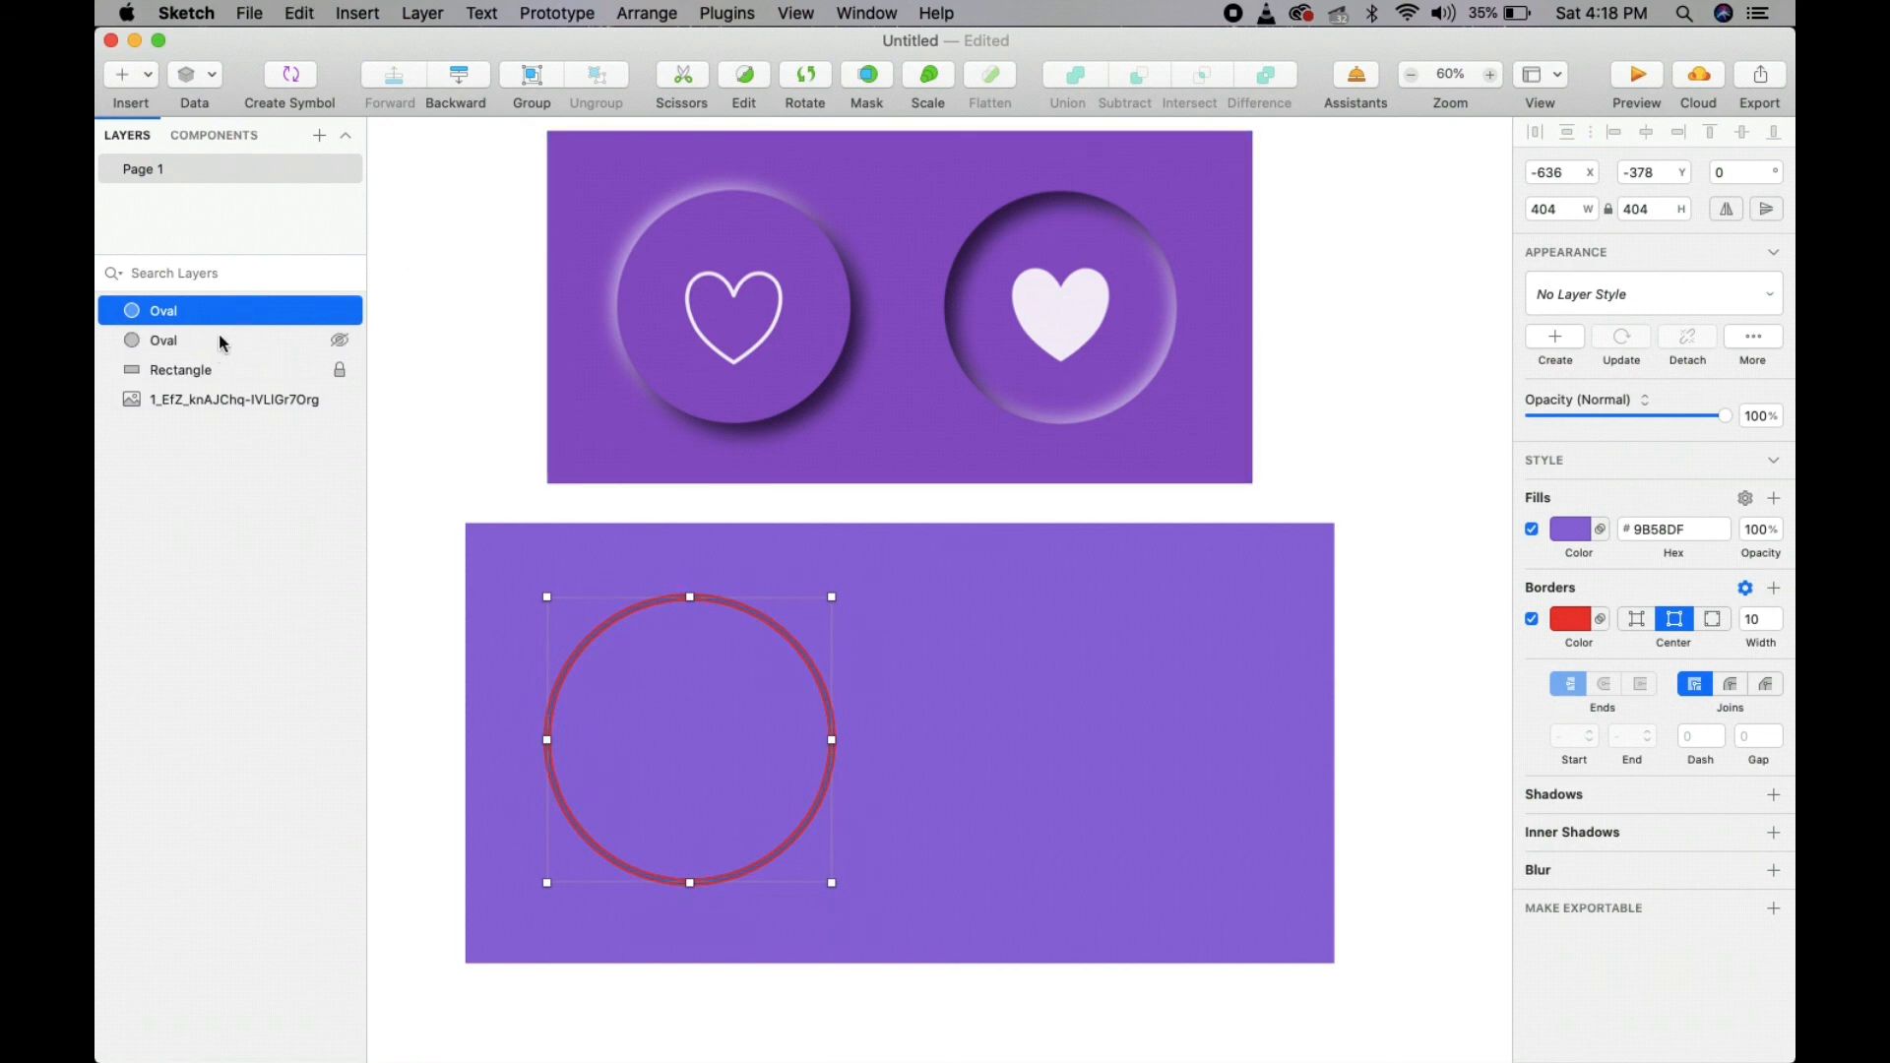
left_click(219, 334)
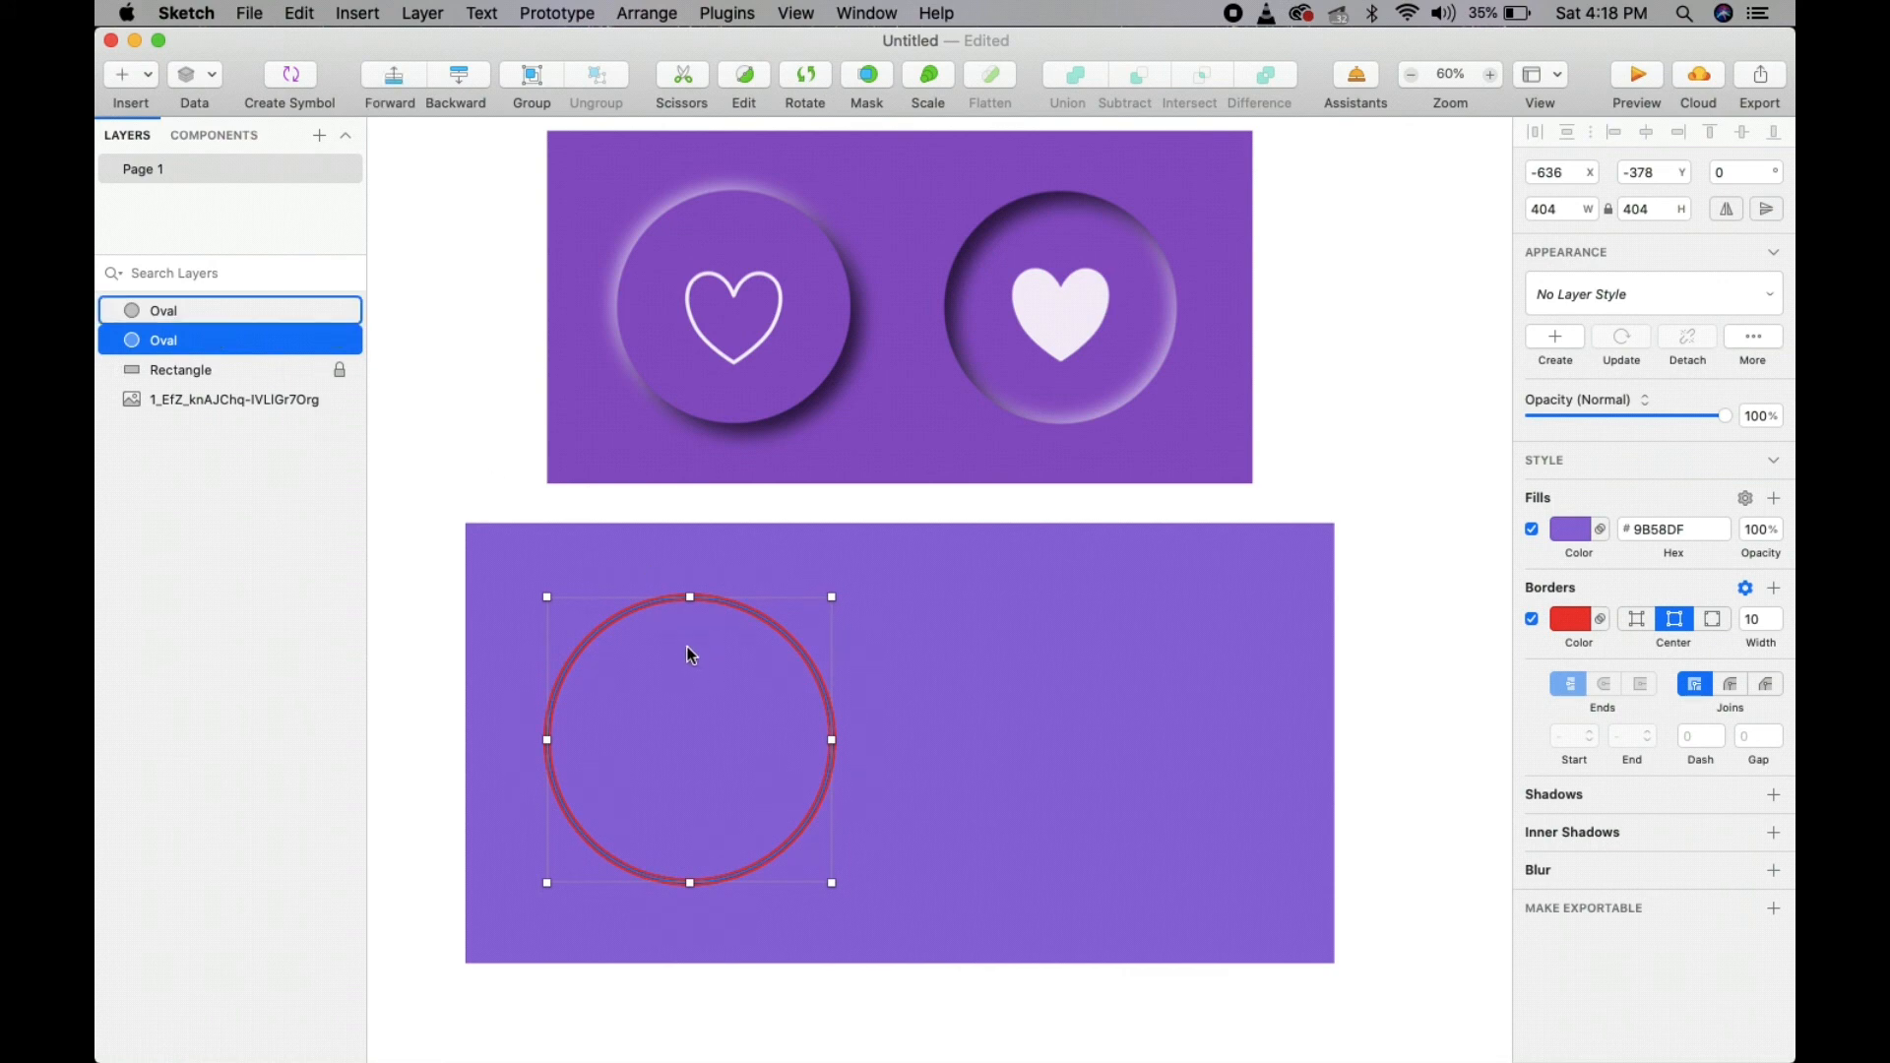
left_click_drag(697, 699, 1045, 720)
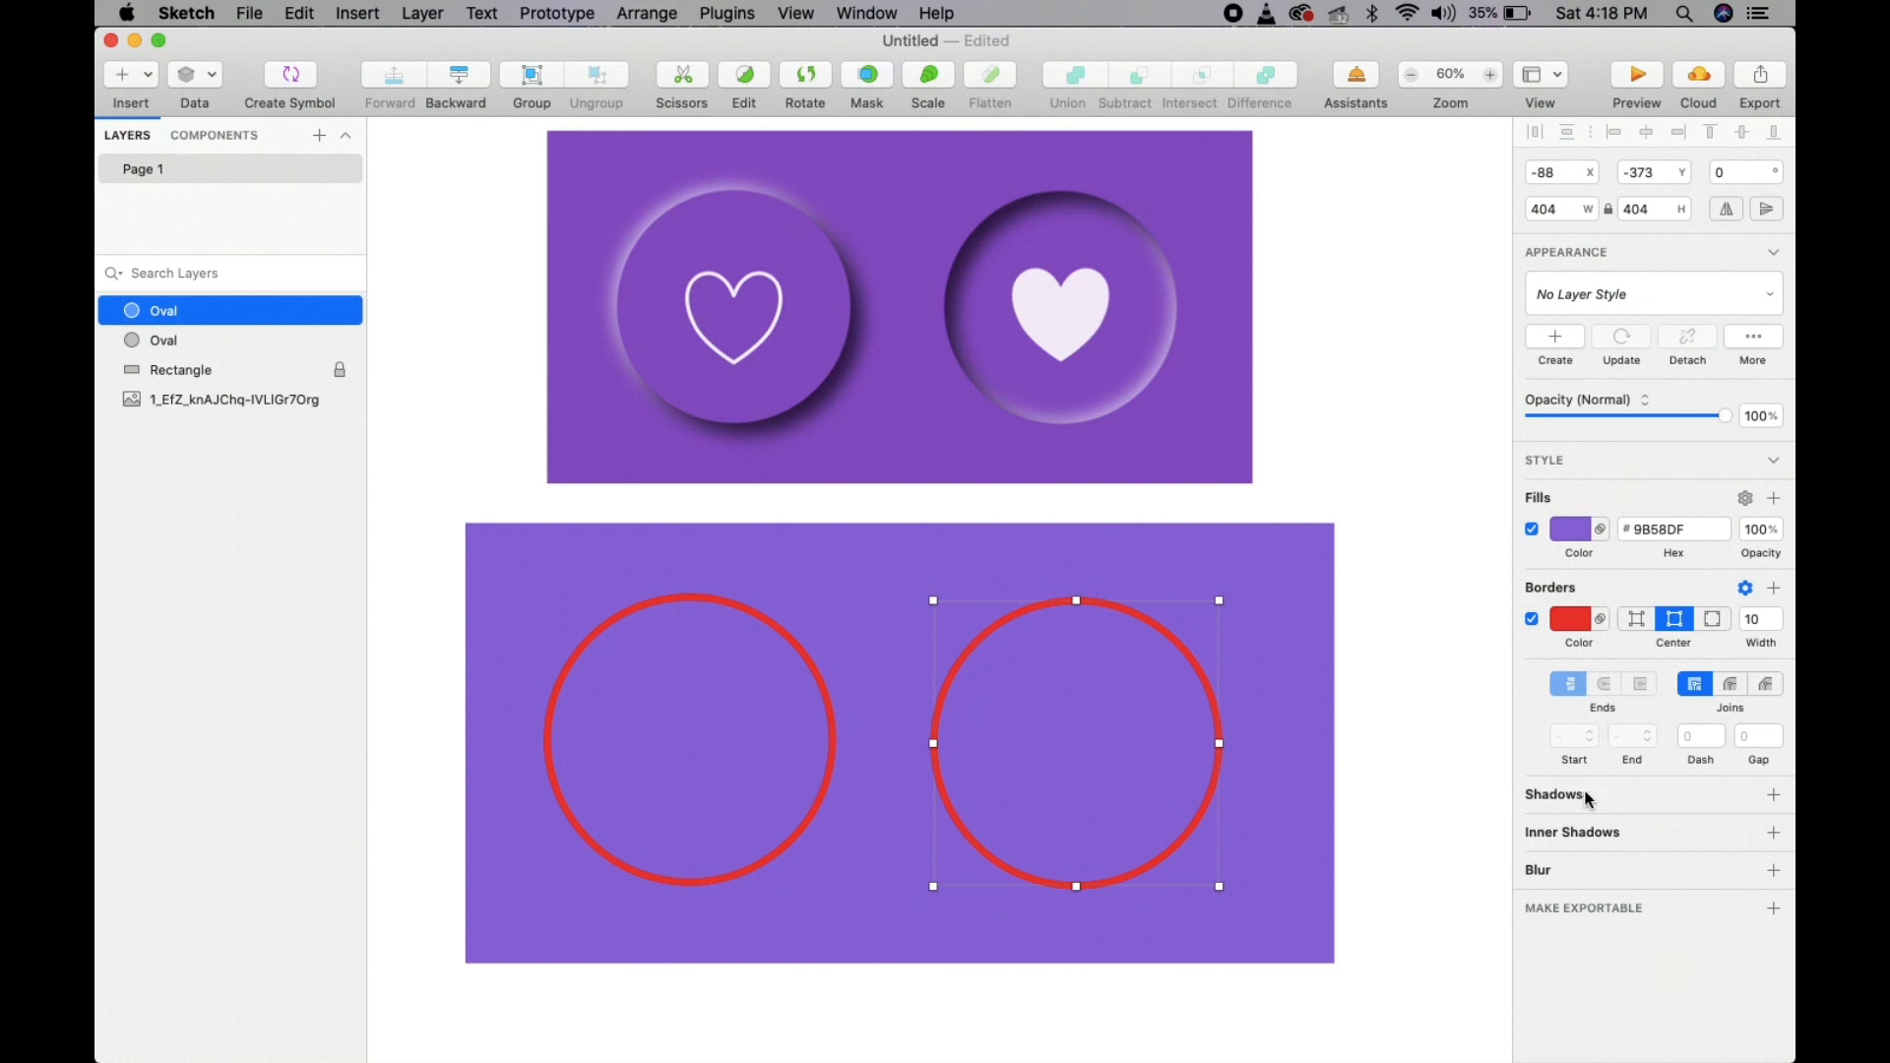
- Add a shadow to the copied circle with X 19 and Y 19
left_click(1775, 795)
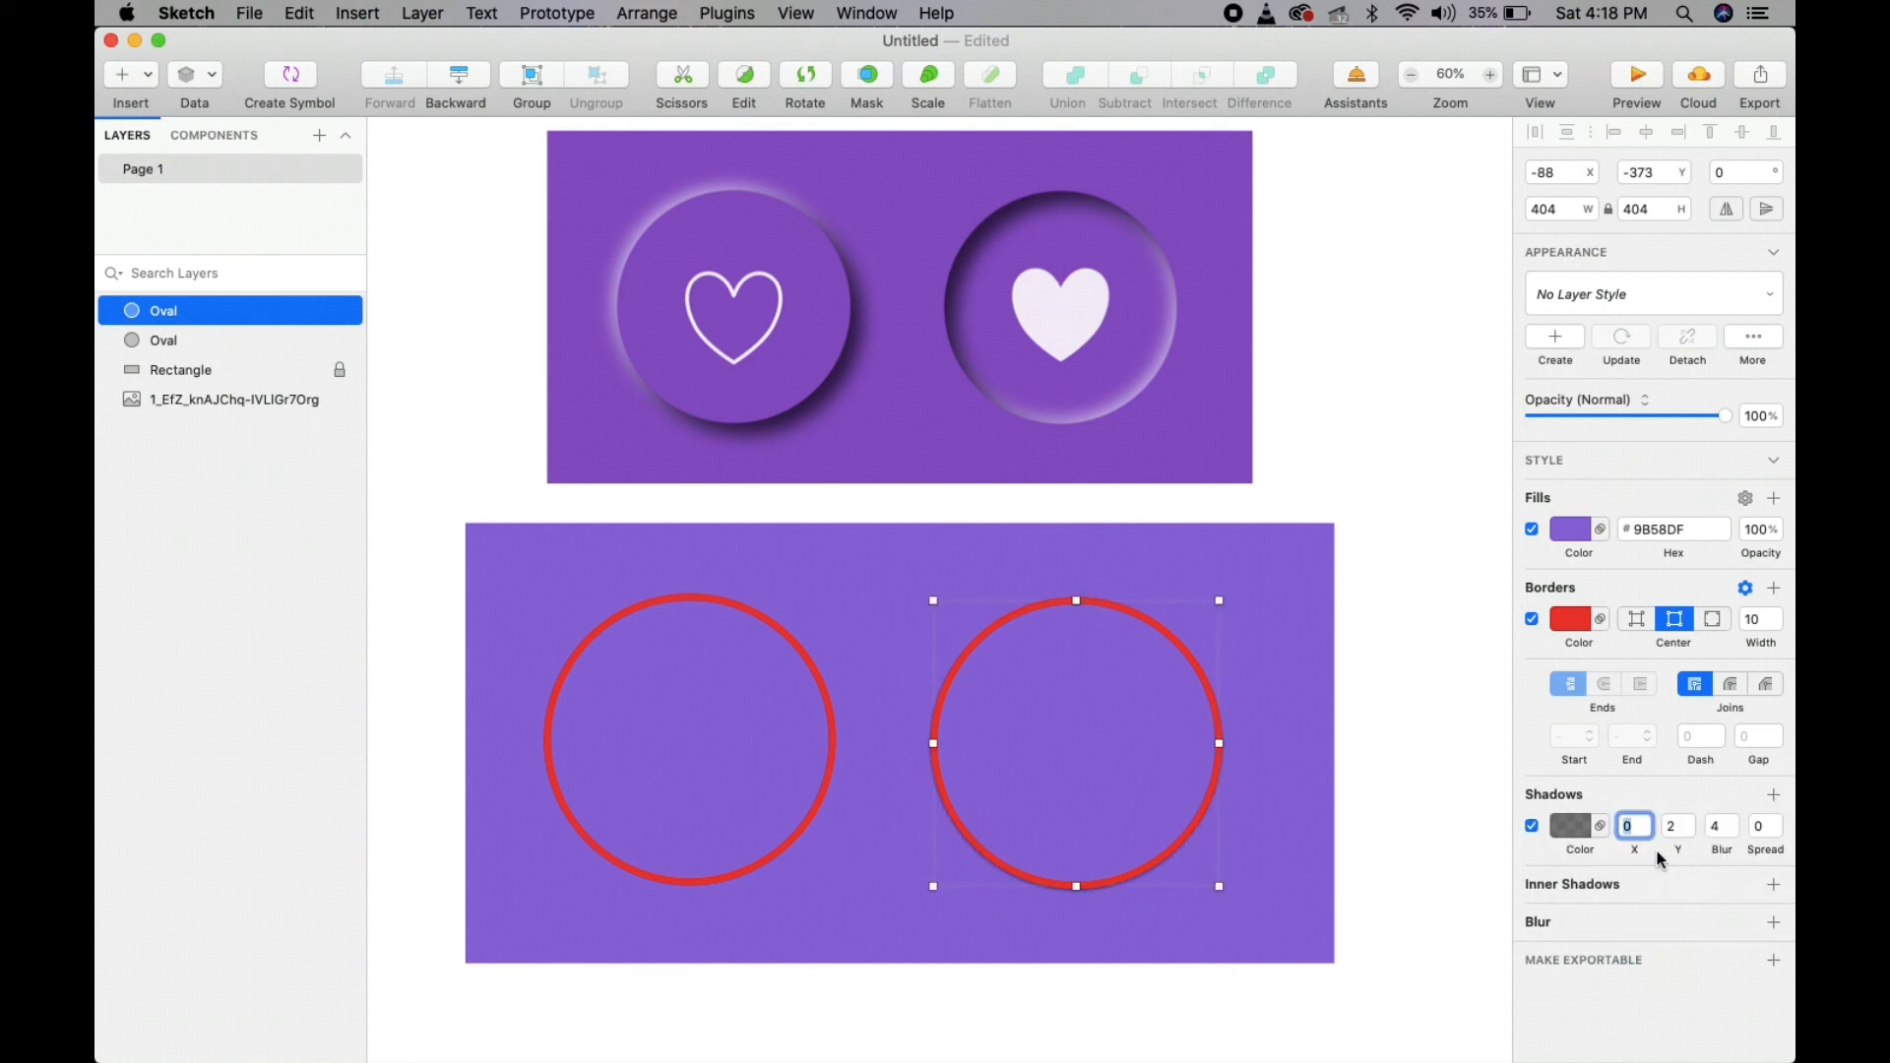
left_click_drag(1639, 850, 1694, 849)
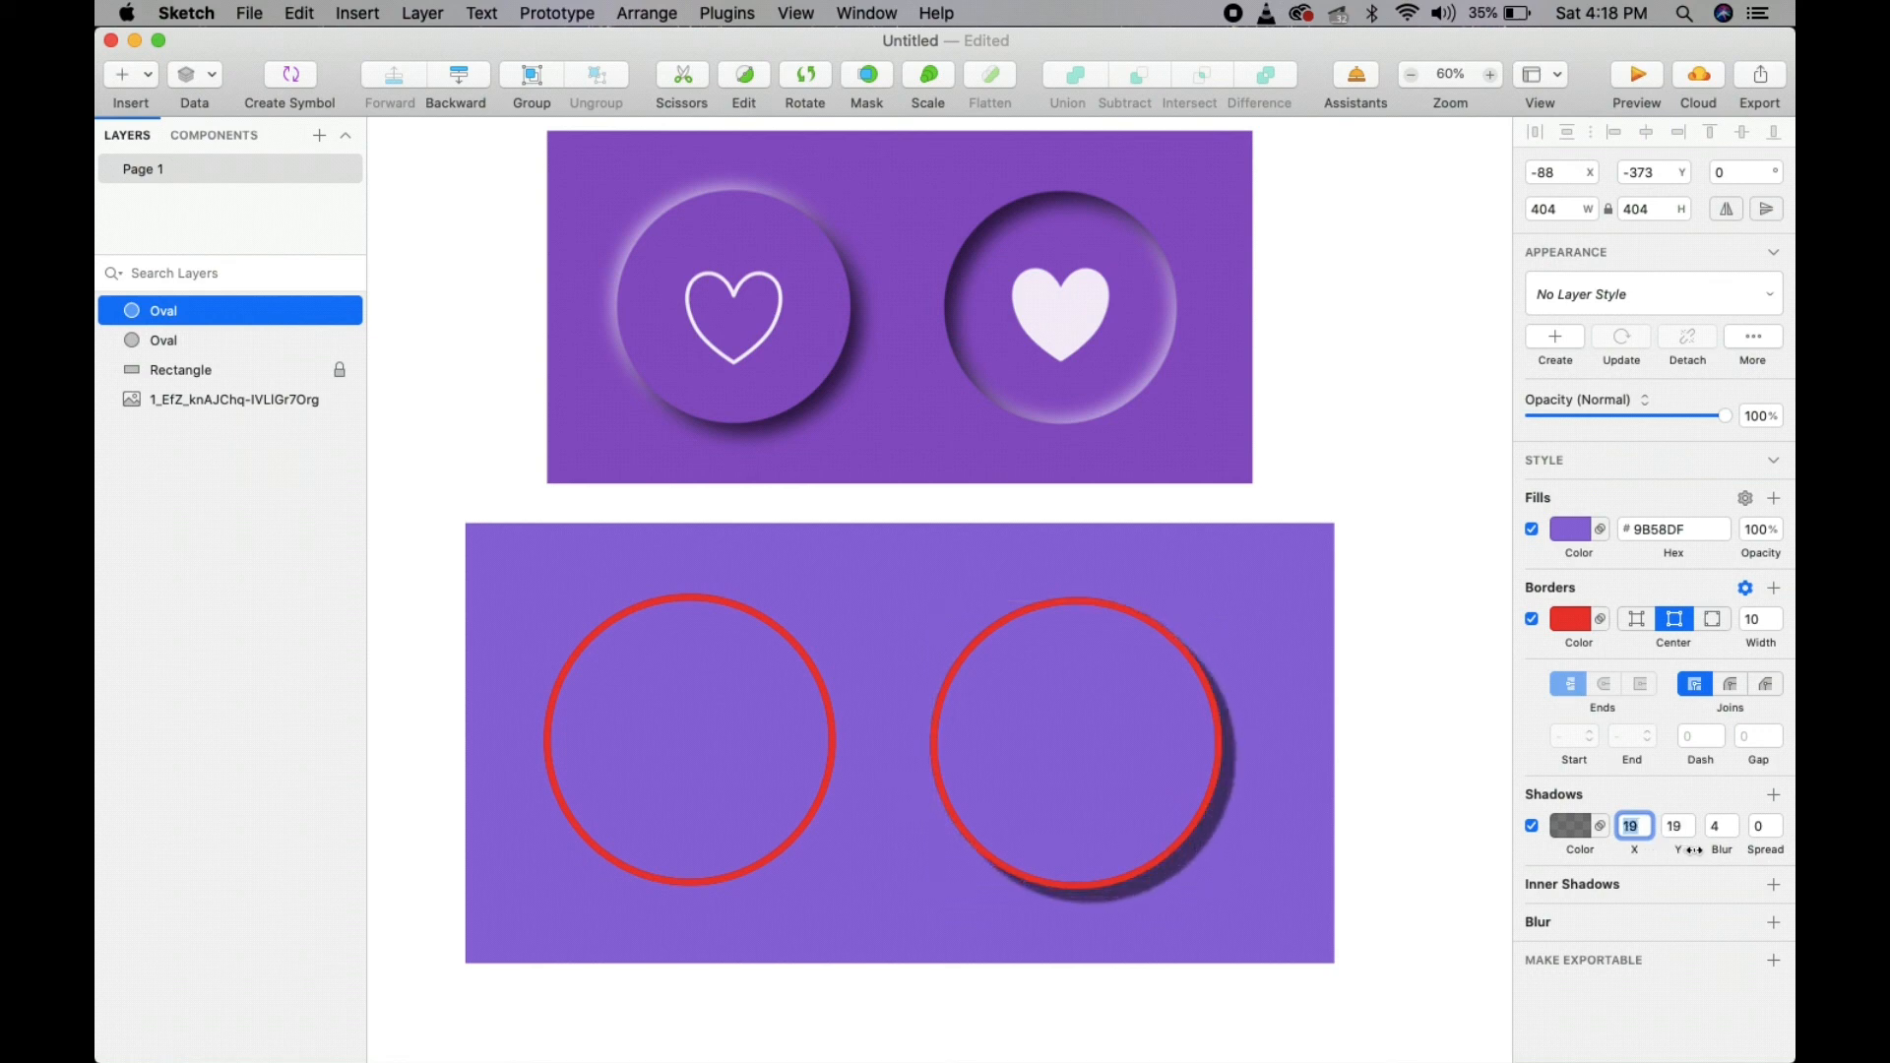
left_click(703, 715)
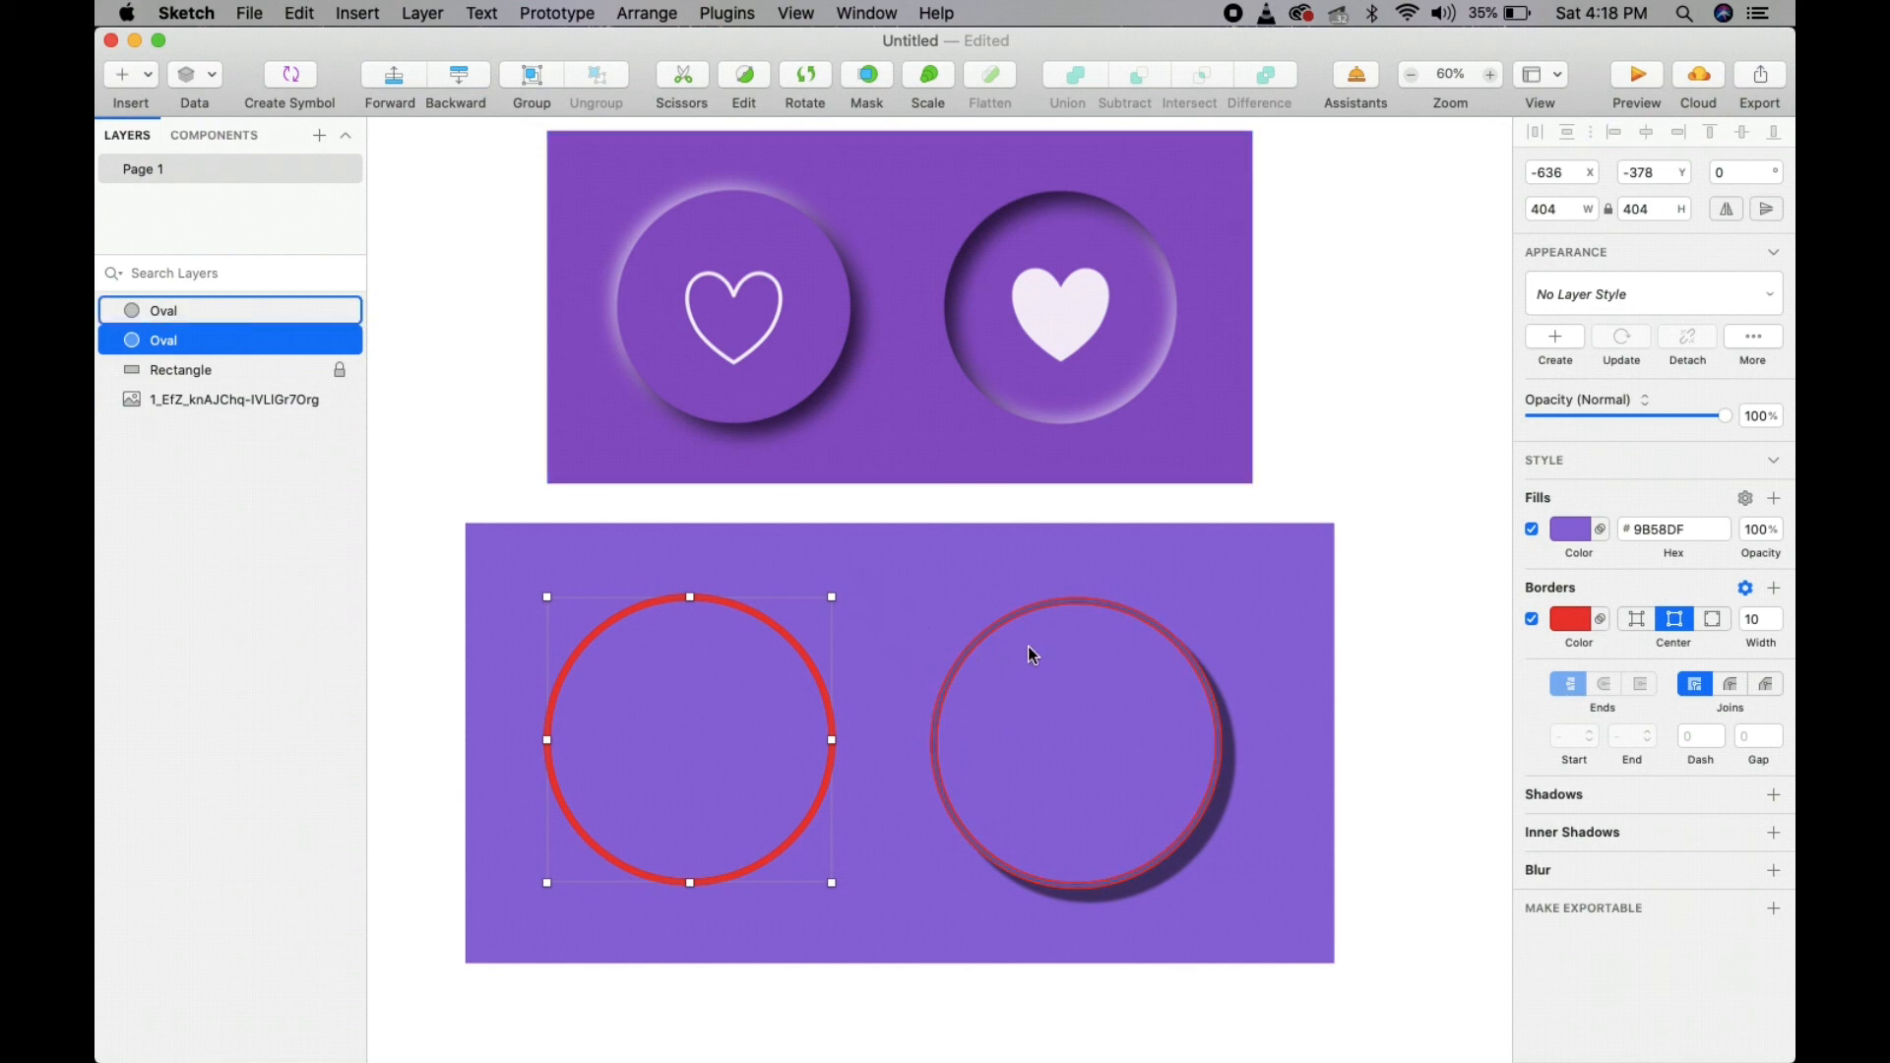
- Move the shadowed circle back over the plain circle, offset to X -609, Y -389, and place its layer beneath the plain one
left_click_drag(980, 677, 632, 662)
left_click(187, 335)
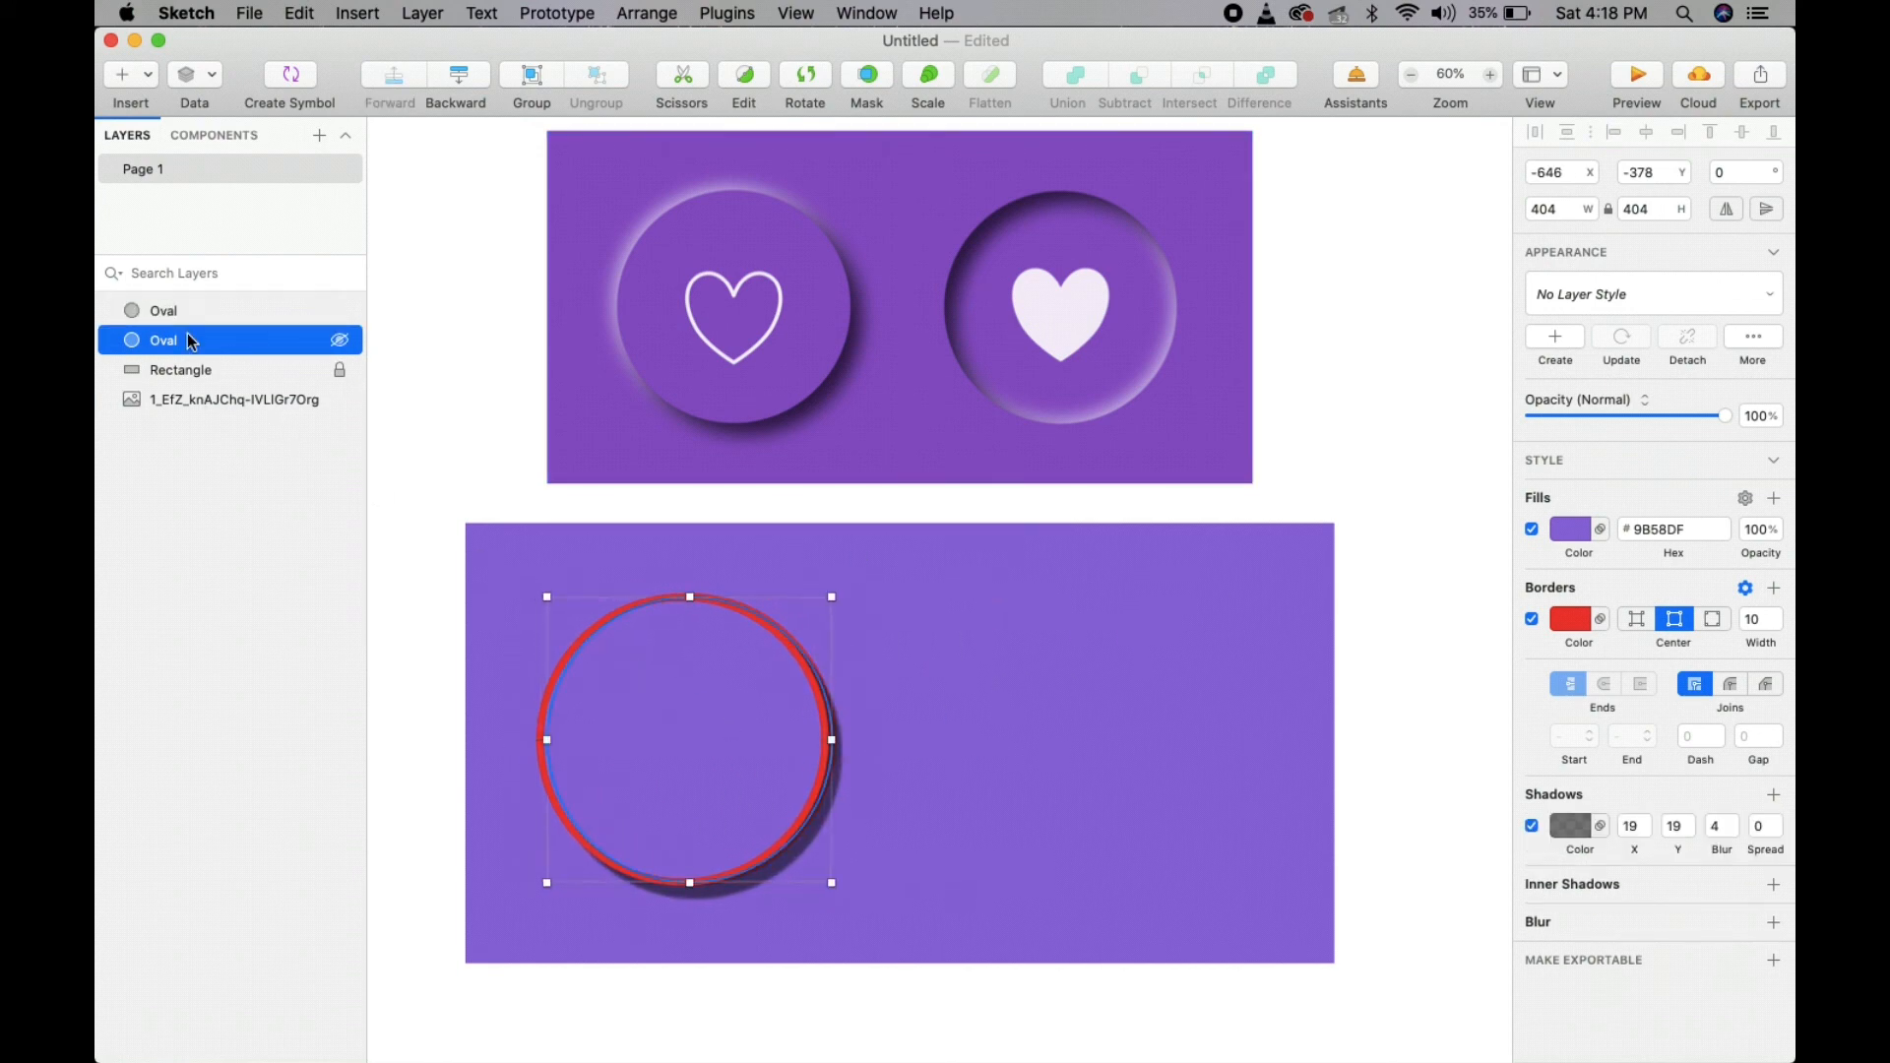
mouse_move(684, 730)
left_mouse_down()
mouse_move(872, 728)
mouse_move(703, 723)
left_mouse_up()
mouse_move(187, 315)
left_mouse_down()
mouse_move(186, 350)
mouse_move(246, 372)
mouse_move(227, 355)
left_mouse_up()
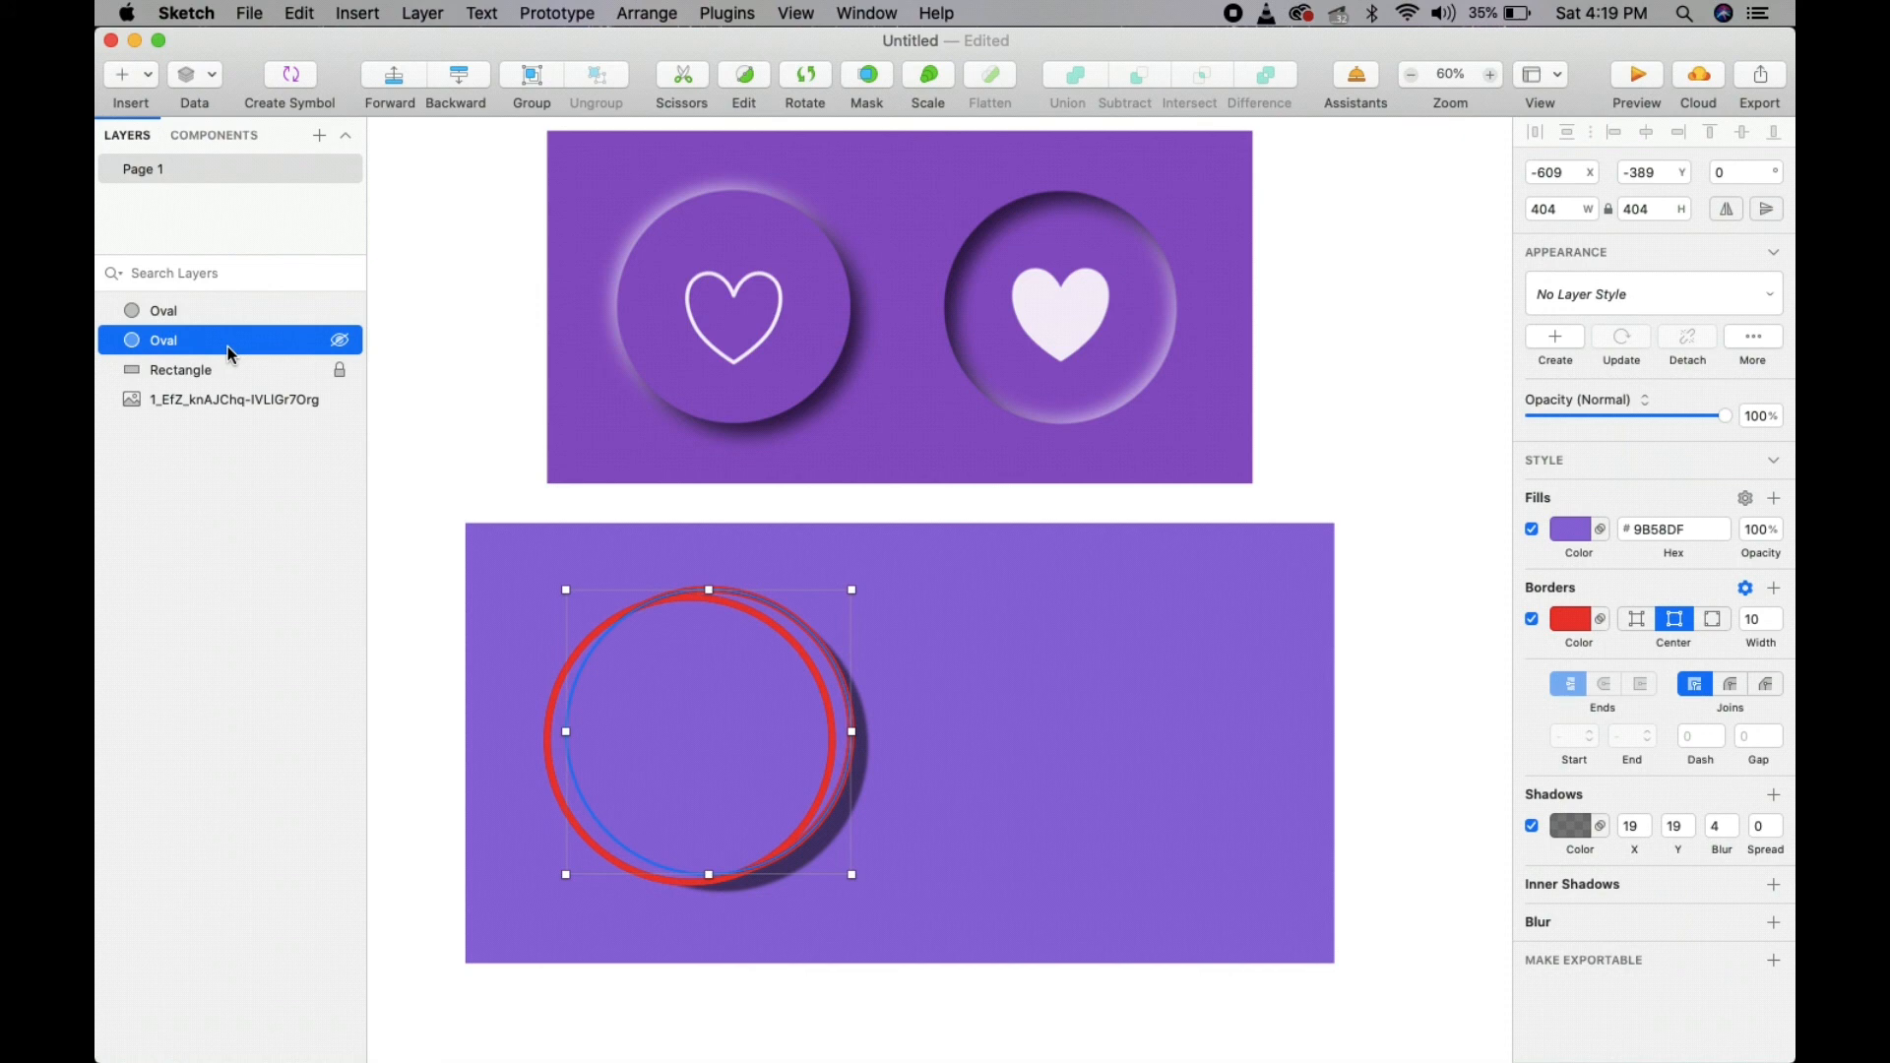
- Rename the shadowed circle's layer as "1 black", keeping its opacity at 100%
key("1")
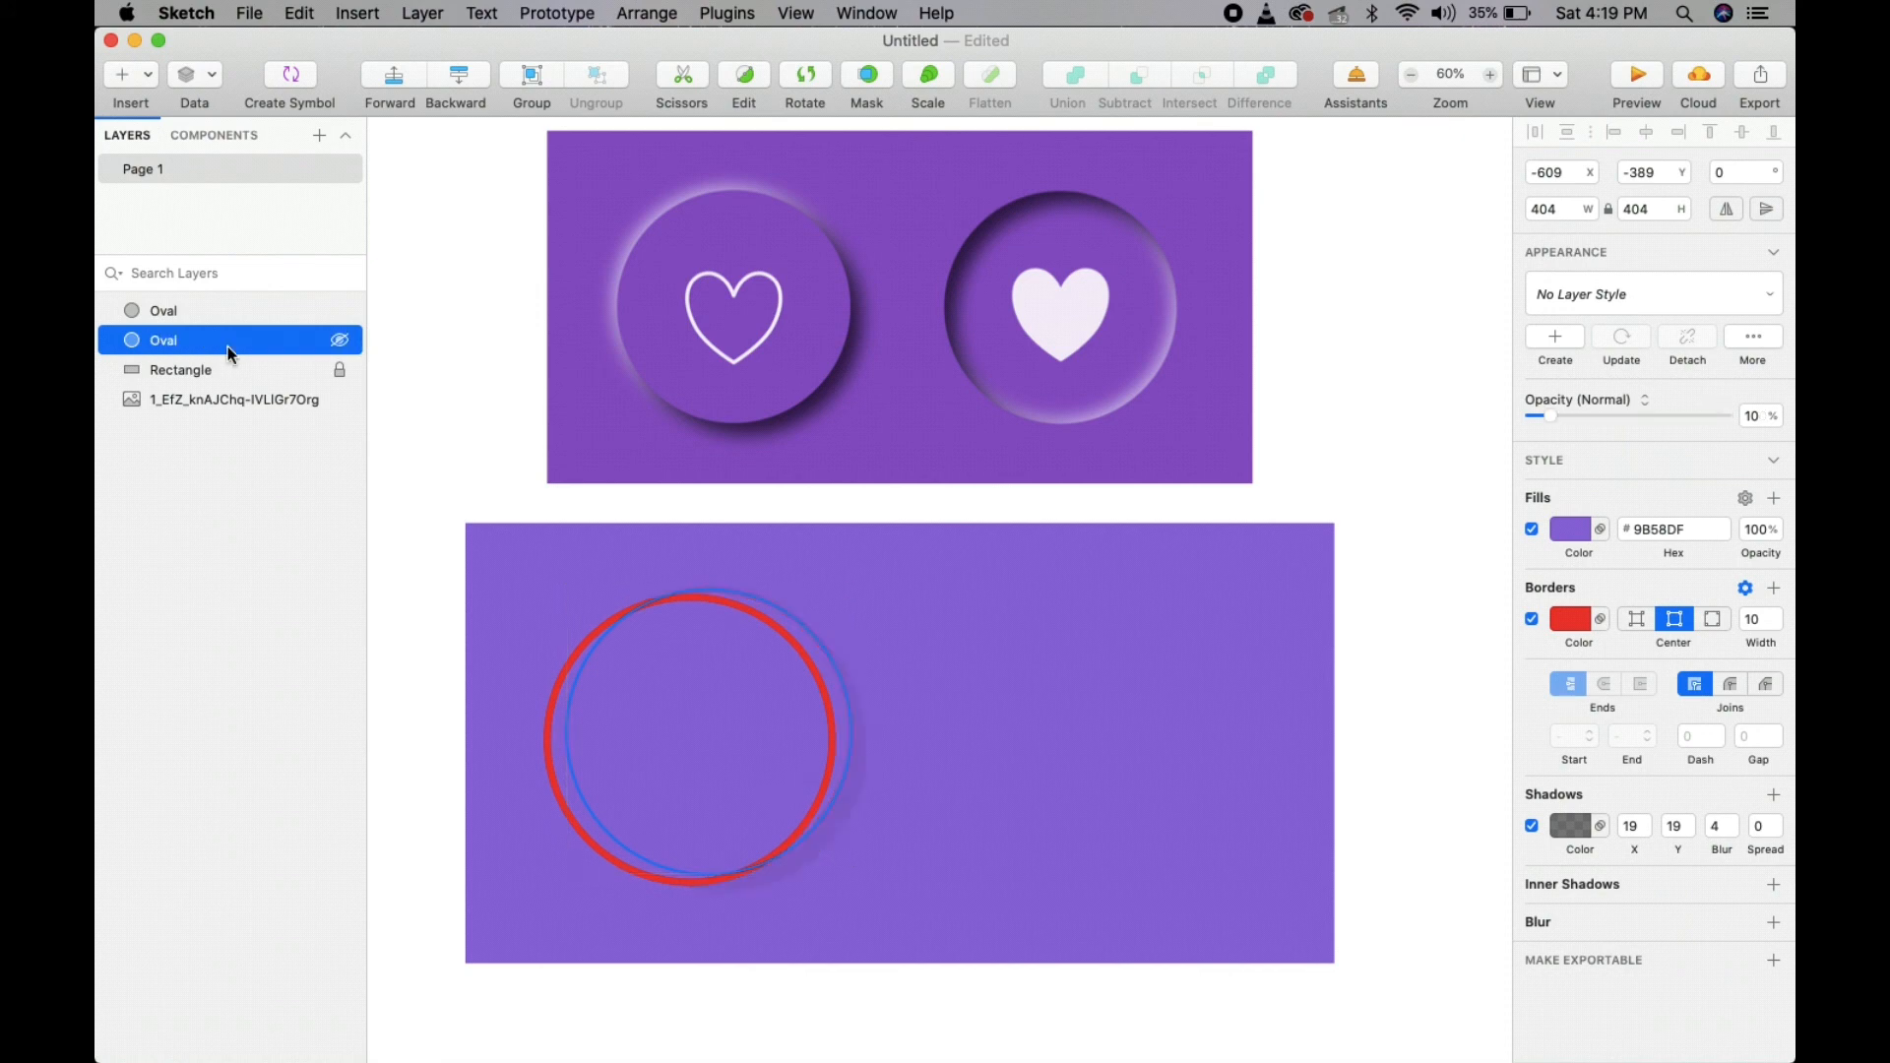
key("0")
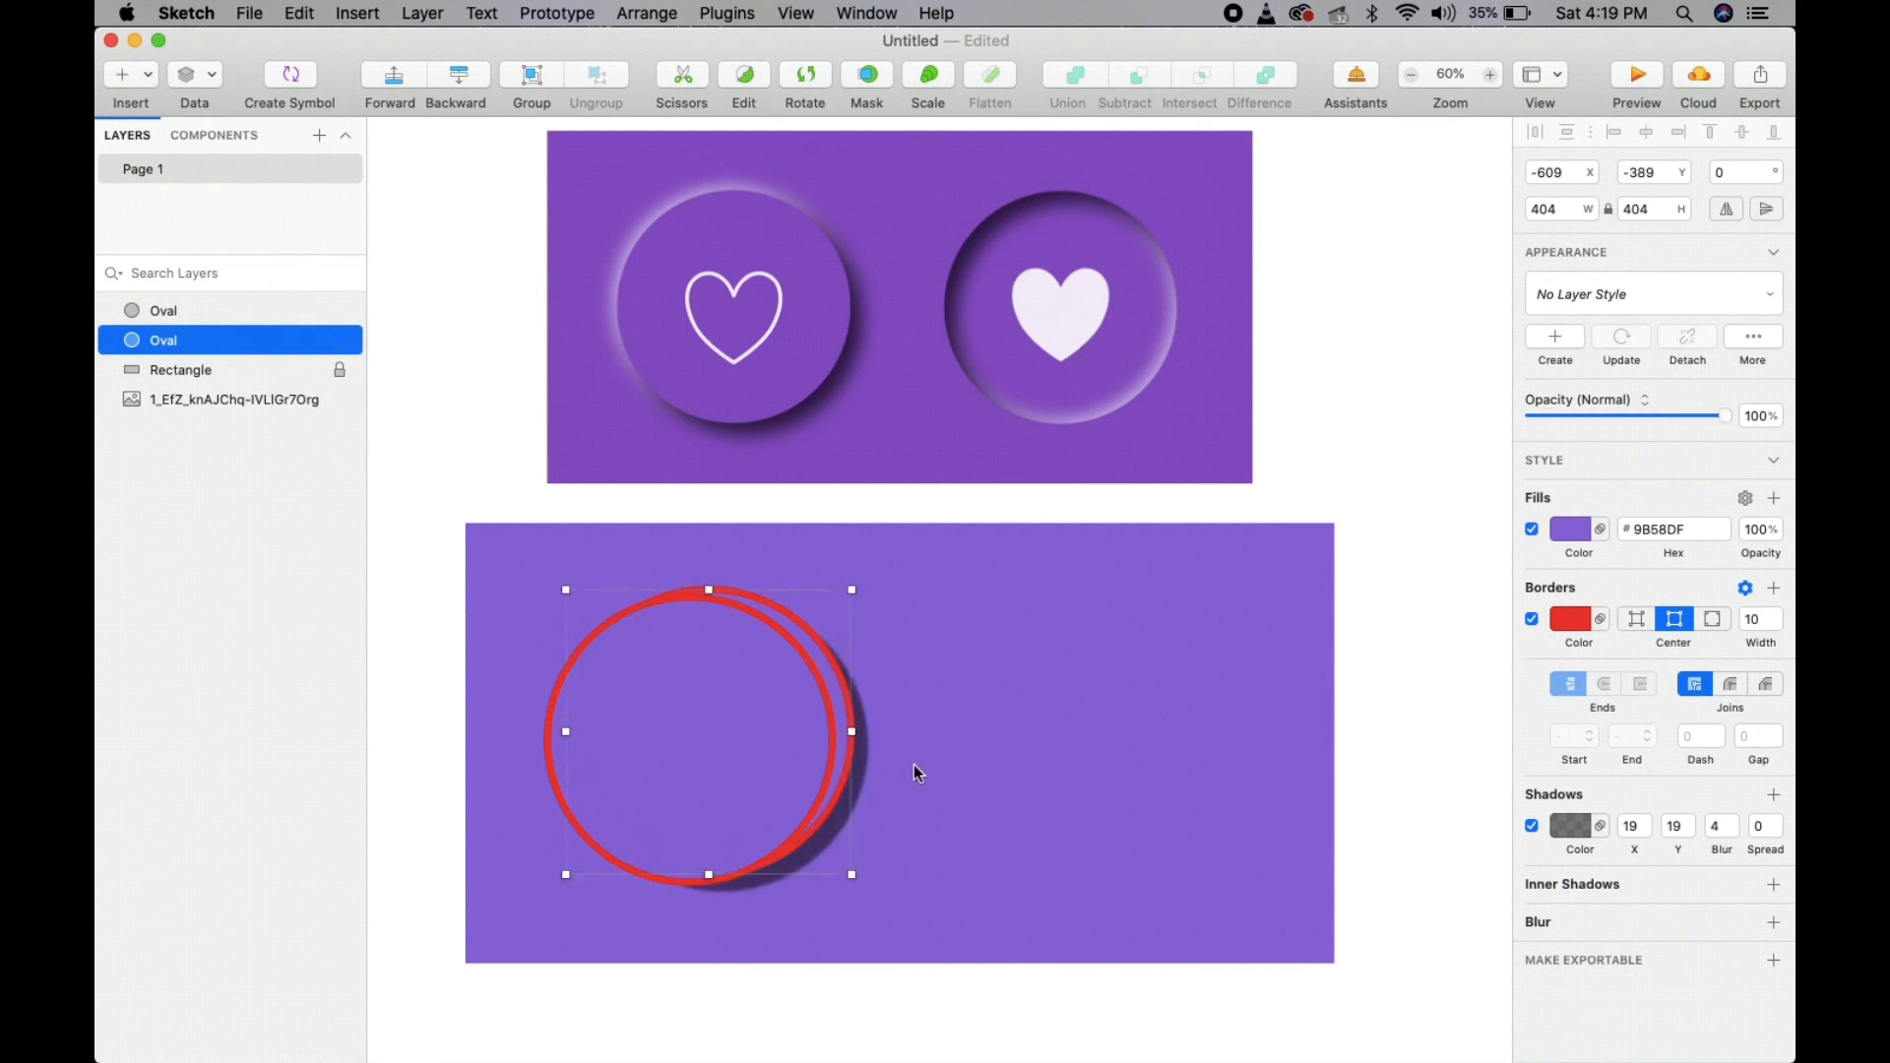
double_click(183, 346)
type("1")
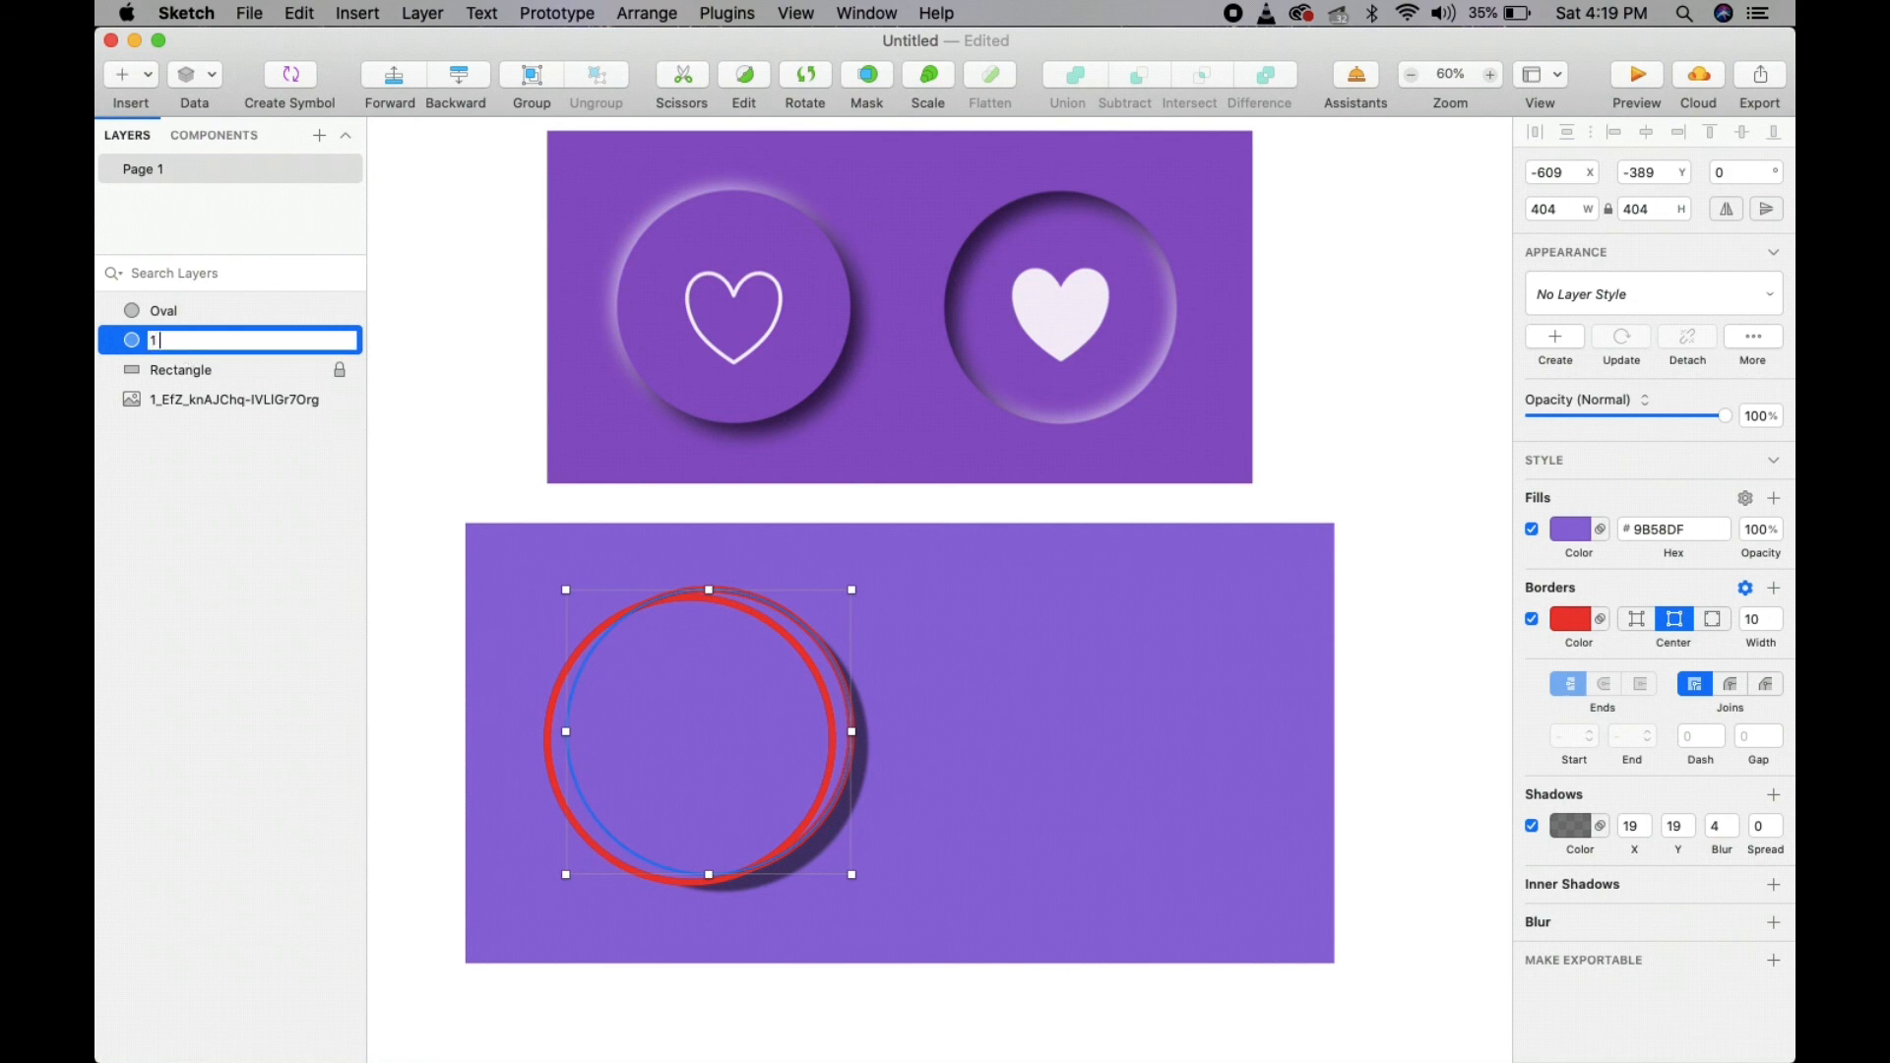
type(" black")
key("Return")
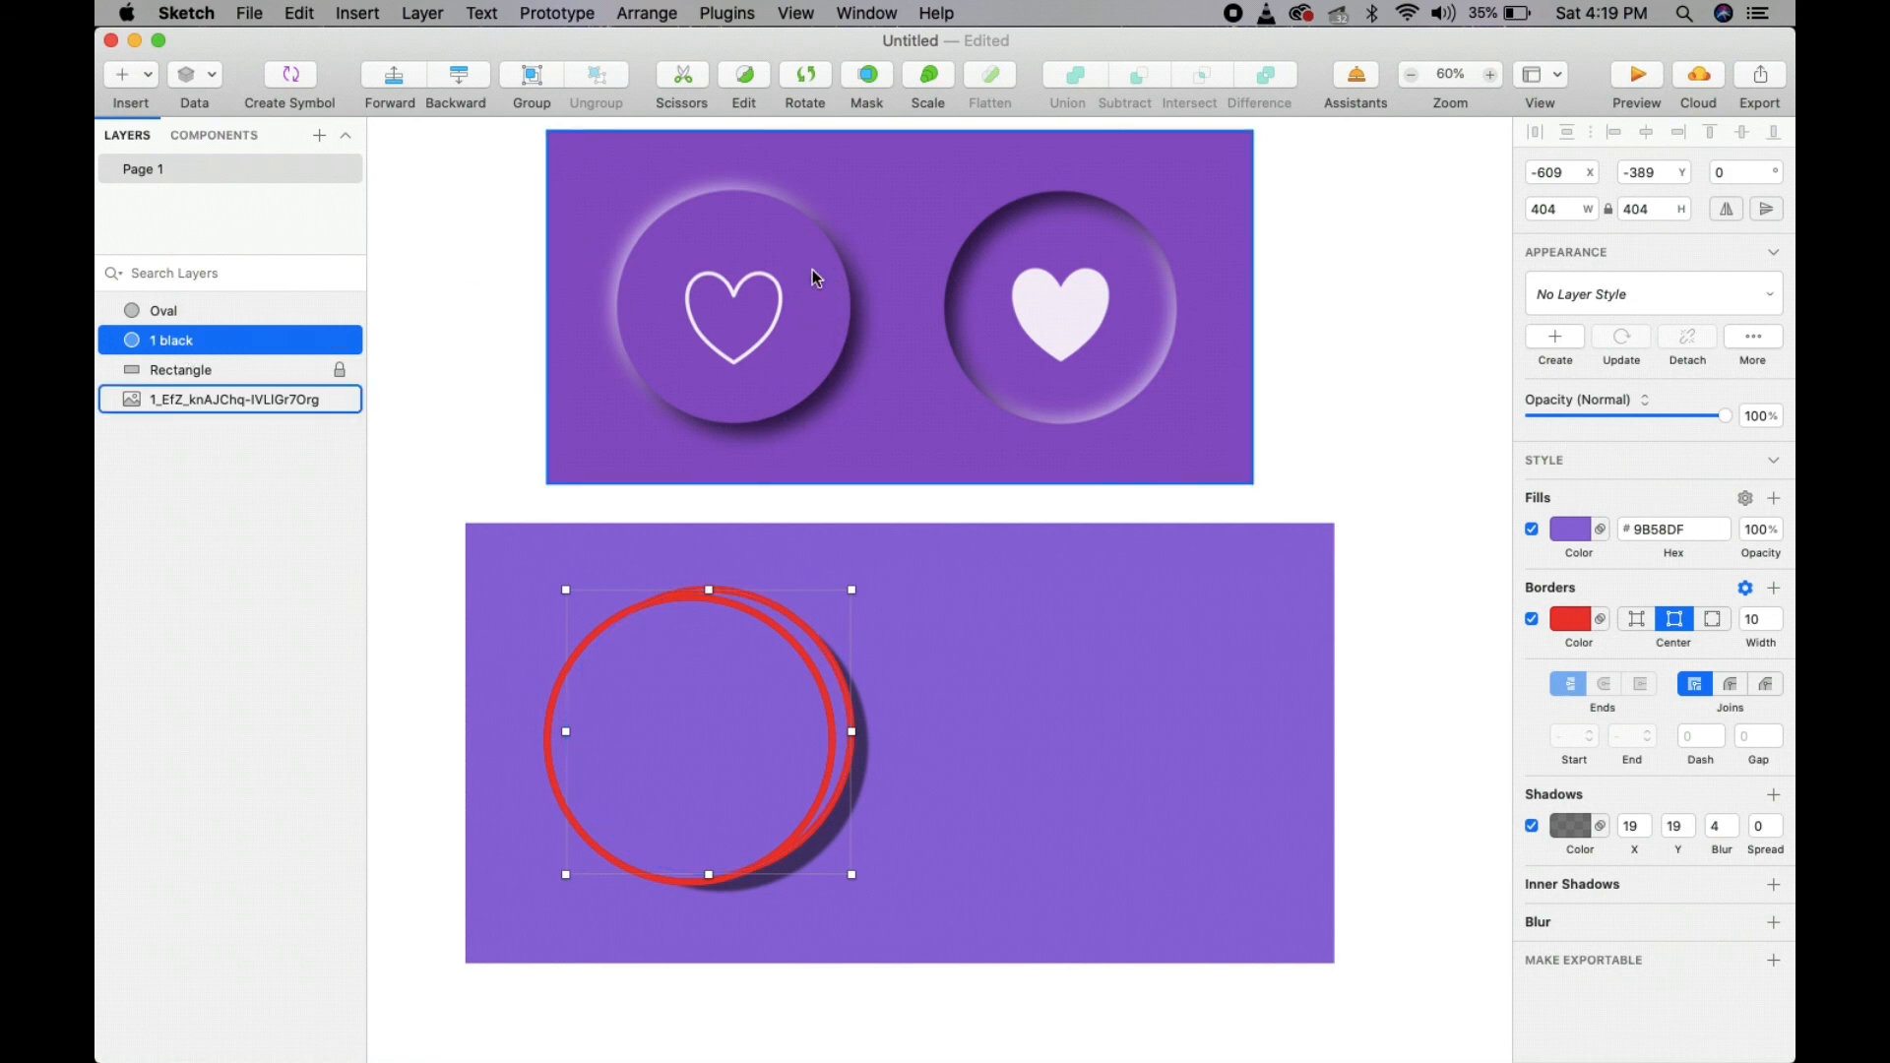
- Restore the plain circle's opacity to 100% and rename its layer as "1 white"
left_click(157, 306)
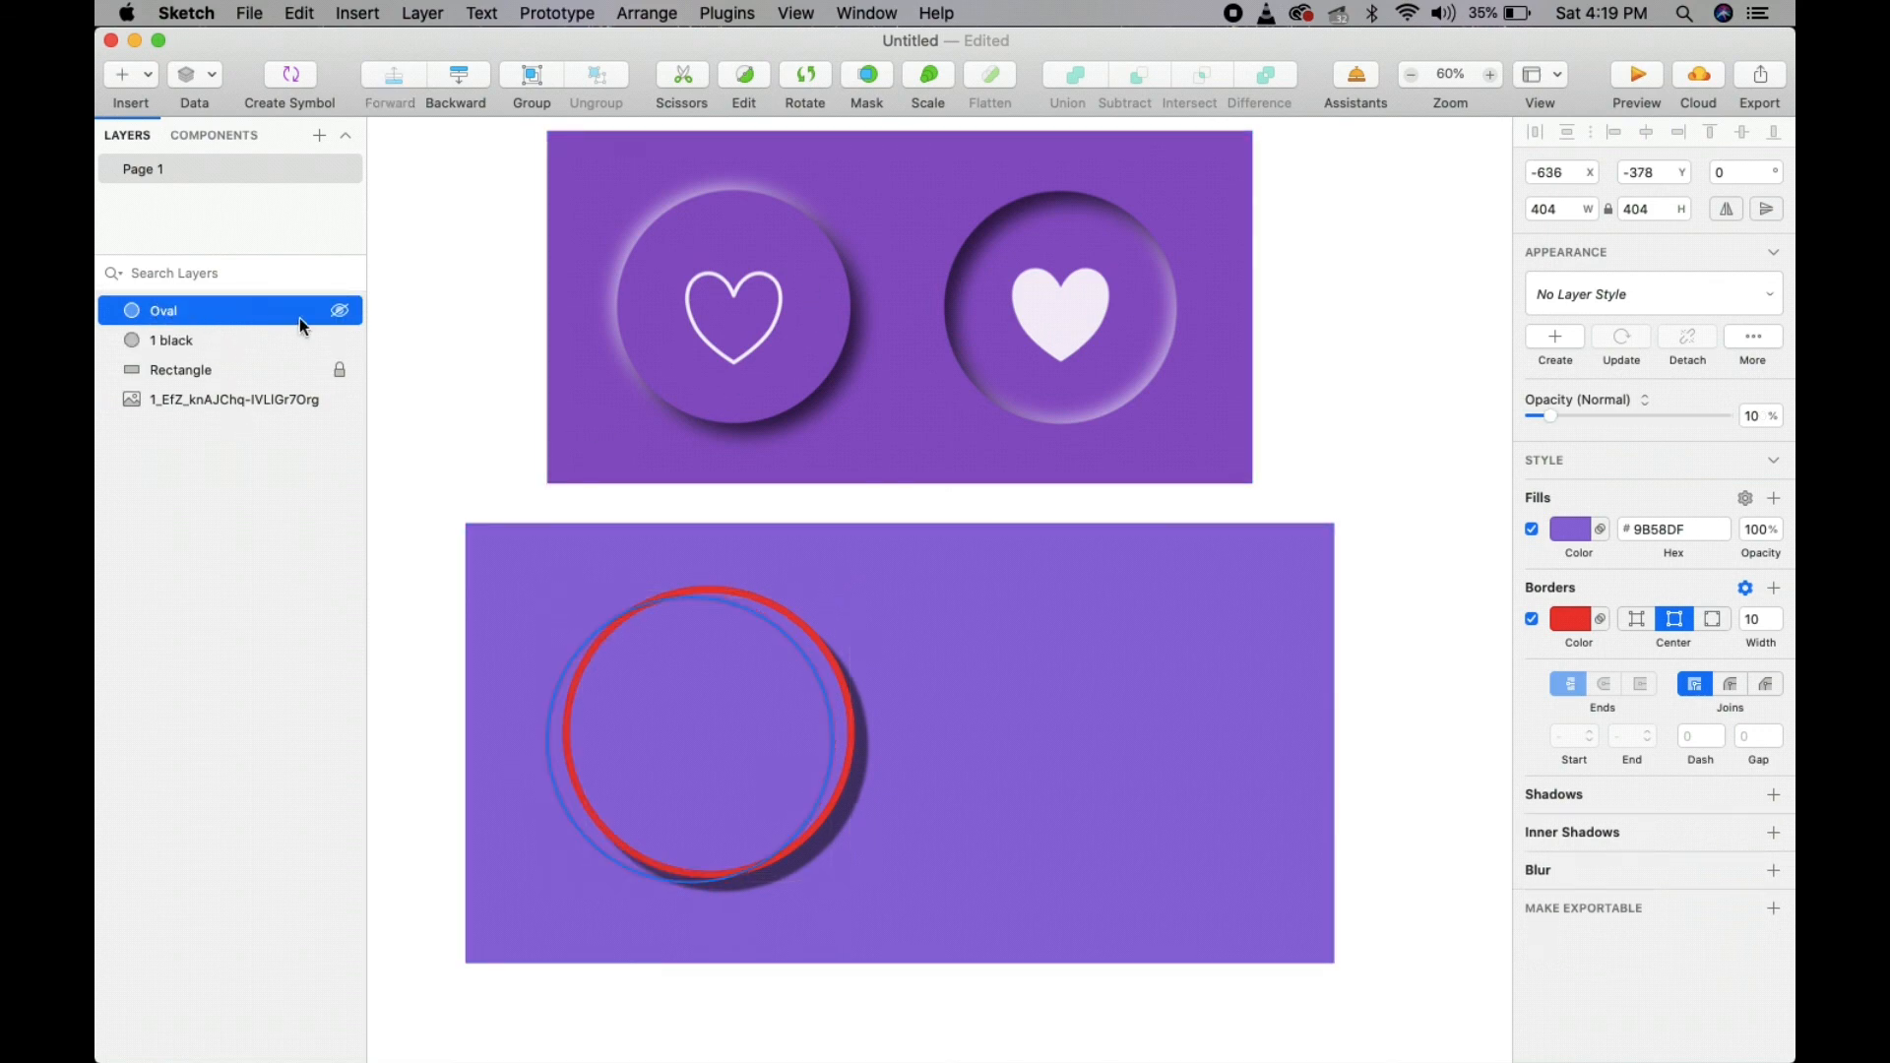
key("0")
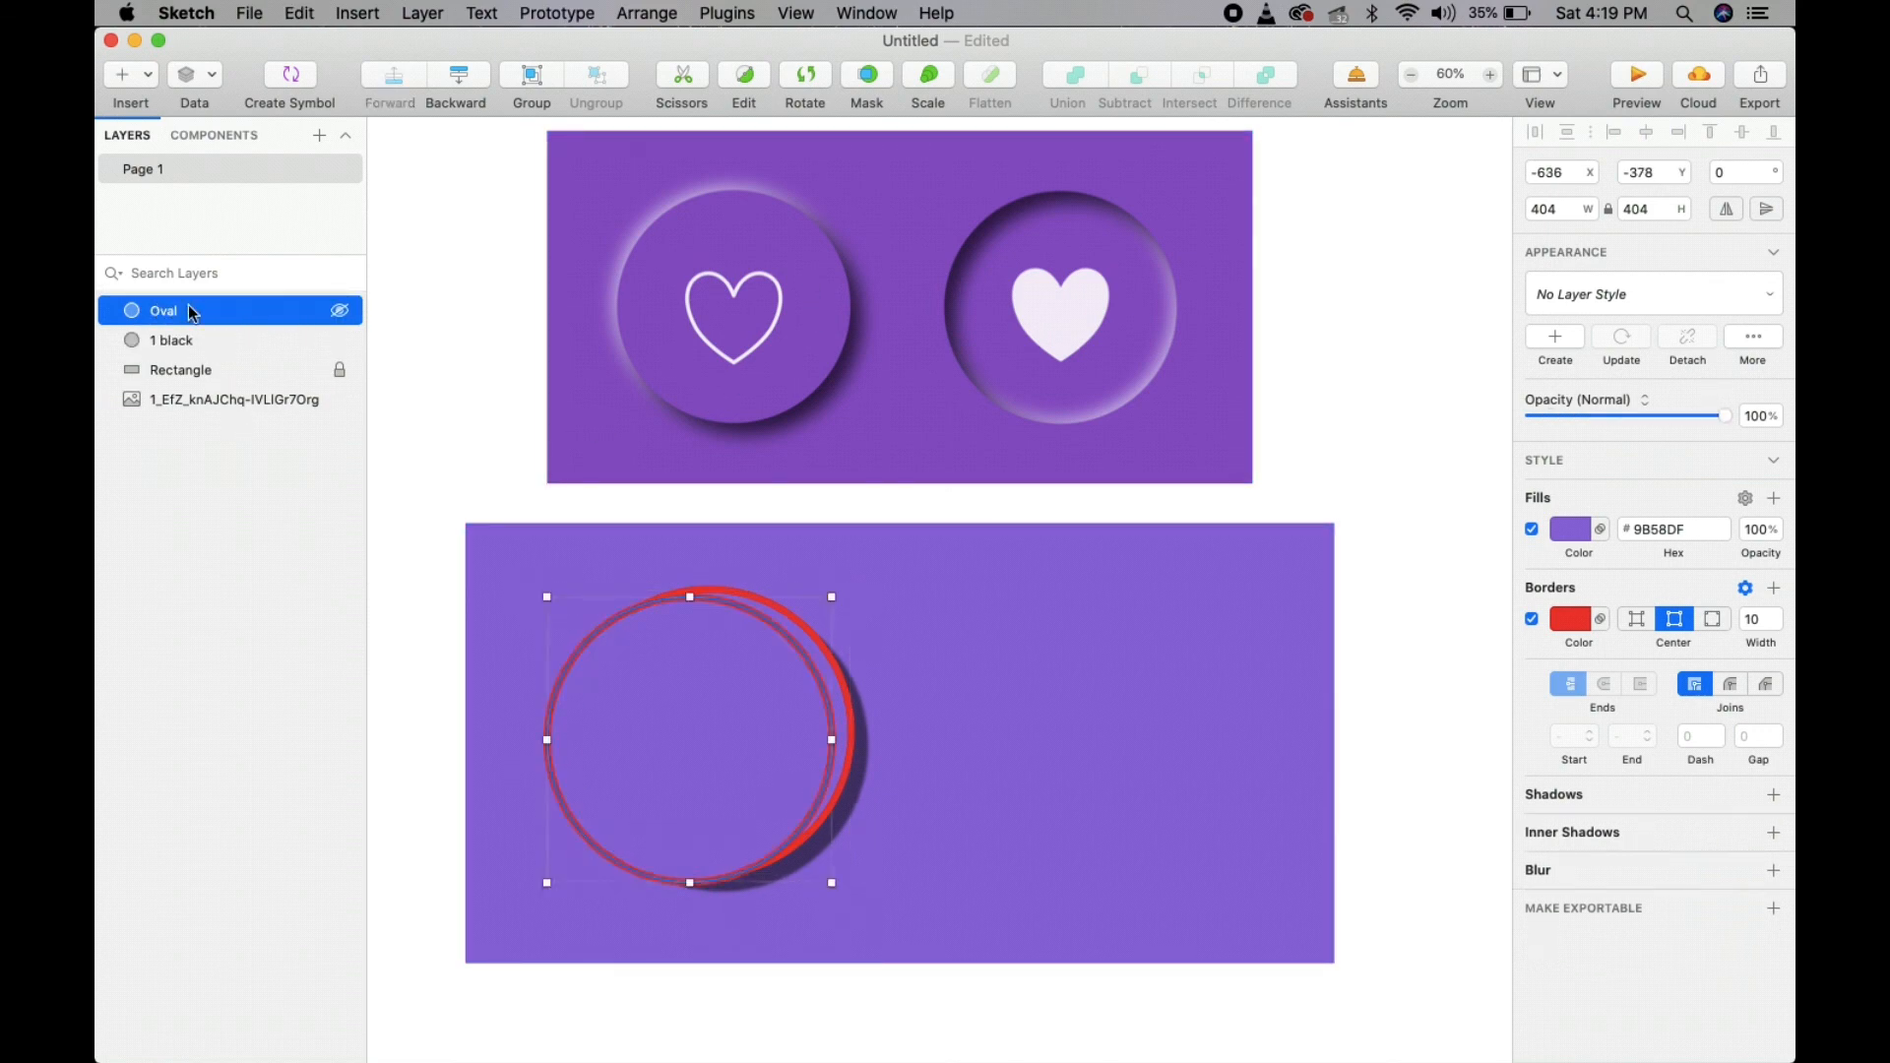
double_click(189, 309)
type("1 white")
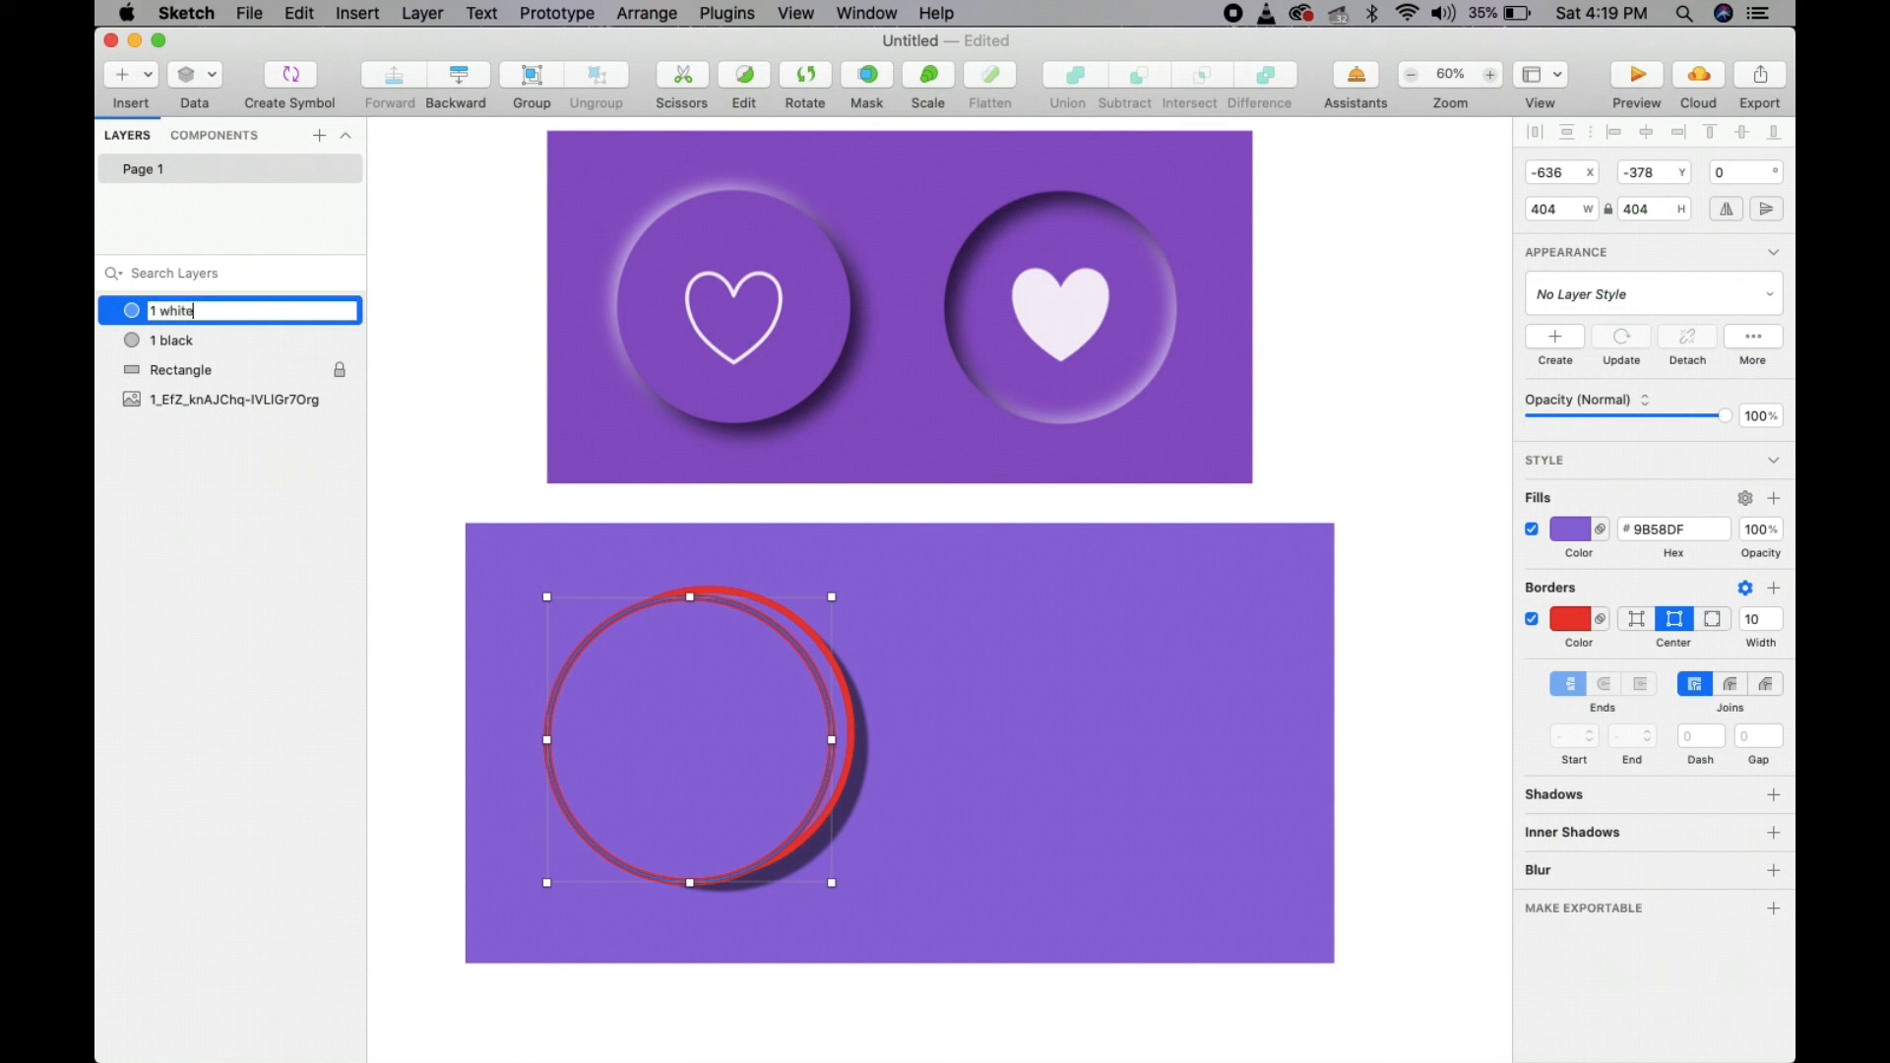
key("Return")
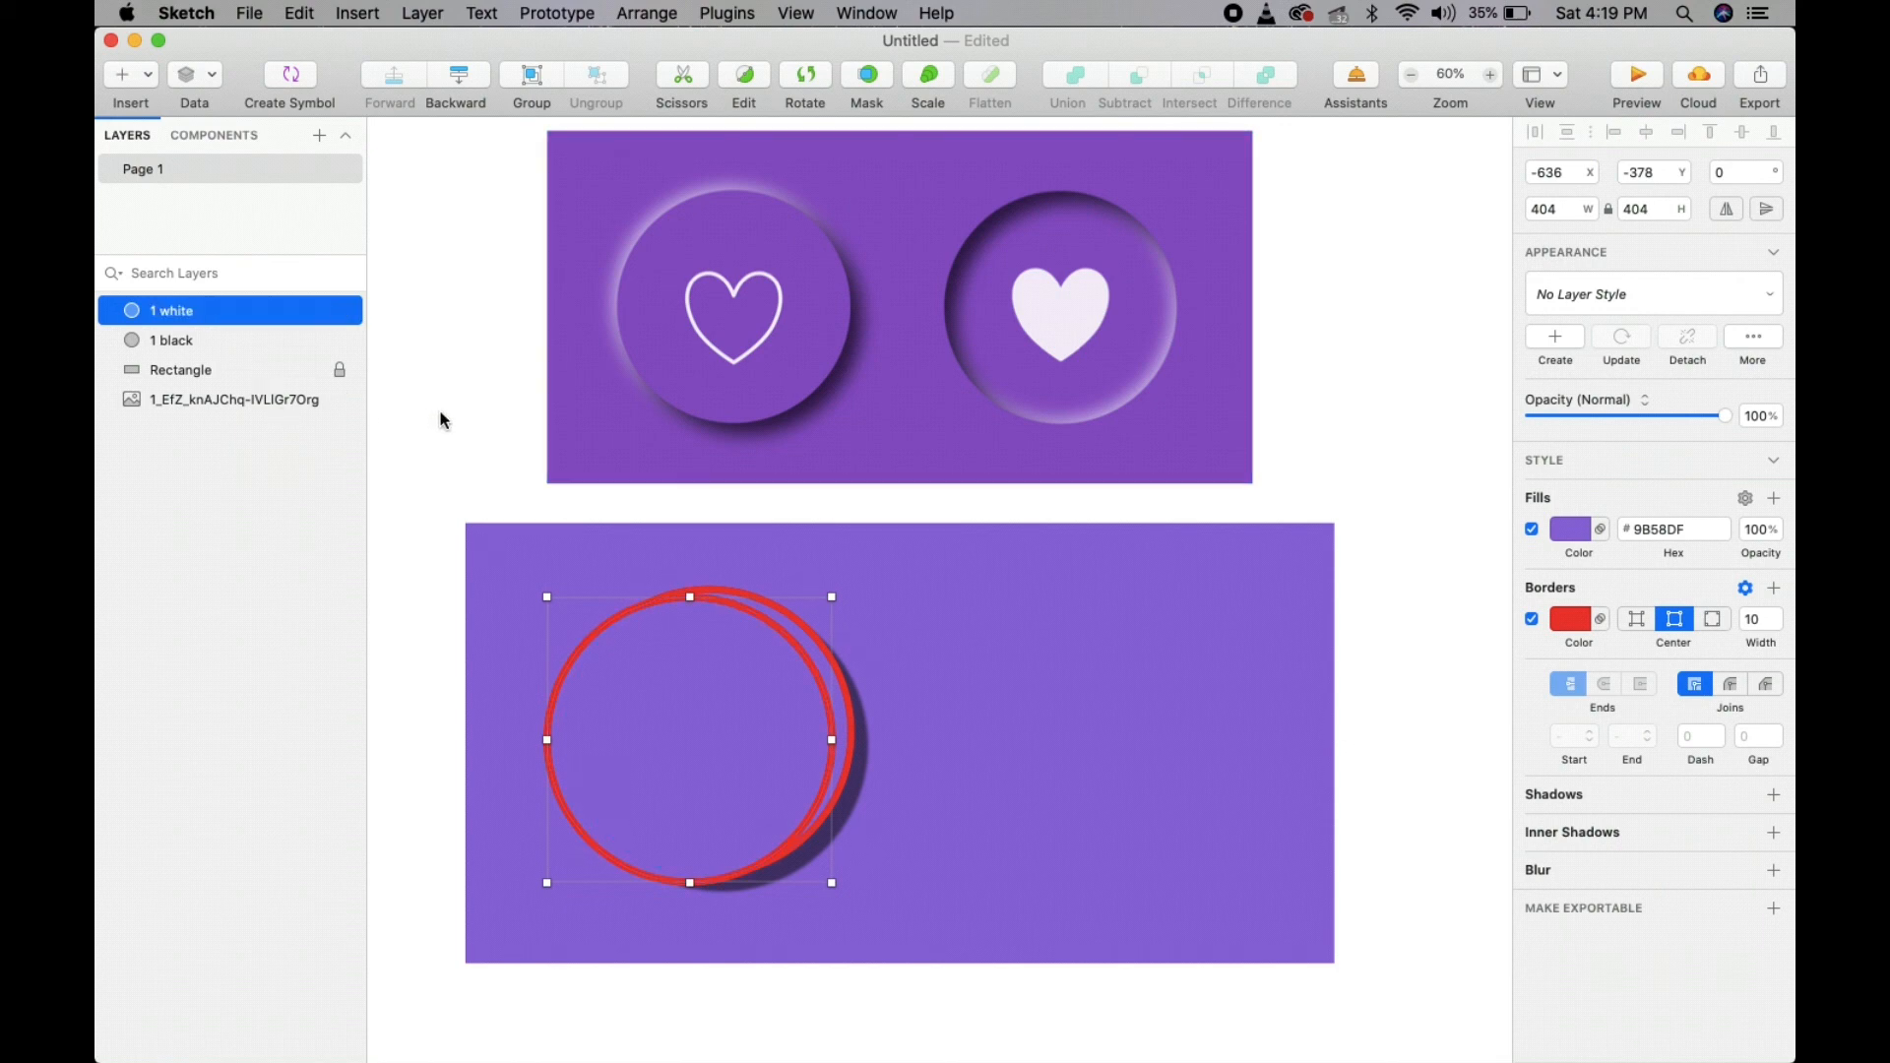
- Align the "1 white" and "1 black" circles exactly on top of each other at X -646, Y -378
left_click(288, 397)
left_click(1025, 798)
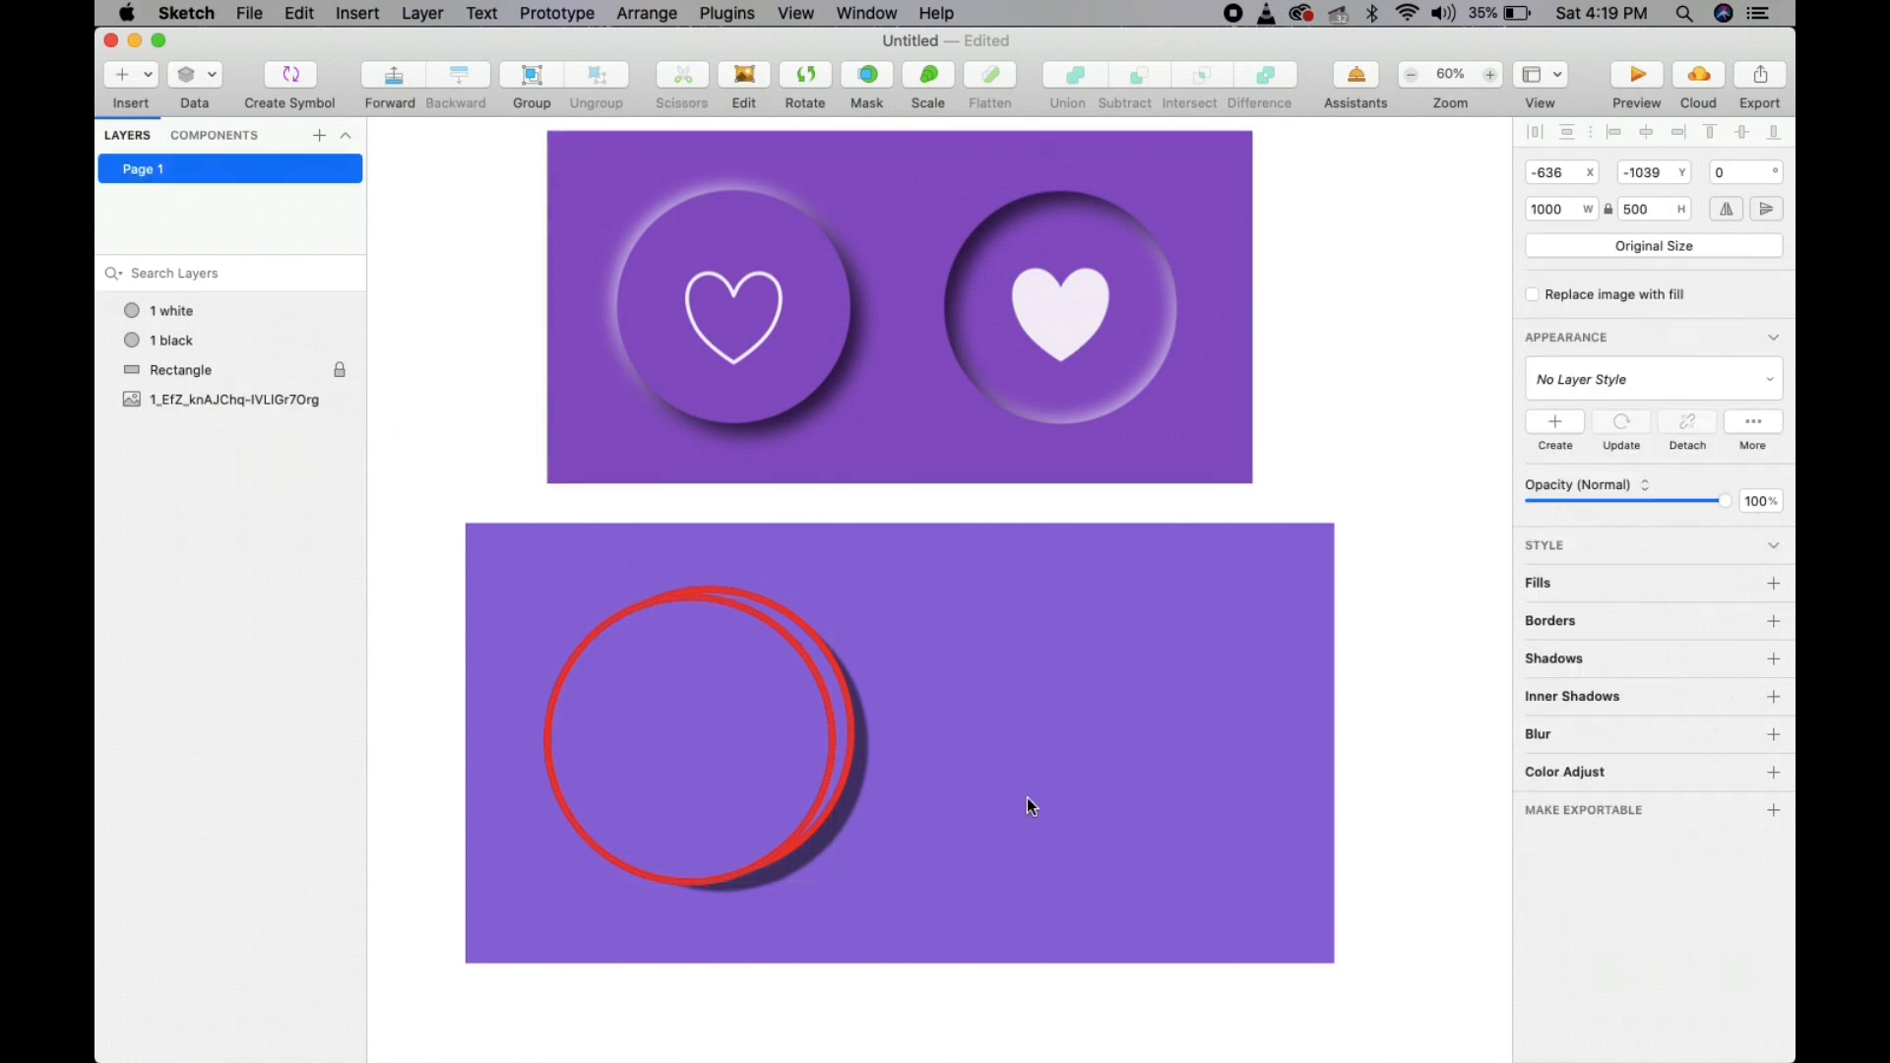
left_click(831, 679)
left_click_drag(824, 679, 777, 676)
left_click(963, 670)
left_click(981, 630)
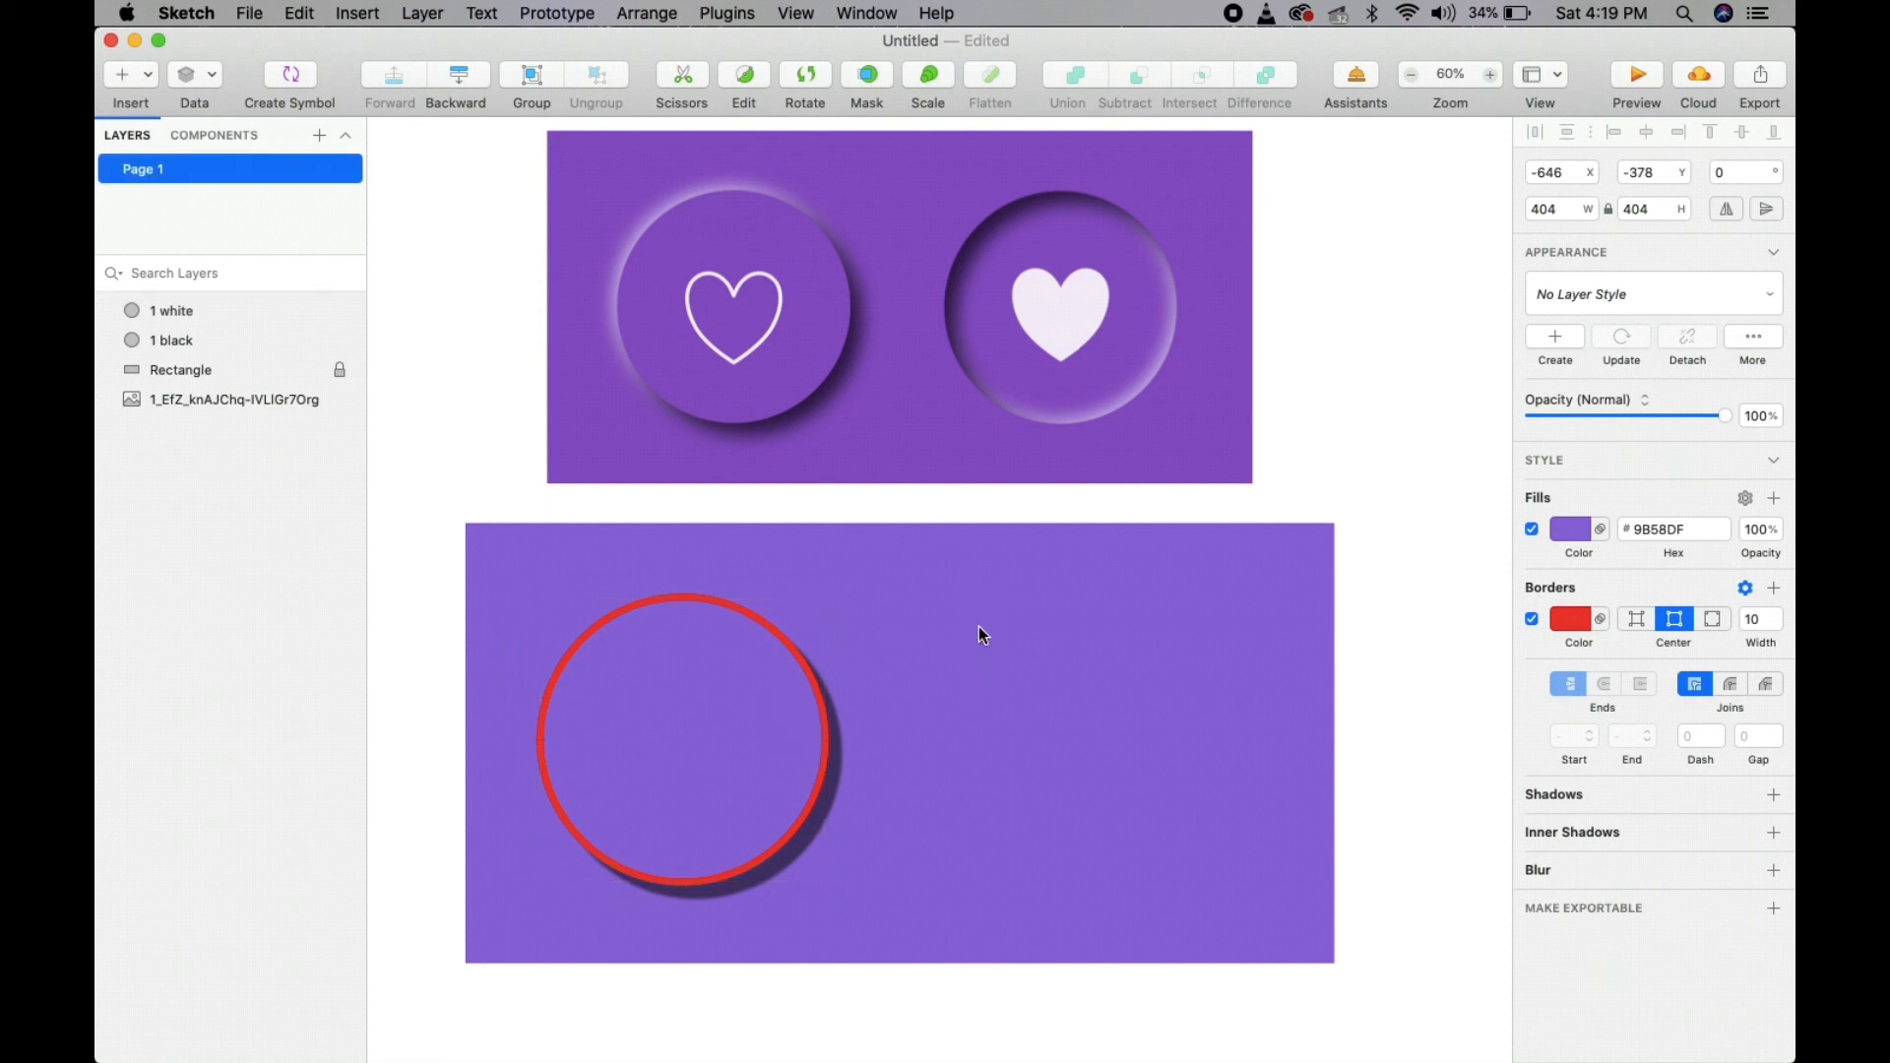
- Set the shadow offset of the "1 black" circle to X 20, Y 20
scroll(925, 675, "up", 3)
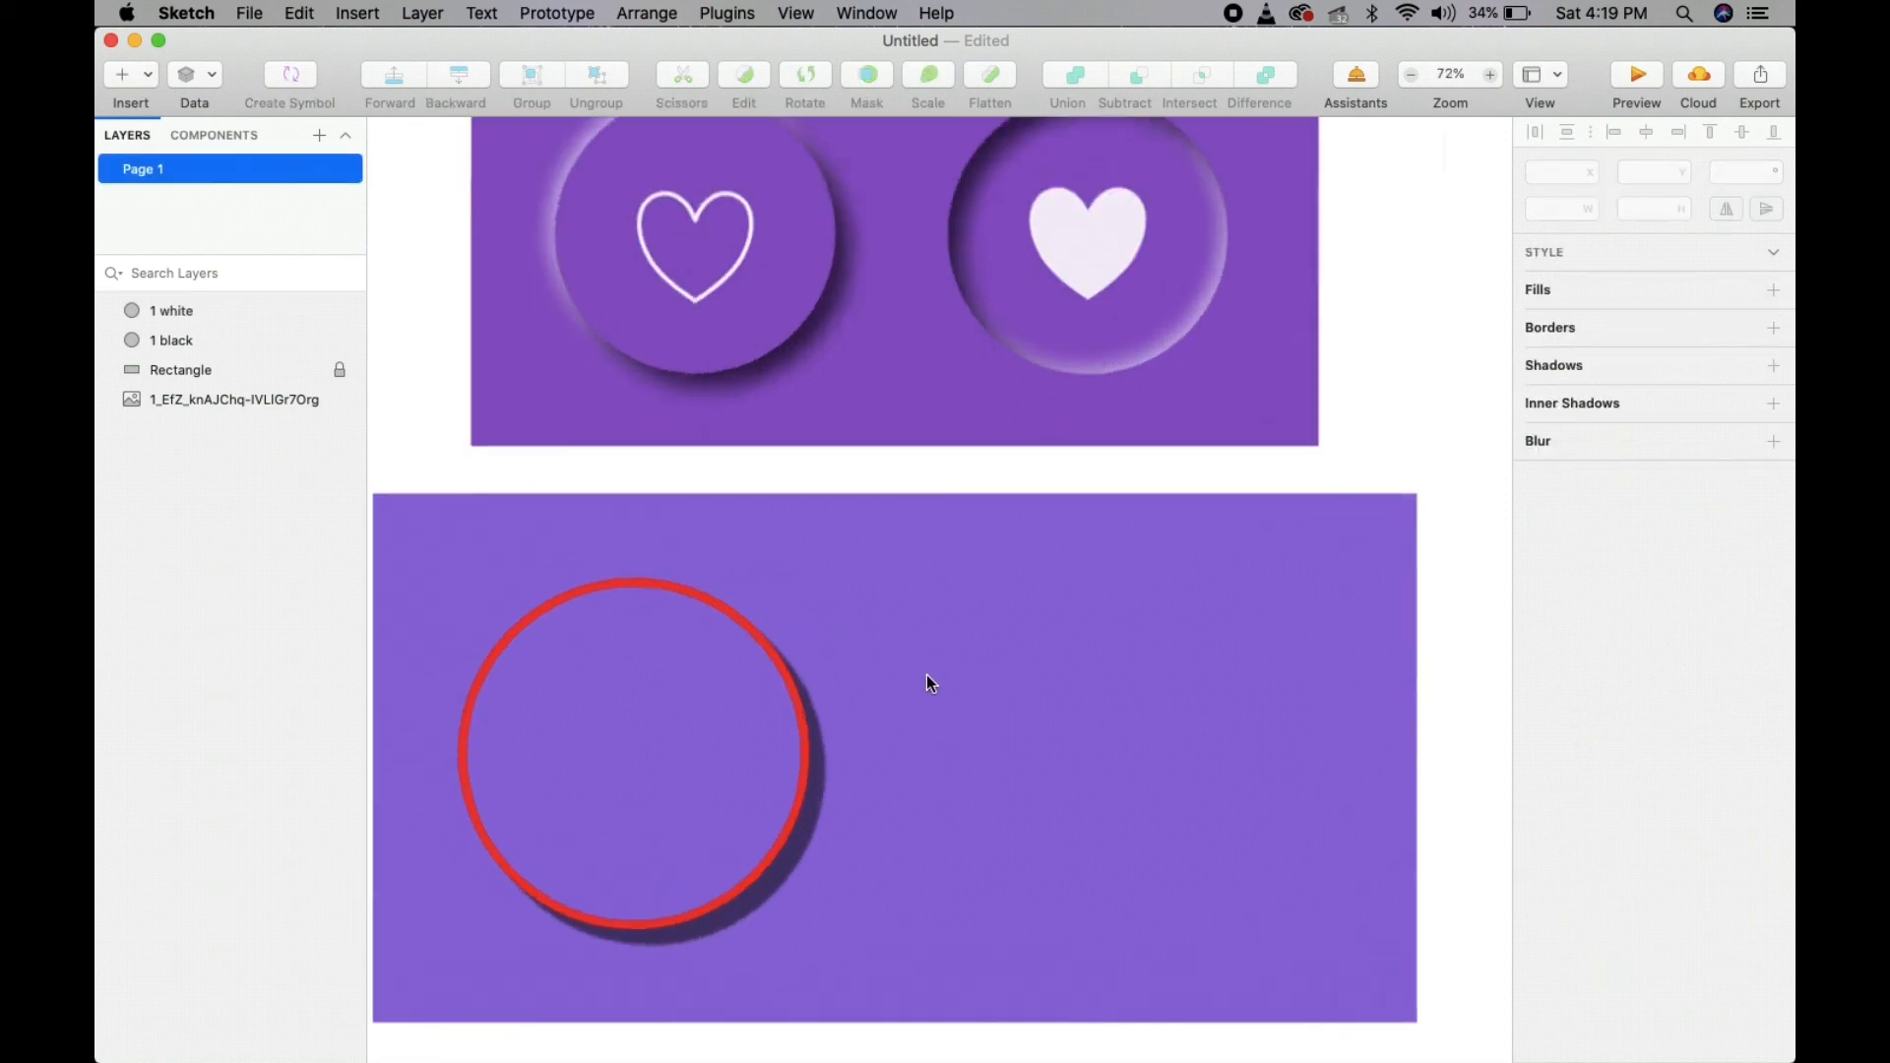
left_click_drag(854, 613, 957, 524)
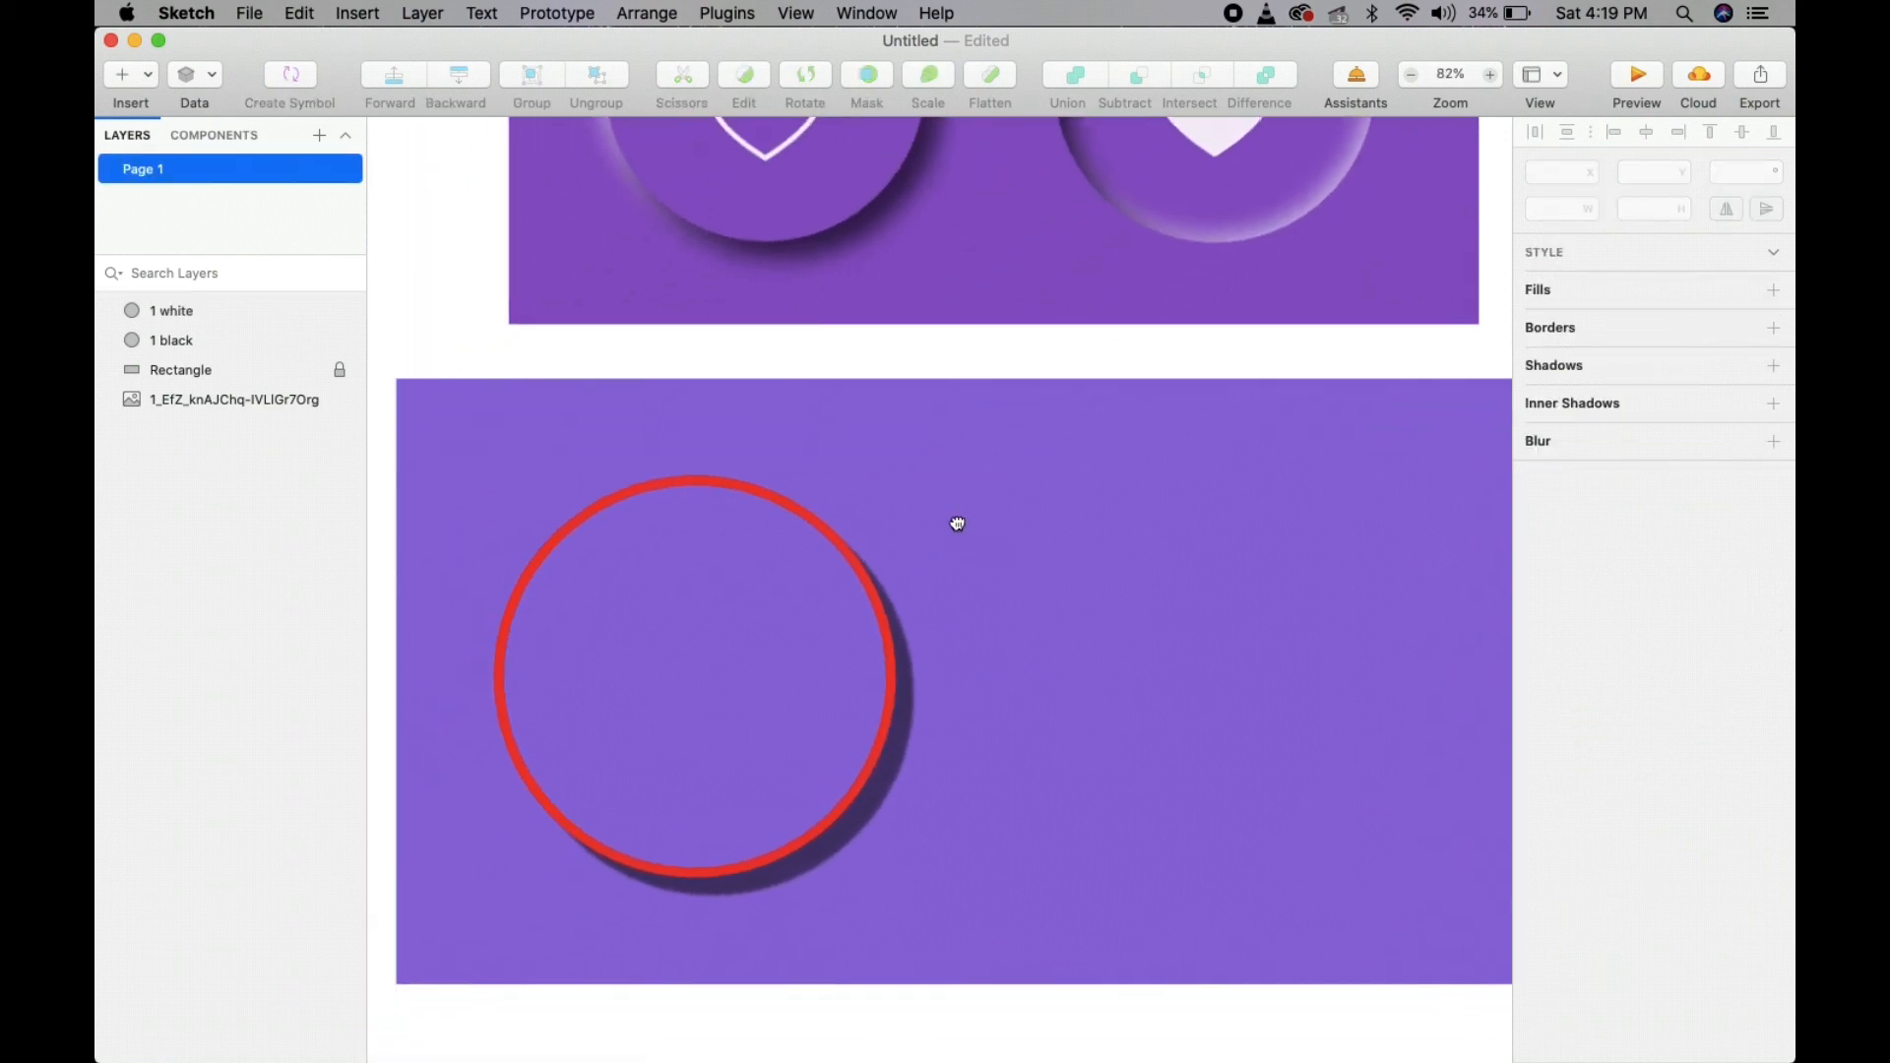
left_click(194, 342)
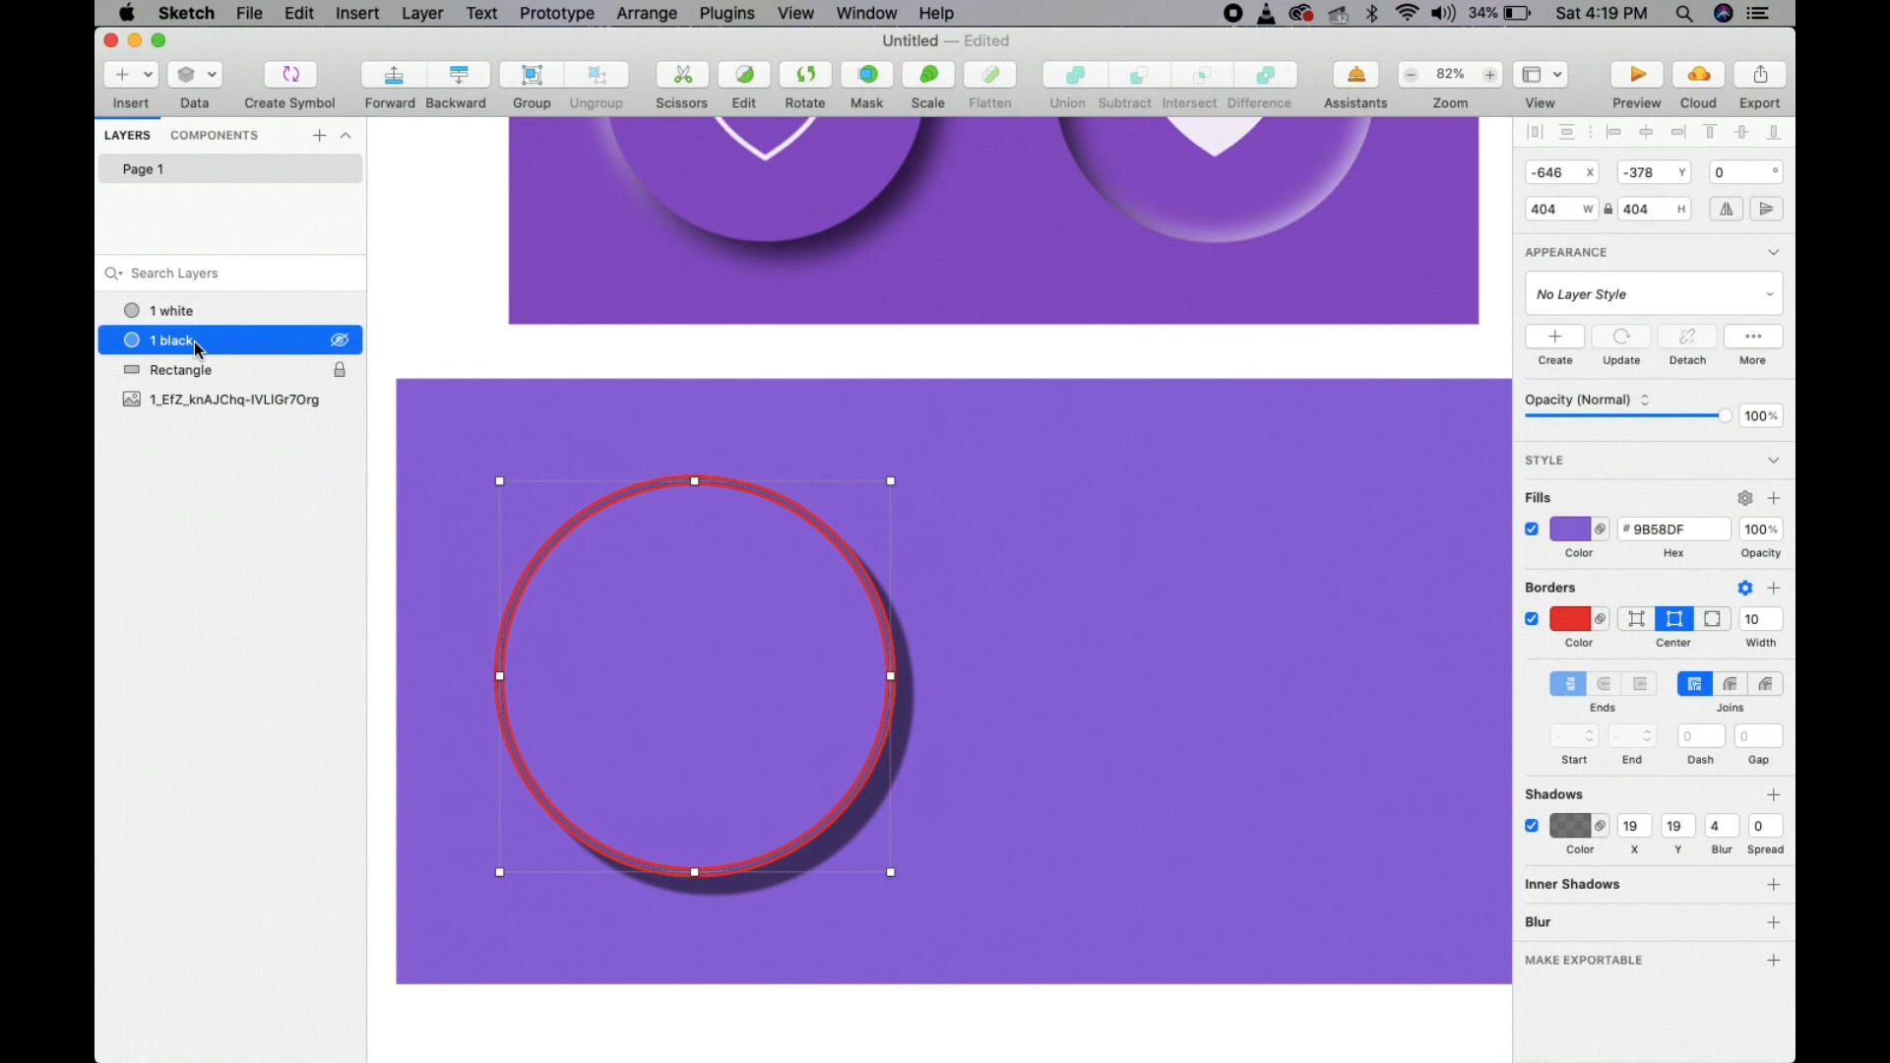
left_click(1635, 828)
type("20")
key("Tab")
type("20")
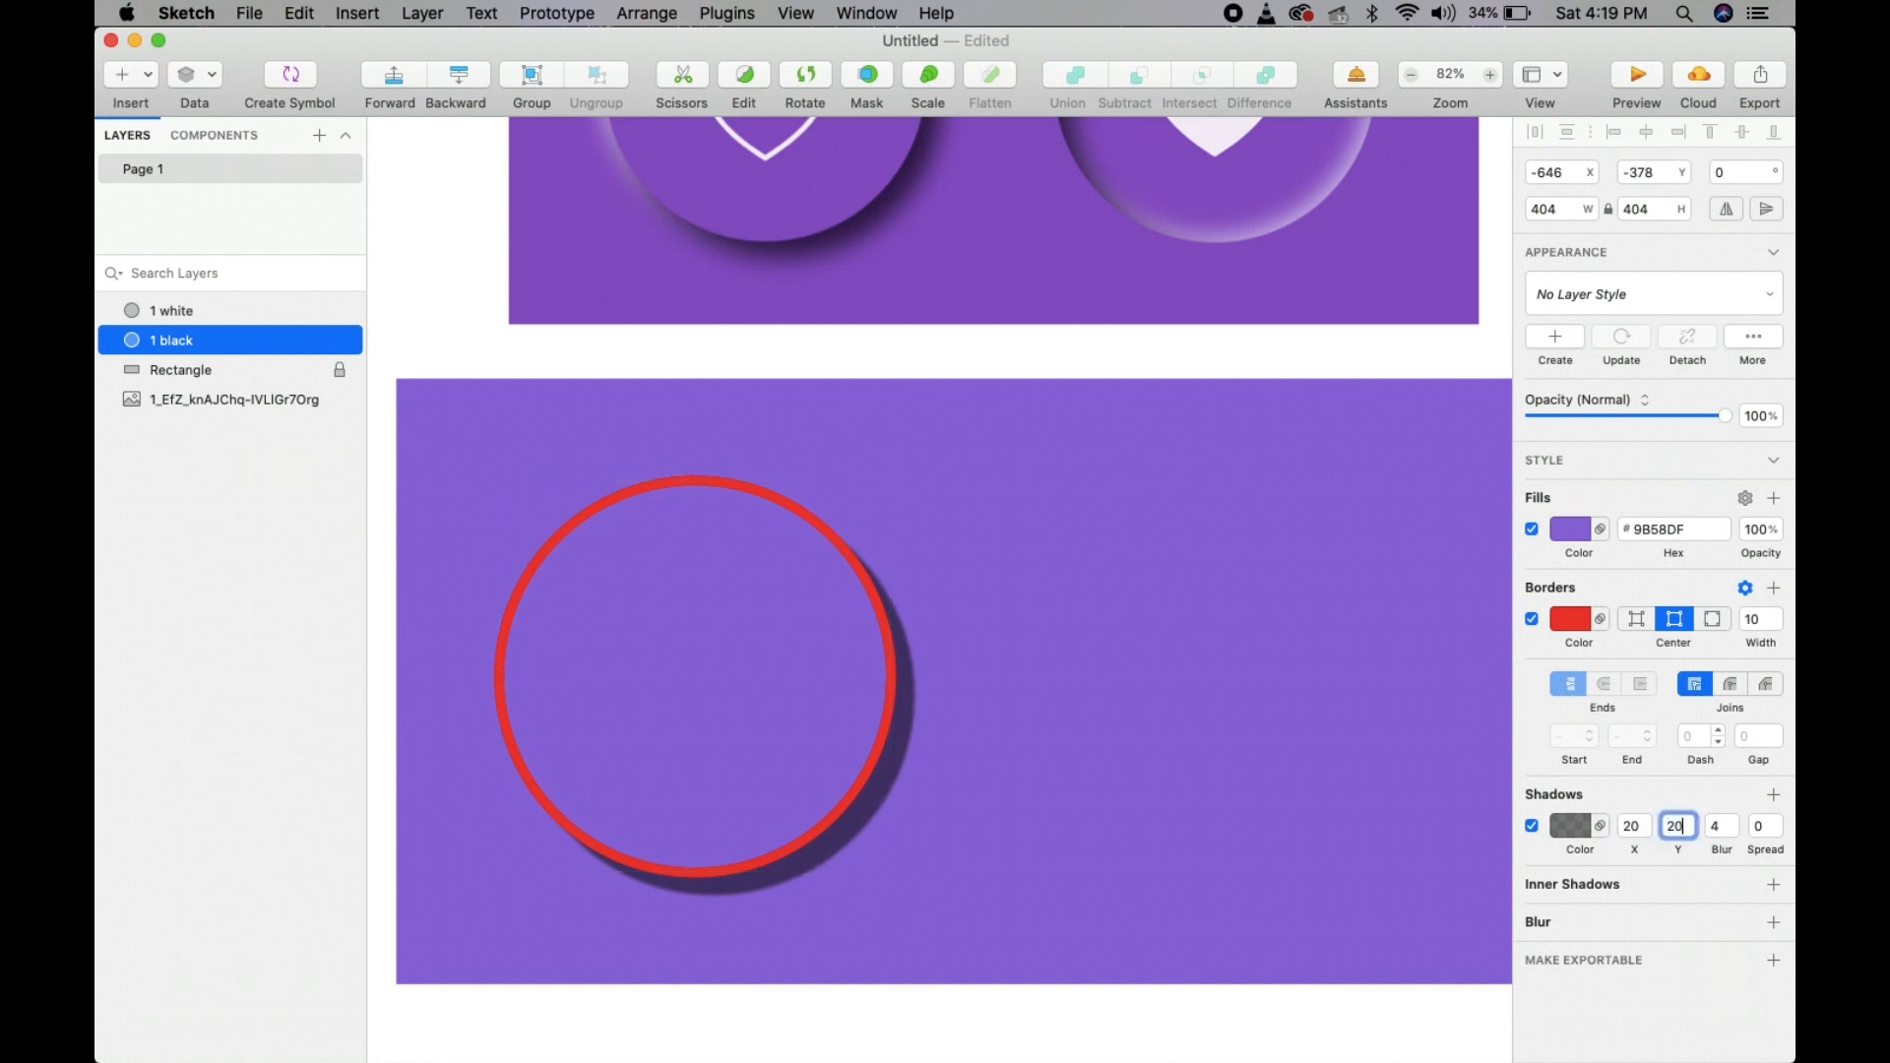
- Set the shadow of the "1 black" circle to a blur of 30 and a spread of 10
key("Tab")
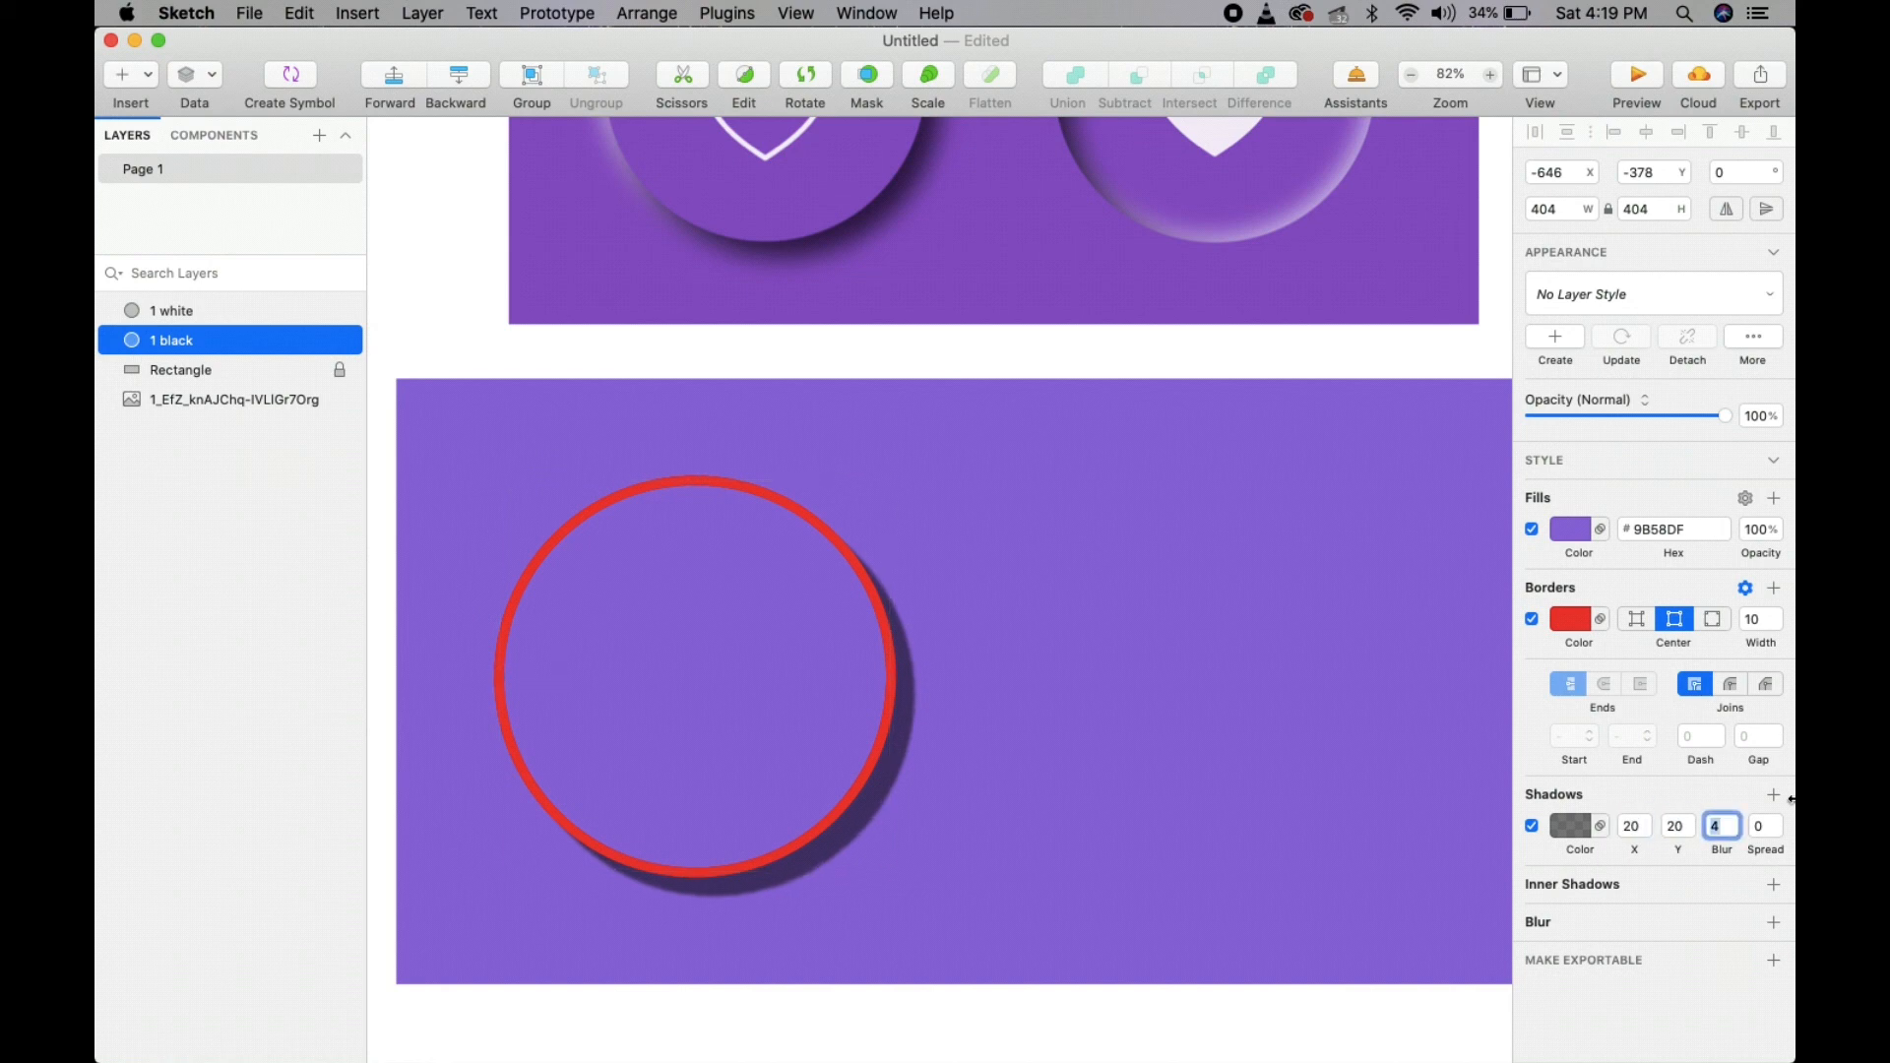
left_click_drag(1712, 849, 1739, 851)
left_click(1715, 826)
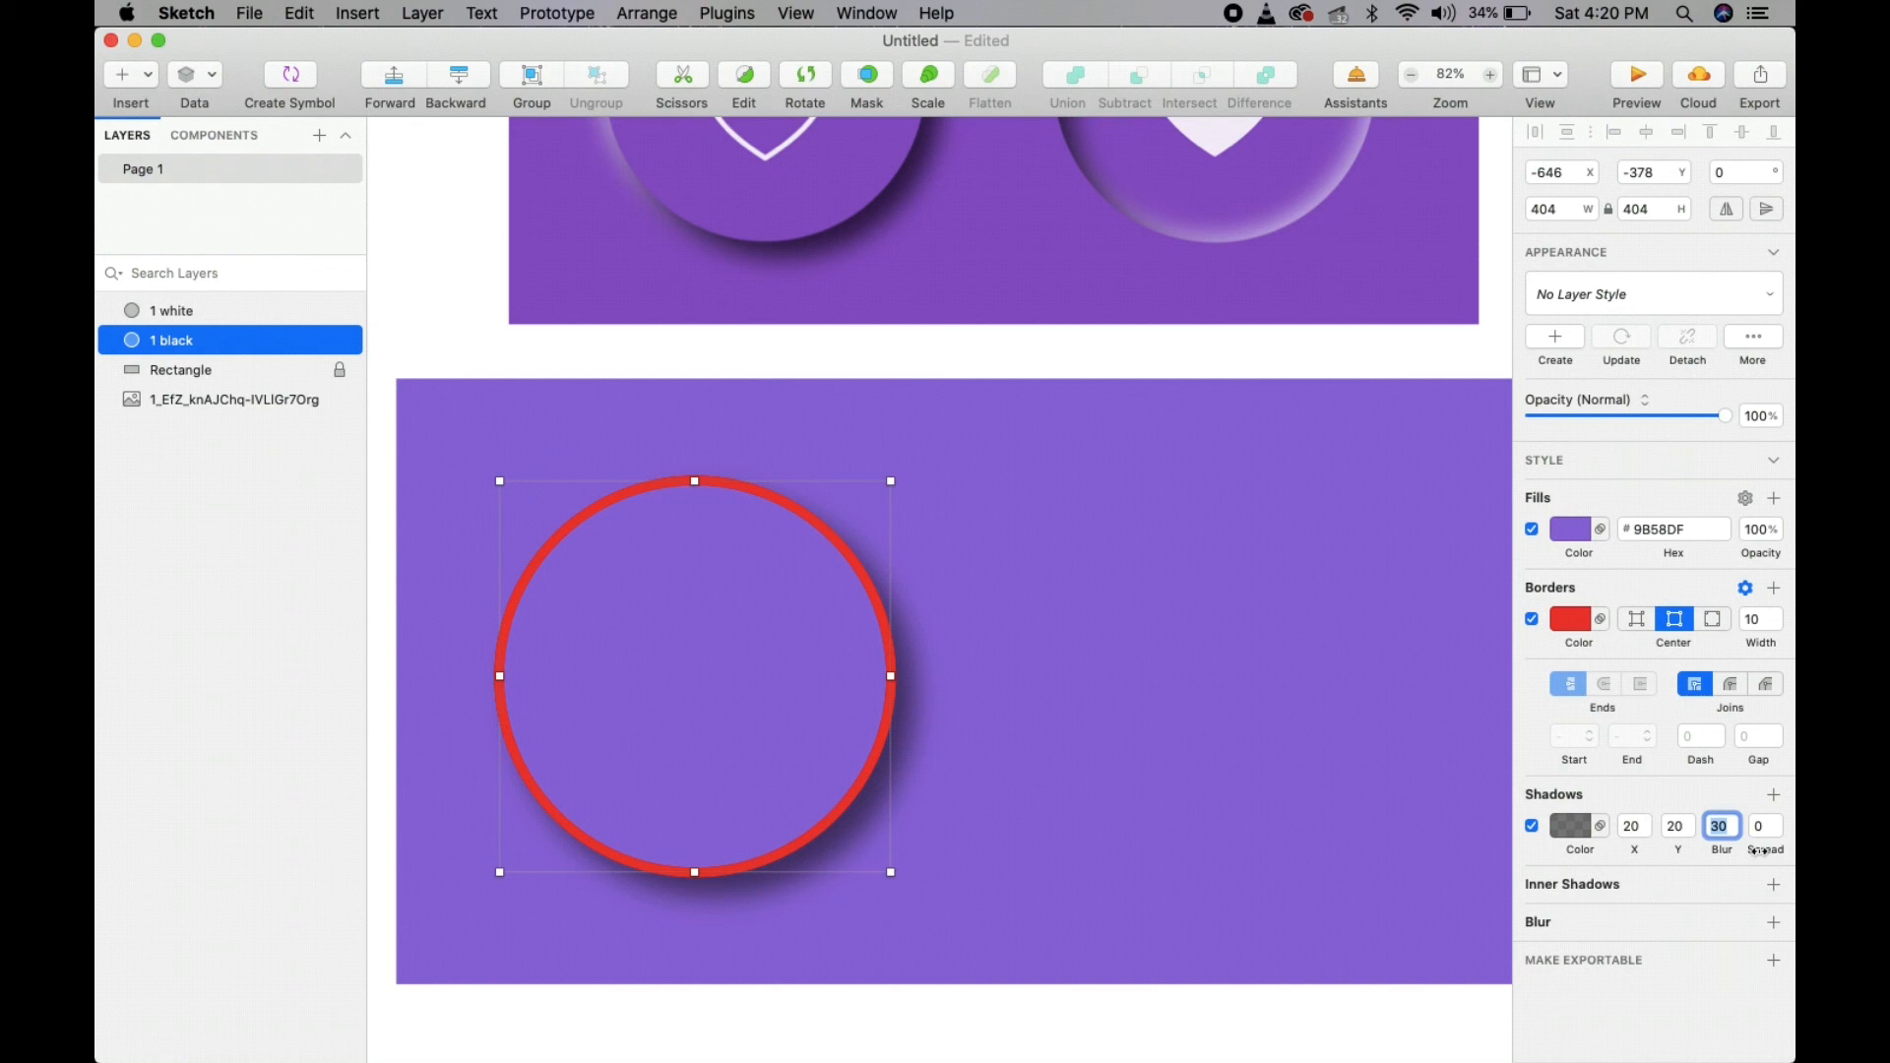
left_click_drag(1760, 853, 1767, 852)
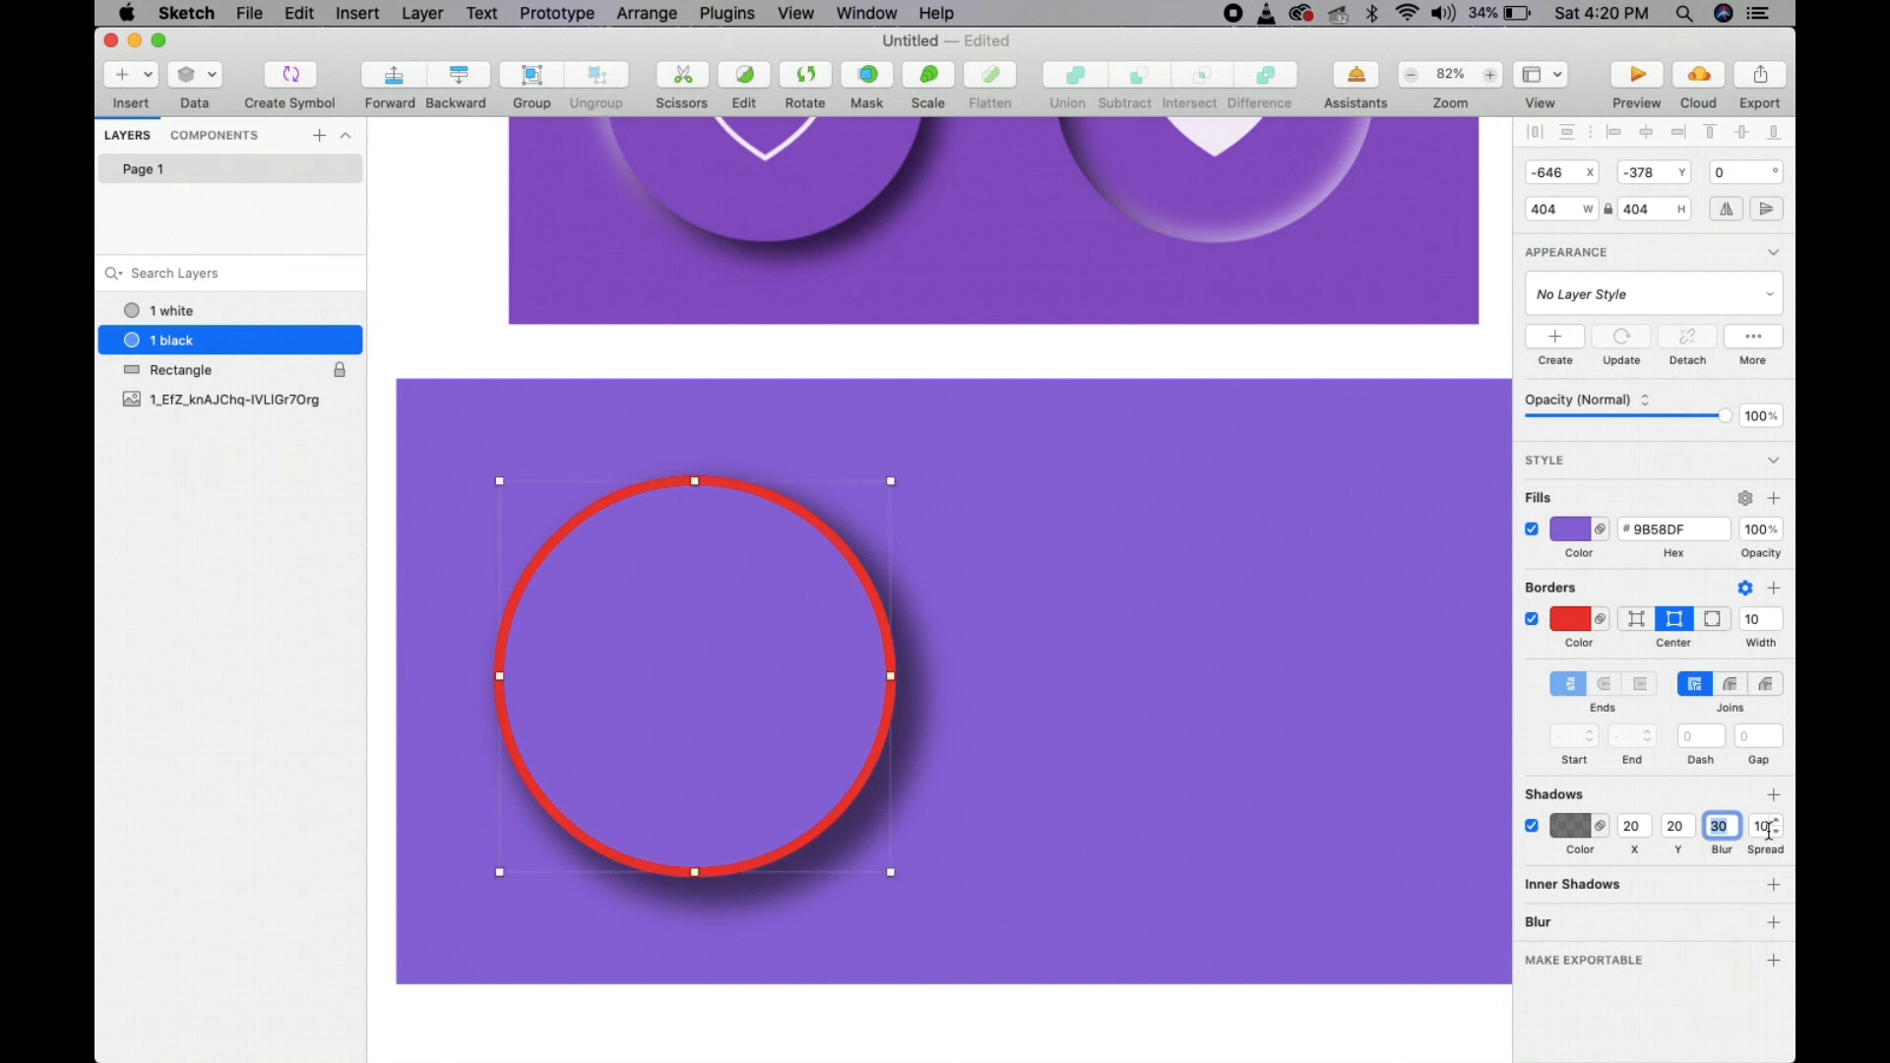
left_click(1063, 569)
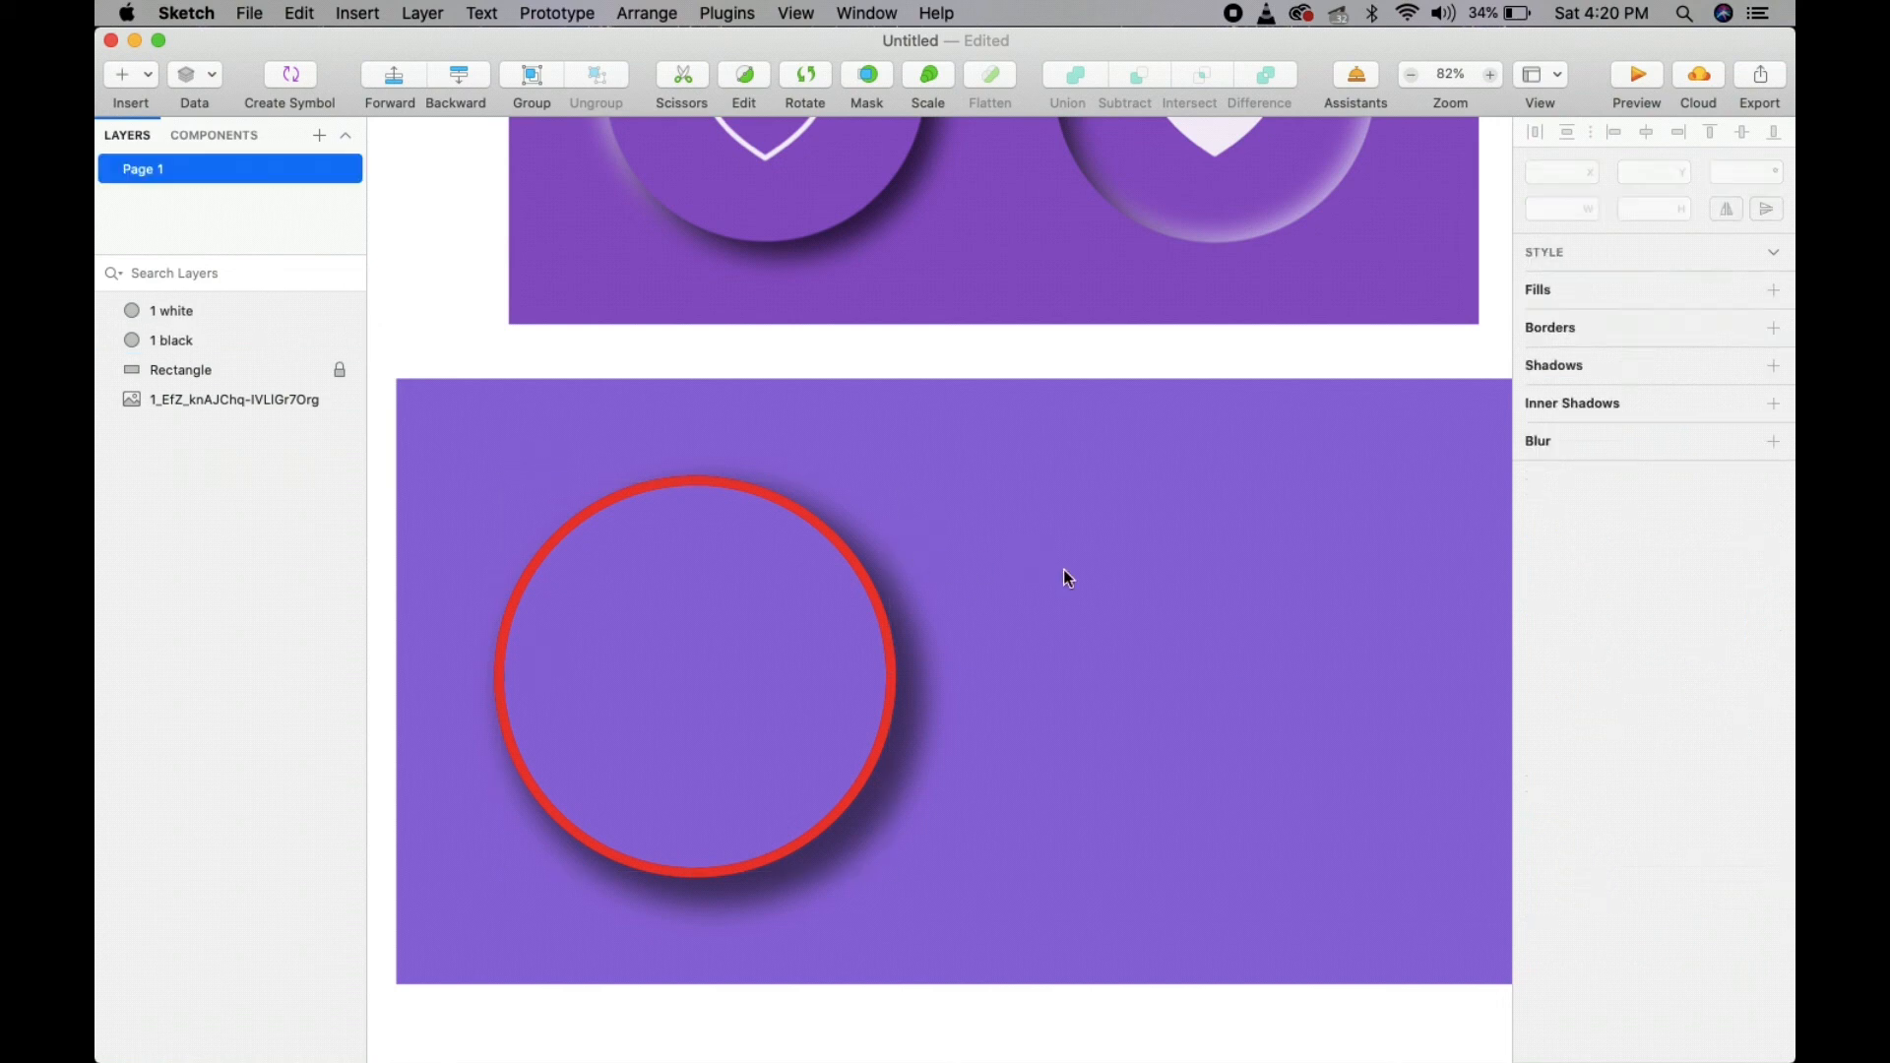
- Add a shadow to the "1 white" circle and look over the highlights in the reference image
left_click(174, 313)
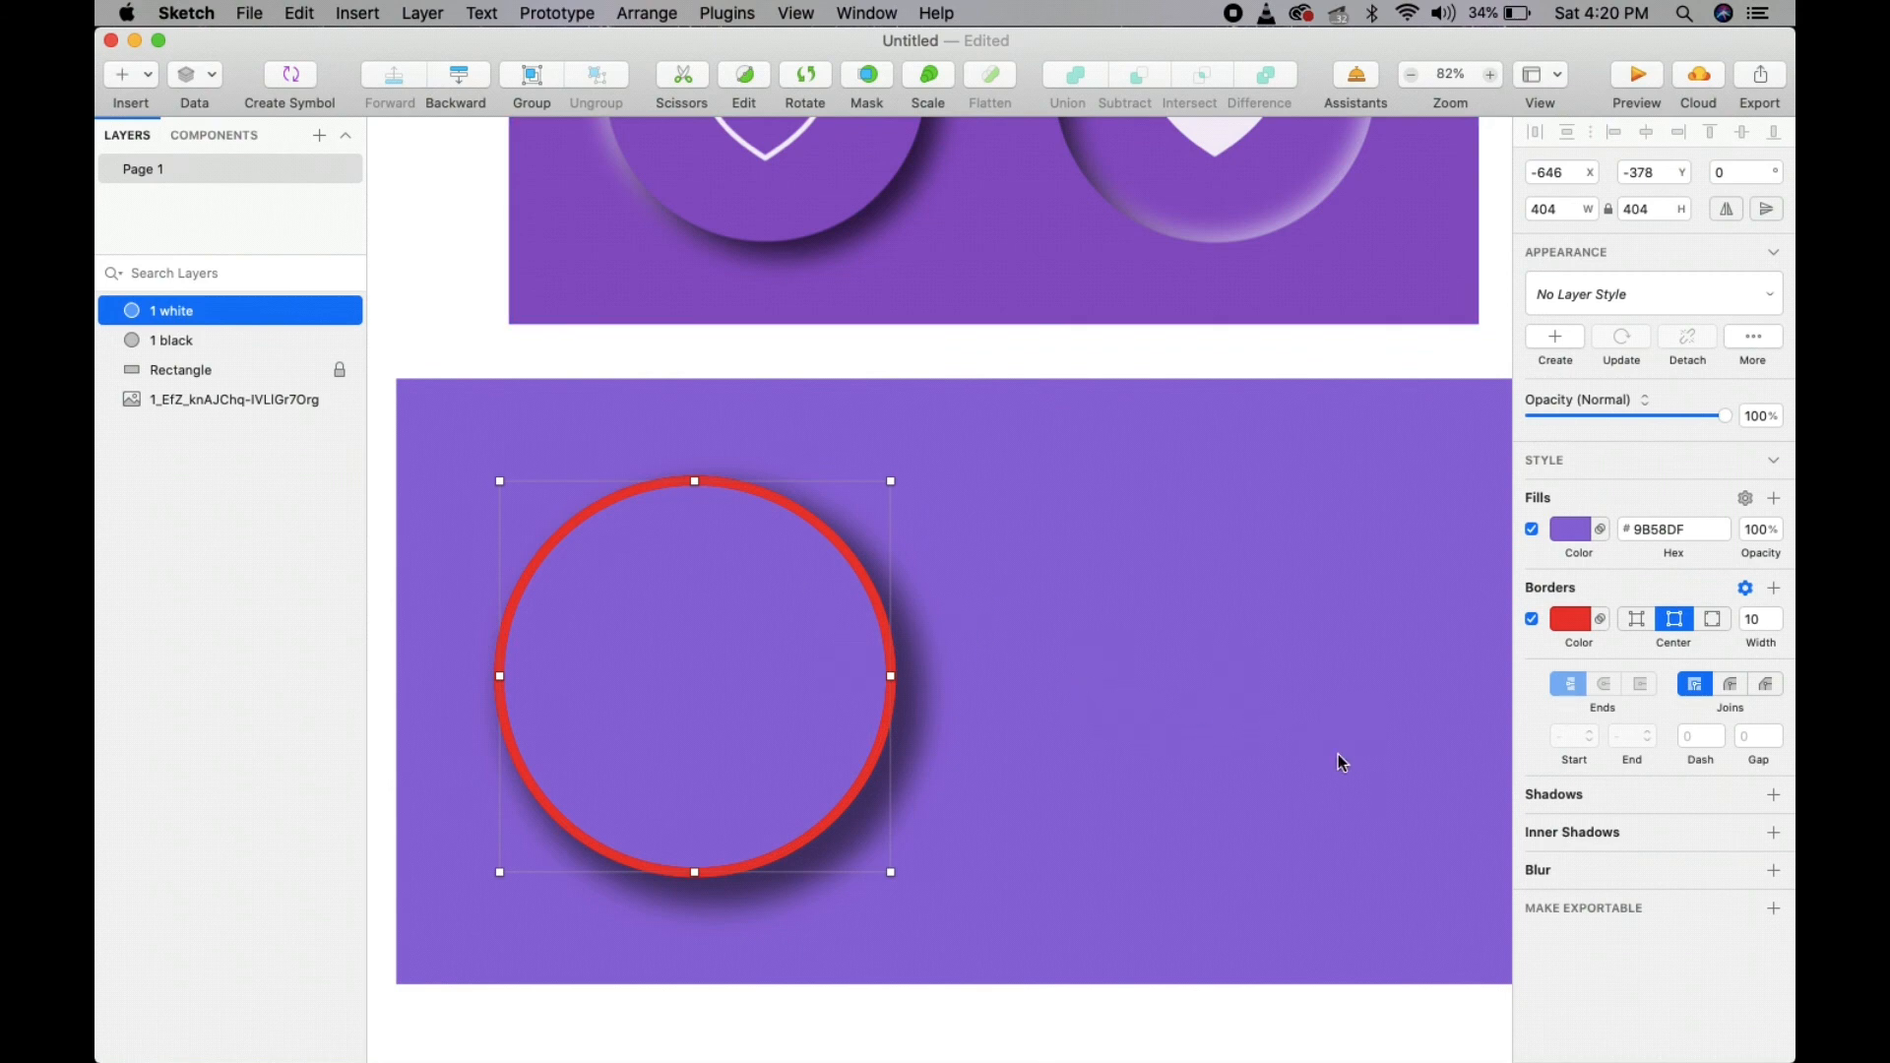
left_click(1771, 796)
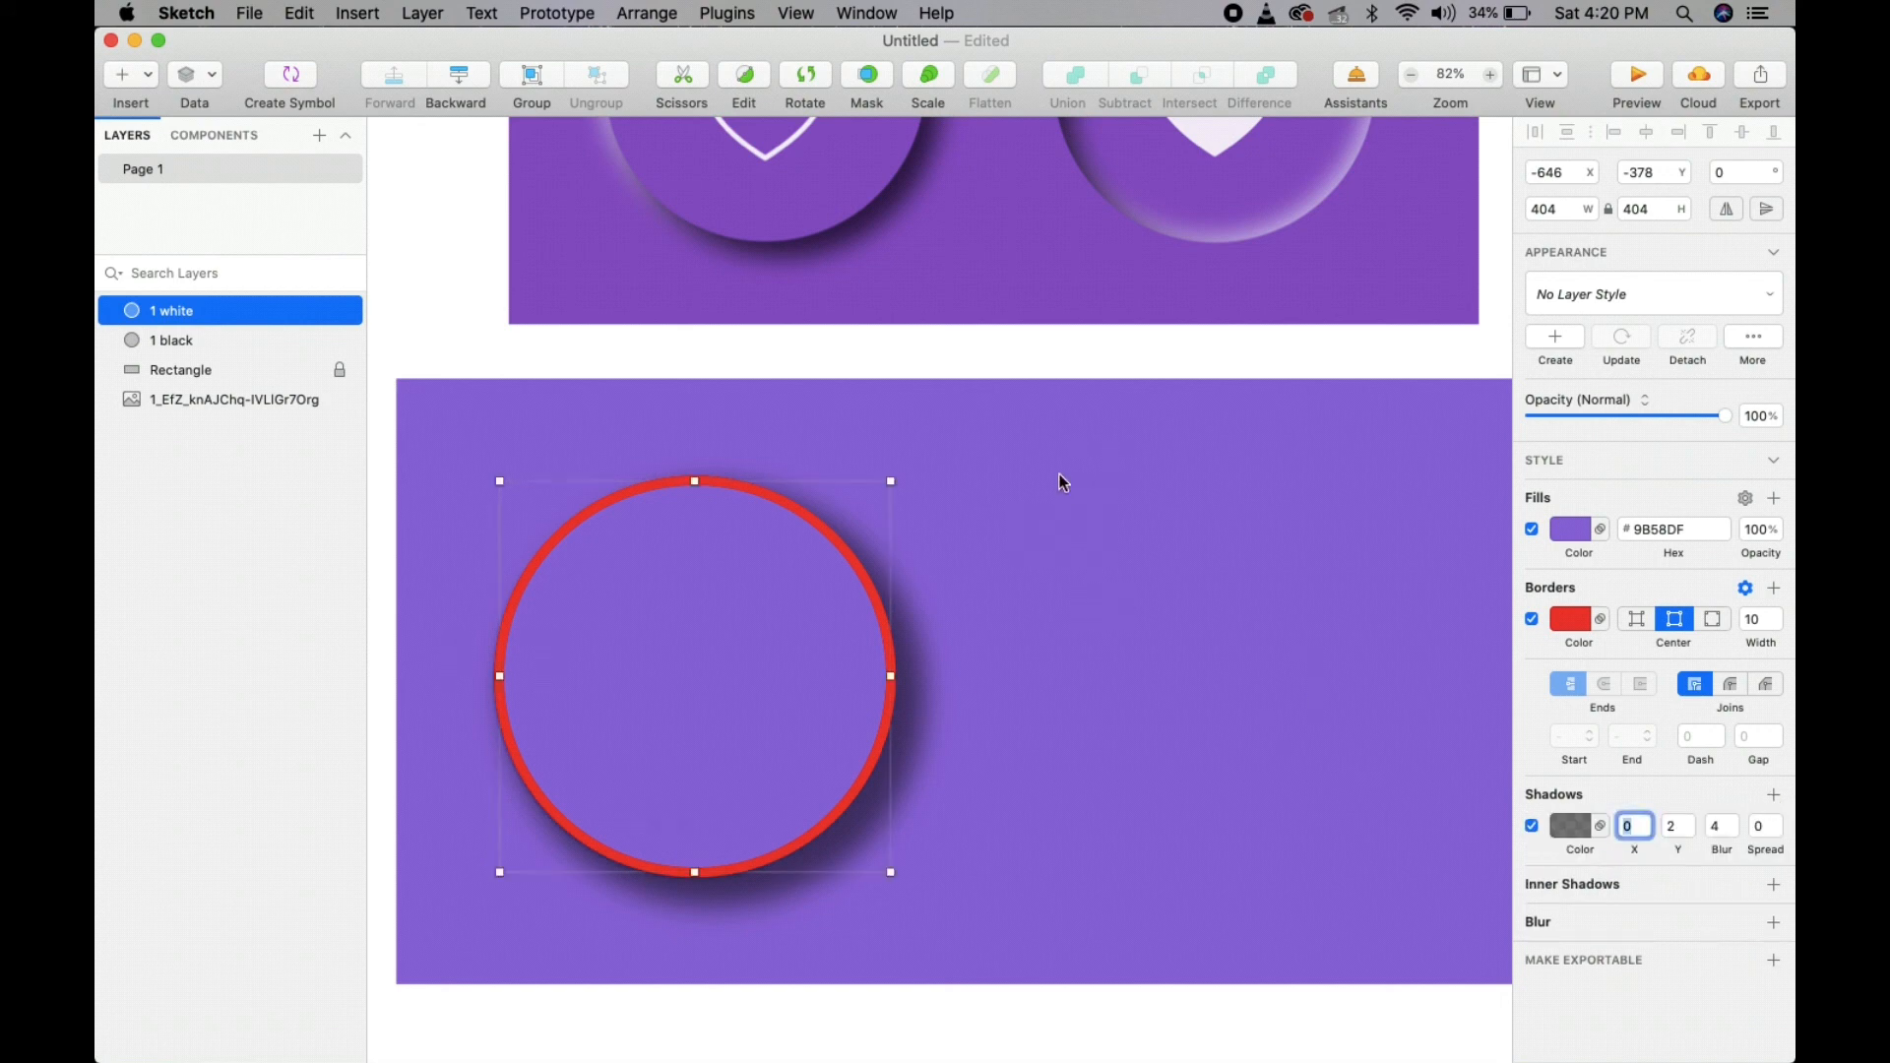
left_click_drag(1059, 475, 1050, 675)
left_click_drag(1051, 453, 1051, 642)
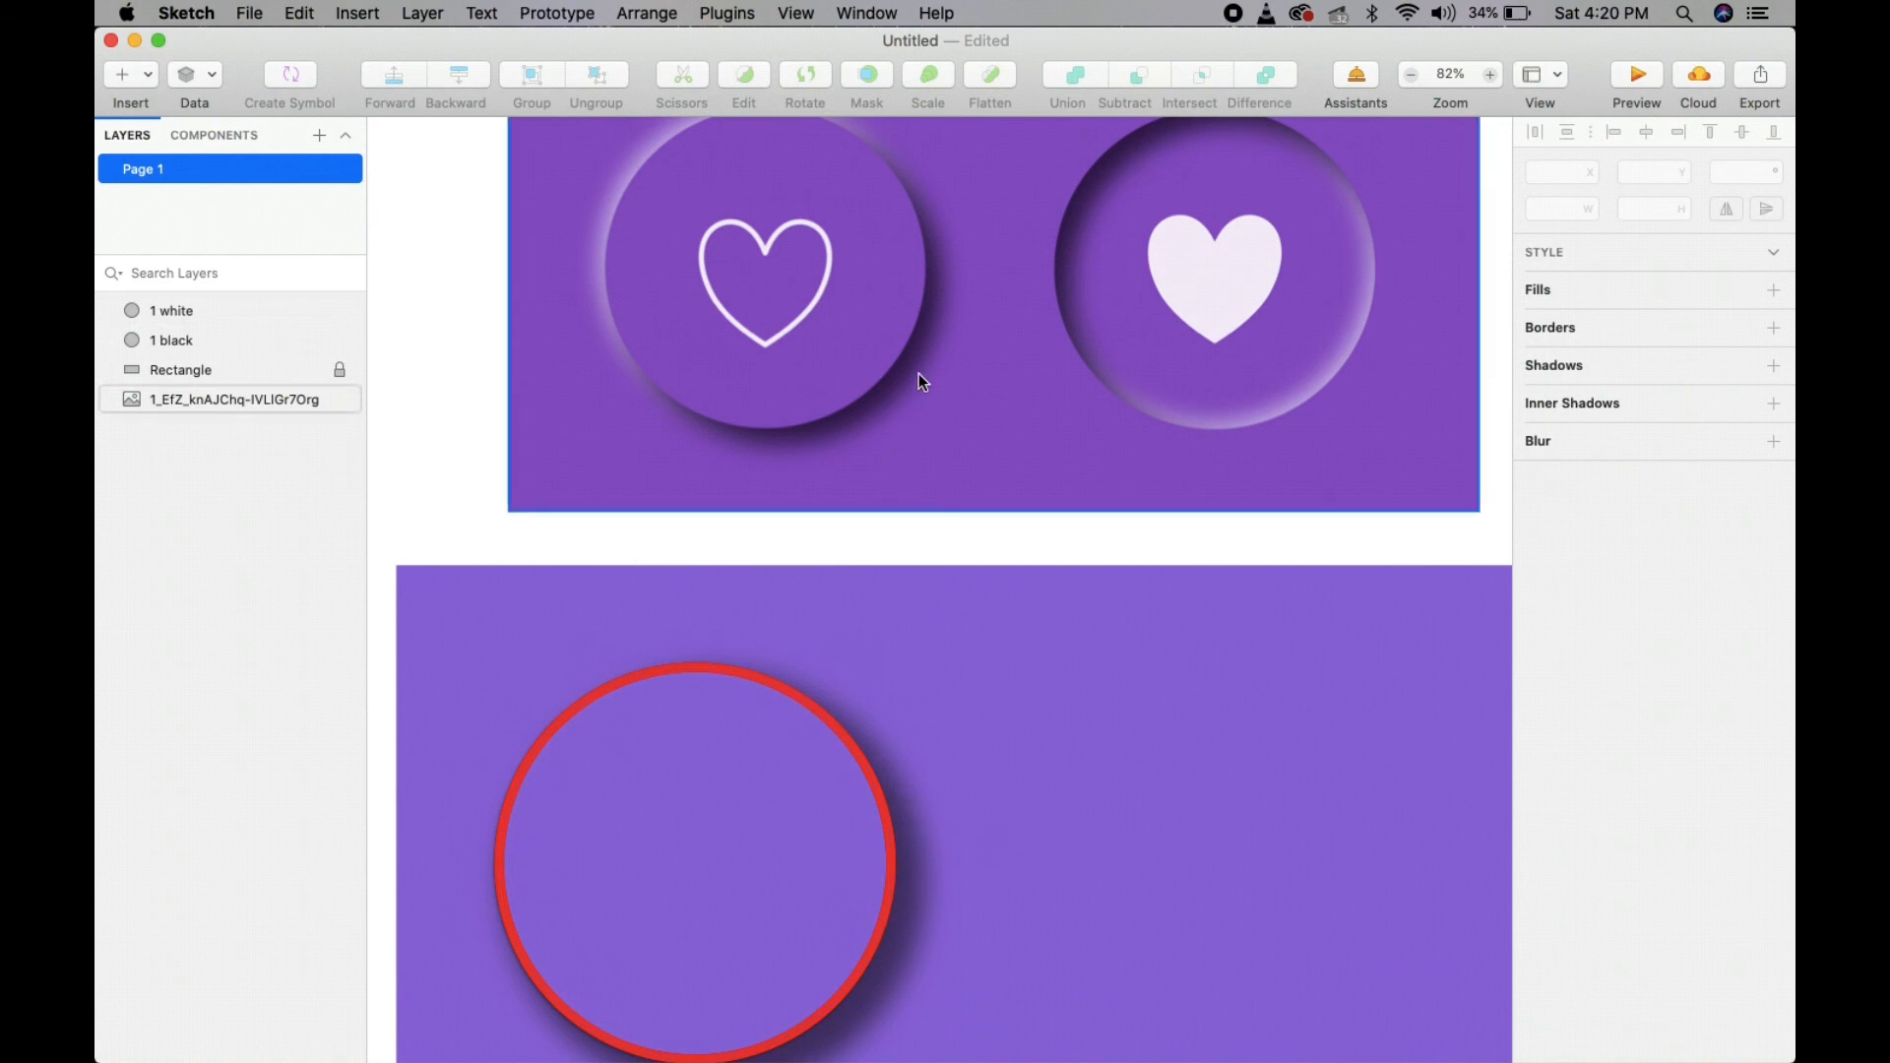
left_click_drag(1334, 954, 1188, 548)
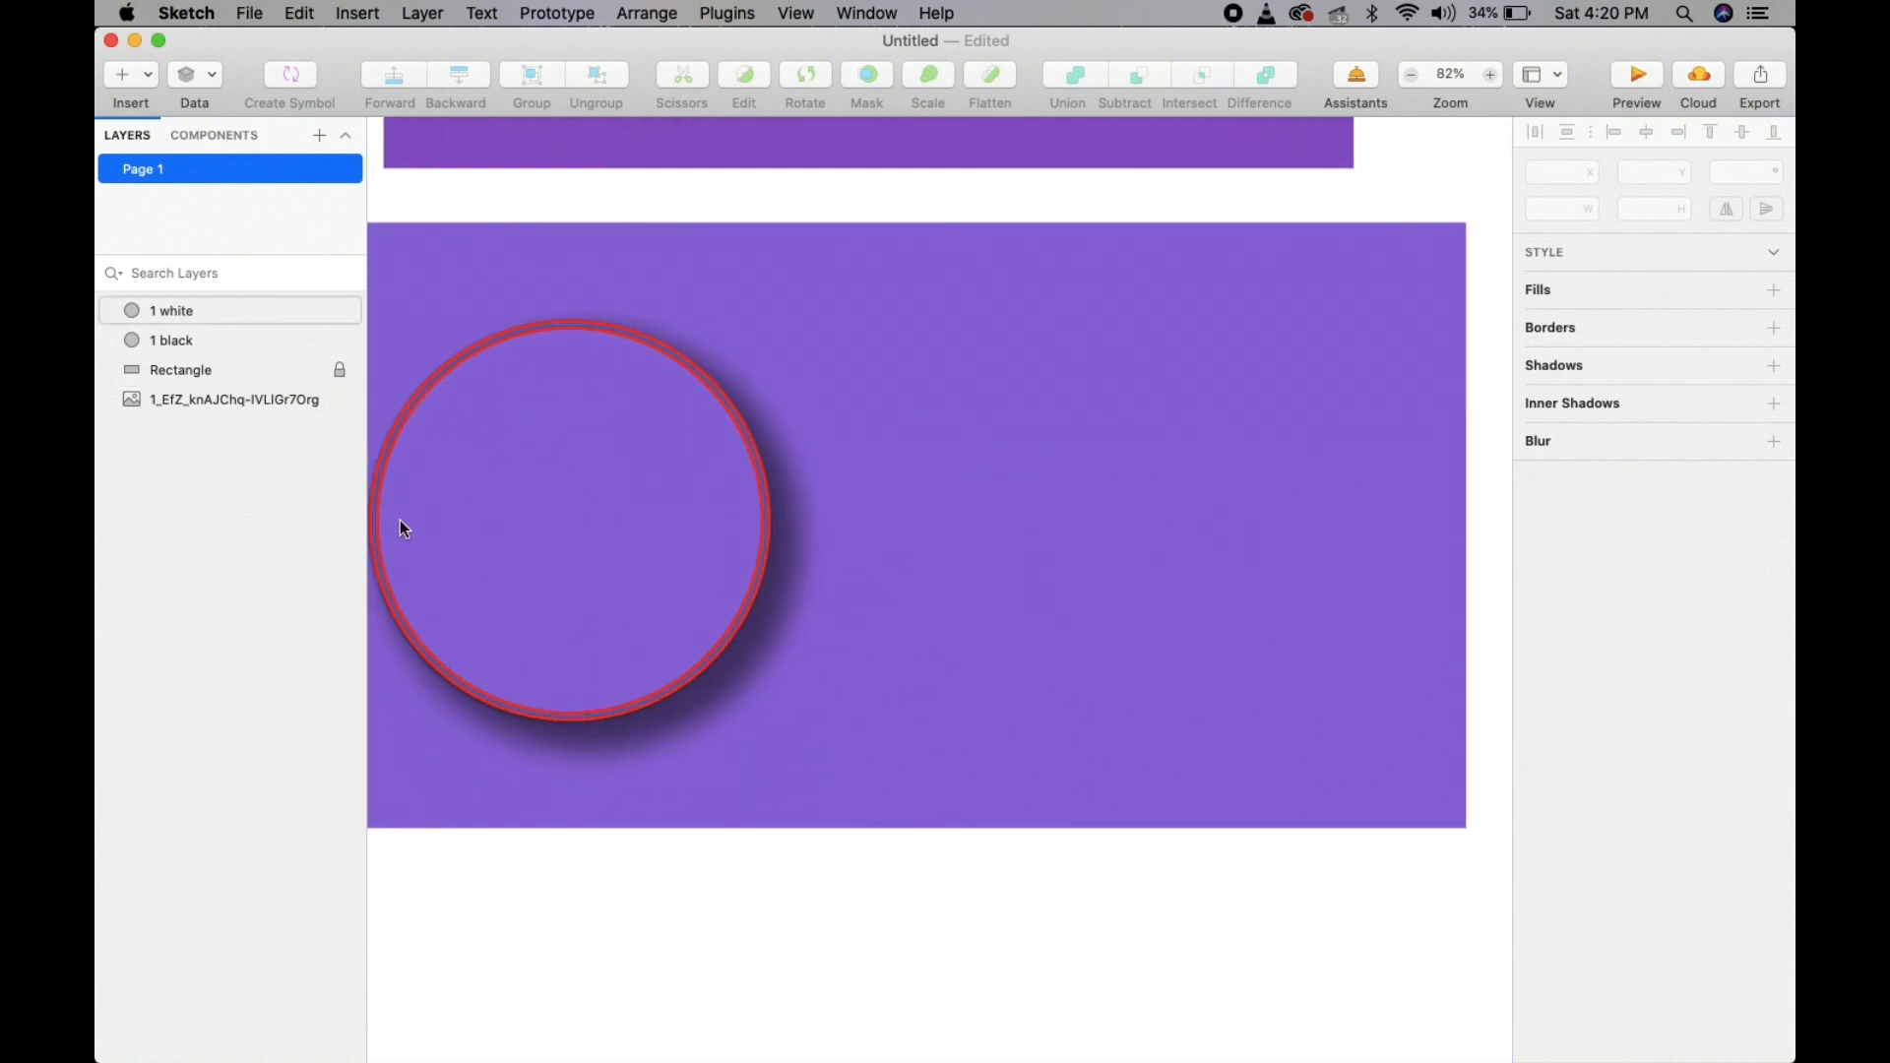
- Set the shadow colour of the "1 white" circle to white, FFFFFF
left_click(169, 311)
left_click(1572, 825)
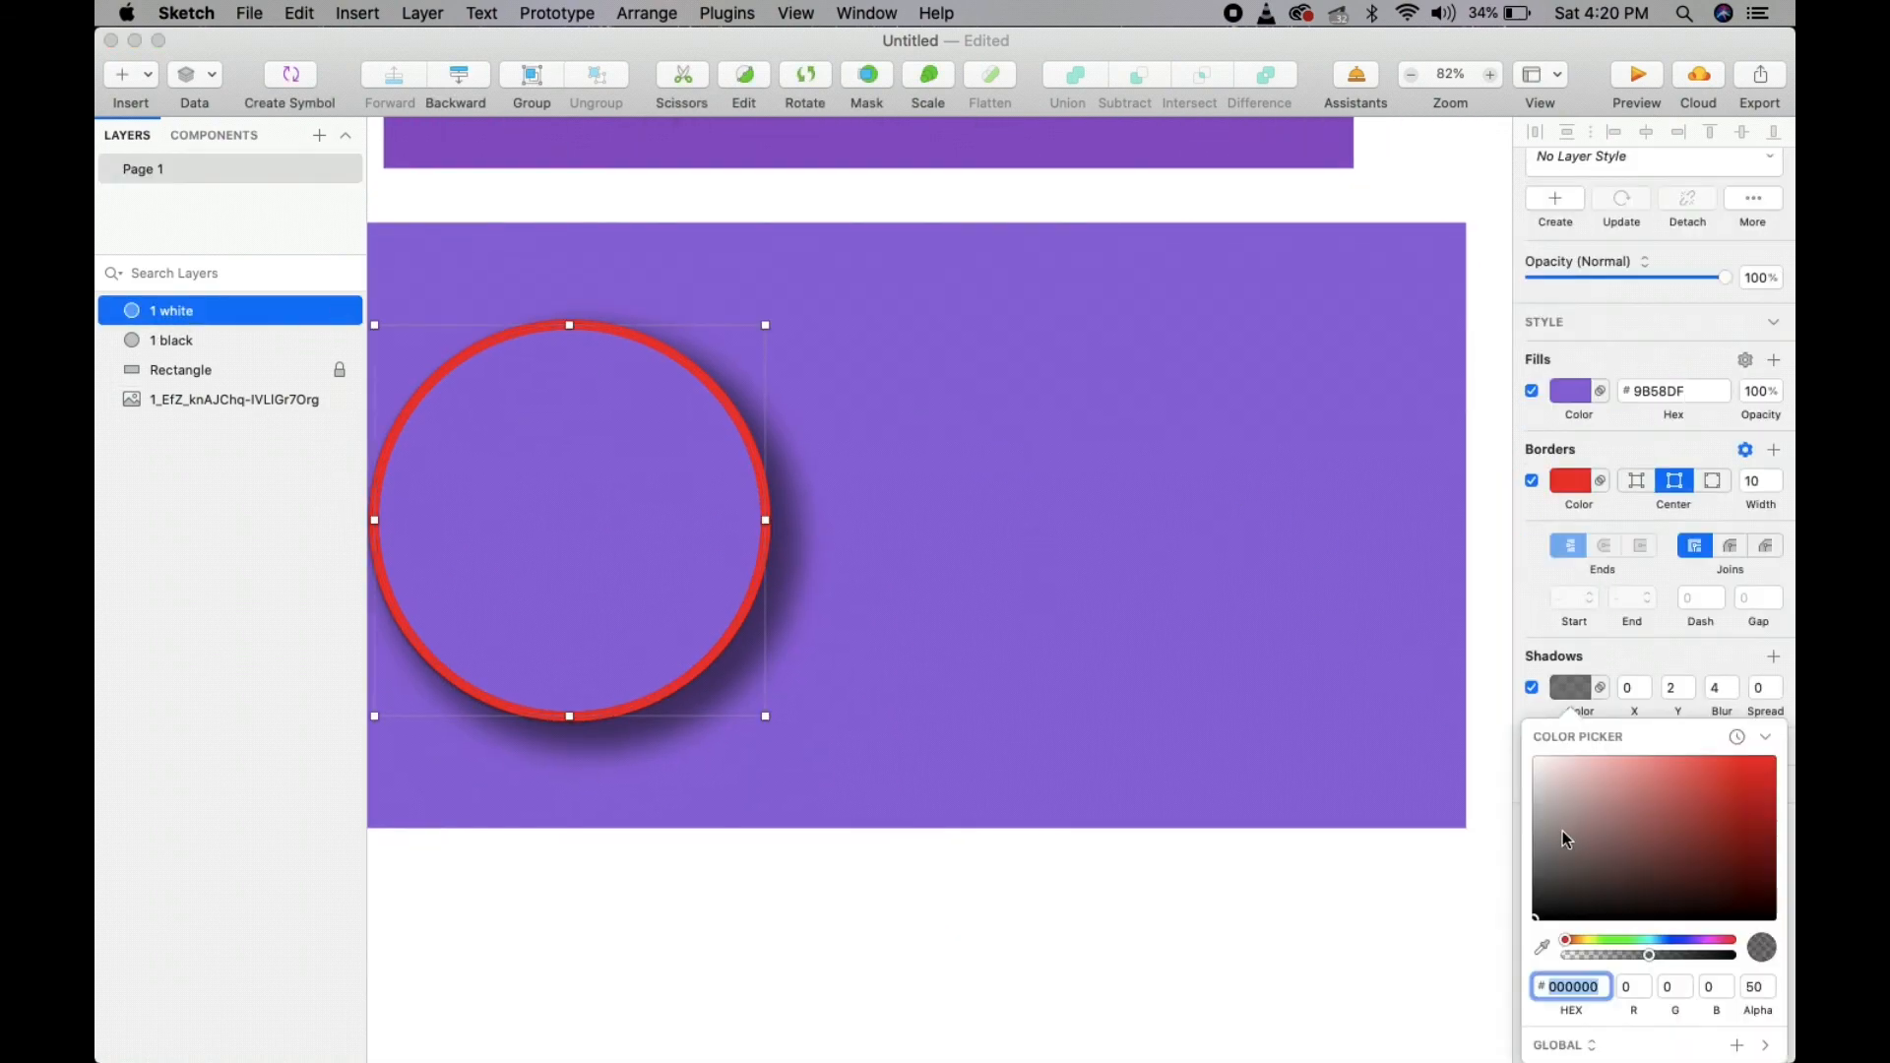
left_click_drag(1055, 435, 1097, 483)
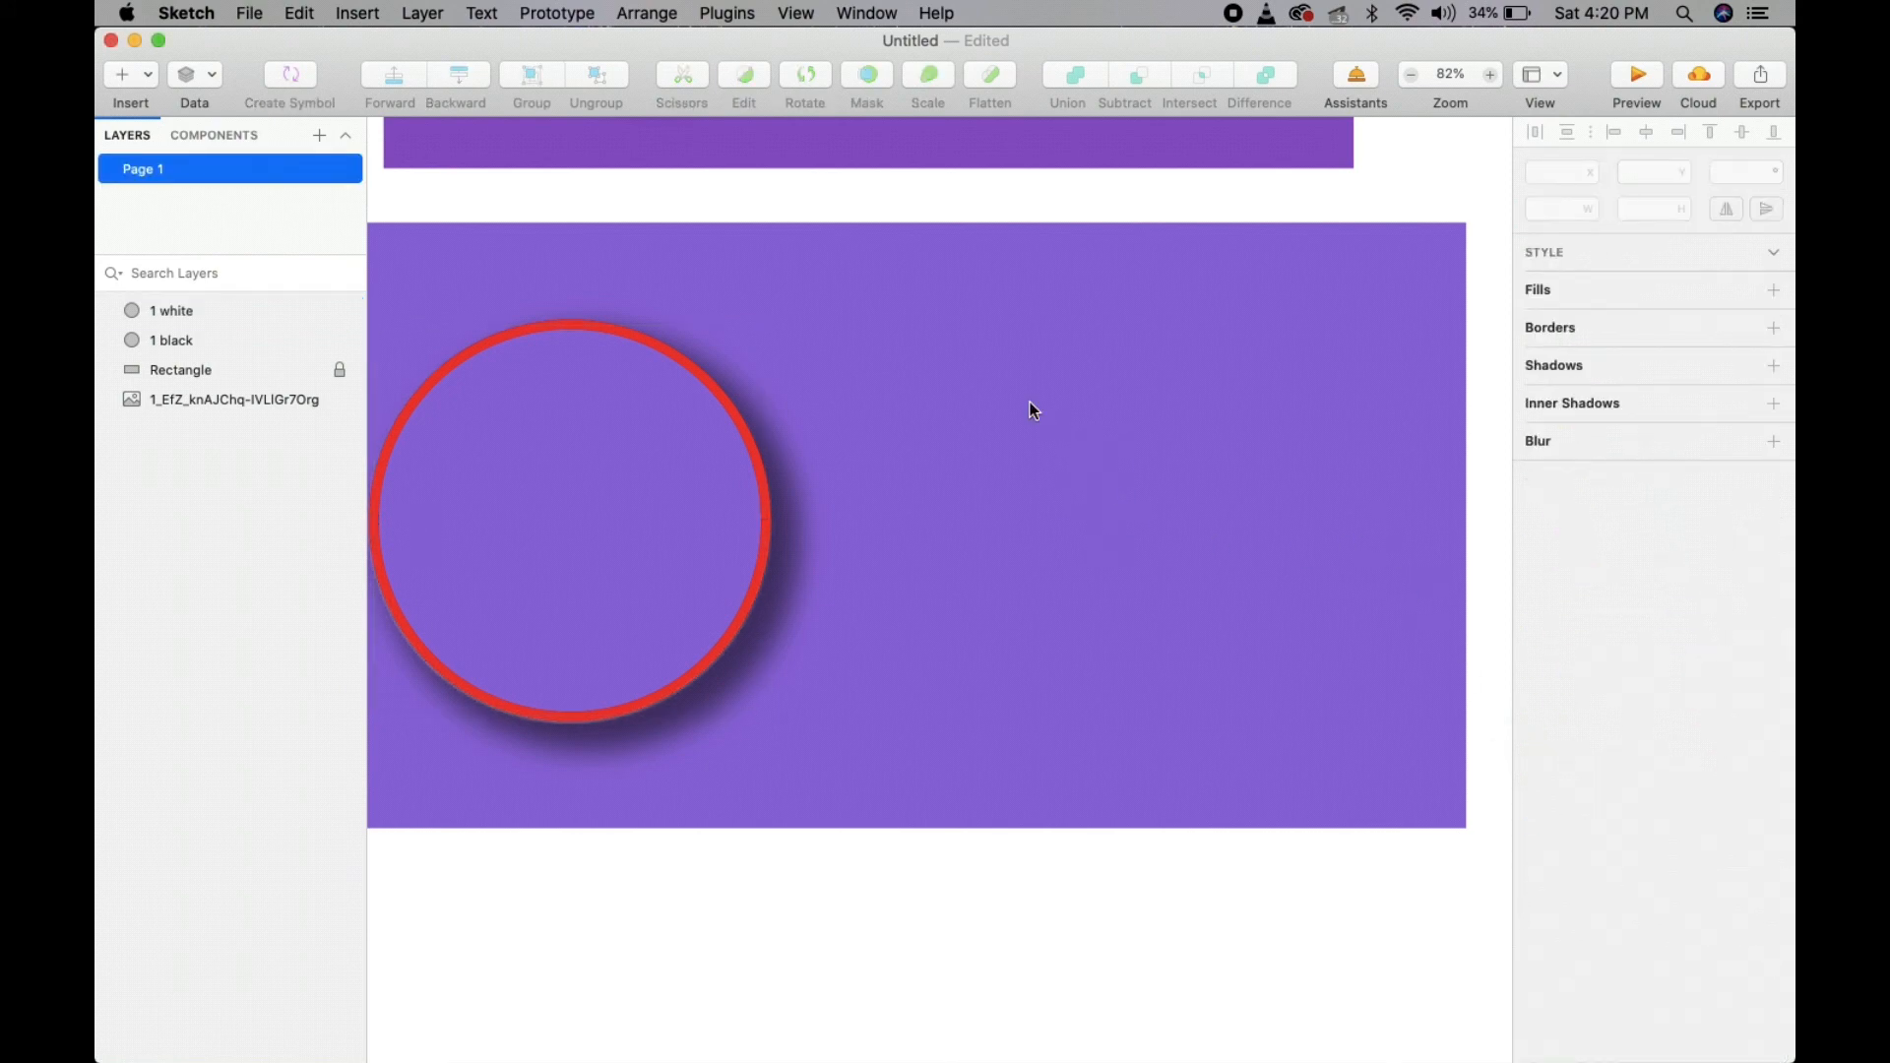
left_click_drag(957, 358, 1019, 429)
left_click(221, 309)
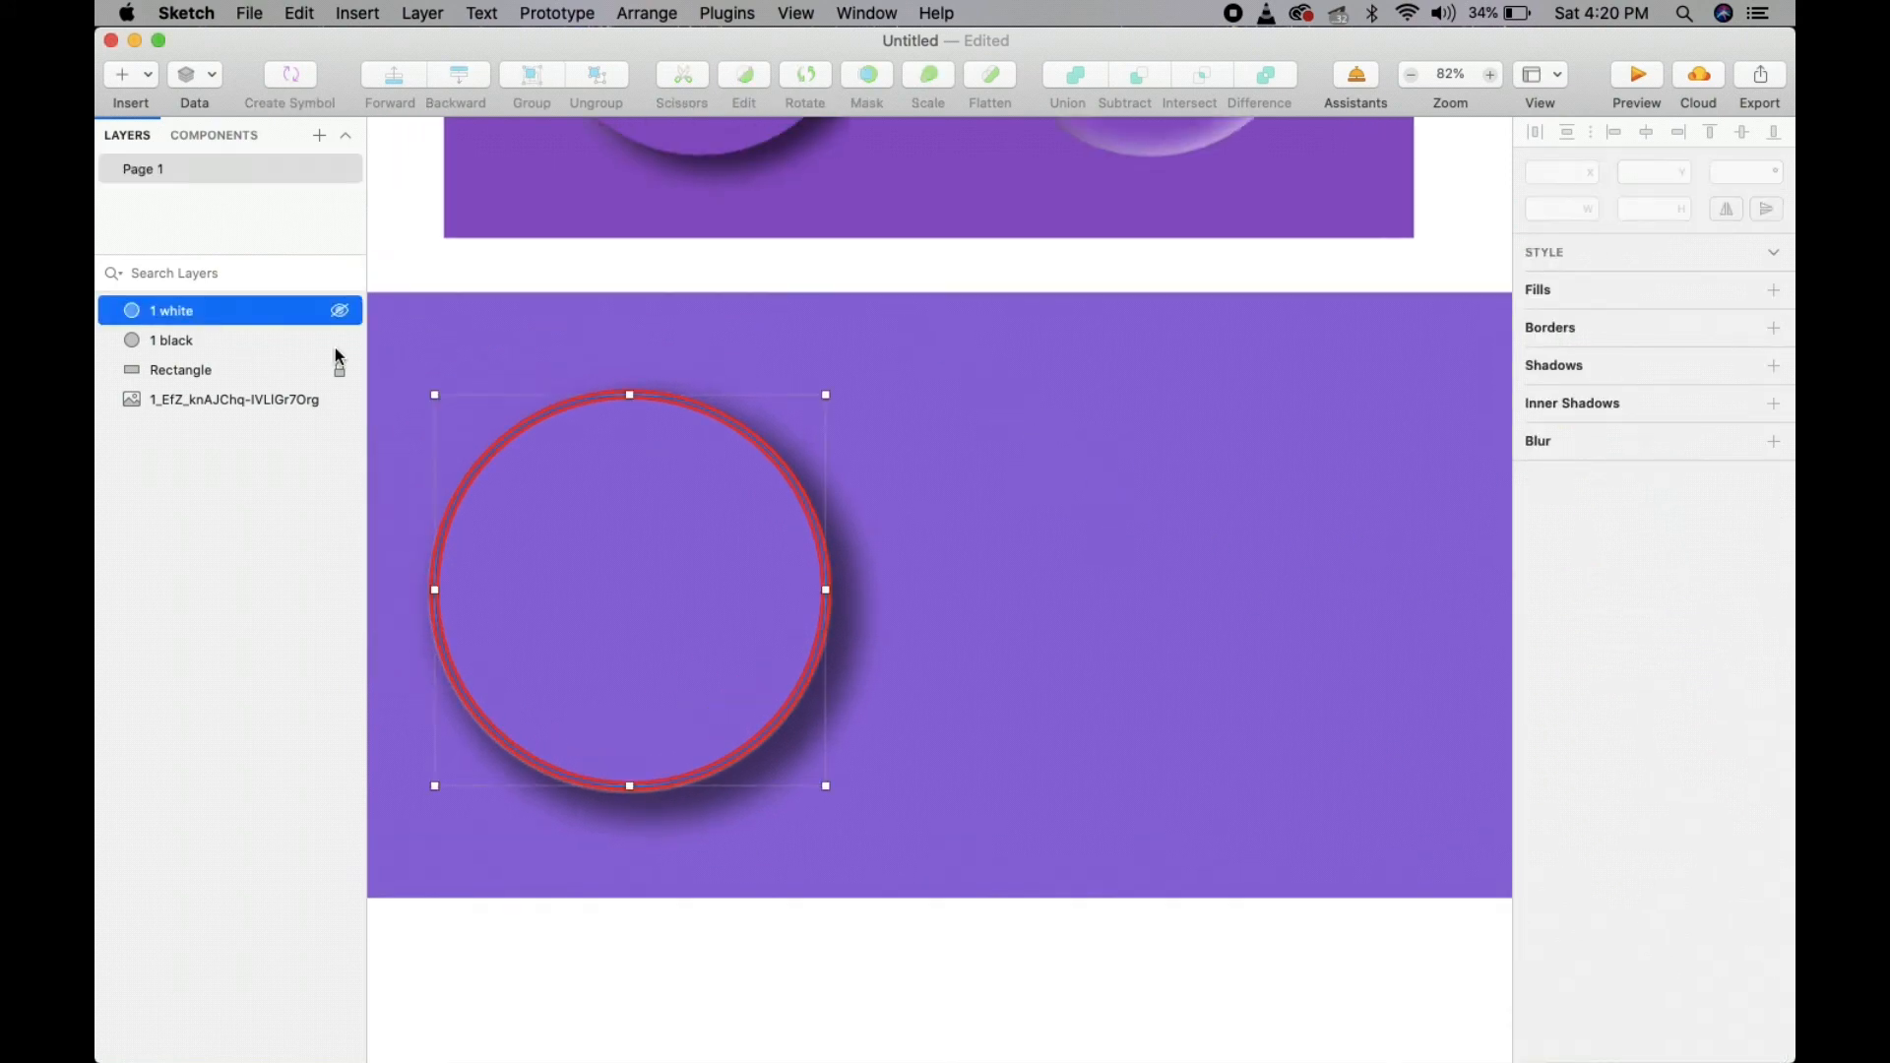
left_click(1571, 827)
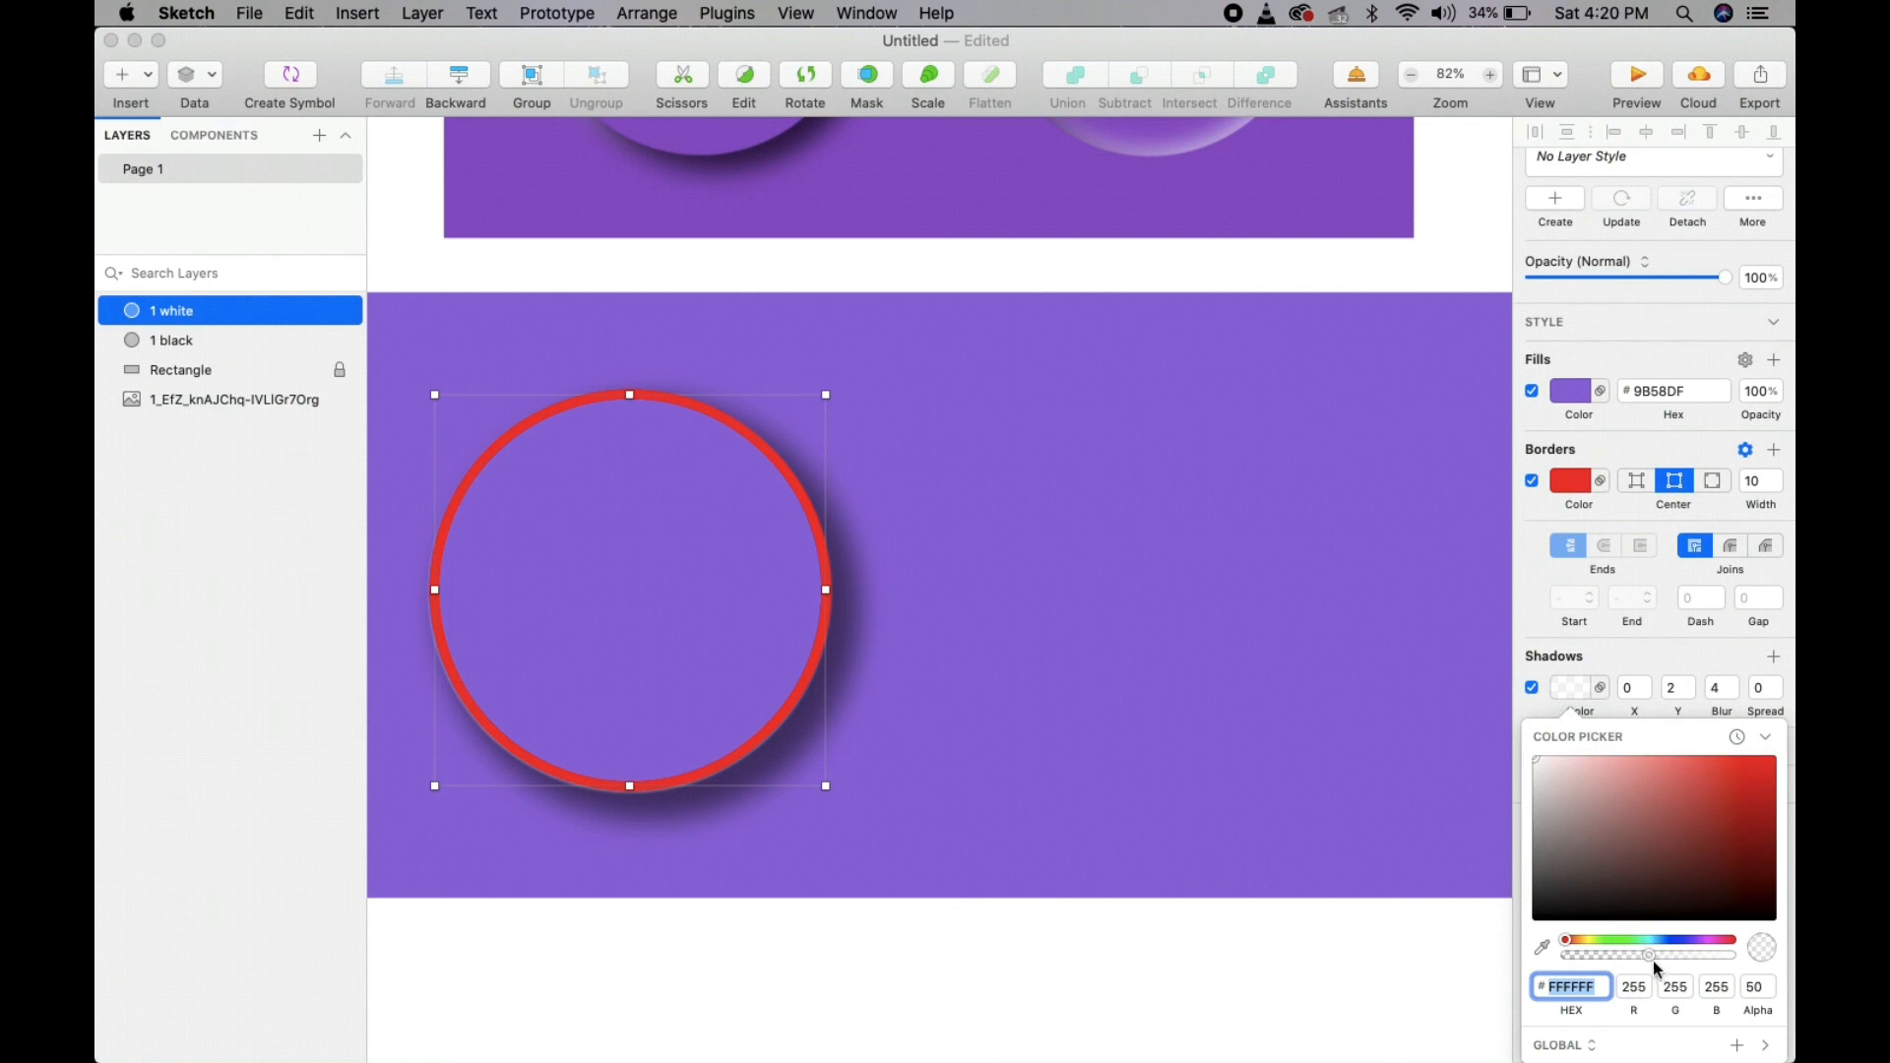
- Increase the white shadow's opacity above 50 and turn off the border of the "1 white" circle
left_click_drag(1655, 963, 1685, 962)
left_click(1374, 699)
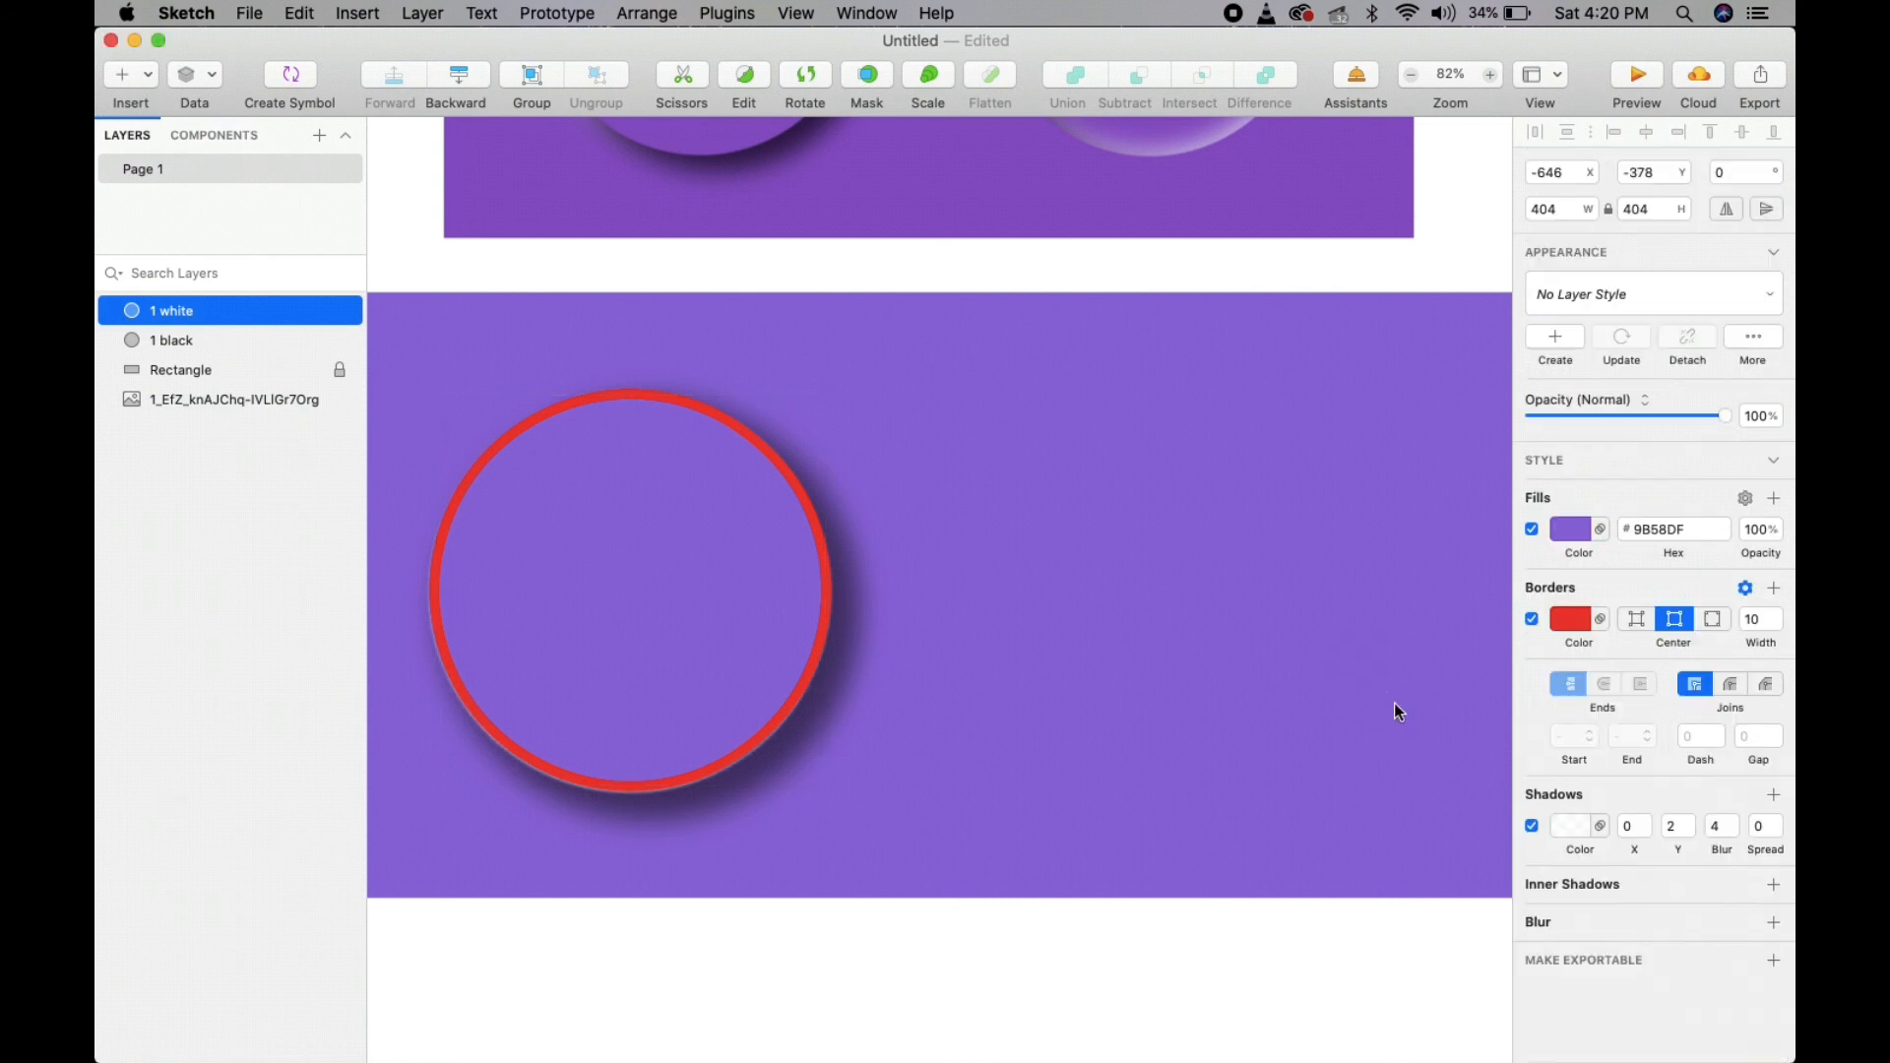
left_click(1533, 621)
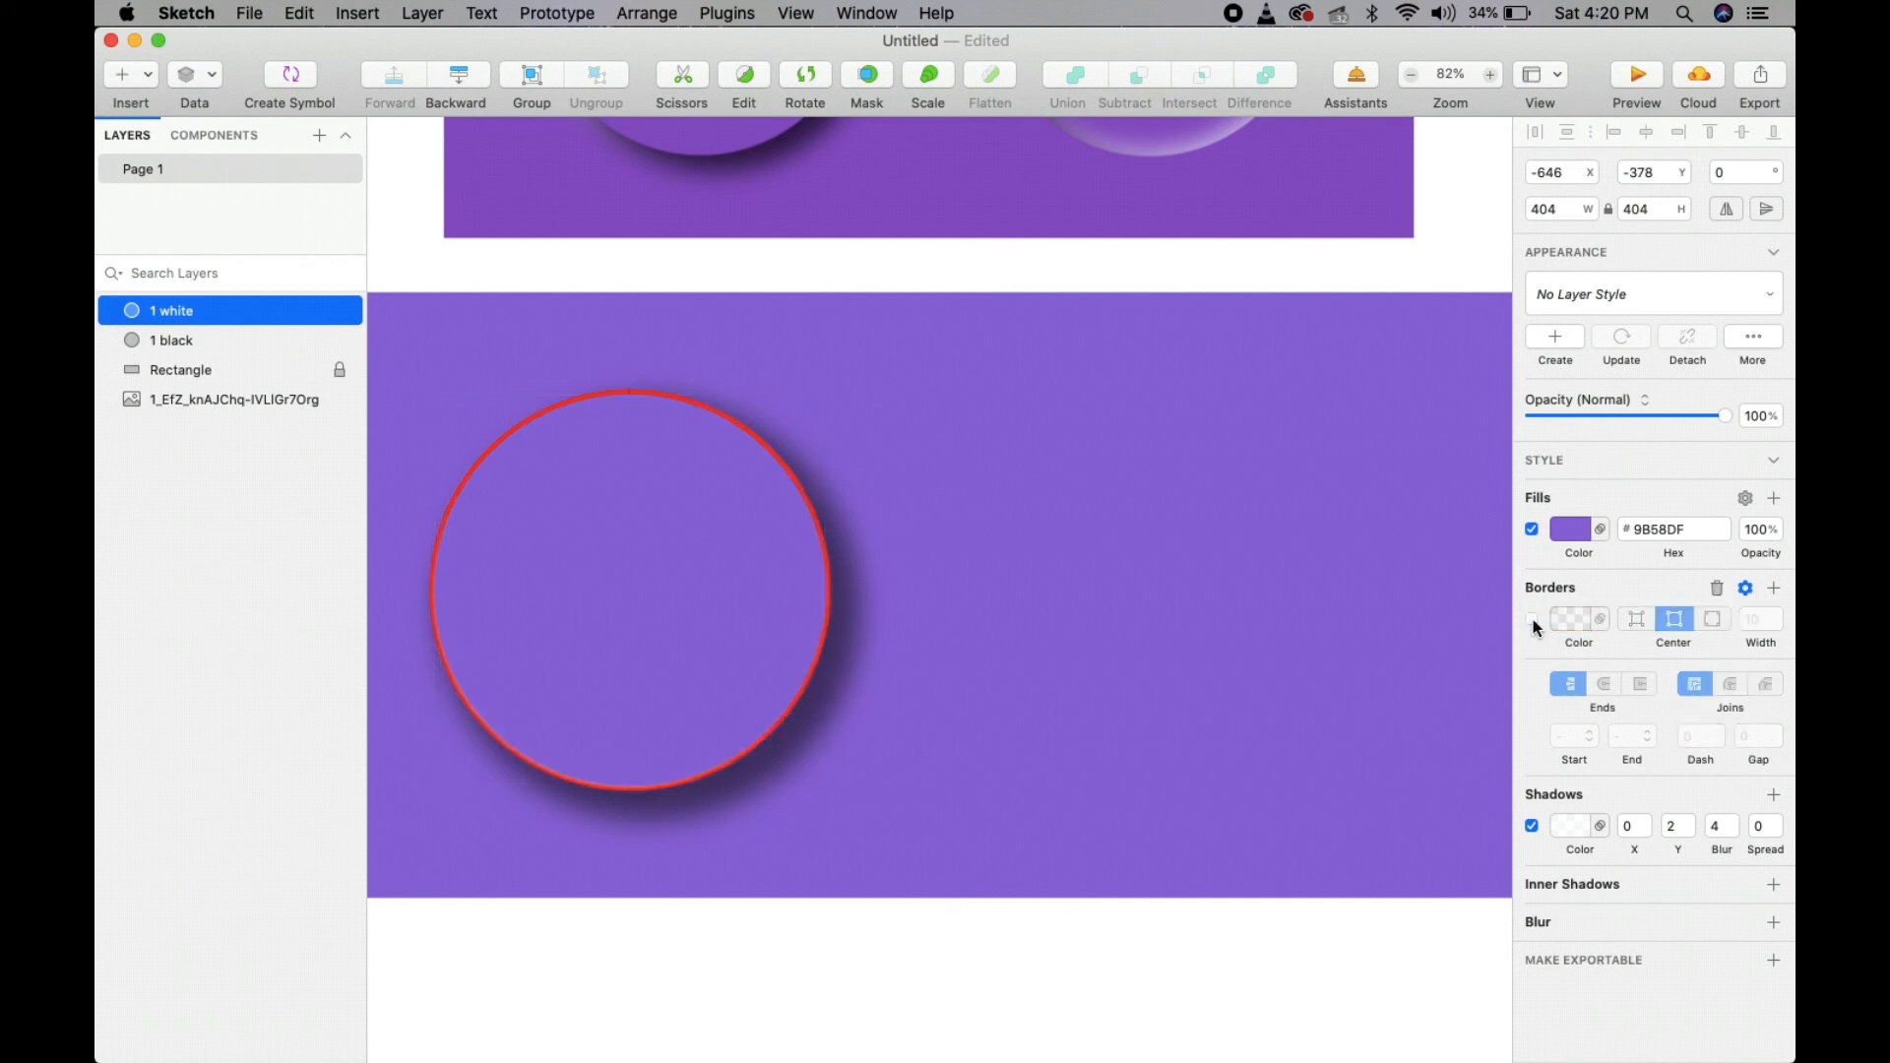
left_click(1531, 530)
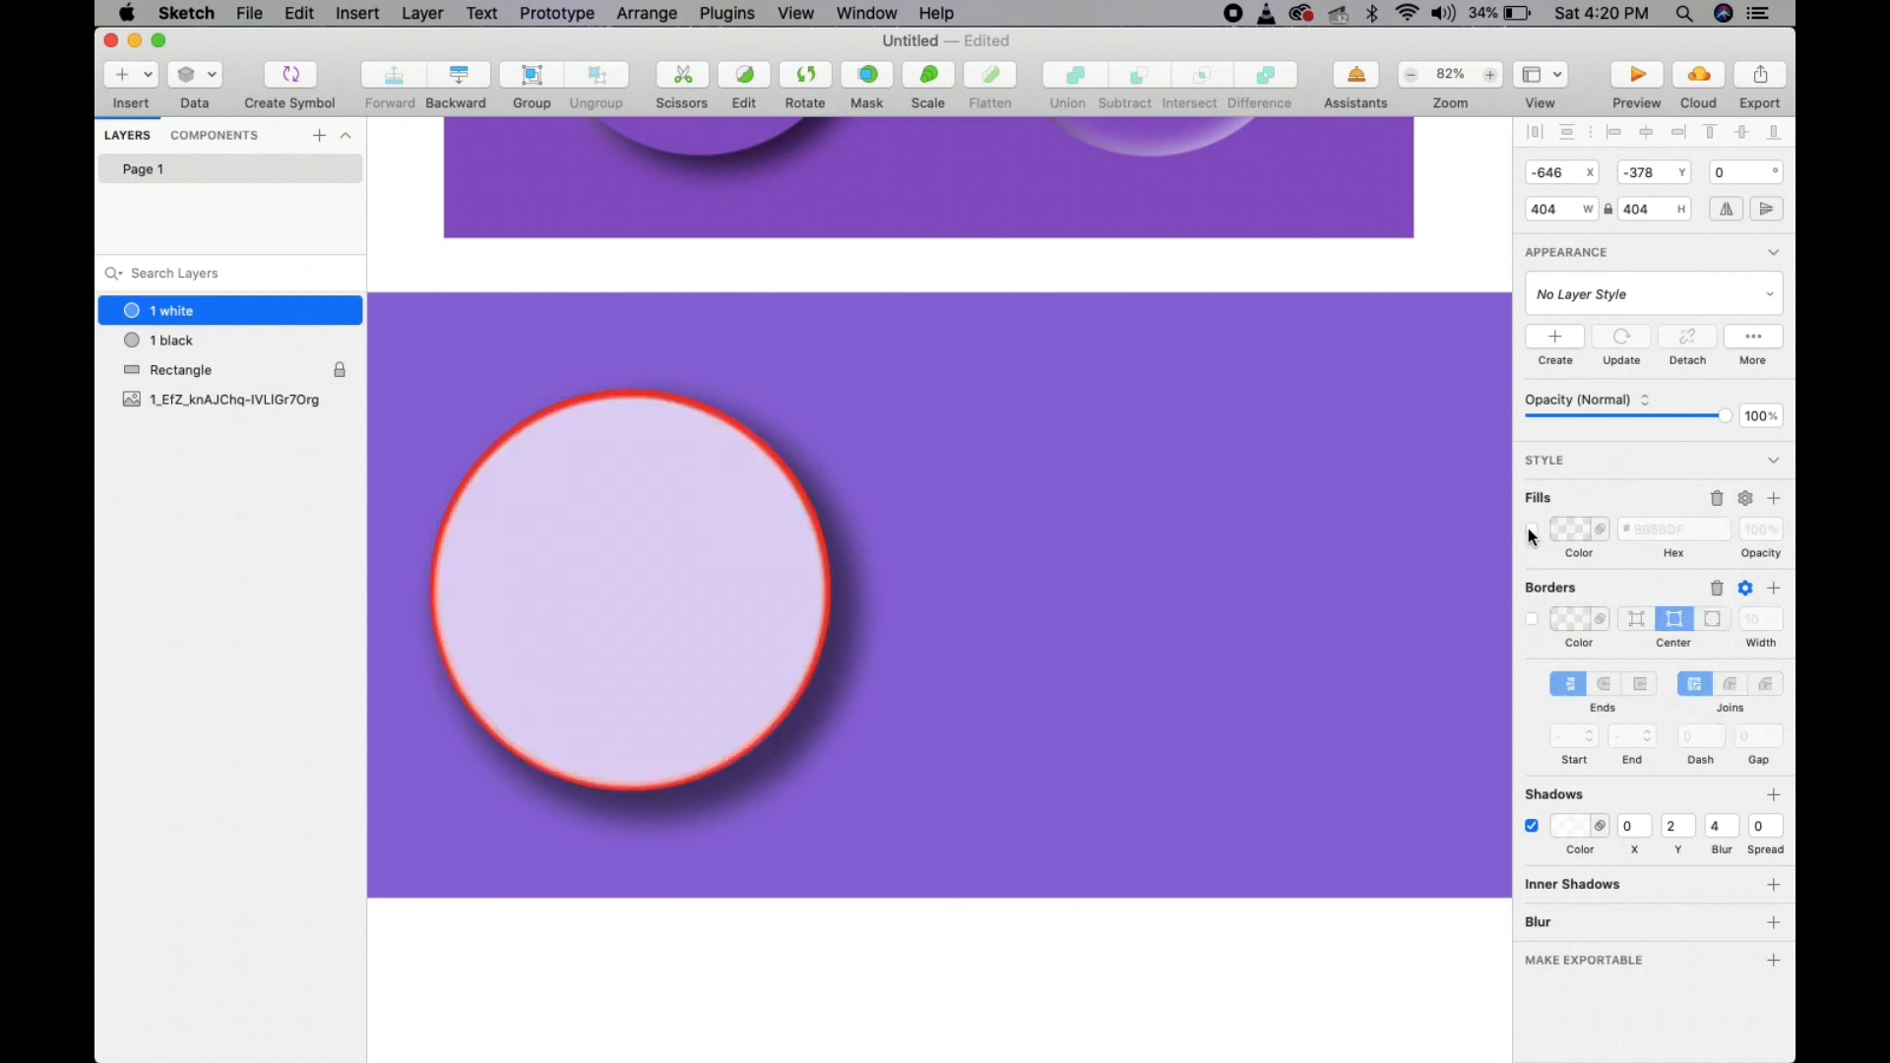
left_click(259, 311)
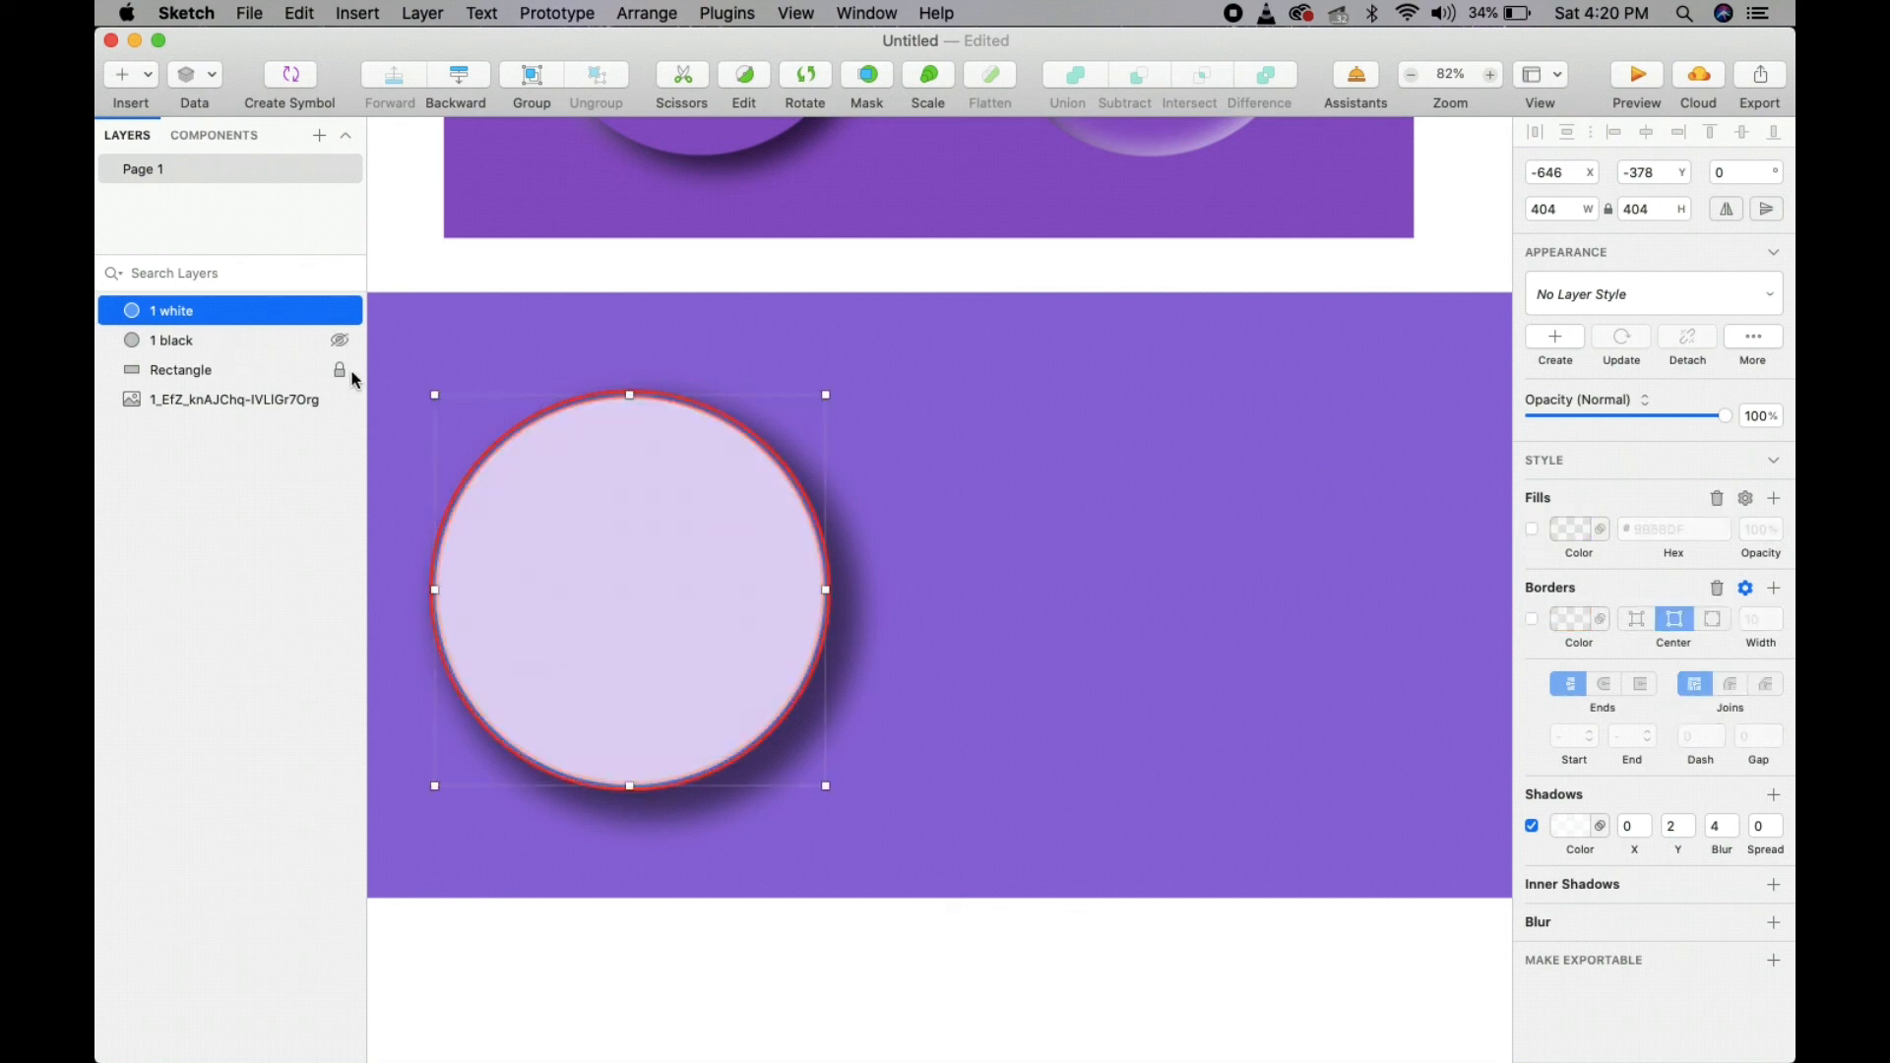
left_click(1532, 530)
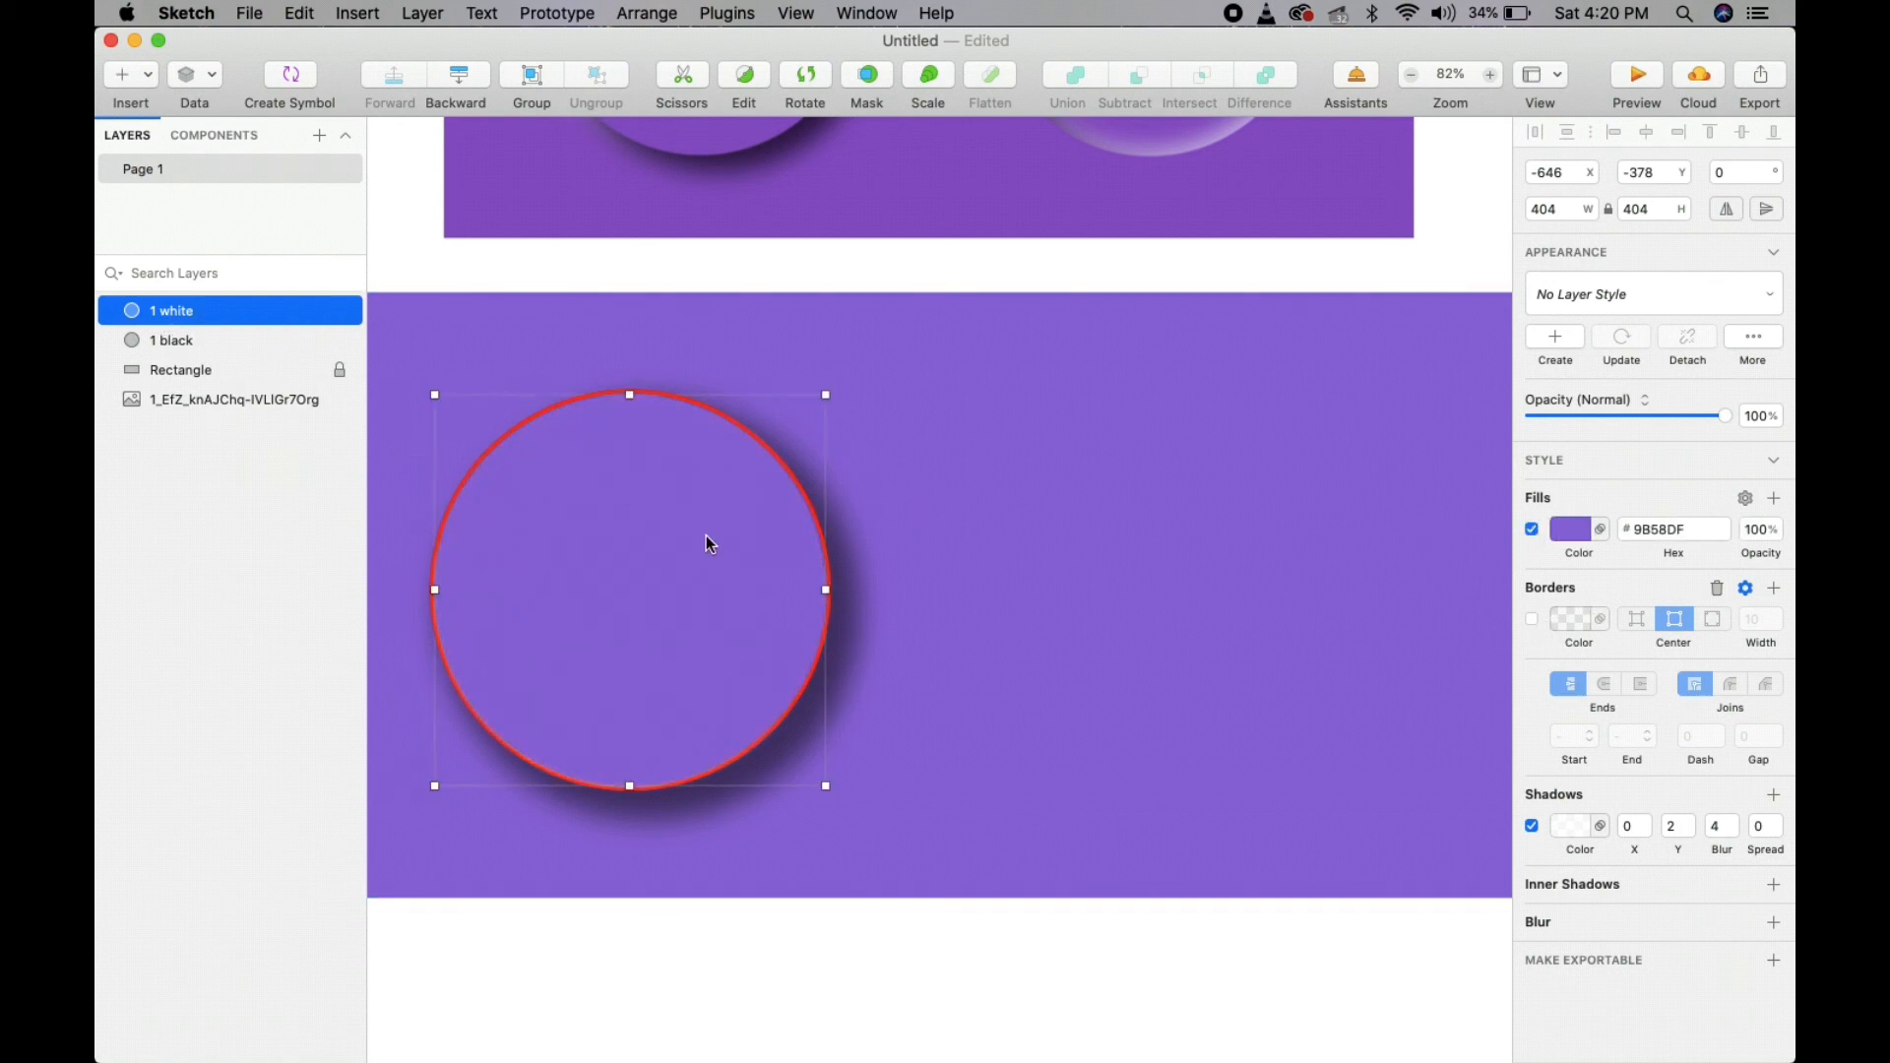
left_click_drag(662, 522, 747, 492)
key("super+z")
- Check the shadow settings of "1 black" and set the horizontal shadow offset of "1 white" to X -20
left_click(1640, 833)
left_click(1641, 833)
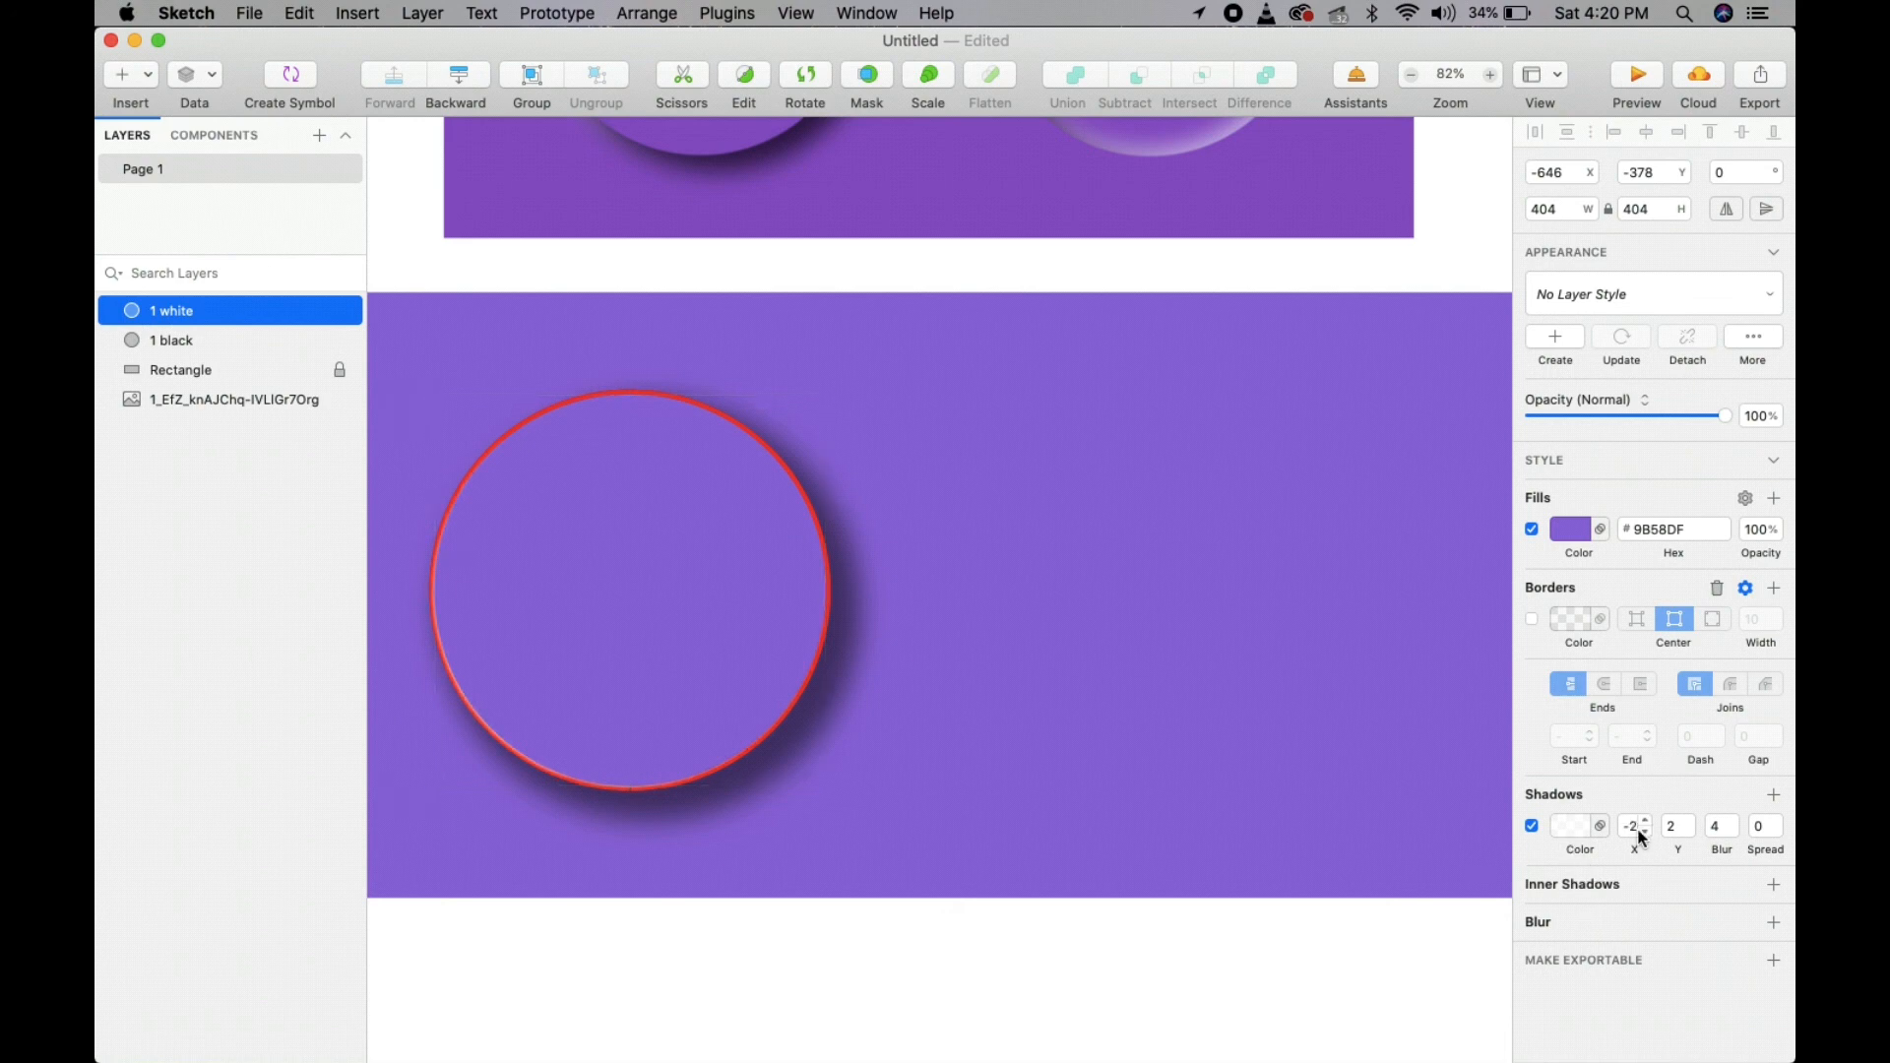
left_click(179, 342)
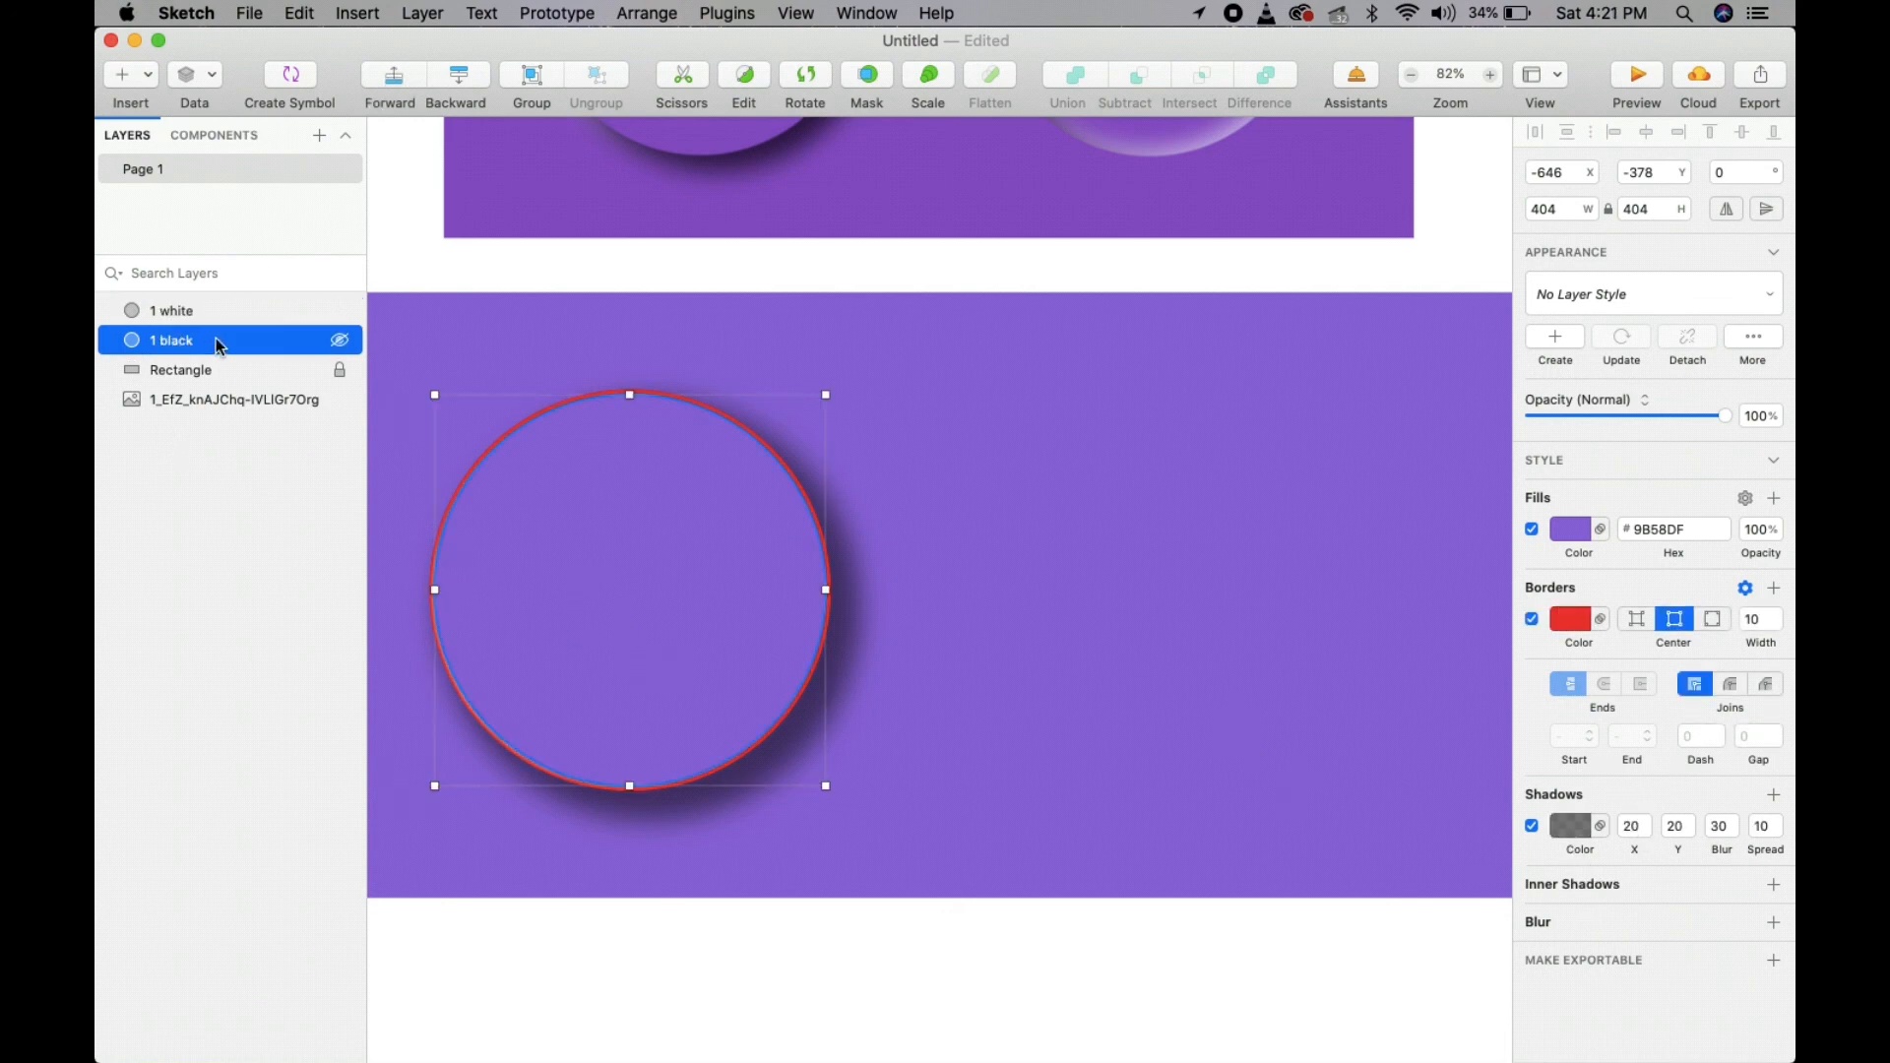
left_click(202, 313)
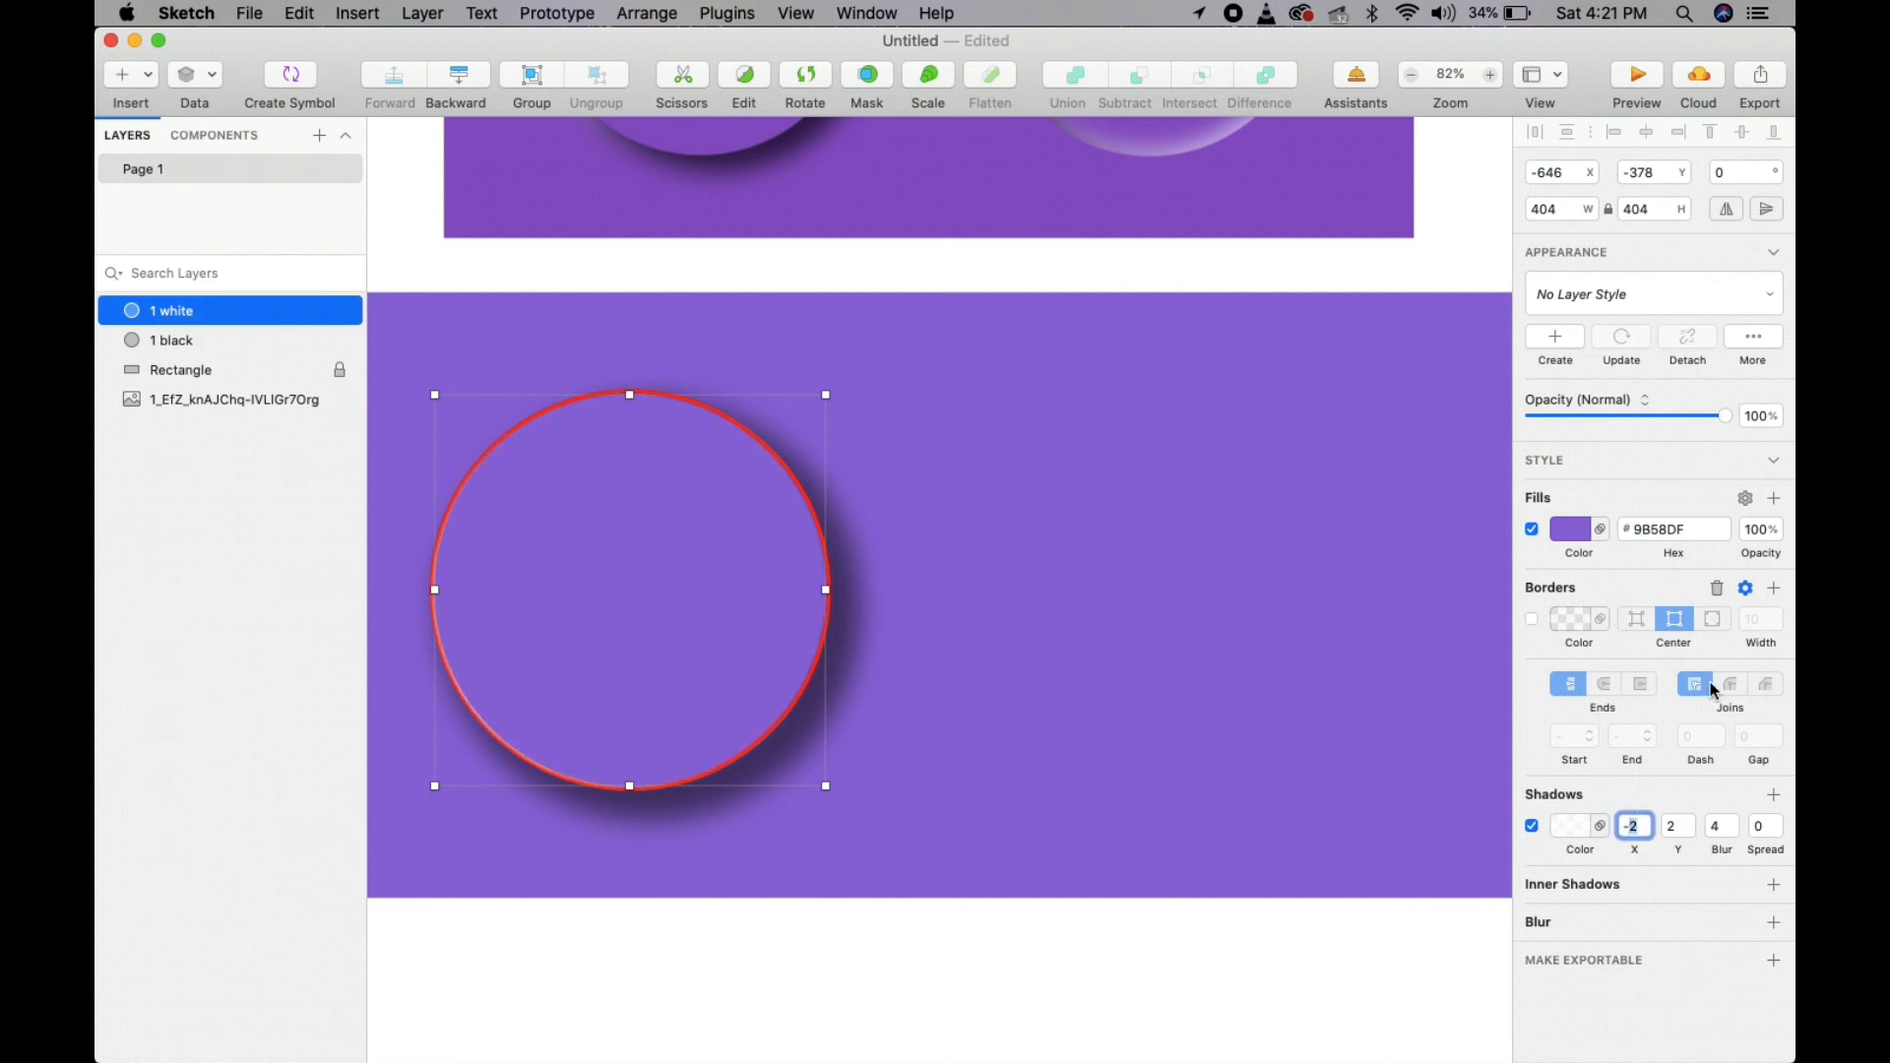
key("super+s")
key("Escape")
key("super+a")
key("BackSpace")
type("-20")
key("Return")
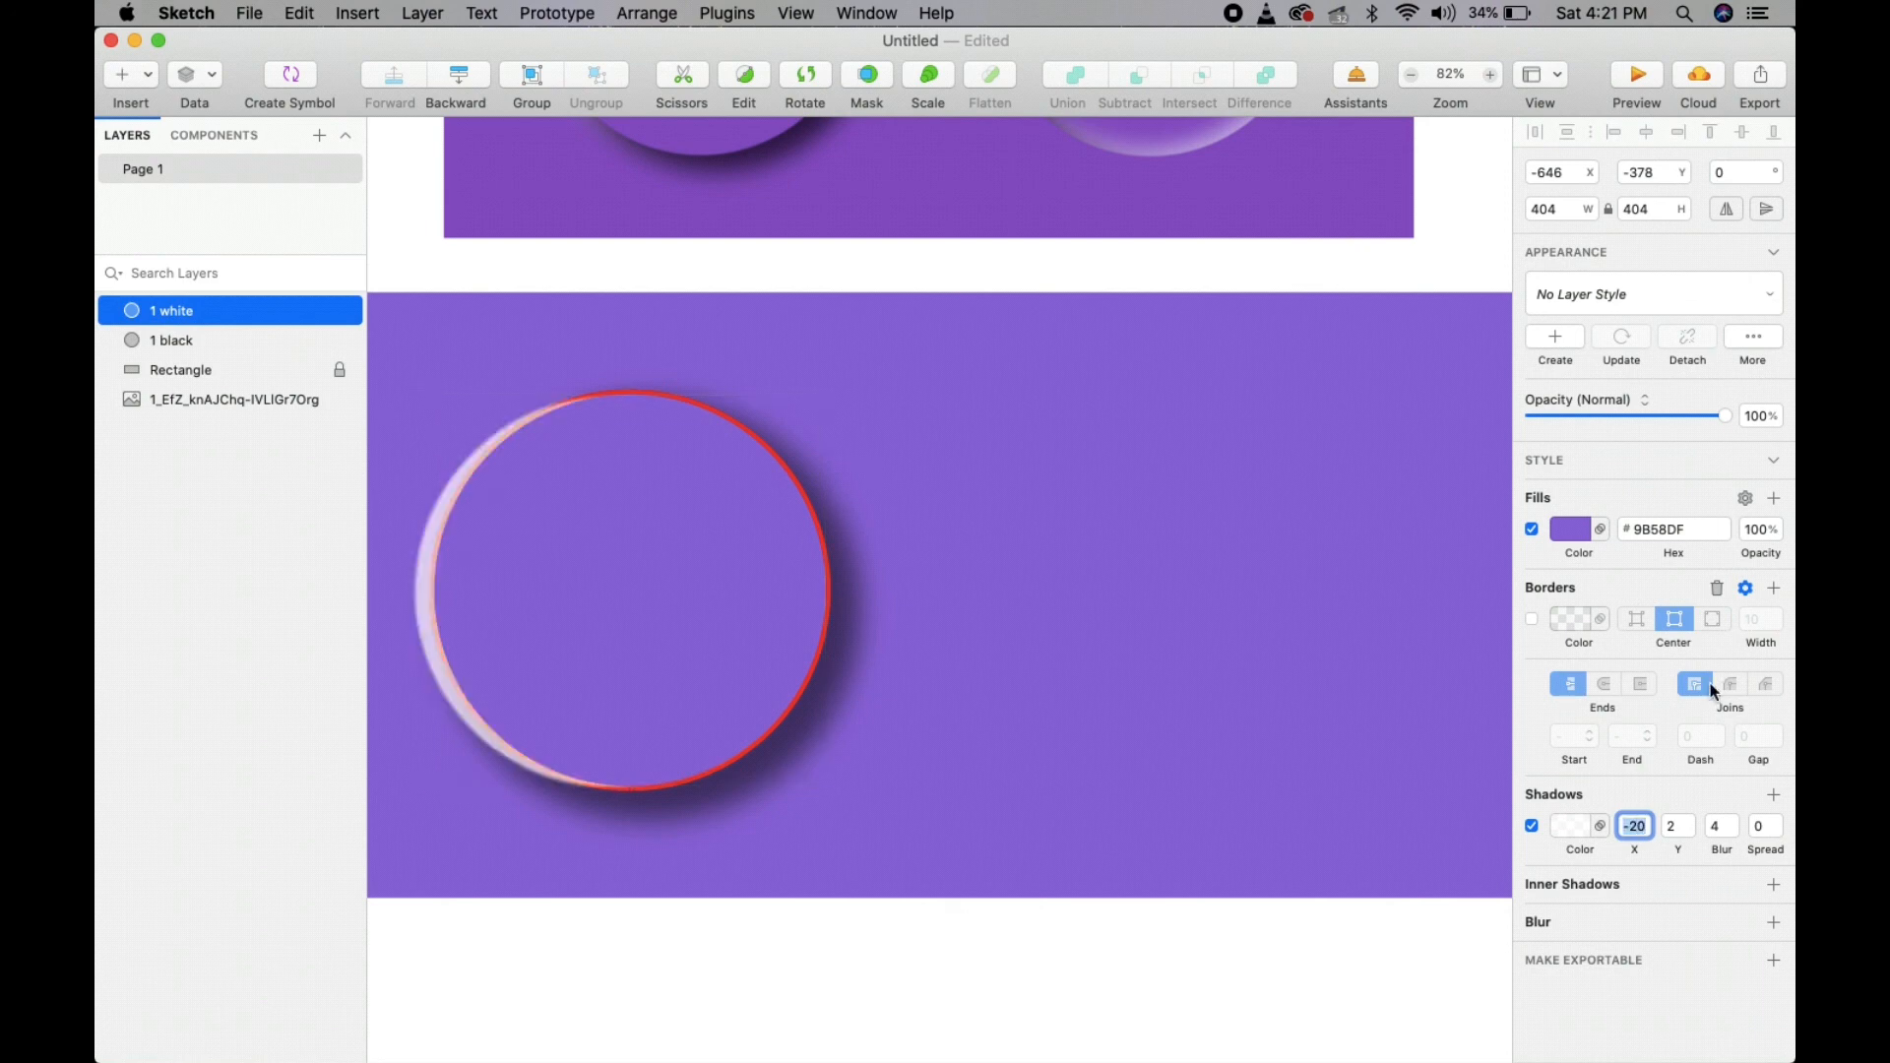
- Set the white shadow's vertical offset to Y -20 and its blur to 30
left_click(1686, 825)
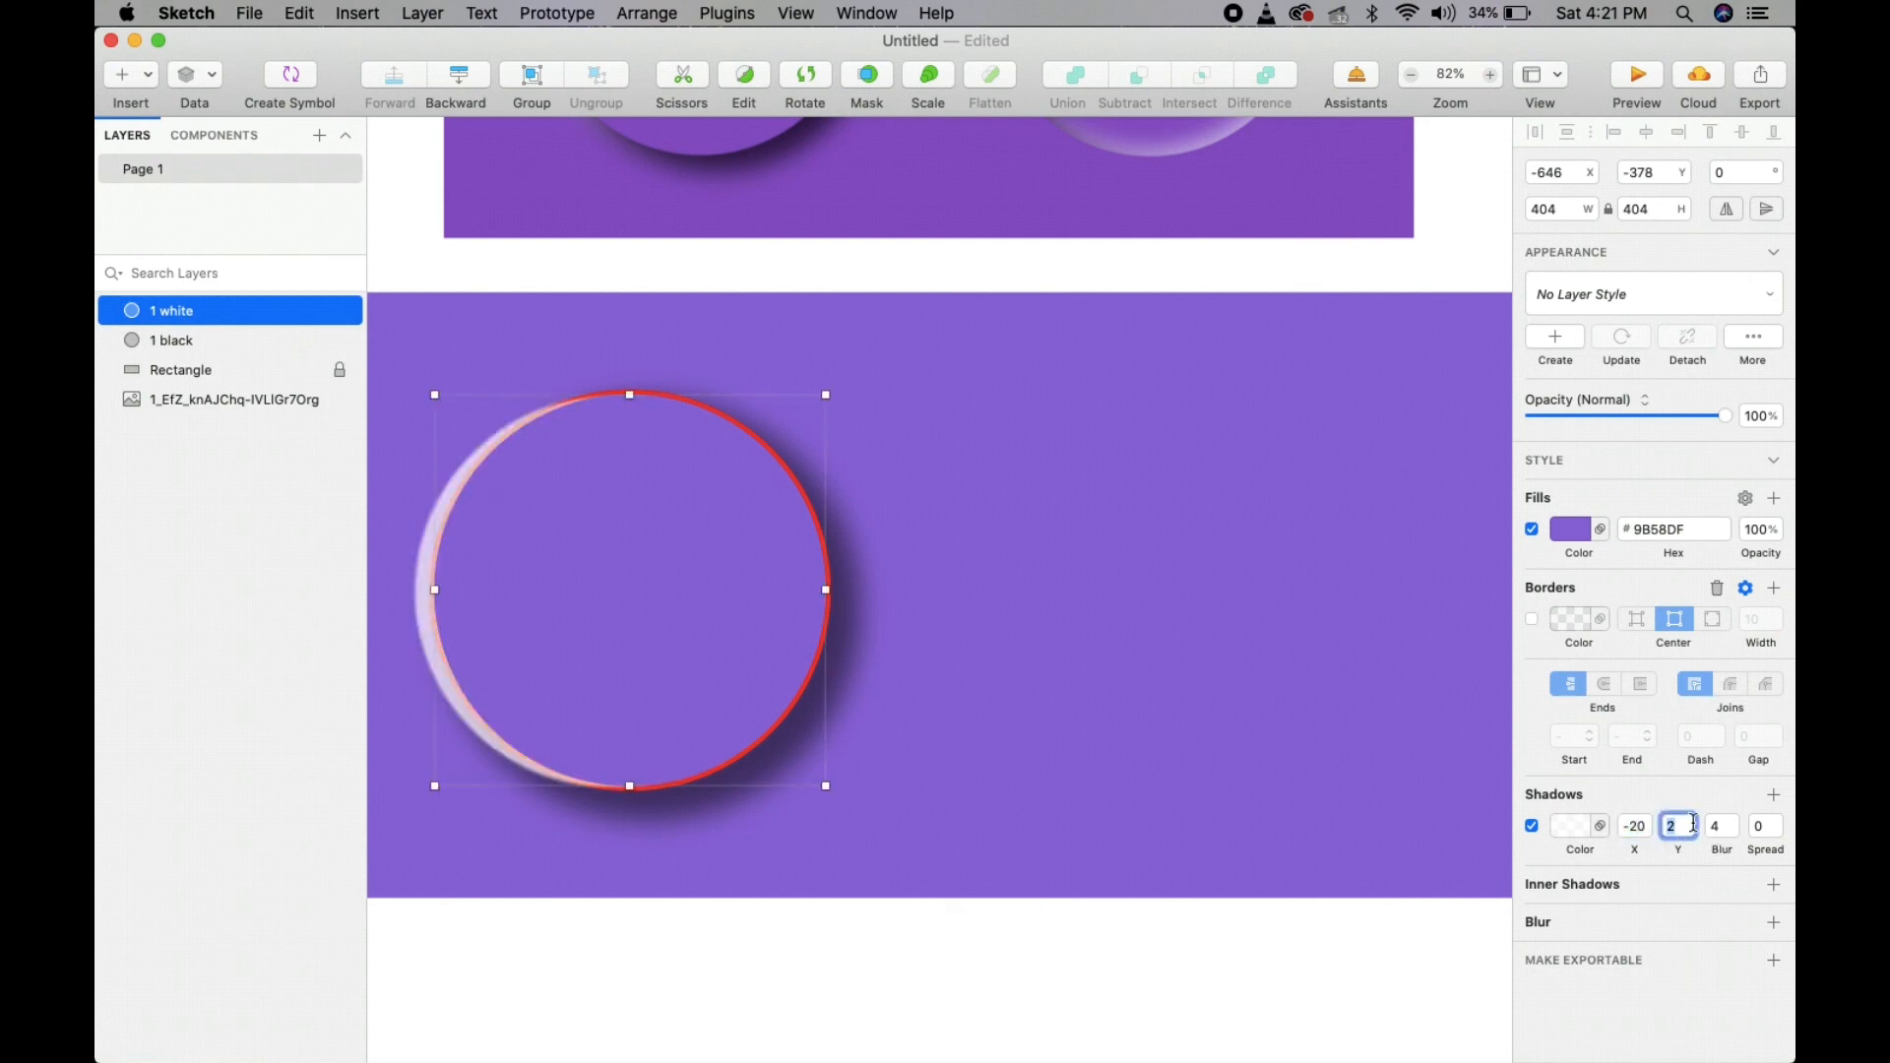
type("-20")
key("Return")
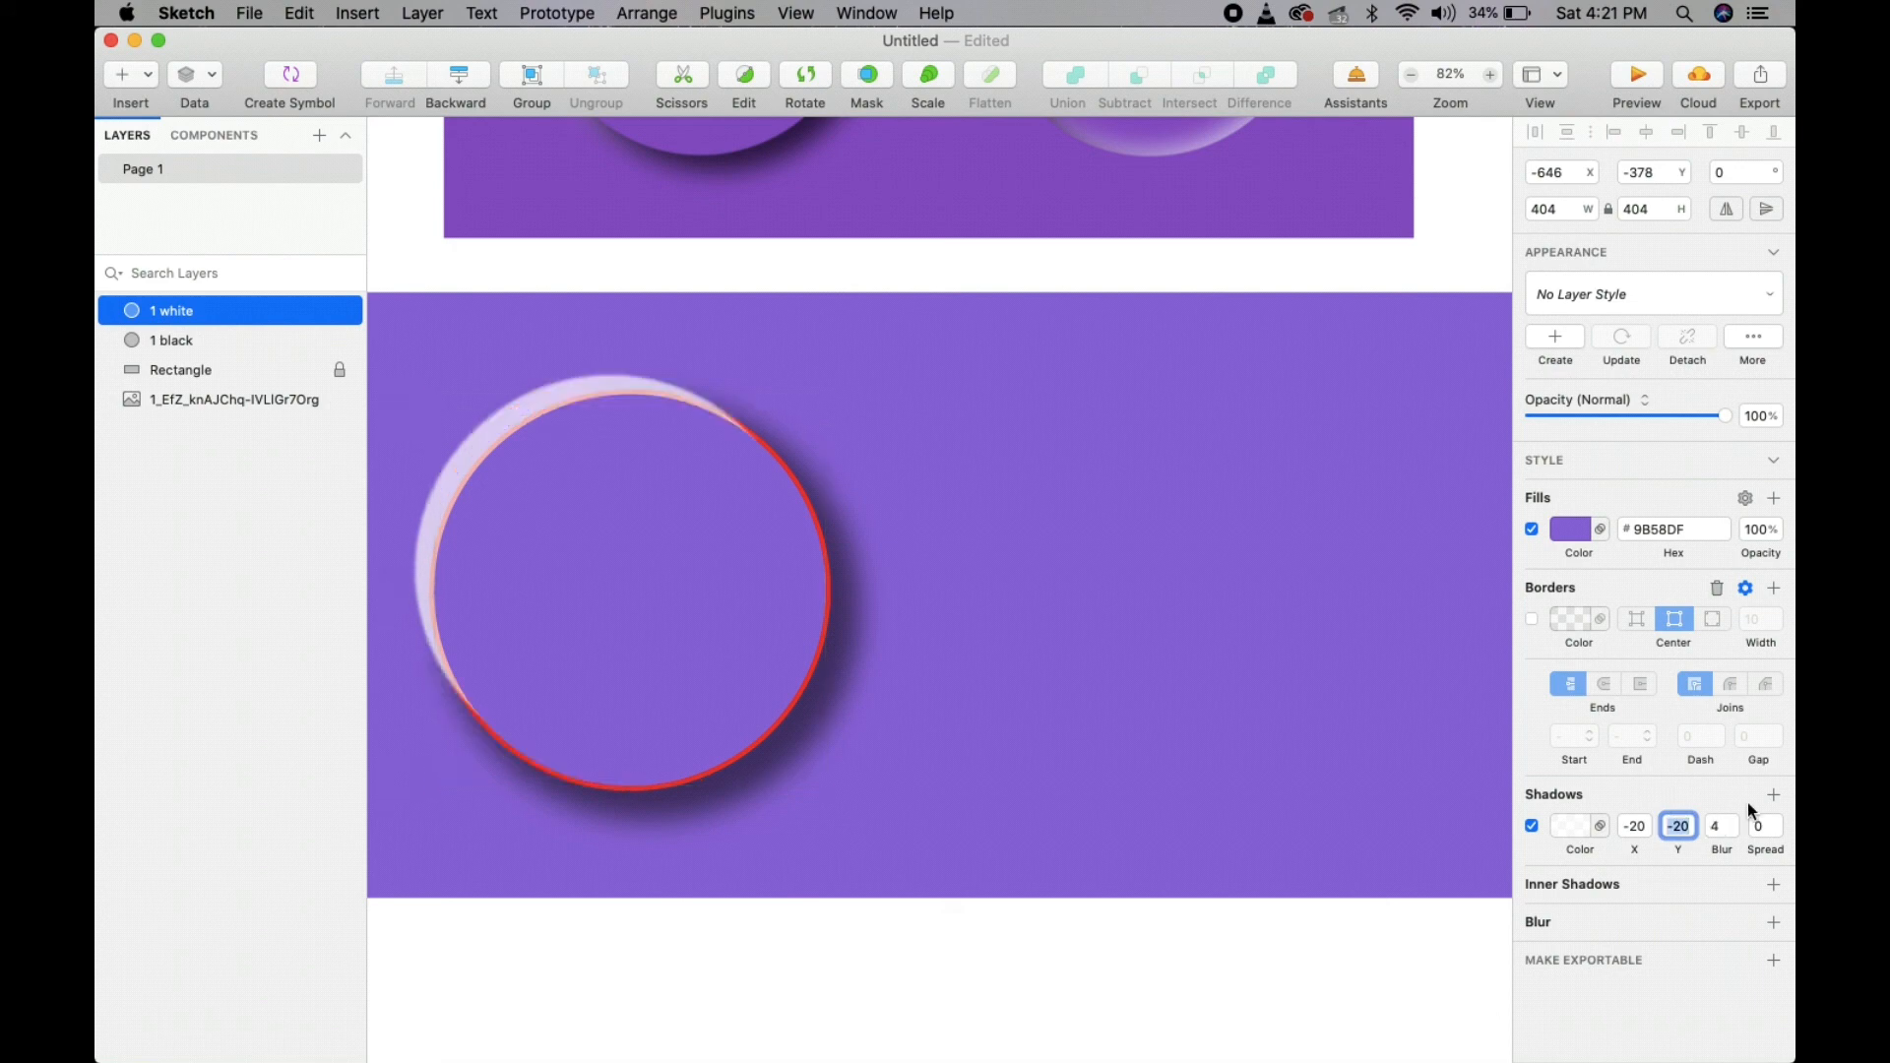
key("Tab")
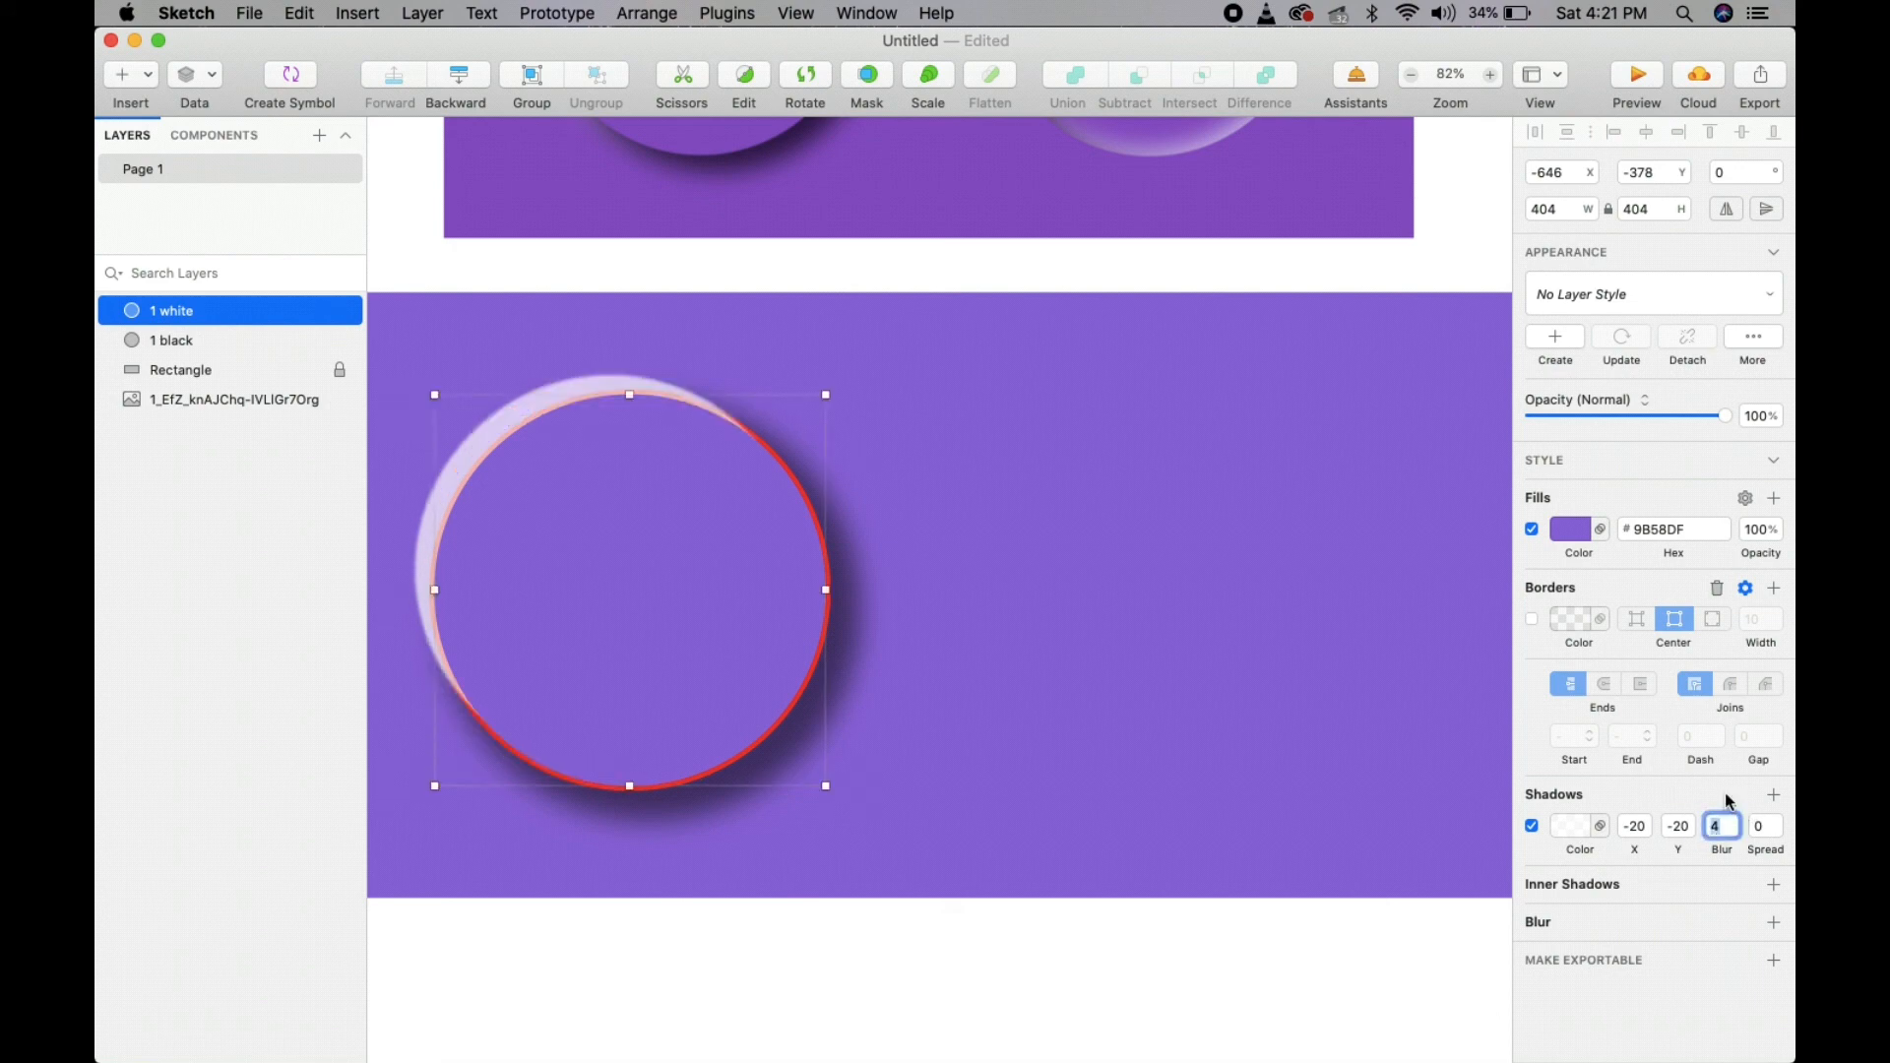
type("30")
key("Return")
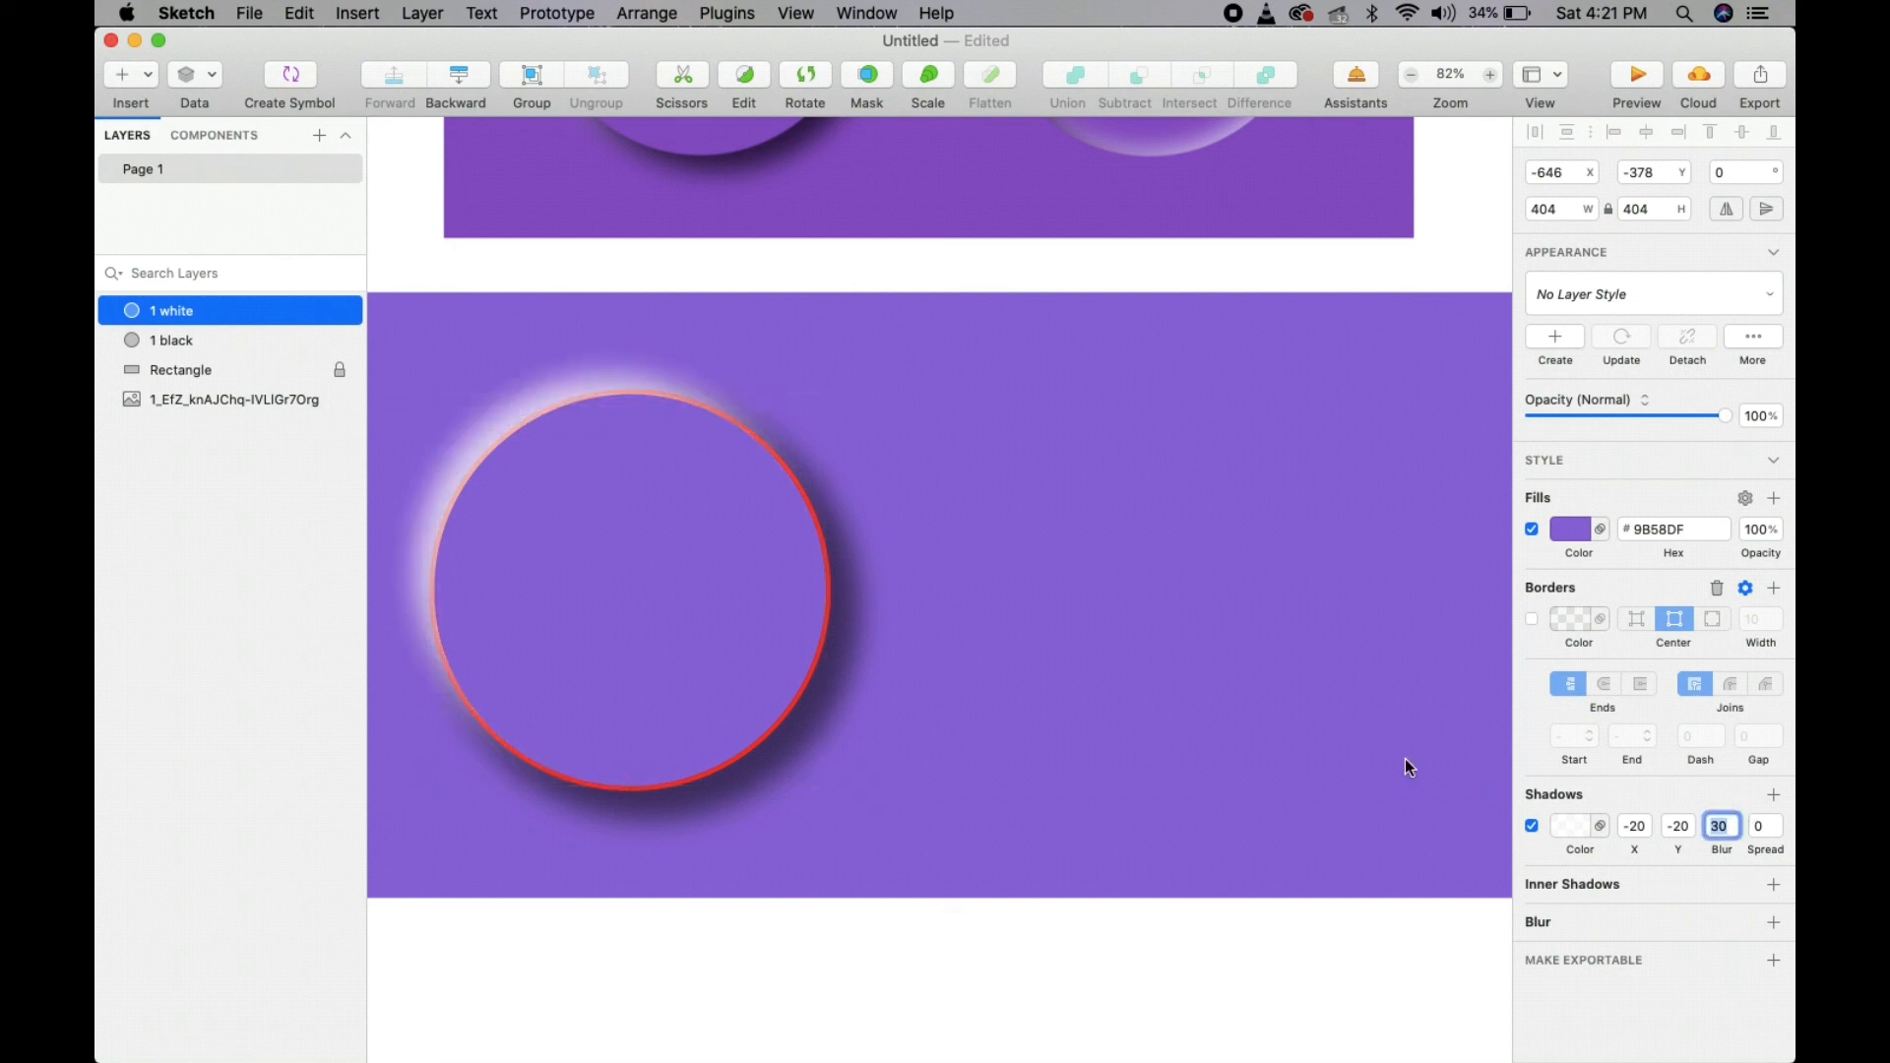
left_click(1302, 697)
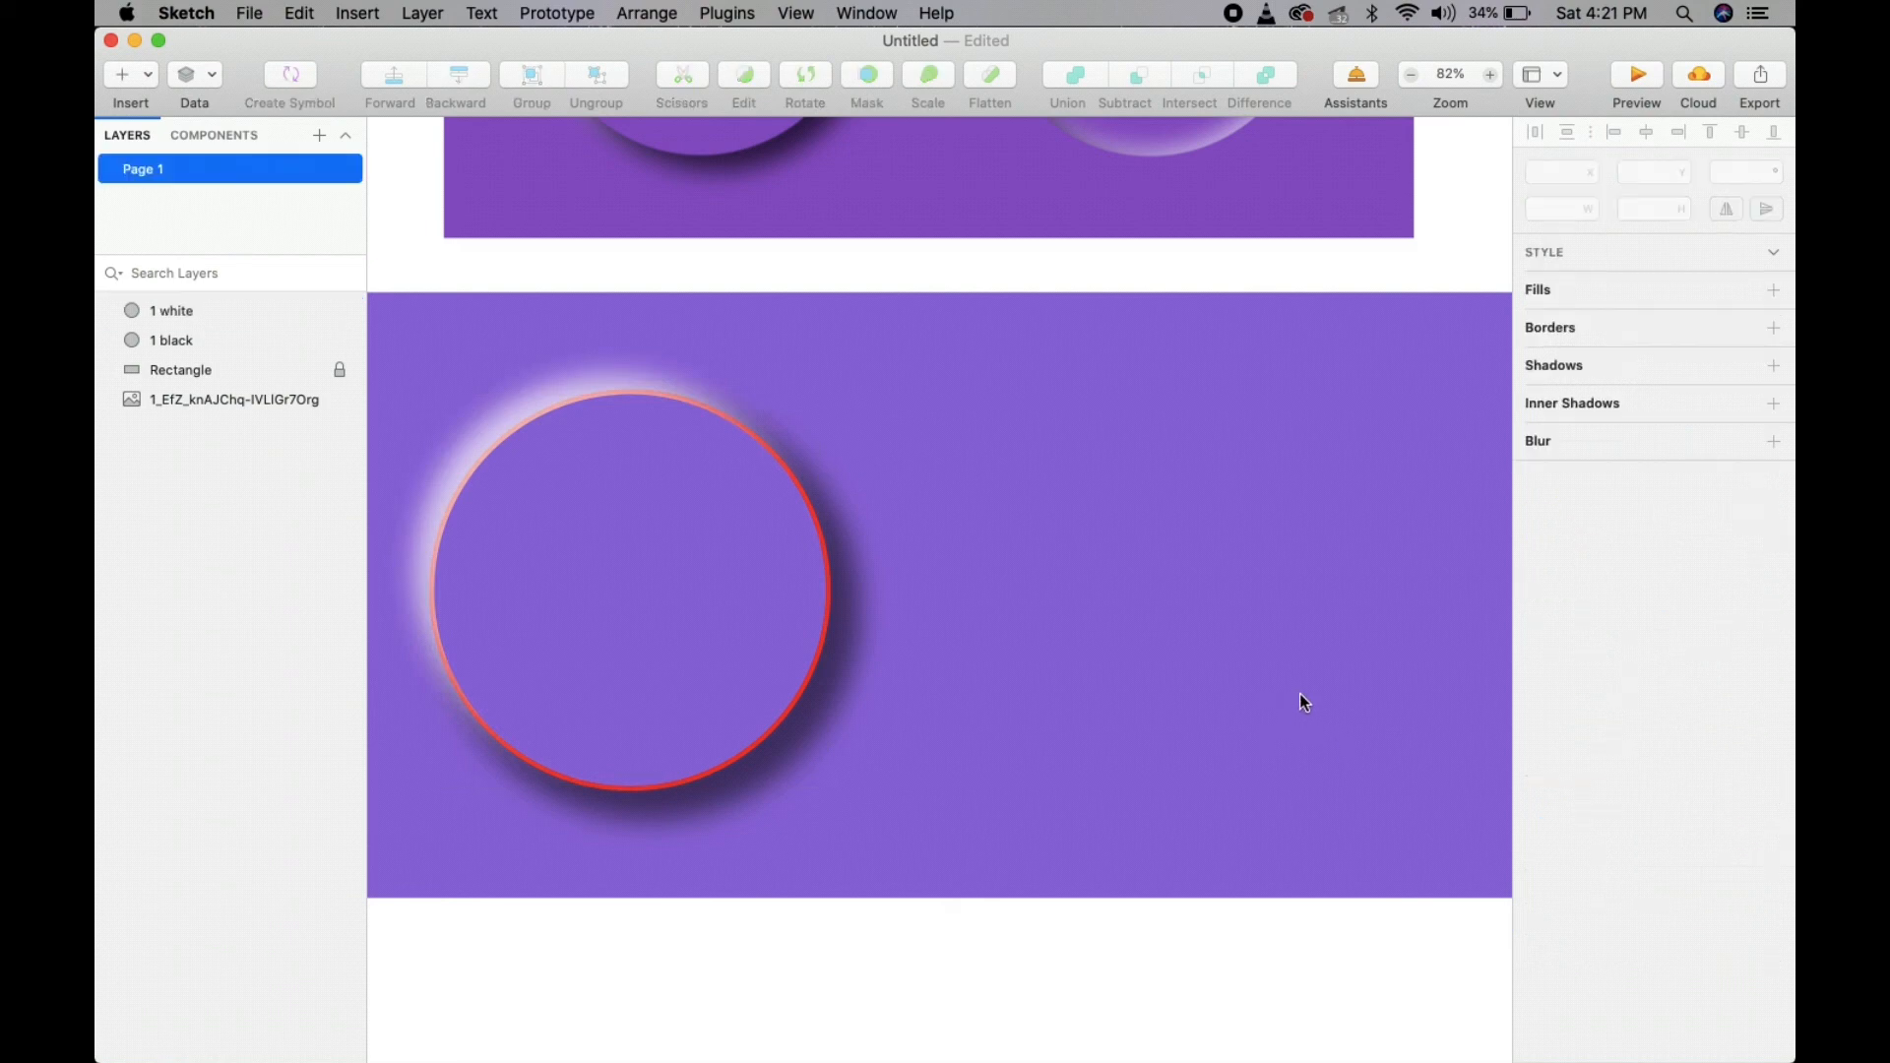
- Turn off the red border of the "1 black" circle
left_click(192, 341)
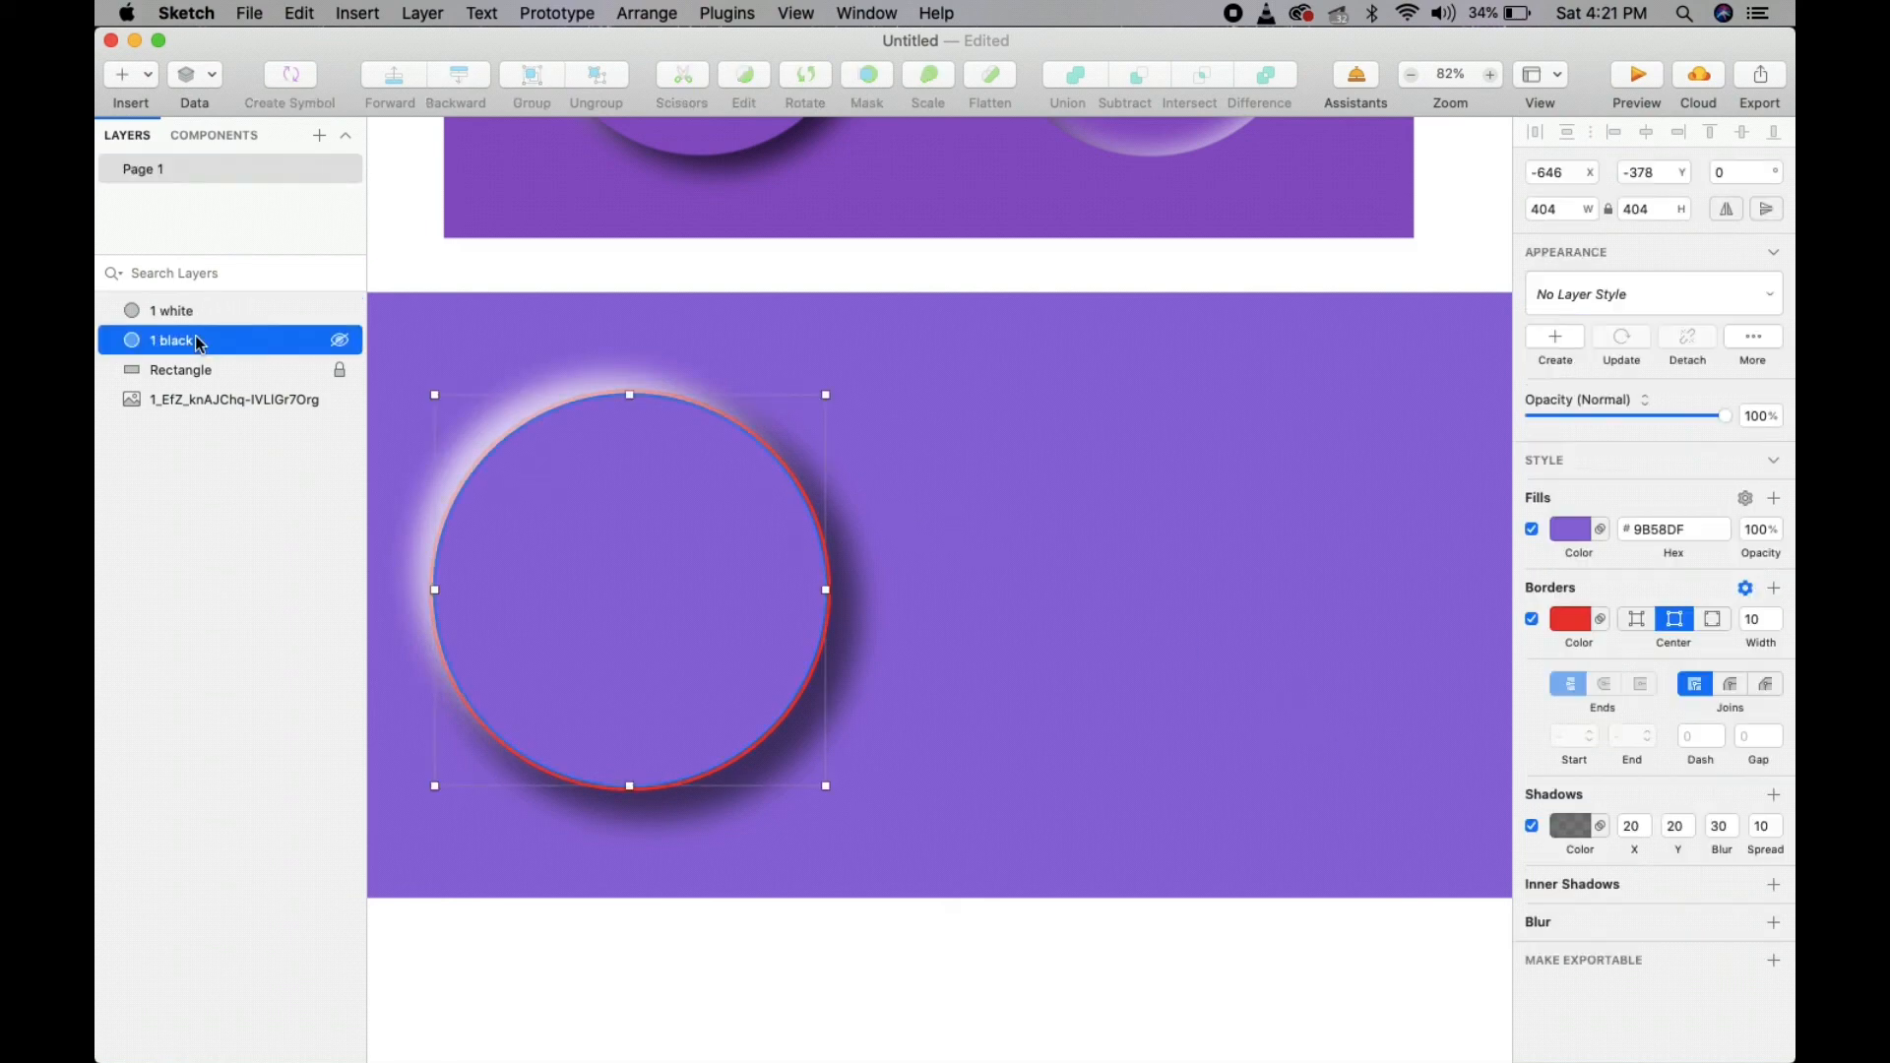
left_click(1533, 620)
left_click(1158, 533)
- Set the blur of the "1 white" circle's shadow to 30 and its spread to -15
scroll(1101, 533, "down", 6)
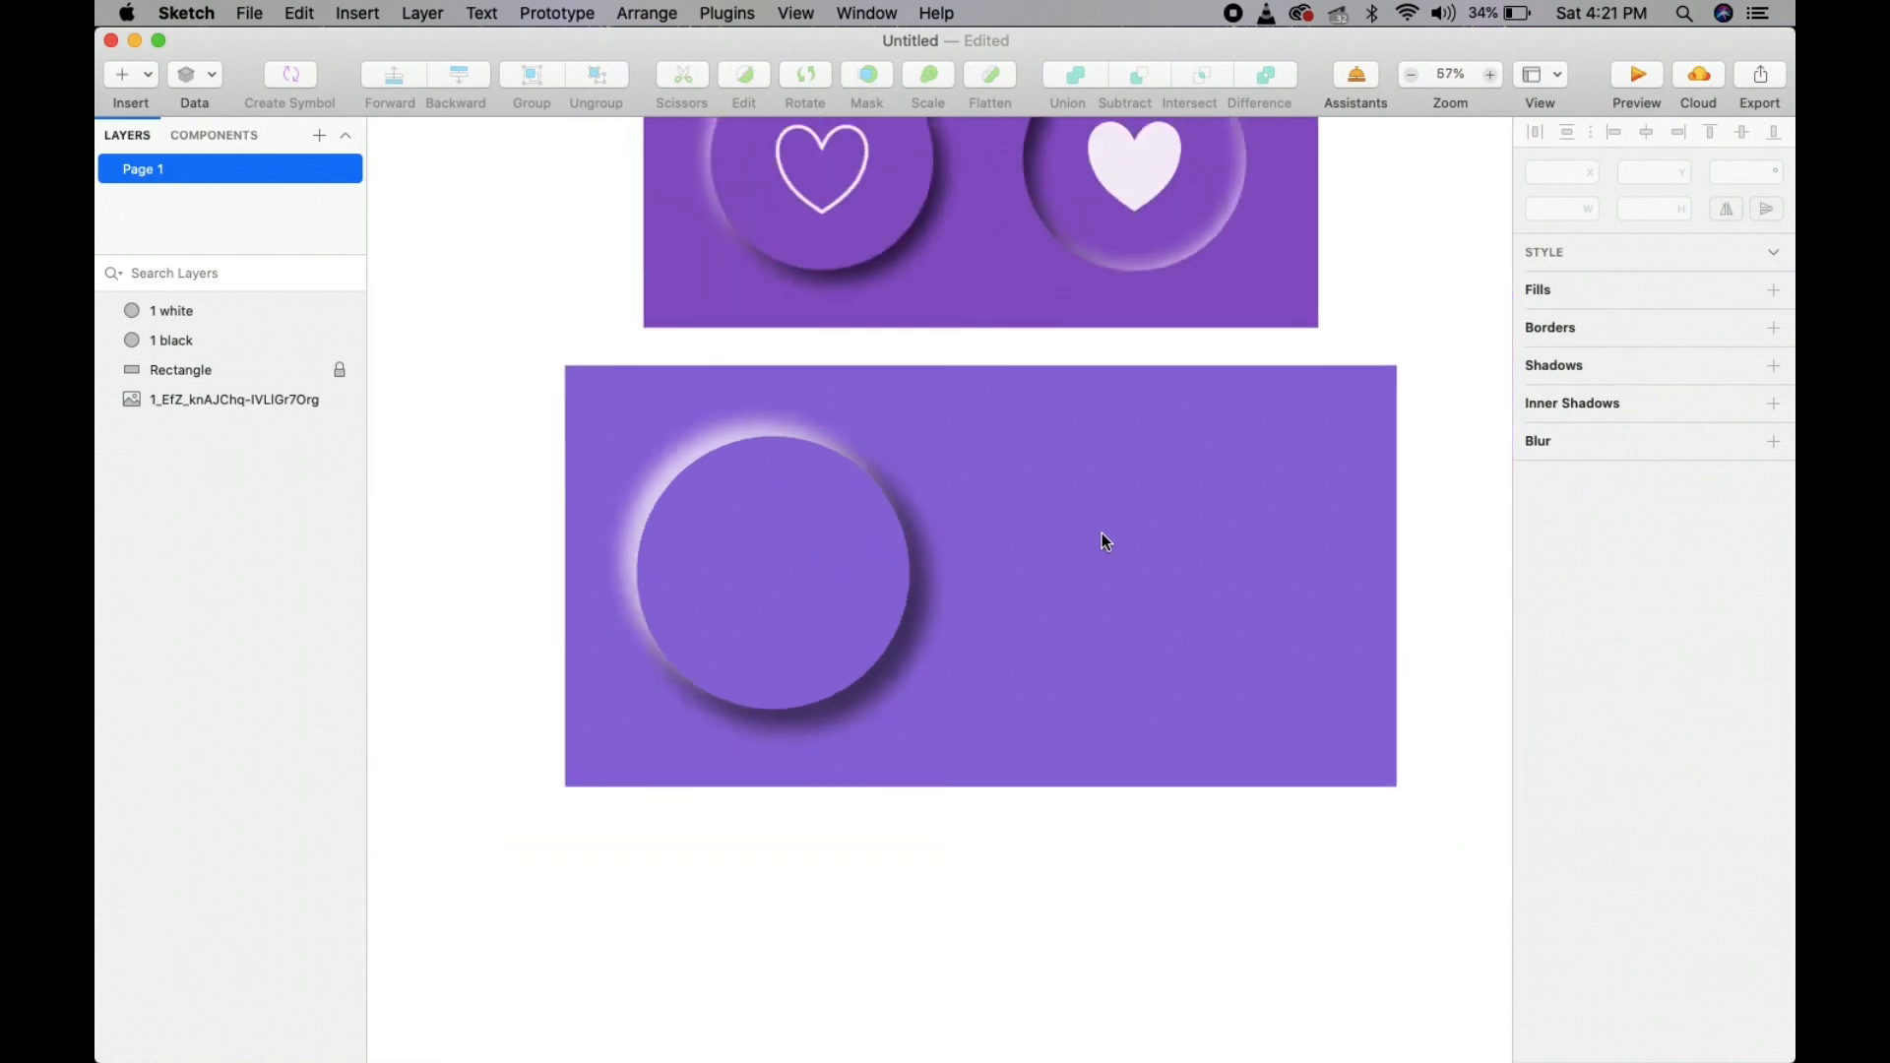
scroll(1102, 534, "up", 1)
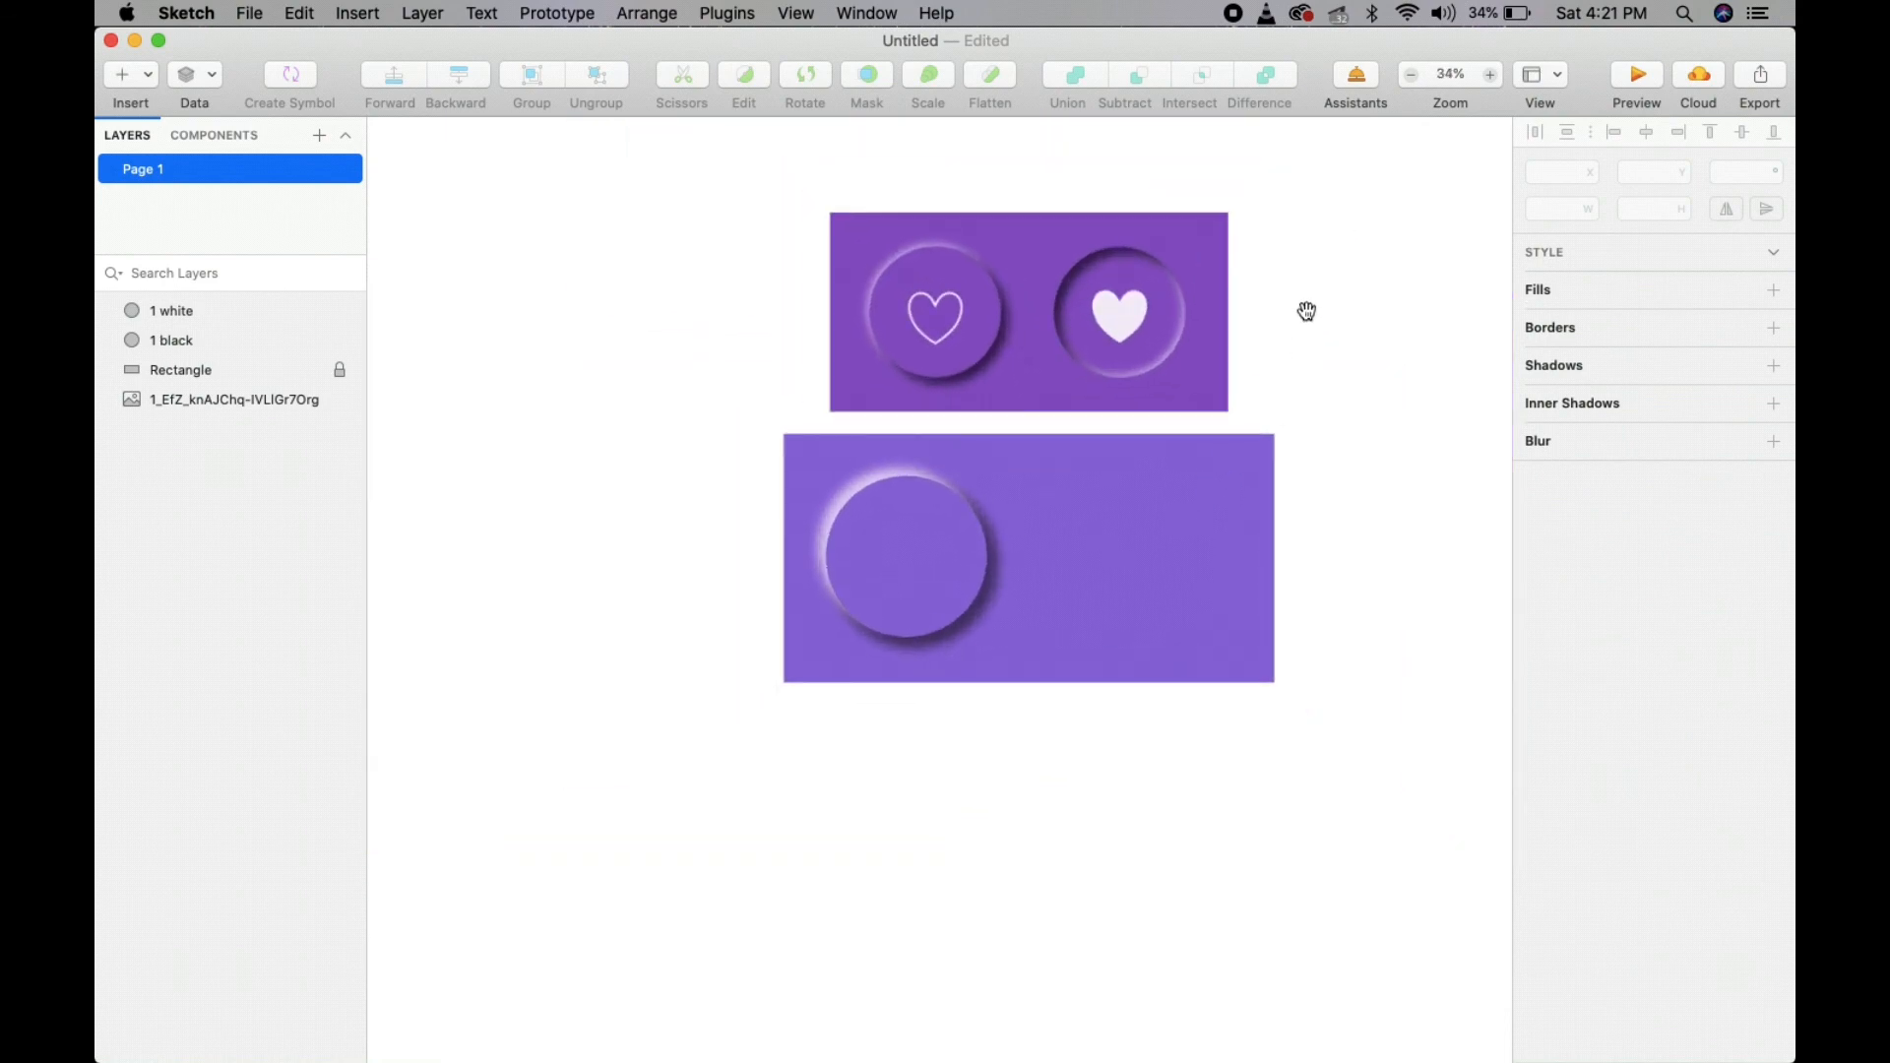
left_click_drag(1295, 313, 1230, 399)
scroll(1063, 575, "up", 5)
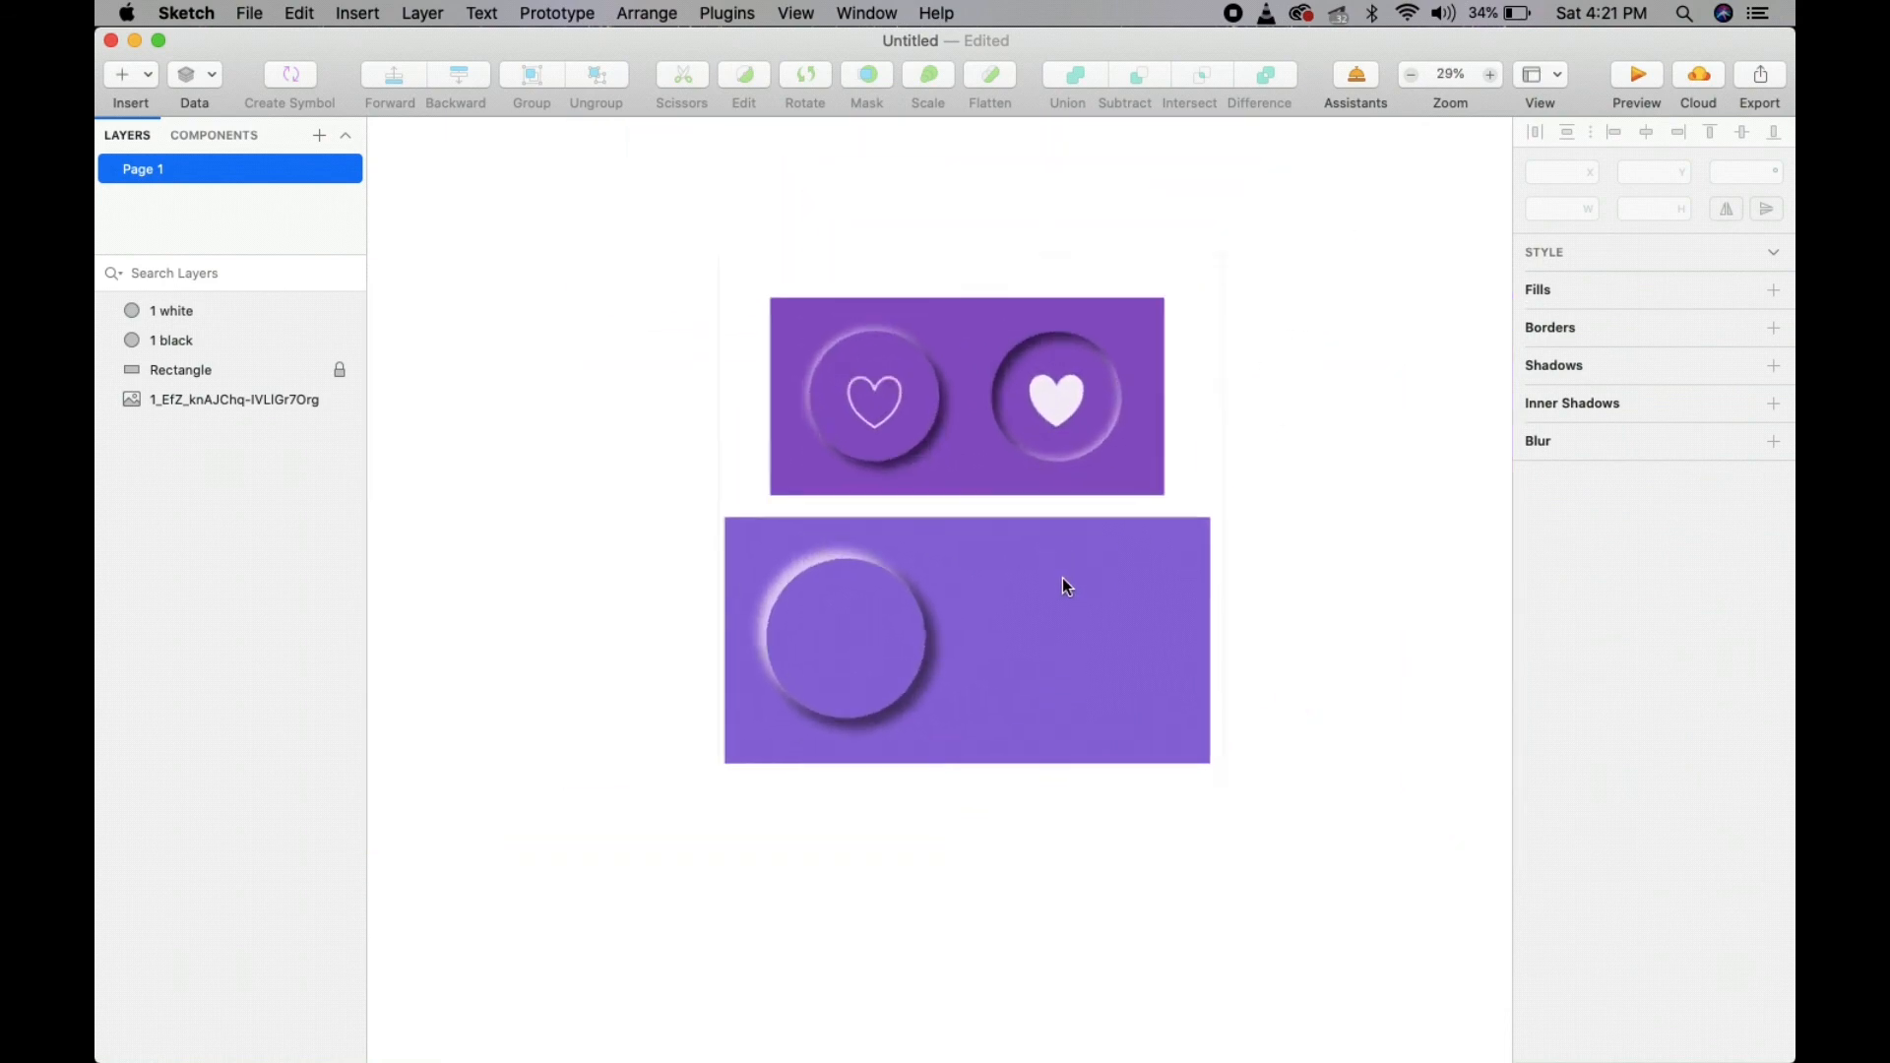
left_click(207, 311)
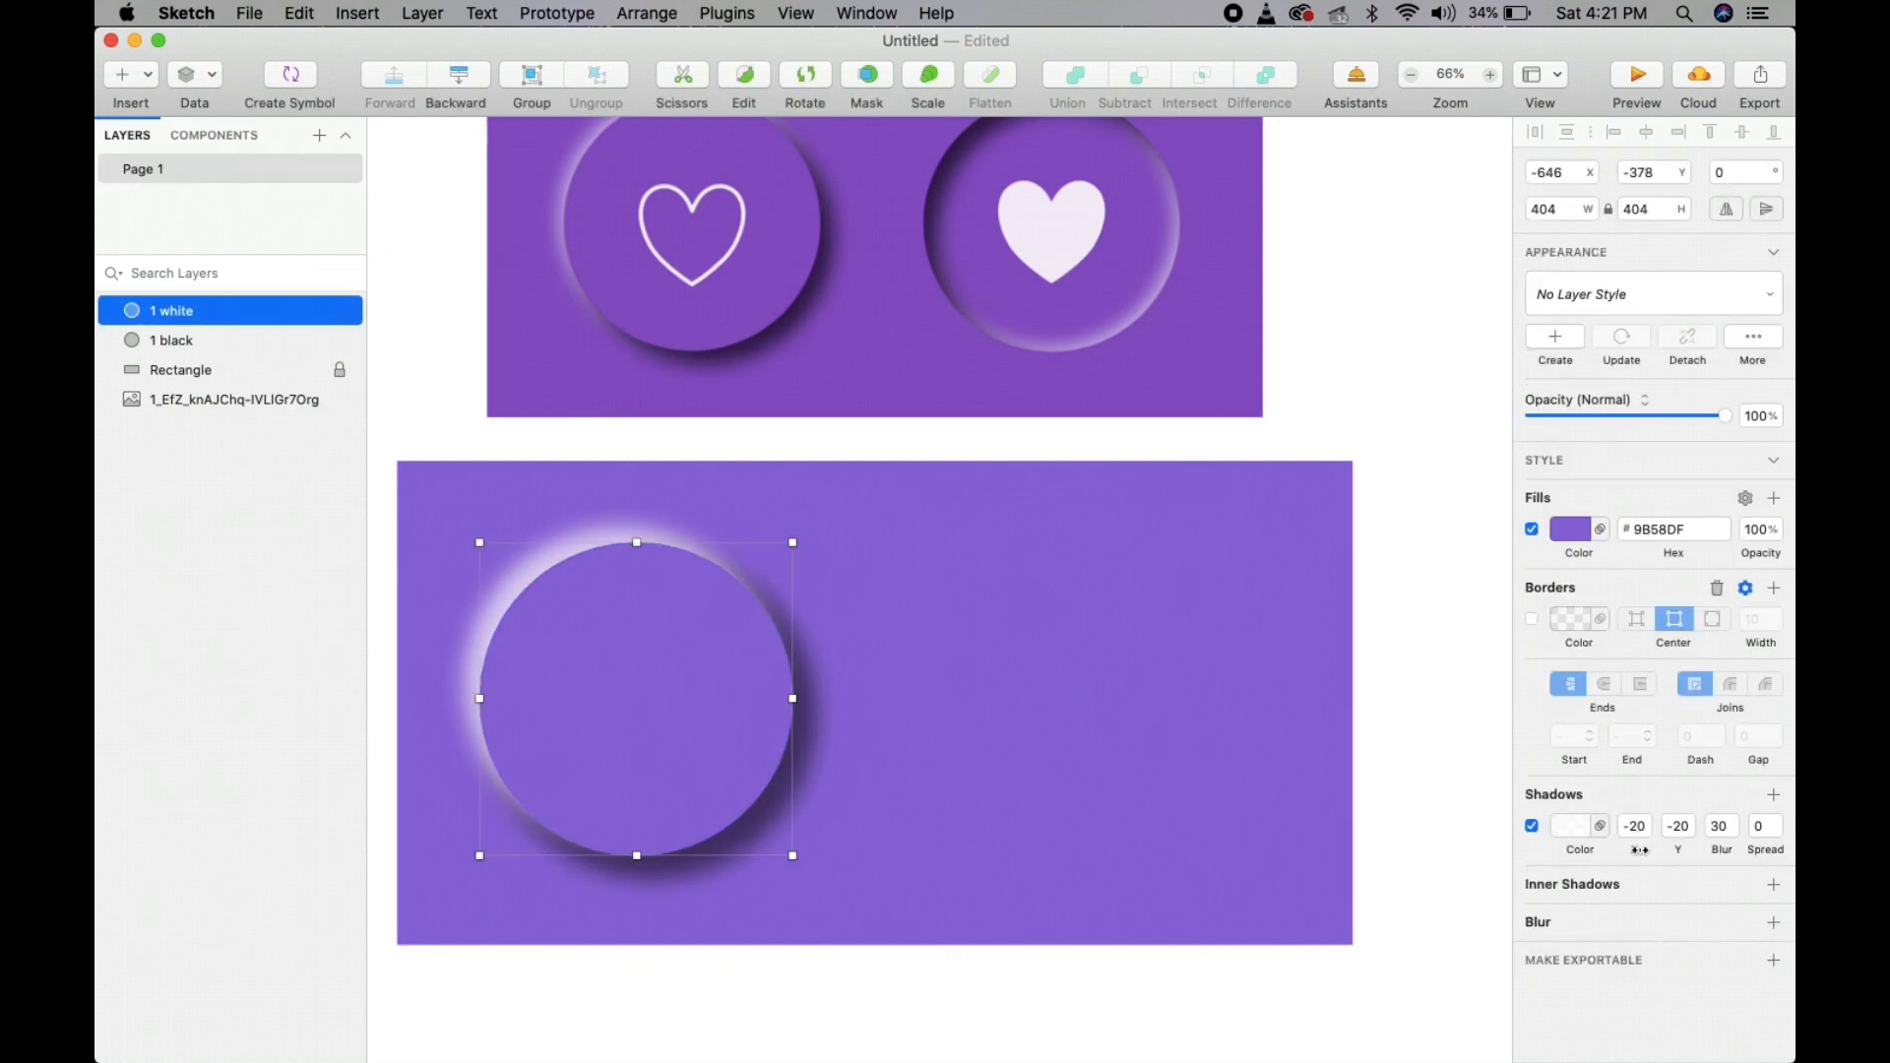
left_click_drag(1638, 850, 1725, 850)
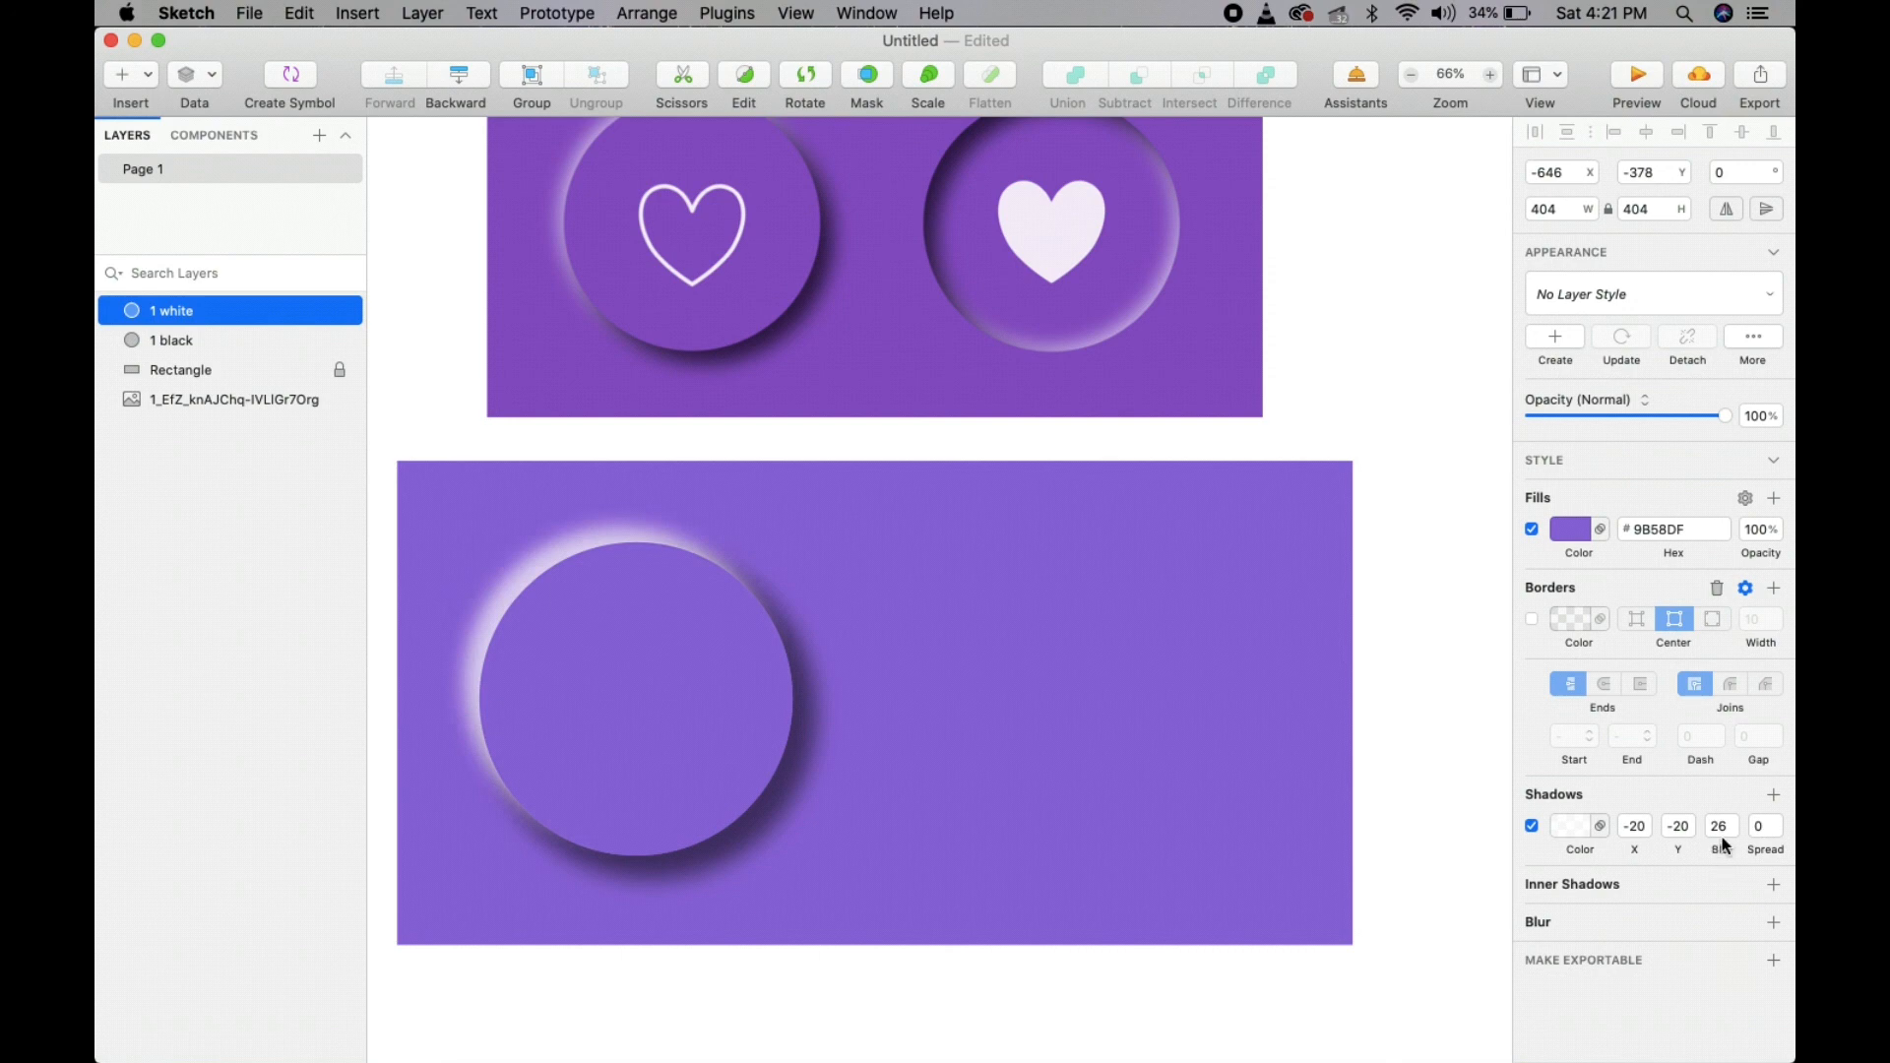
left_click(1733, 821)
left_click(1733, 821)
left_click_drag(1766, 853, 1754, 853)
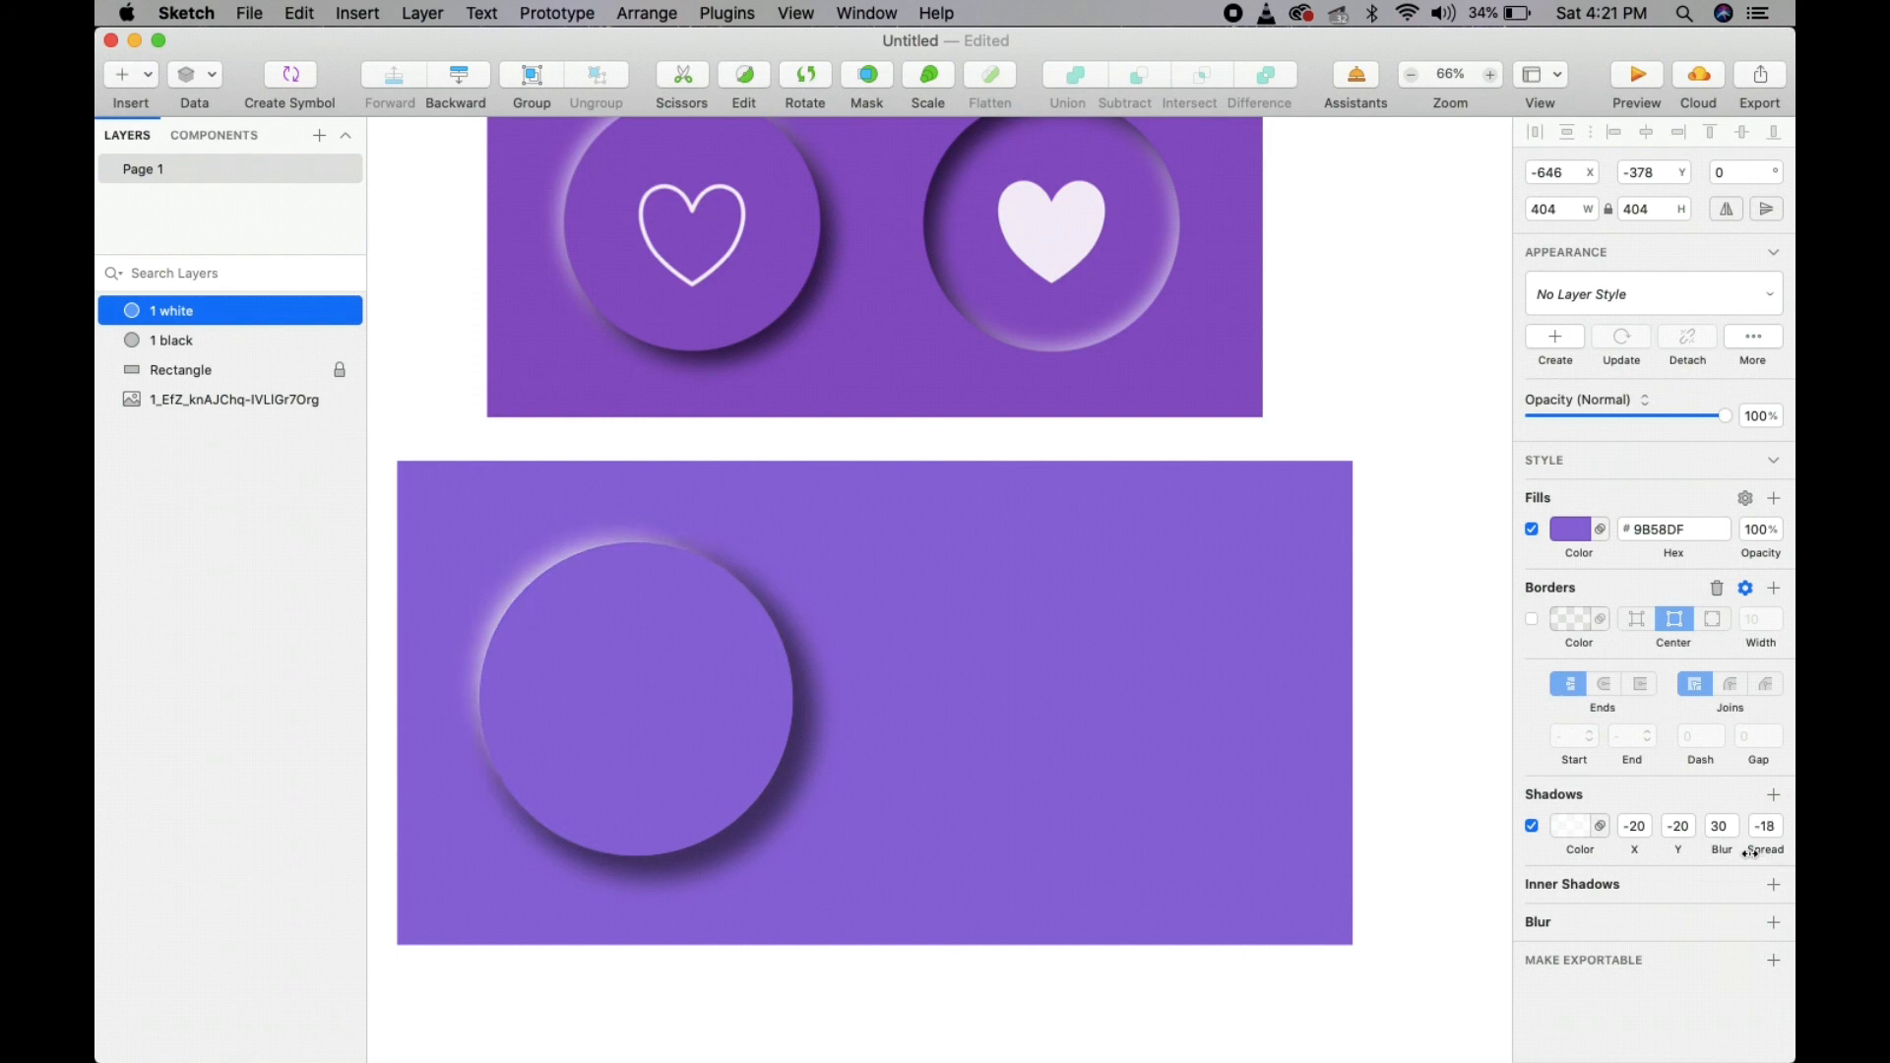
left_click_drag(1748, 853, 1754, 852)
left_click(1097, 666)
- Reduce the alpha of the white shadow on "1 white" to 51
scroll(1090, 659, "down", 2)
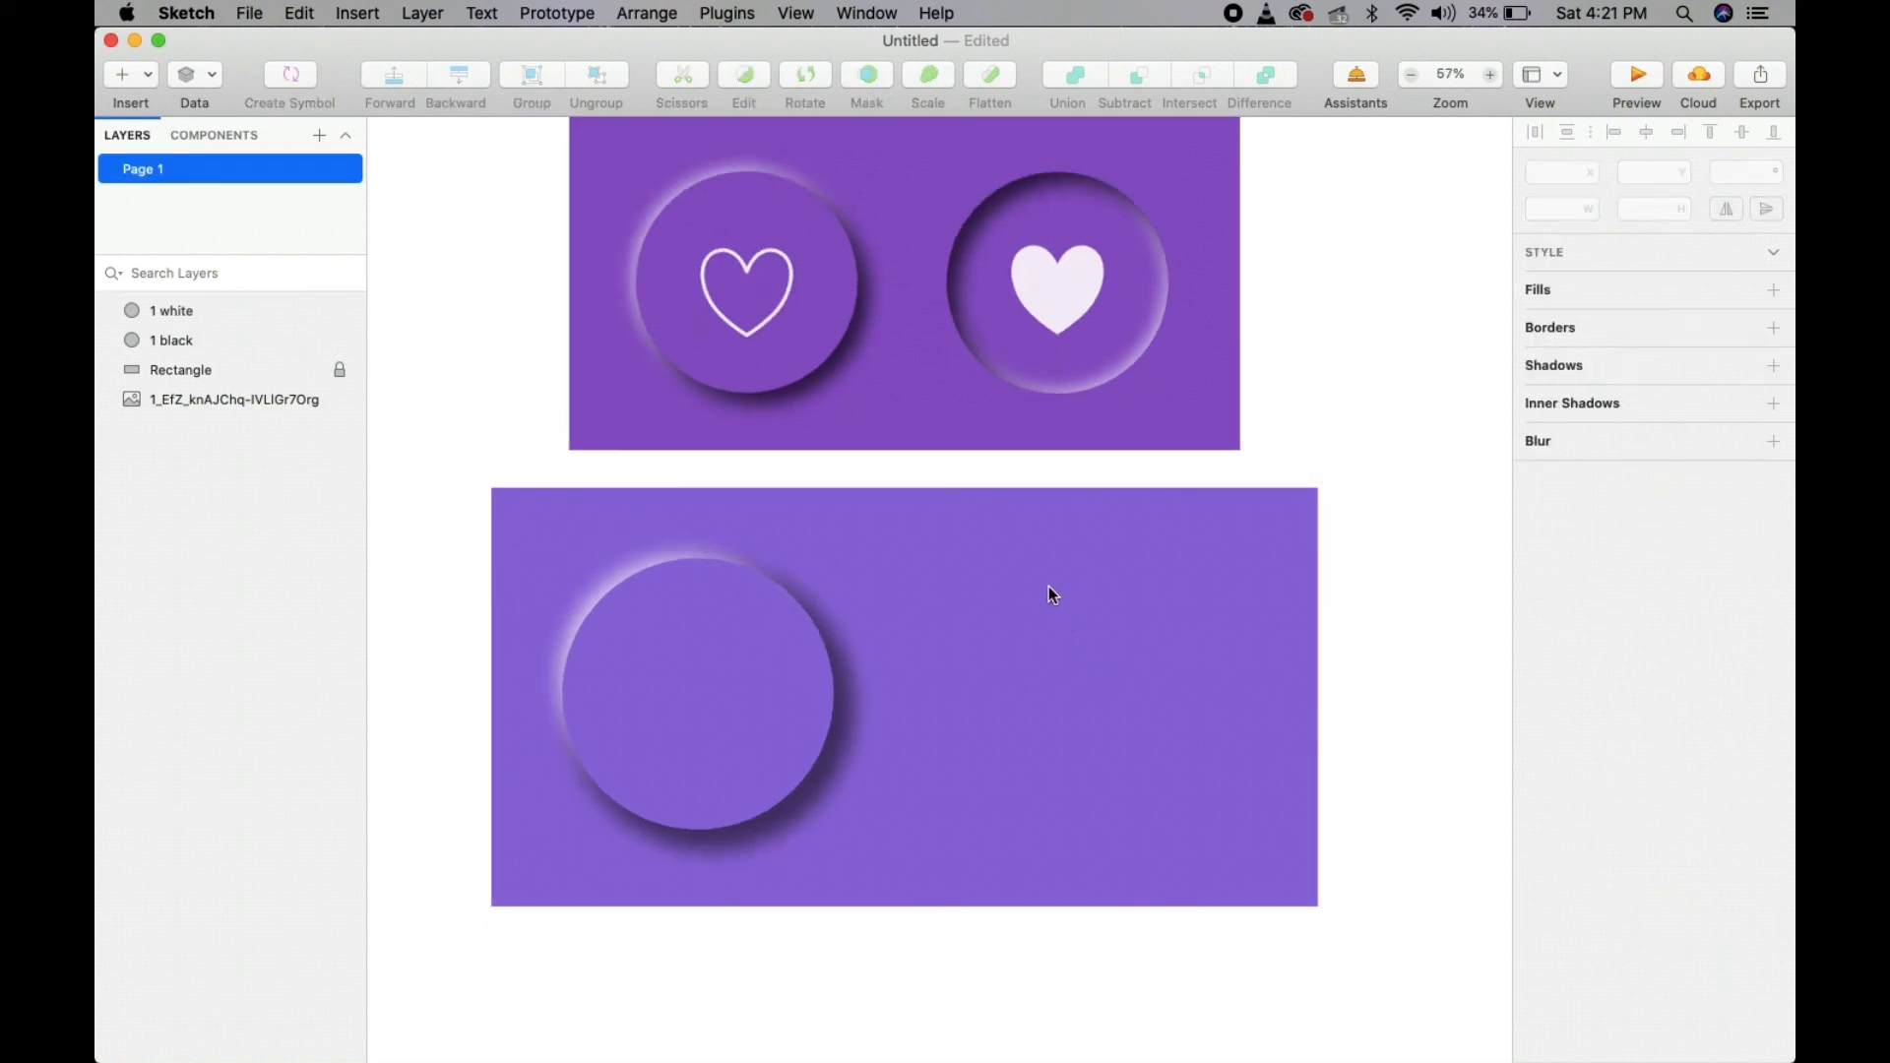
left_click_drag(1040, 603, 1013, 647)
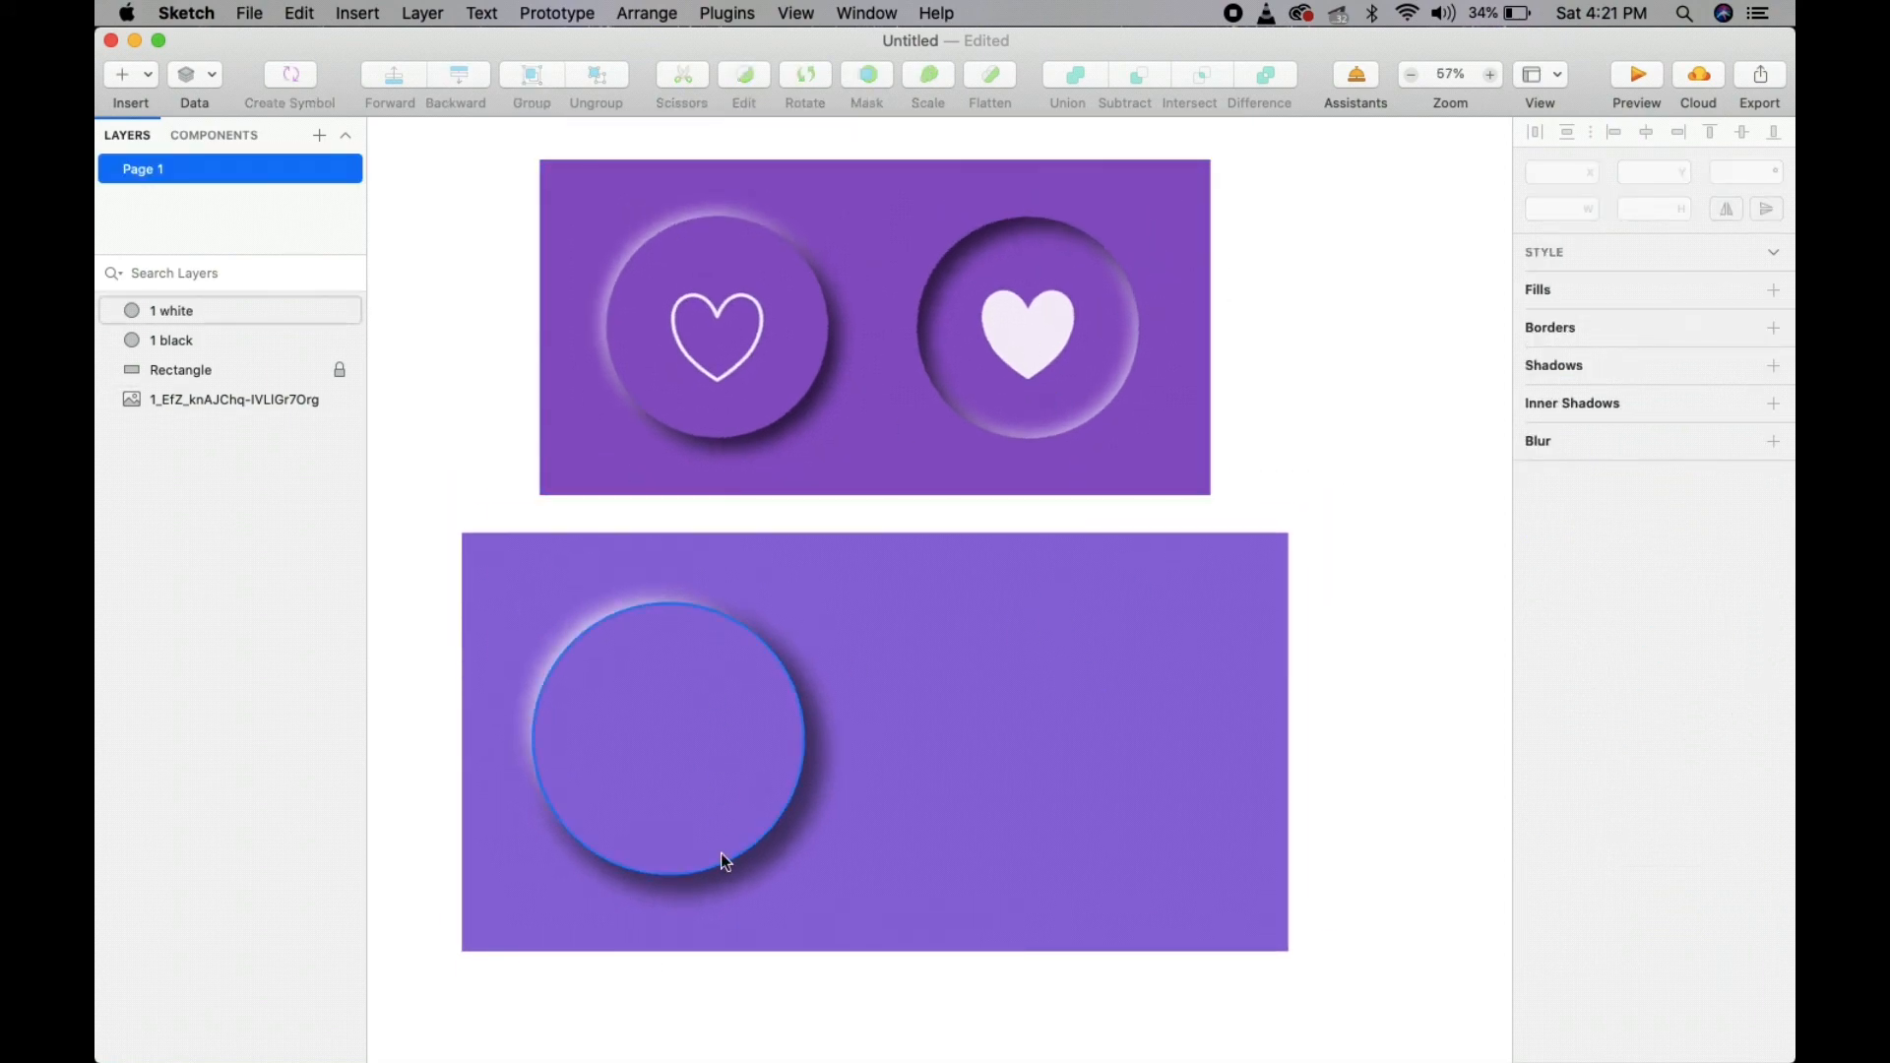
left_click(195, 312)
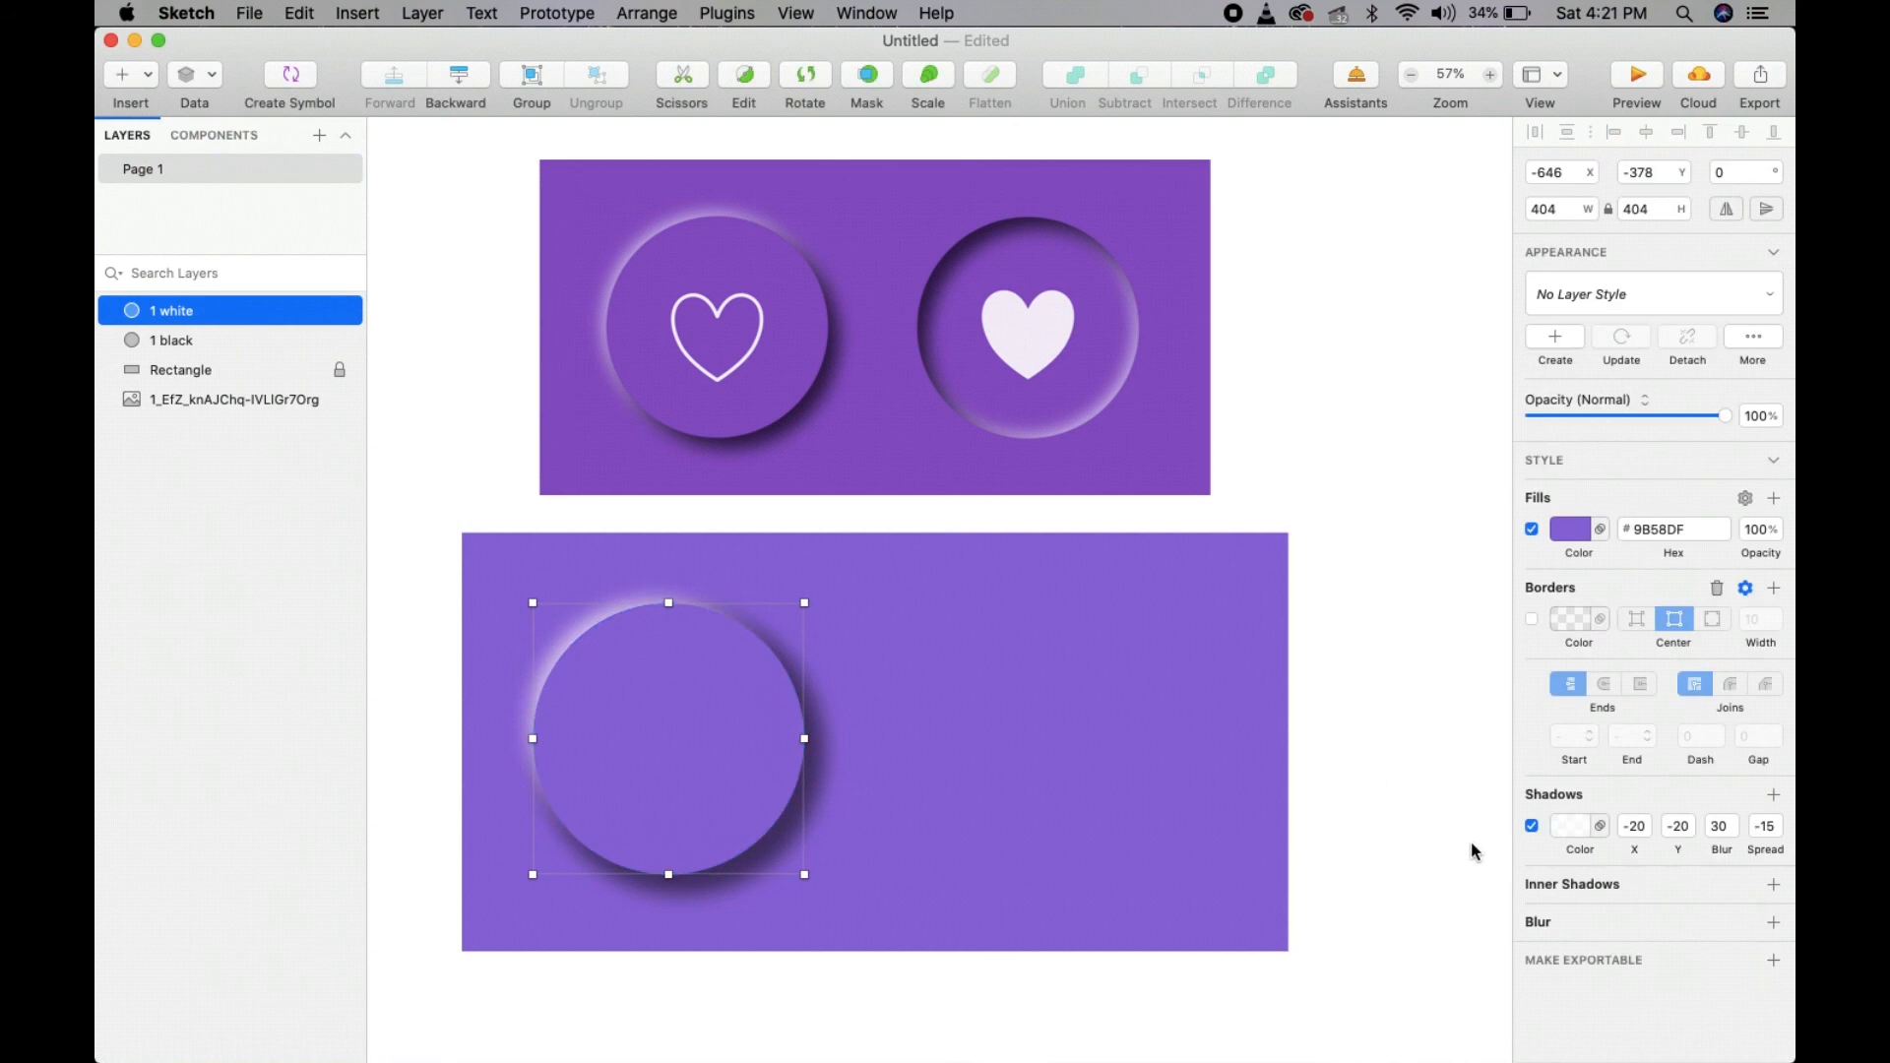
left_click(1570, 835)
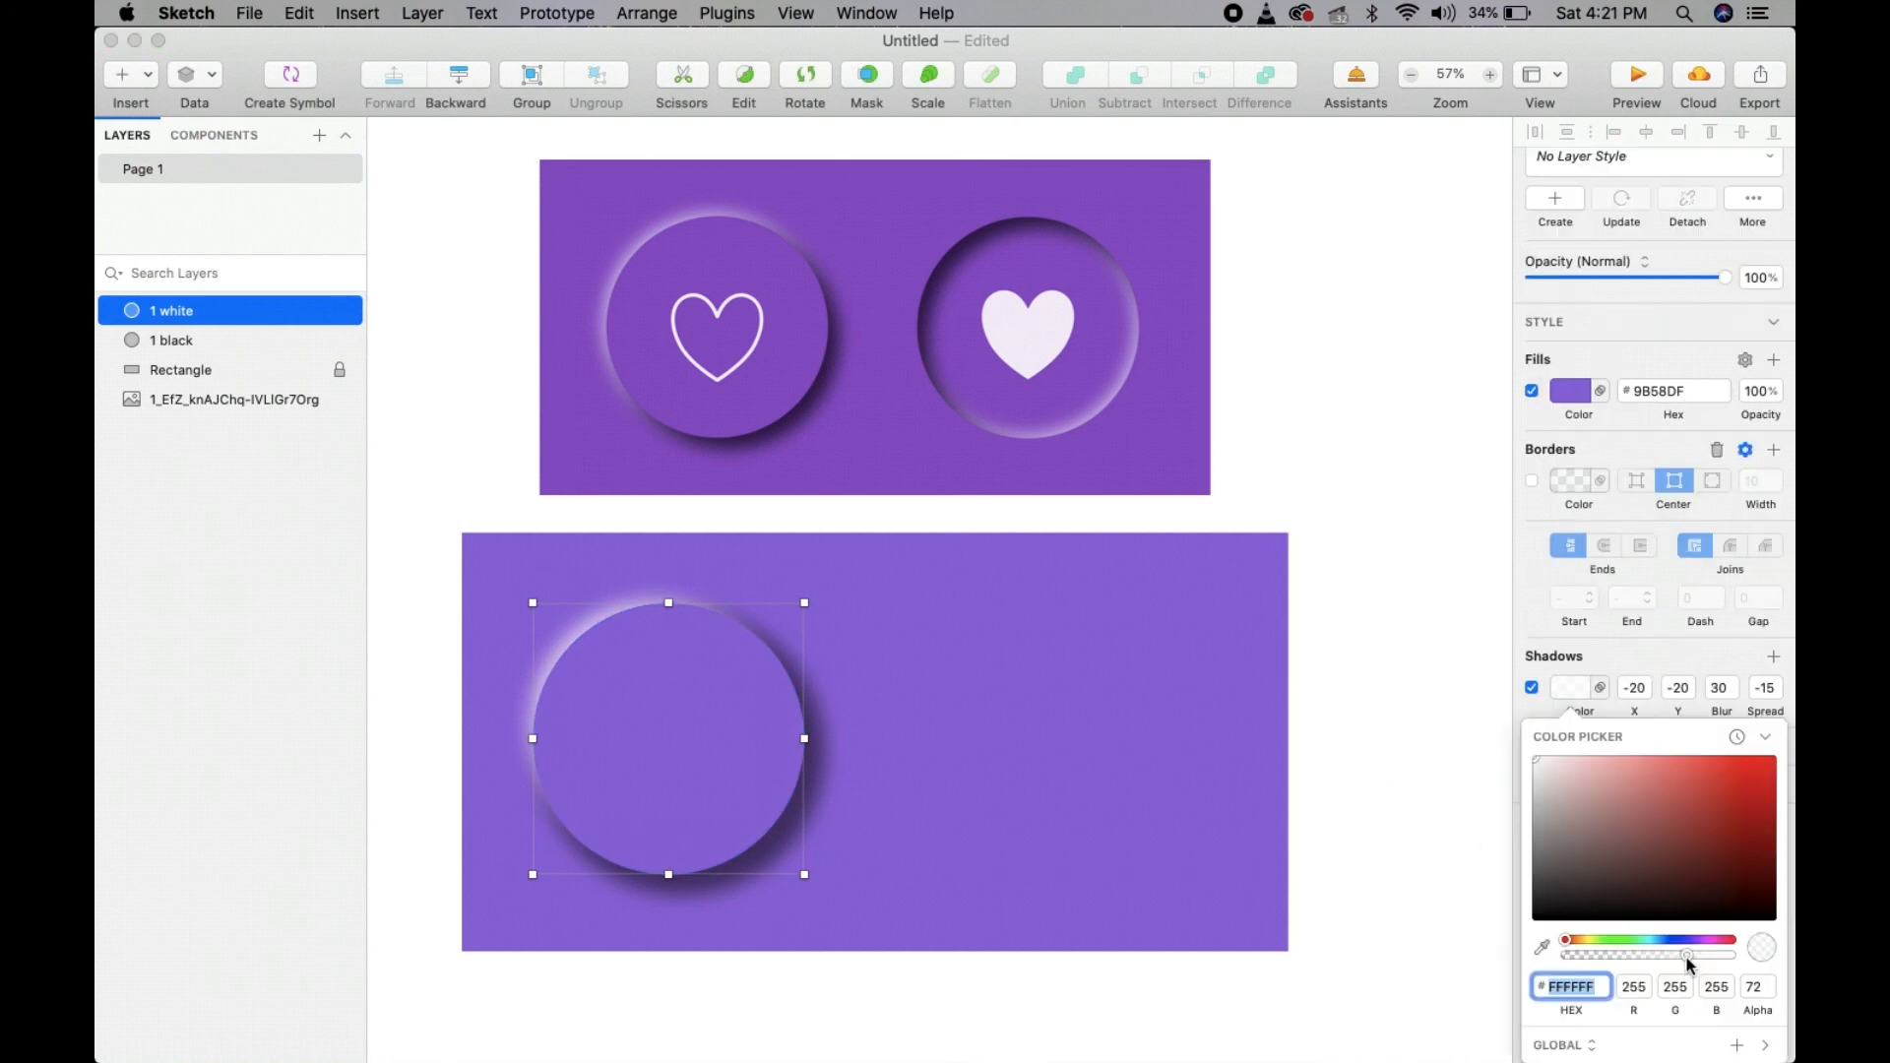
mouse_move(1686, 960)
left_mouse_down()
mouse_move(1742, 955)
mouse_move(1660, 959)
left_mouse_up()
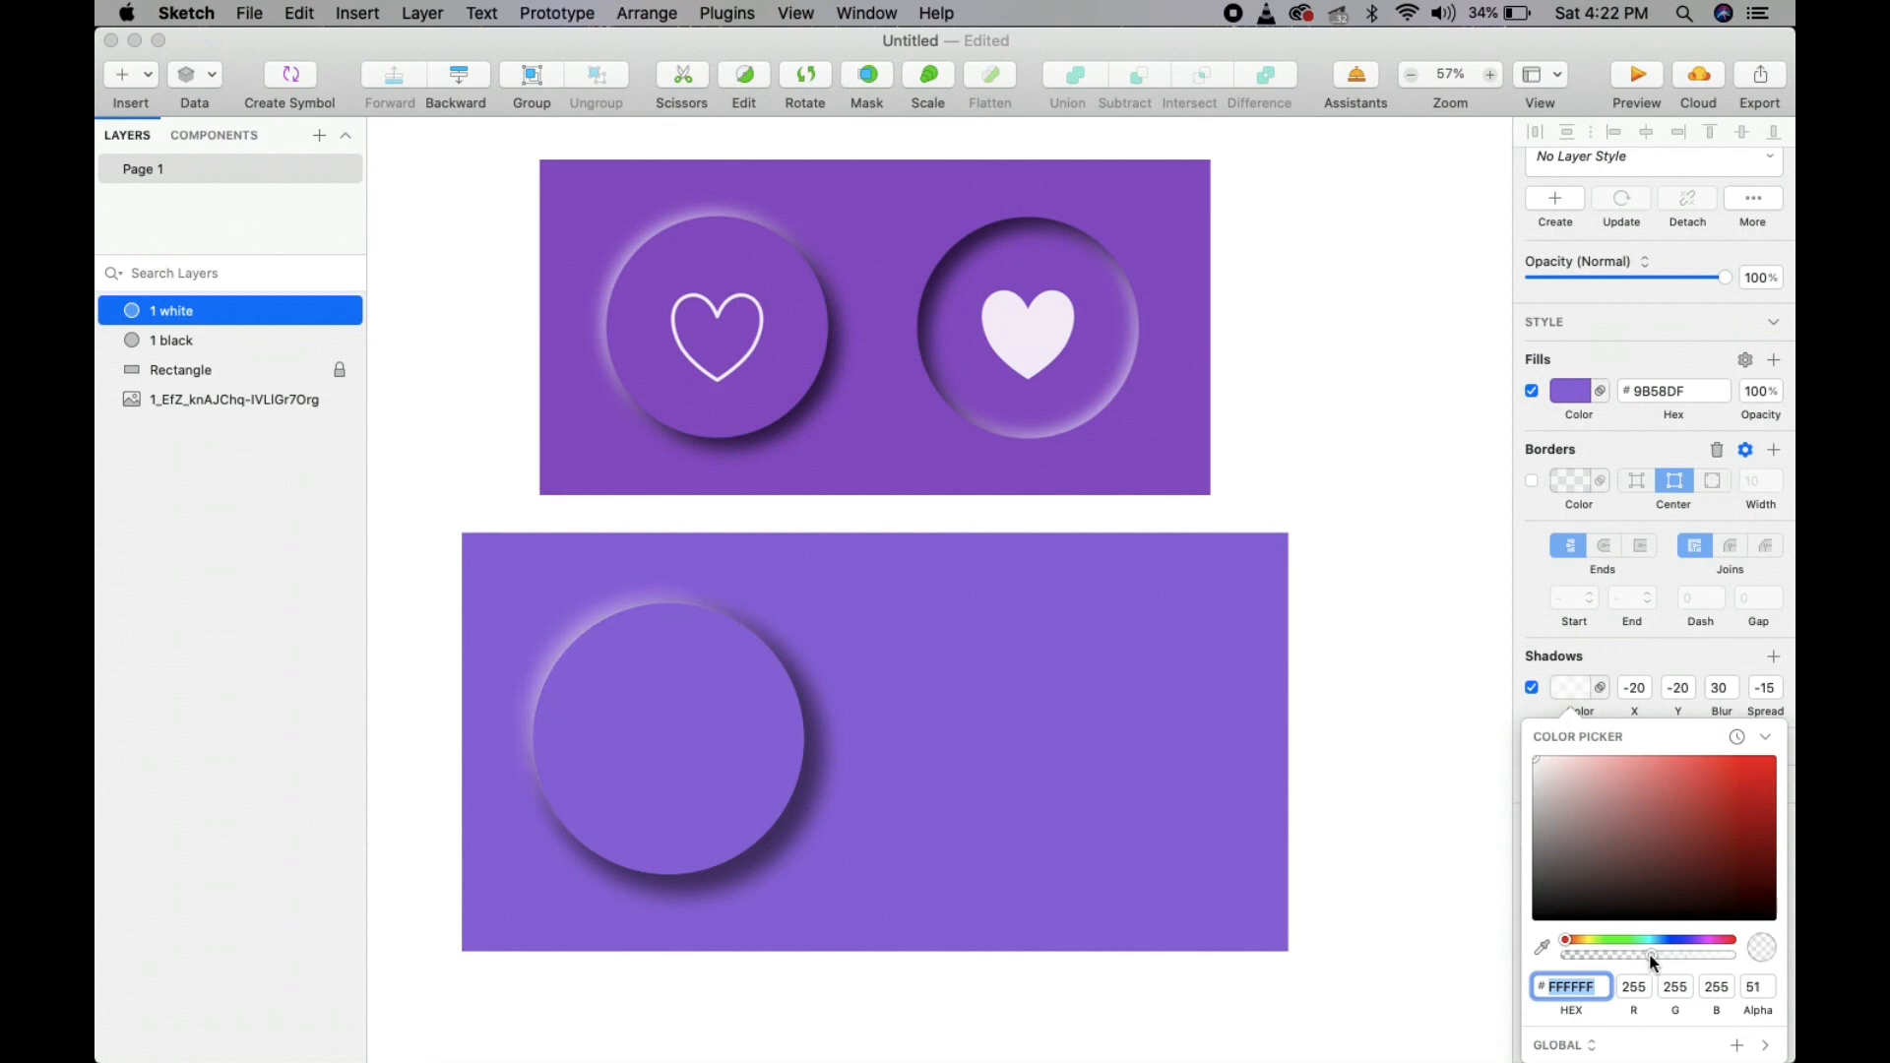
left_click(1081, 768)
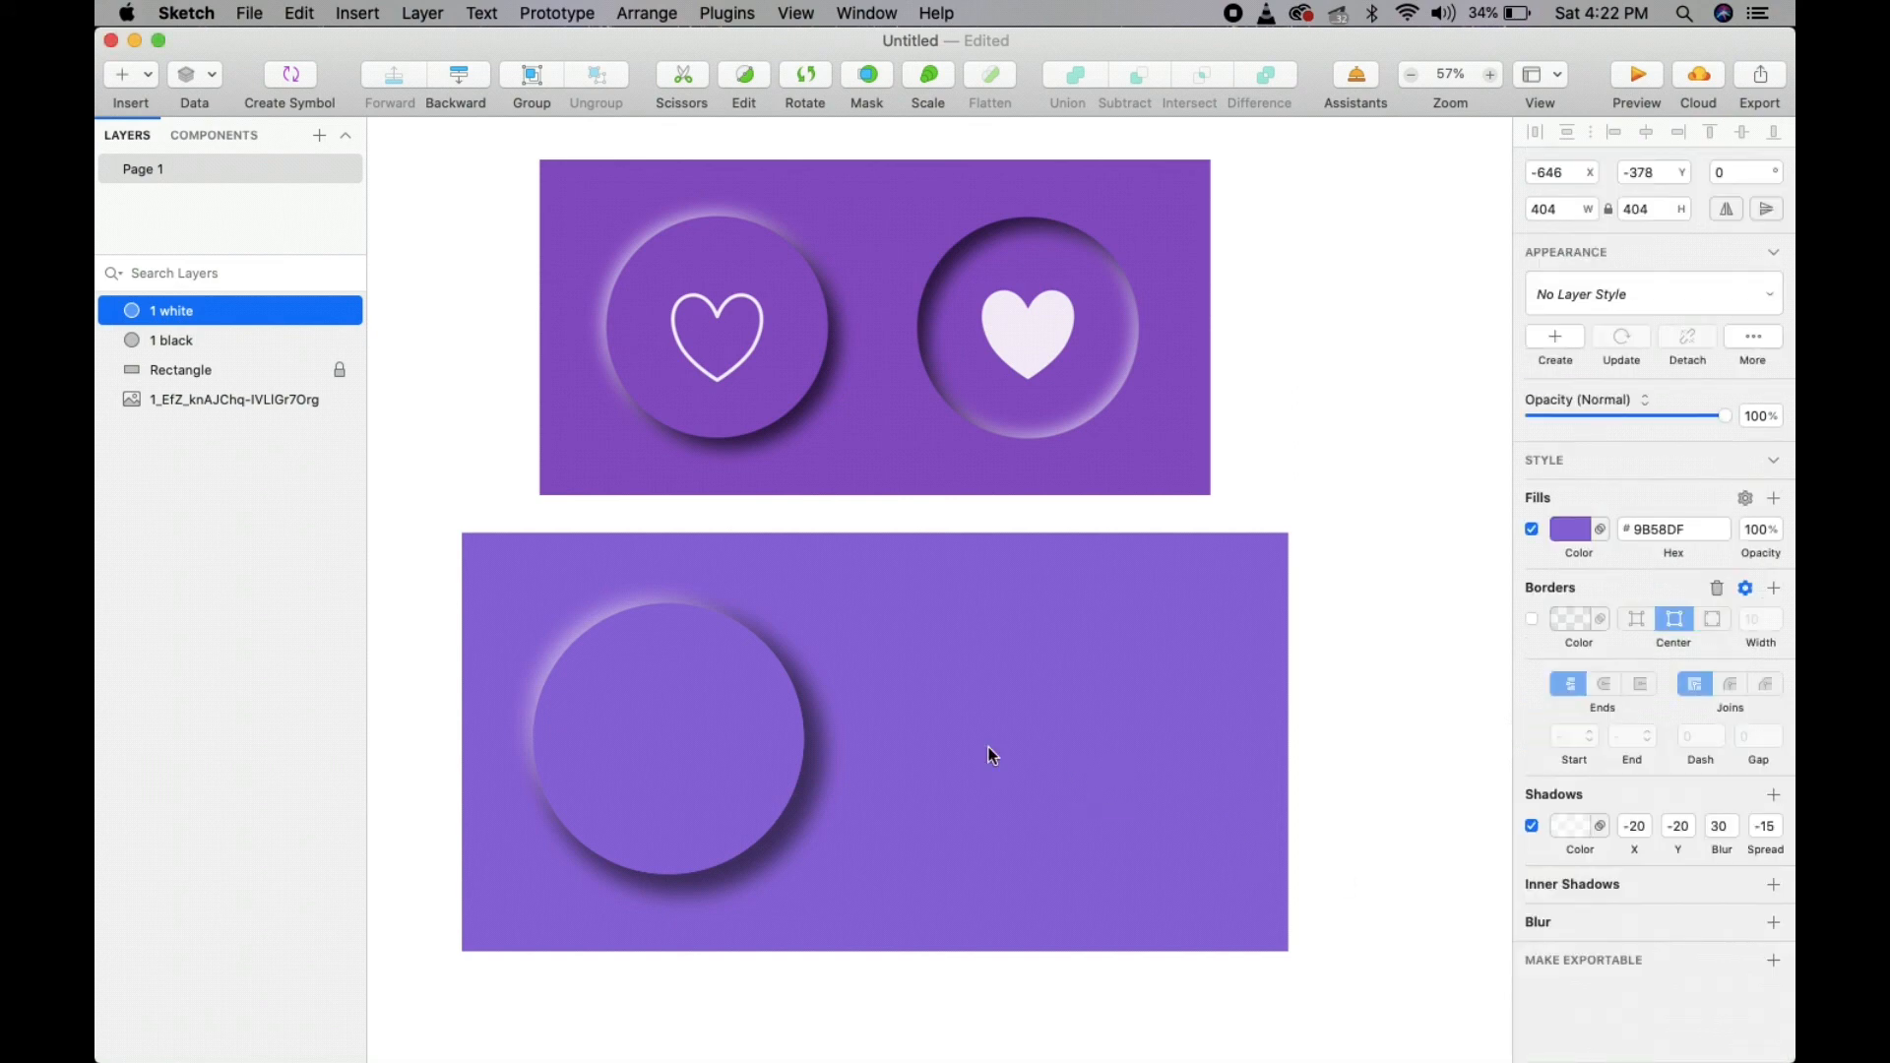
- Set the alpha of the black shadow on "1 black" to 51
left_click(148, 340)
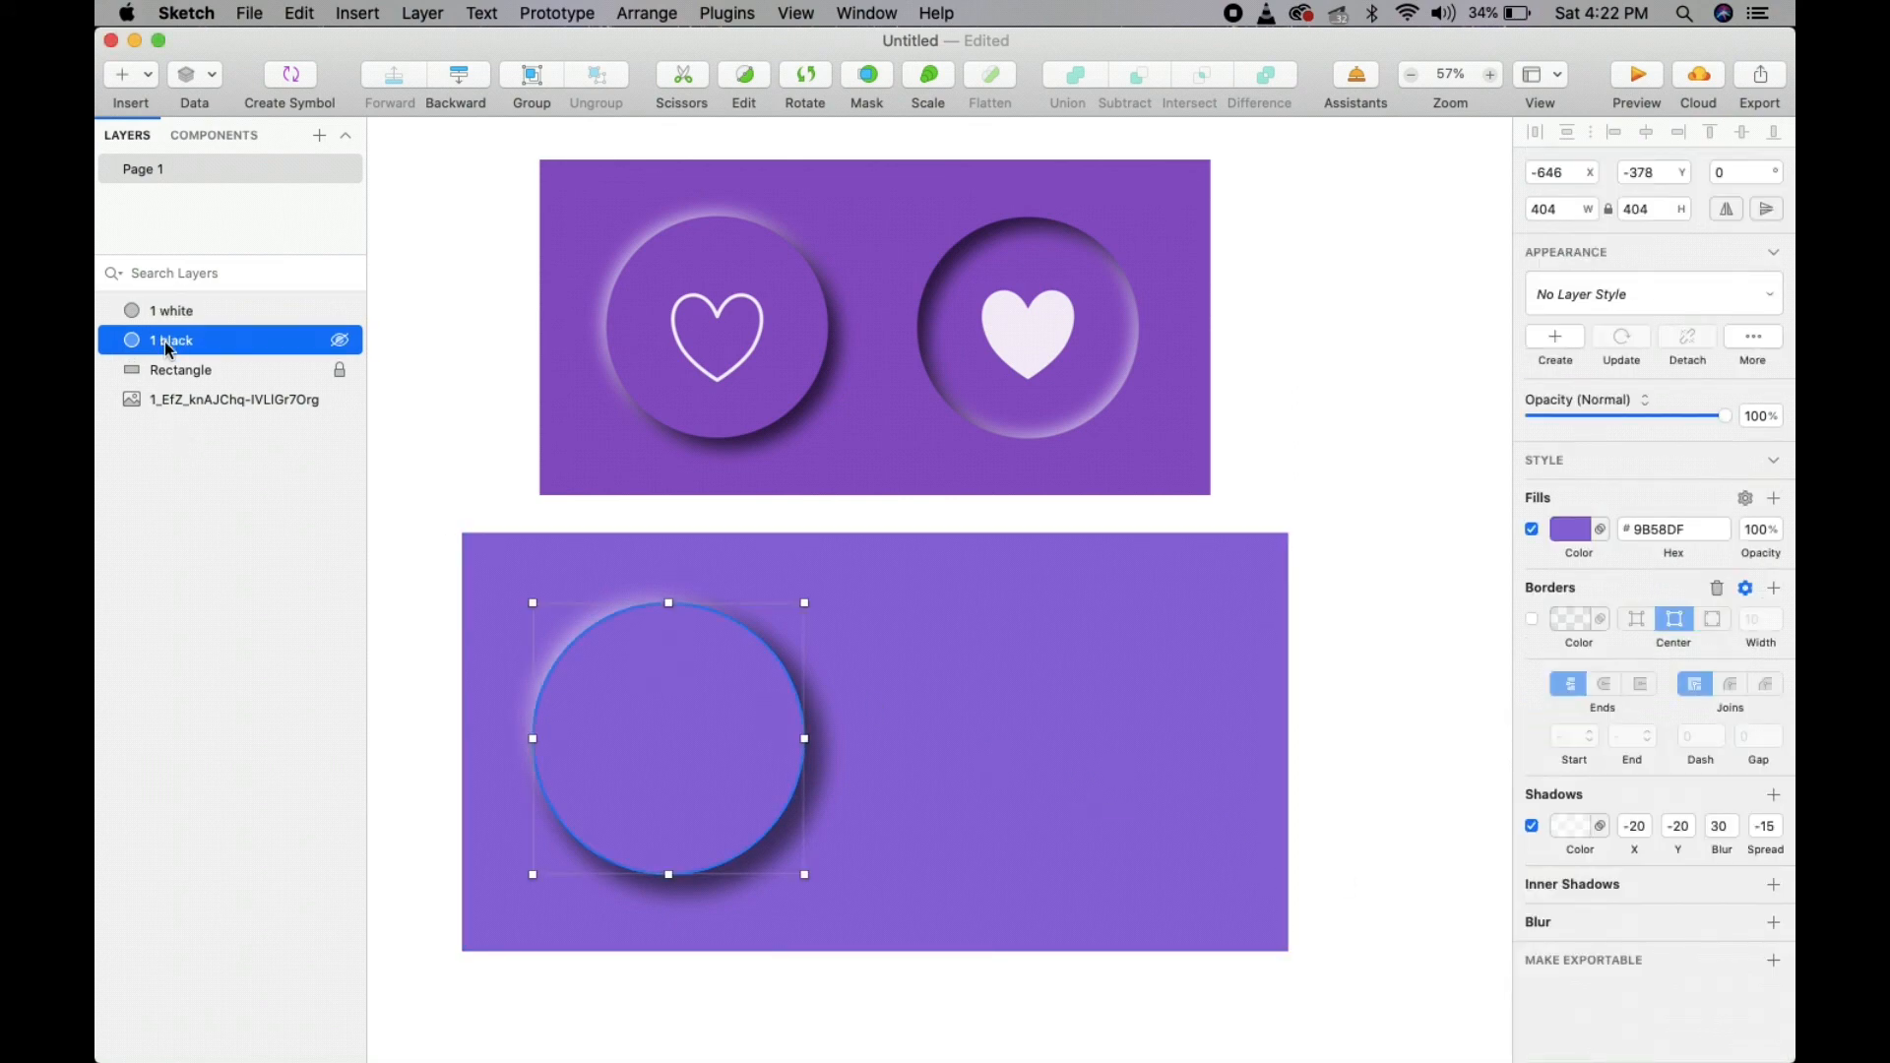
left_click(1574, 839)
mouse_move(1659, 973)
left_mouse_down()
mouse_move(1741, 967)
mouse_move(1652, 967)
left_mouse_up()
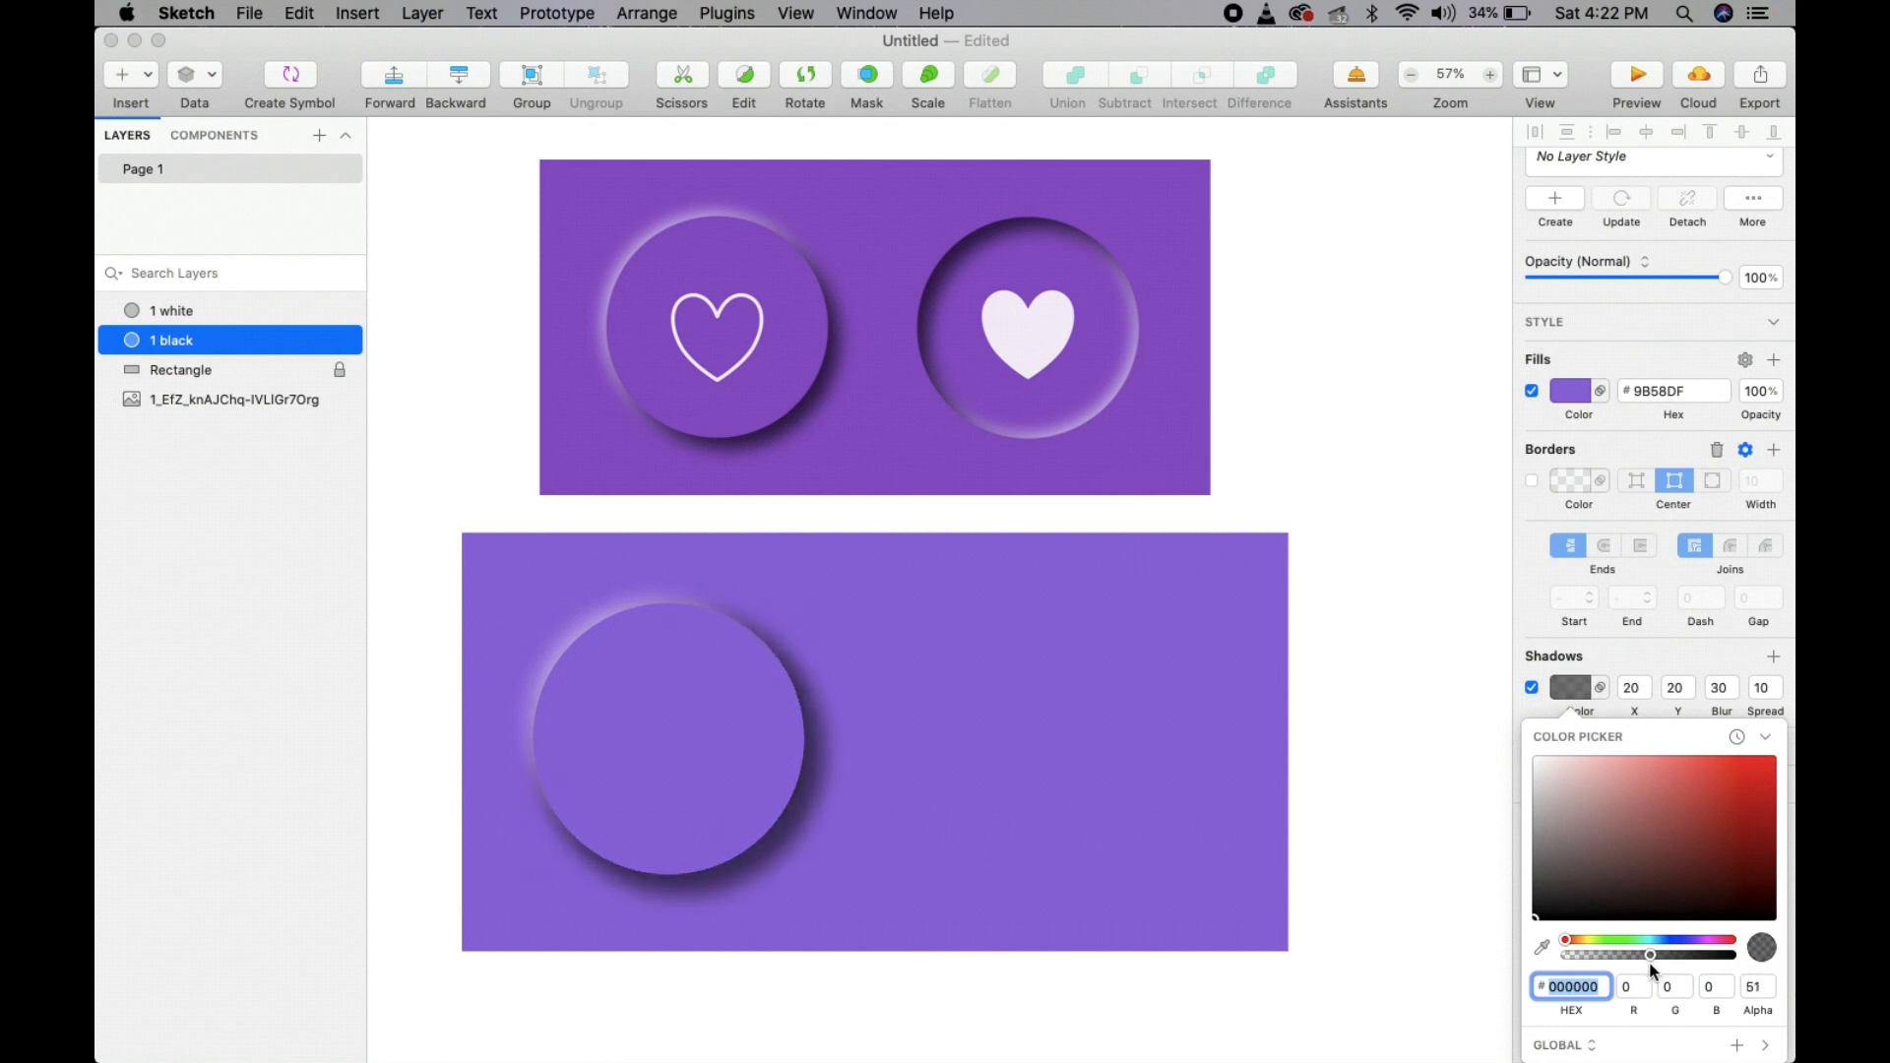
left_click(1022, 738)
left_click(955, 766)
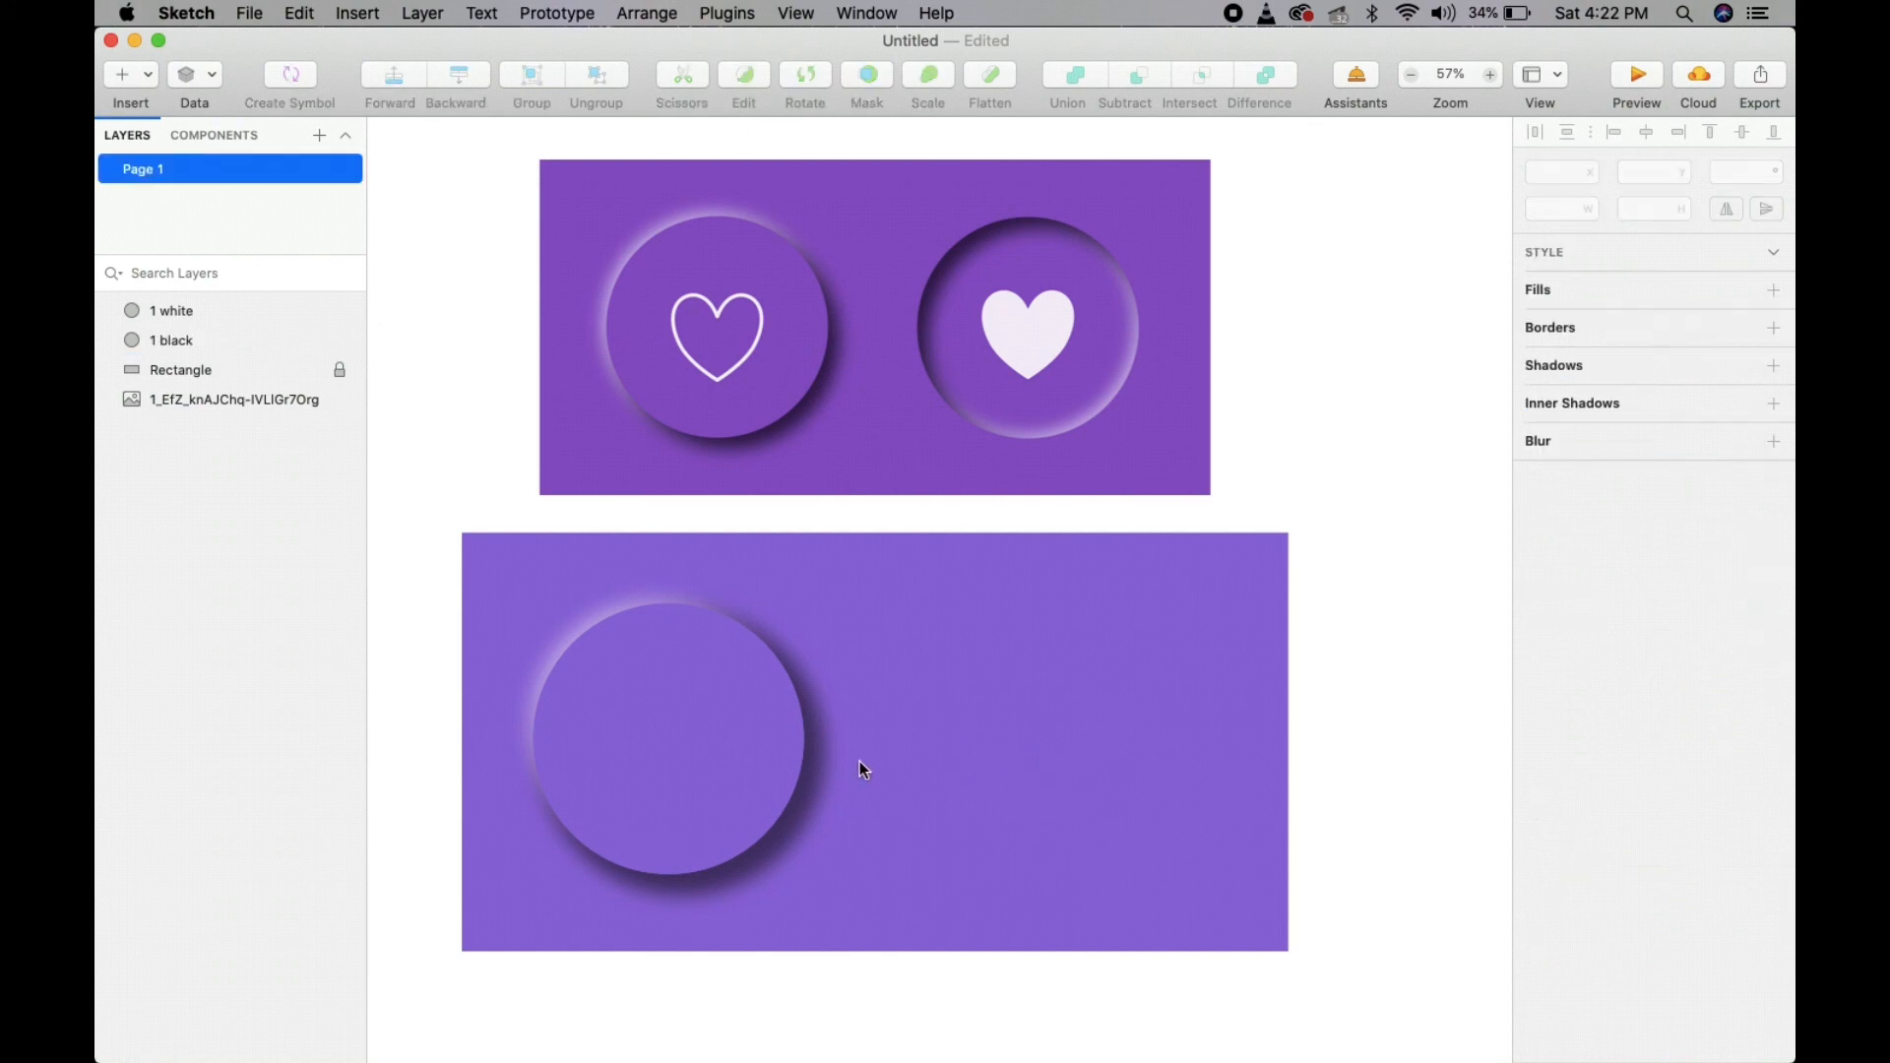
- Group the "1 white" and "1 black" circles and name the group "Open button"
left_click_drag(1002, 899, 455, 549)
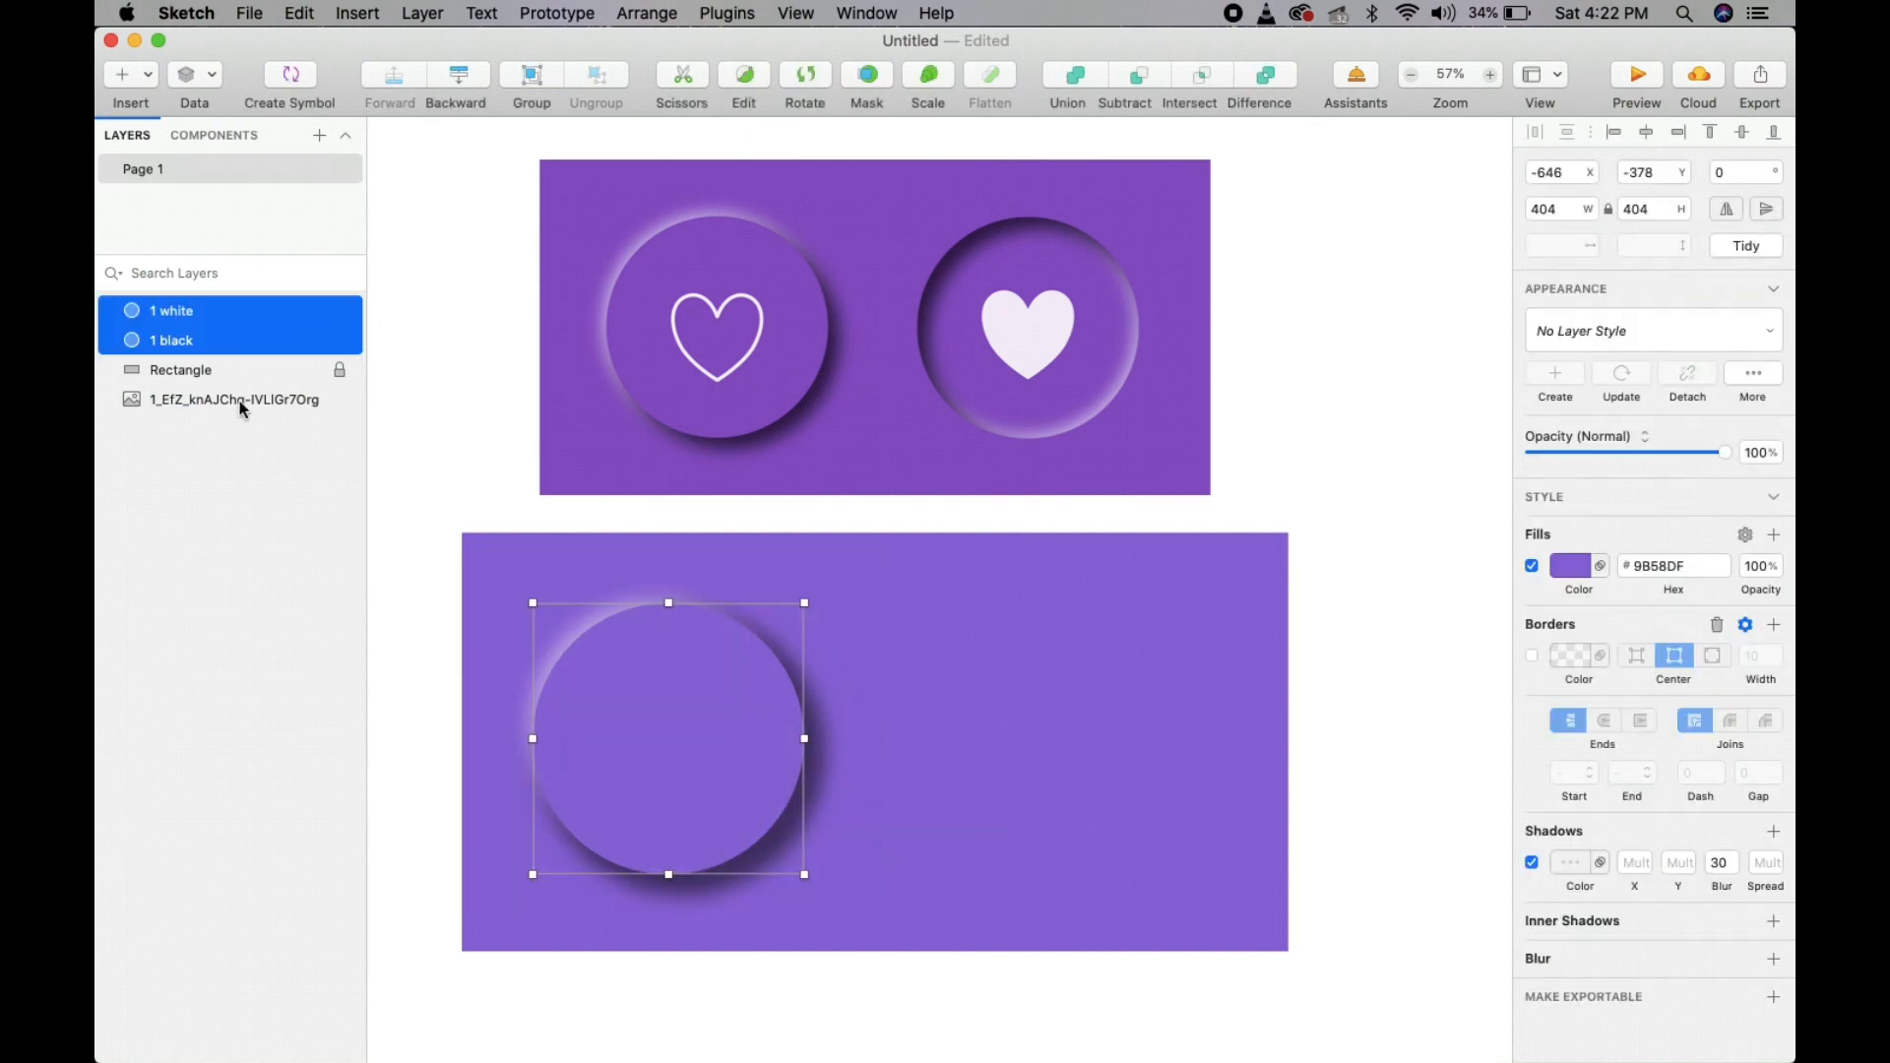
key("super+g")
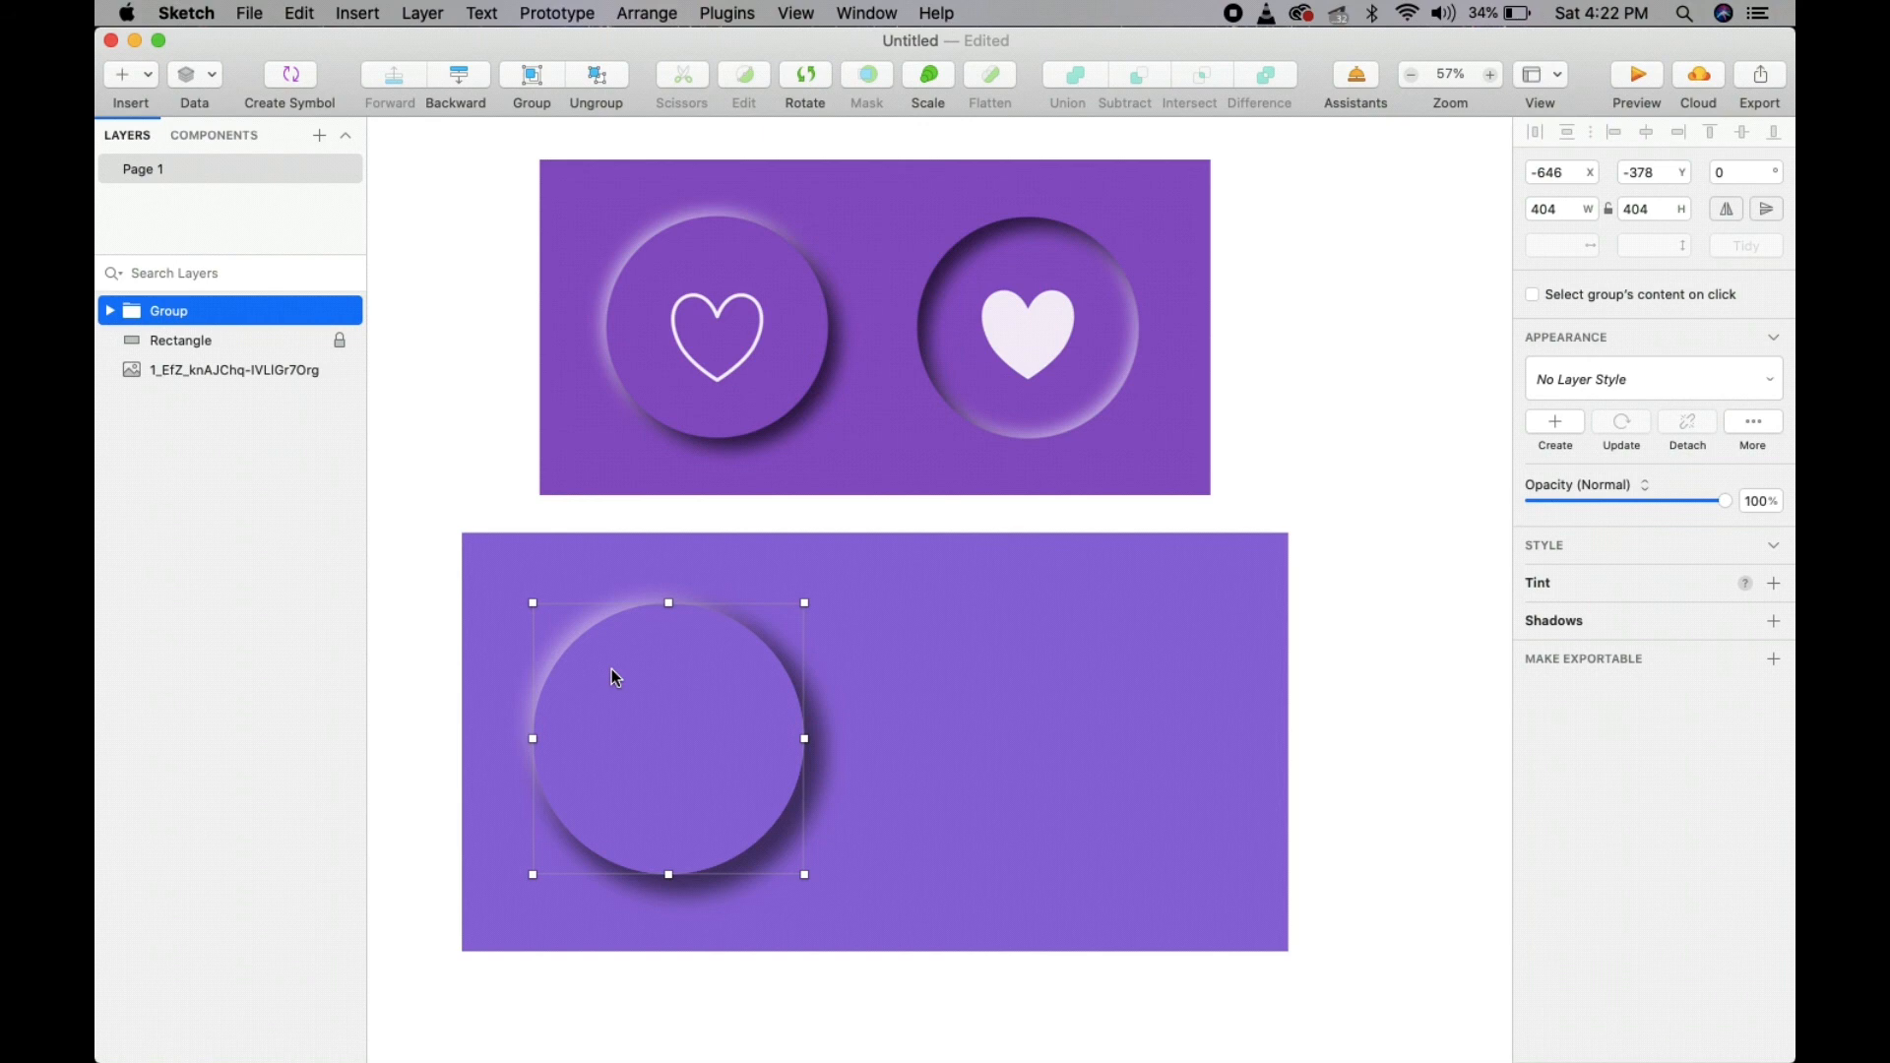
double_click(168, 311)
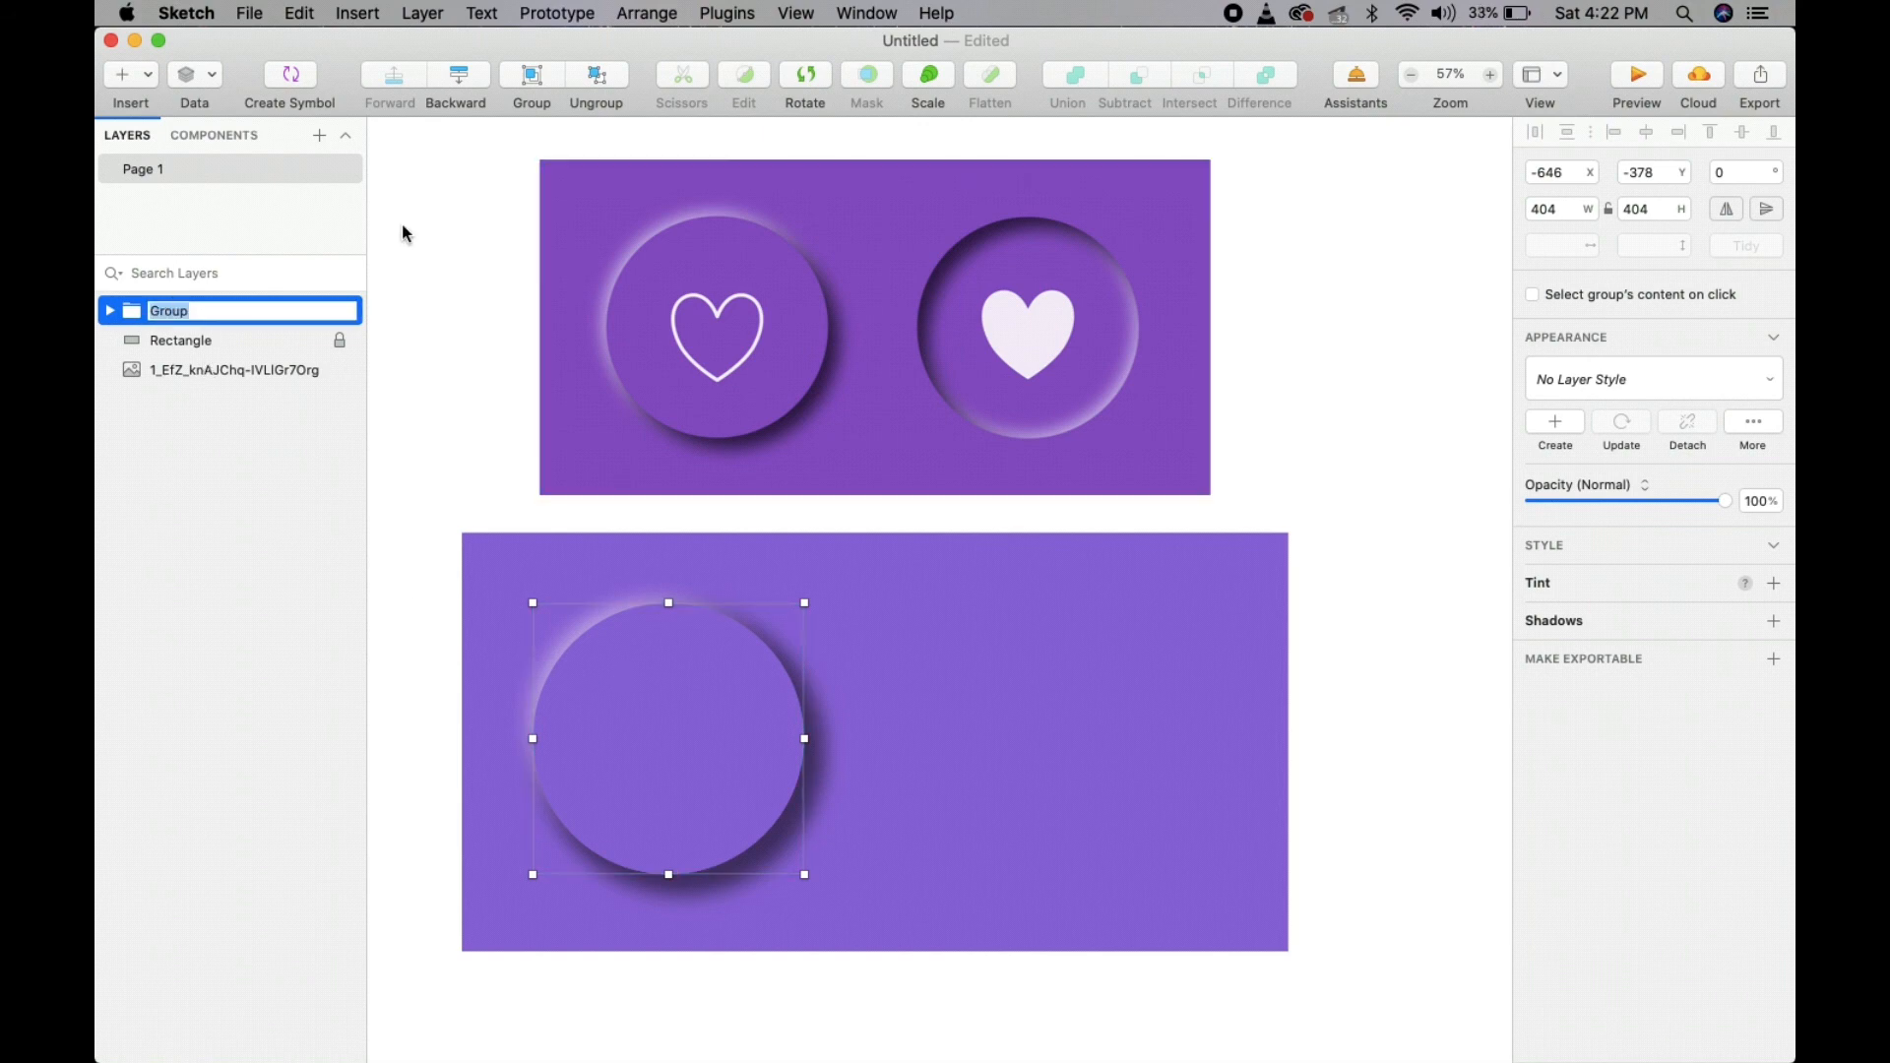
type("Open button")
key("Return")
left_click(913, 553)
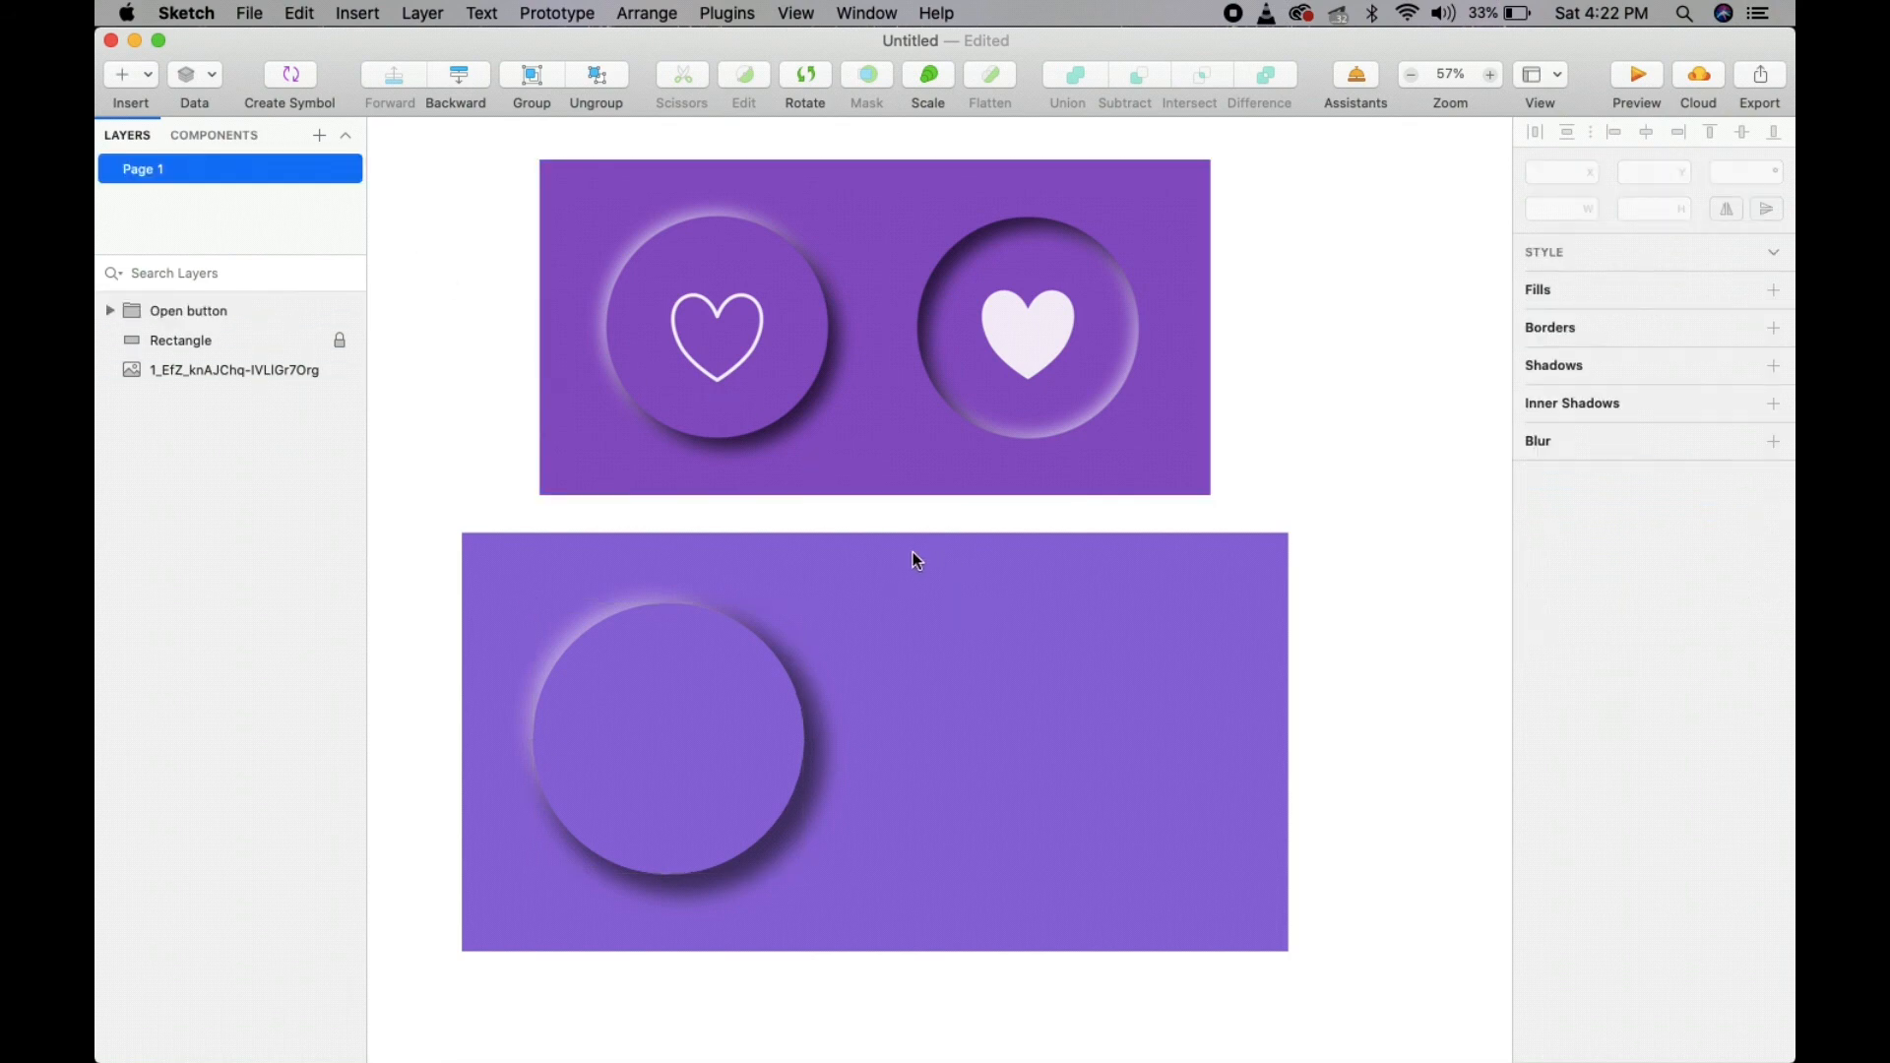
- Lock the "Open button" group and test whether it can still be selected or moved on the canvas
left_click(339, 338)
left_click(248, 308)
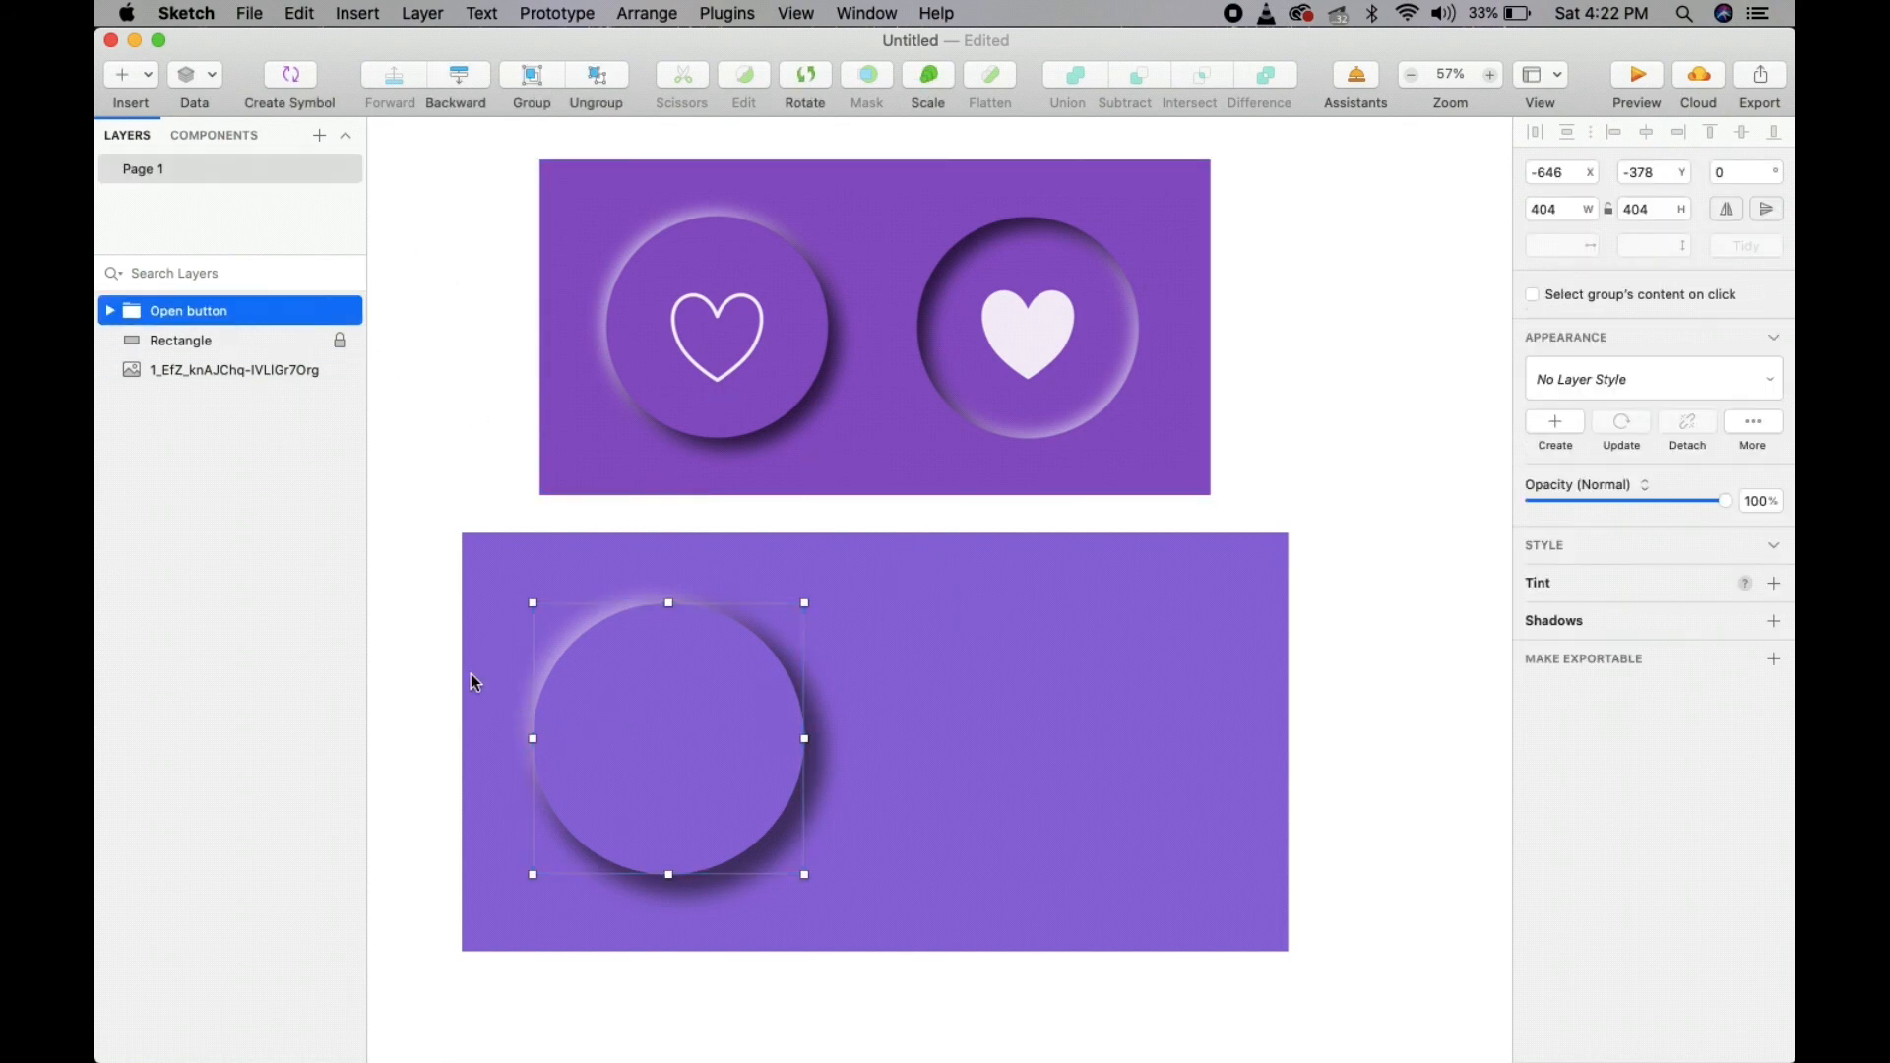
right_click(218, 311)
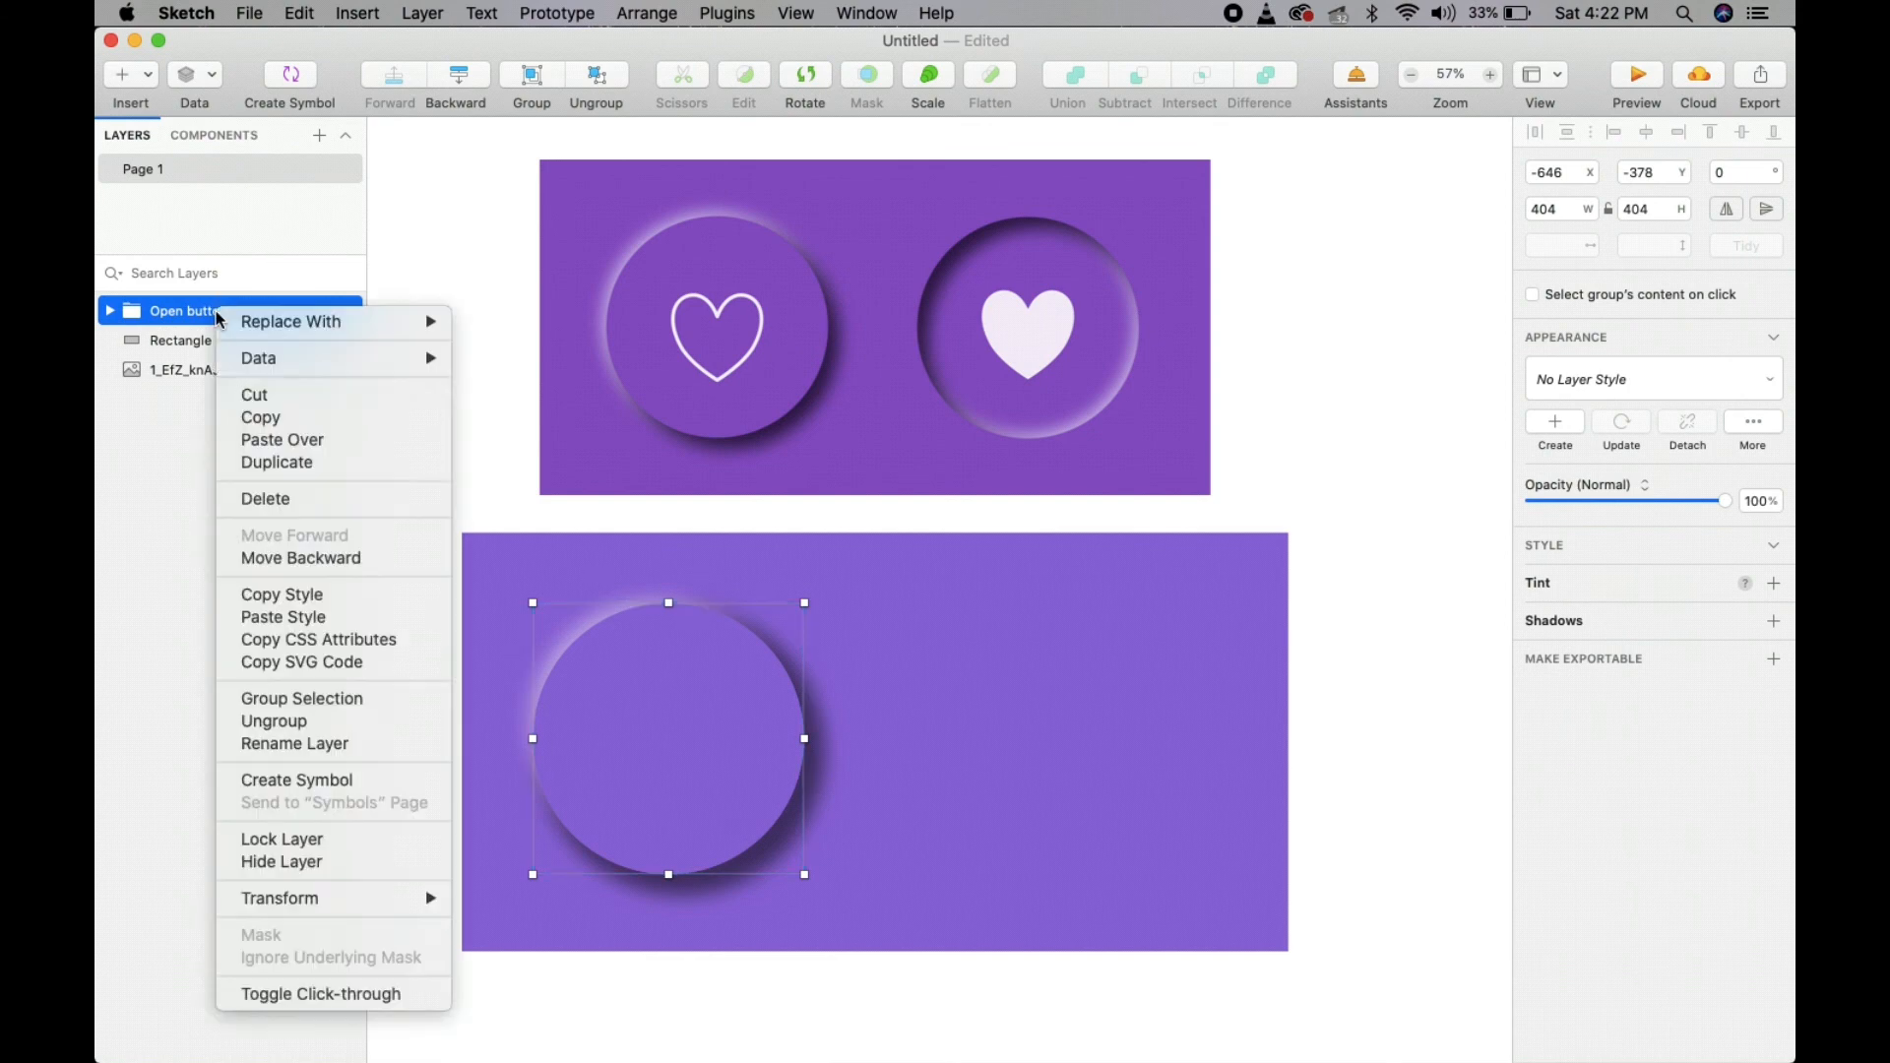
left_click(310, 839)
left_click_drag(569, 671, 848, 835)
left_click_drag(1131, 781, 742, 869)
left_click_drag(1081, 827, 997, 900)
left_click_drag(520, 570, 1129, 1013)
left_click_drag(610, 600, 853, 820)
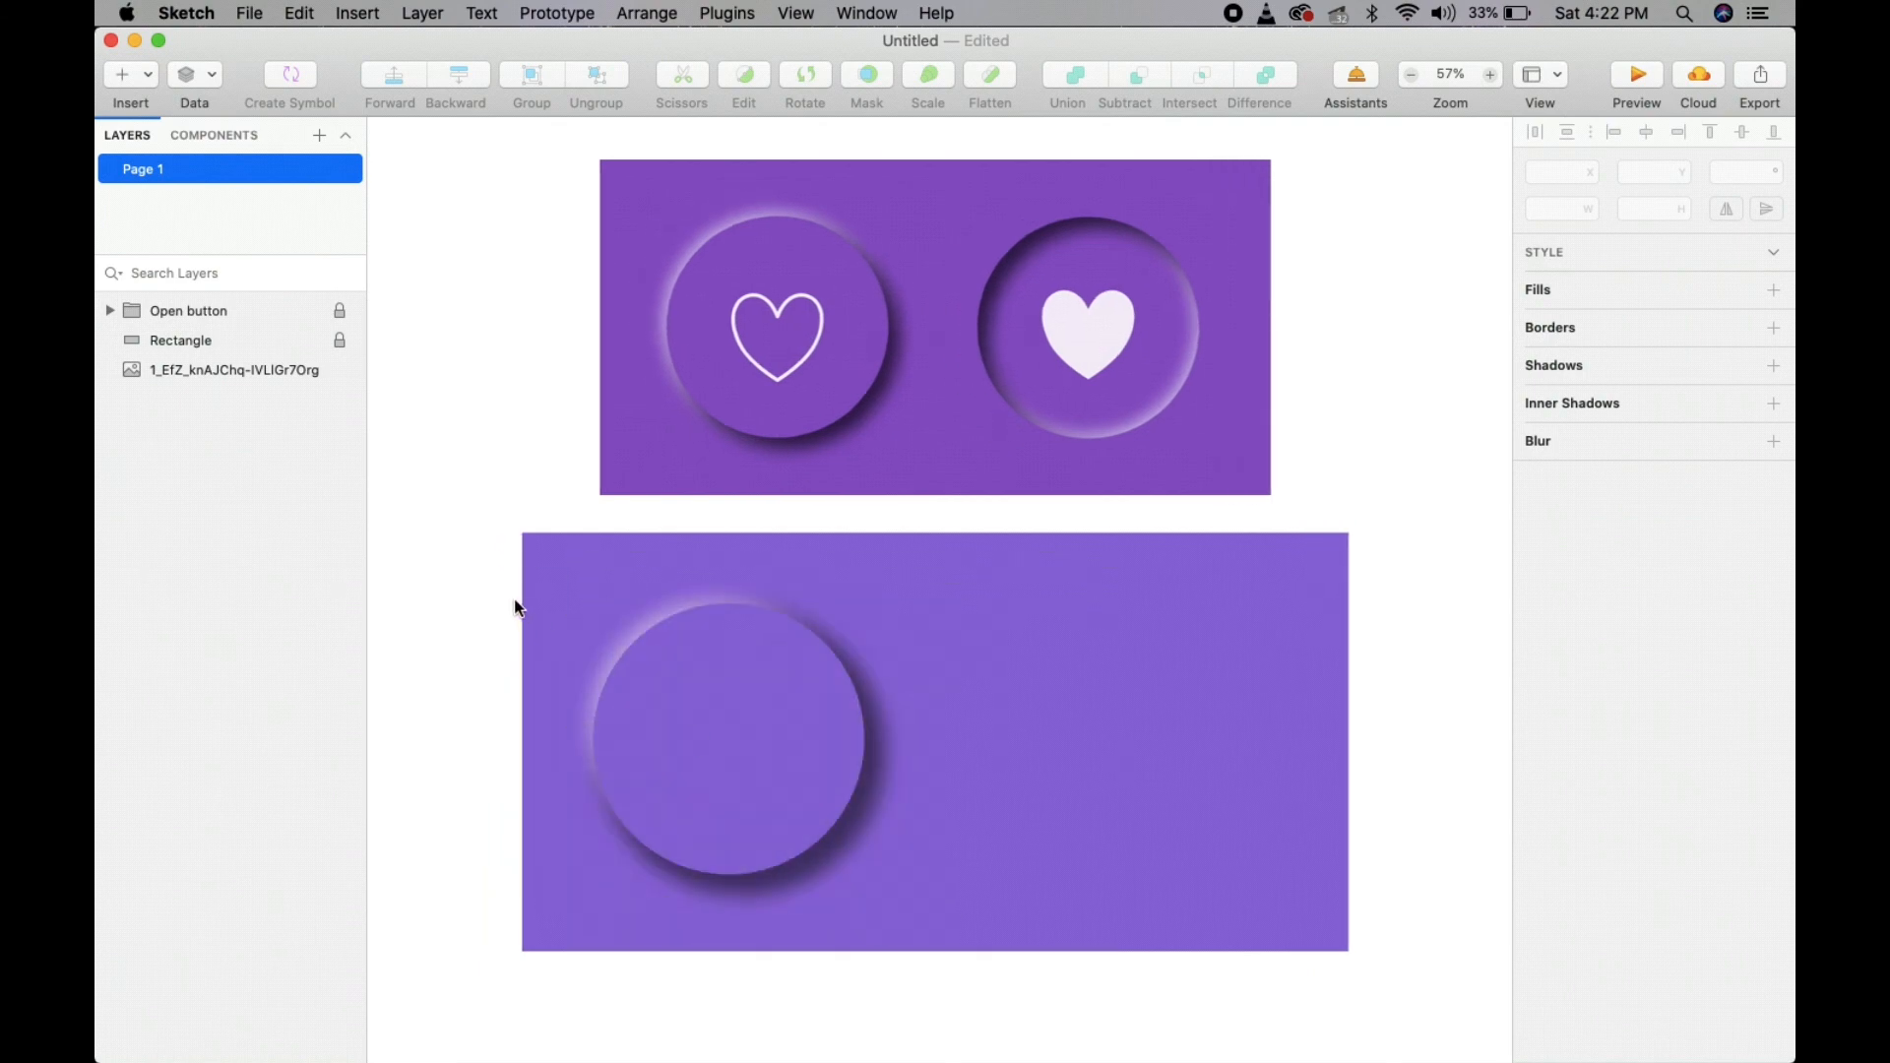
left_click_drag(510, 587, 1016, 928)
left_click_drag(503, 559, 620, 645)
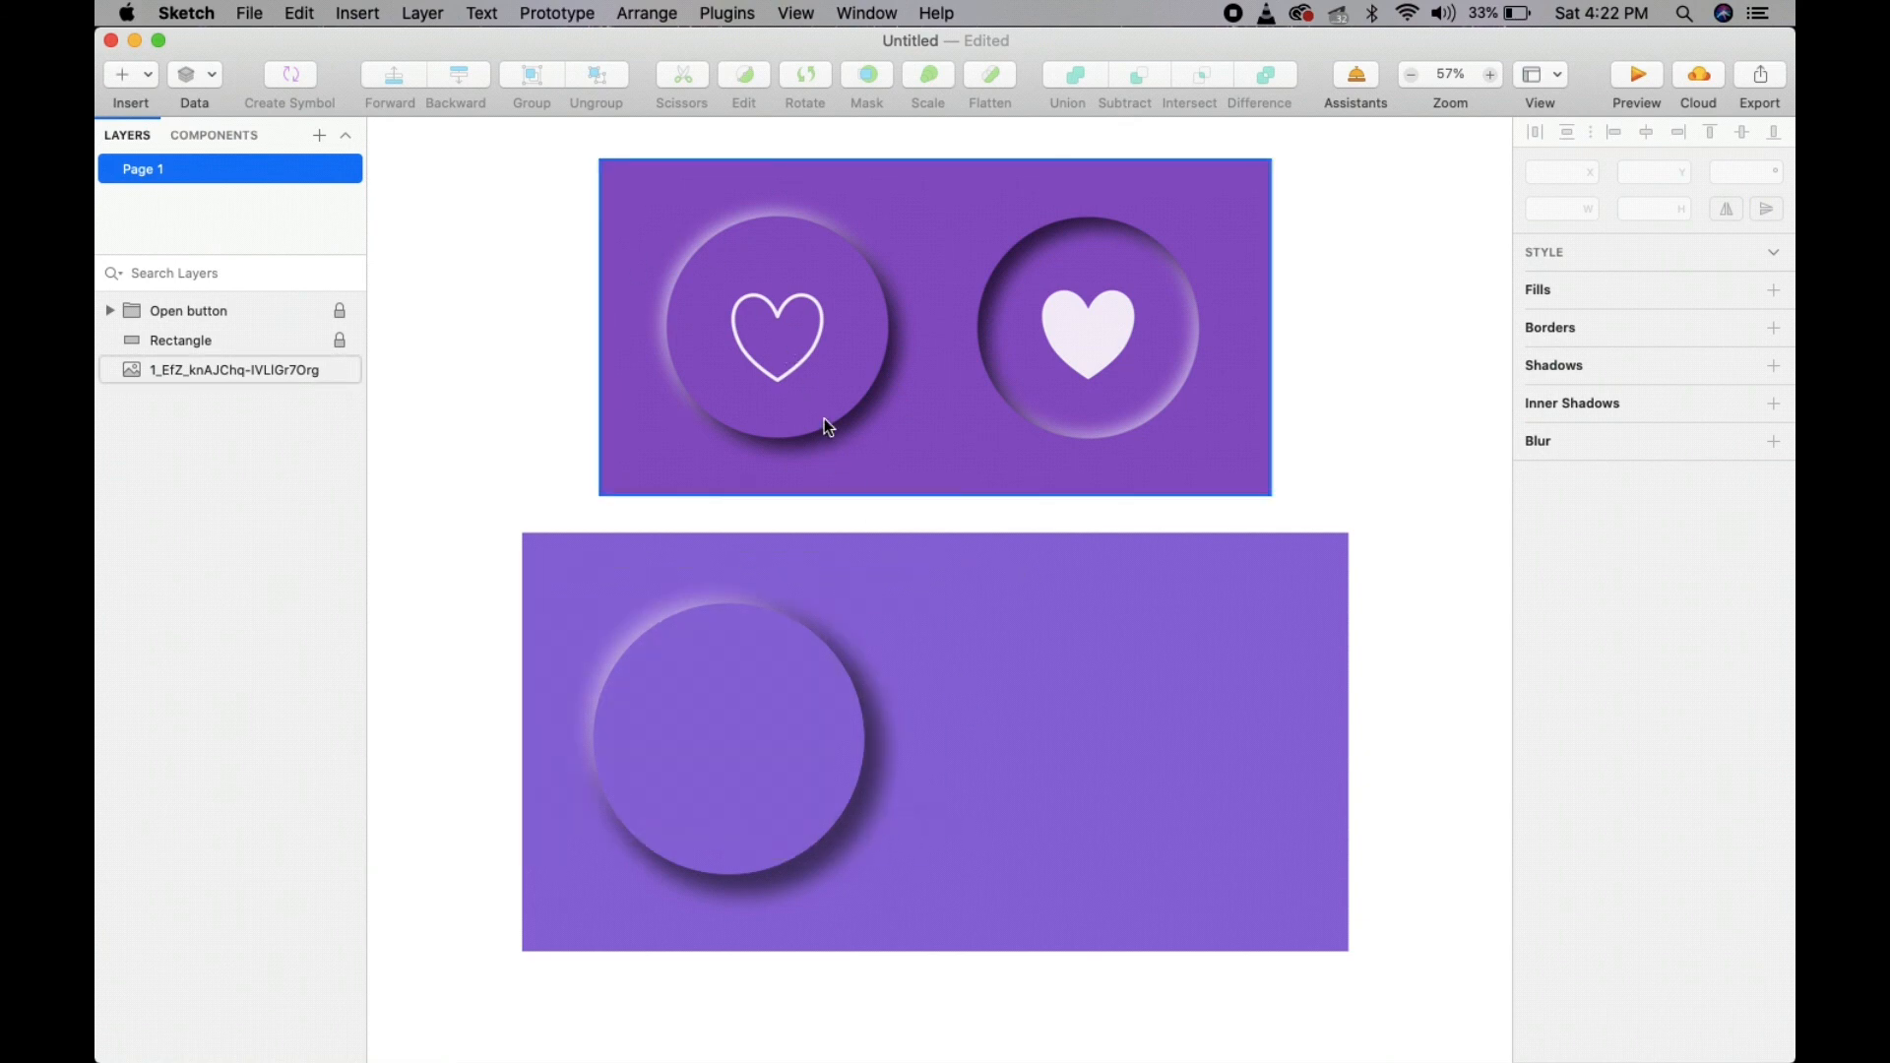
- Examine the outlined heart on the reference image's raised button up close
scroll(824, 418, "up", 10)
scroll(758, 394, "up", 5)
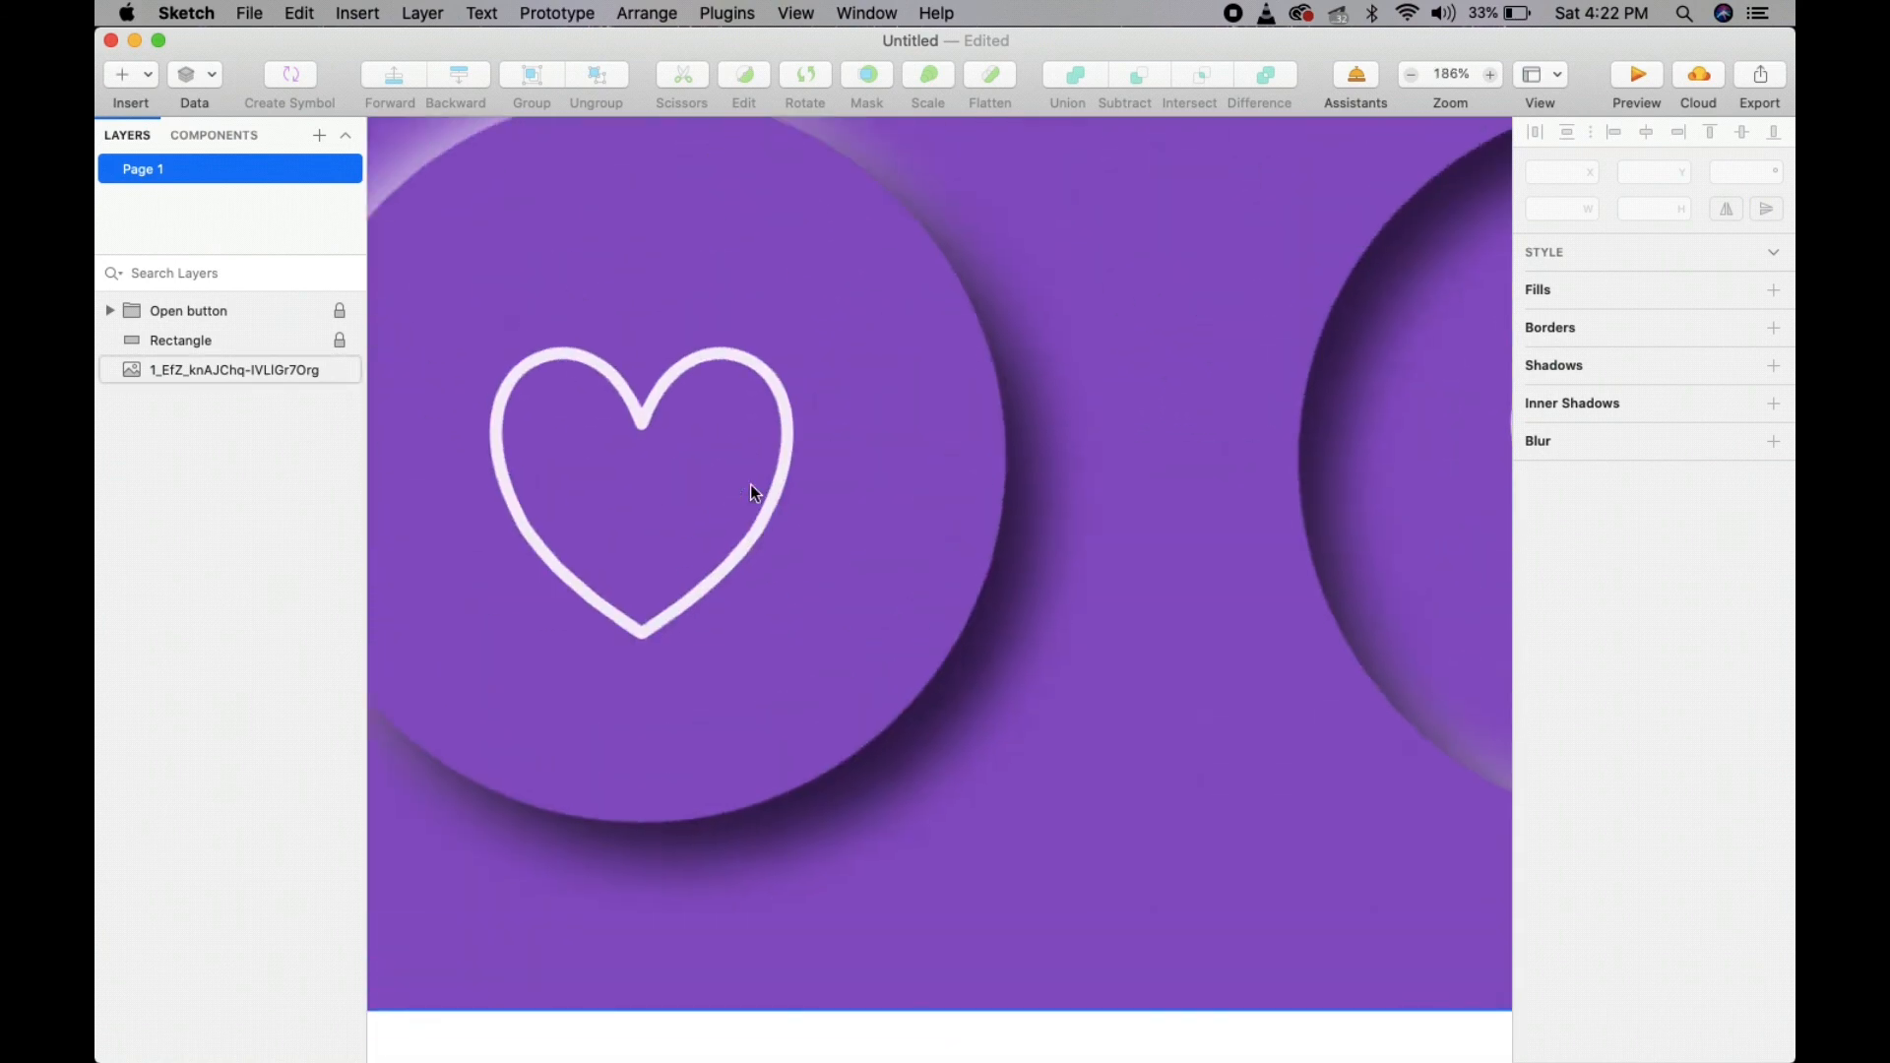
scroll(745, 461, "up", 4)
scroll(701, 389, "up", 3)
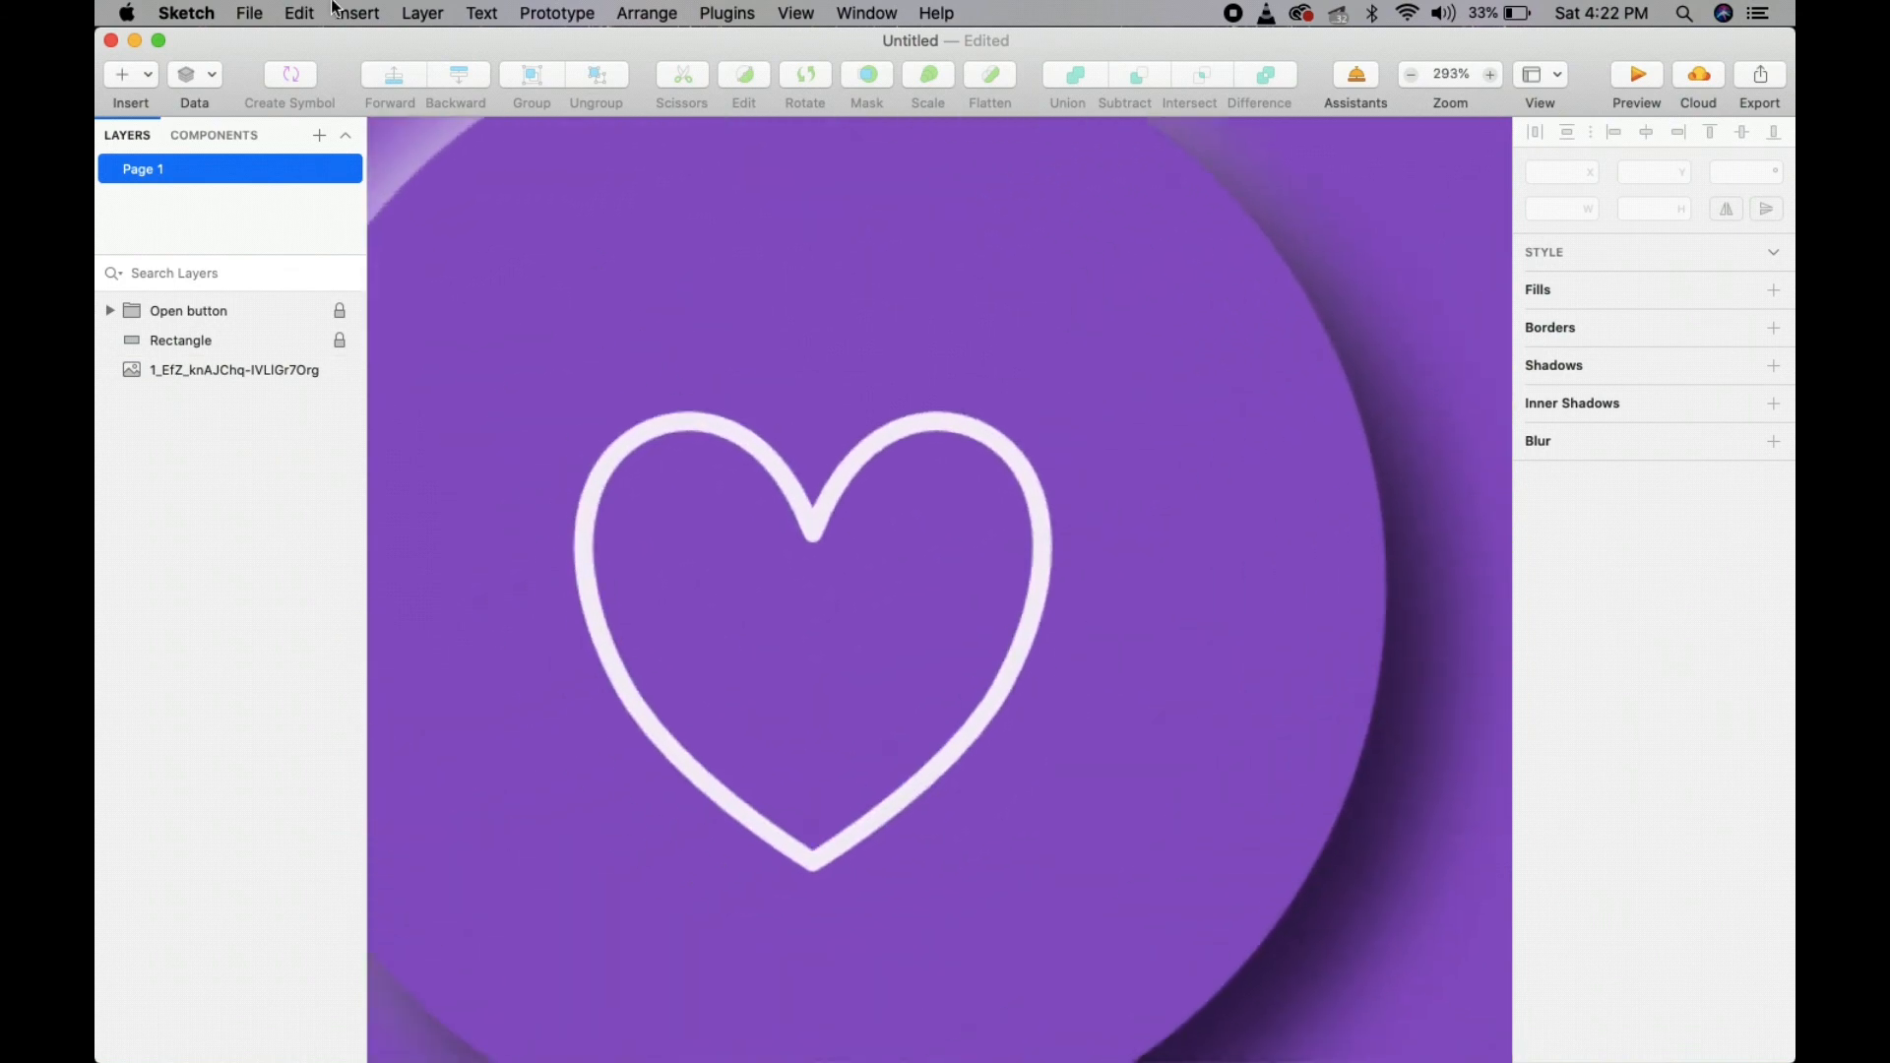
left_click(377, 15)
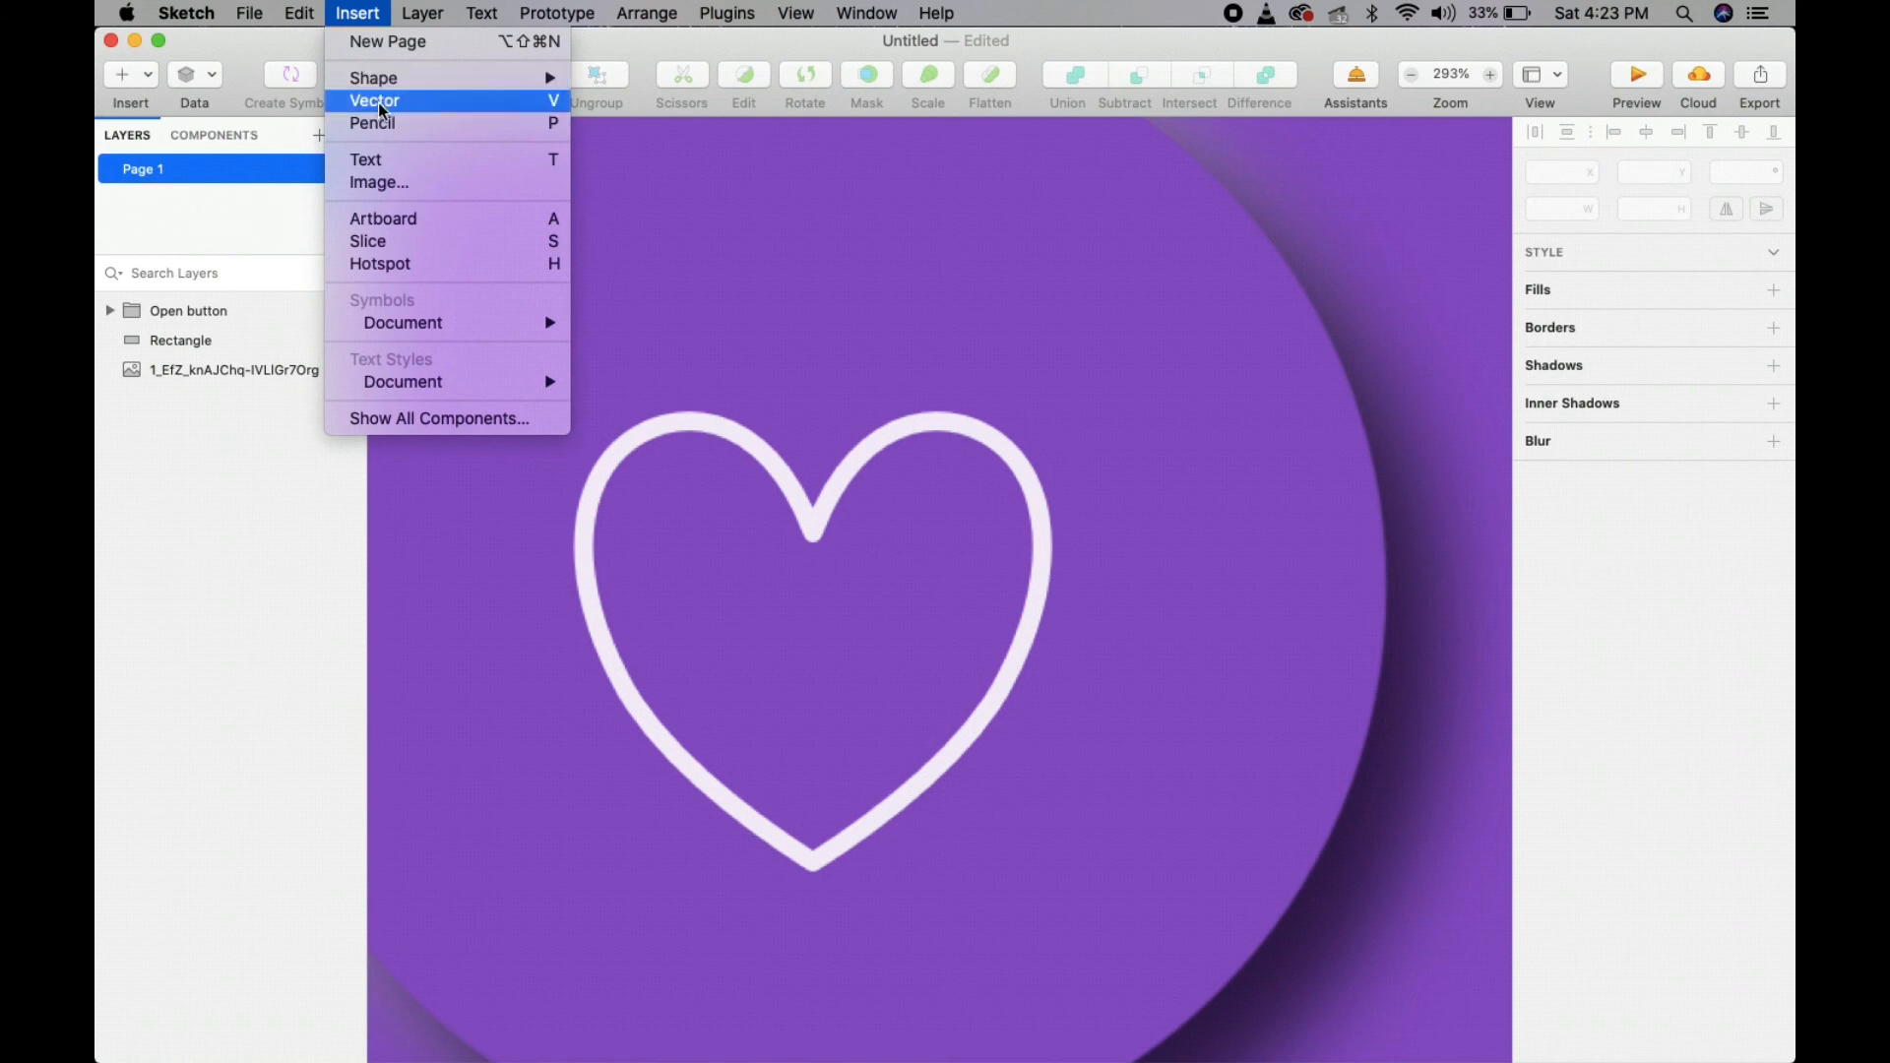
left_click(790, 573)
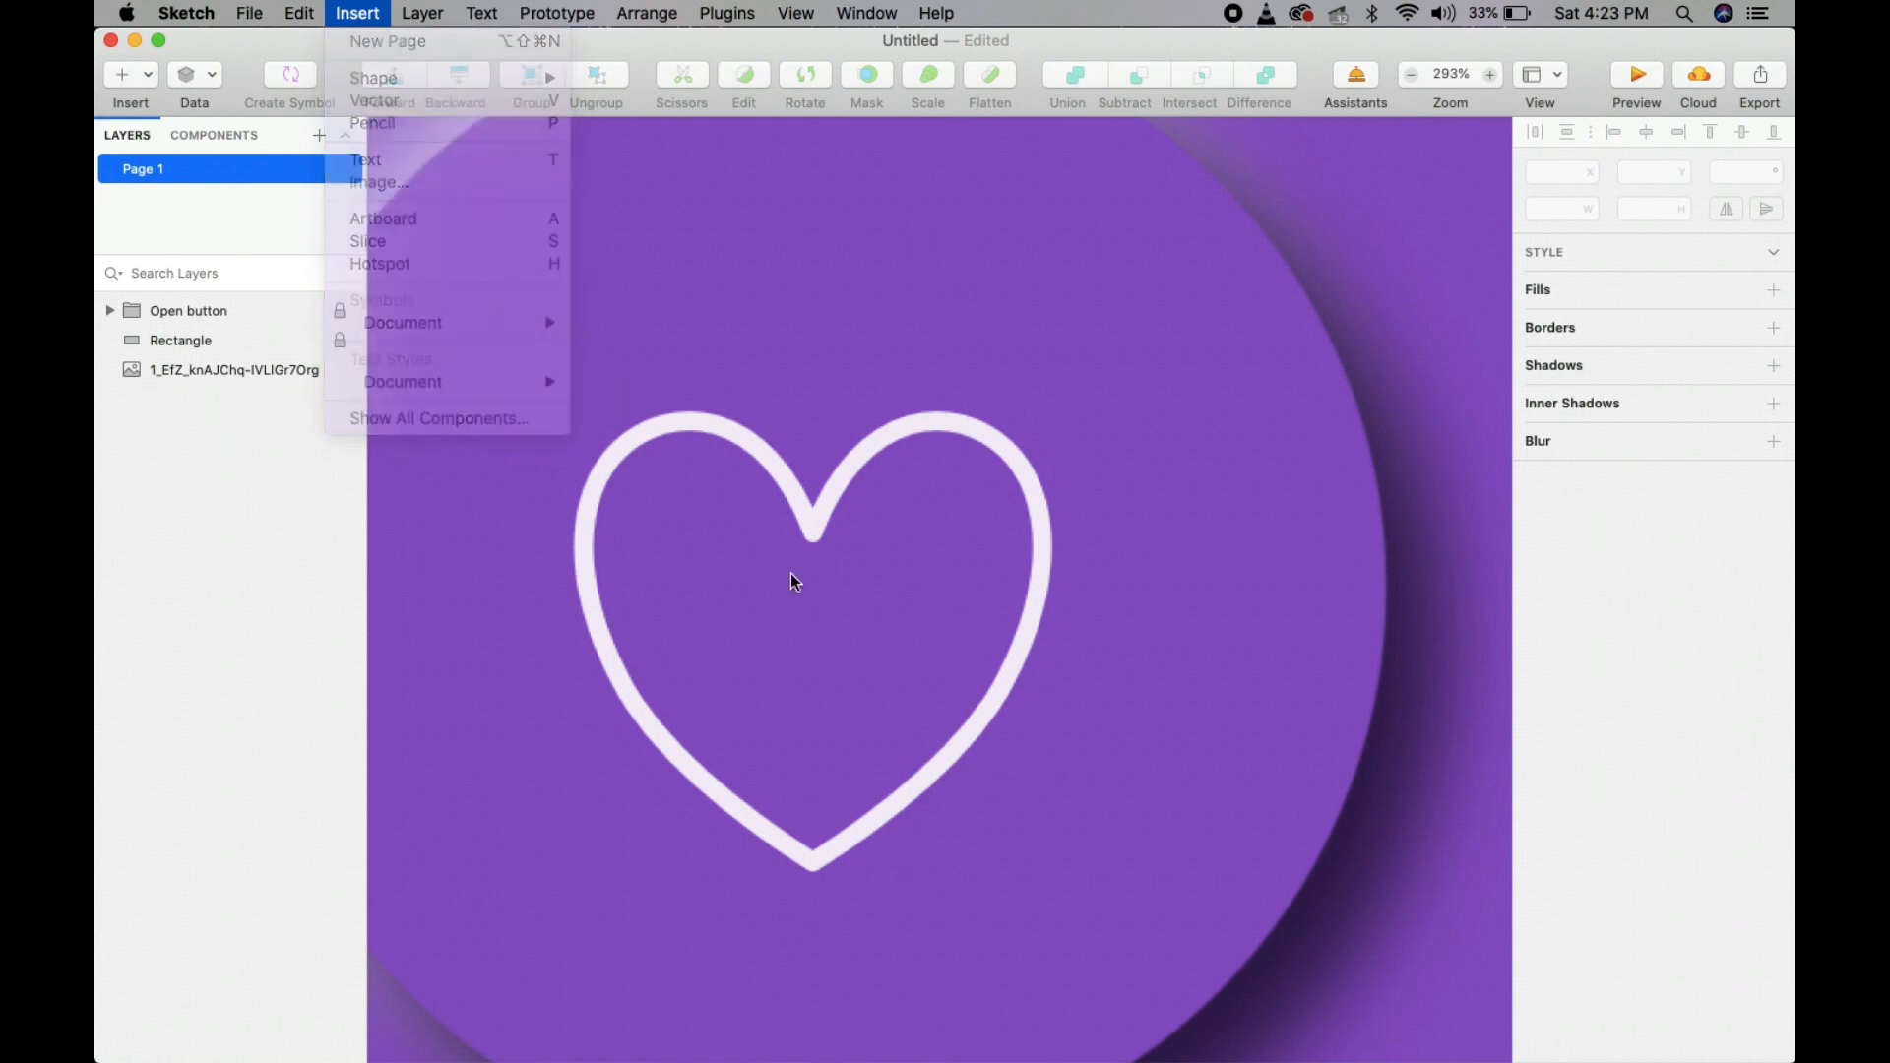
key("v")
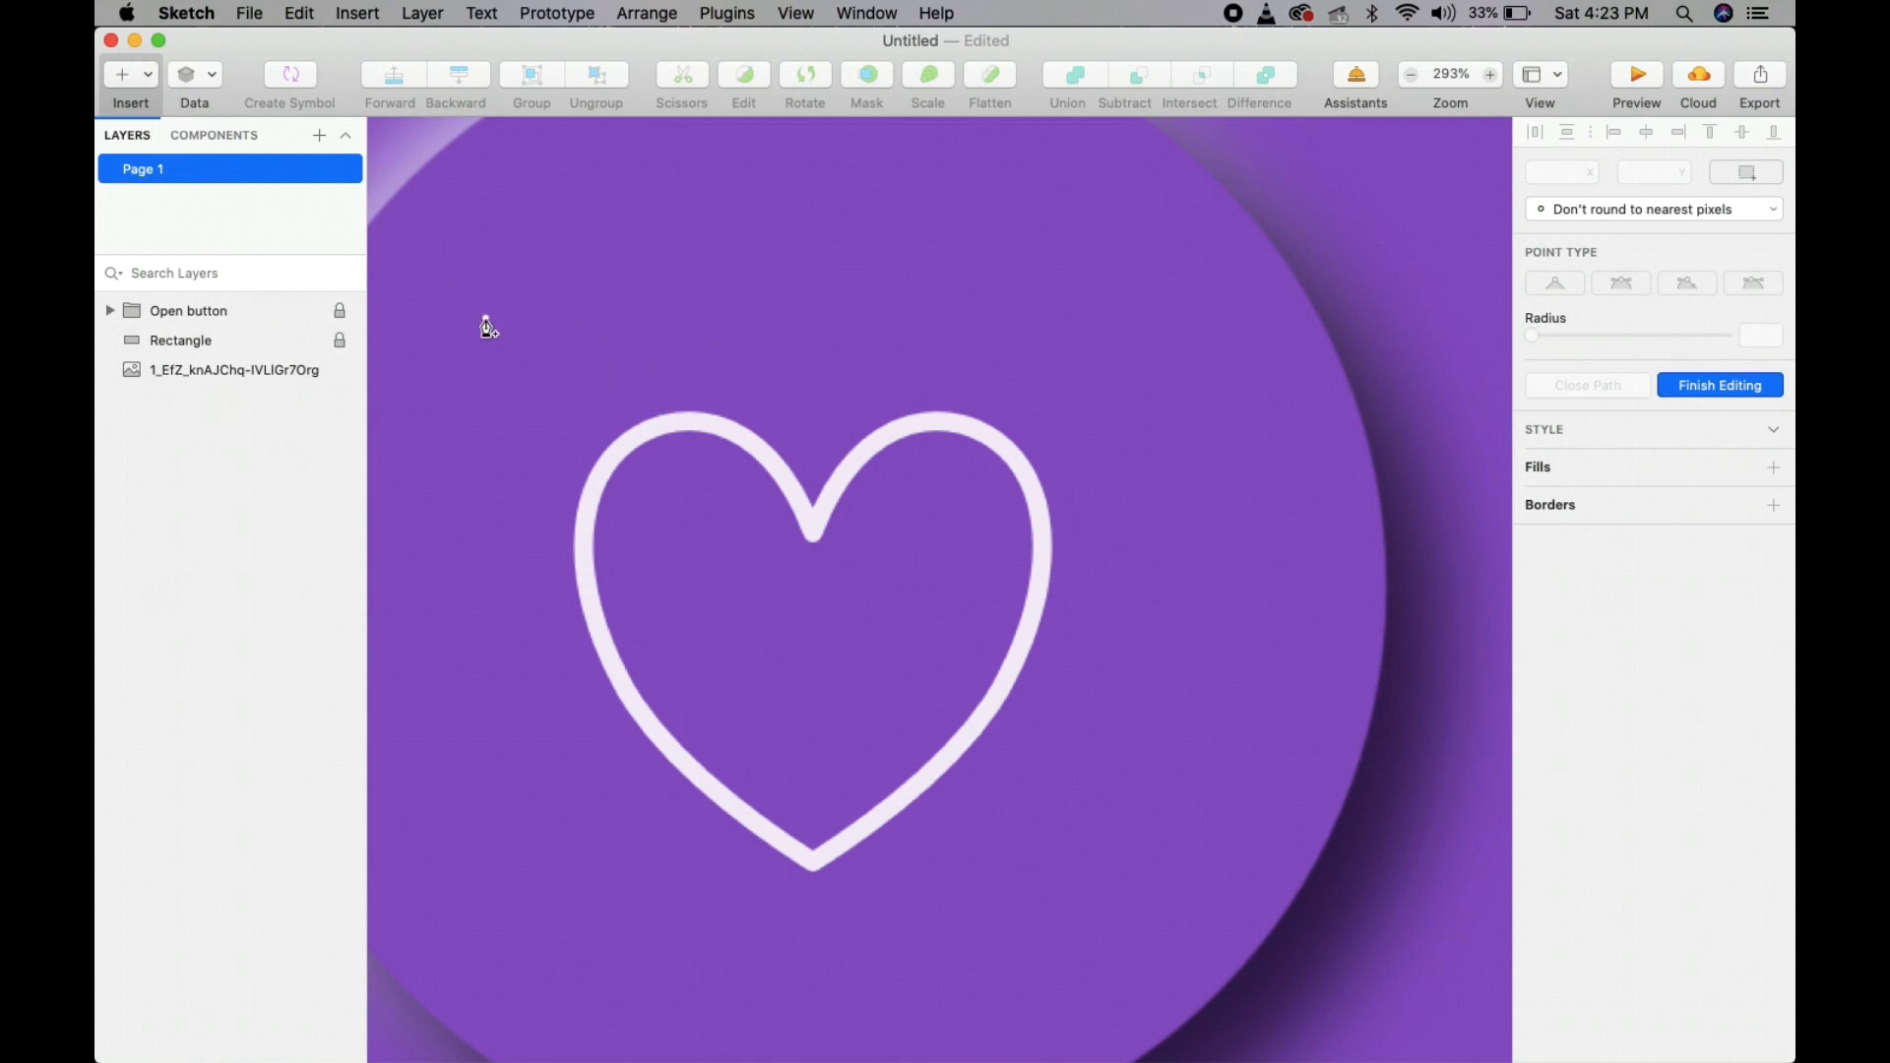
- Lower the reference image's opacity to 8%
left_click(242, 372)
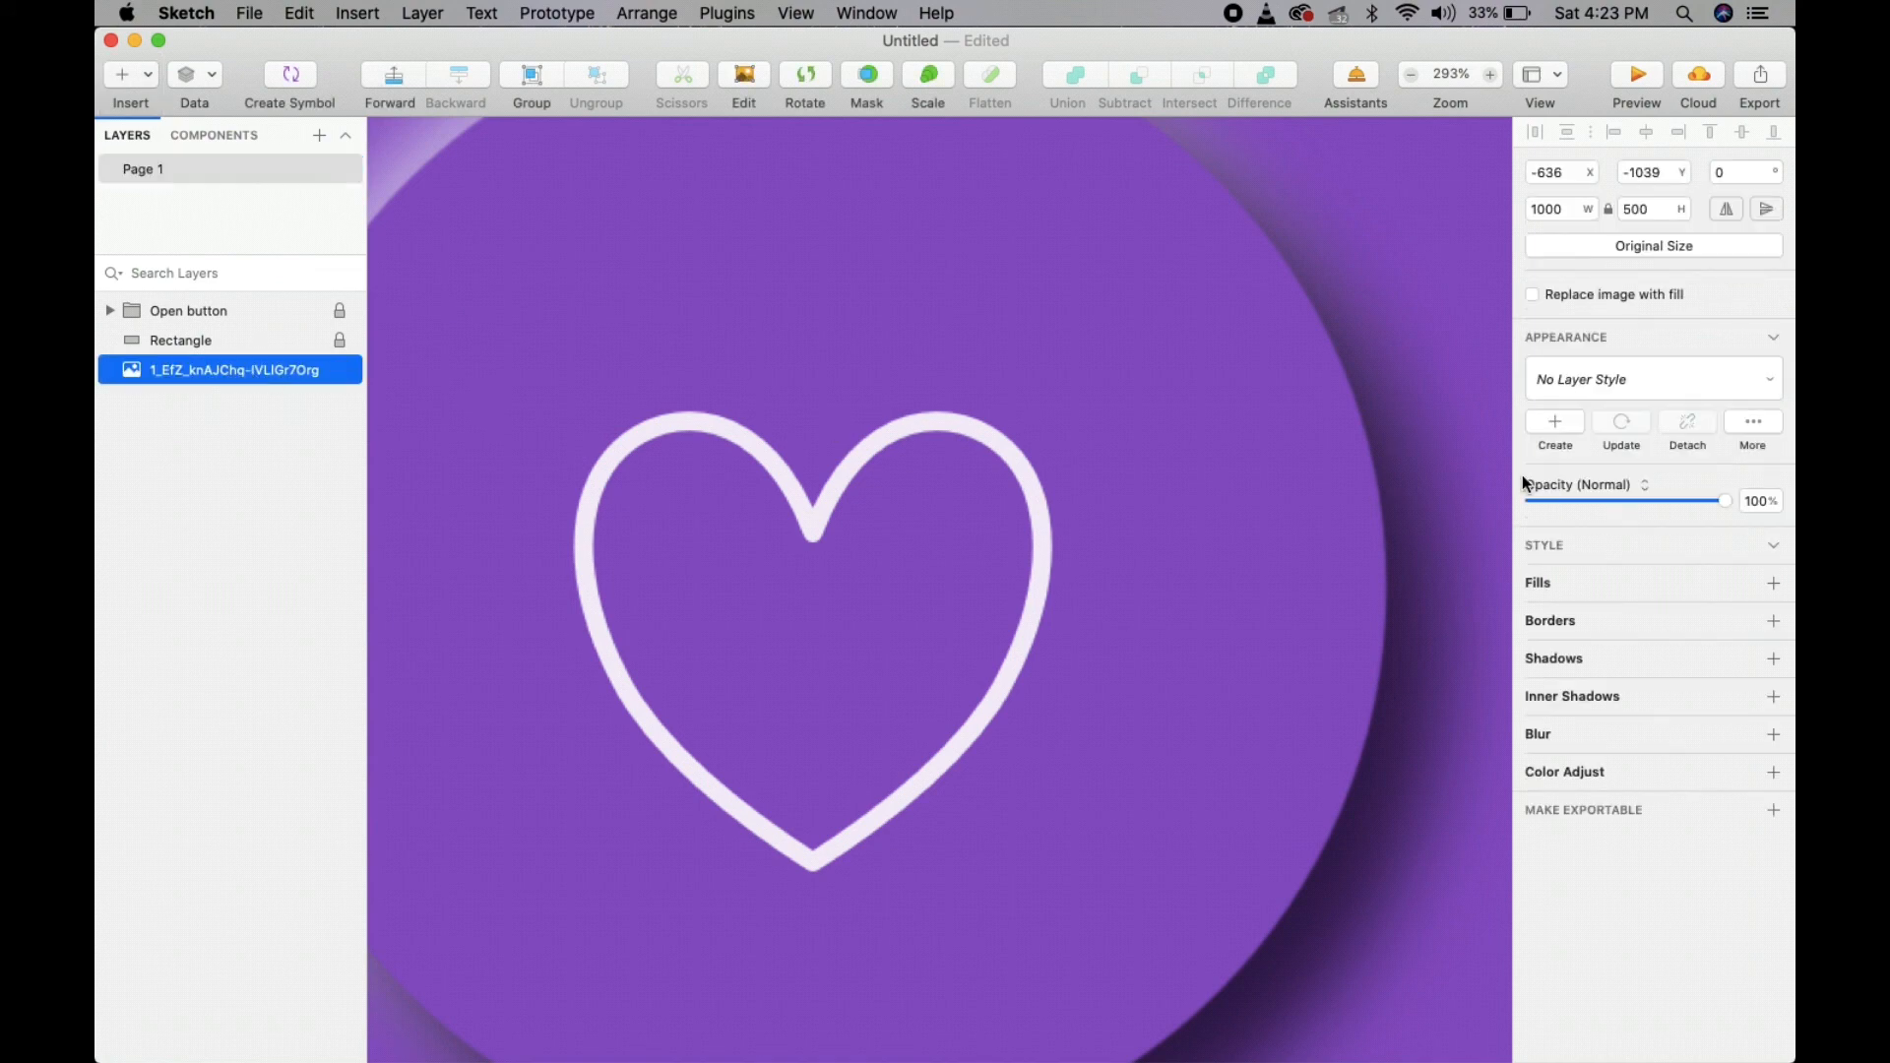
left_click_drag(1723, 500, 1545, 508)
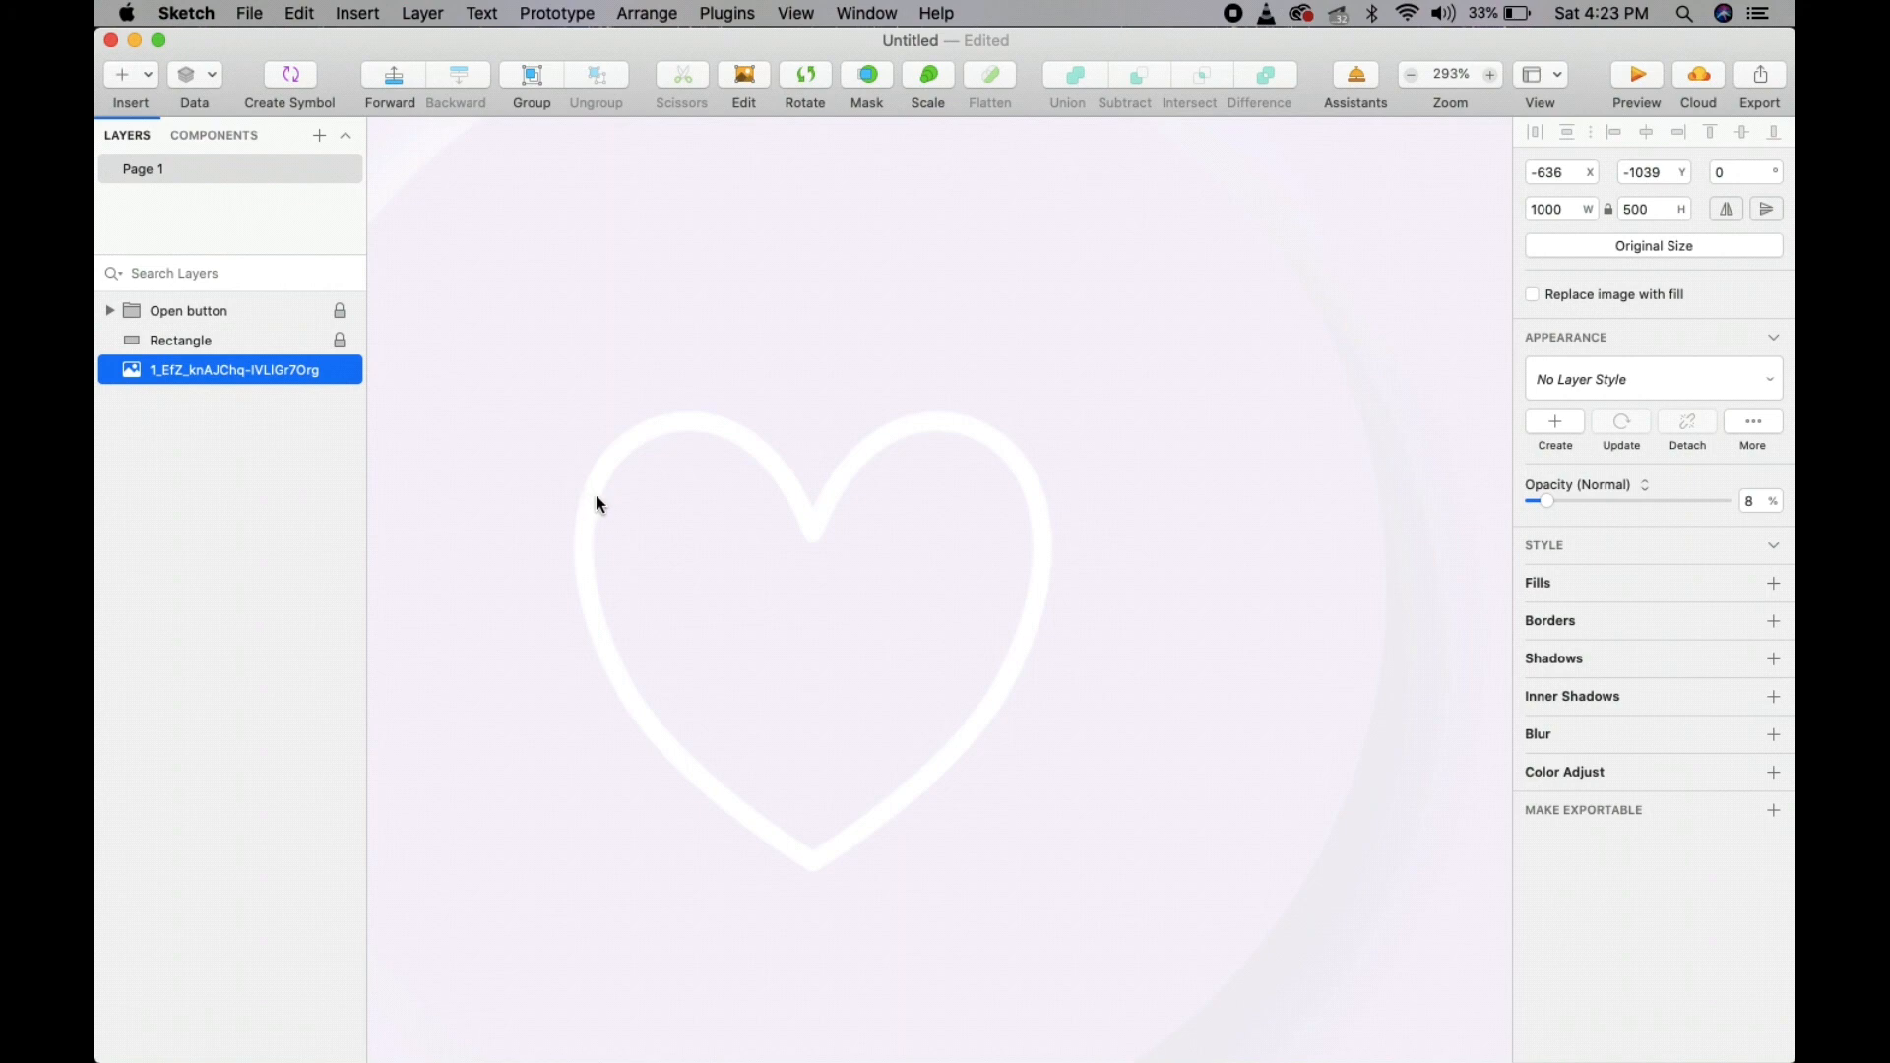
- Trace the left half of the reference image's outlined heart as a vector path from the bottom tip to a disconnected point at the notch
key("v")
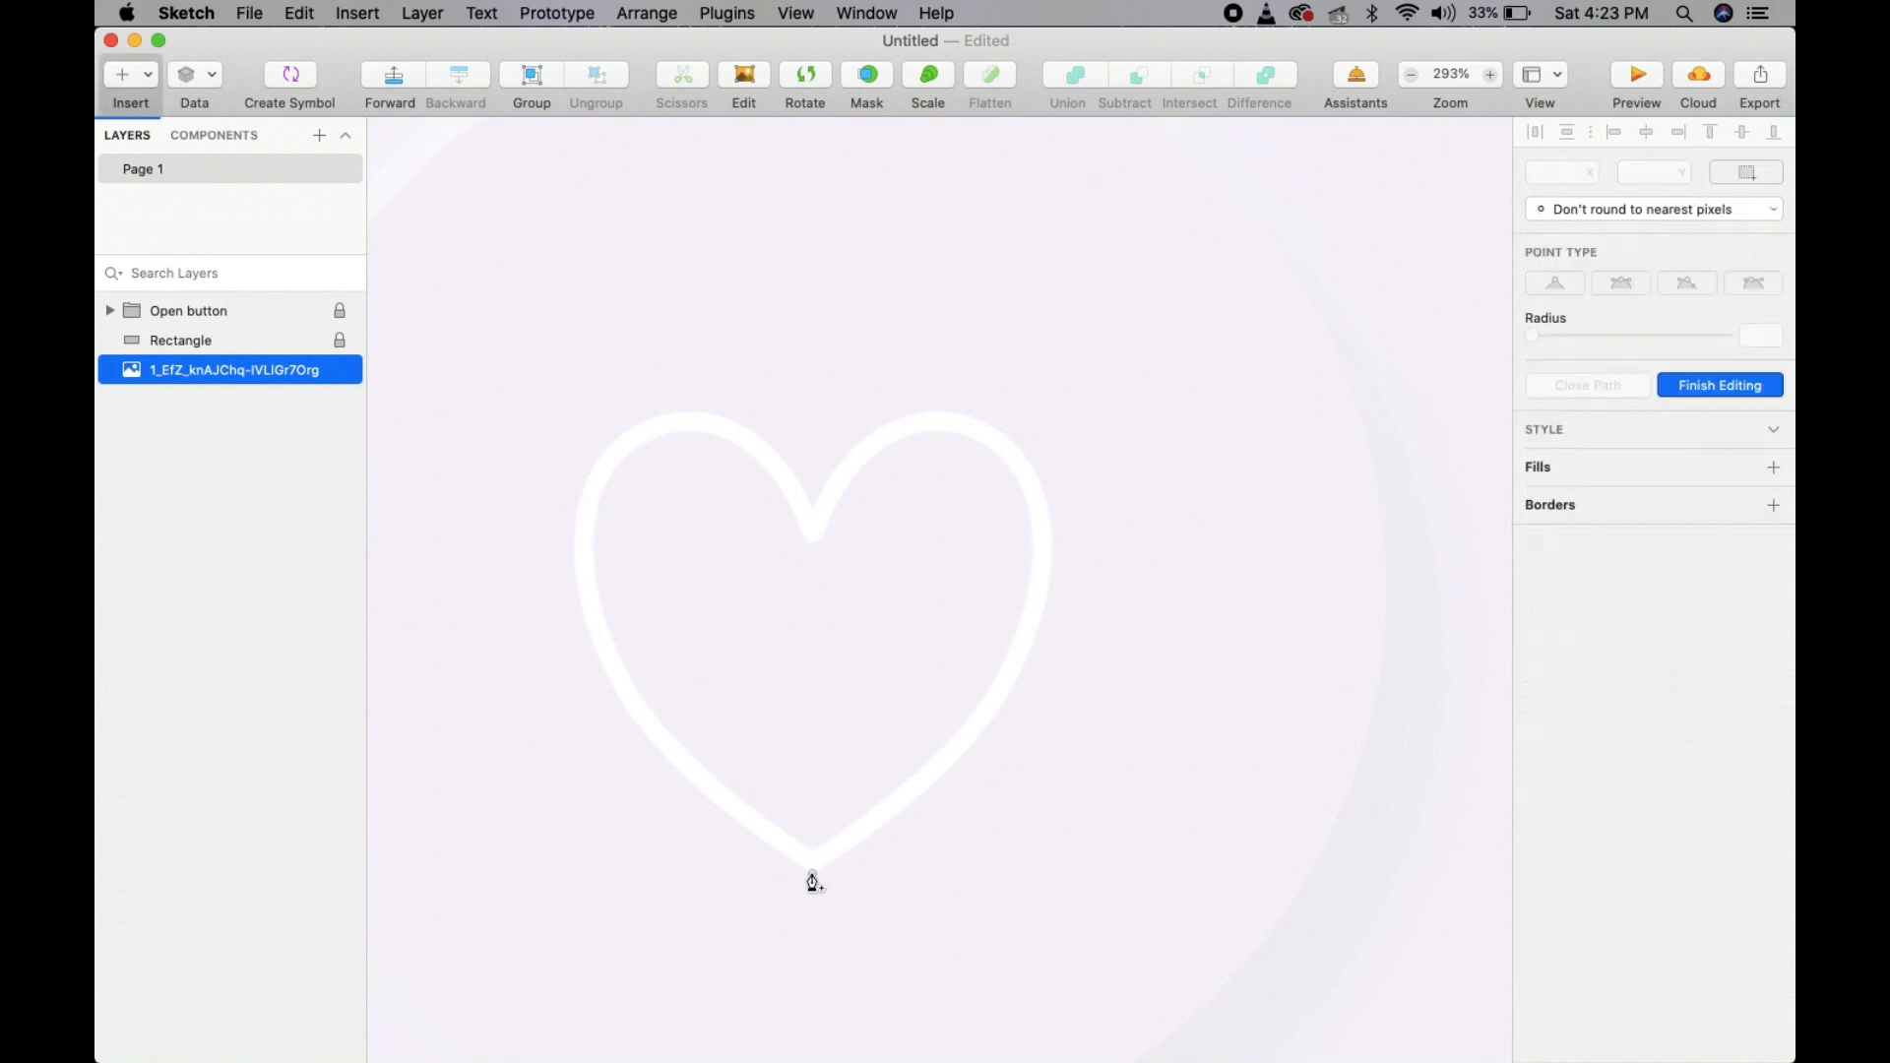
left_click(812, 866)
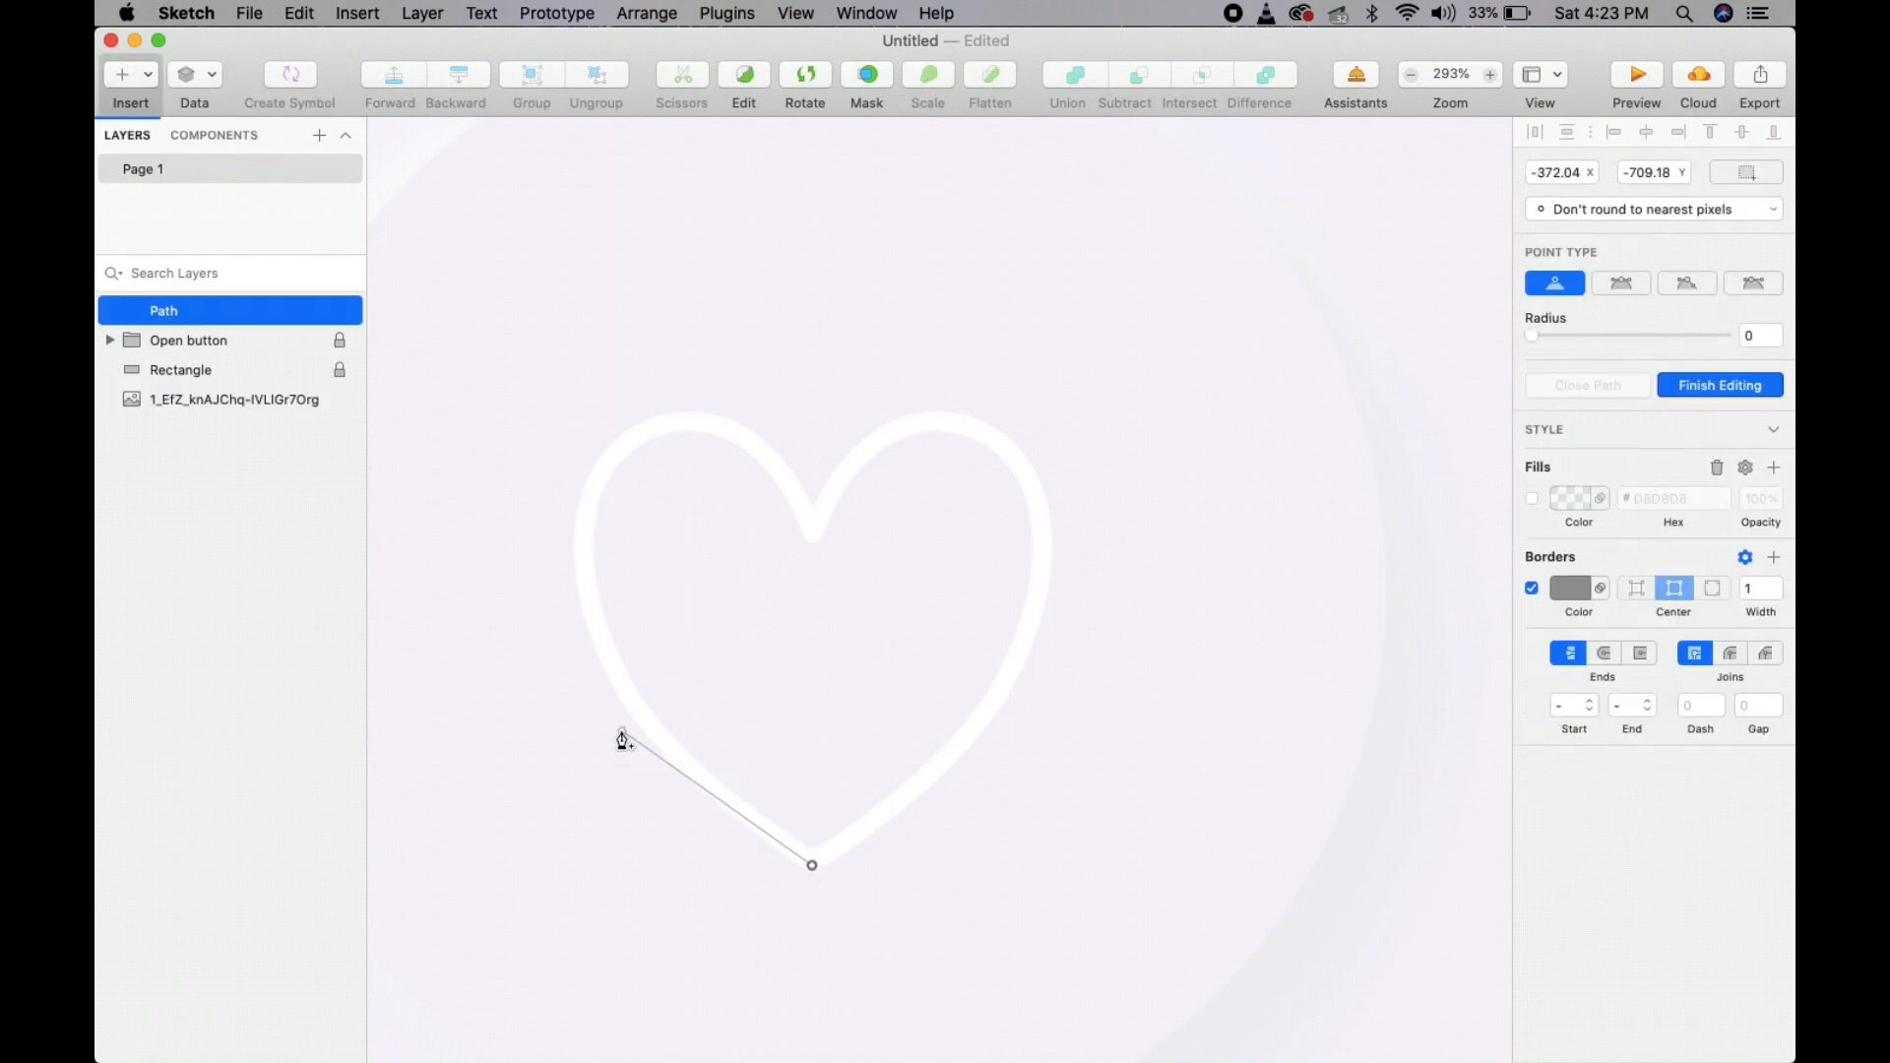
left_click_drag(631, 703, 597, 638)
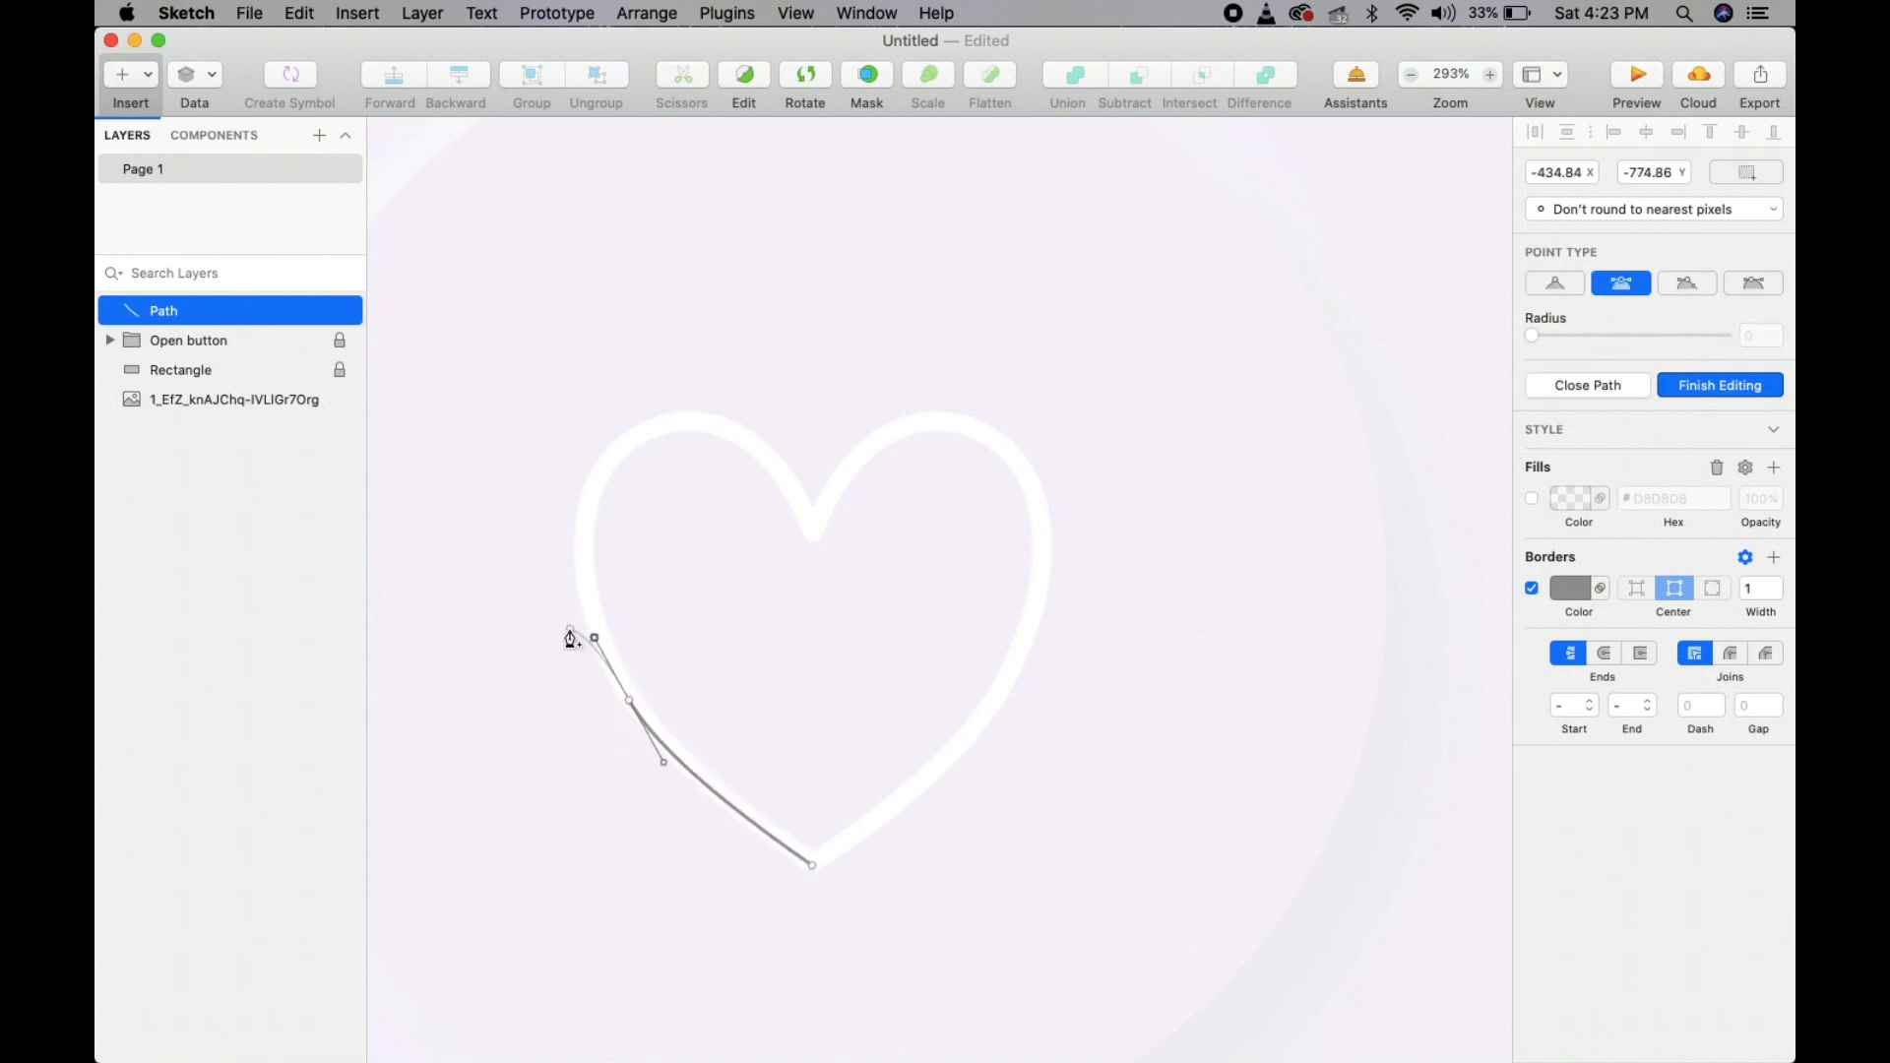
left_click(620, 456)
left_click_drag(623, 458, 692, 399)
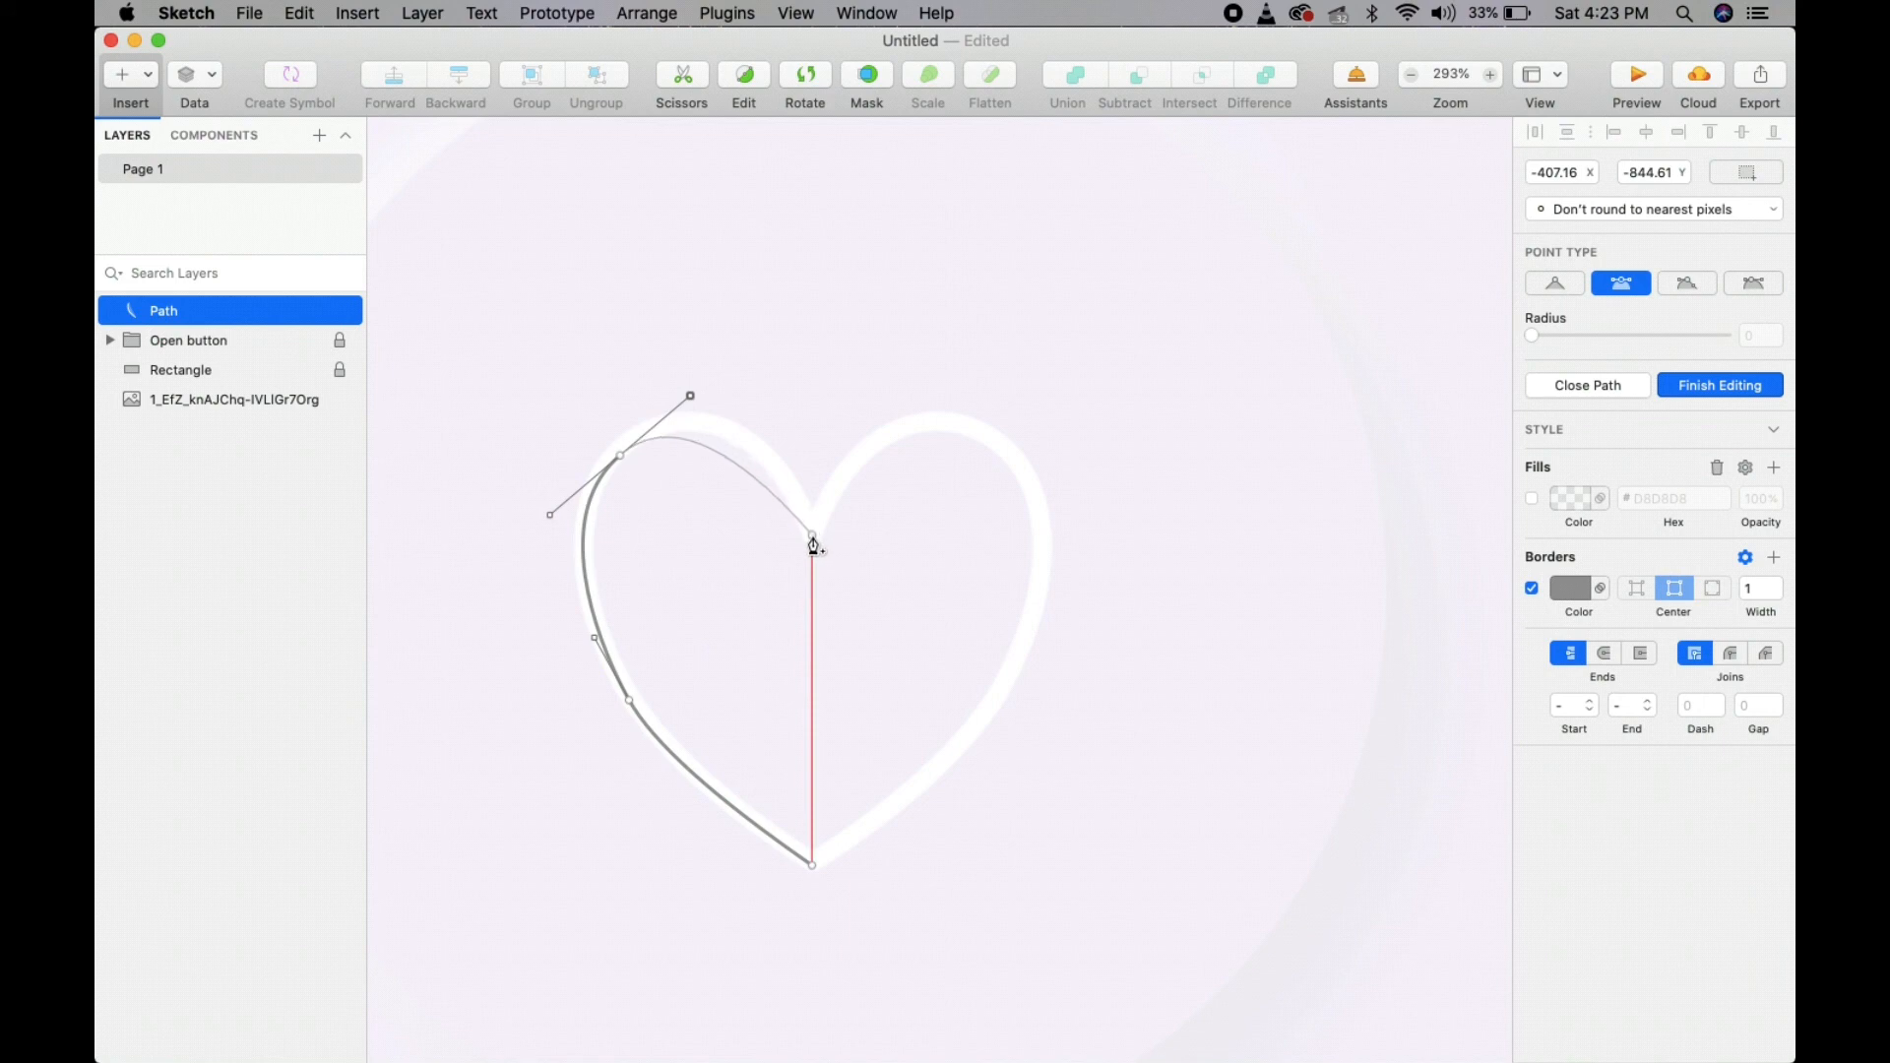
left_click_drag(813, 537, 844, 421)
key("3")
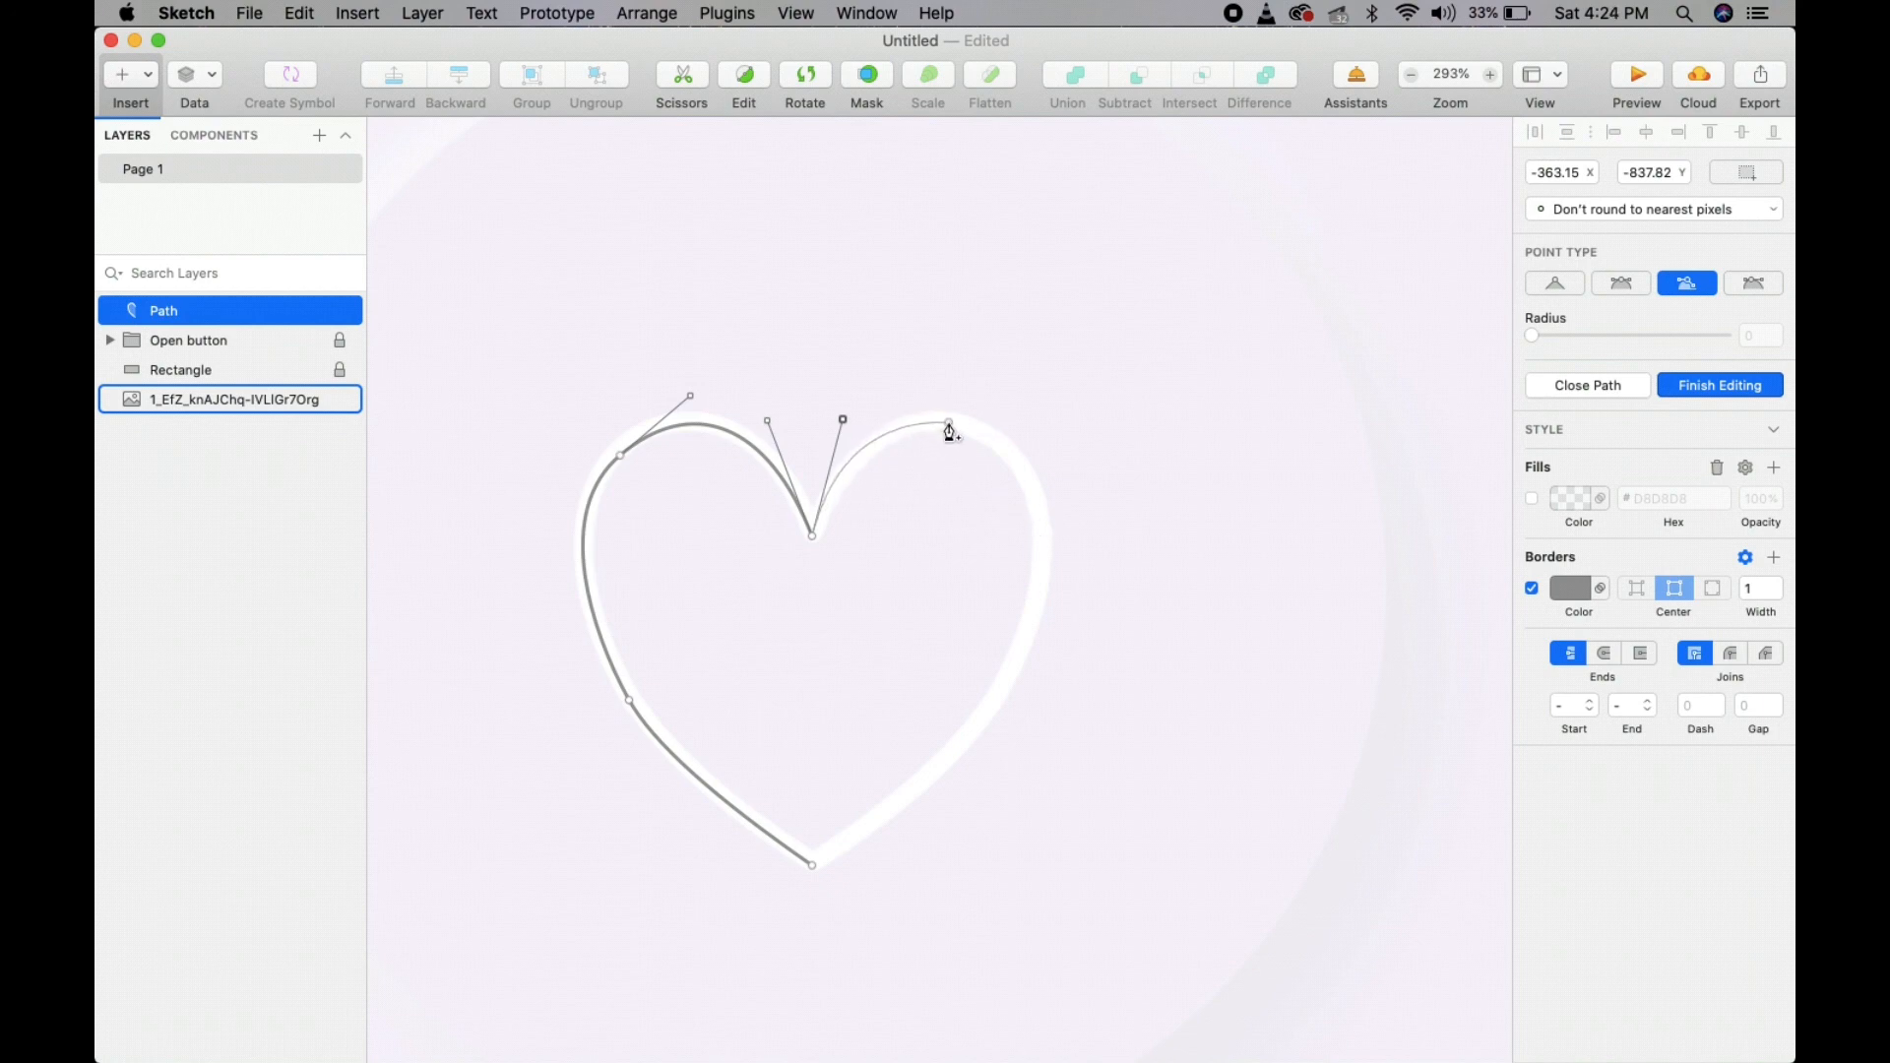
- Trace the heart's right half, close the path at the bottom tip, and adjust the right side's curve to follow the outline
left_click(949, 423)
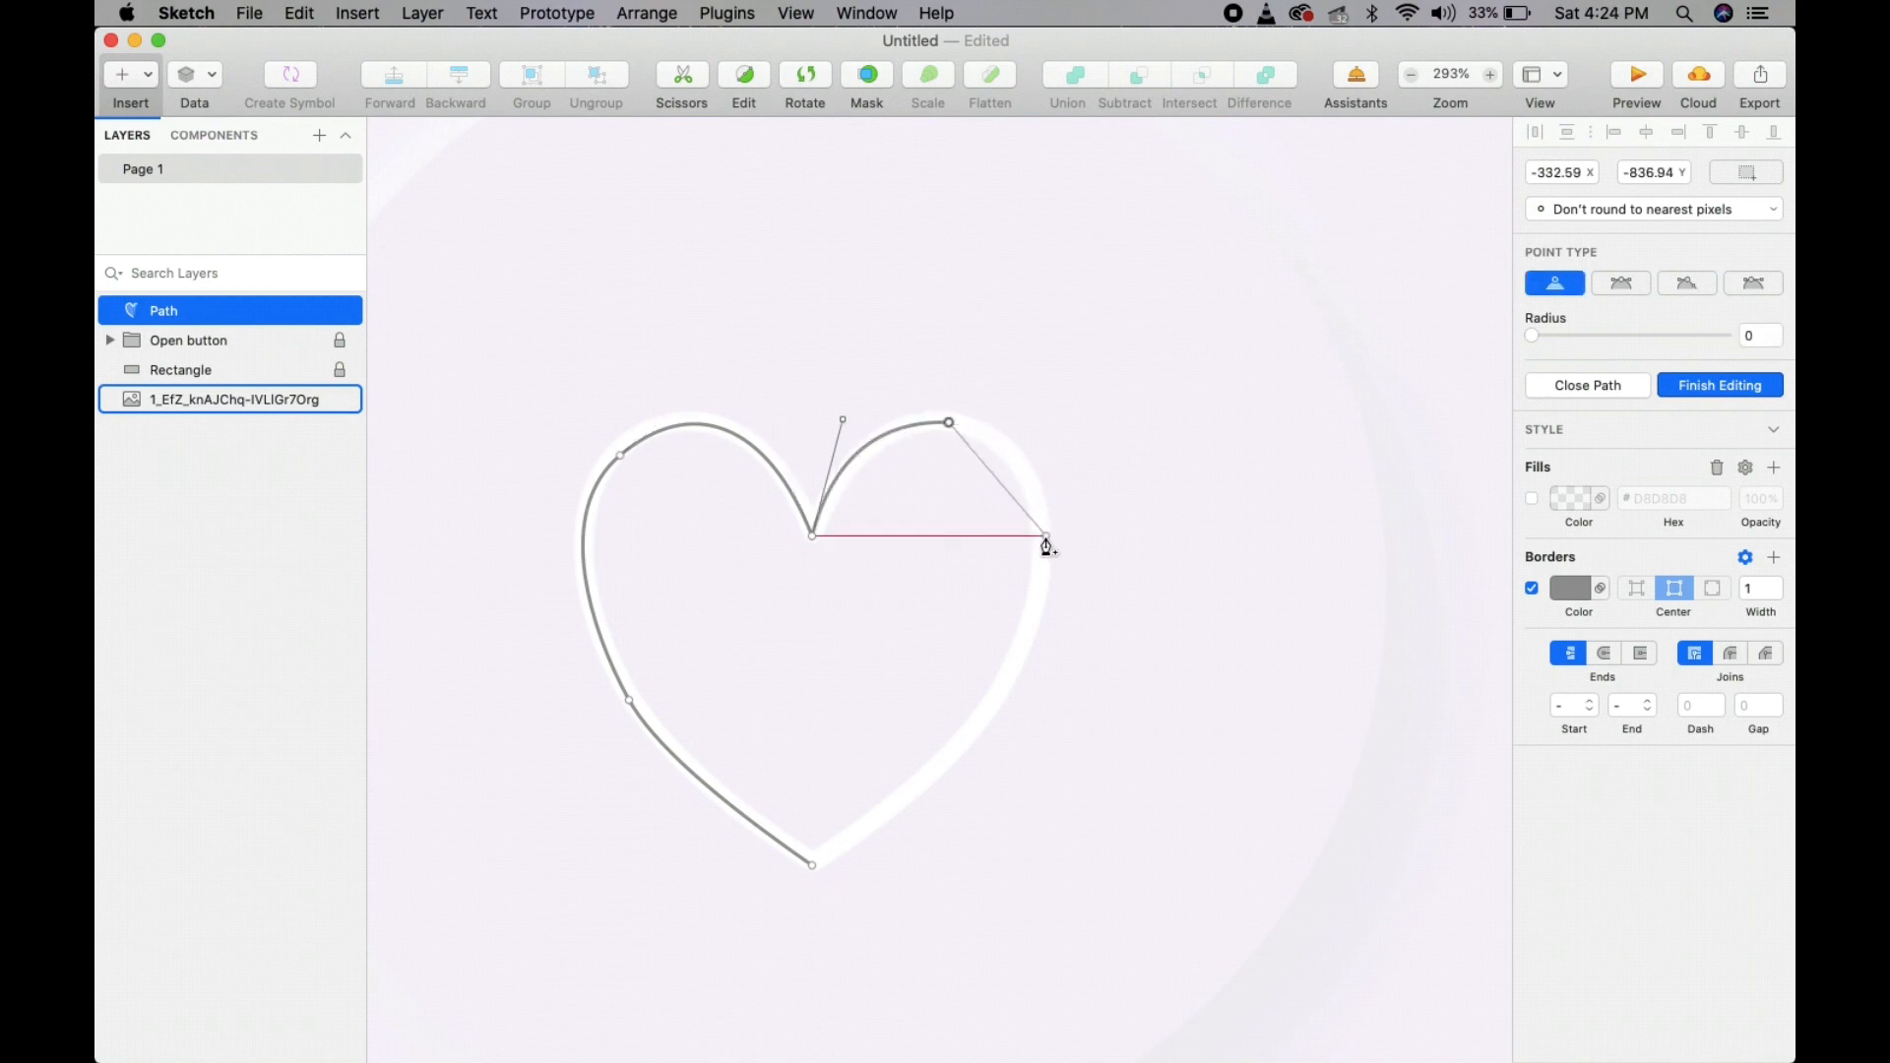
left_click_drag(1045, 536, 1072, 653)
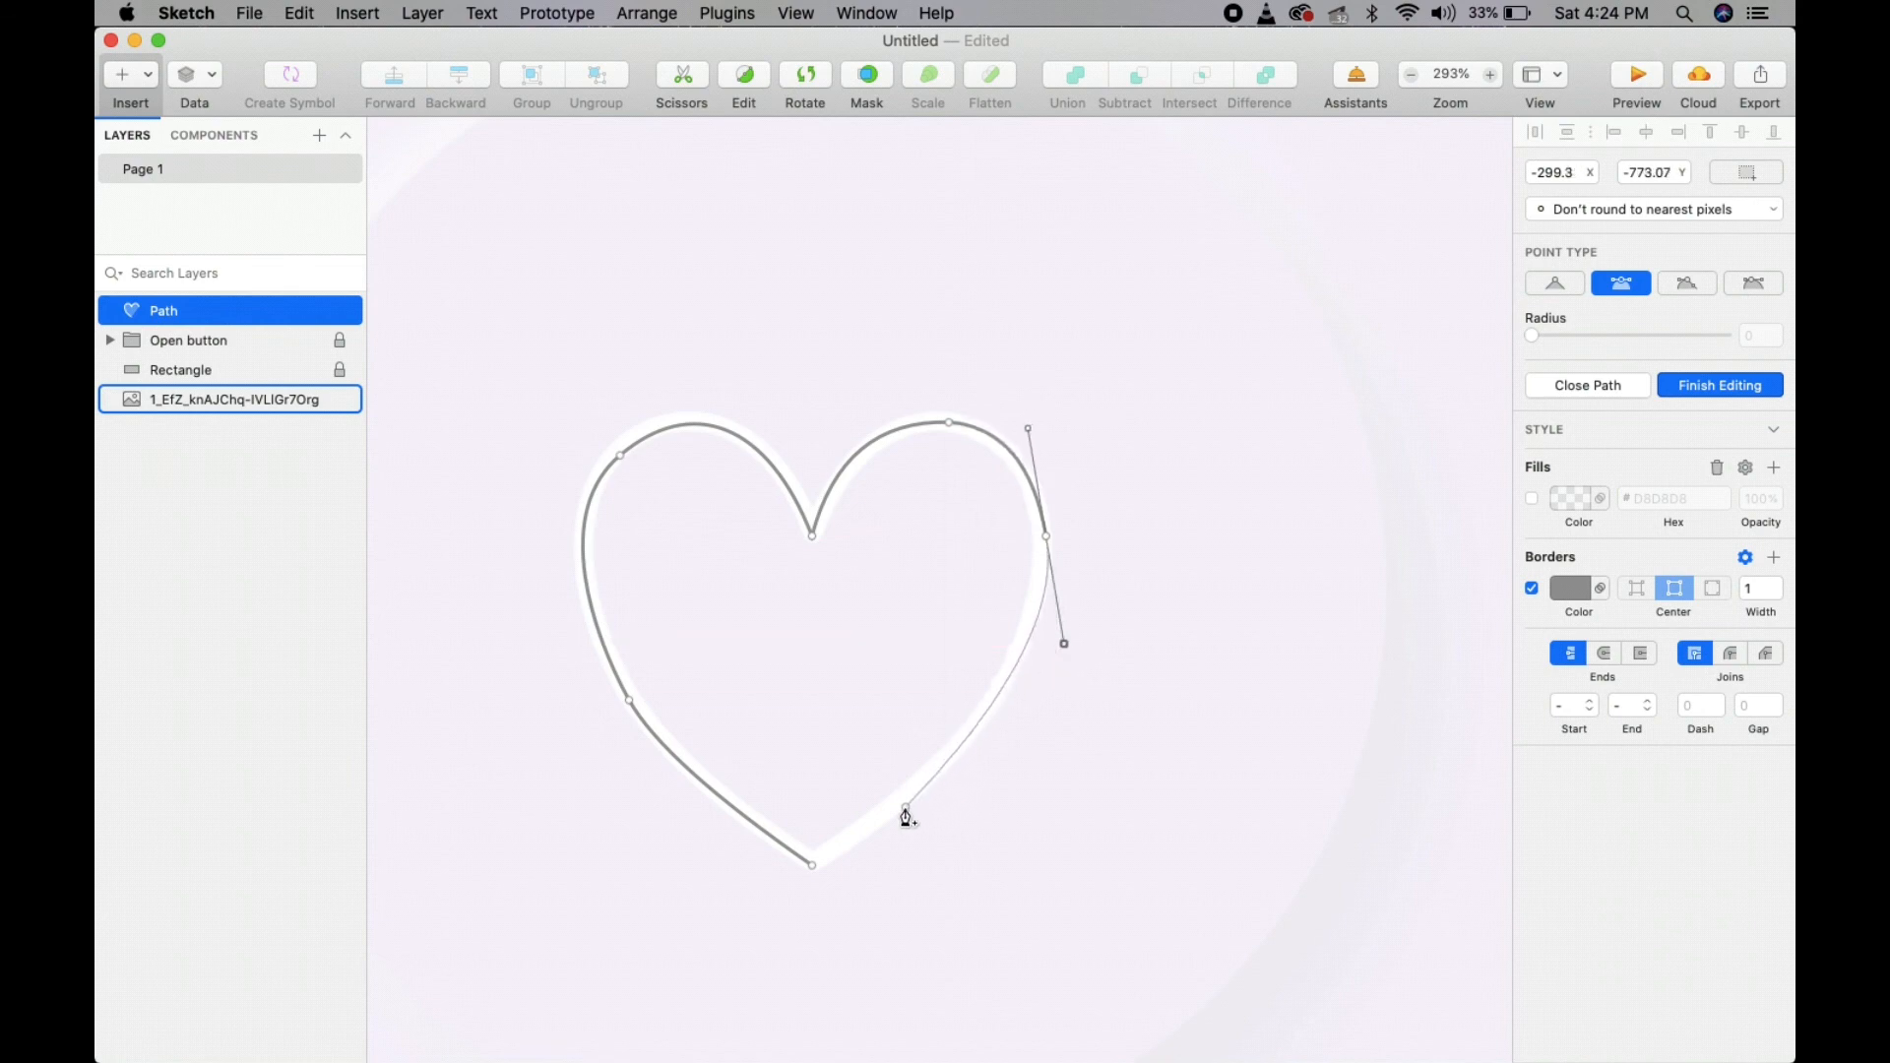
left_click(813, 866)
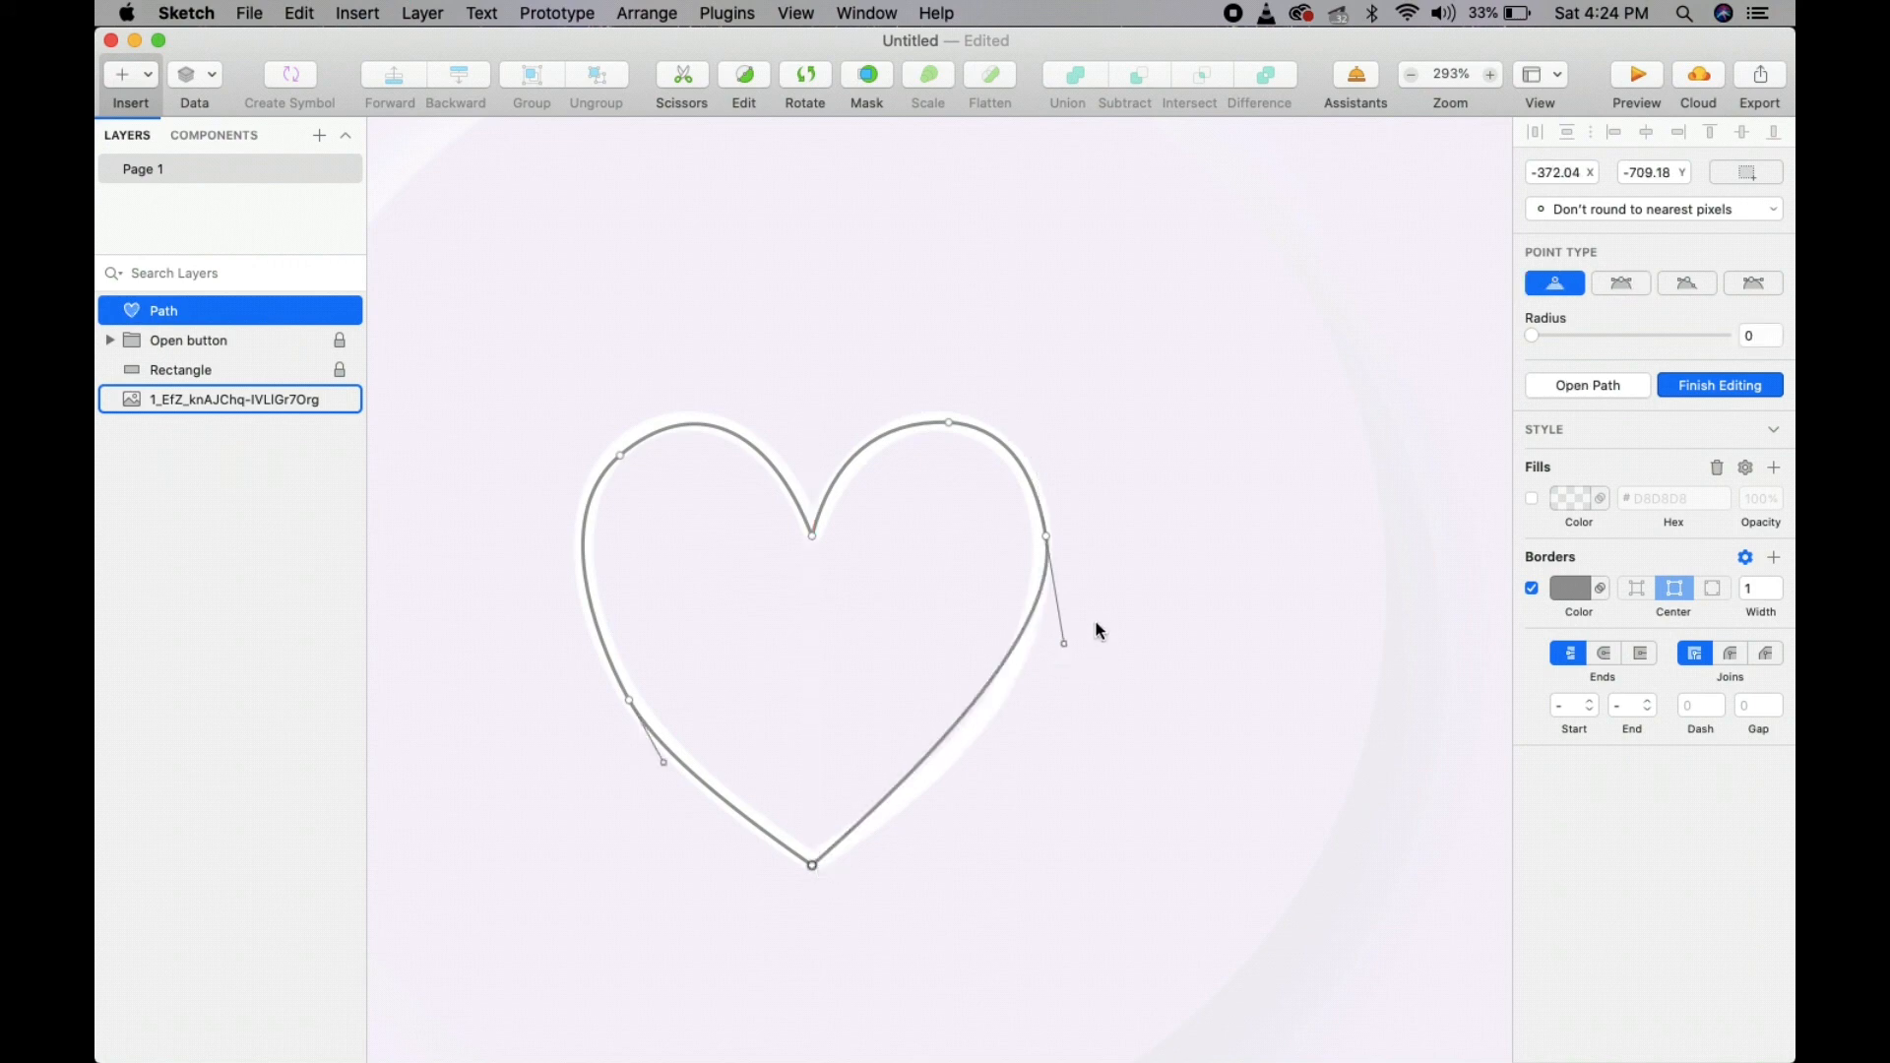
left_click_drag(1064, 644, 1047, 735)
key("Escape")
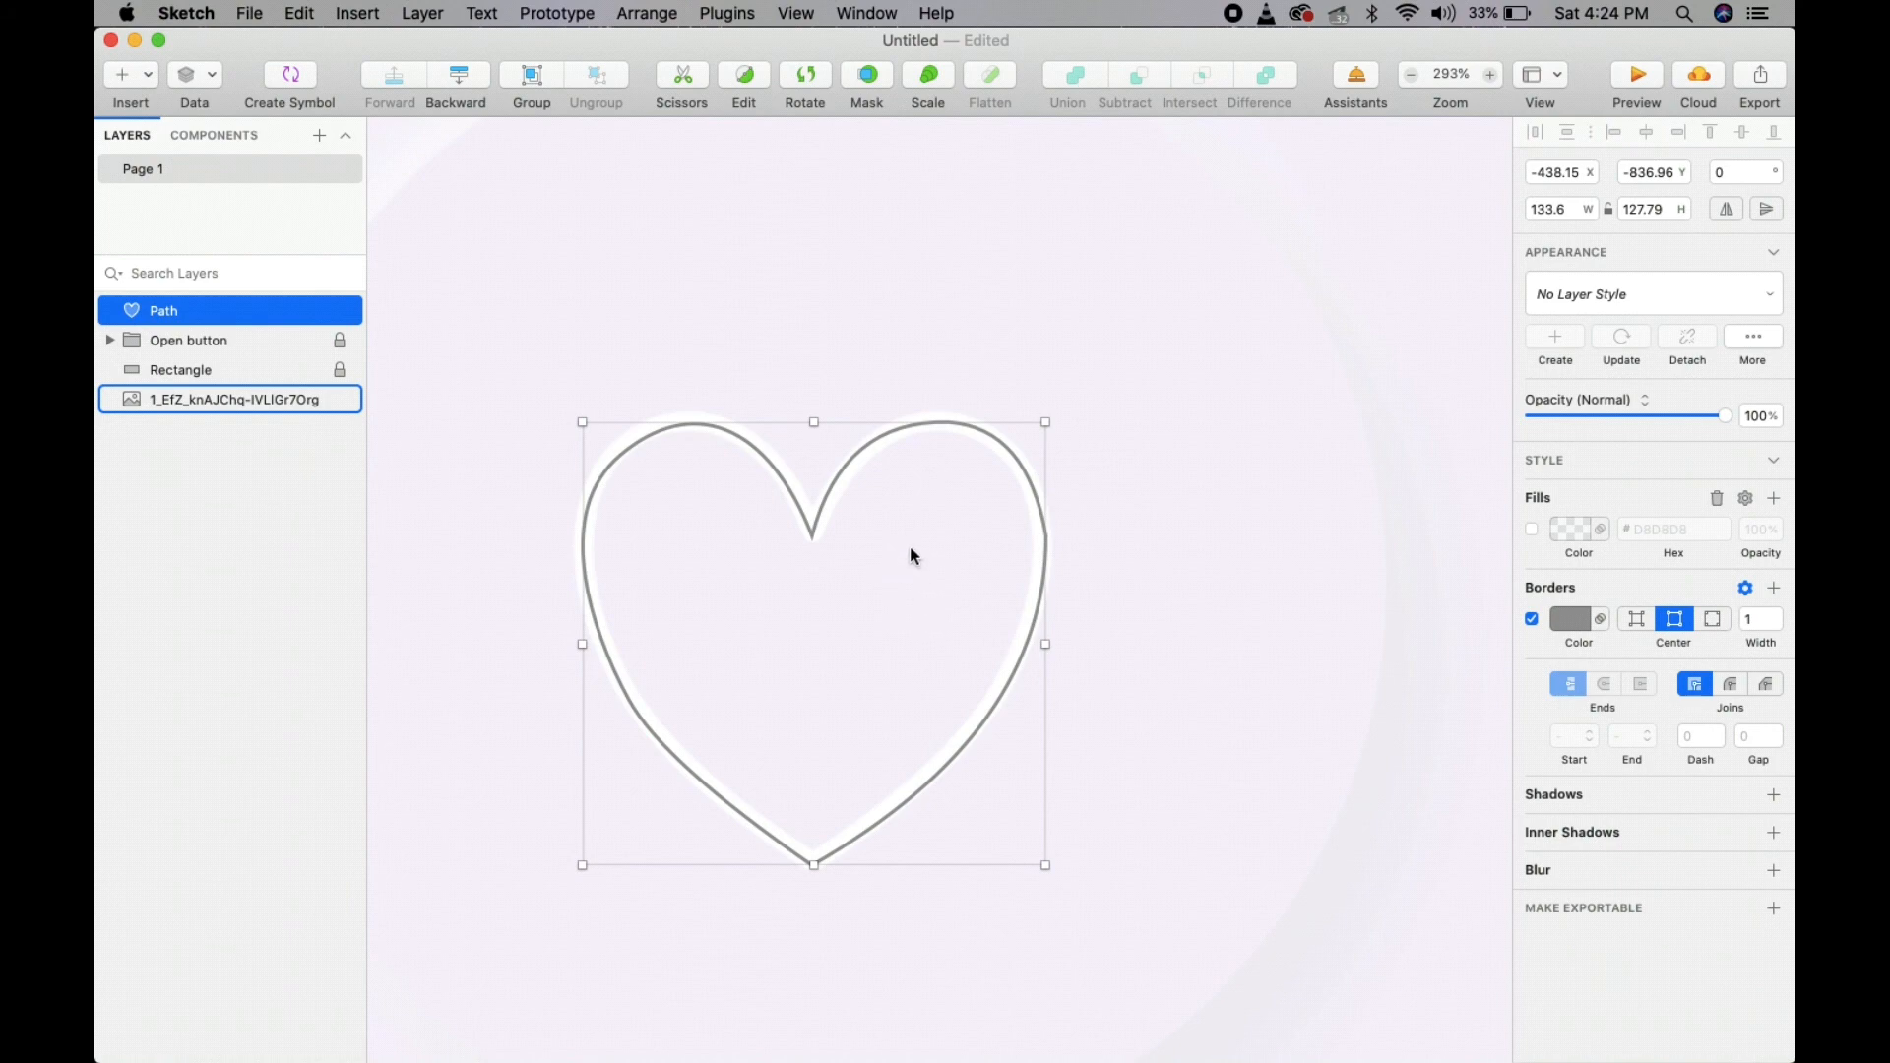
- Set the heart path's border to FFFFFF with a width of 15
left_click(991, 547)
left_click(831, 482)
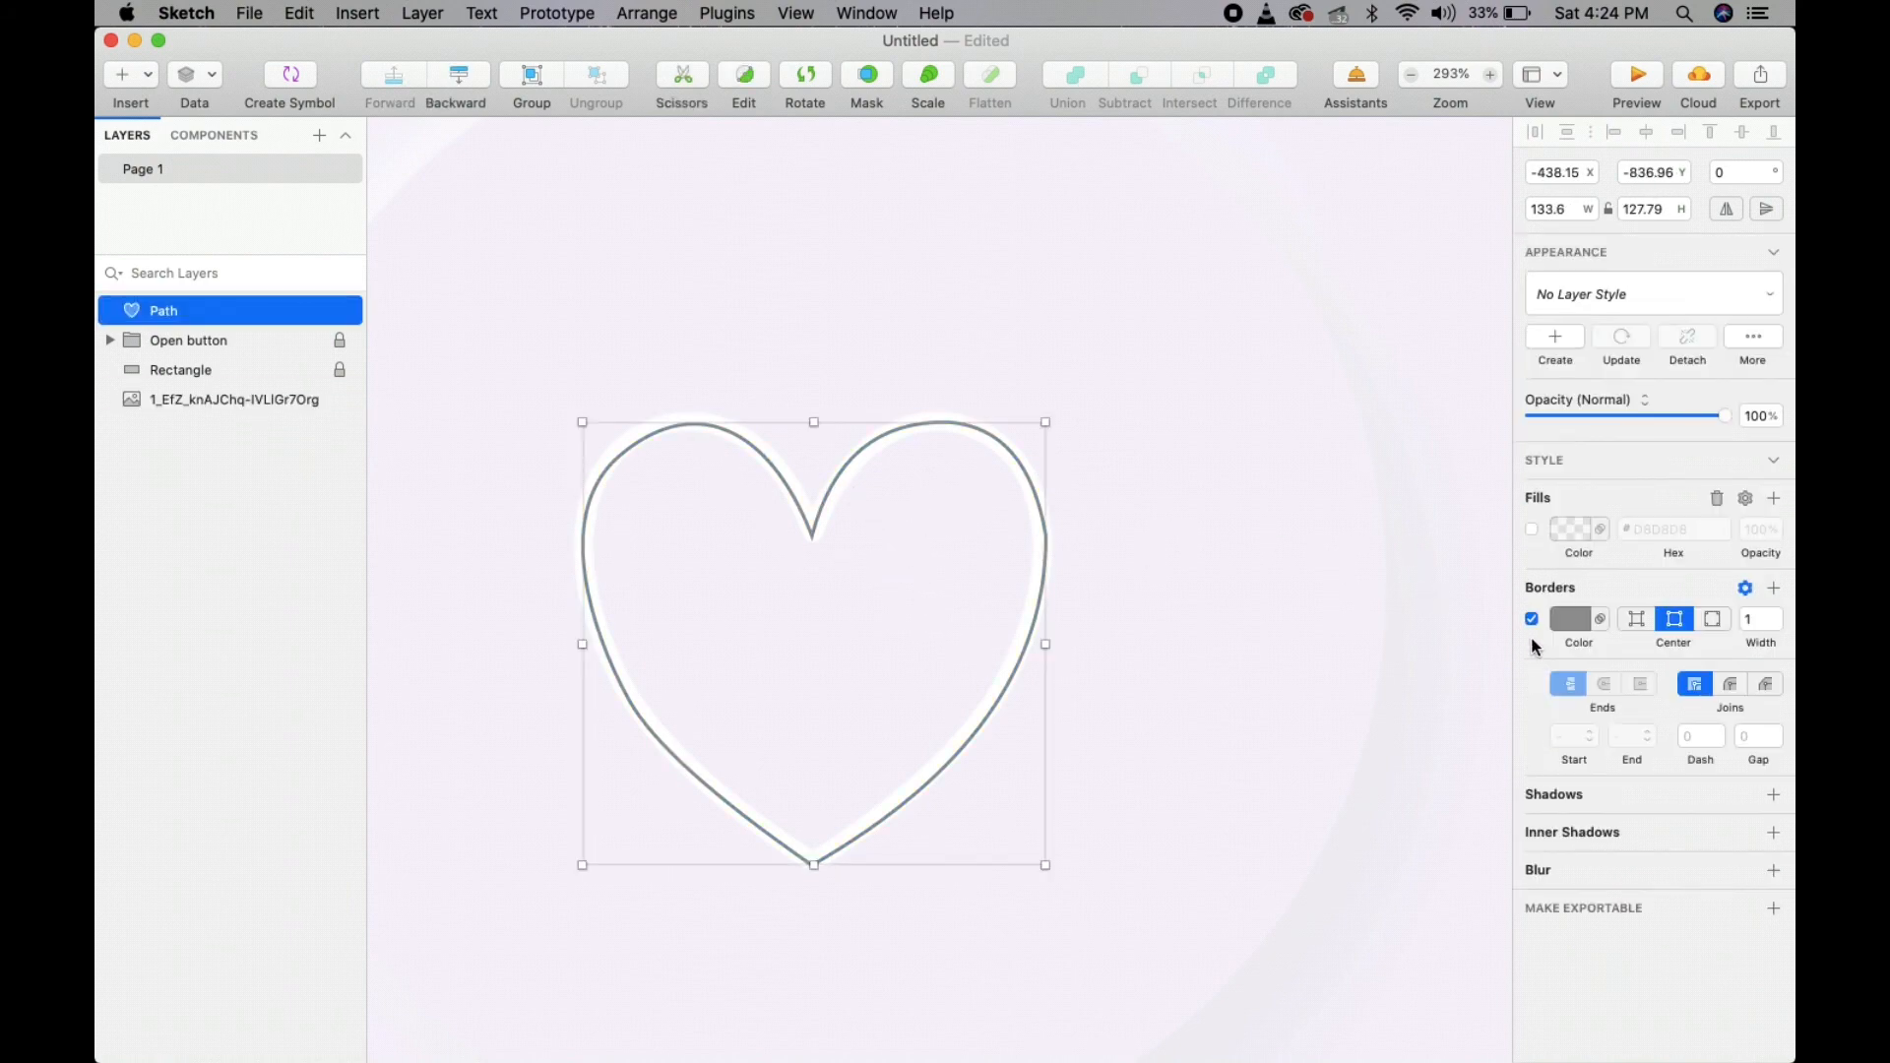
left_click(1568, 620)
type("FFFFFF")
key("Return")
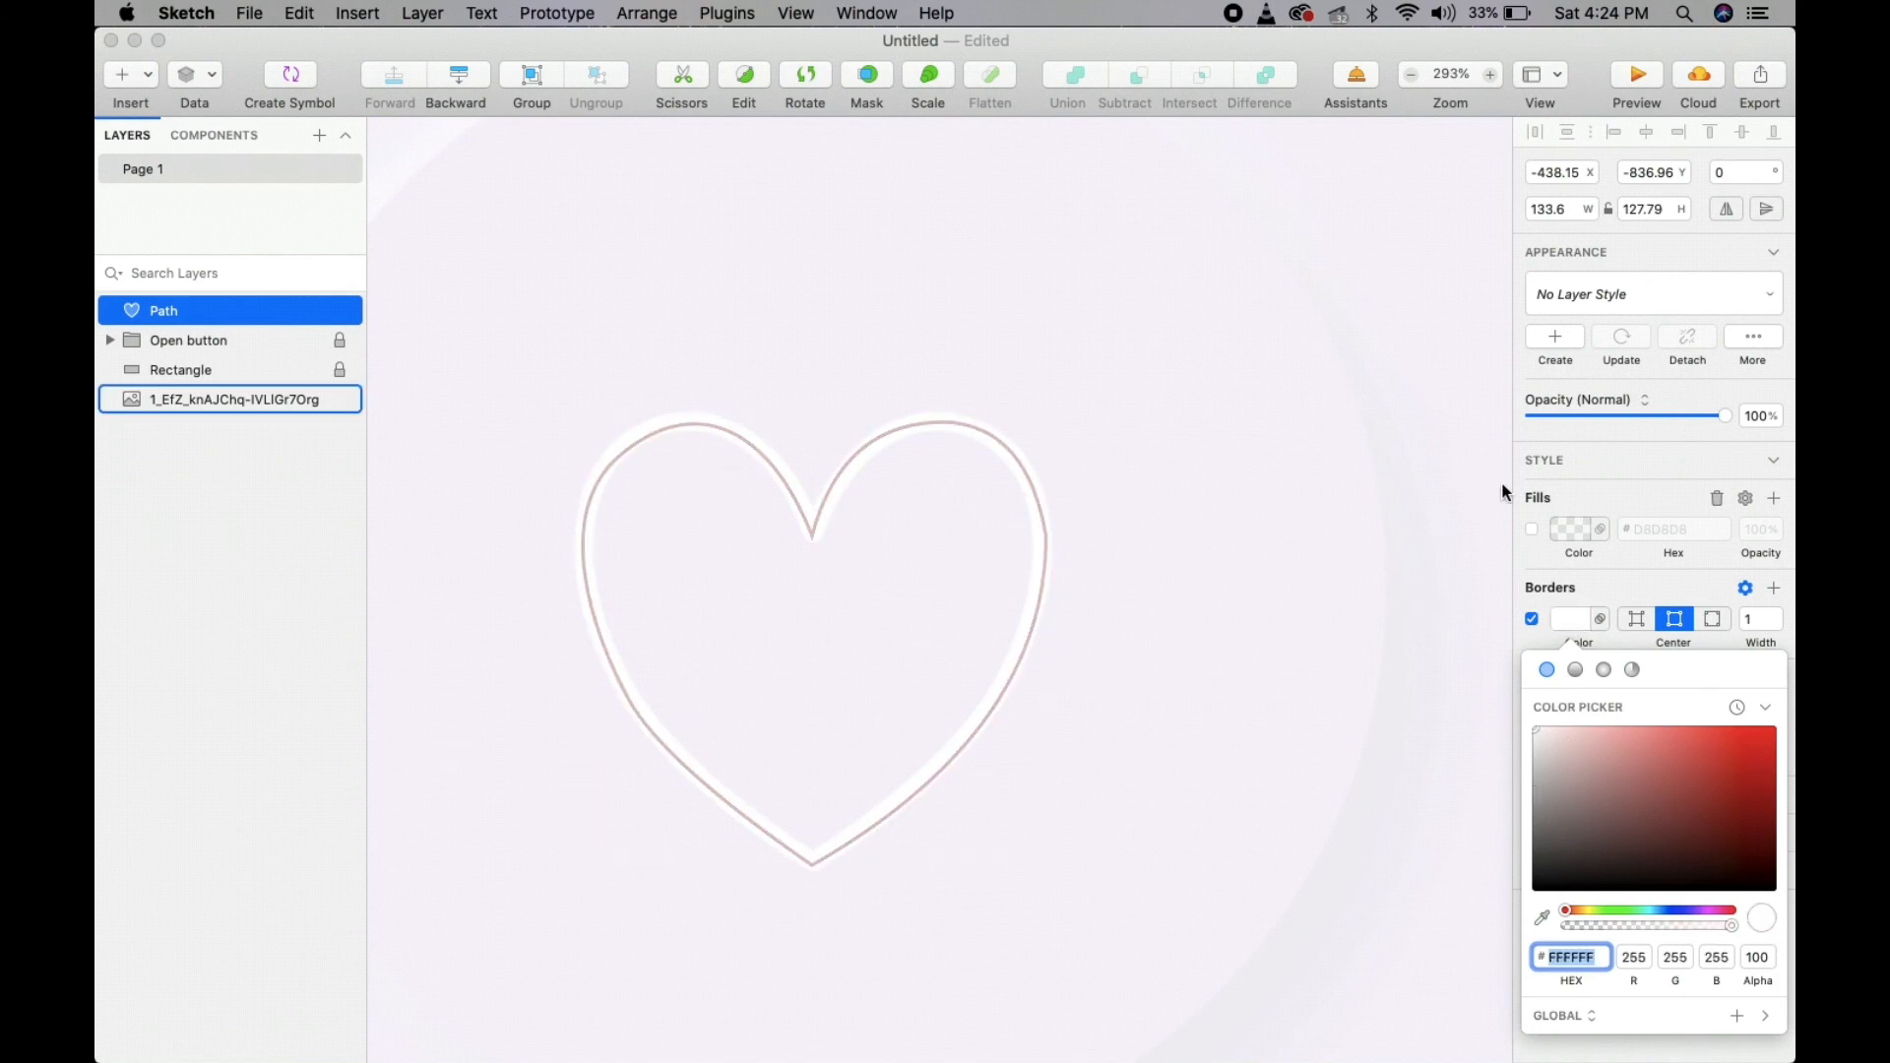
left_click_drag(1757, 641, 1776, 641)
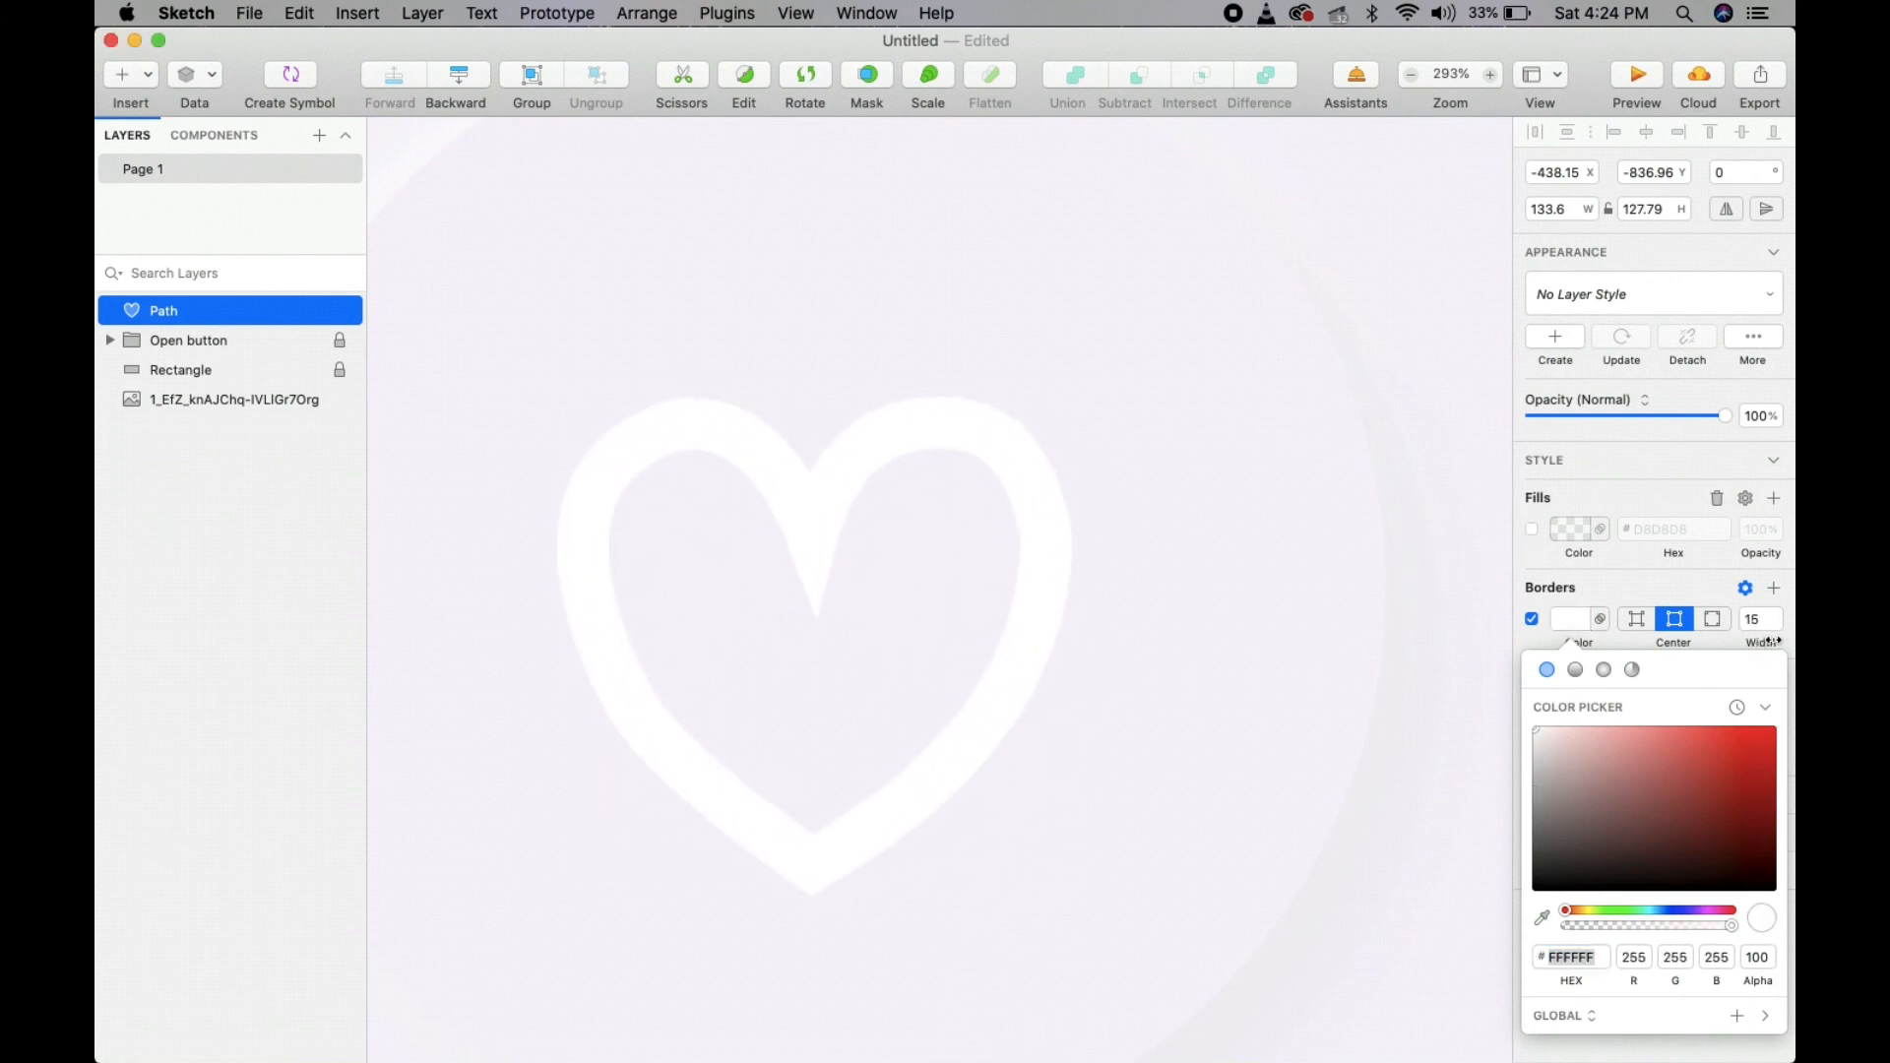
left_click(1439, 416)
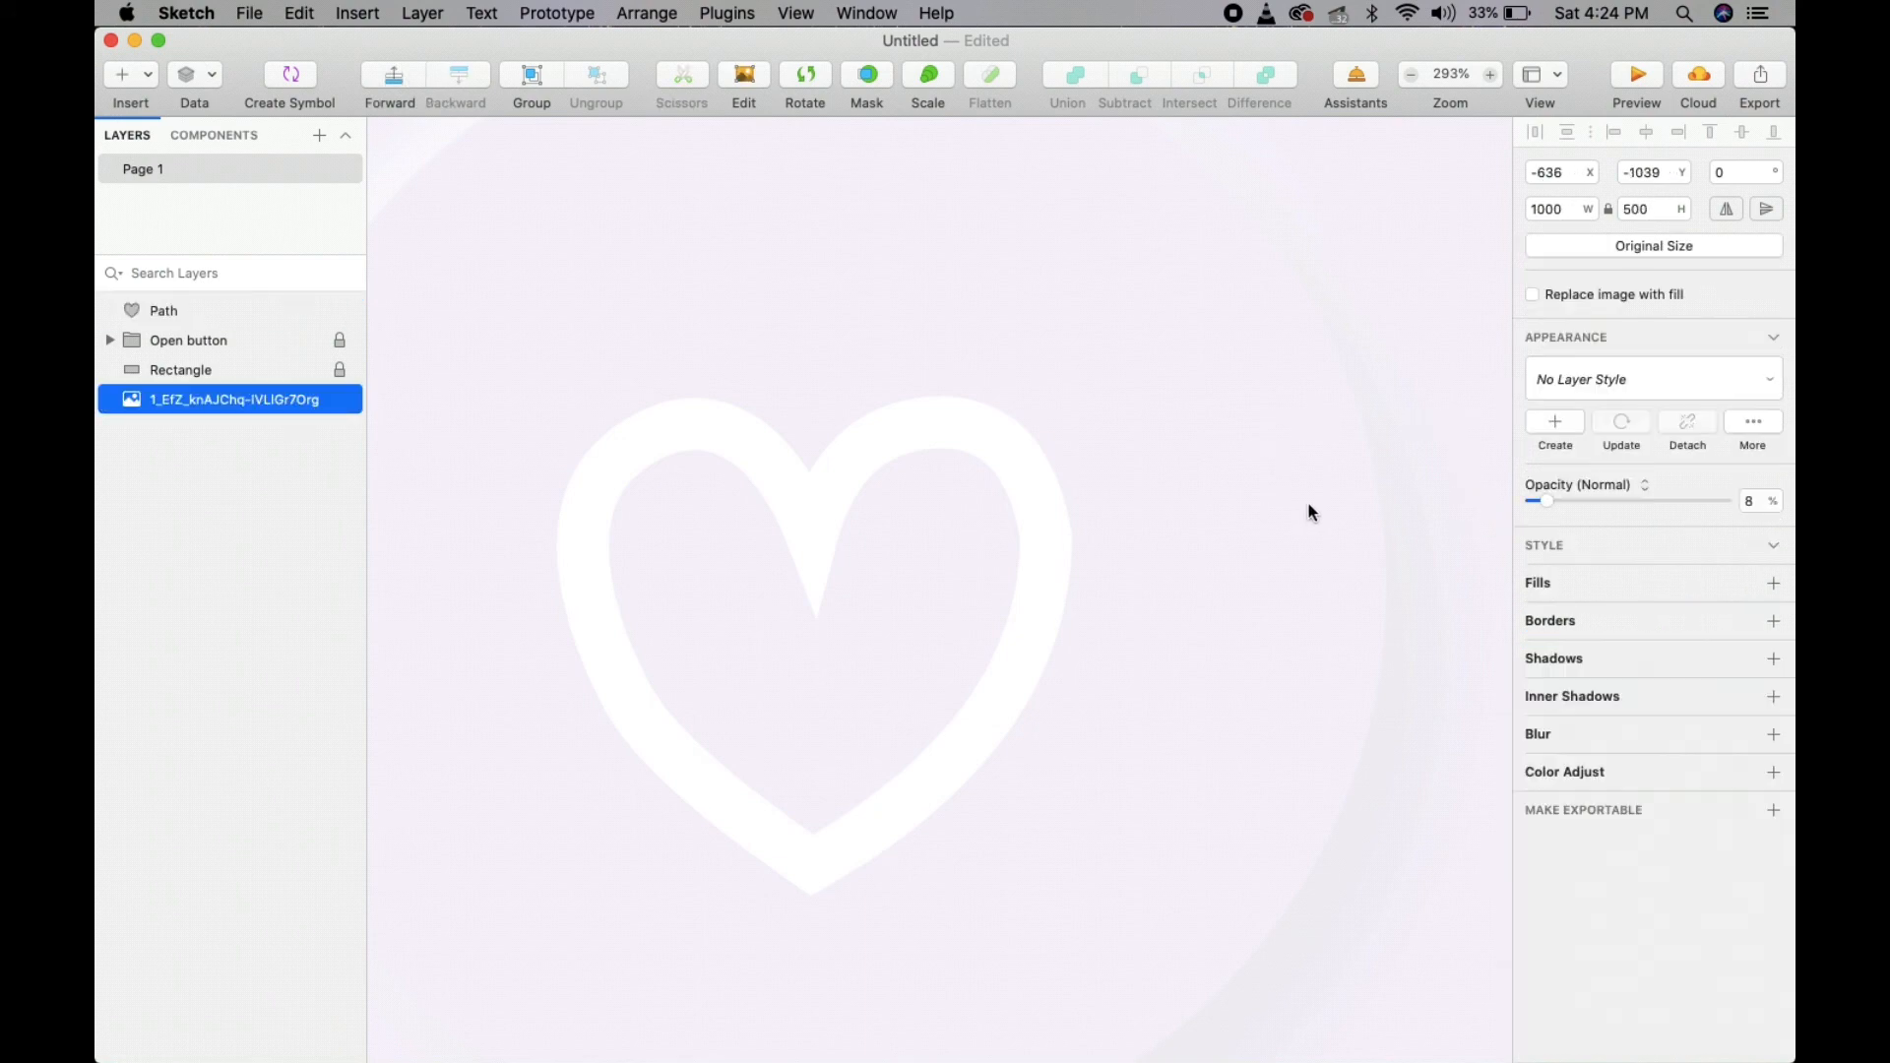
- Move the heart path from the reference image onto the middle of the raised purple circle
scroll(467, 552, "down", 3)
scroll(468, 552, "down", 10)
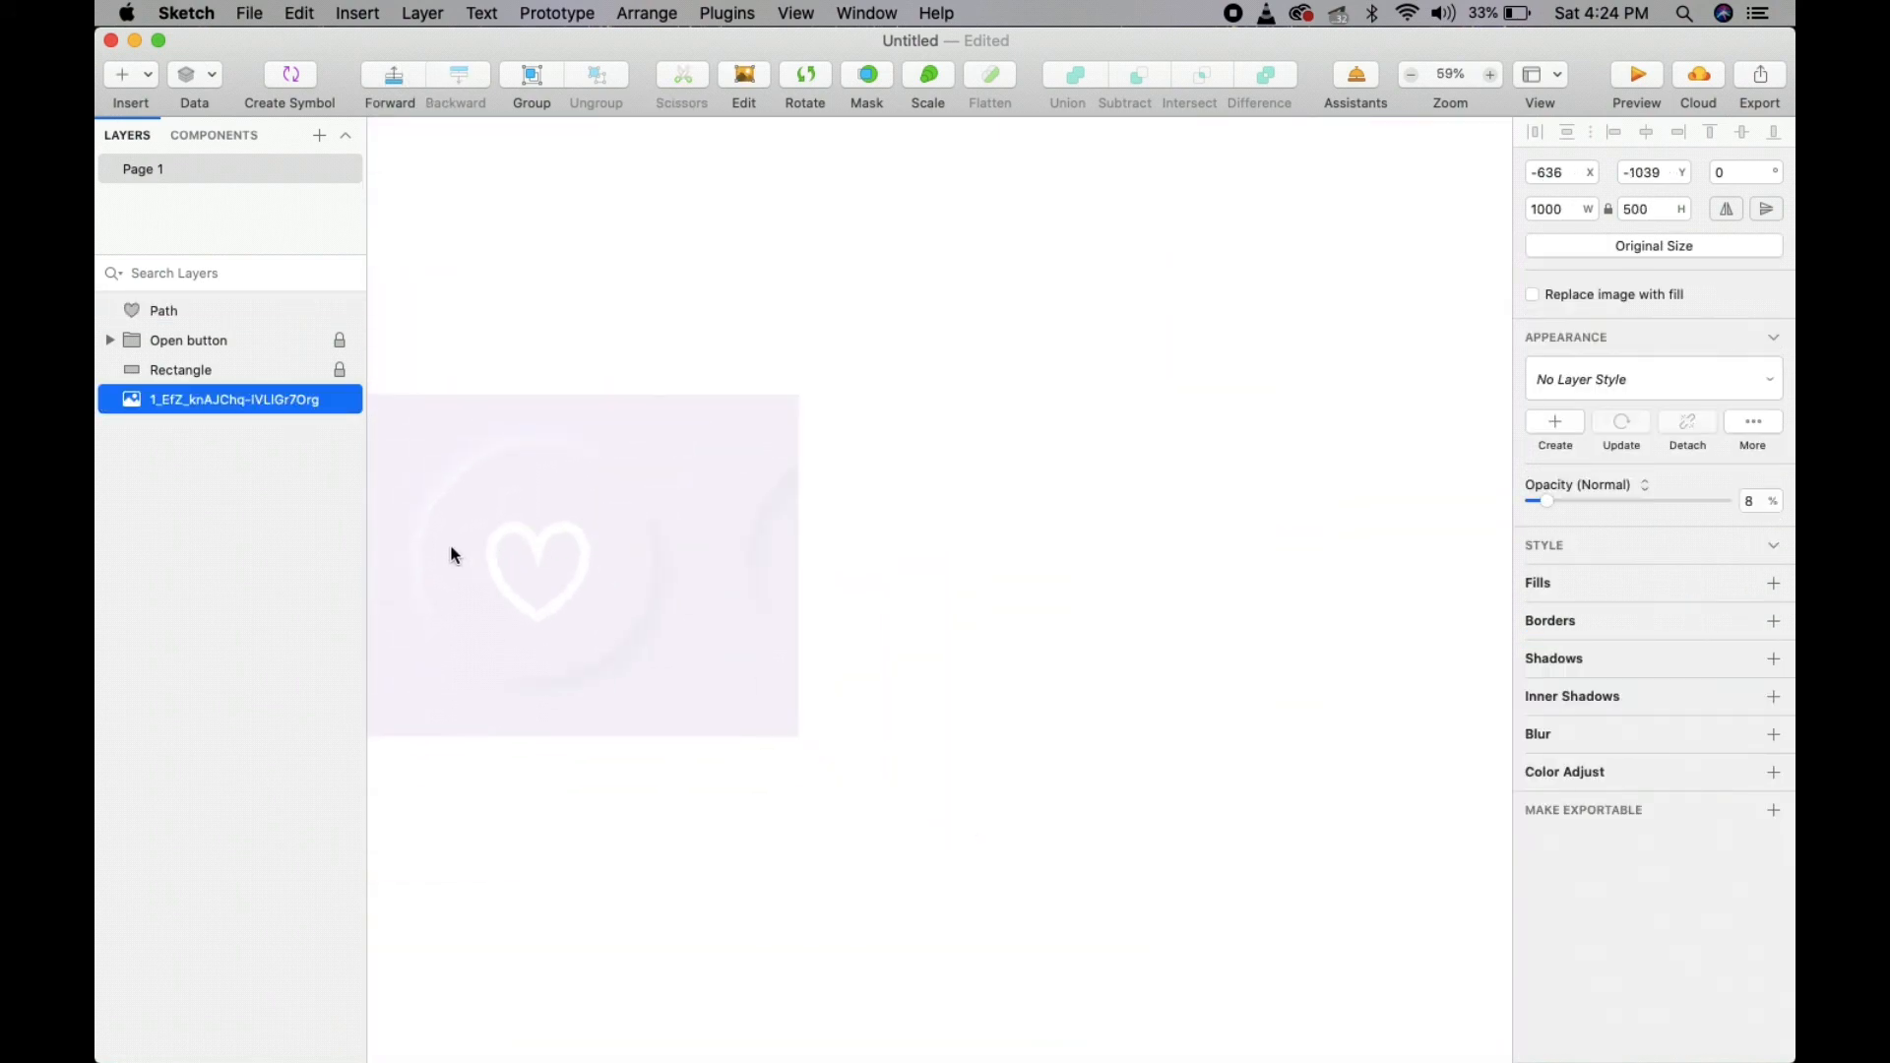
left_click_drag(688, 270, 875, 231)
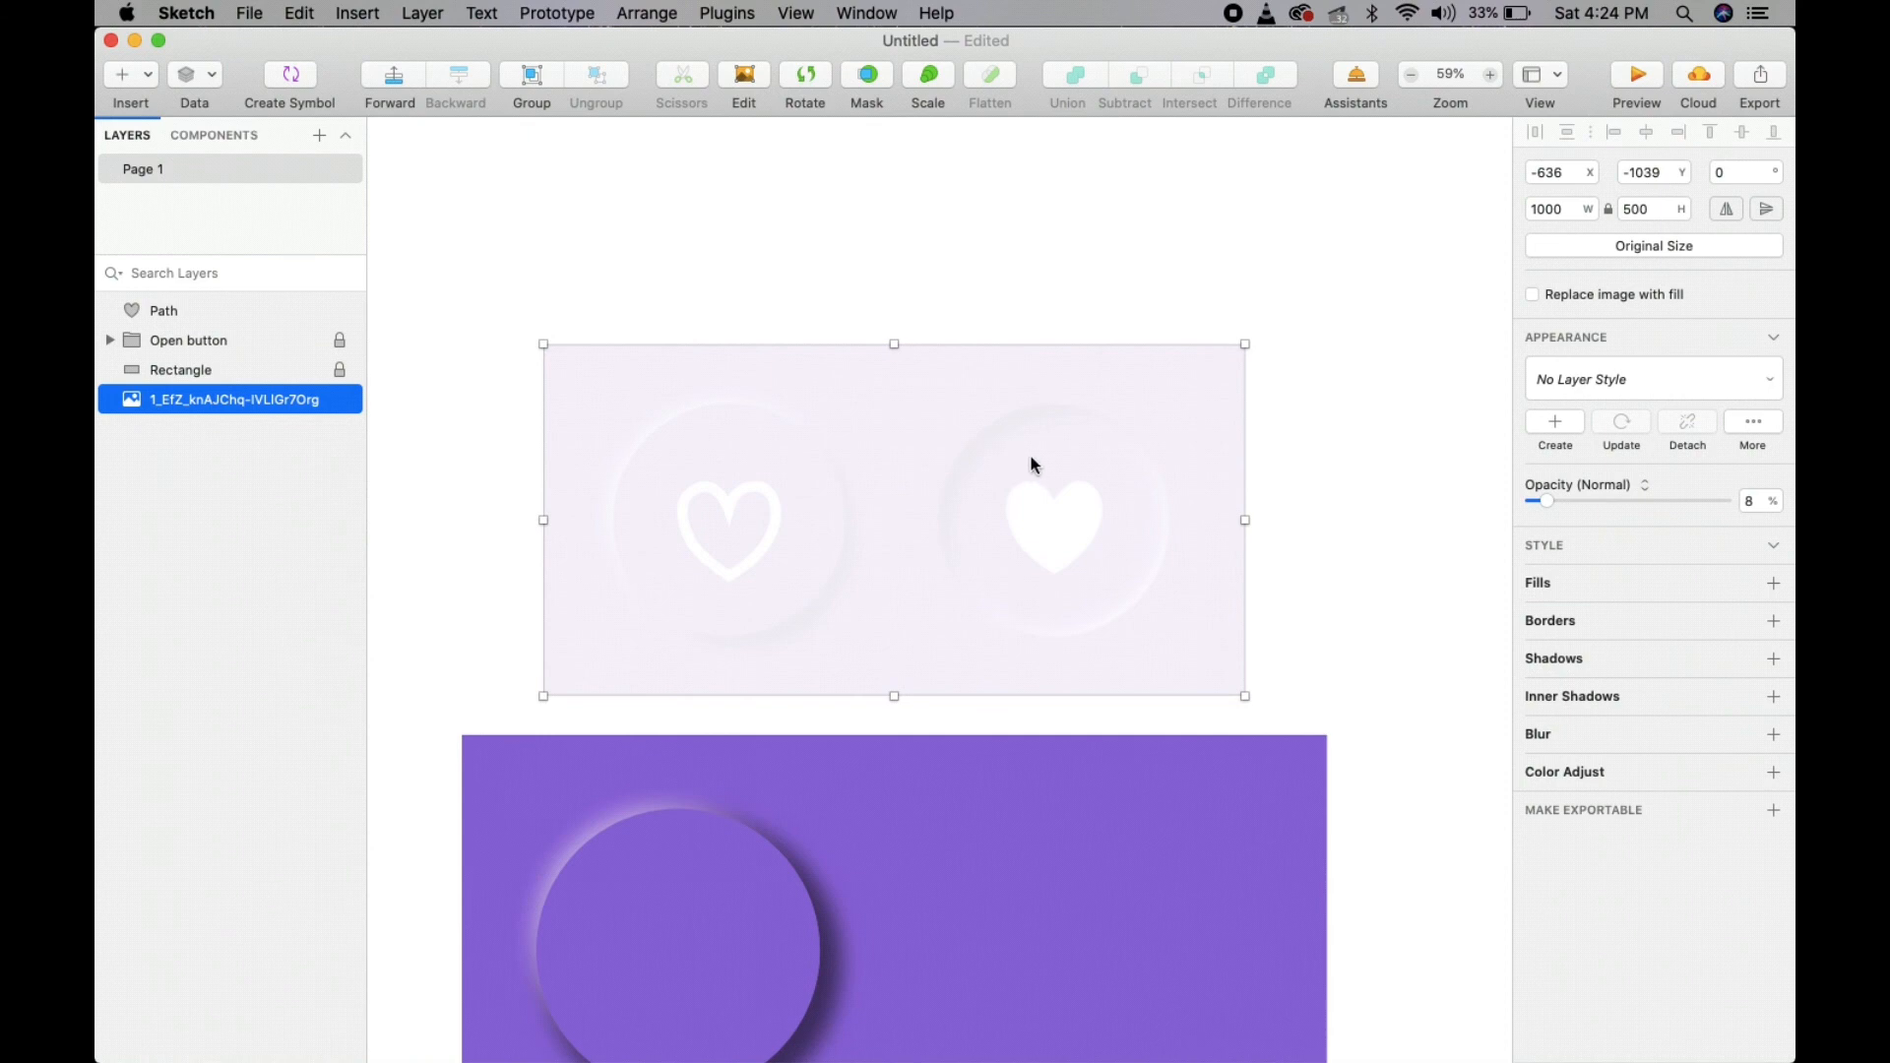
left_click_drag(1012, 464, 1024, 318)
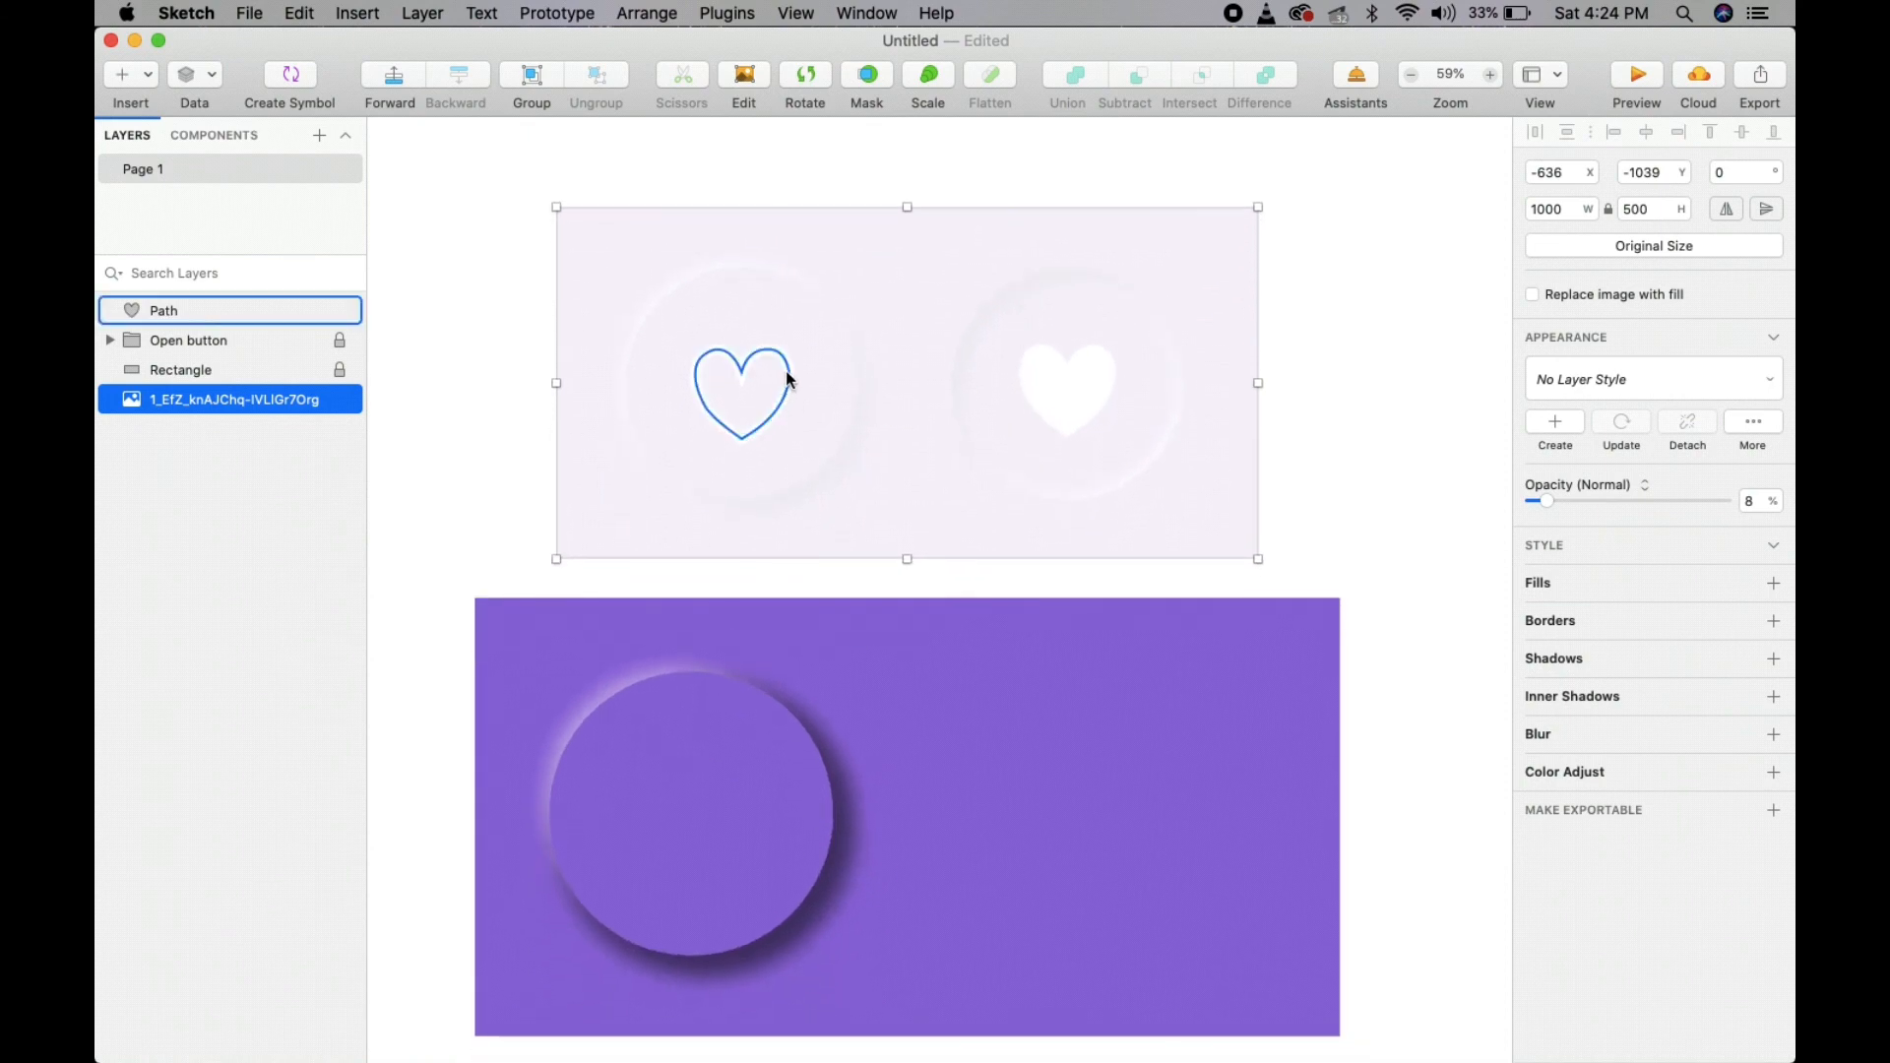
left_click_drag(788, 379, 694, 812)
left_click(949, 741)
left_click(696, 801)
left_click(784, 749)
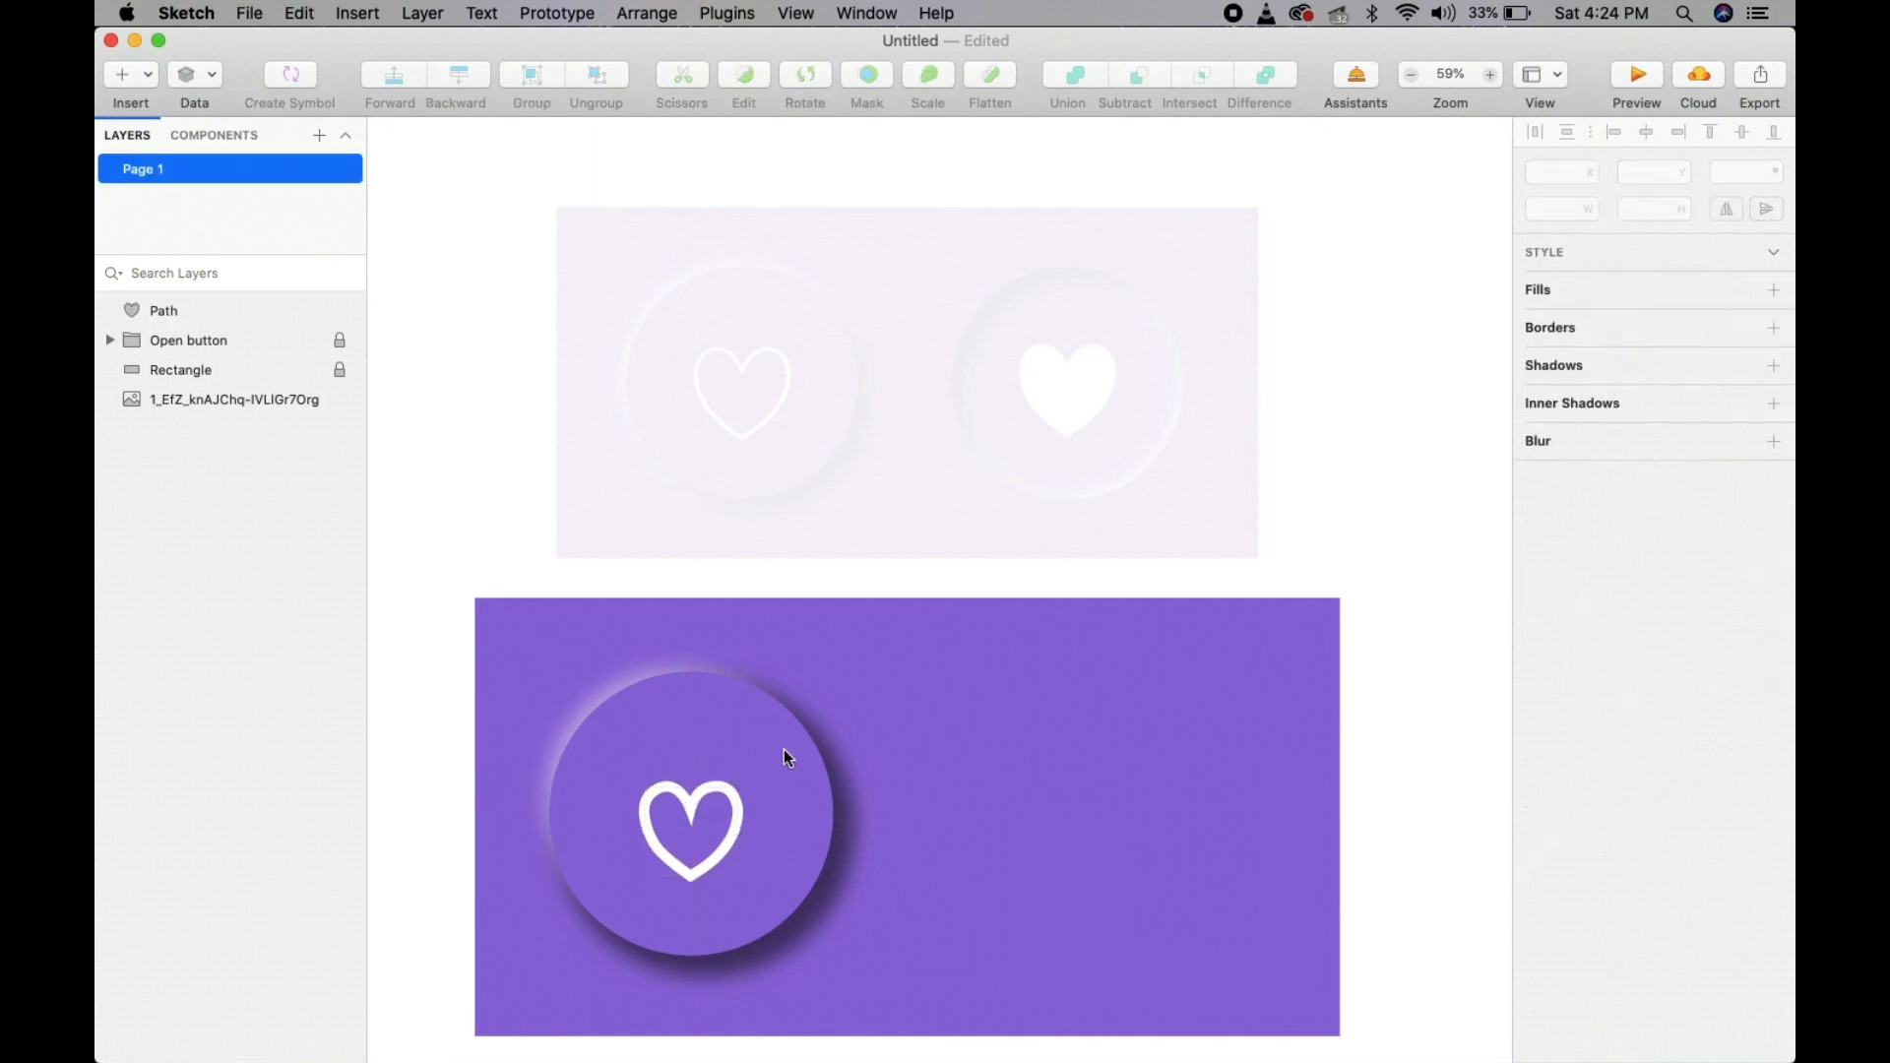
- Change the heart's lower-left point to disconnected and adjust both its handles to smooth the left curve
scroll(784, 748, "up", 5)
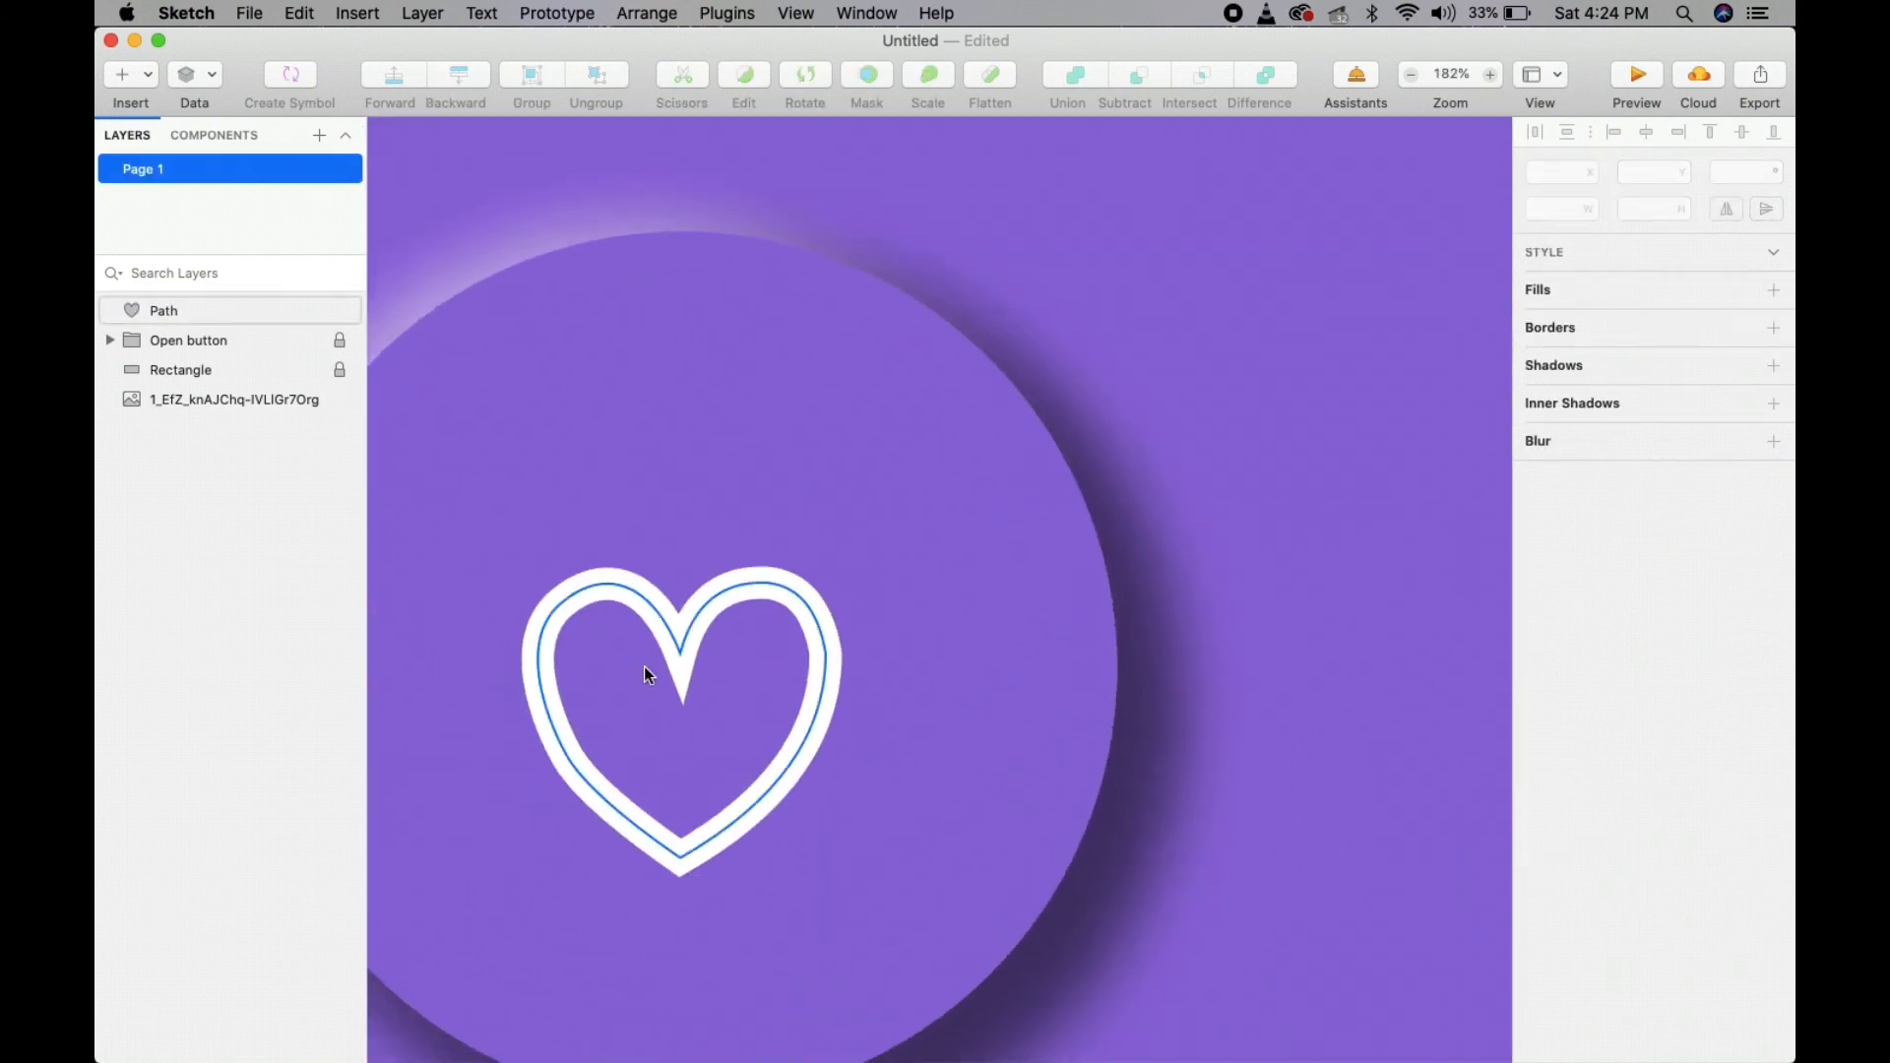
double_click(565, 752)
left_click(565, 752)
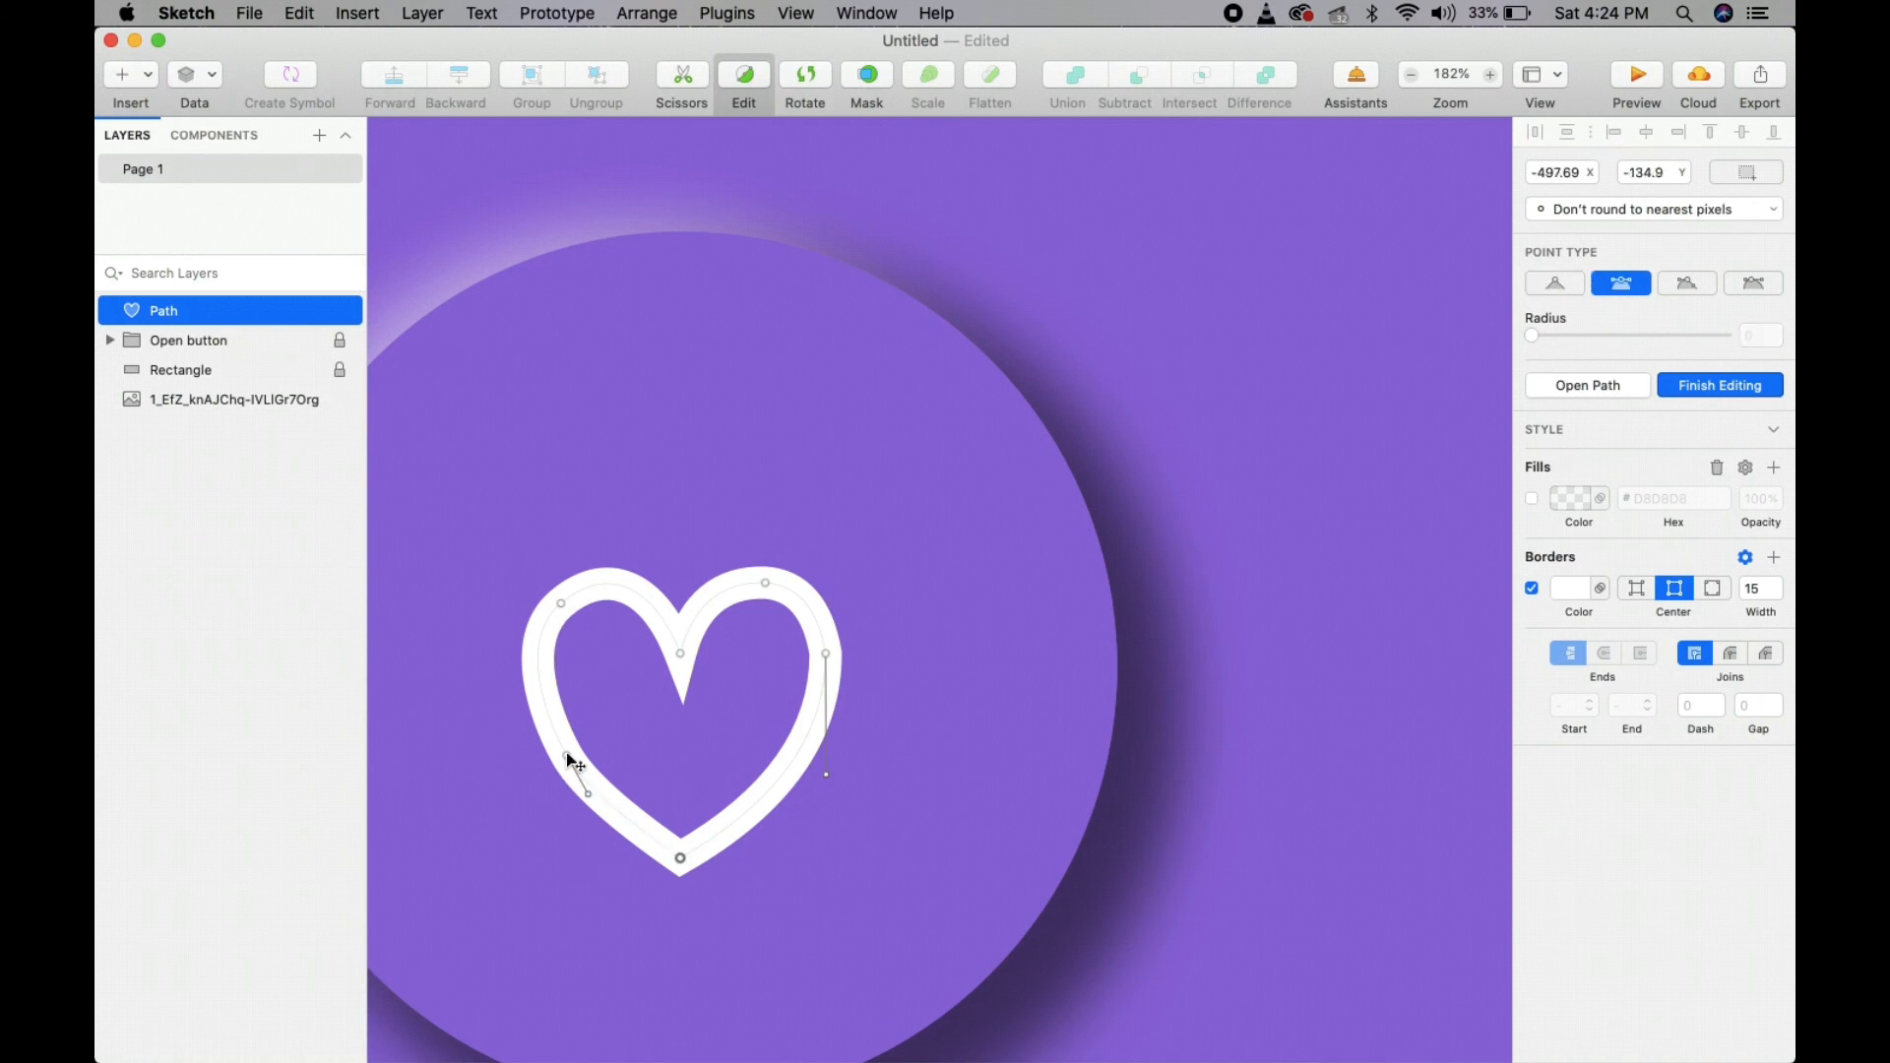
key("3")
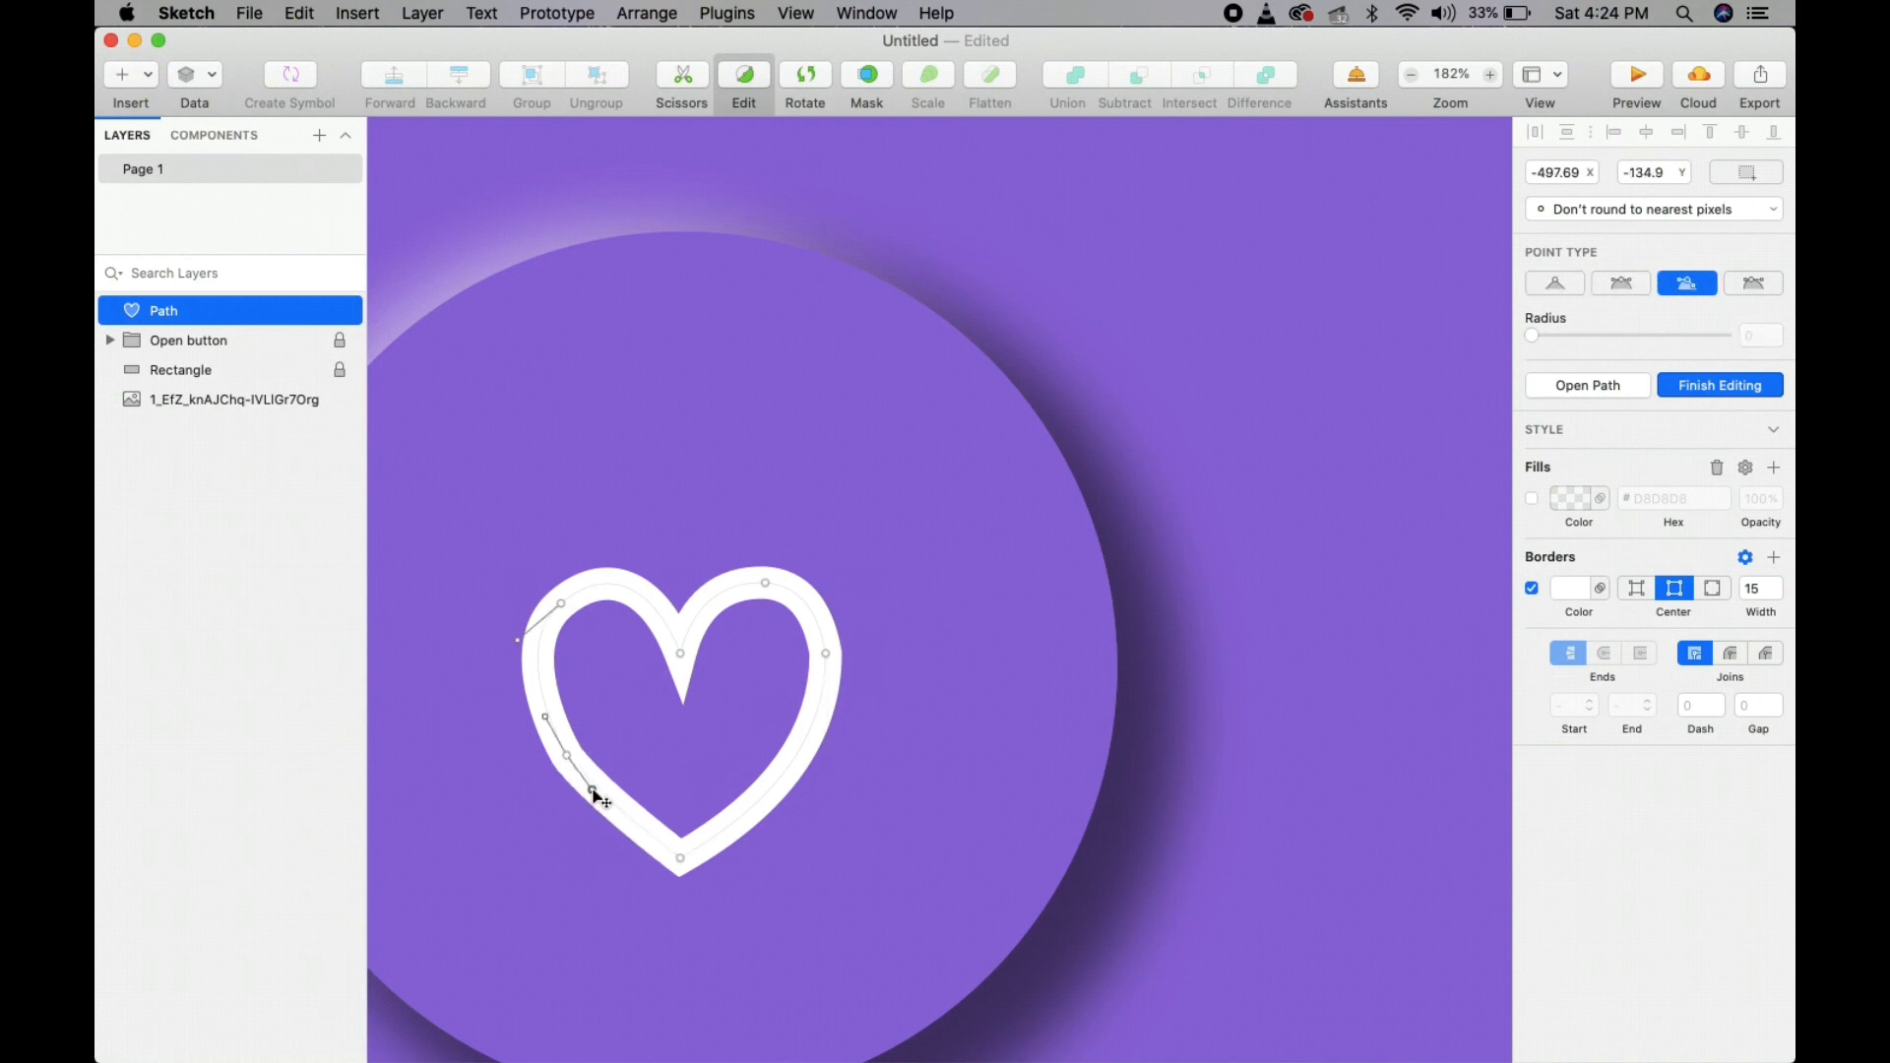
left_click_drag(594, 791, 591, 797)
left_click_drag(543, 721, 538, 722)
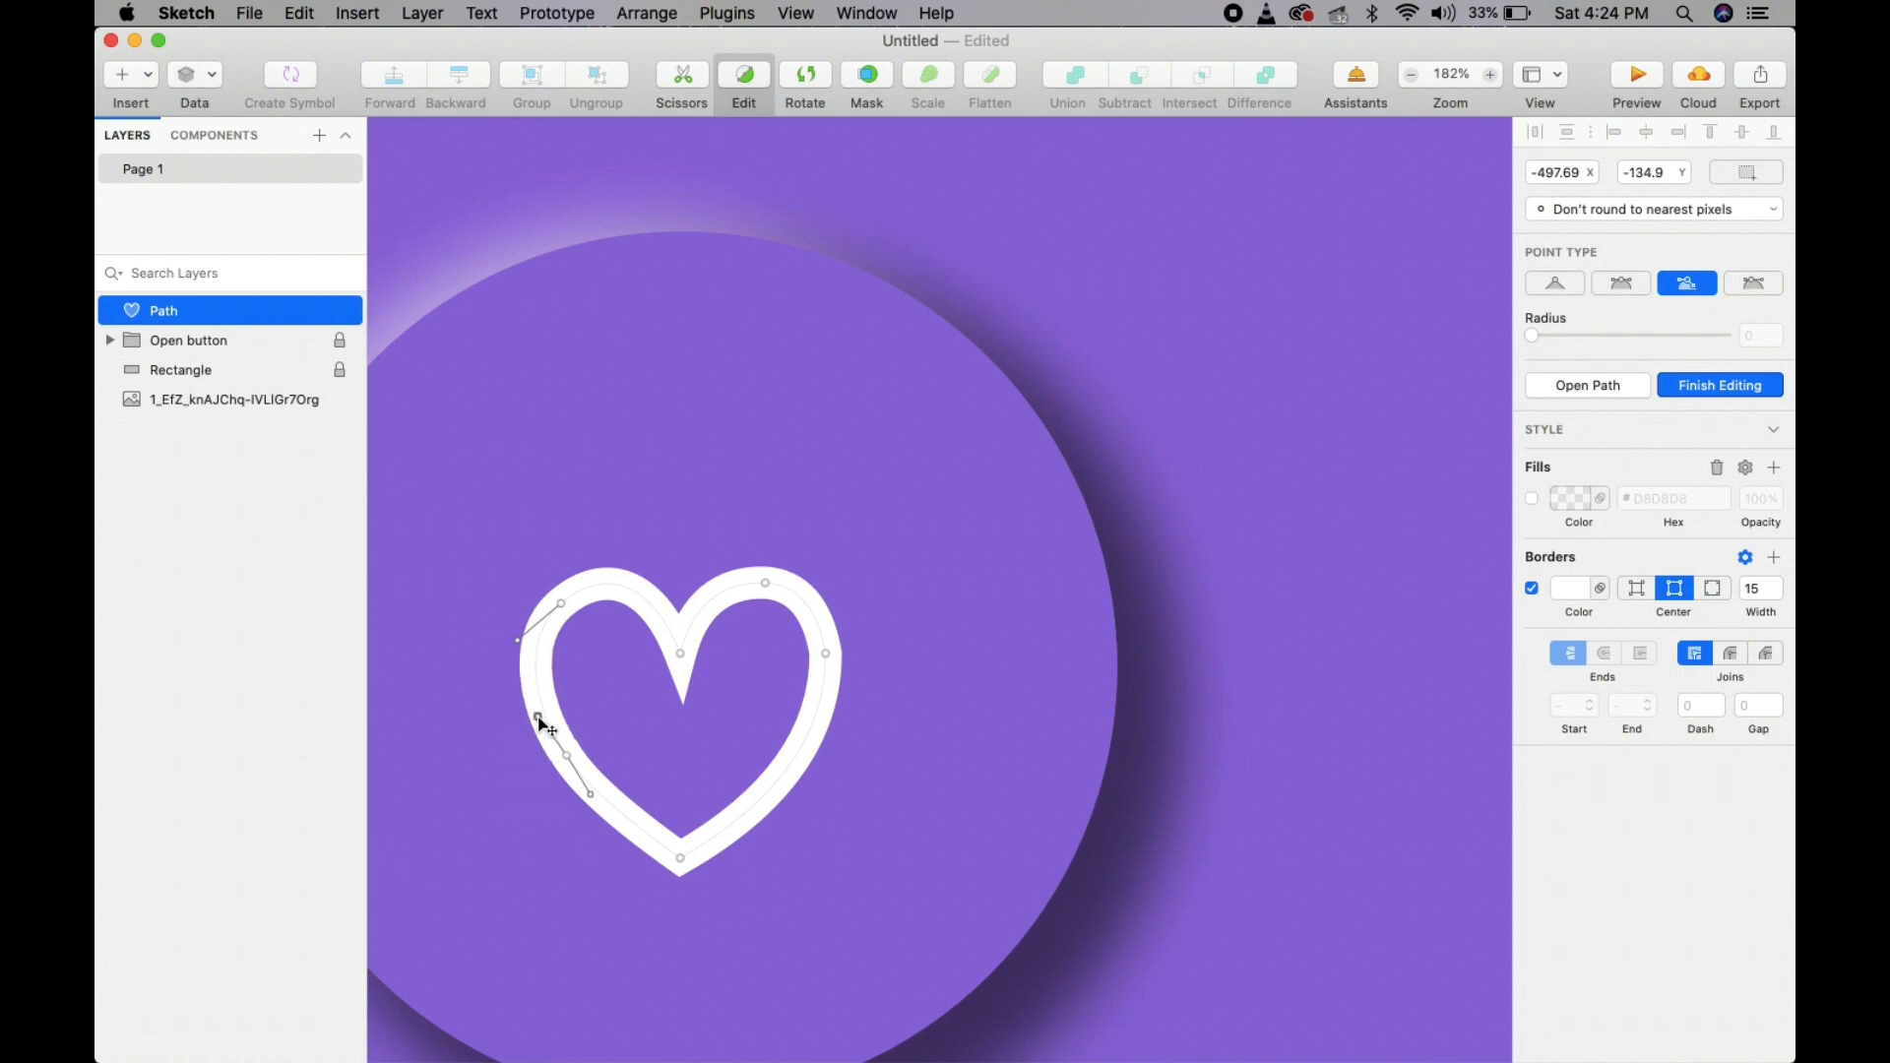
- Adjust both handles of the heart's rightmost point to smooth the right curve
left_click(826, 653)
left_click_drag(827, 774, 827, 783)
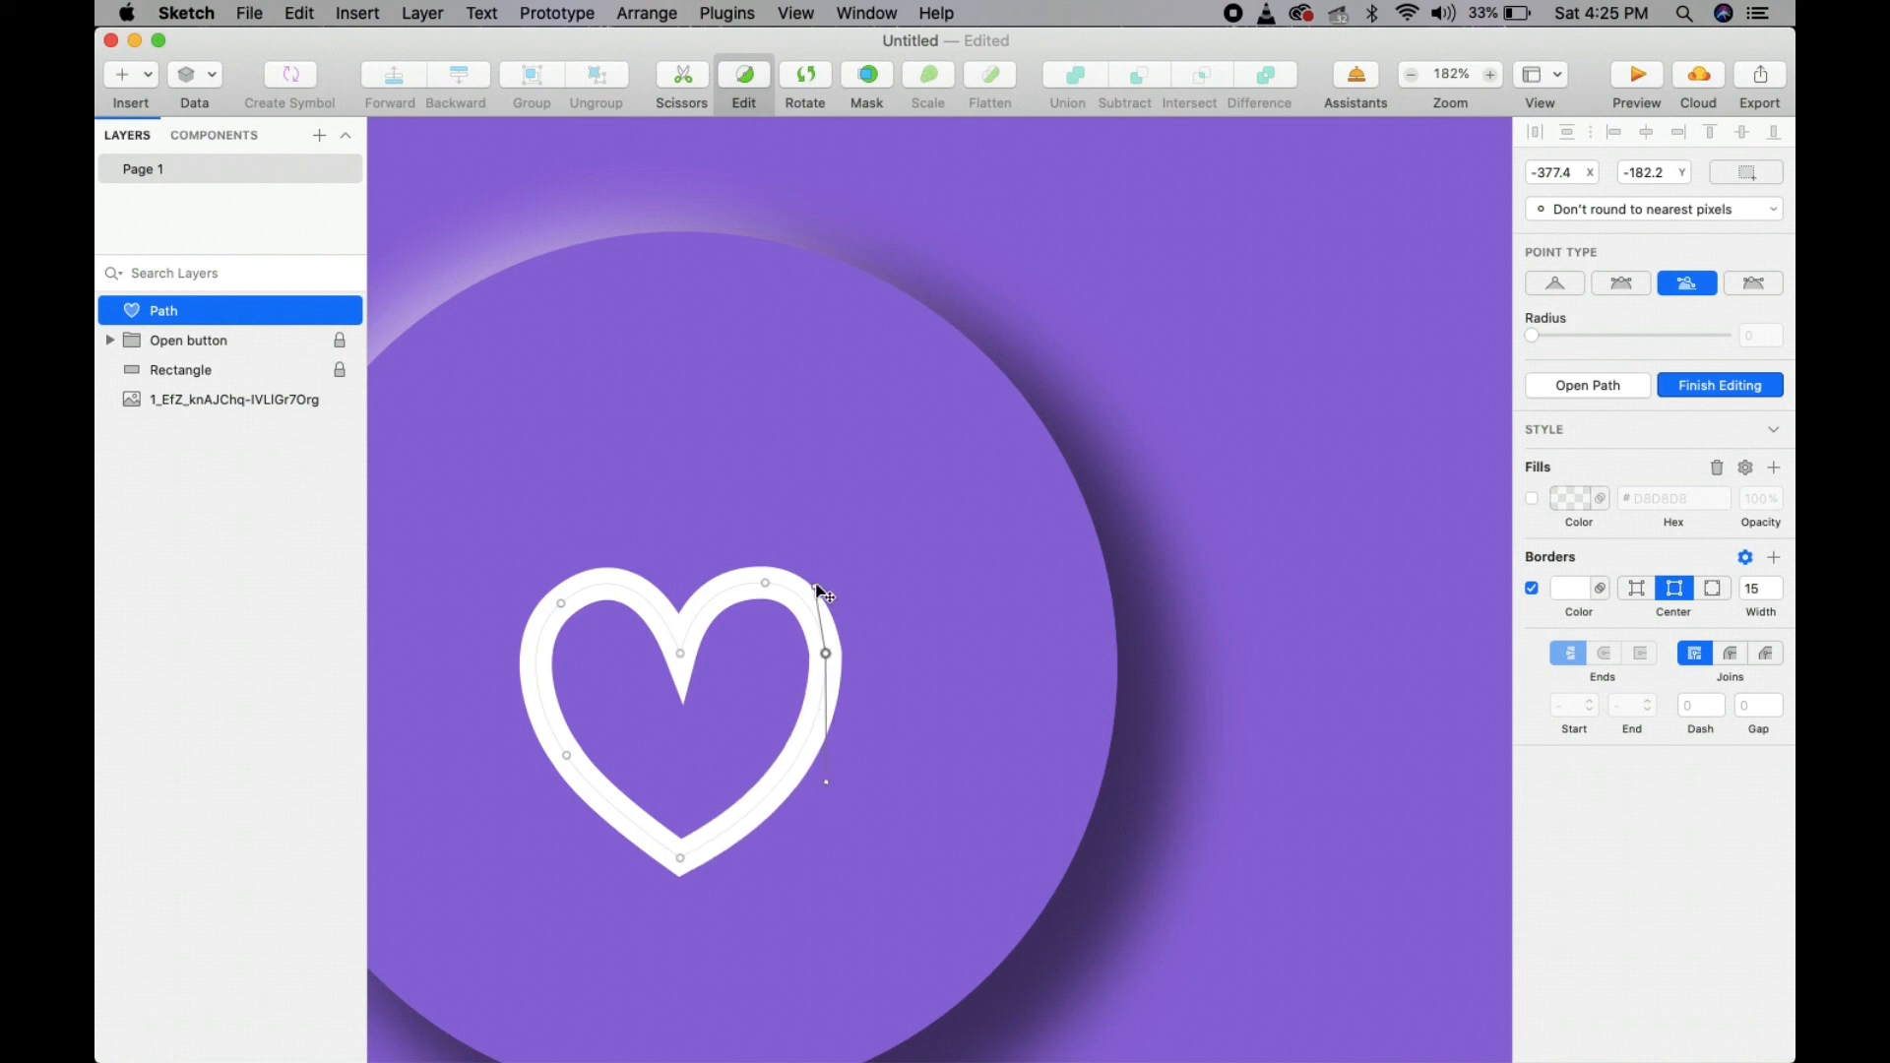
left_click_drag(815, 588, 819, 581)
key("Escape")
scroll(908, 606, "down", 3)
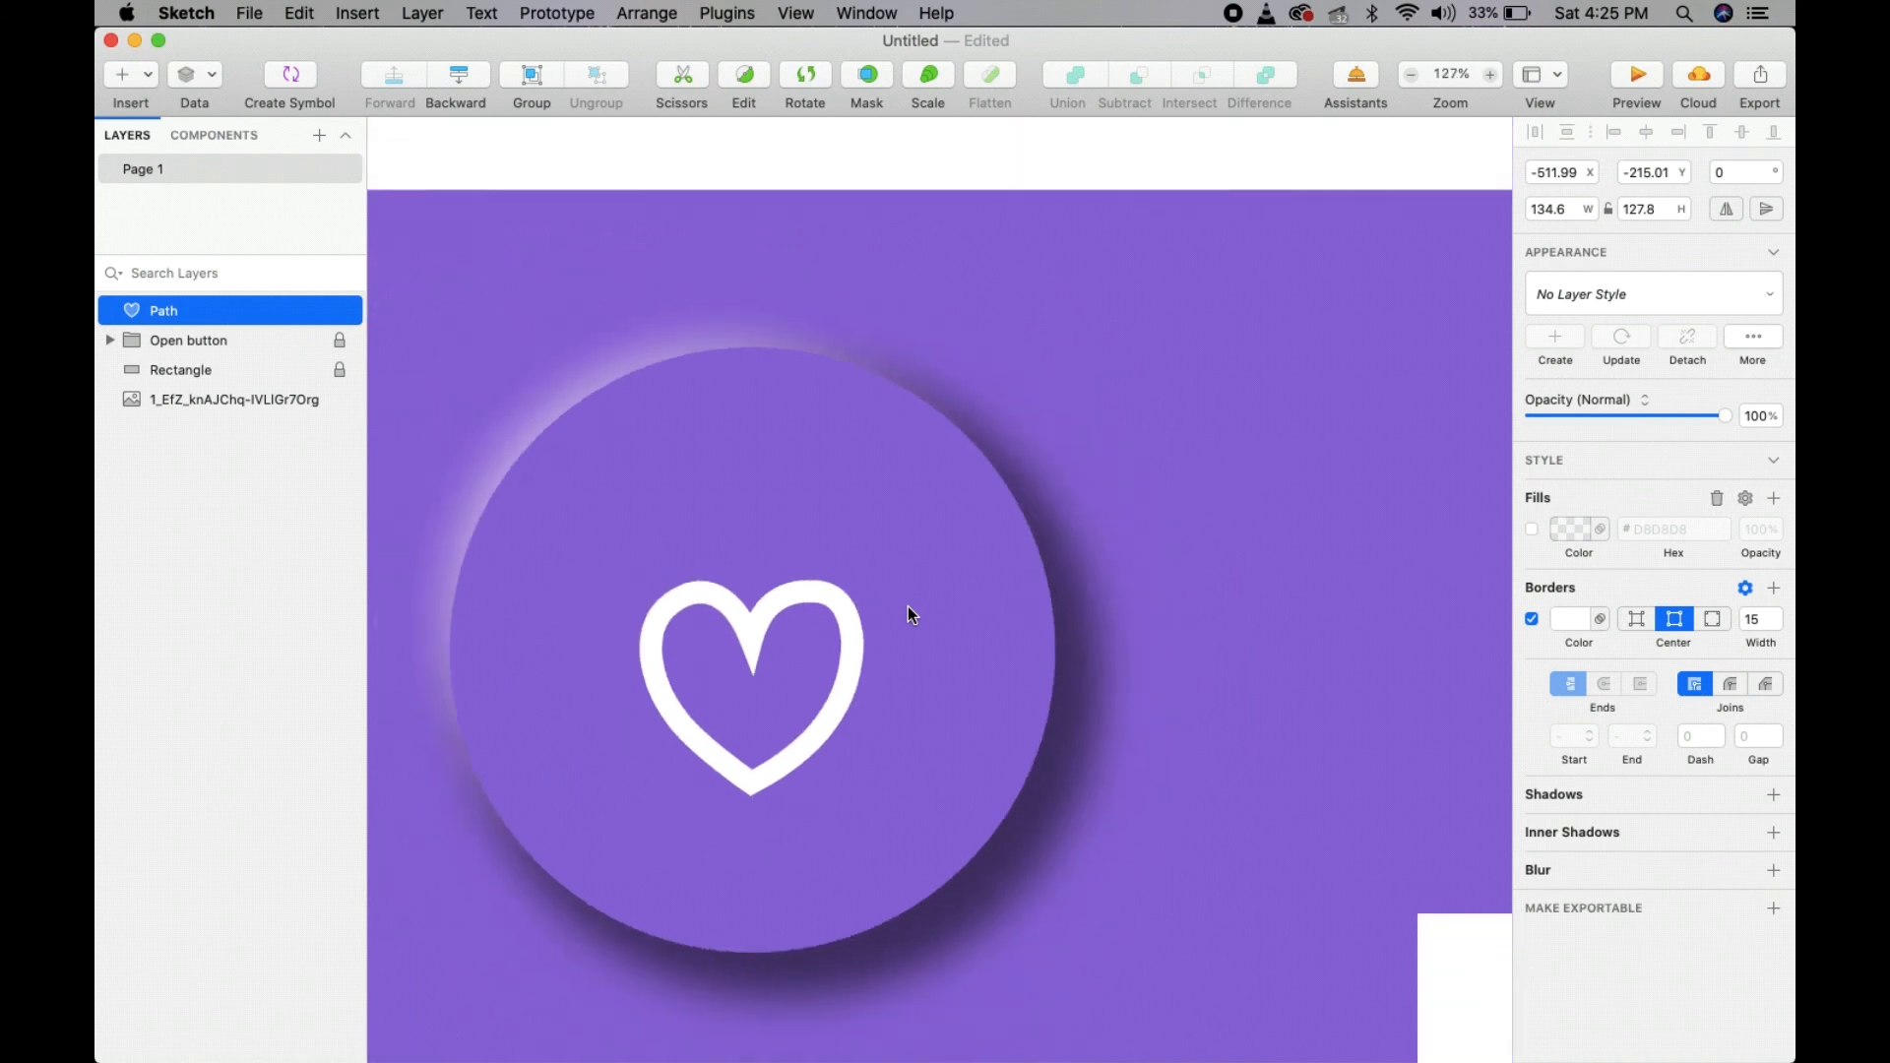
- Restore the reference image to full opacity and compare it with the recreated button
left_click(921, 583)
scroll(921, 583, "down", 10)
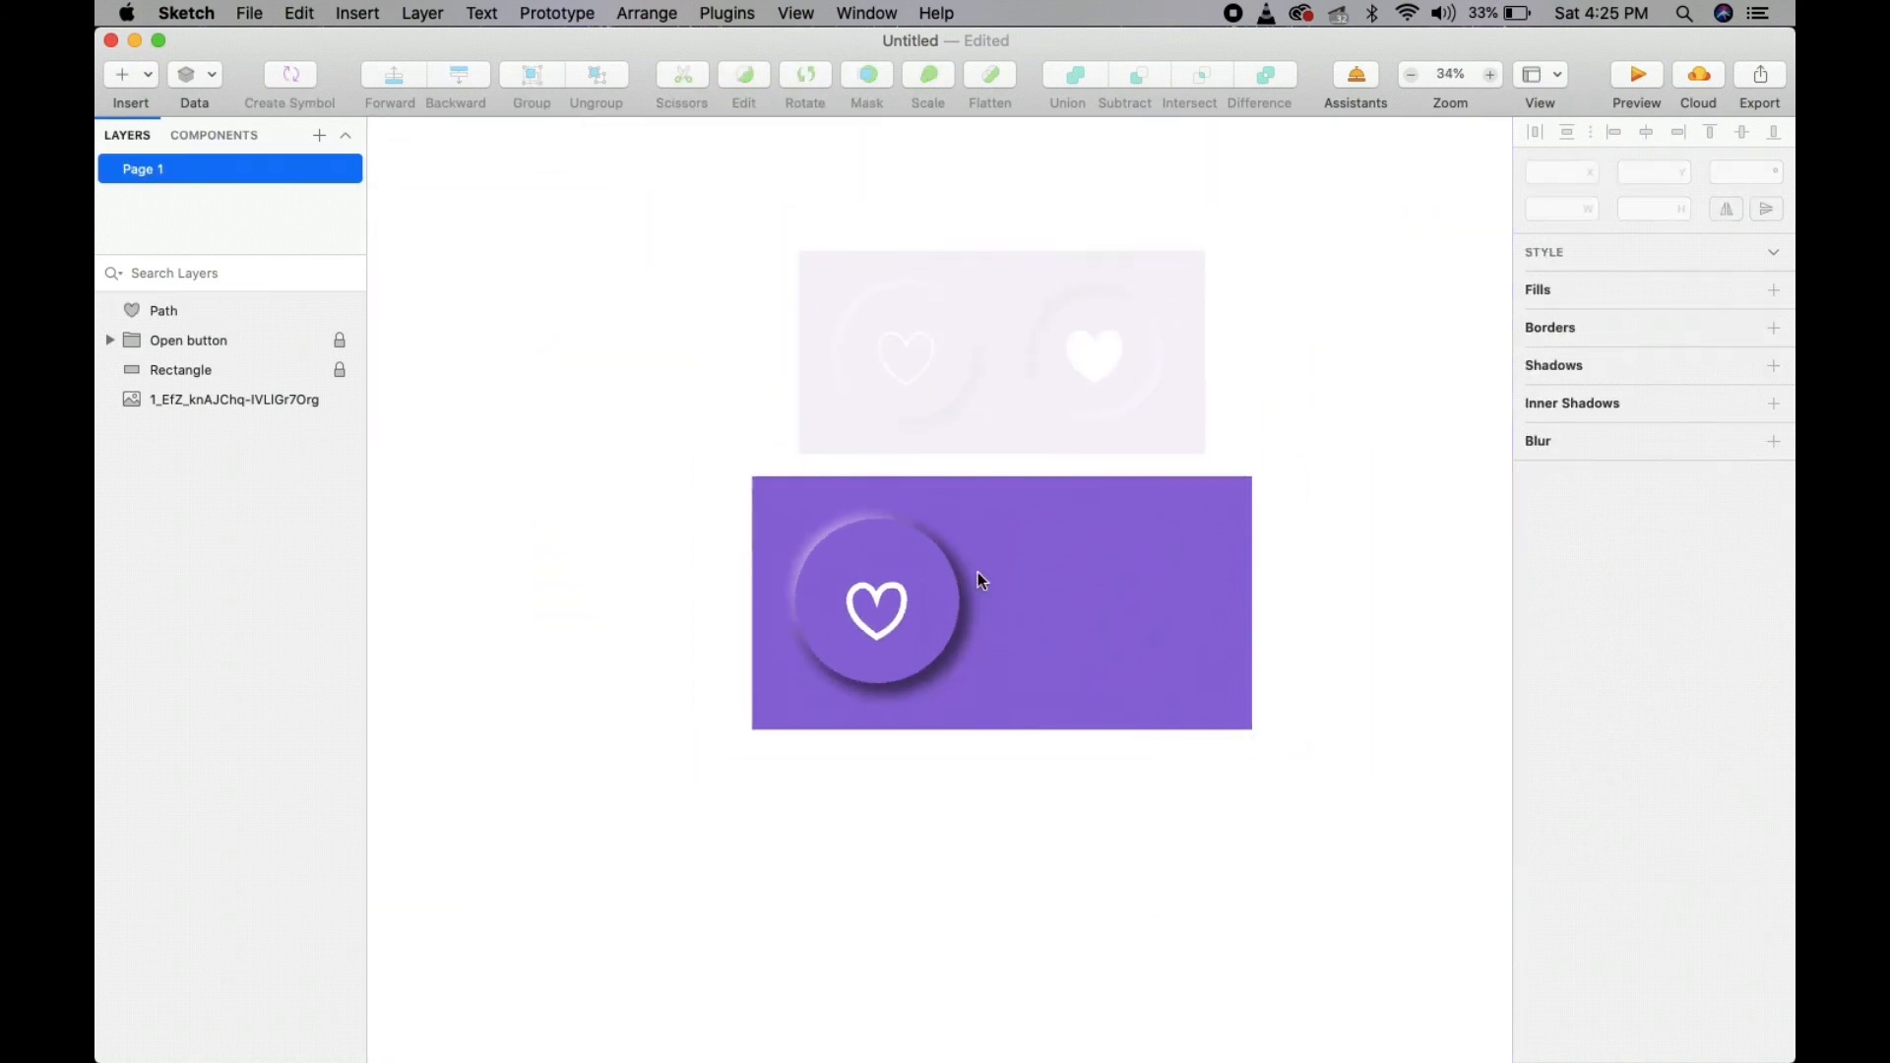
scroll(986, 566, "right", 3)
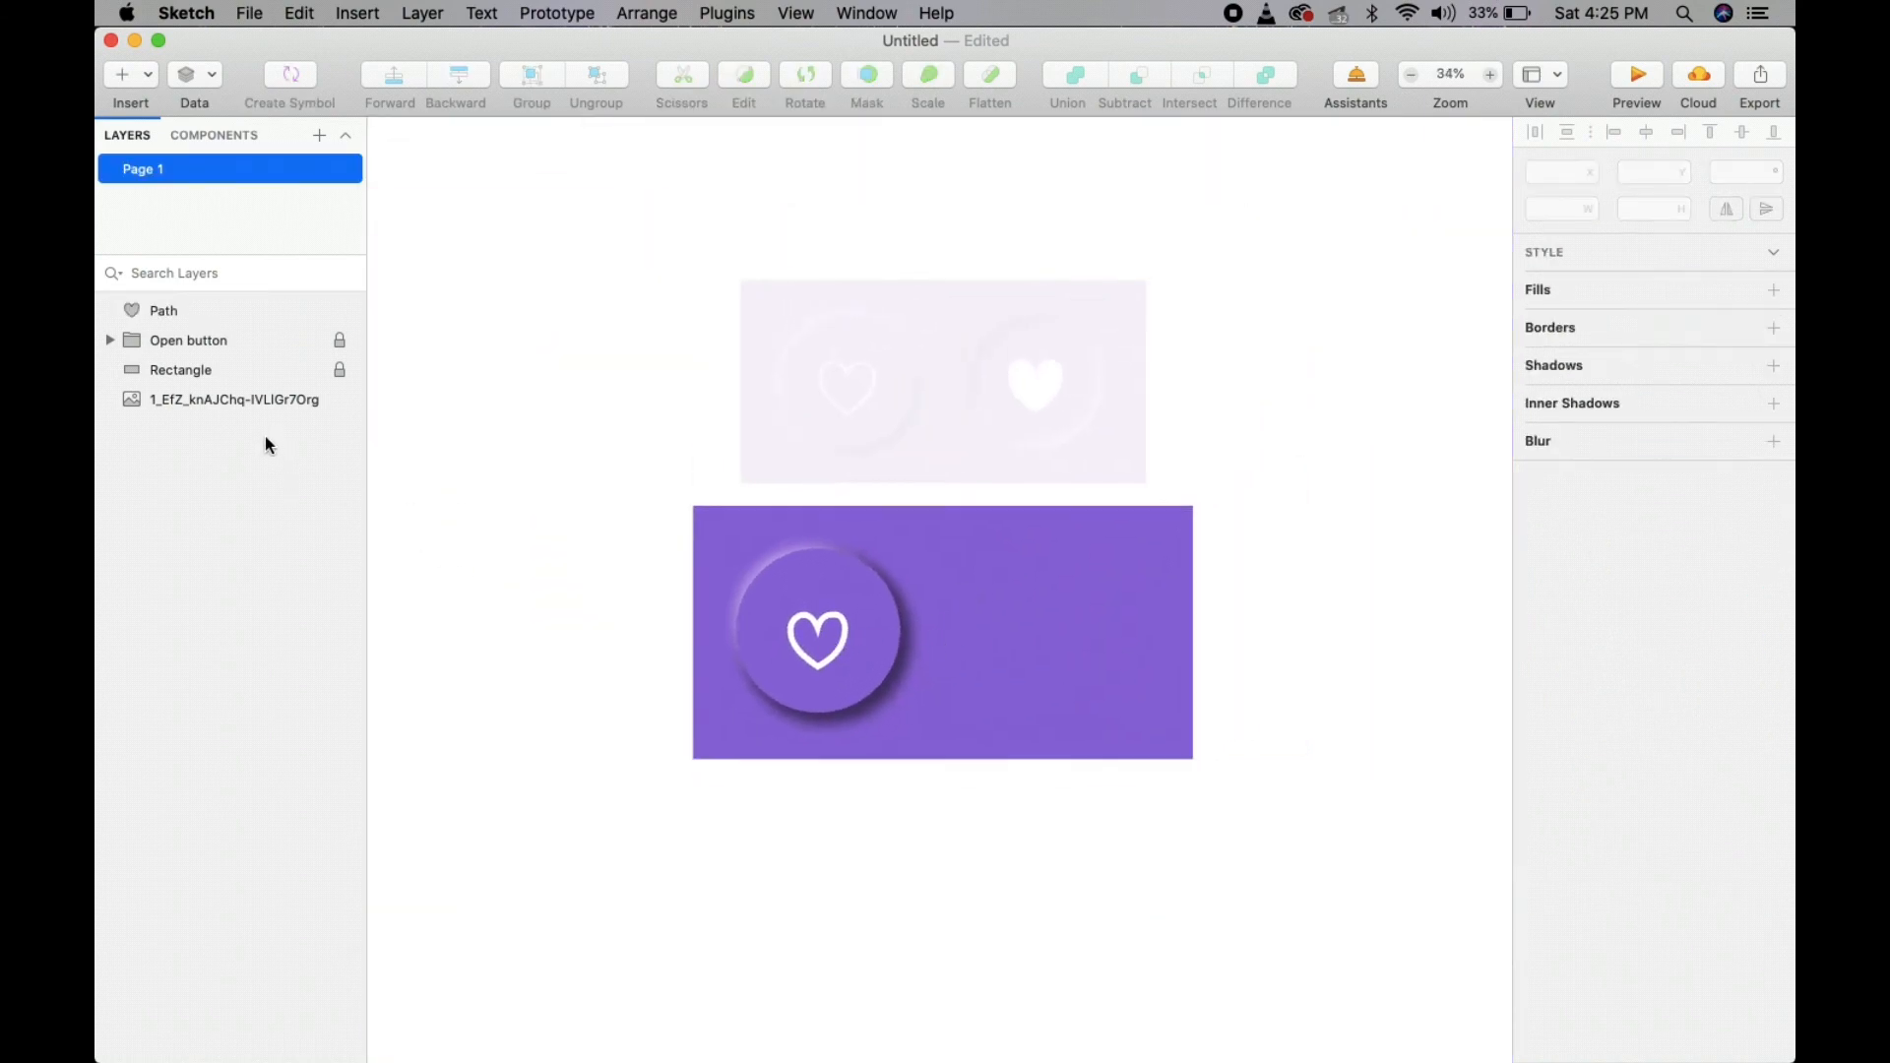
left_click(249, 400)
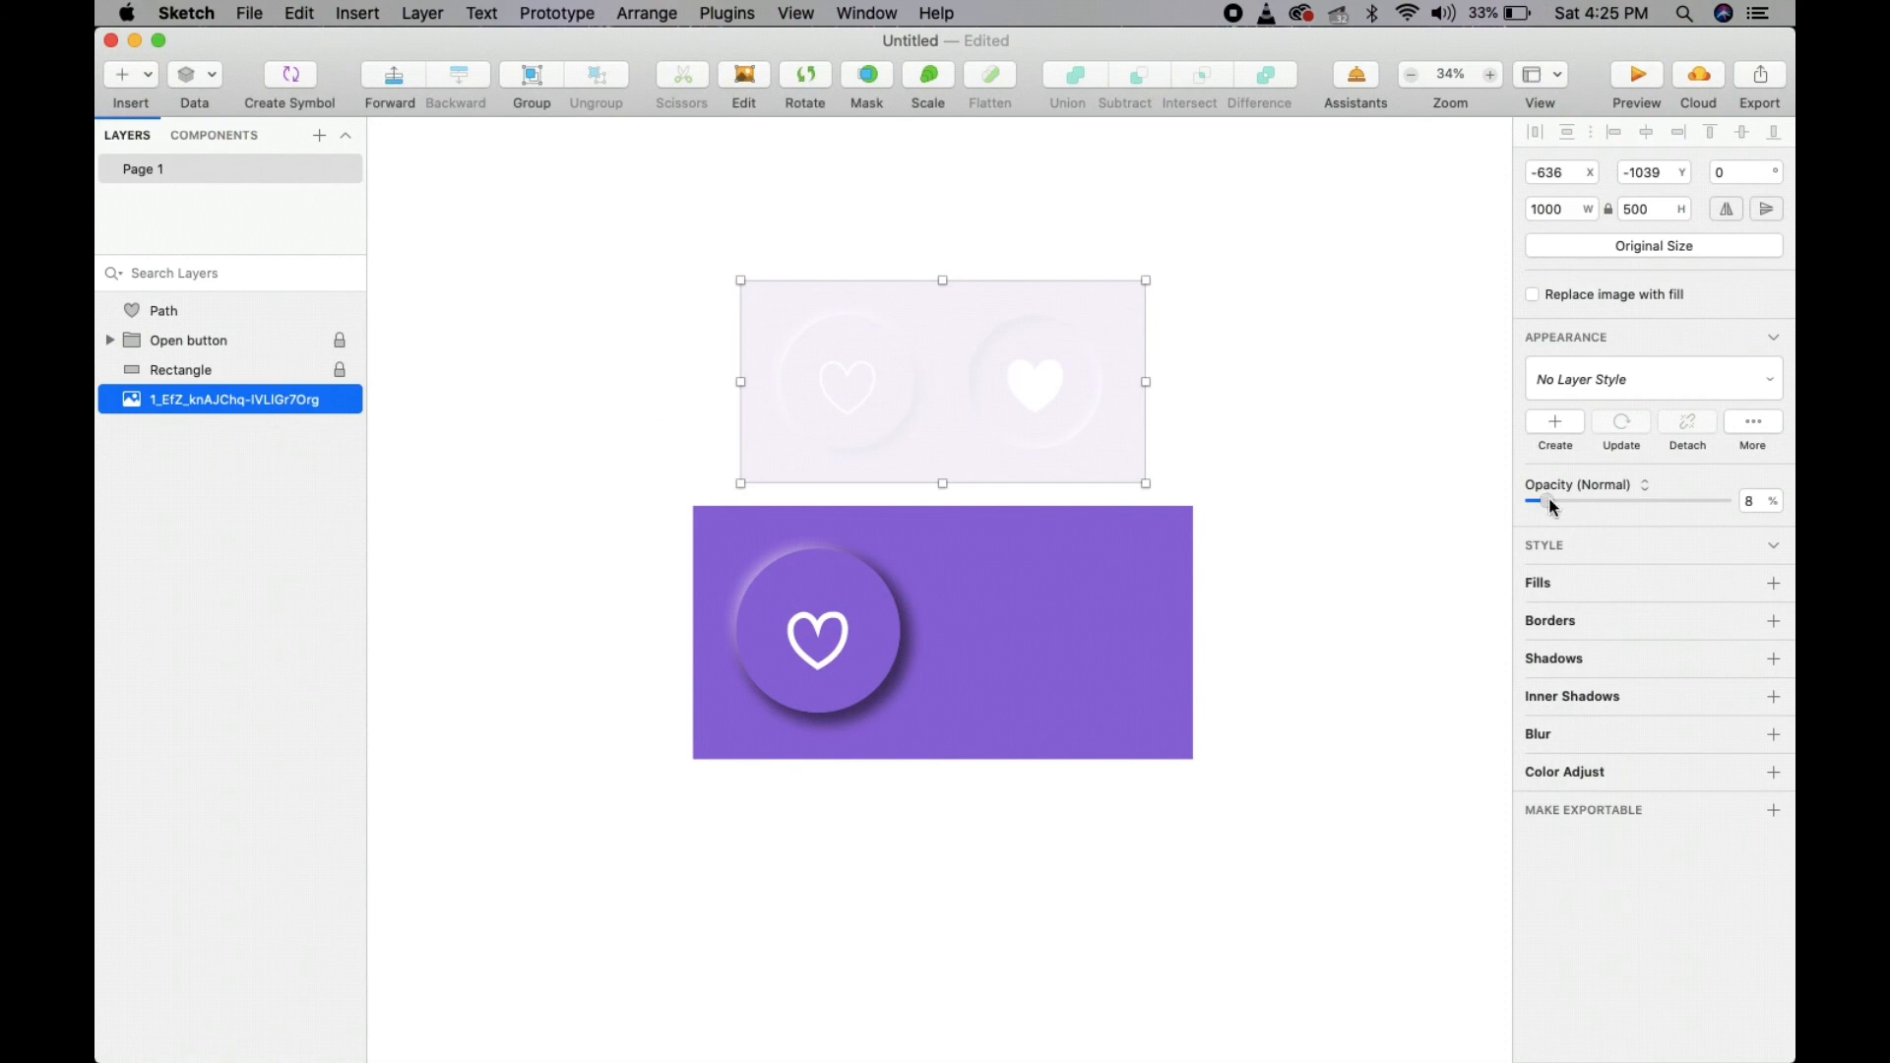
left_click_drag(1552, 506, 1738, 503)
left_click(1228, 460)
scroll(1191, 457, "up", 1)
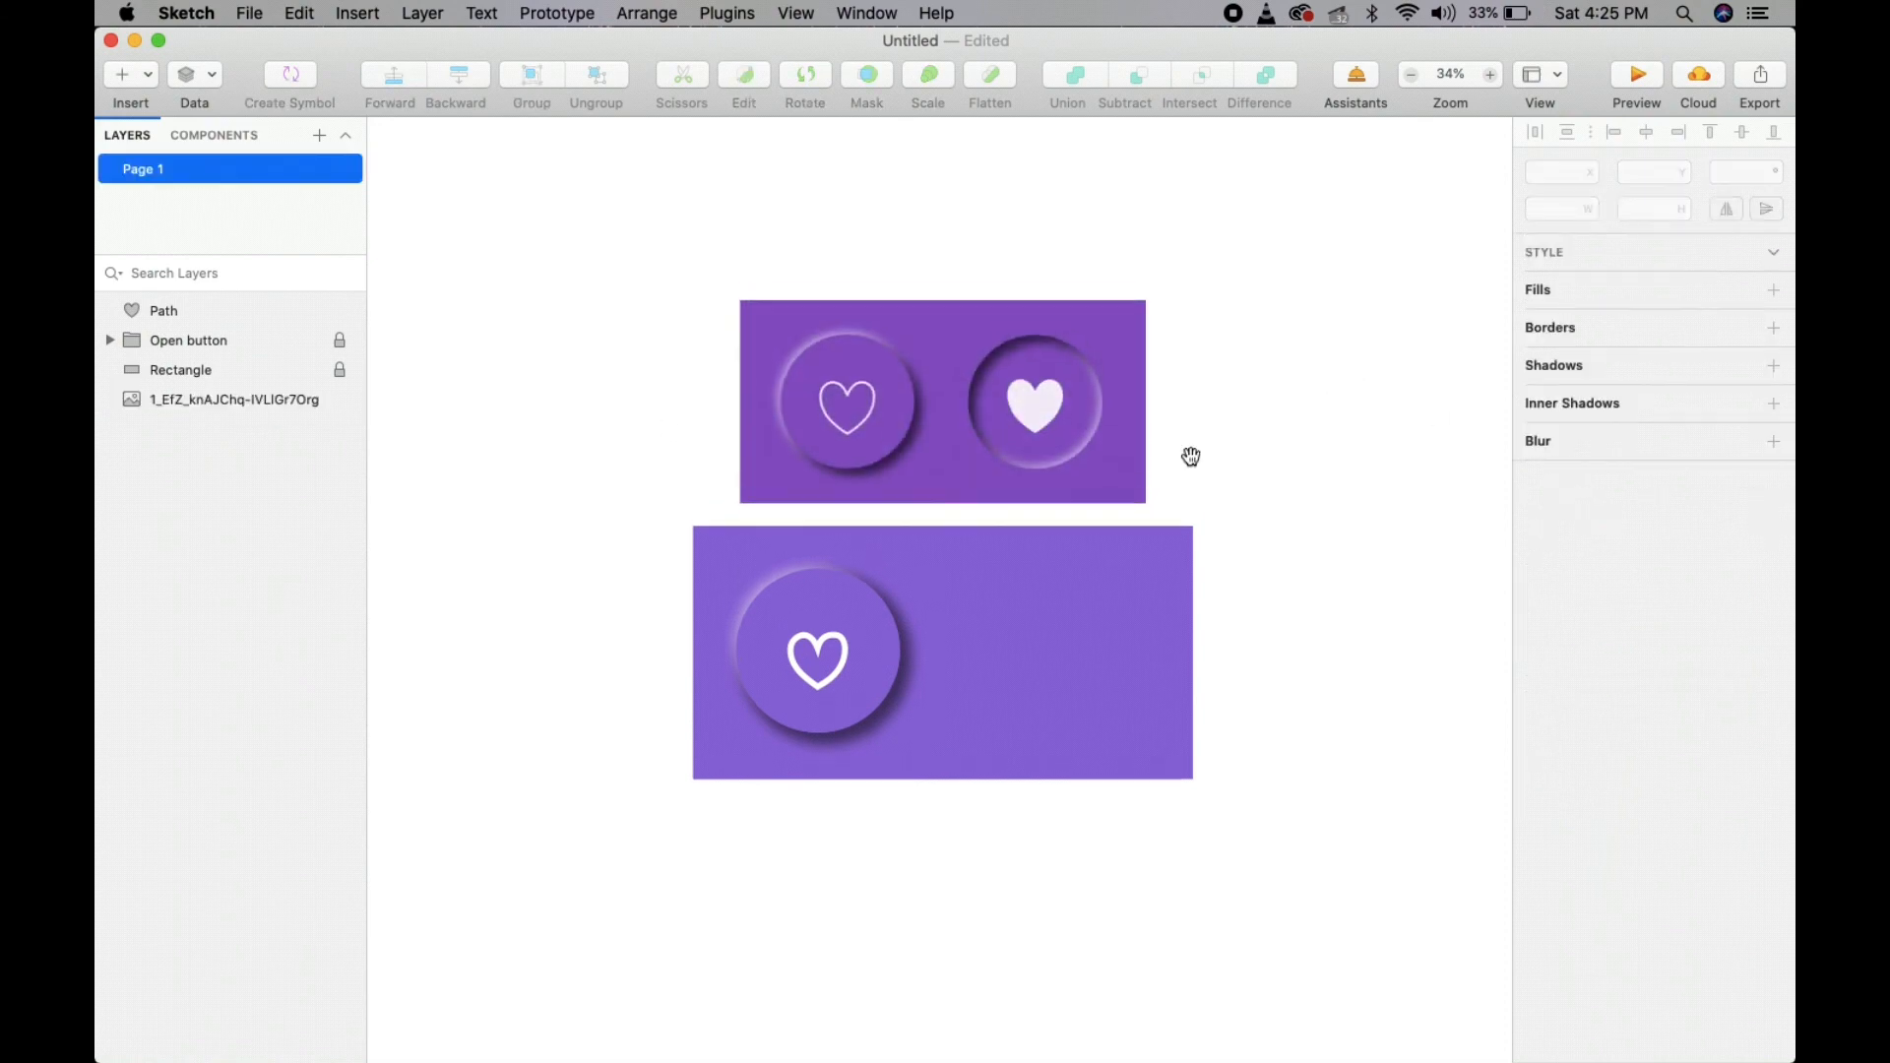
scroll(1187, 455, "down", 2)
scroll(1188, 455, "up", 5)
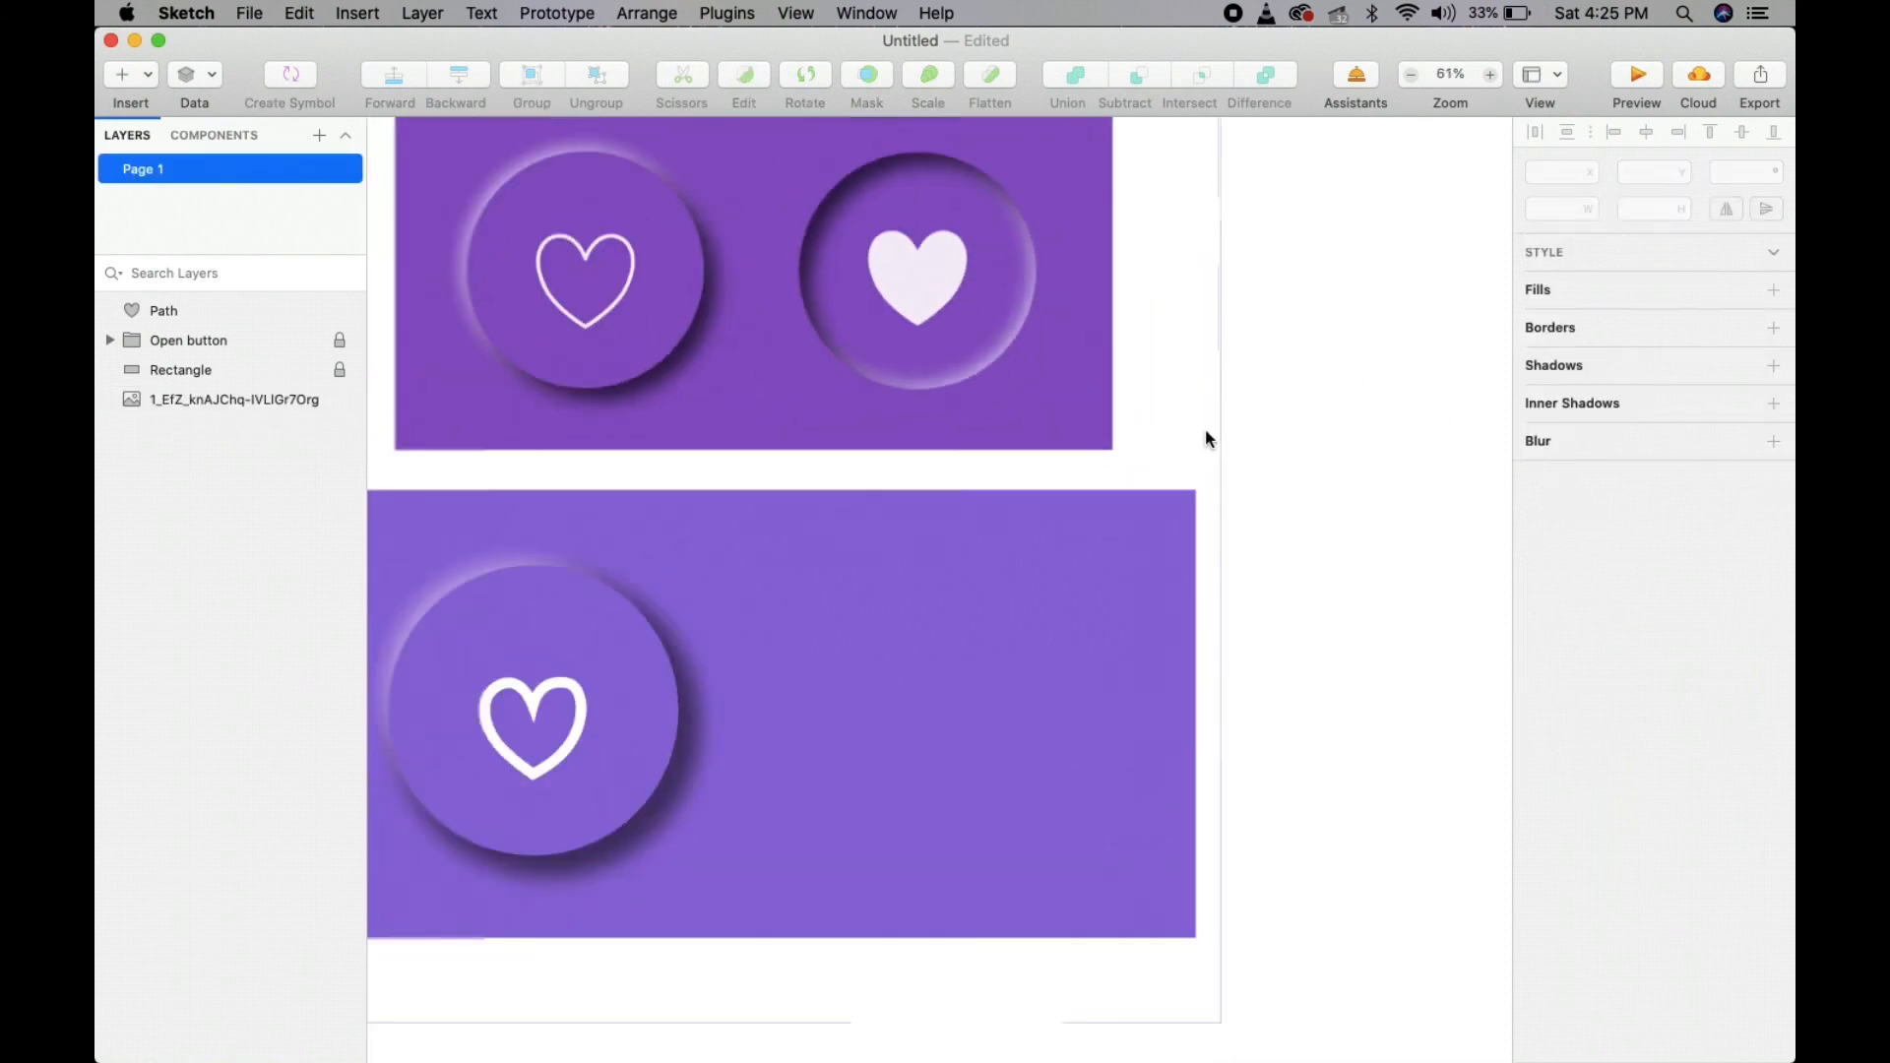
scroll(1205, 438, "down", 2)
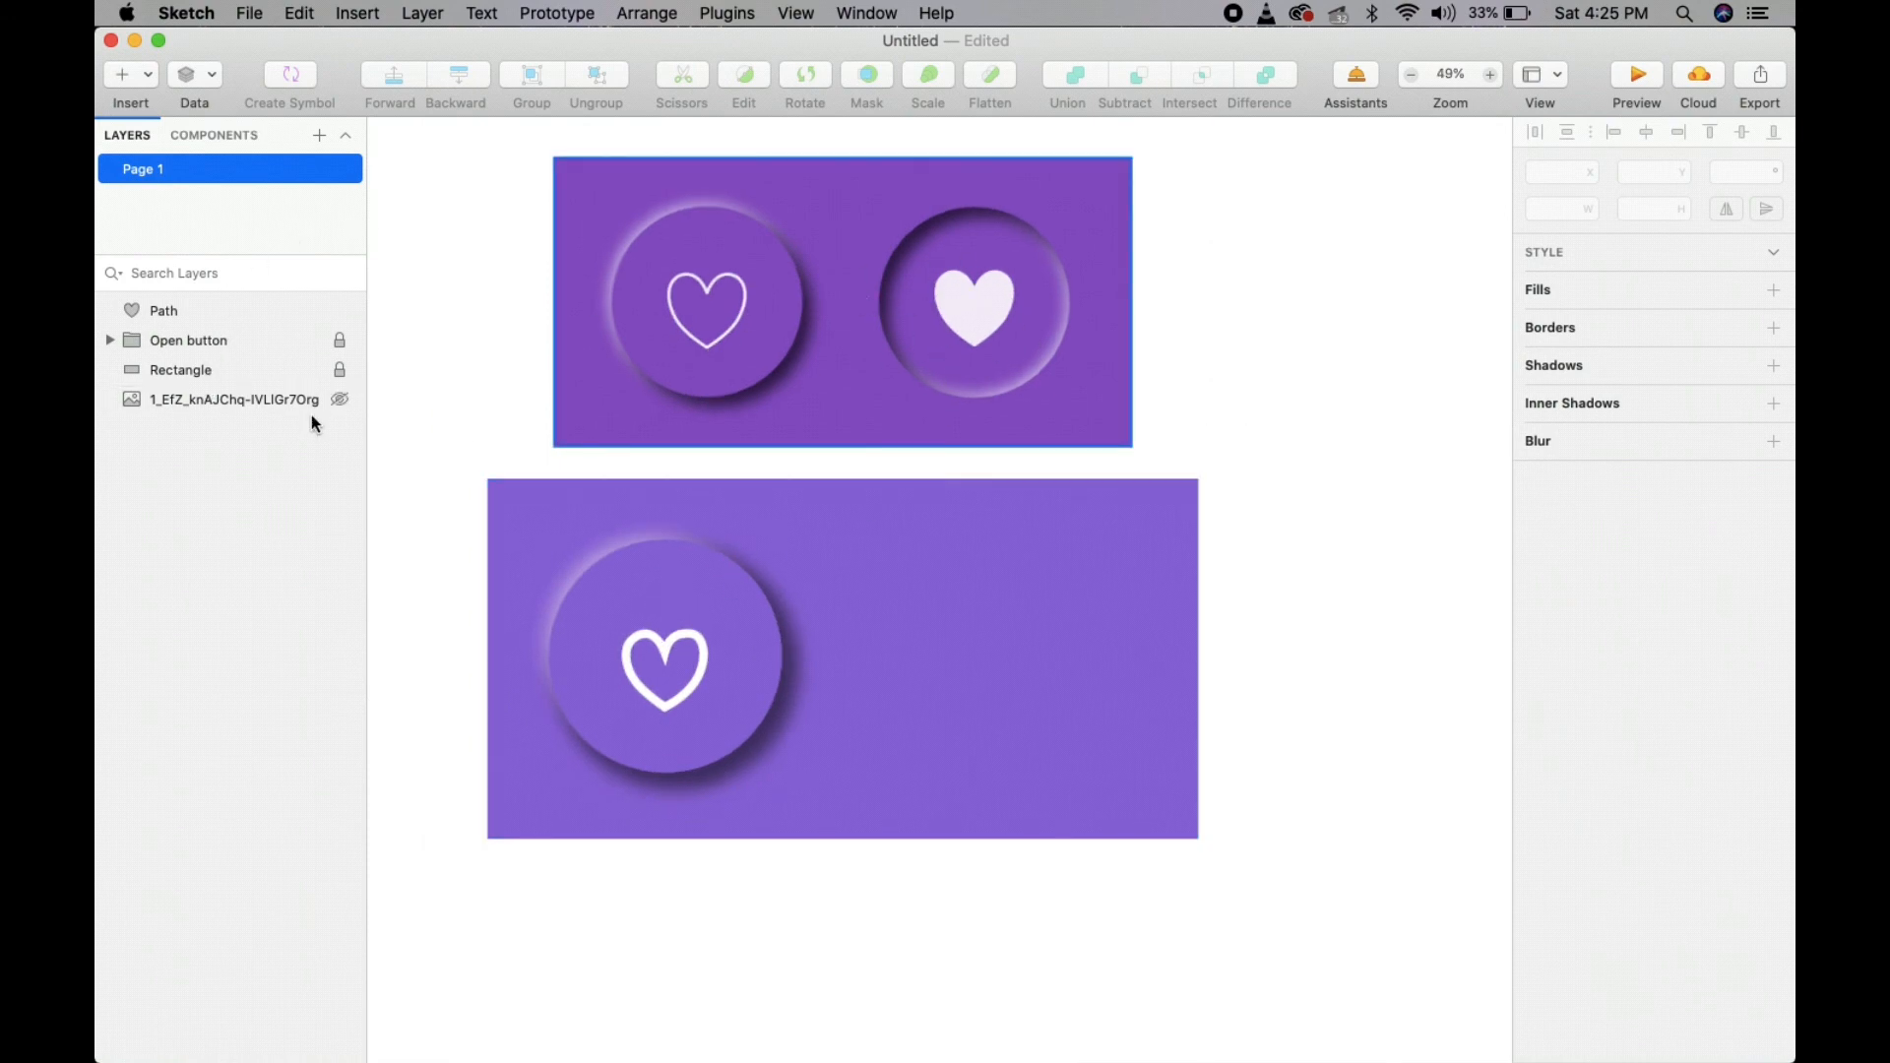
- Unlock the "Open button" group and move the heart path into it above the "1 white" circle
left_click(181, 369)
left_click(181, 342)
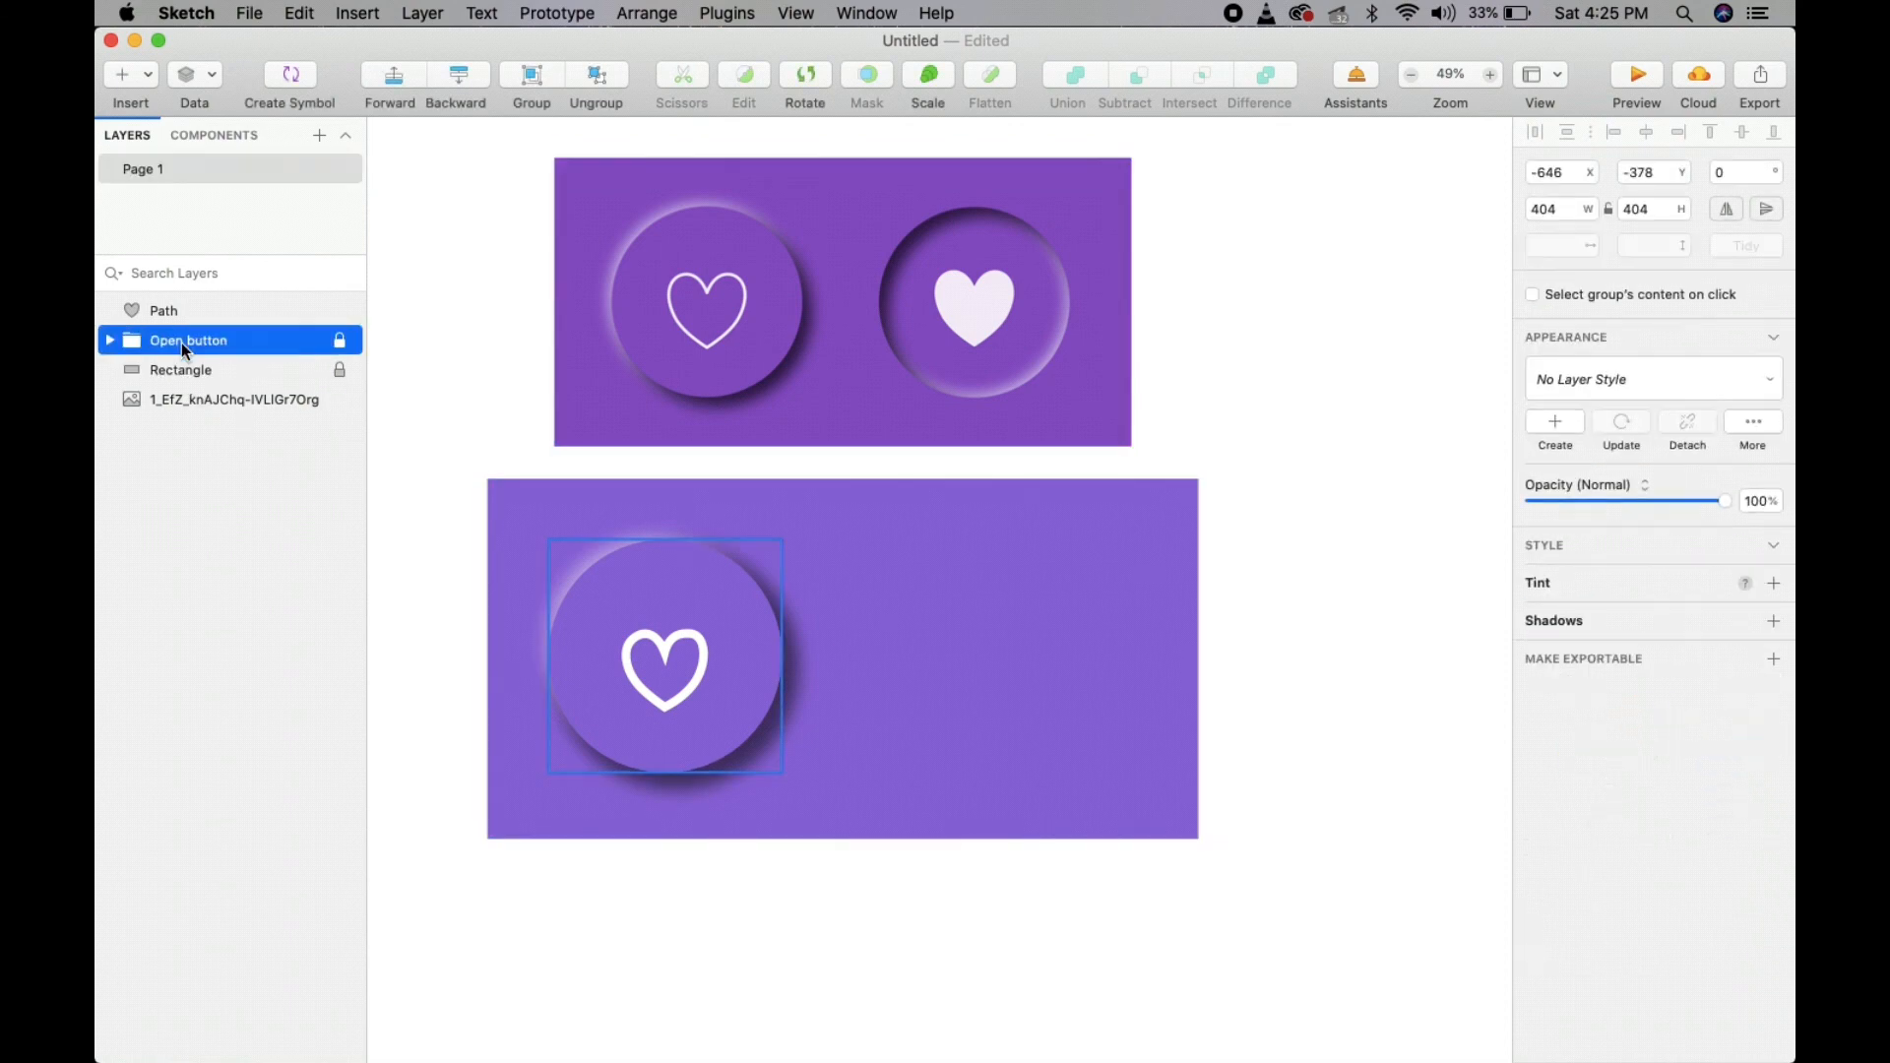
left_click(340, 342)
left_click(165, 311)
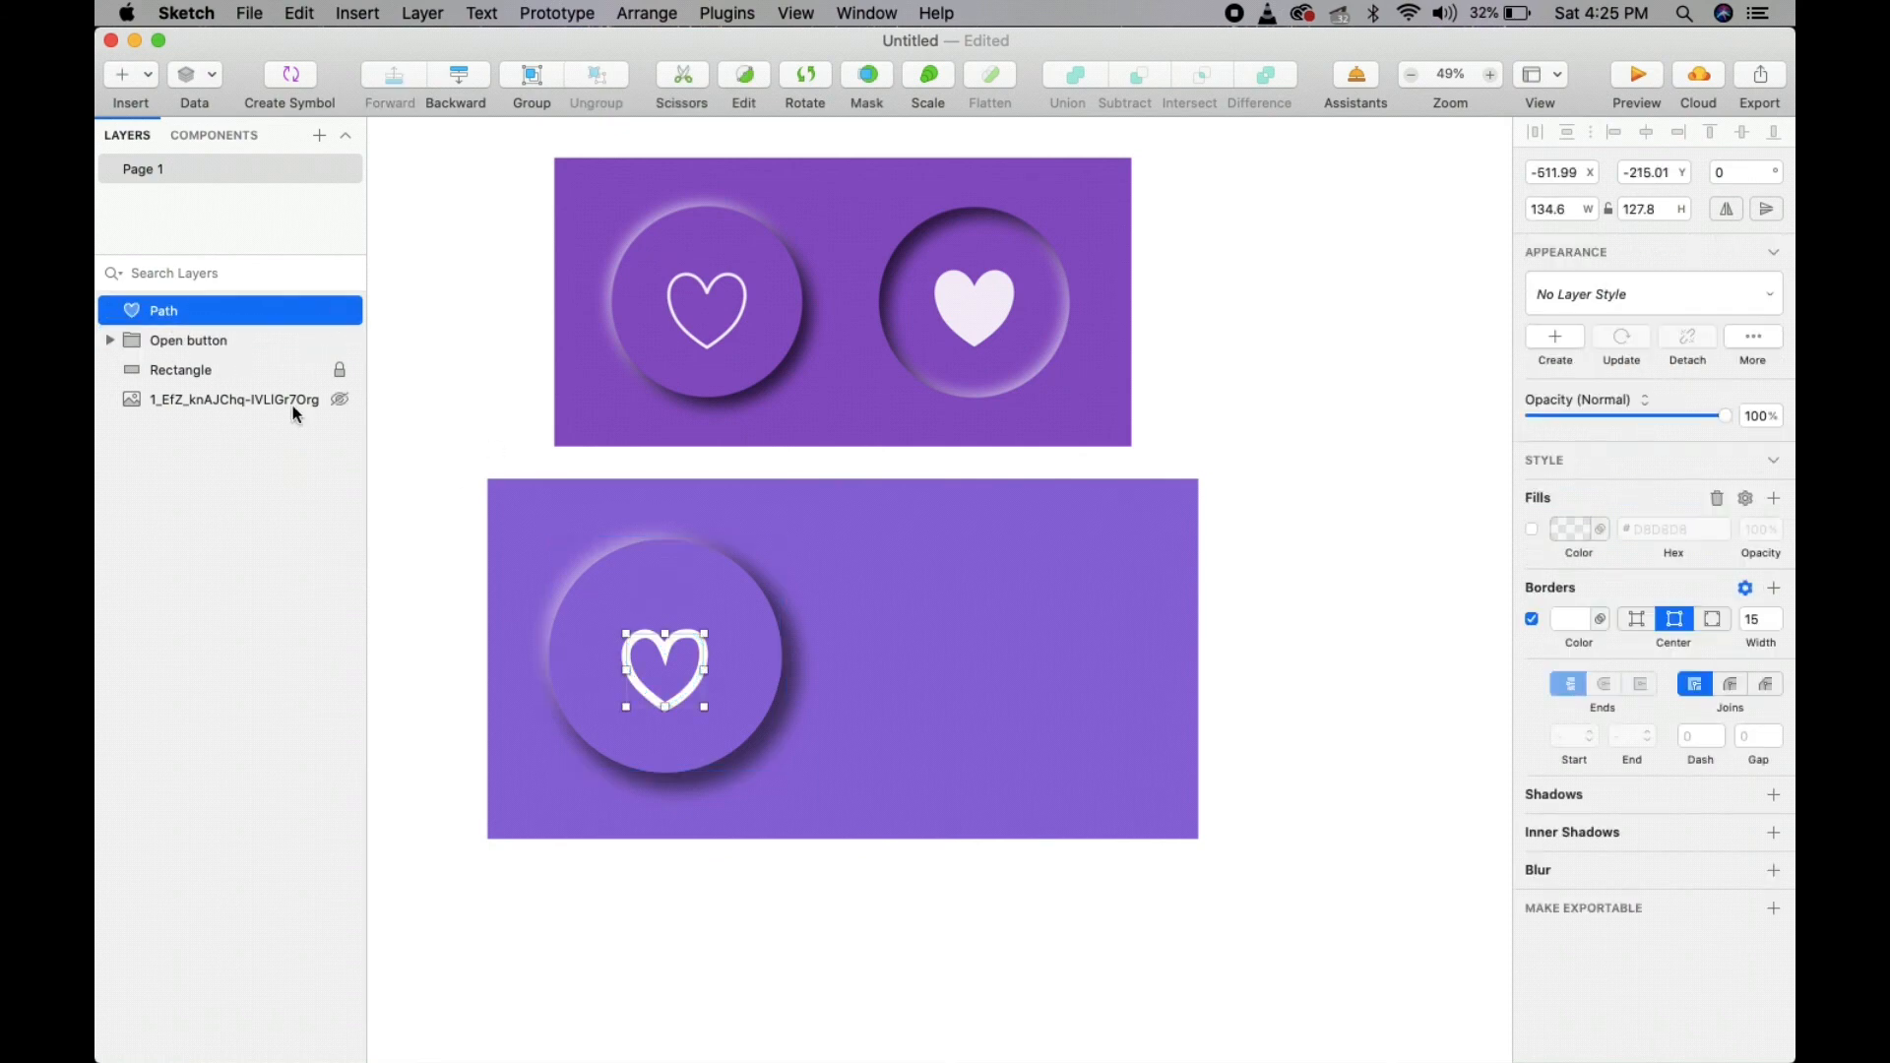
left_click(110, 341)
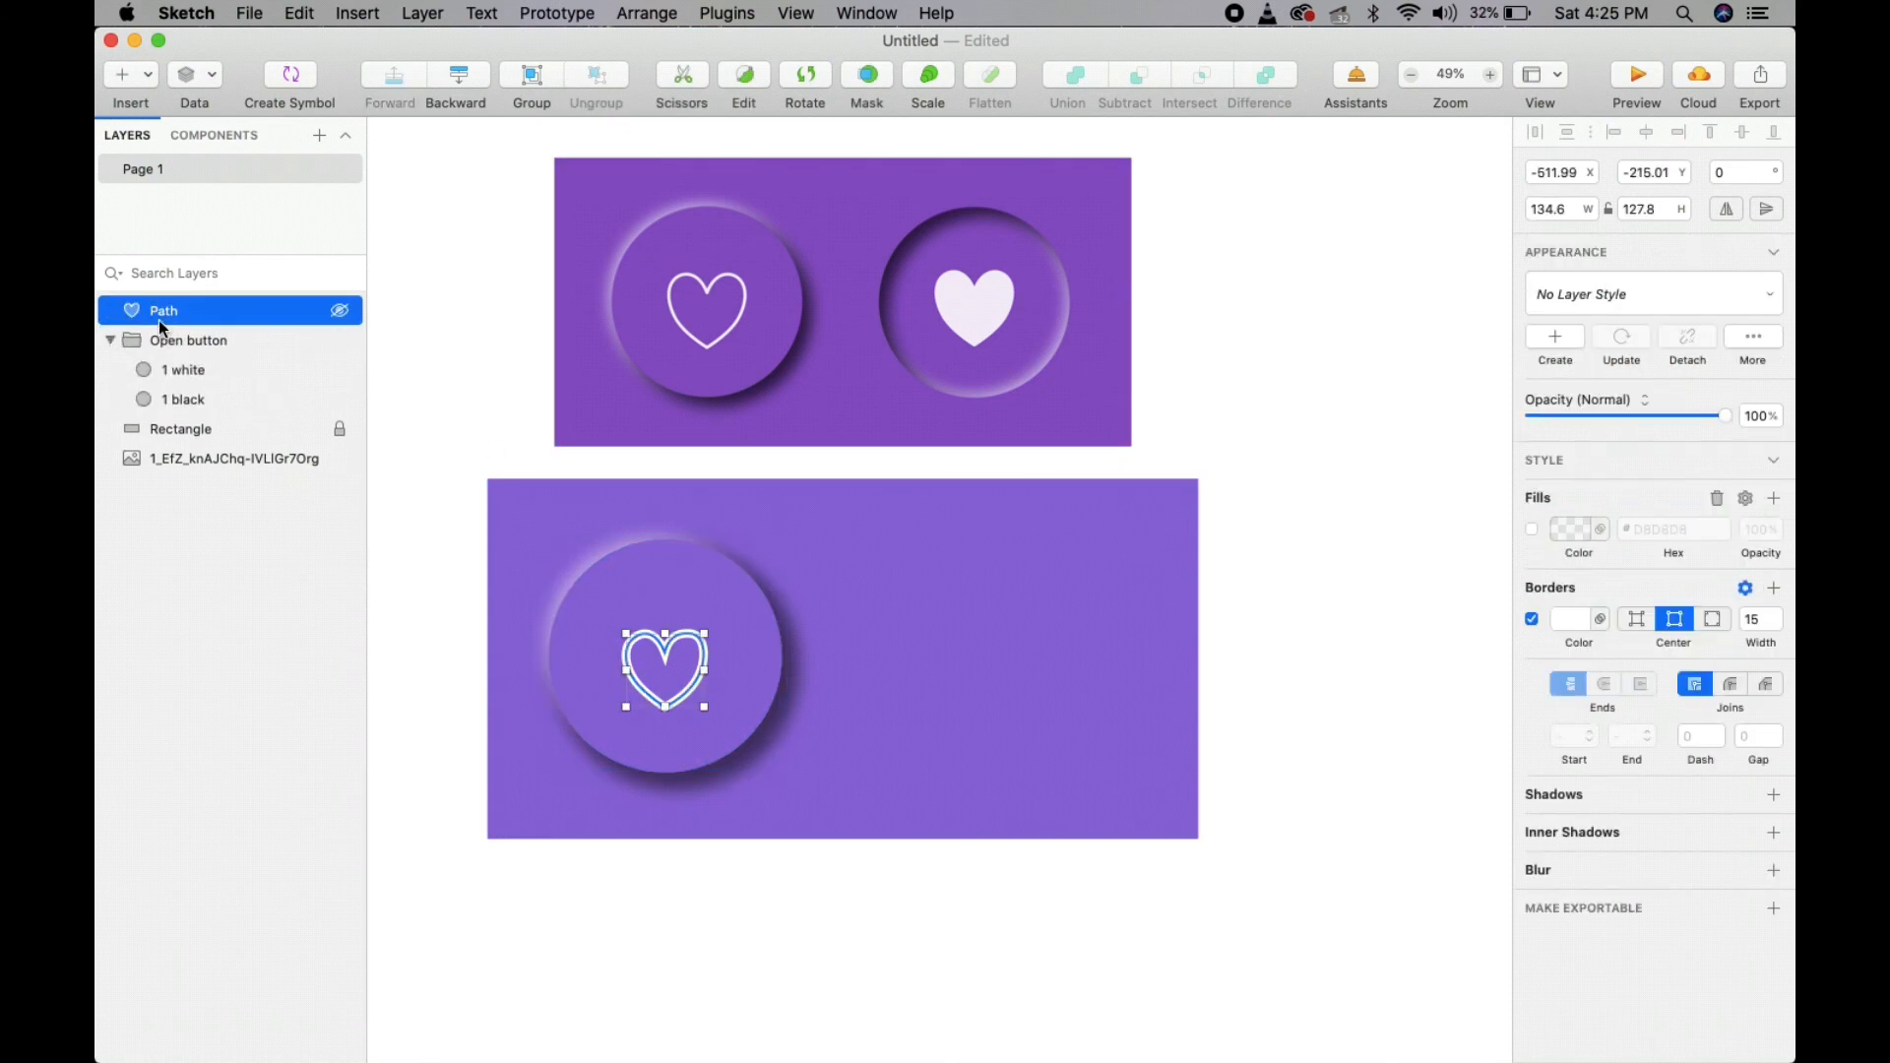
left_click_drag(169, 313, 229, 358)
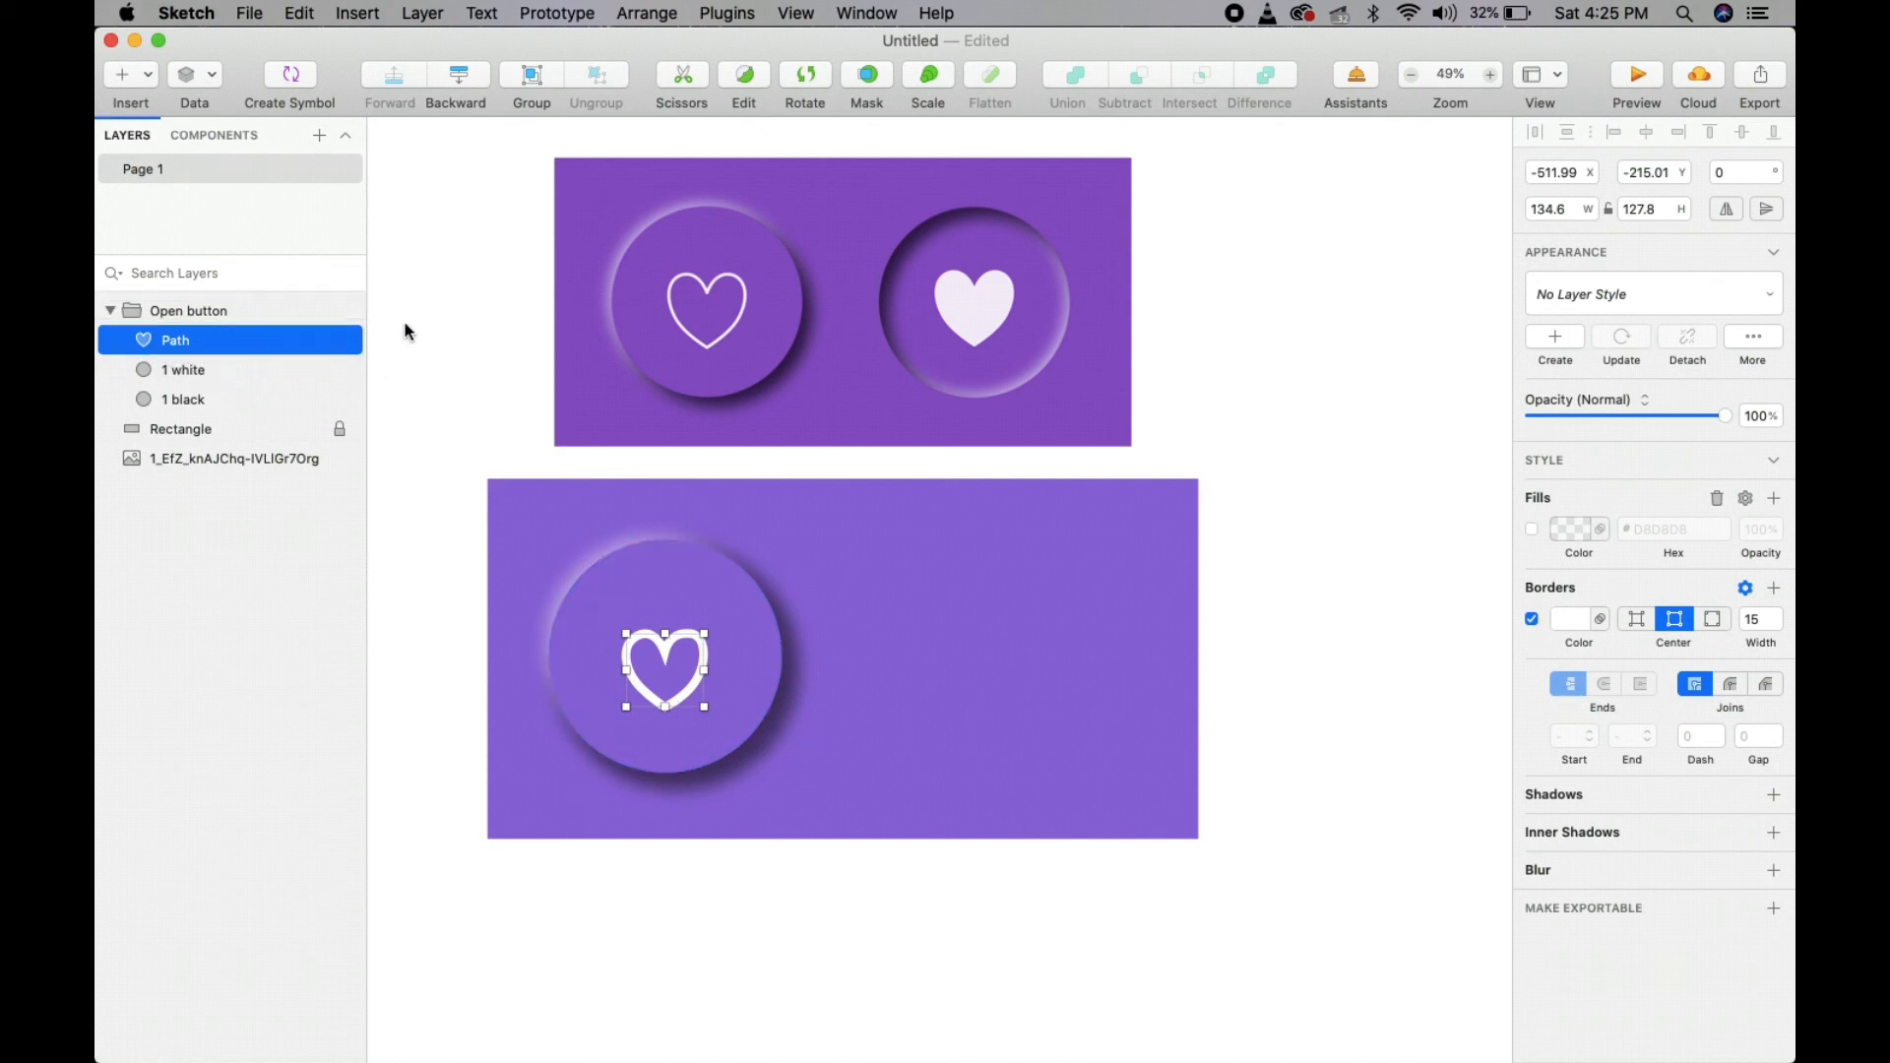
- Test on the canvas whether the heart and circles select together as the "Open button" group
left_click(438, 423)
left_click(604, 680)
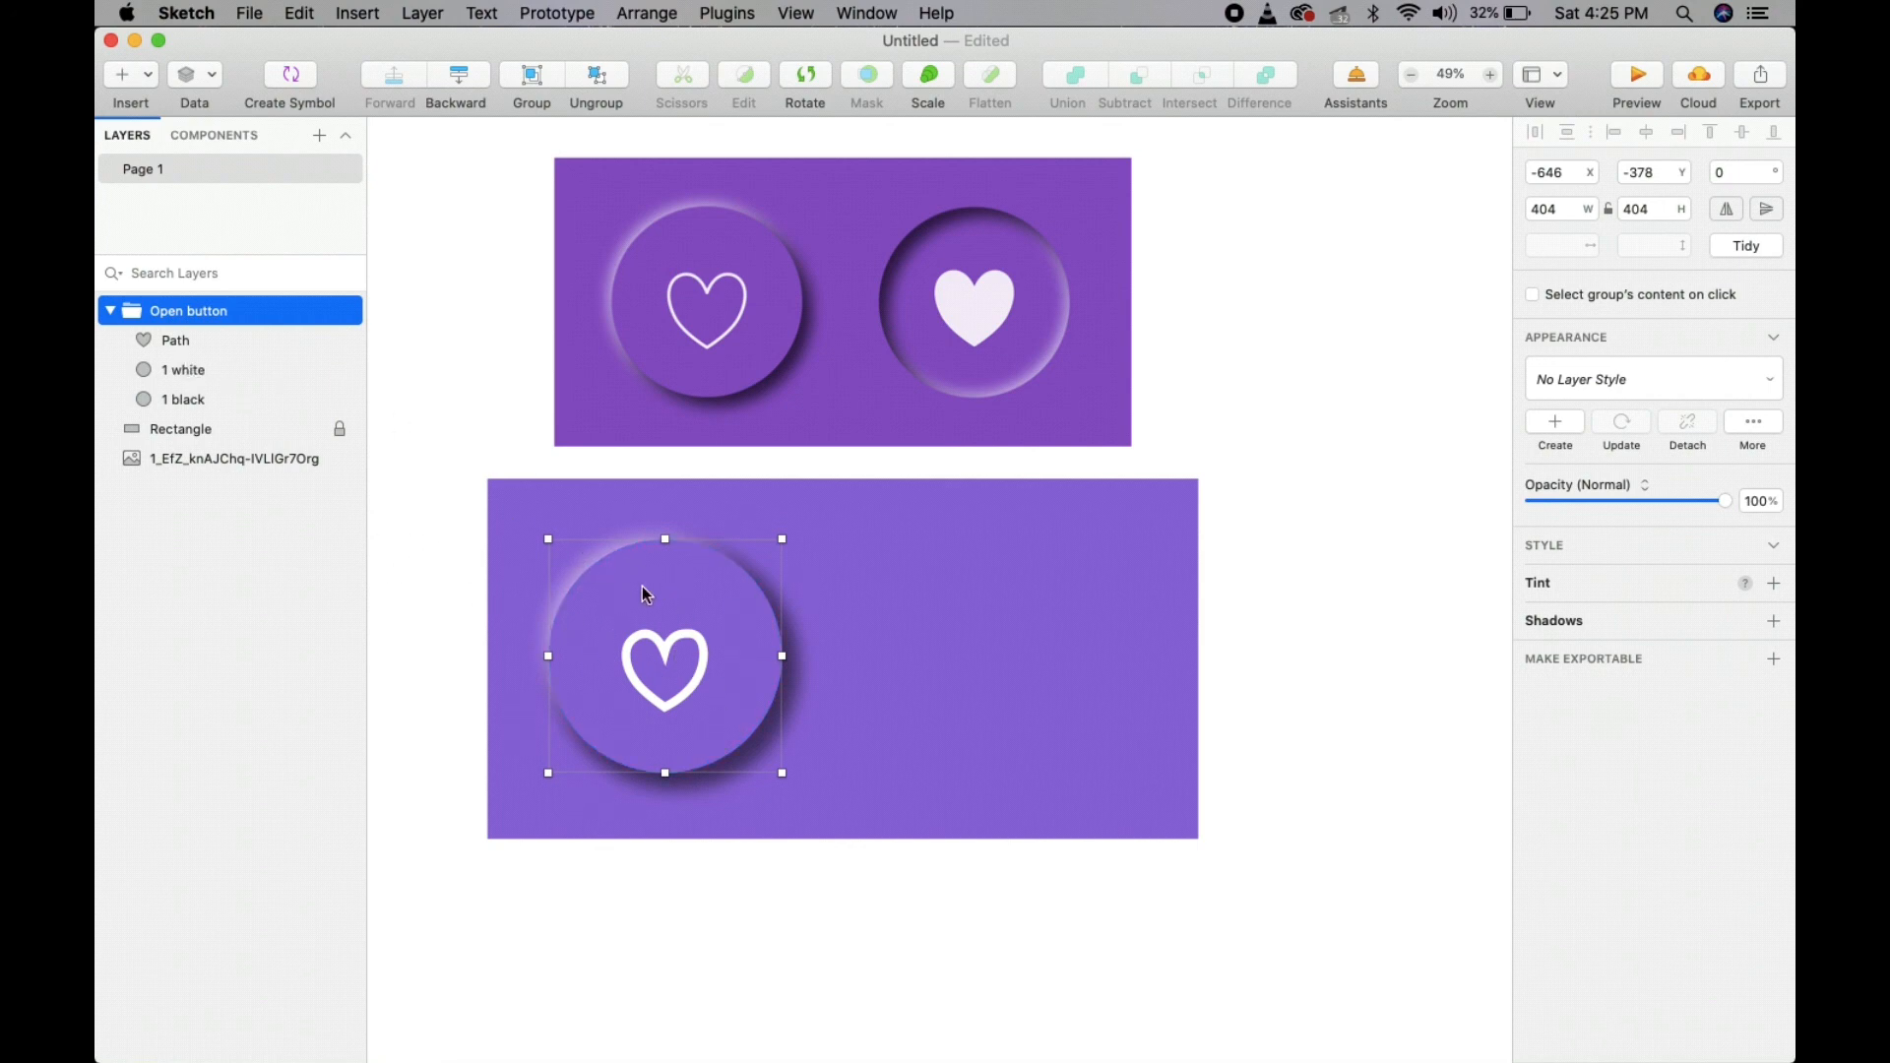
double_click(181, 313)
left_click(302, 670)
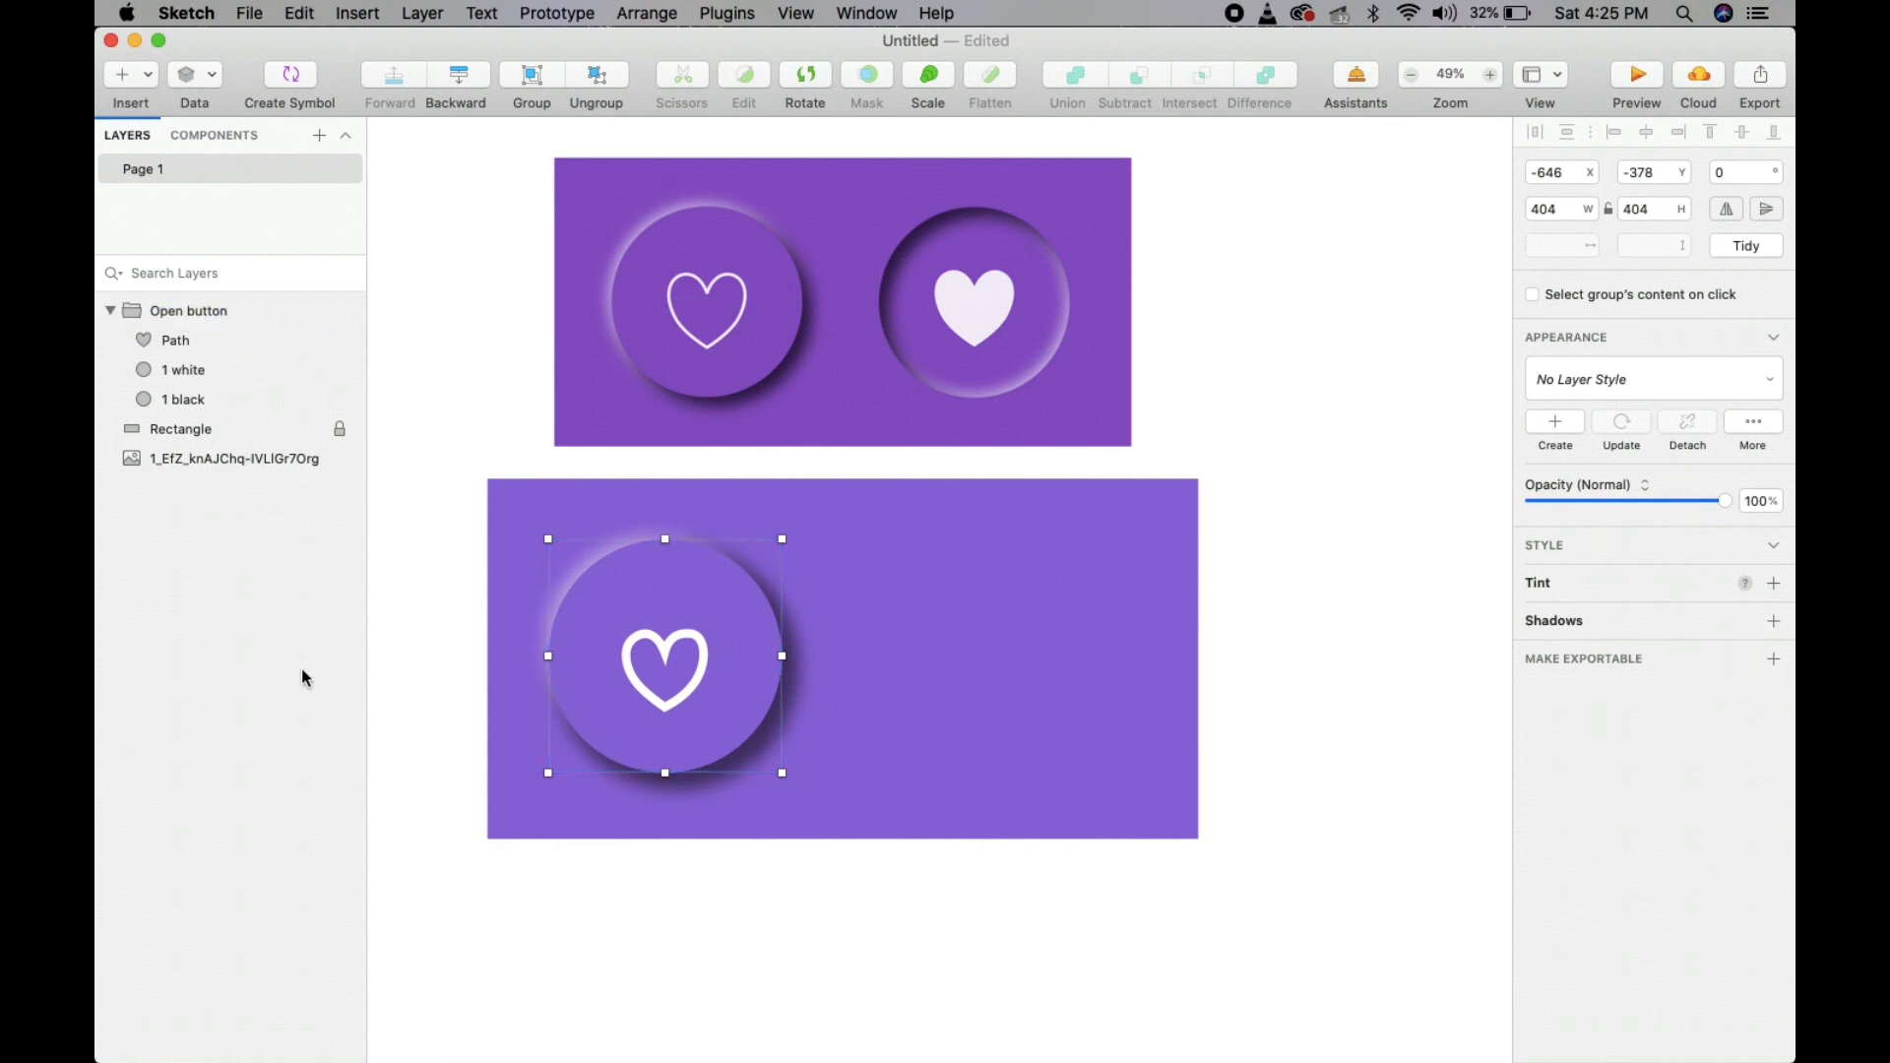
- Duplicate the "Open button" group and pick out the lower copy in the layer list
left_click(154, 315)
key("super+d")
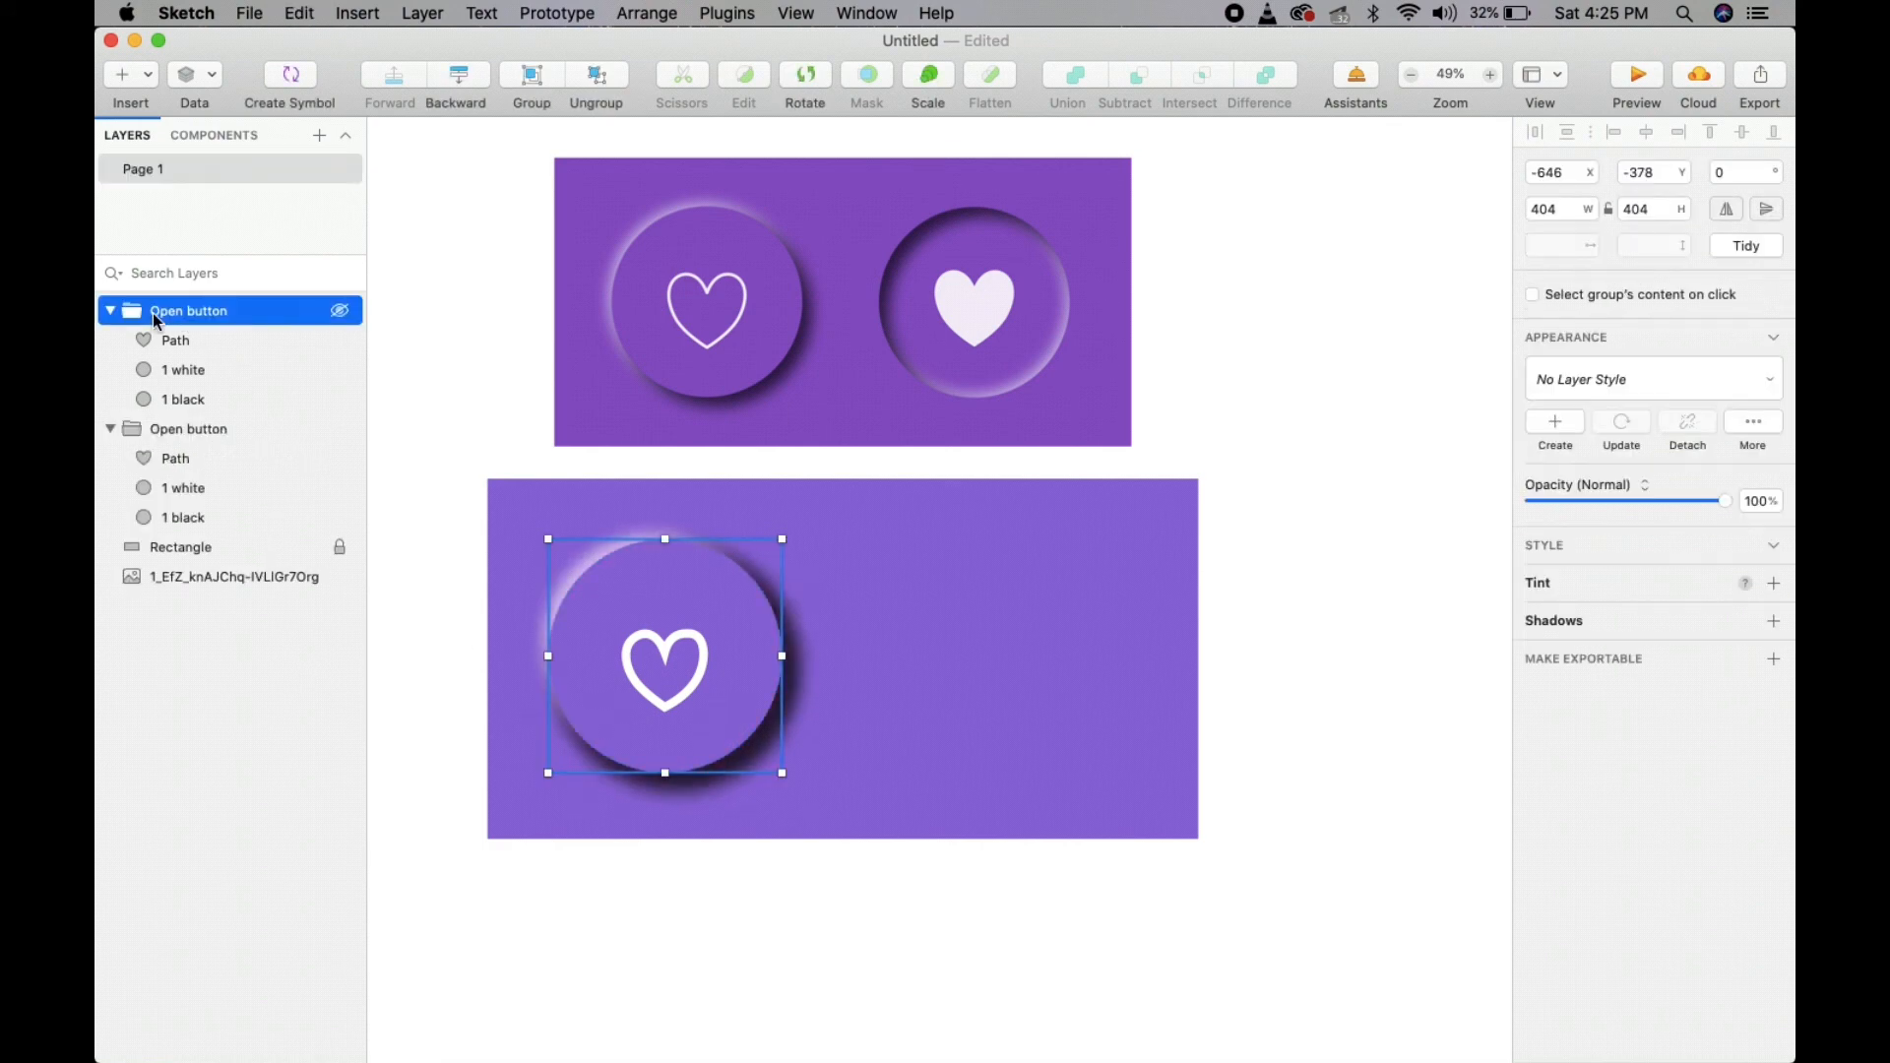
left_click(205, 429)
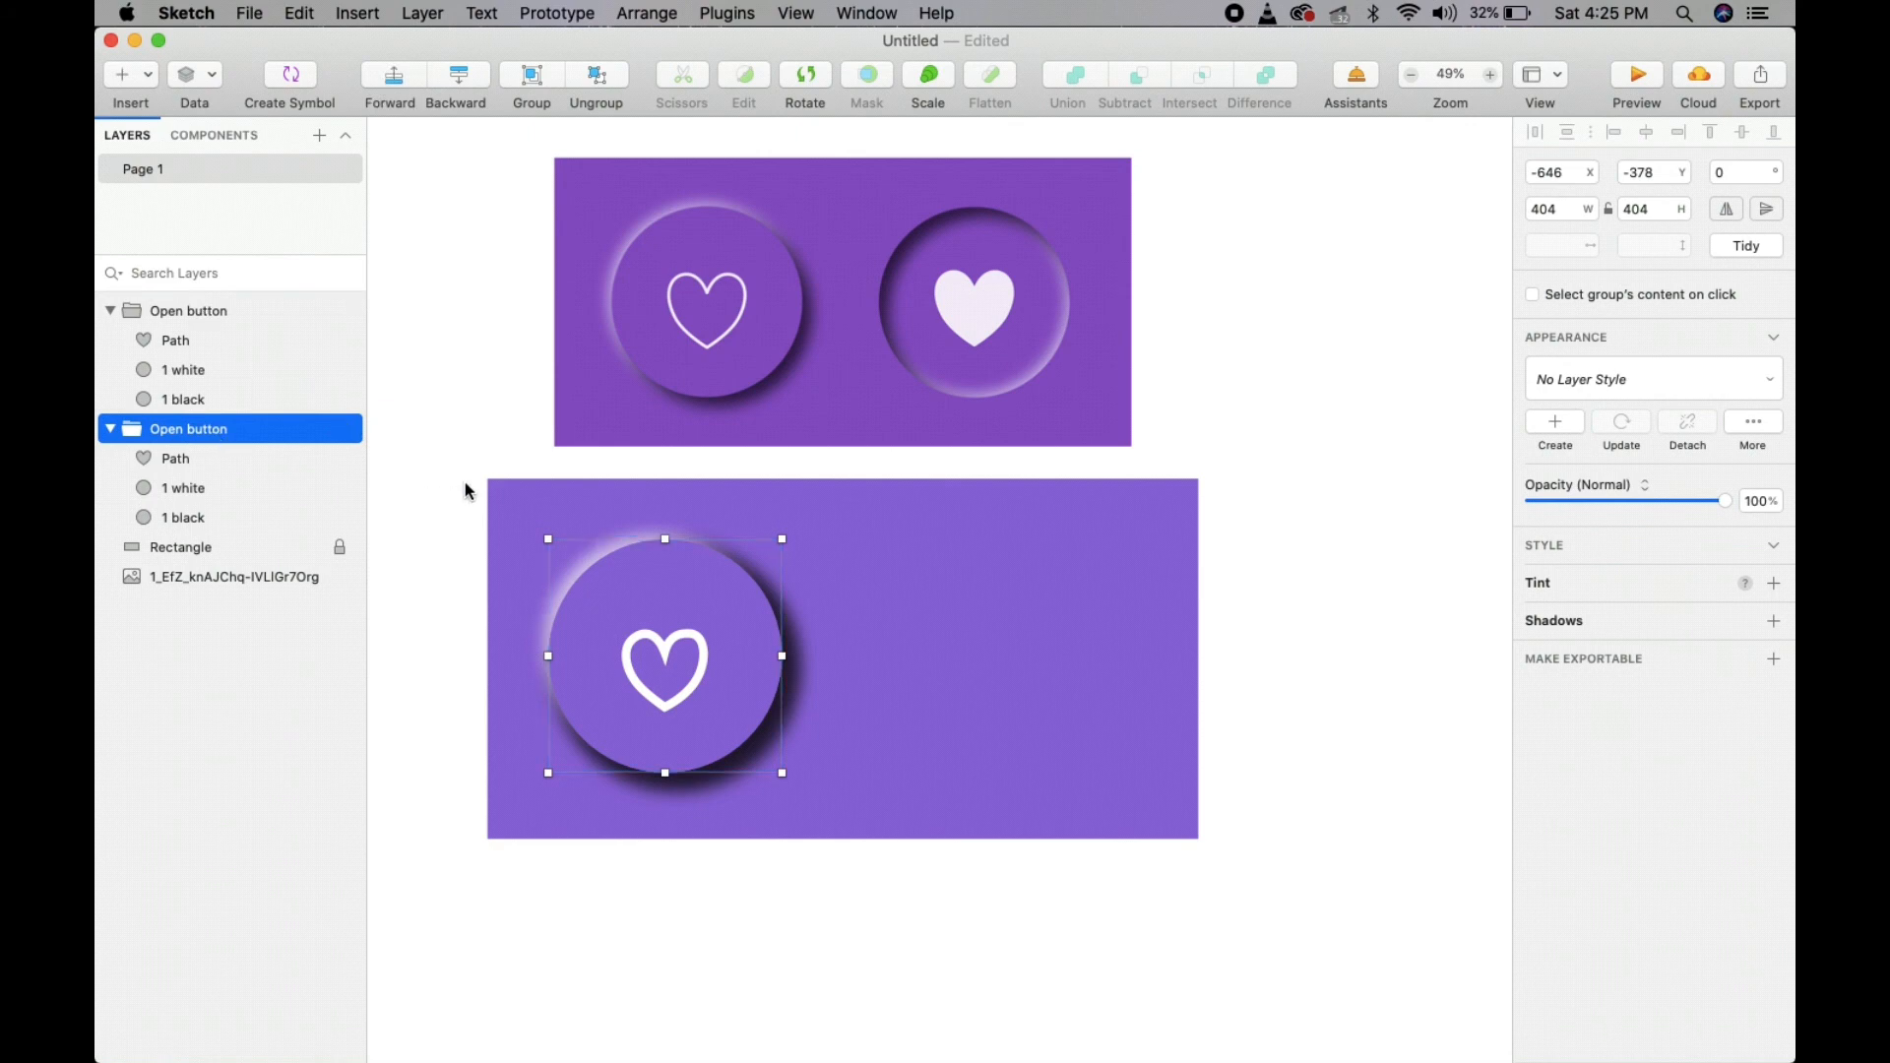
double_click(223, 427)
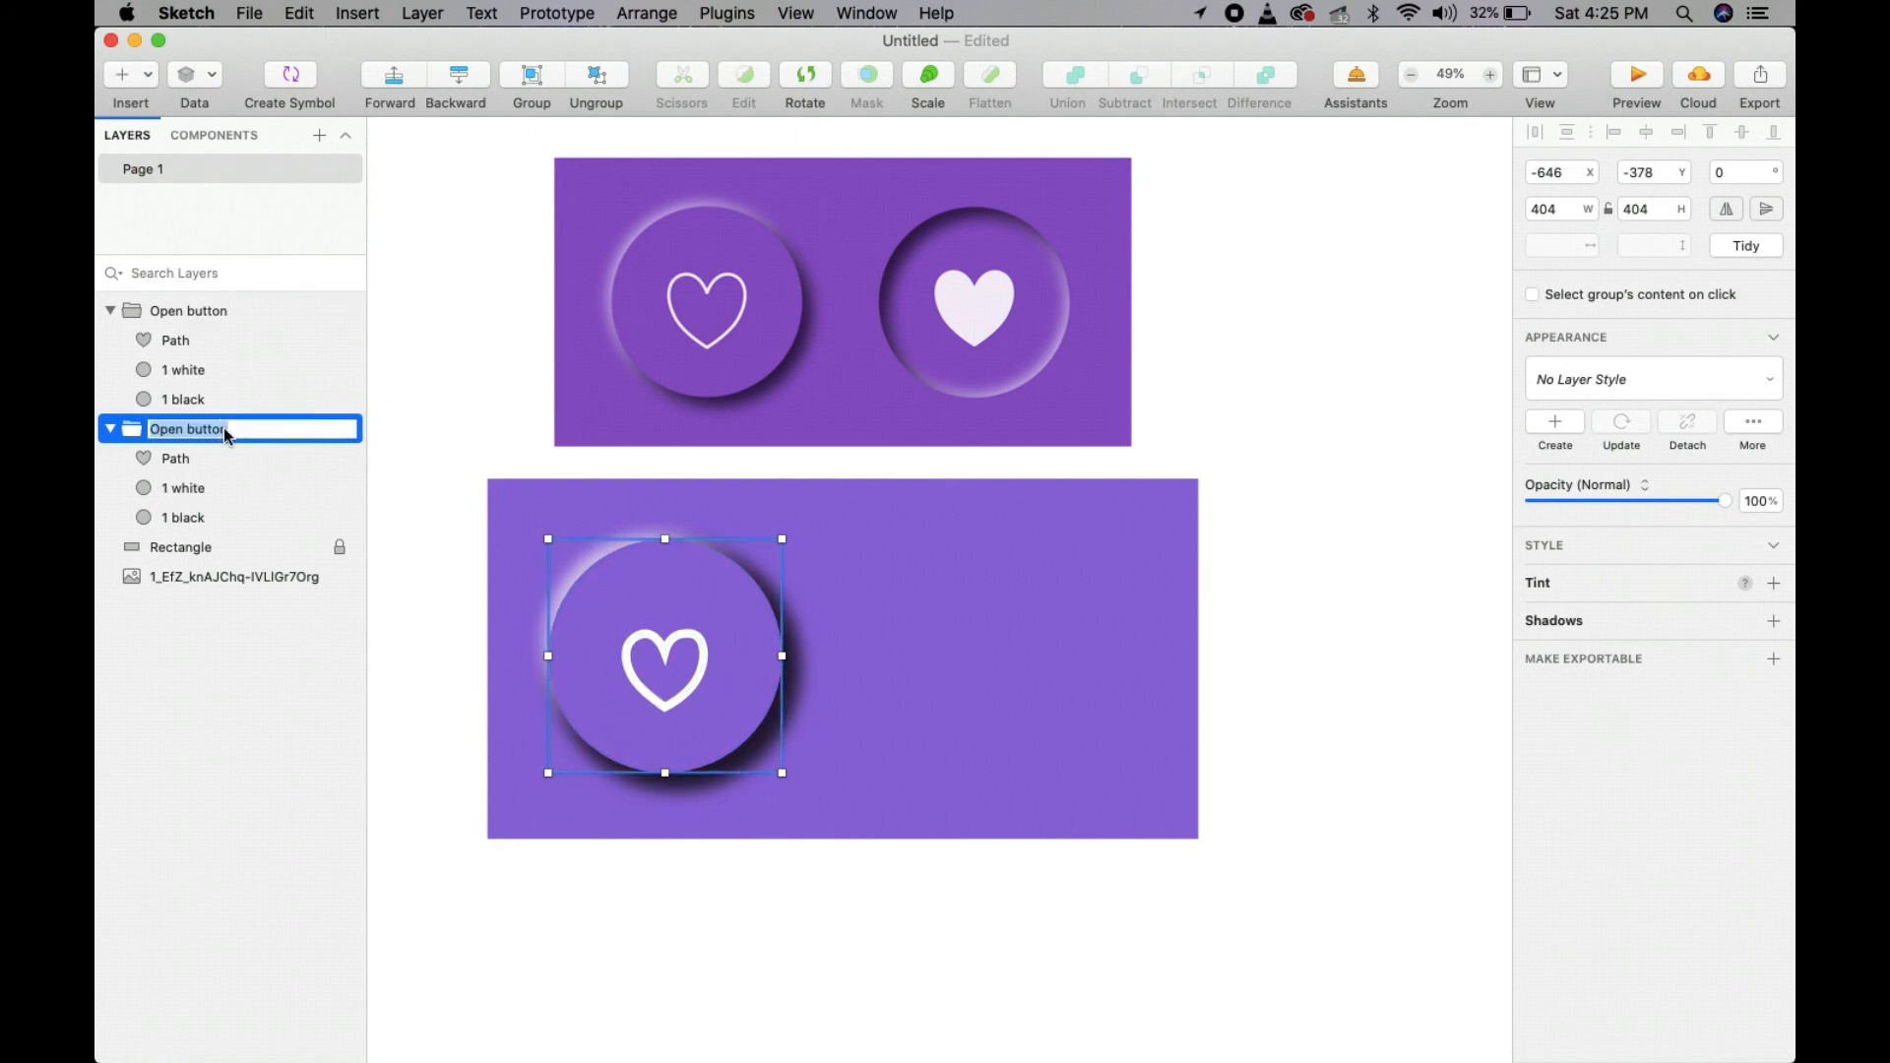
left_click(234, 603)
- Move the lower "Open button" copy to the right side of the purple rectangle, level with the original, at X -52 and Y -378
left_click(177, 433)
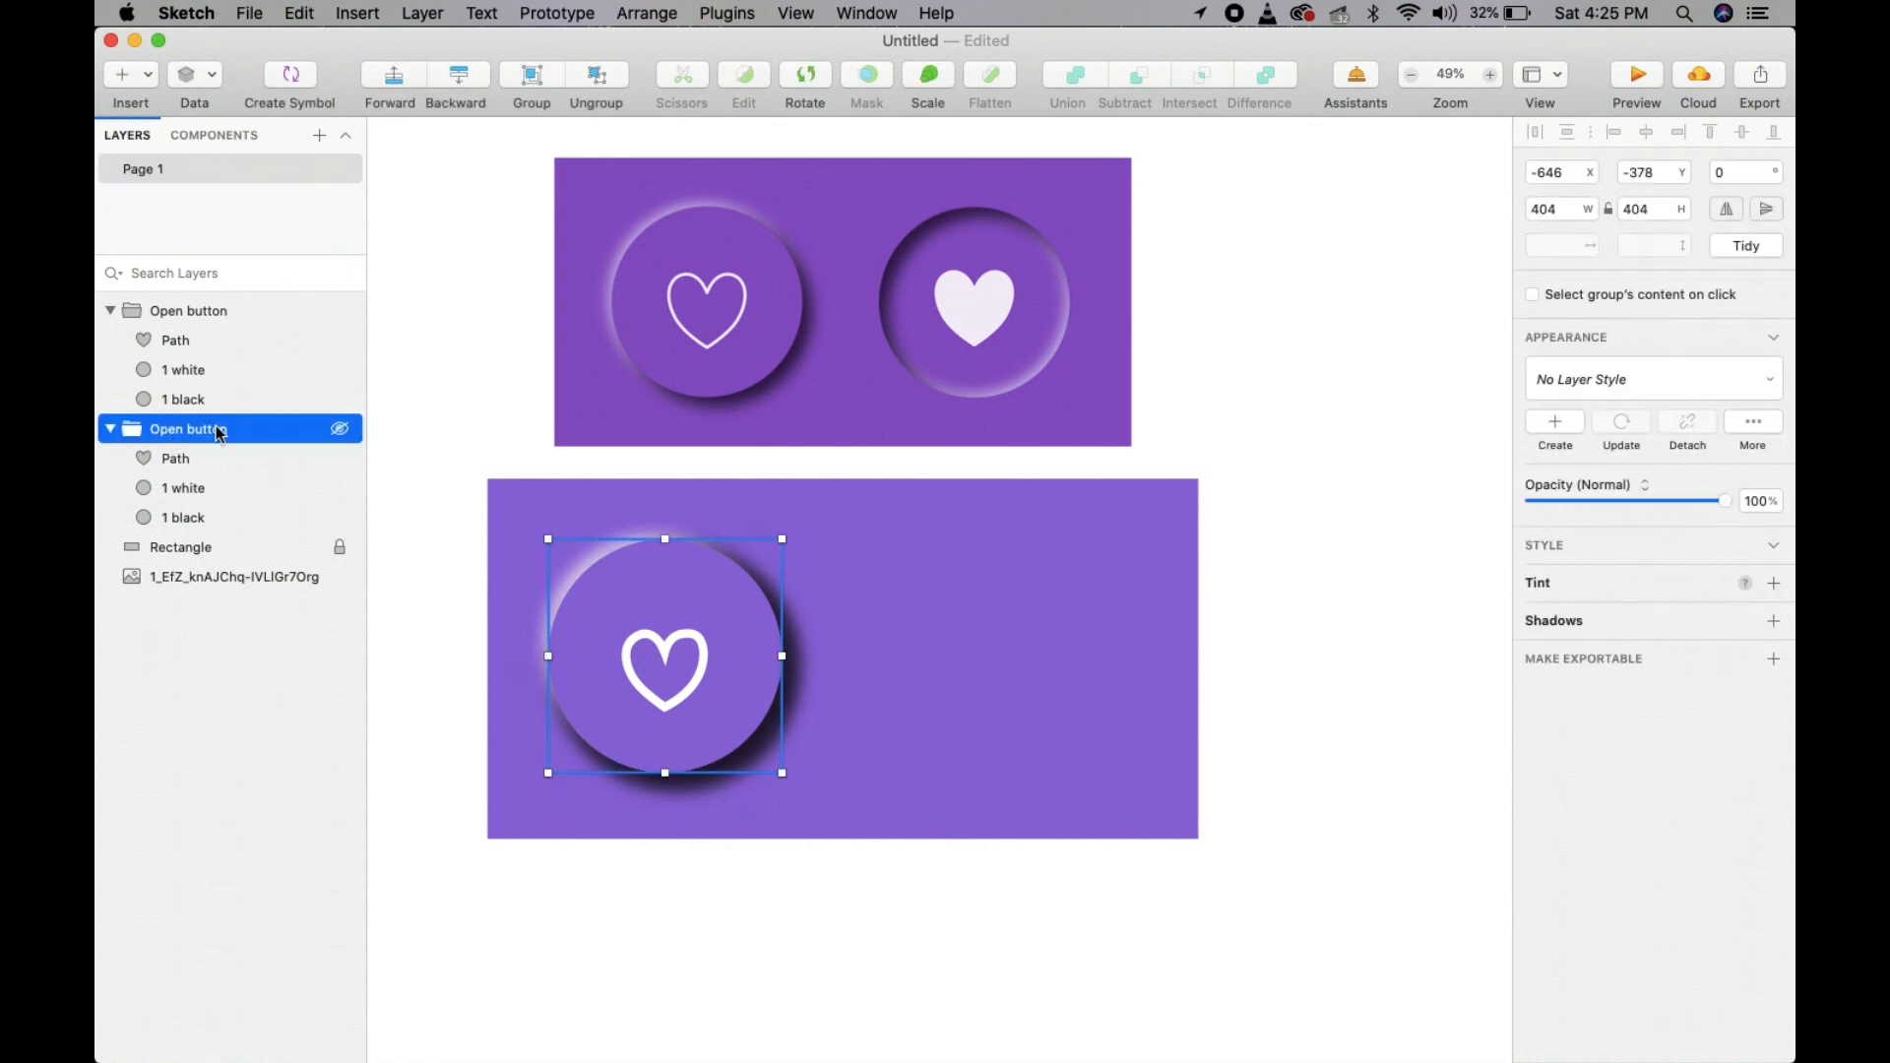
key("shift+Right")
key("shift+Right")
key("shift+Right")
key("shift+Right")
key("shift+Right")
key("shift+Right")
key("shift+Right")
key("shift+Right")
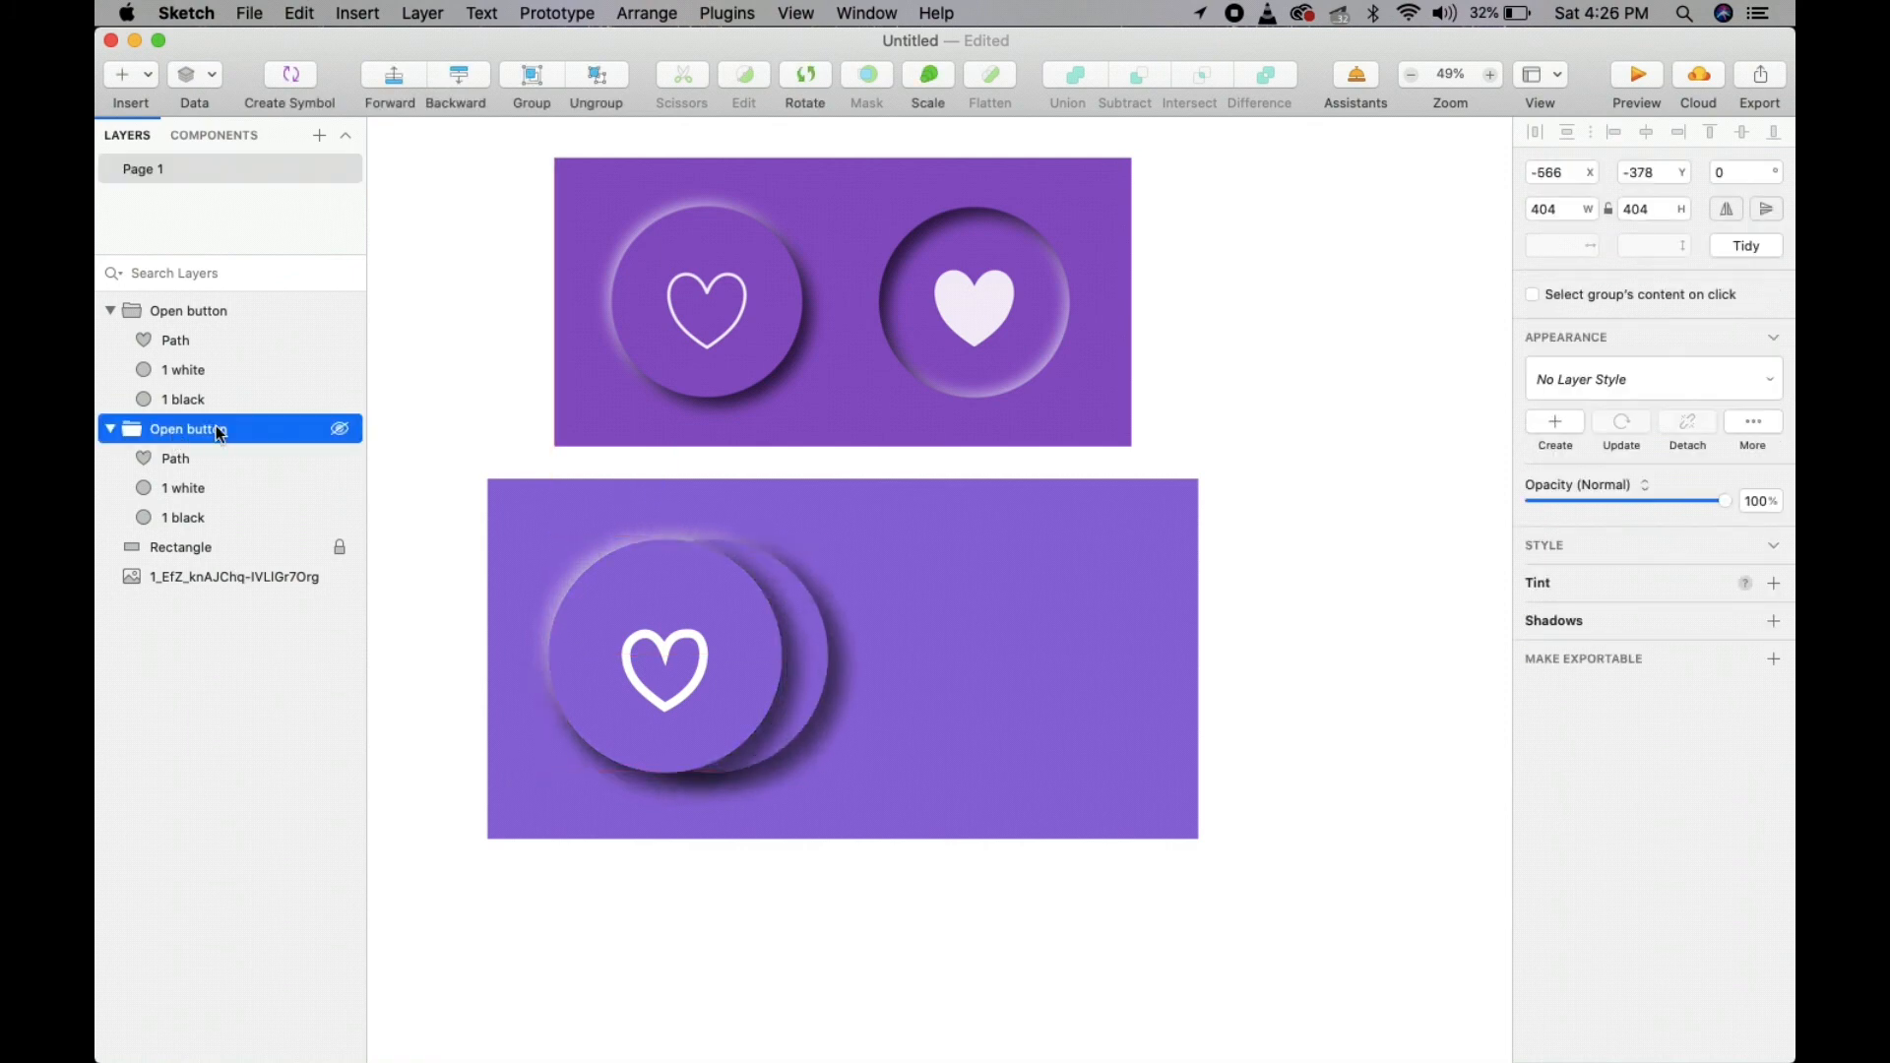
key("shift+Right")
key("shift+Right")
key("shift+Right")
key("shift+Right")
key("shift+Right")
key("shift+Right")
key("shift+Right")
key("shift+Right")
key("shift+Right")
key("shift+Right")
key("shift+Right")
key("shift+Right")
key("shift+Right")
key("shift+Right")
key("shift+Right")
key("shift+Right")
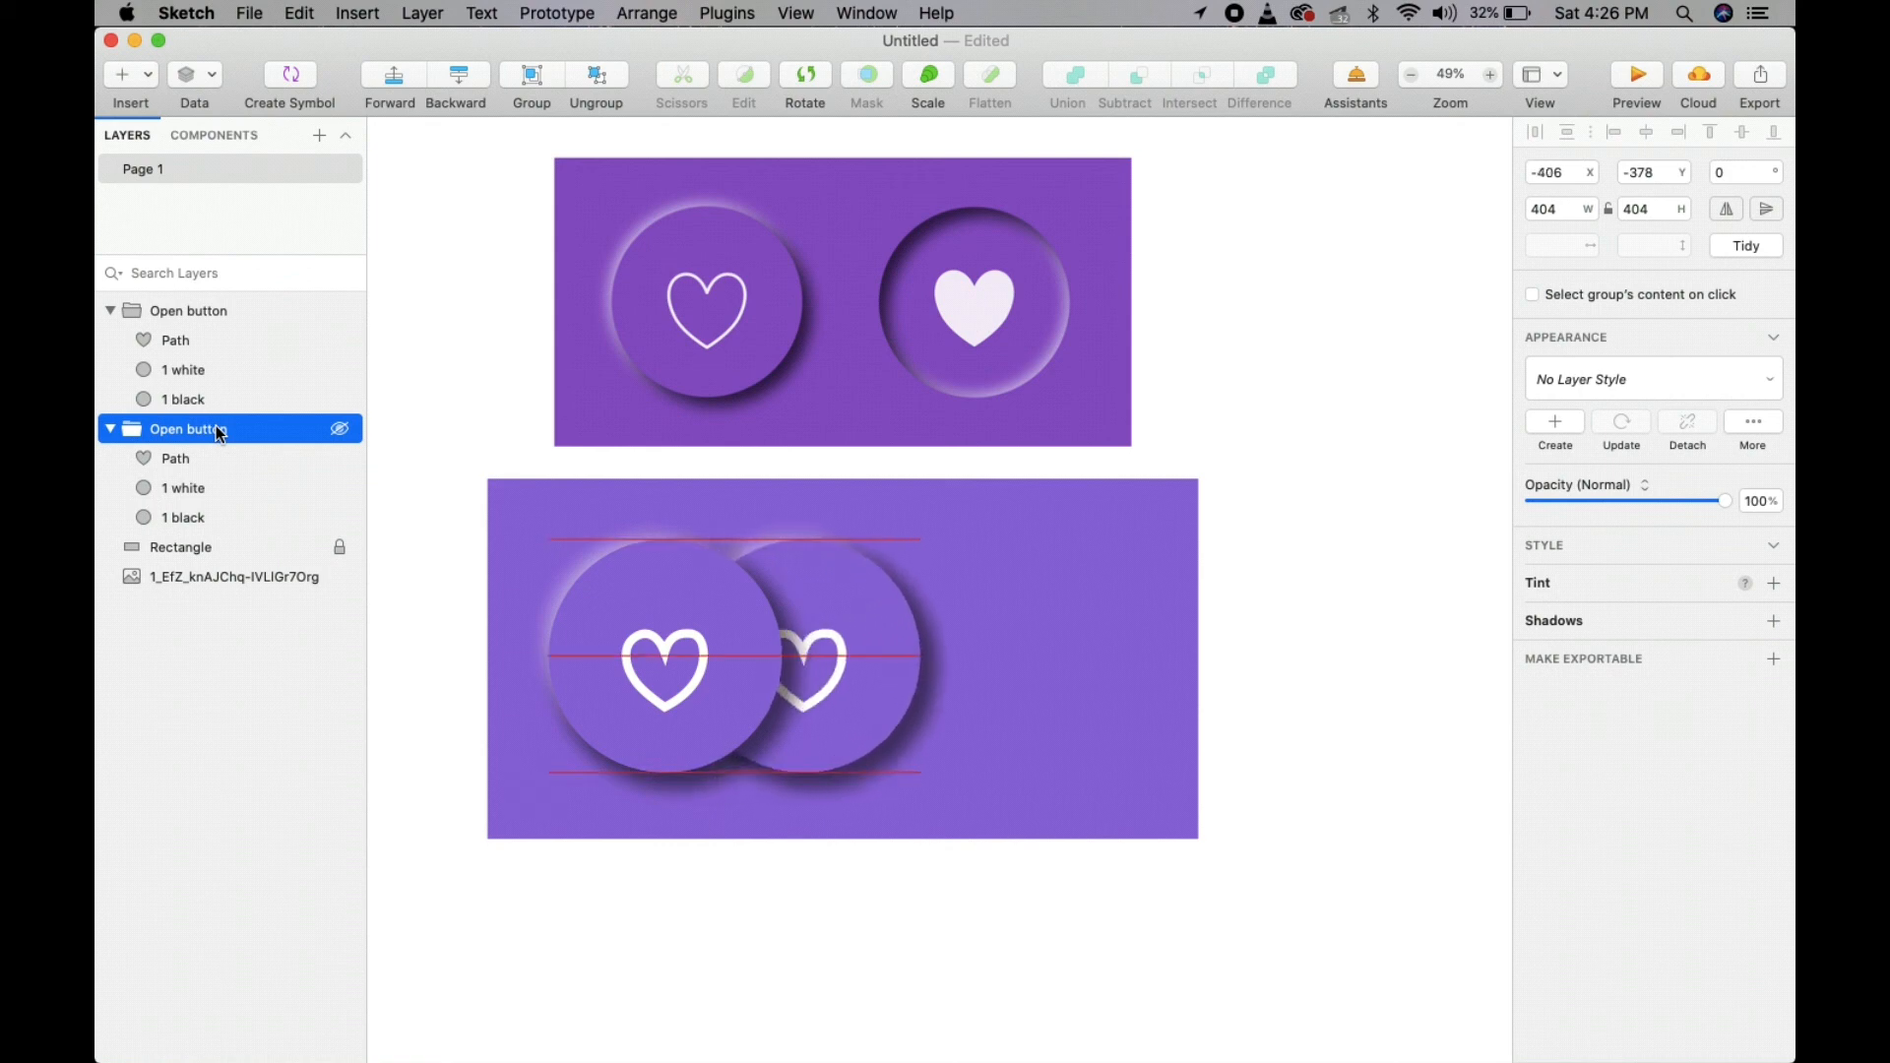
key("shift+Right")
key("shift+Right")
key("shift+Right")
key("shift+Right")
key("shift+Right")
key("shift+Right")
key("shift+Right")
key("shift+Right")
key("shift+Right")
key("shift+Right")
key("shift+Right")
key("shift+Right")
key("shift+Right")
key("shift+Right")
key("shift+Right")
key("shift+Right")
key("shift+Right")
key("shift+Right")
key("shift+Right")
key("shift+Right")
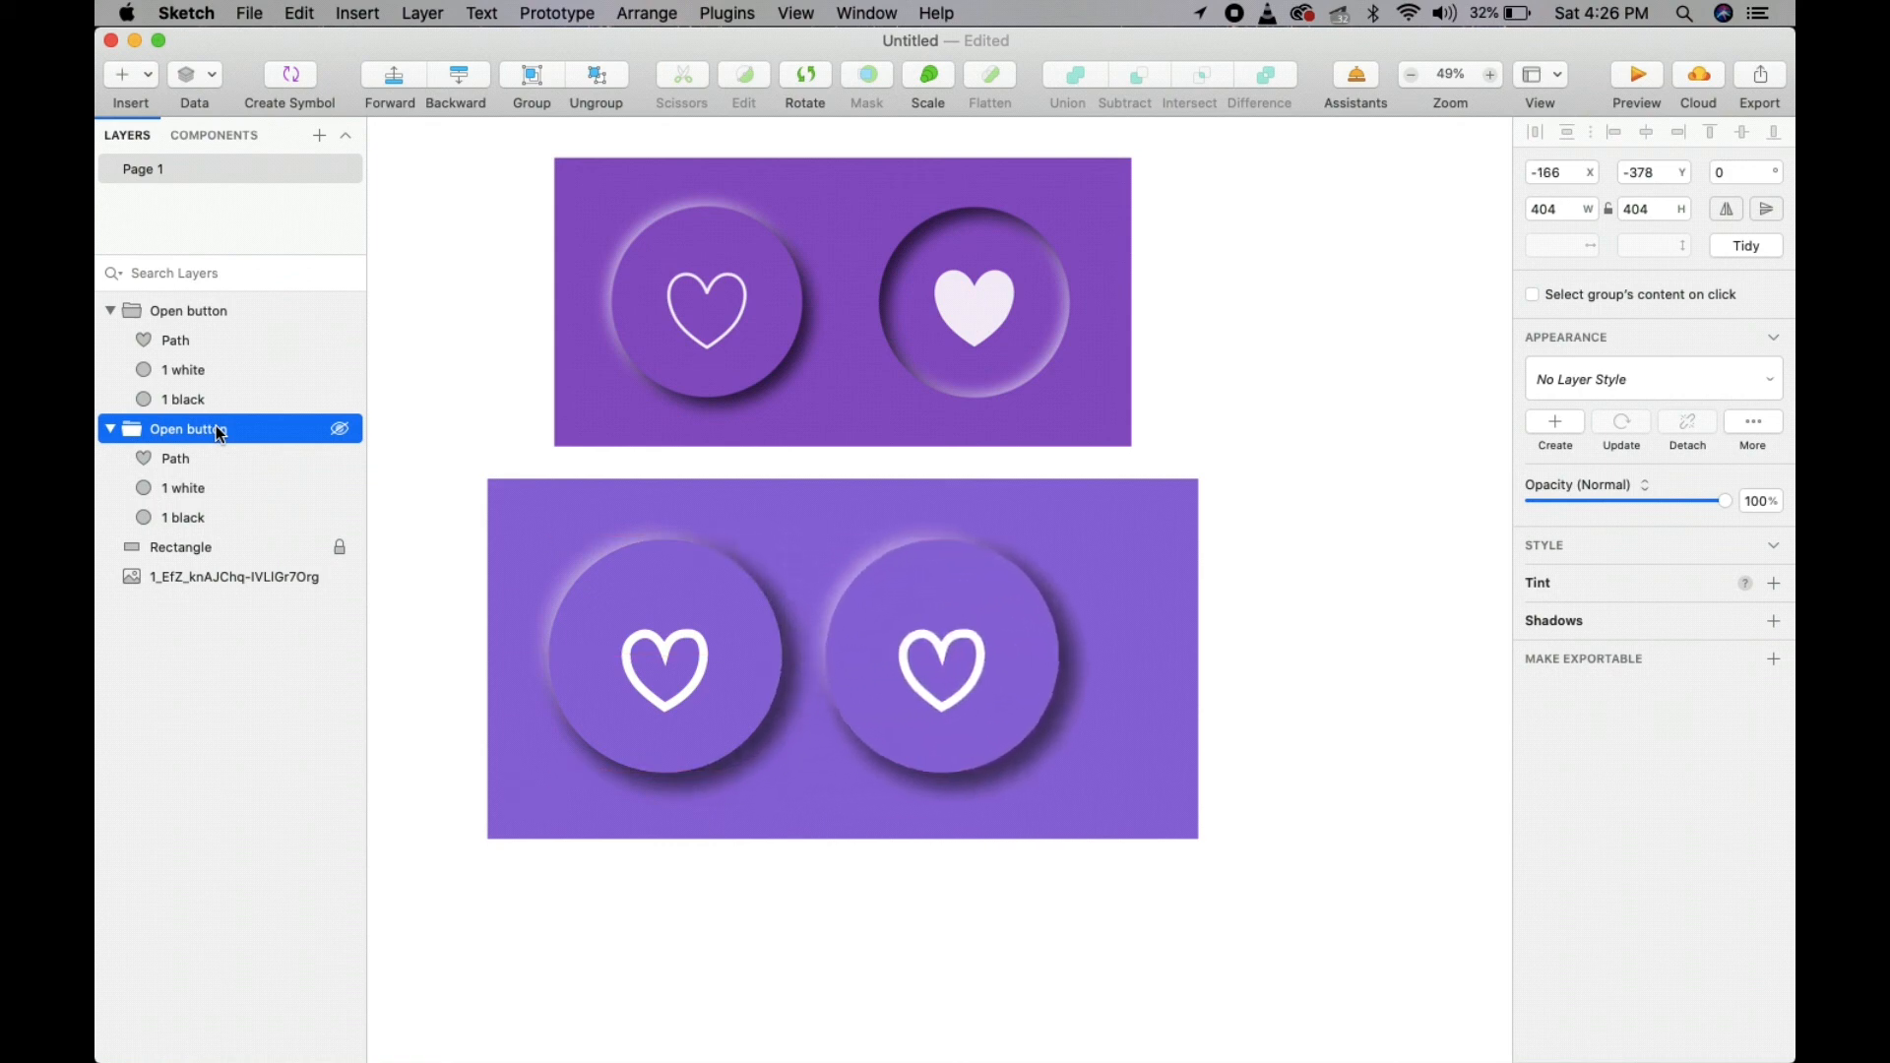
key("shift+Right")
key("shift+Right")
key("shift+Right")
key("shift+Right")
key("shift+Right")
left_click_drag(936, 605, 964, 590)
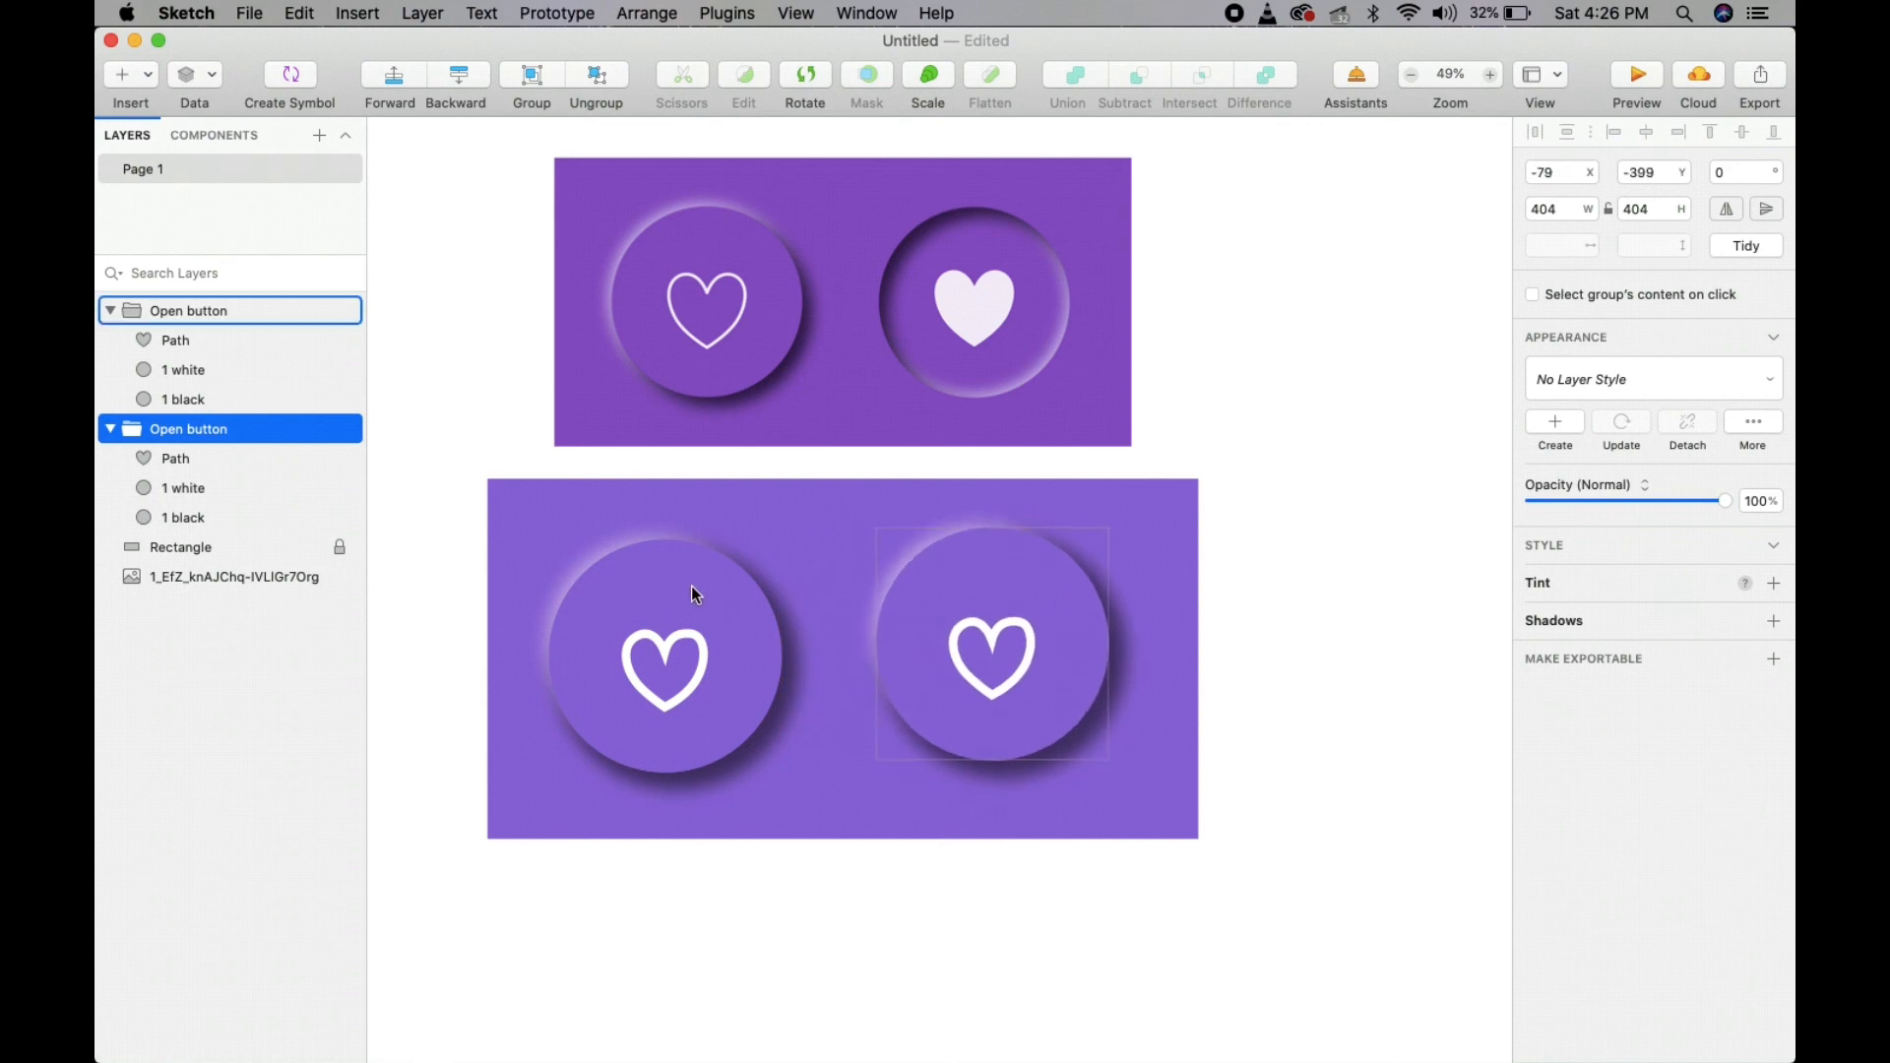
left_click(691, 586)
left_click(983, 581)
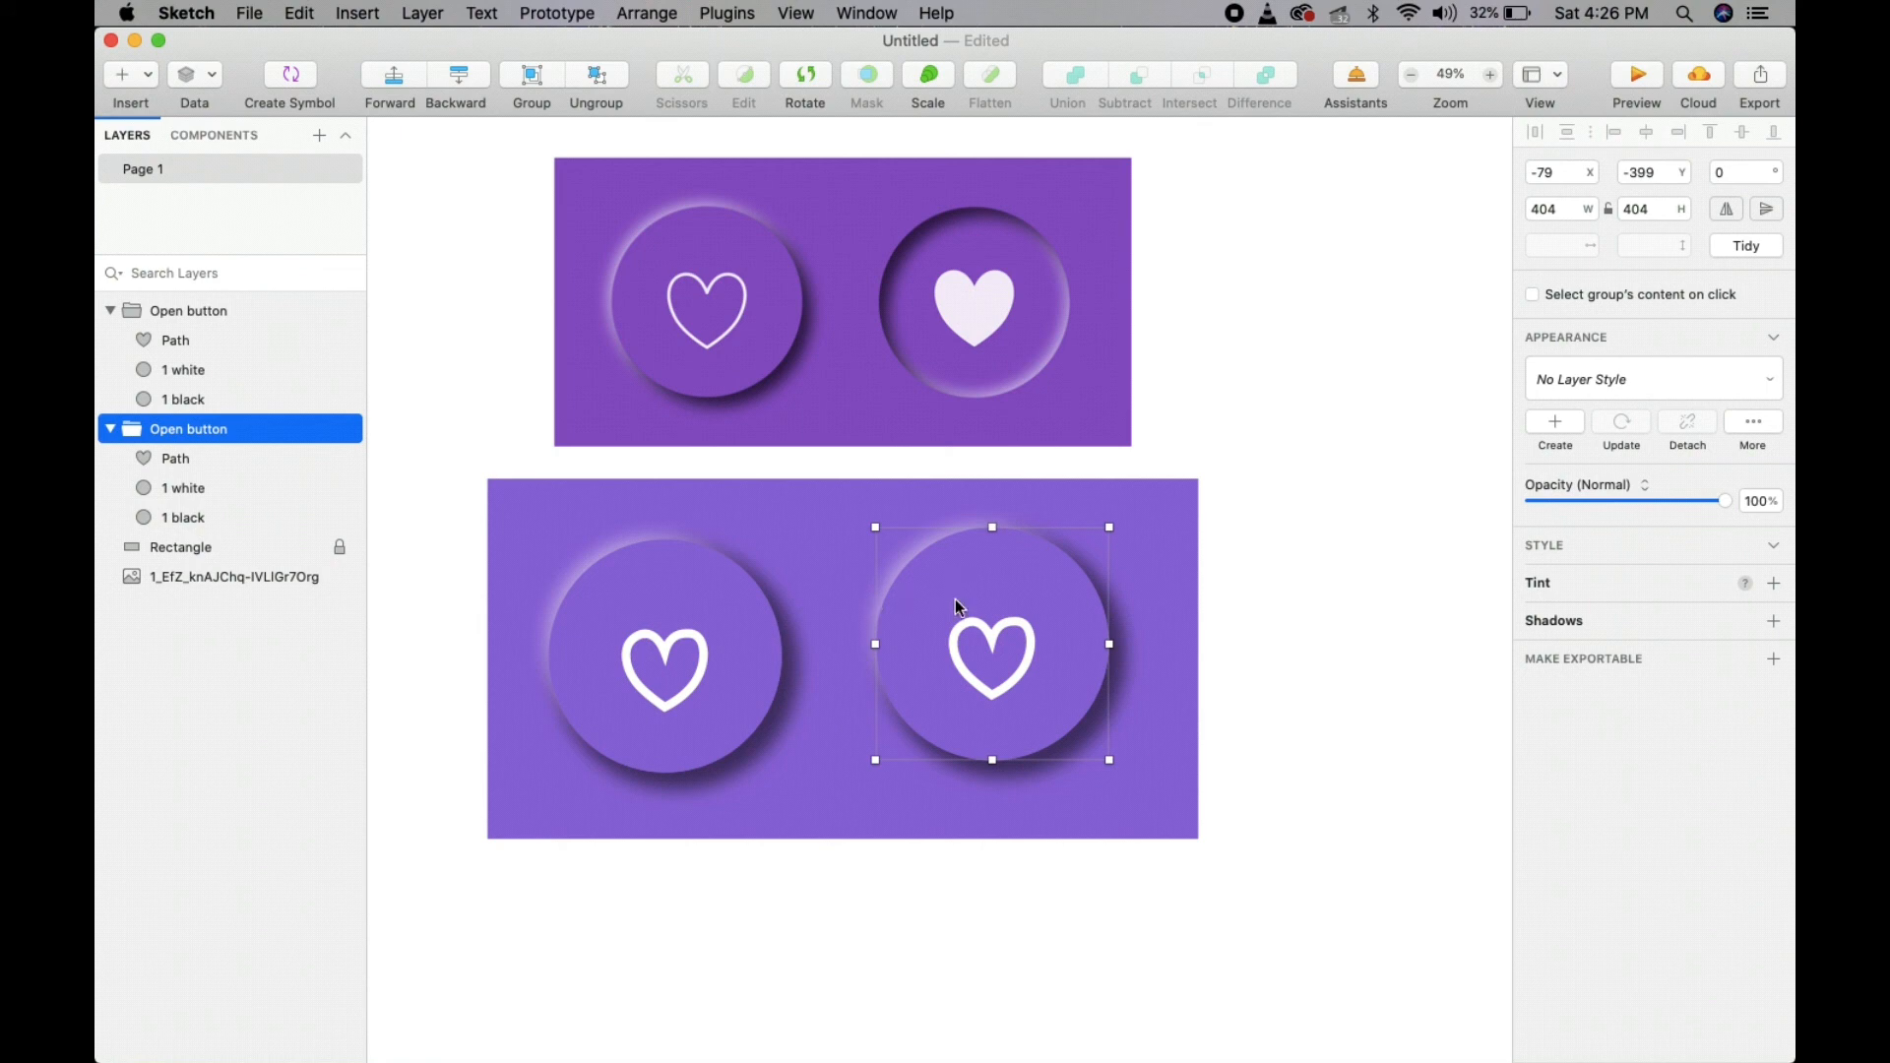
left_click_drag(965, 597, 985, 607)
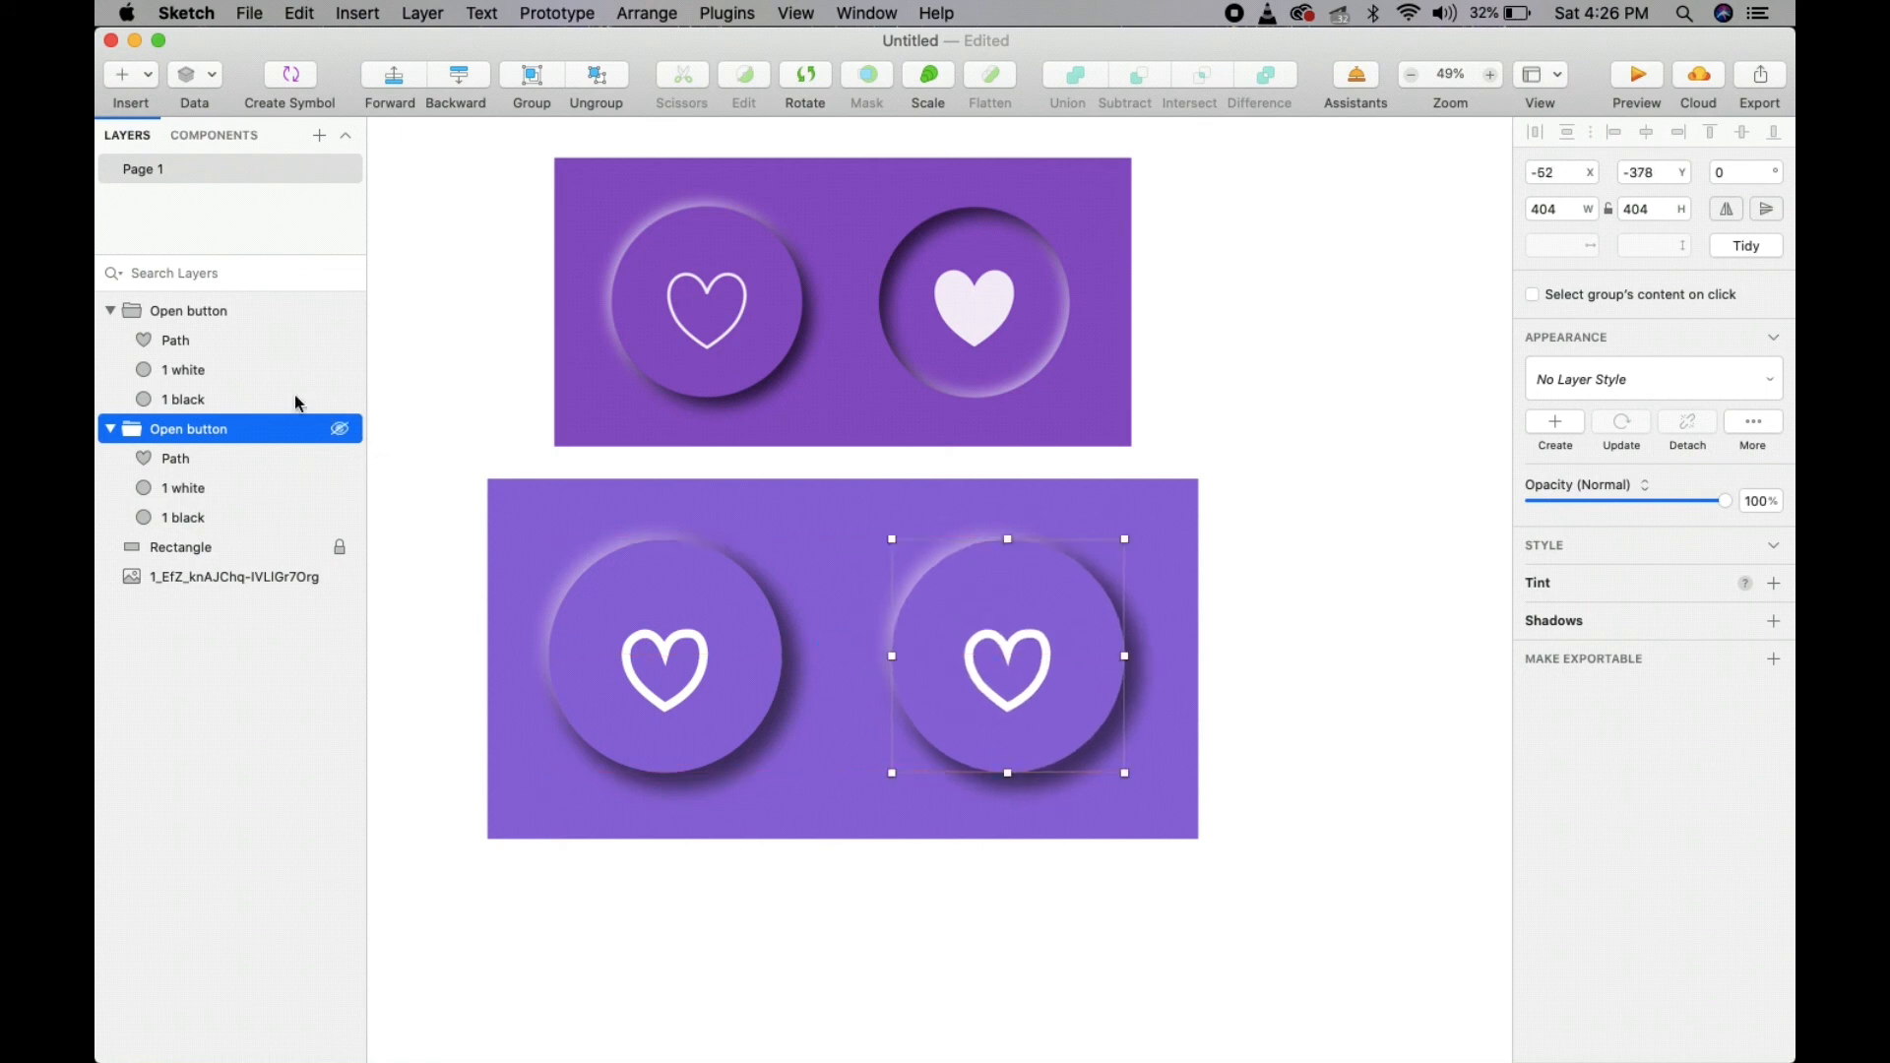
- Rename the group of the right-hand button as "Close button"
left_click(187, 310)
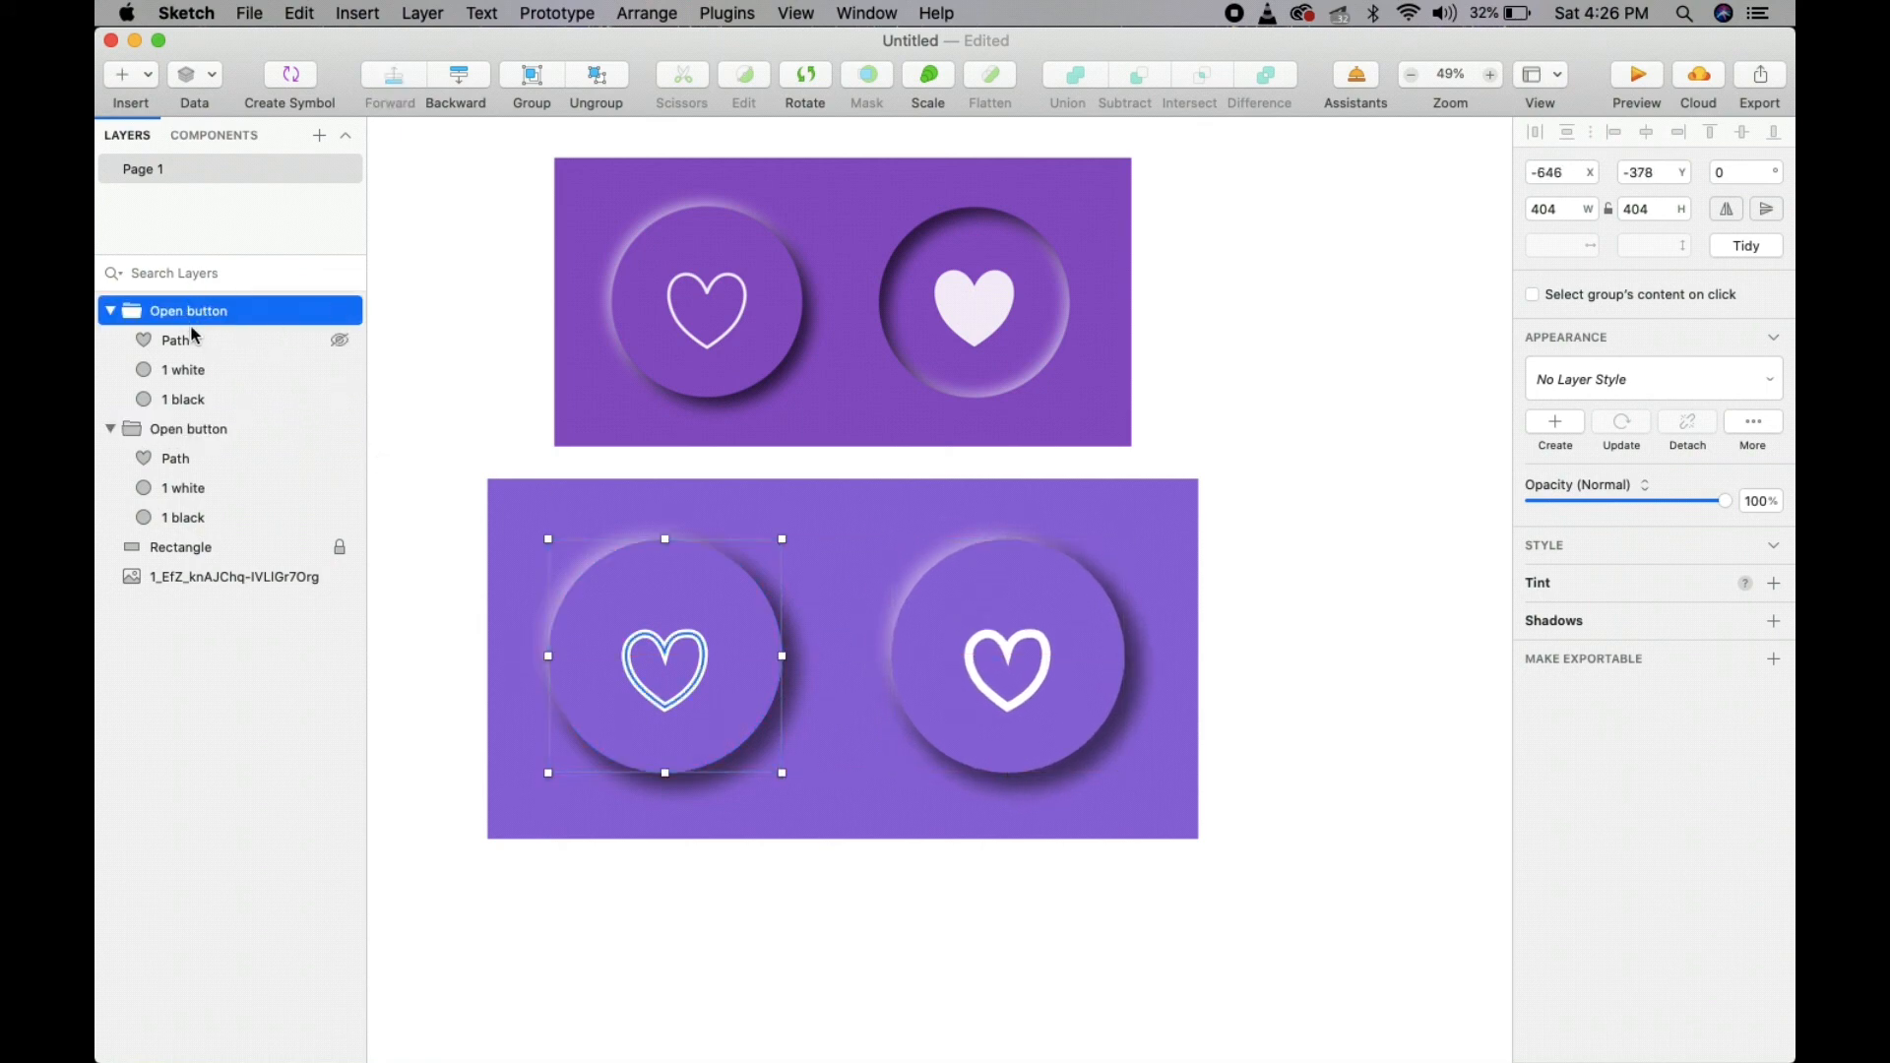
left_click(188, 430)
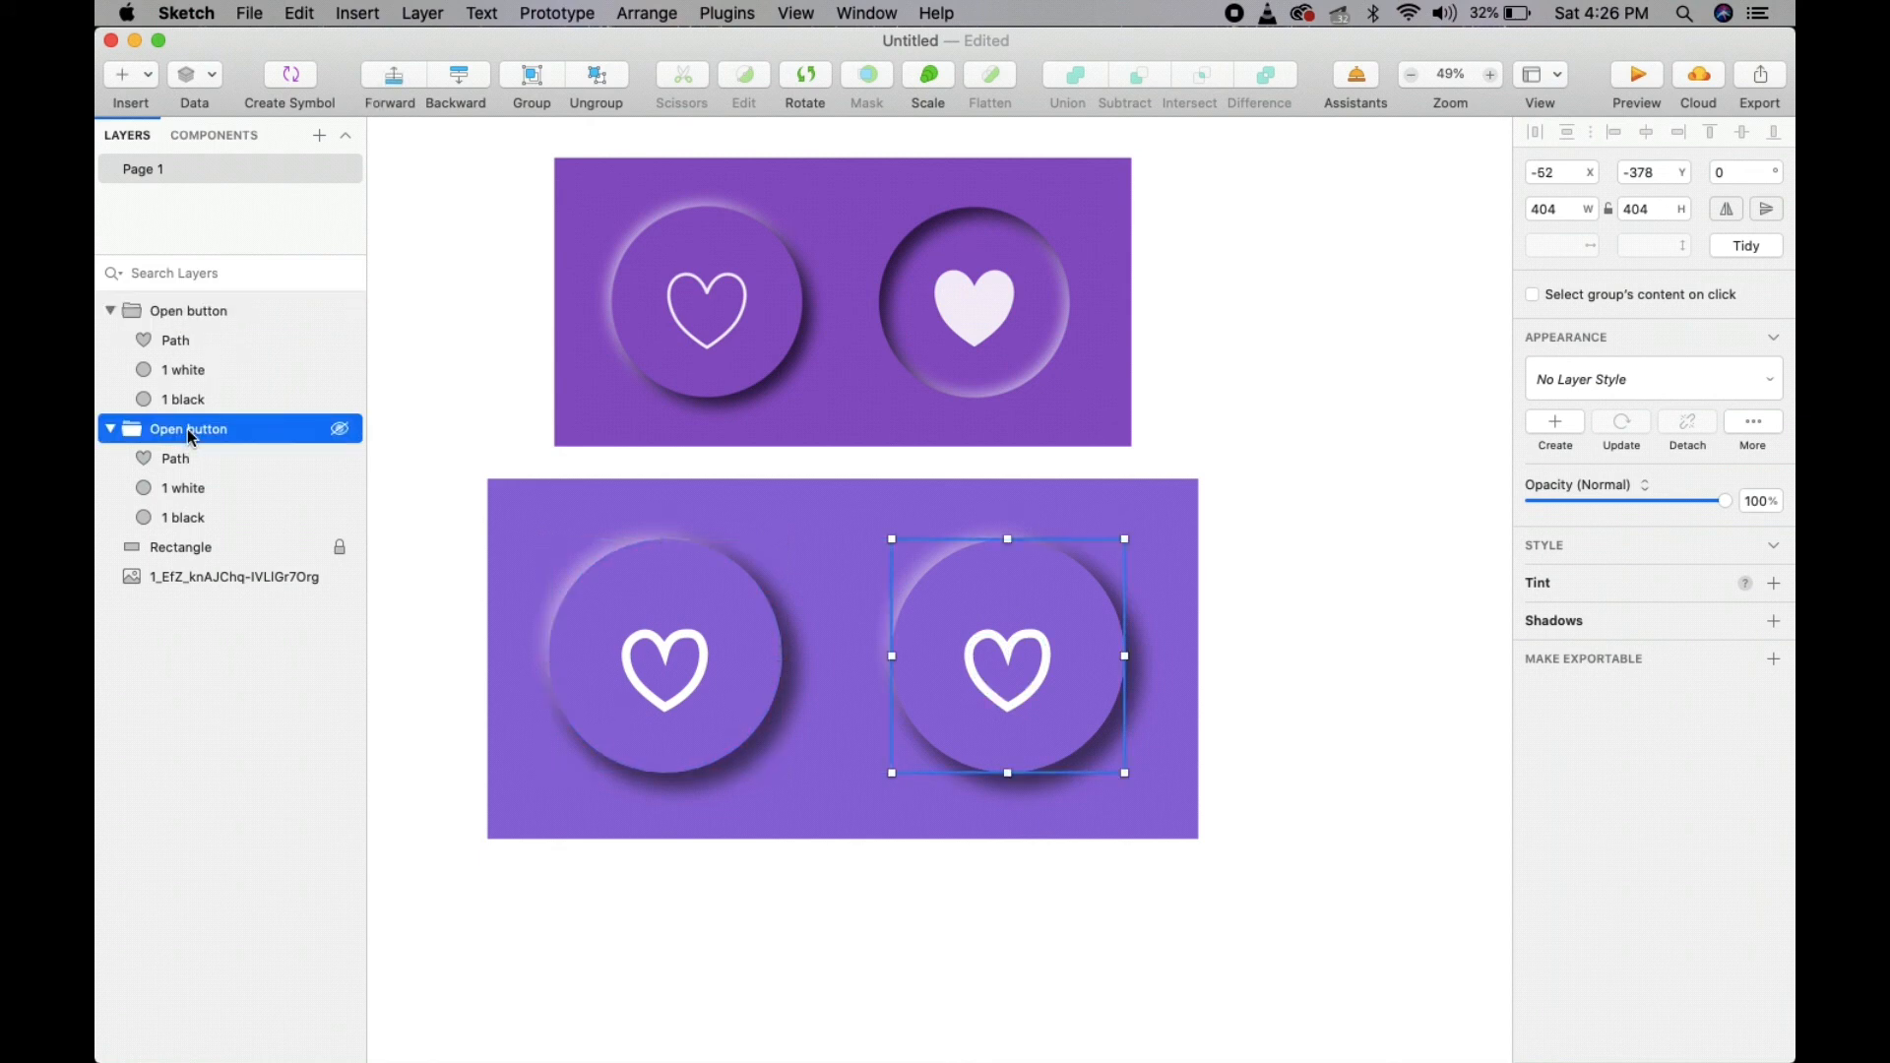
double_click(188, 430)
double_click(168, 431)
type("C")
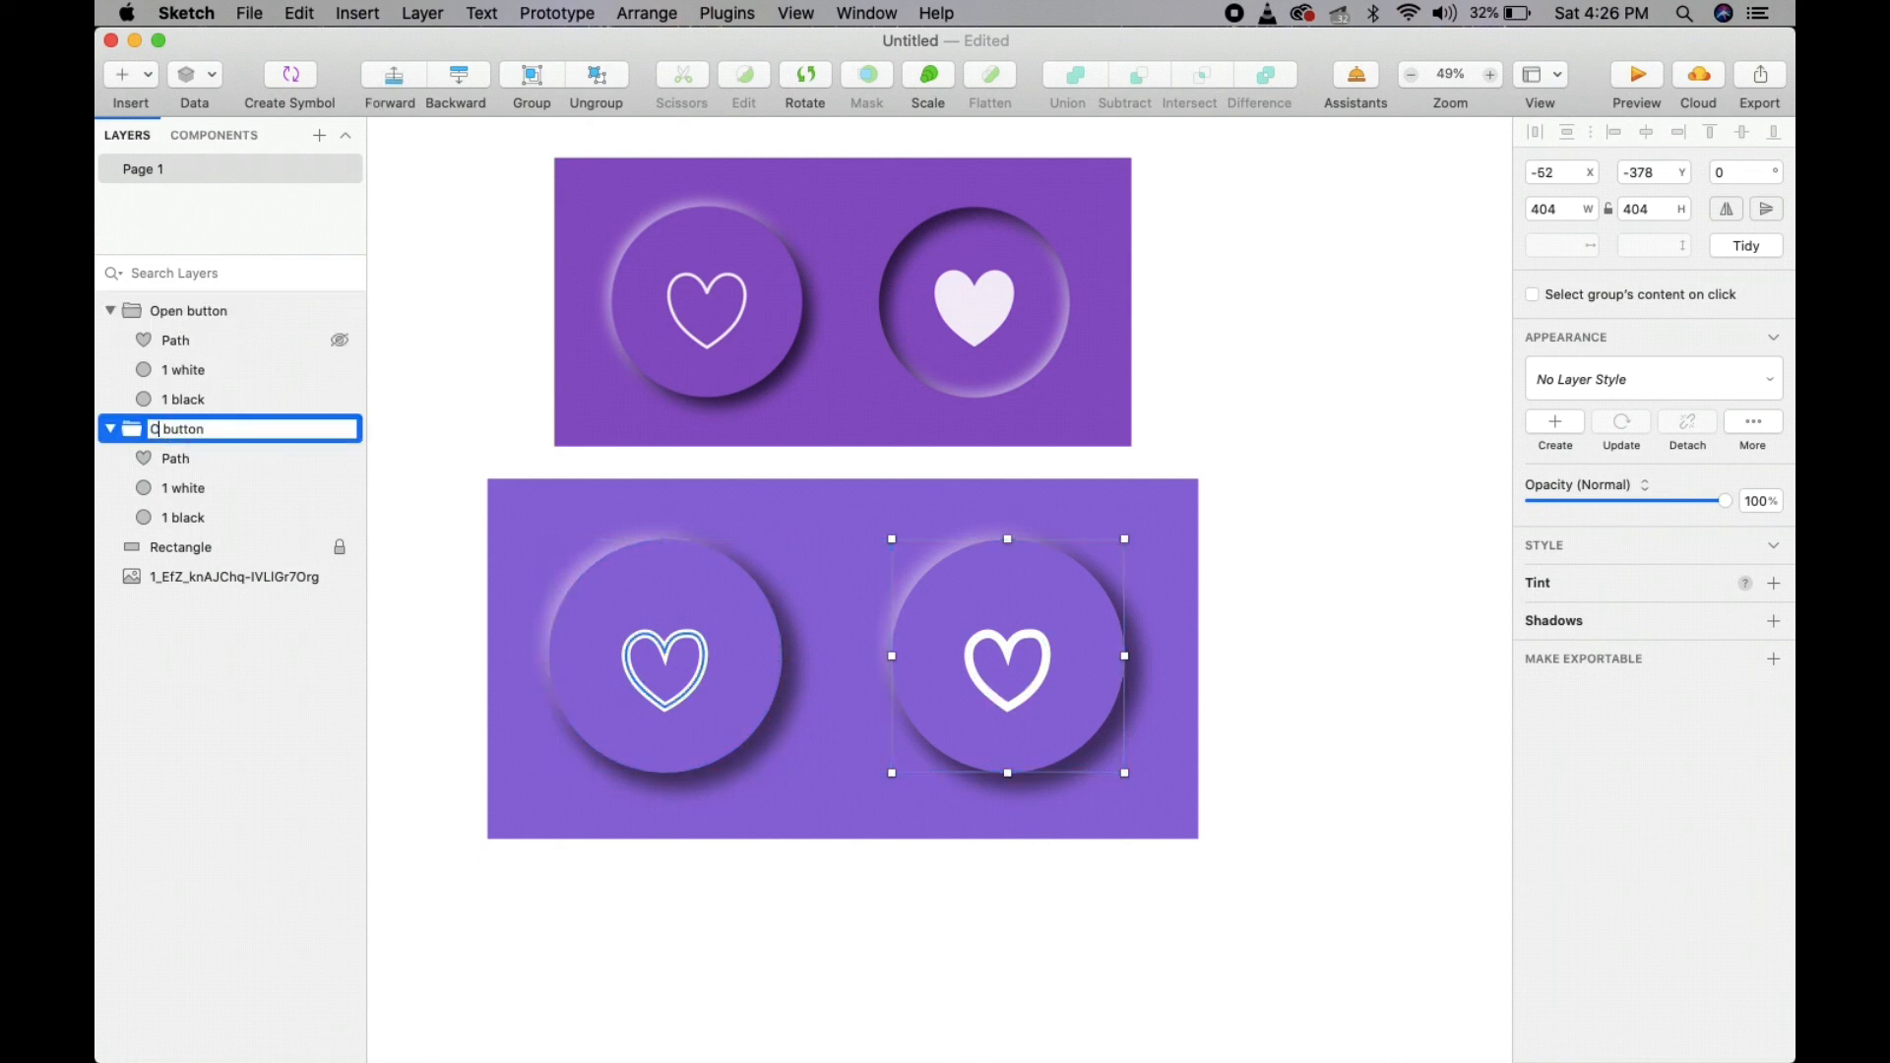
type("lose")
key("Return")
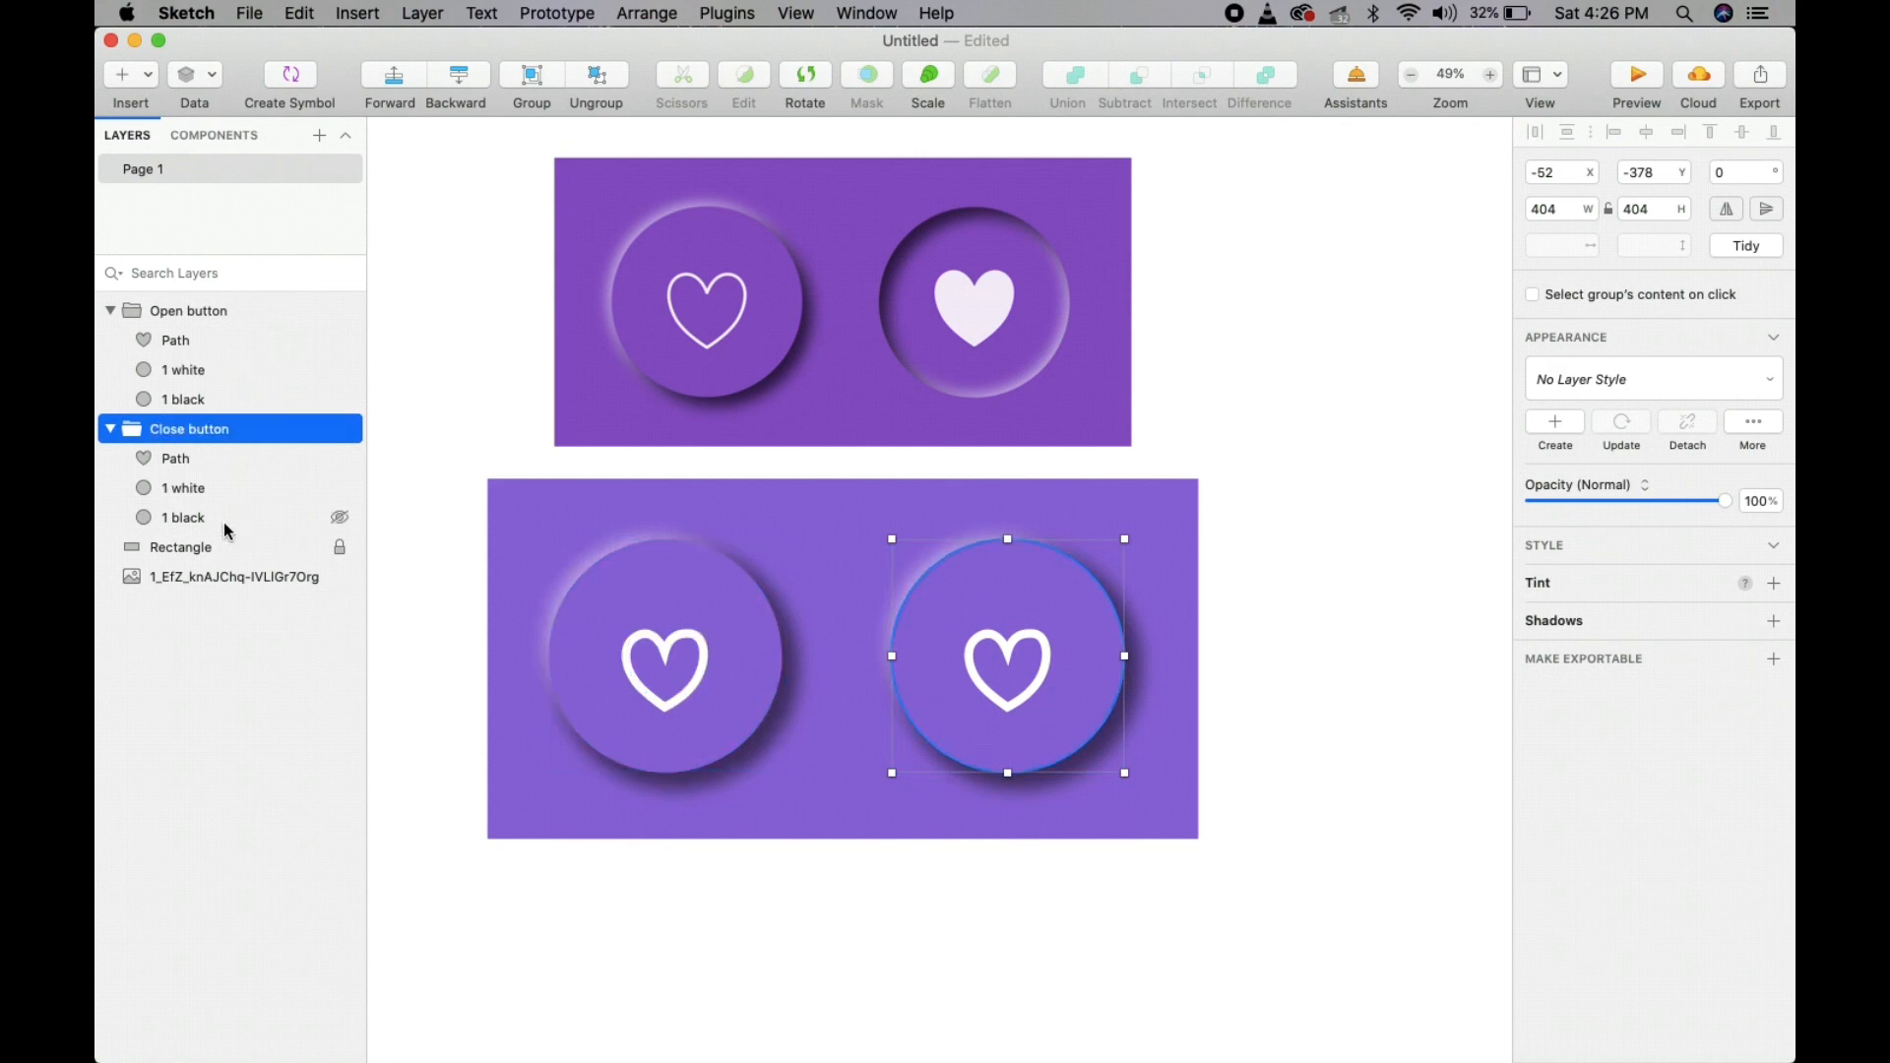
left_click(398, 516)
left_click(214, 578)
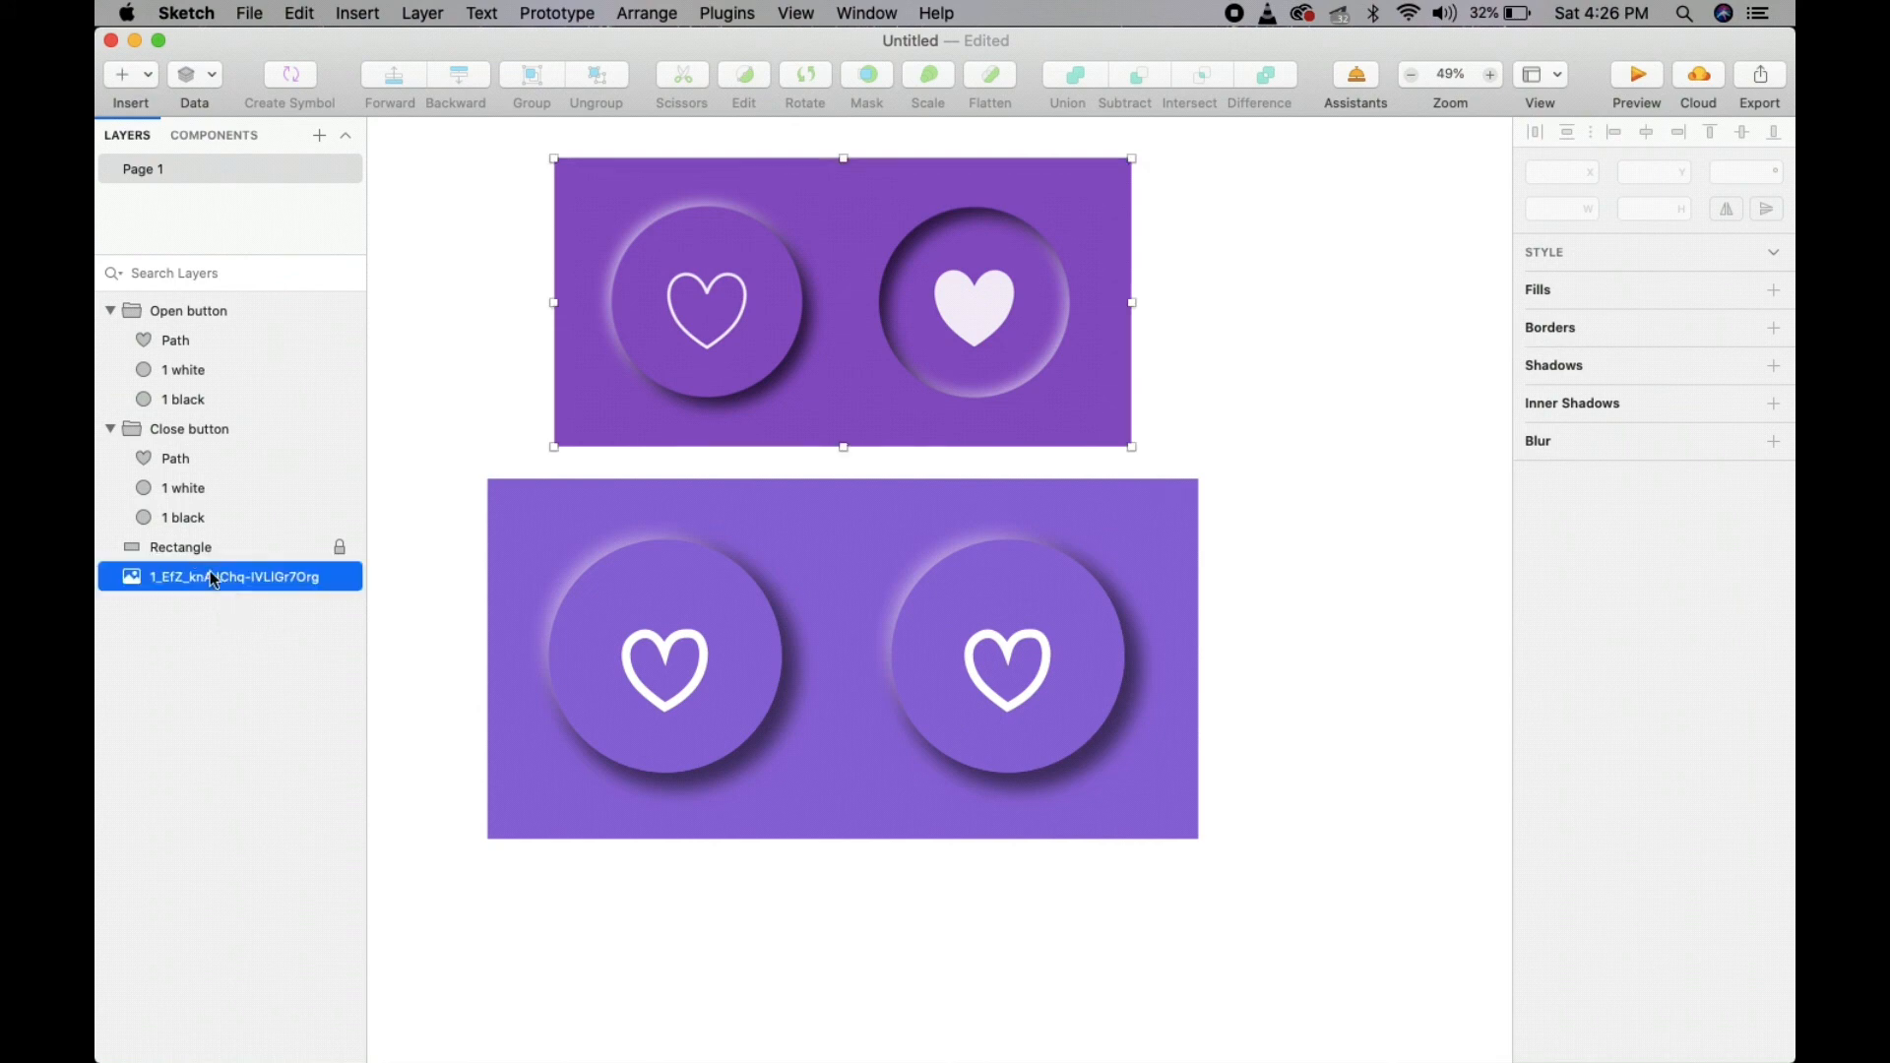
left_click(186, 548, "shift")
left_click(201, 634)
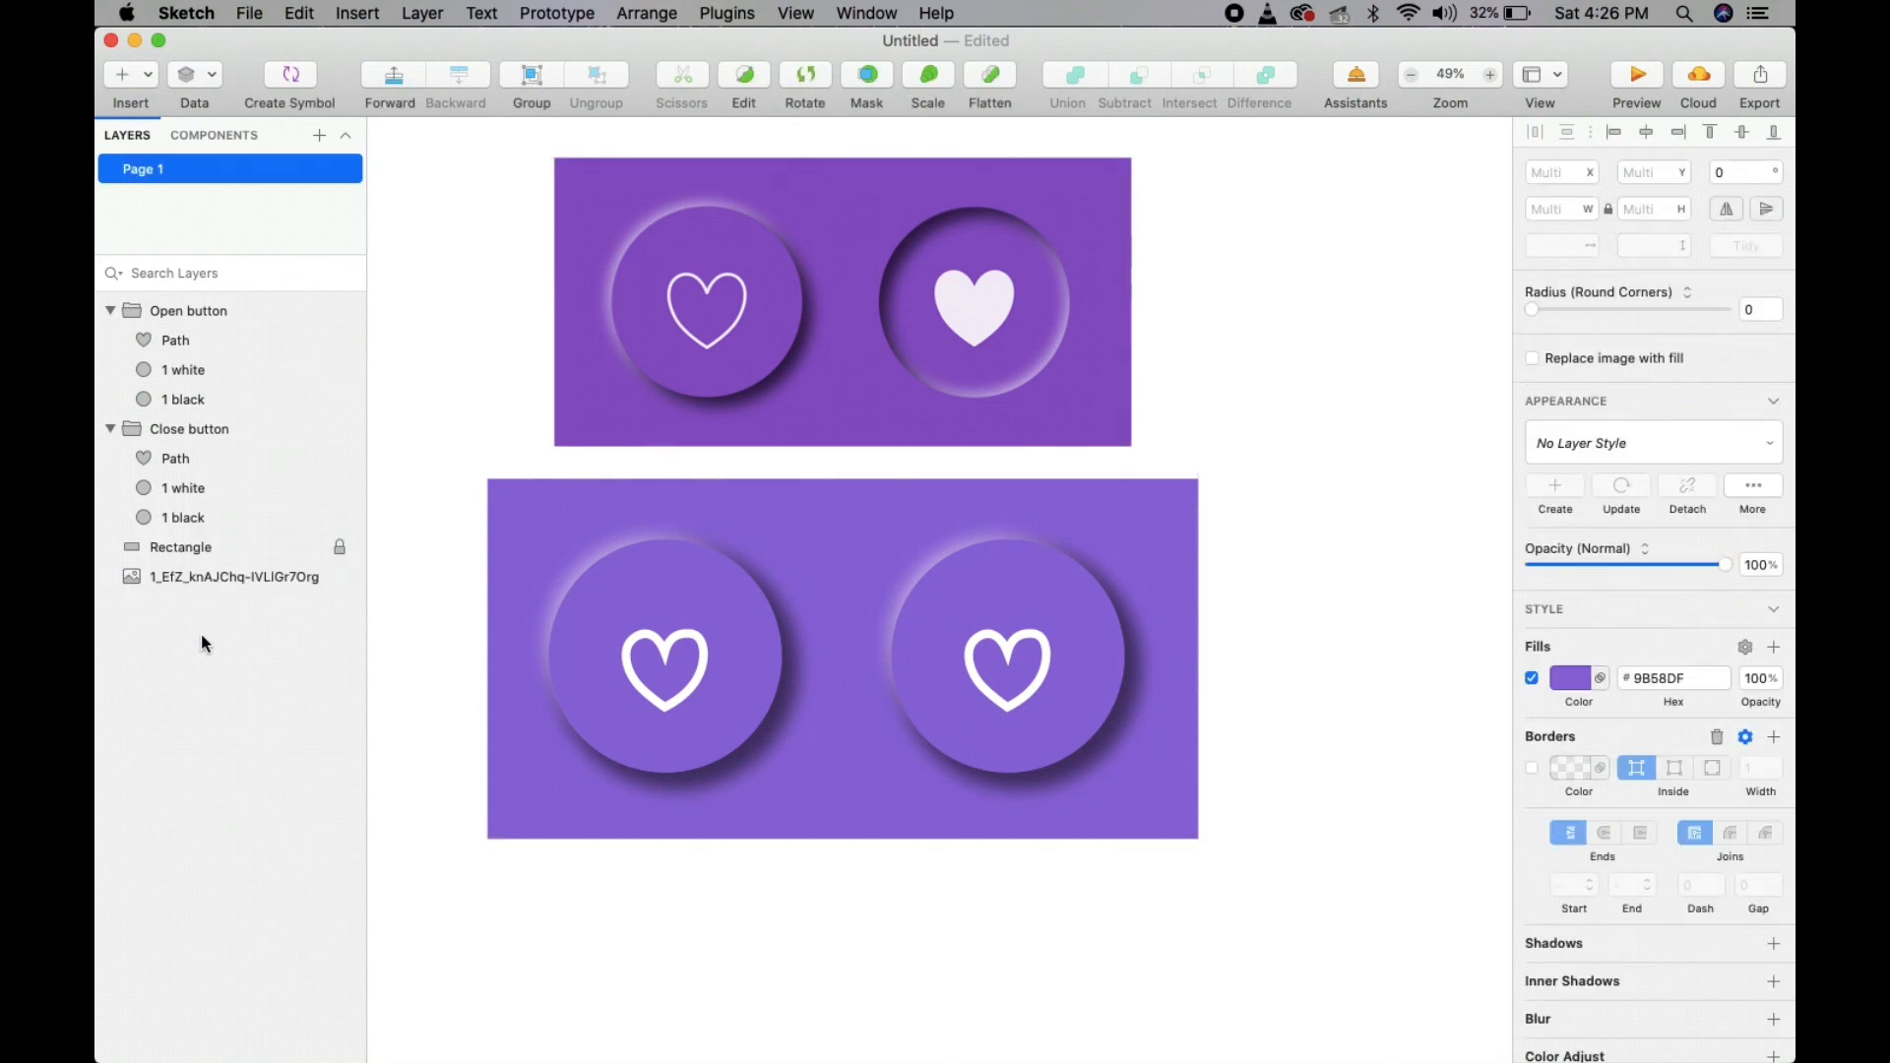
left_click(192, 550)
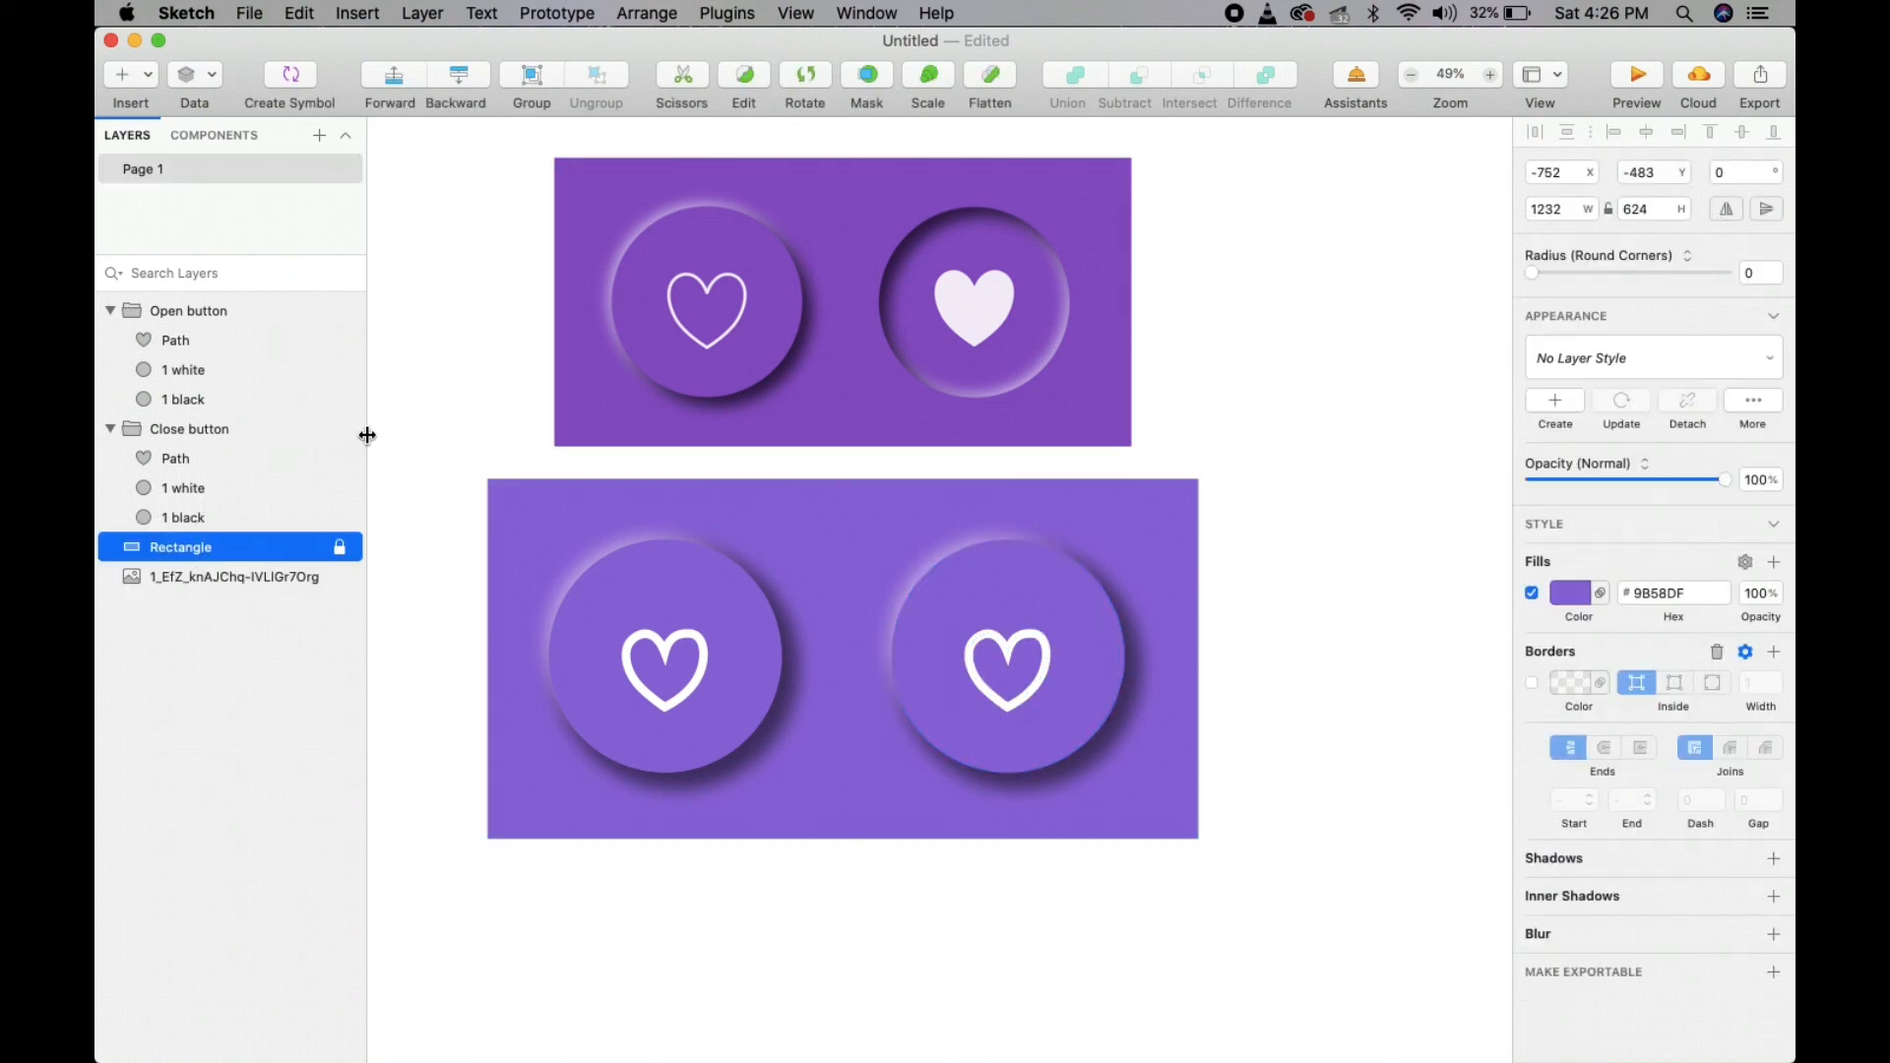
- Turn off and delete the drop shadow of the "1 black" circle in the "Close button" group
left_click(180, 431)
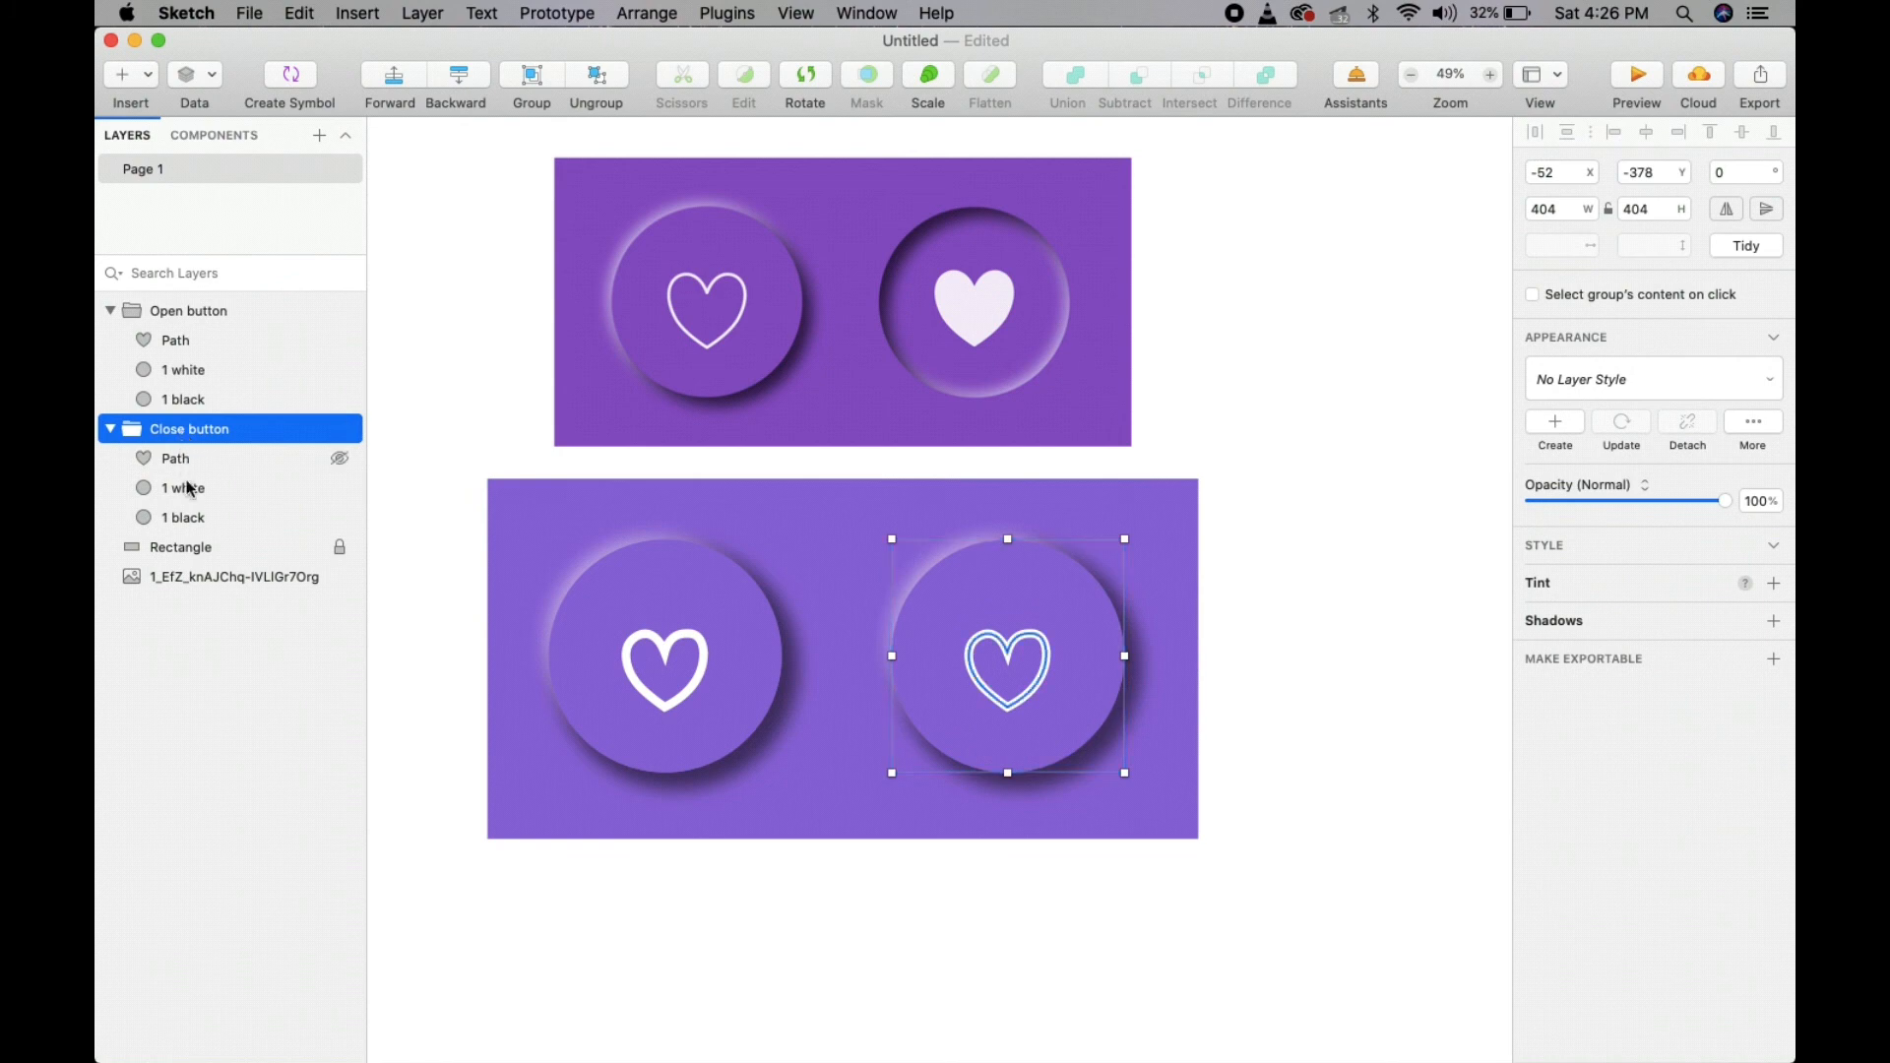
left_click(187, 519)
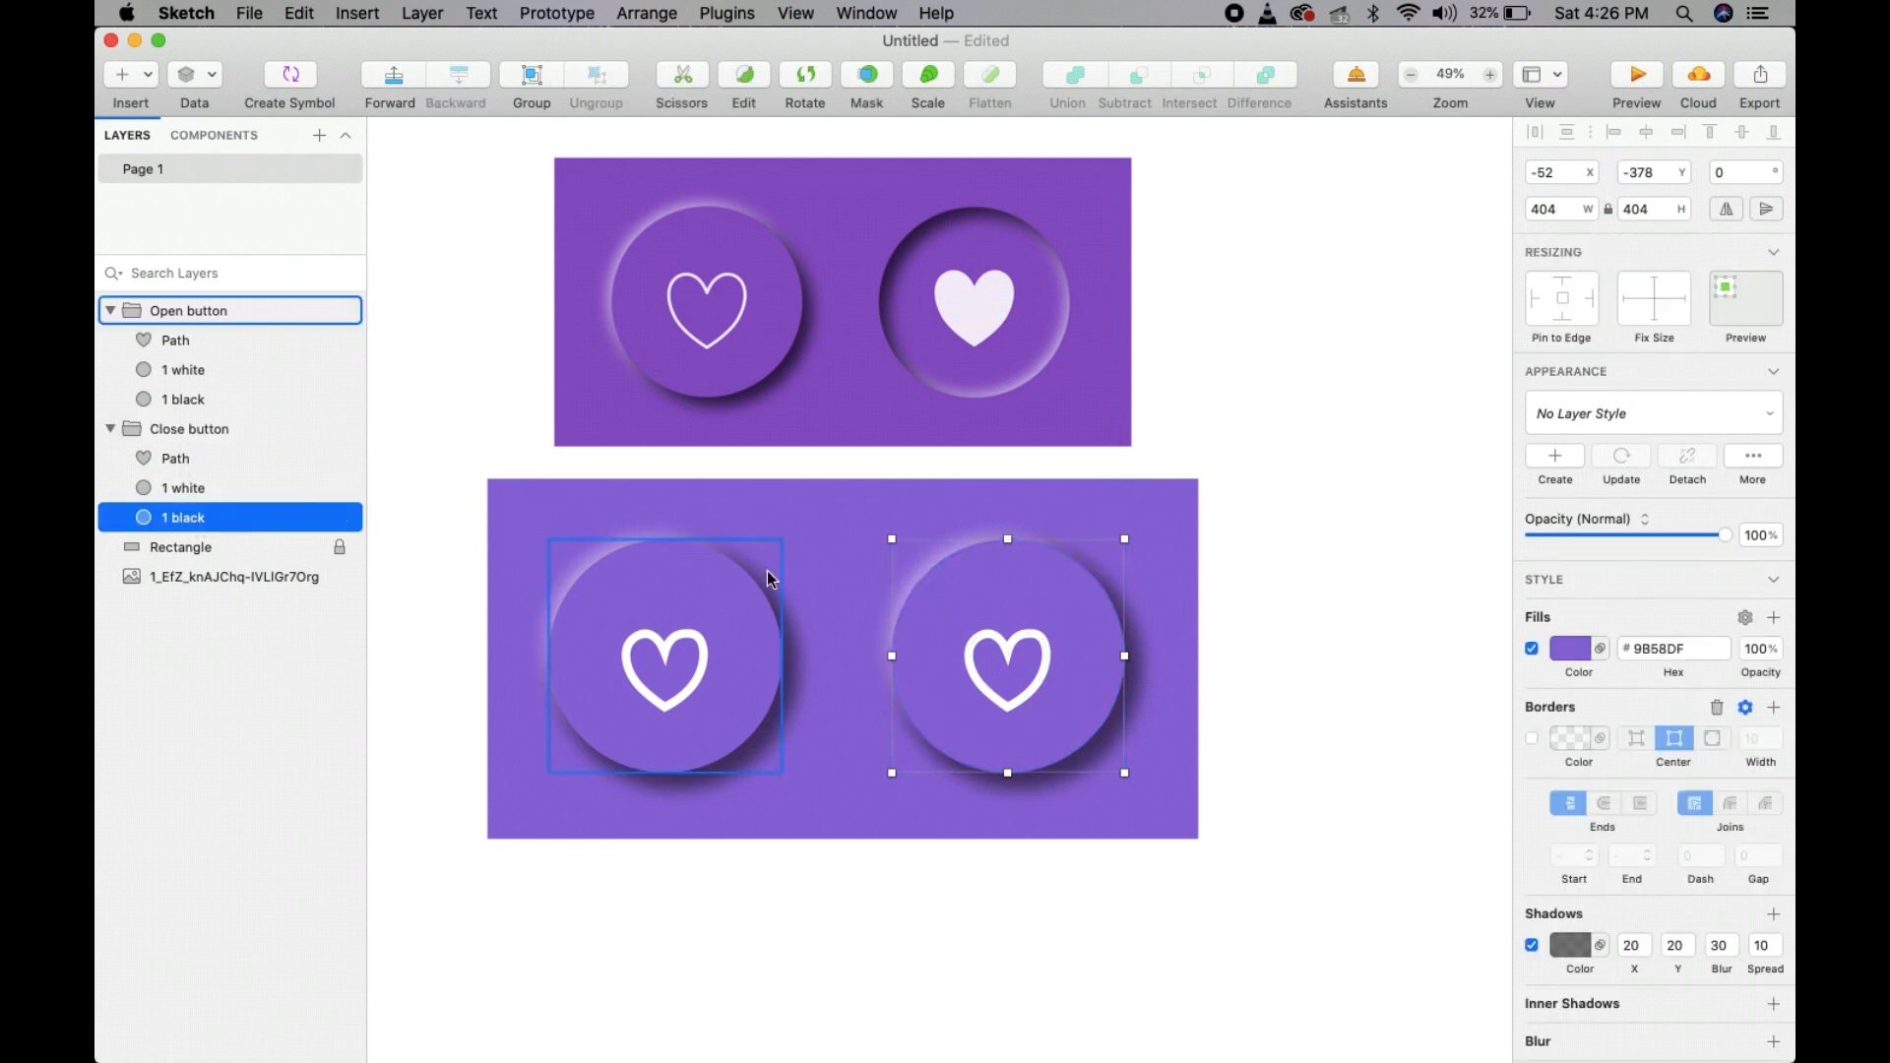
scroll(1443, 700, "down", 1)
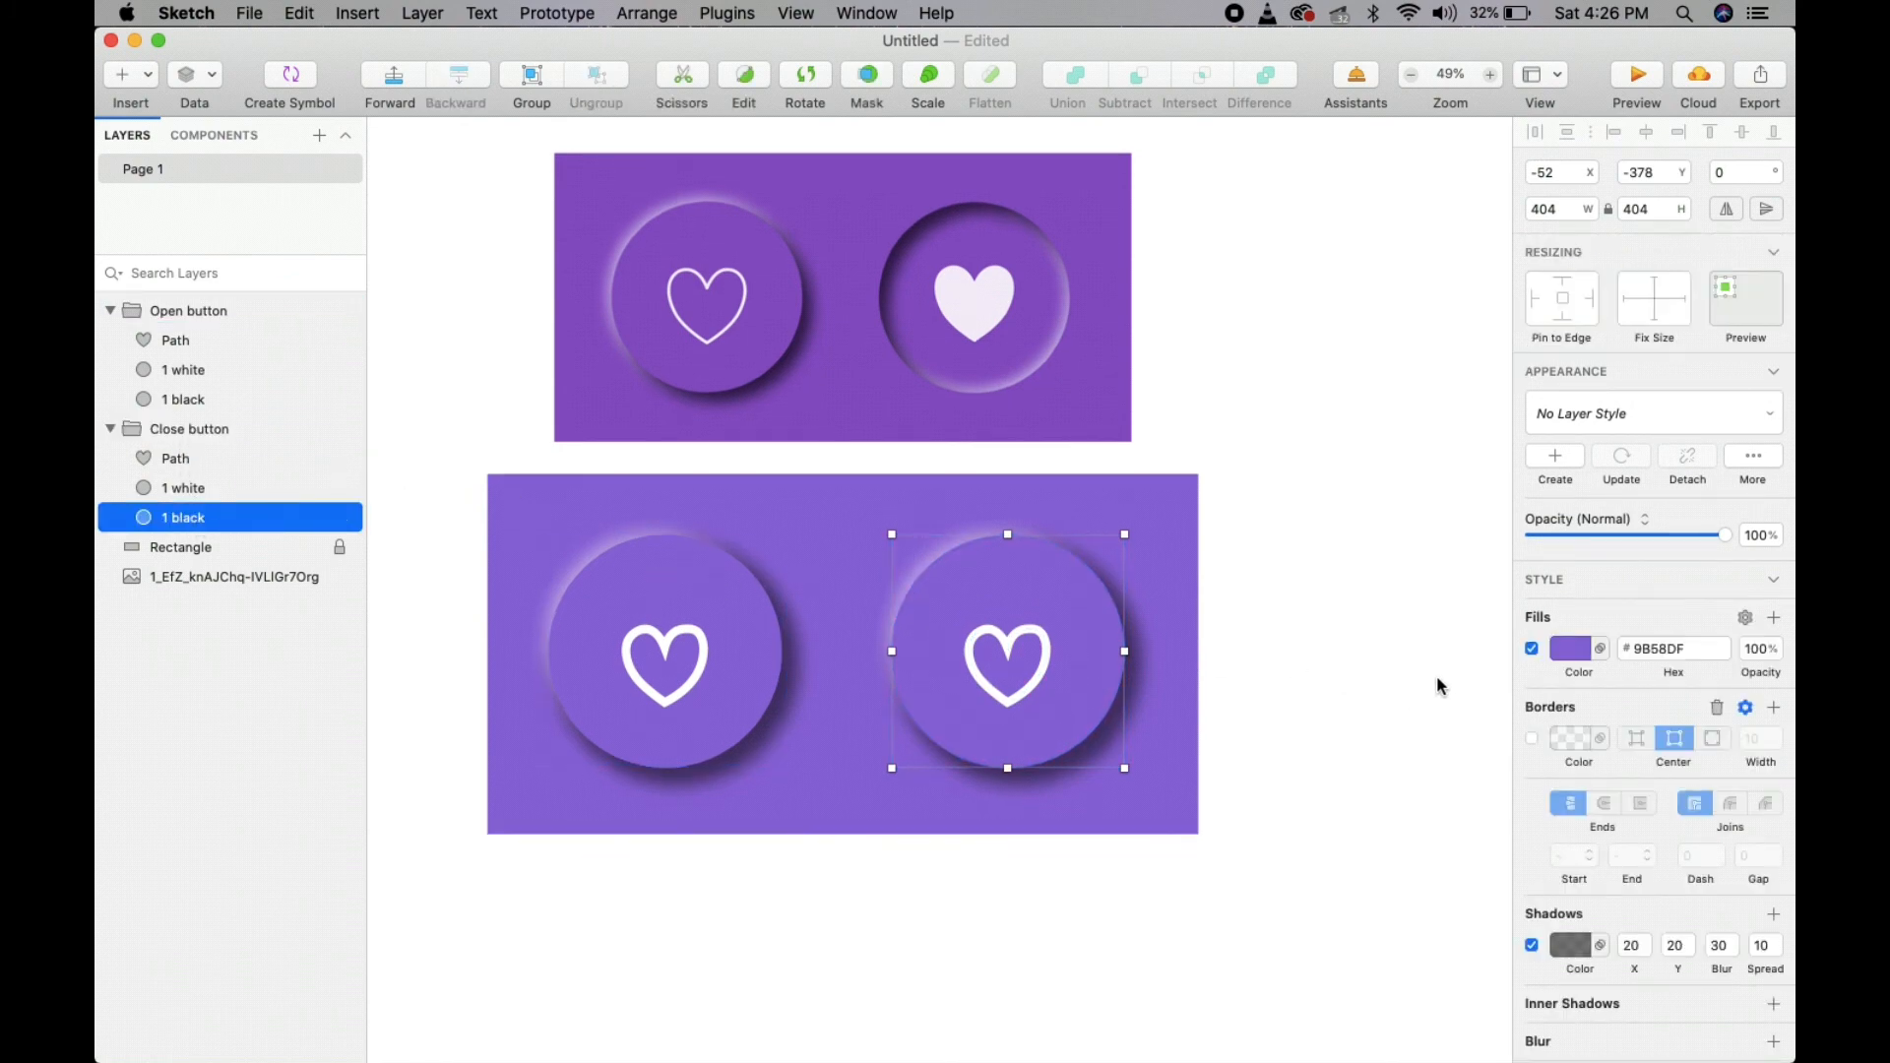
scroll(1564, 867, "down", 1)
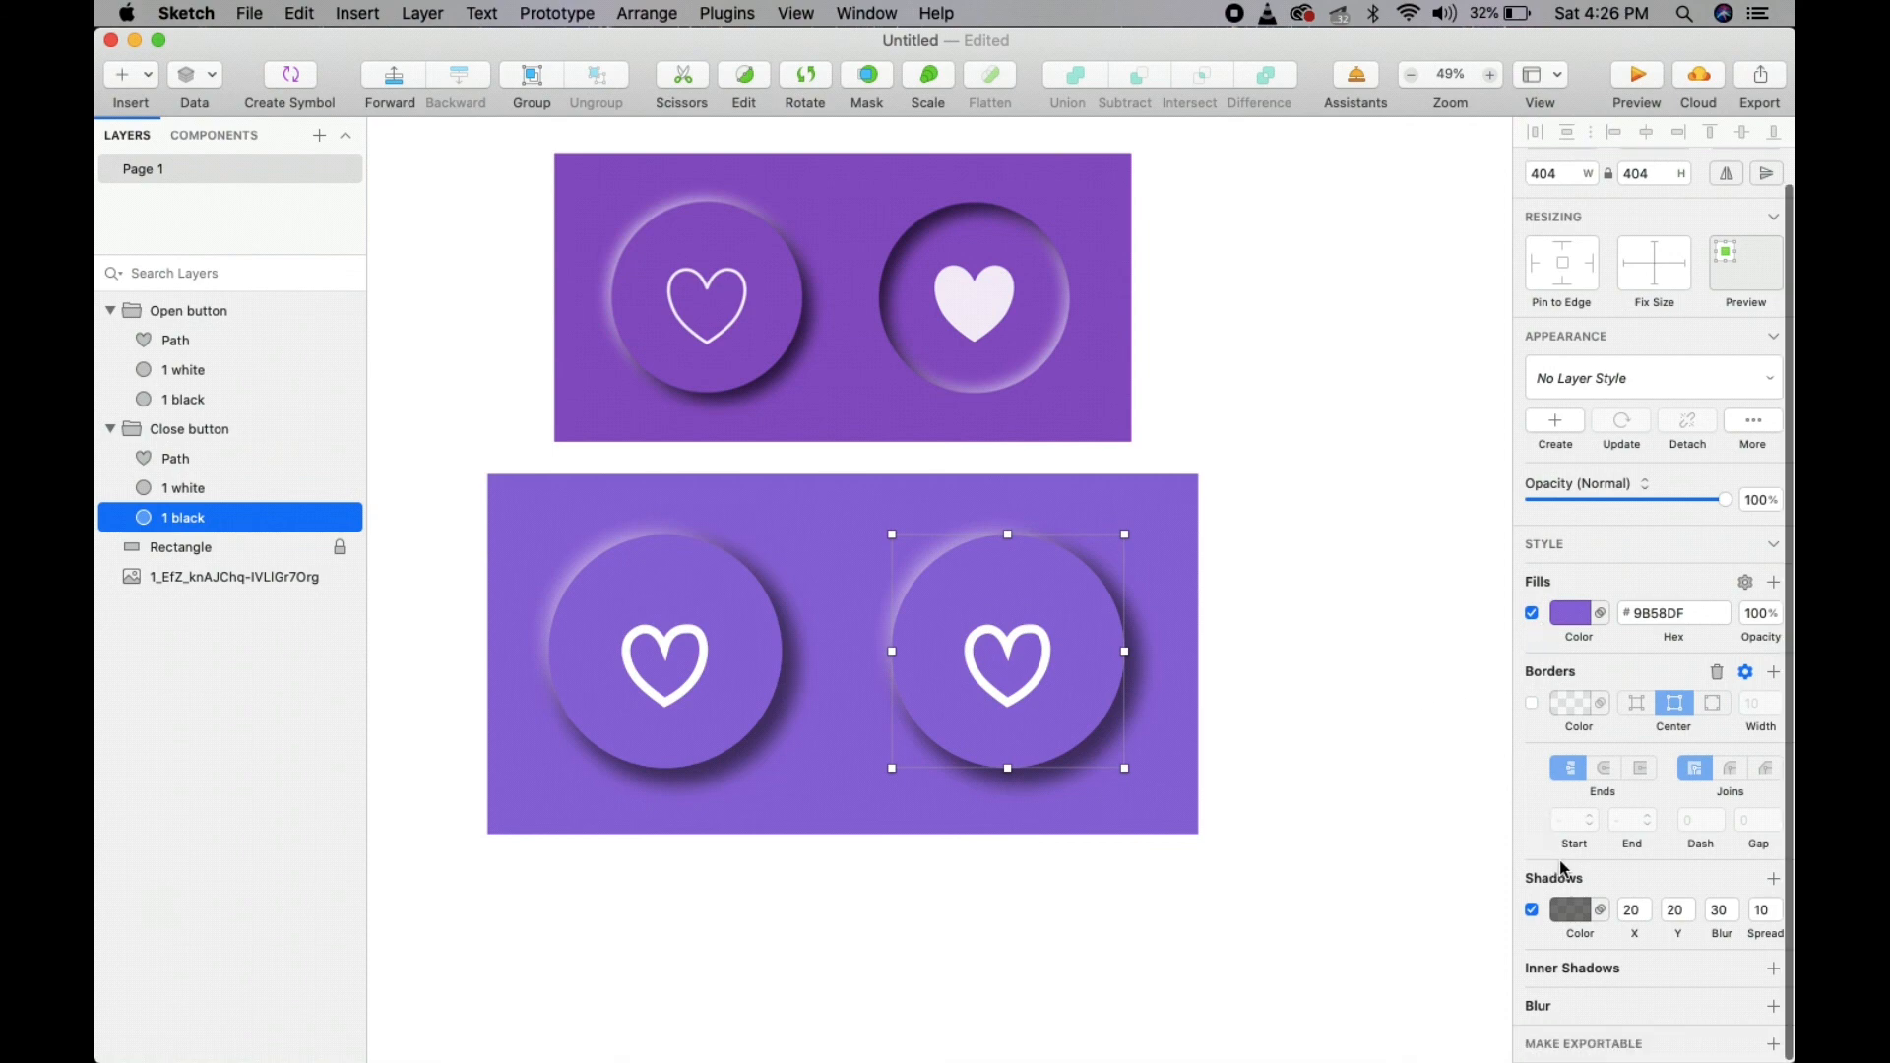
left_click(1532, 910)
left_click(1744, 876)
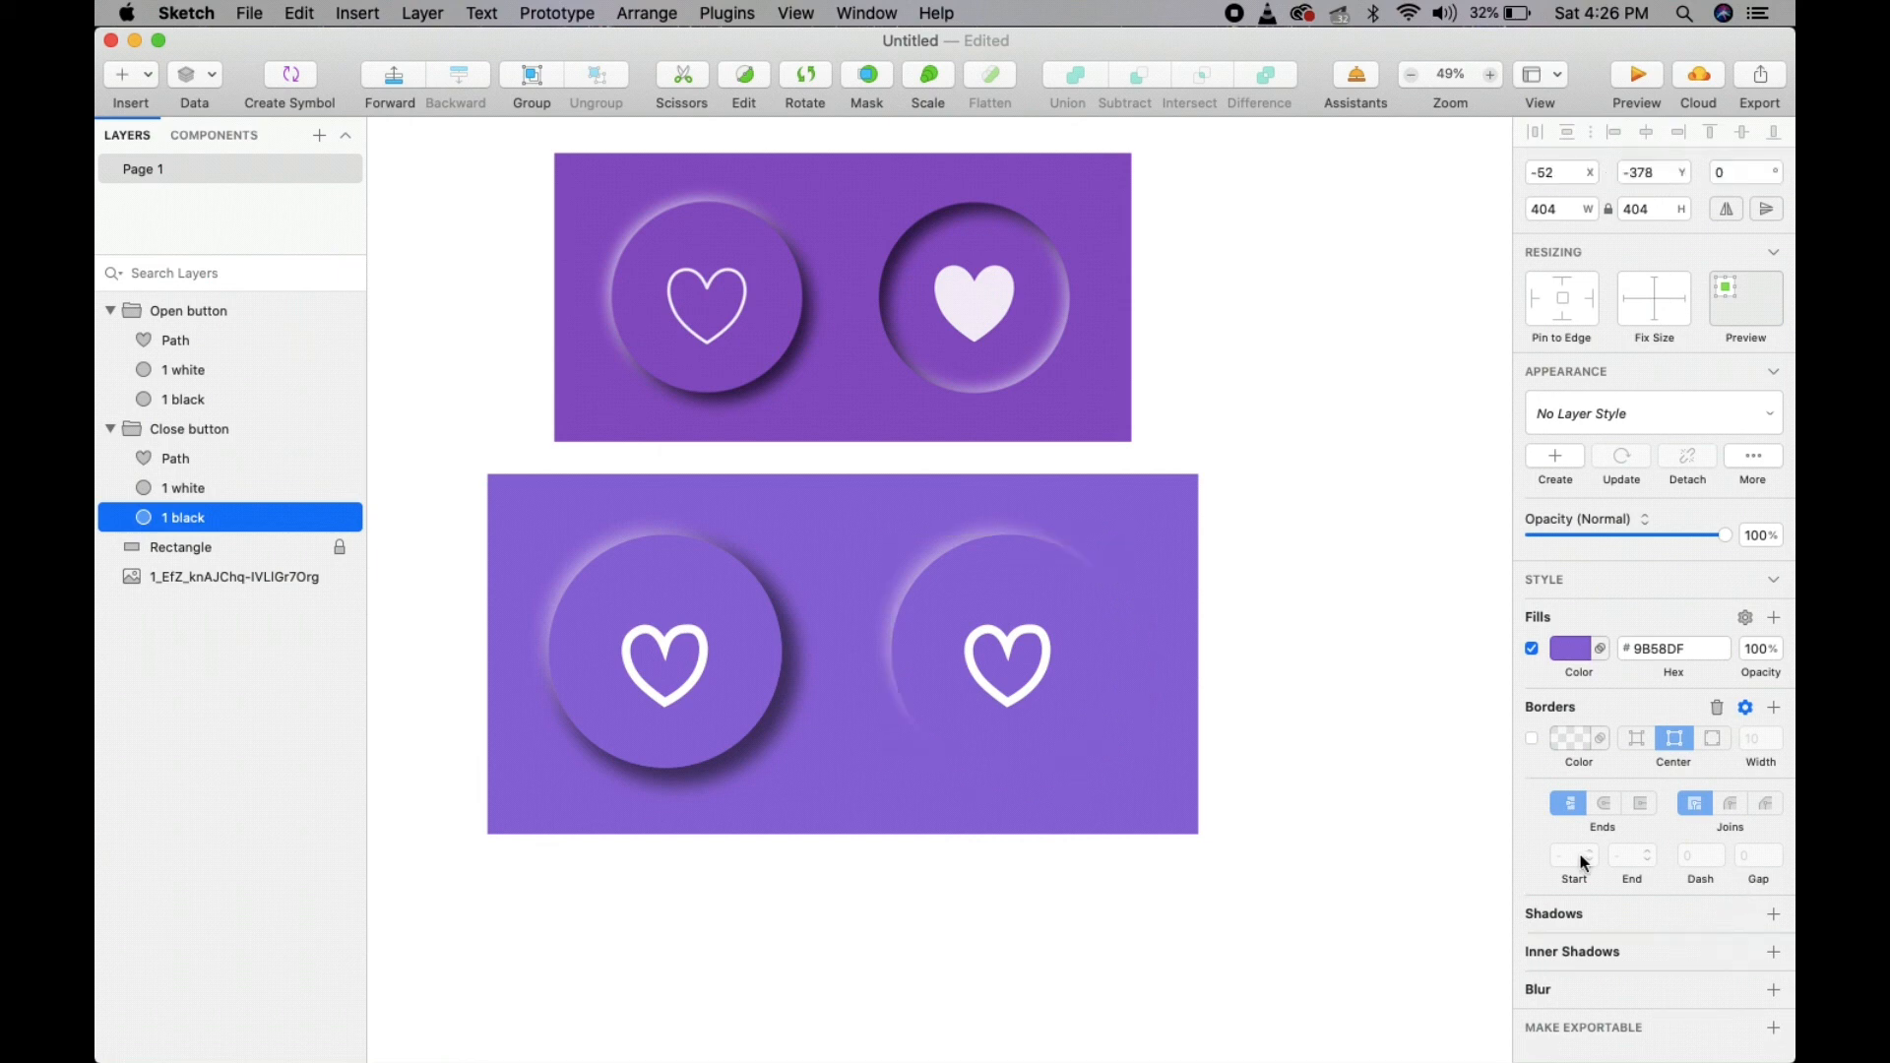
- Add an inner shadow to the "1 black" circle with X and Y offsets of -20
left_click(1774, 955)
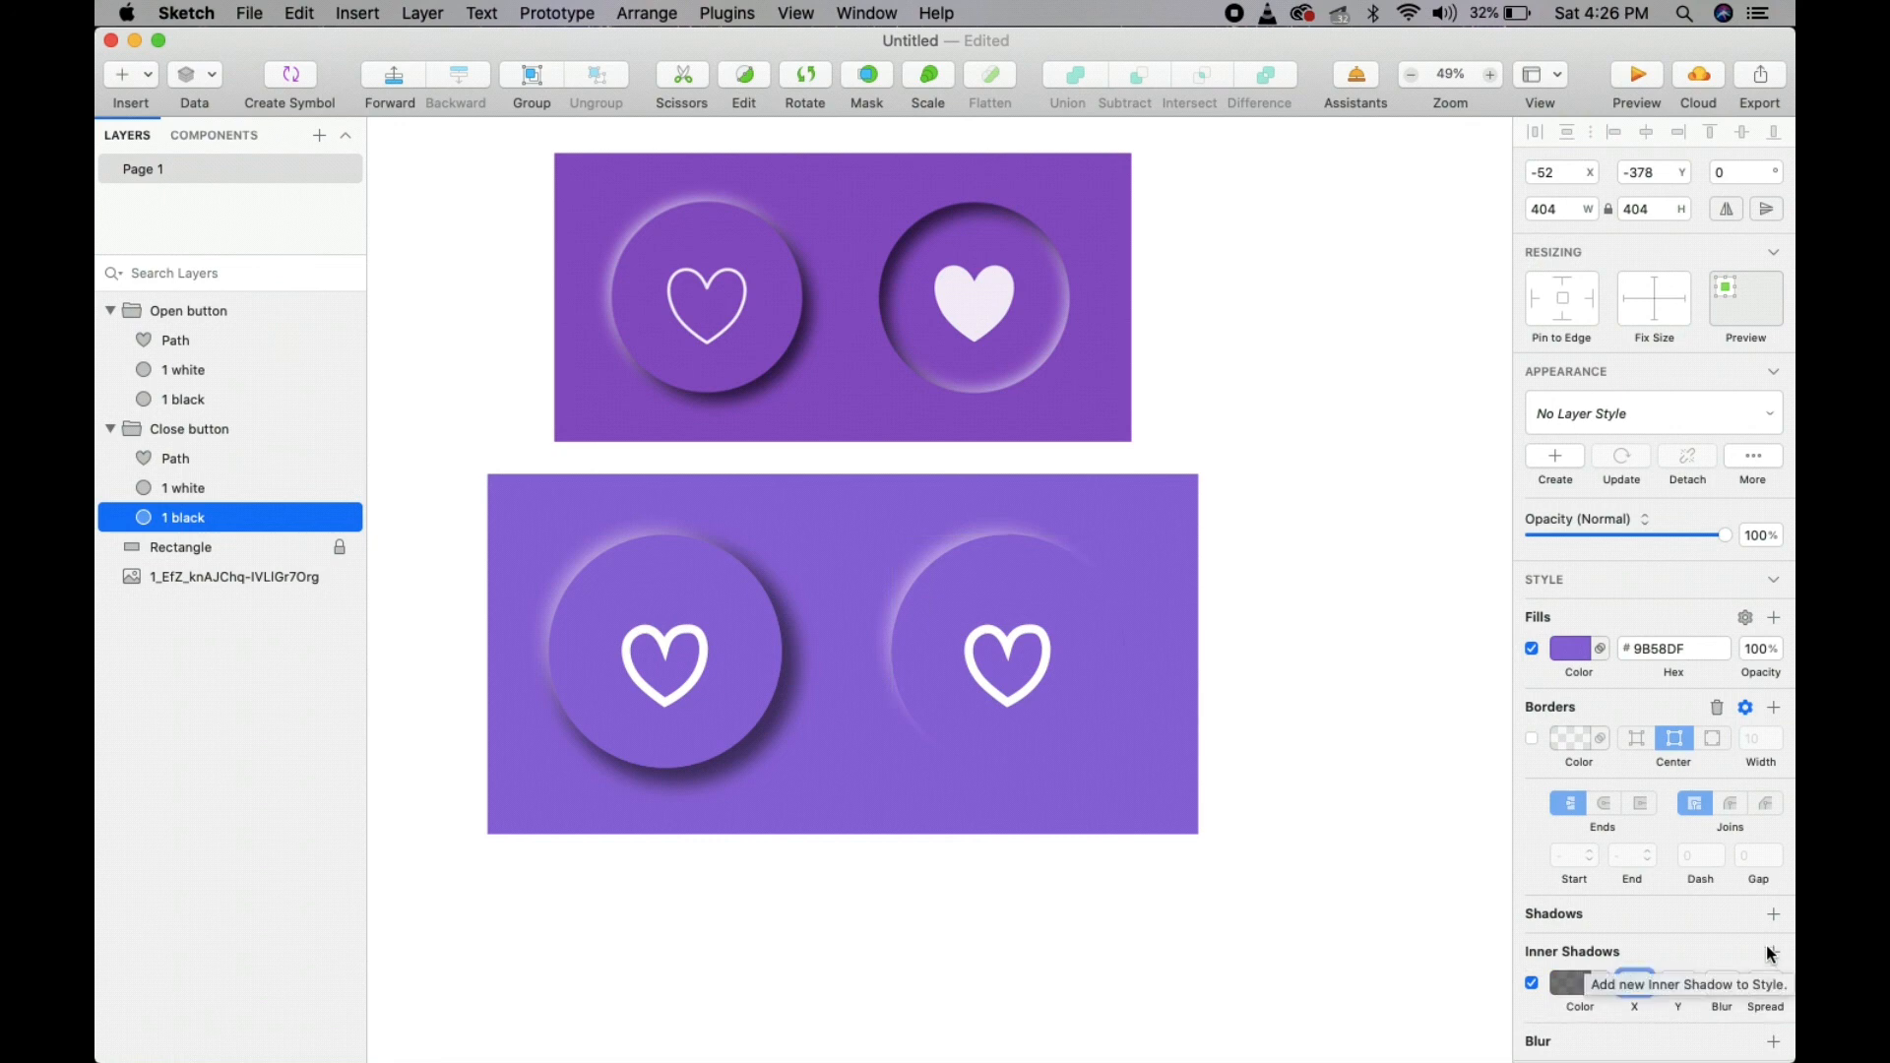
scroll(1674, 965, "down", 2)
left_click(1574, 950)
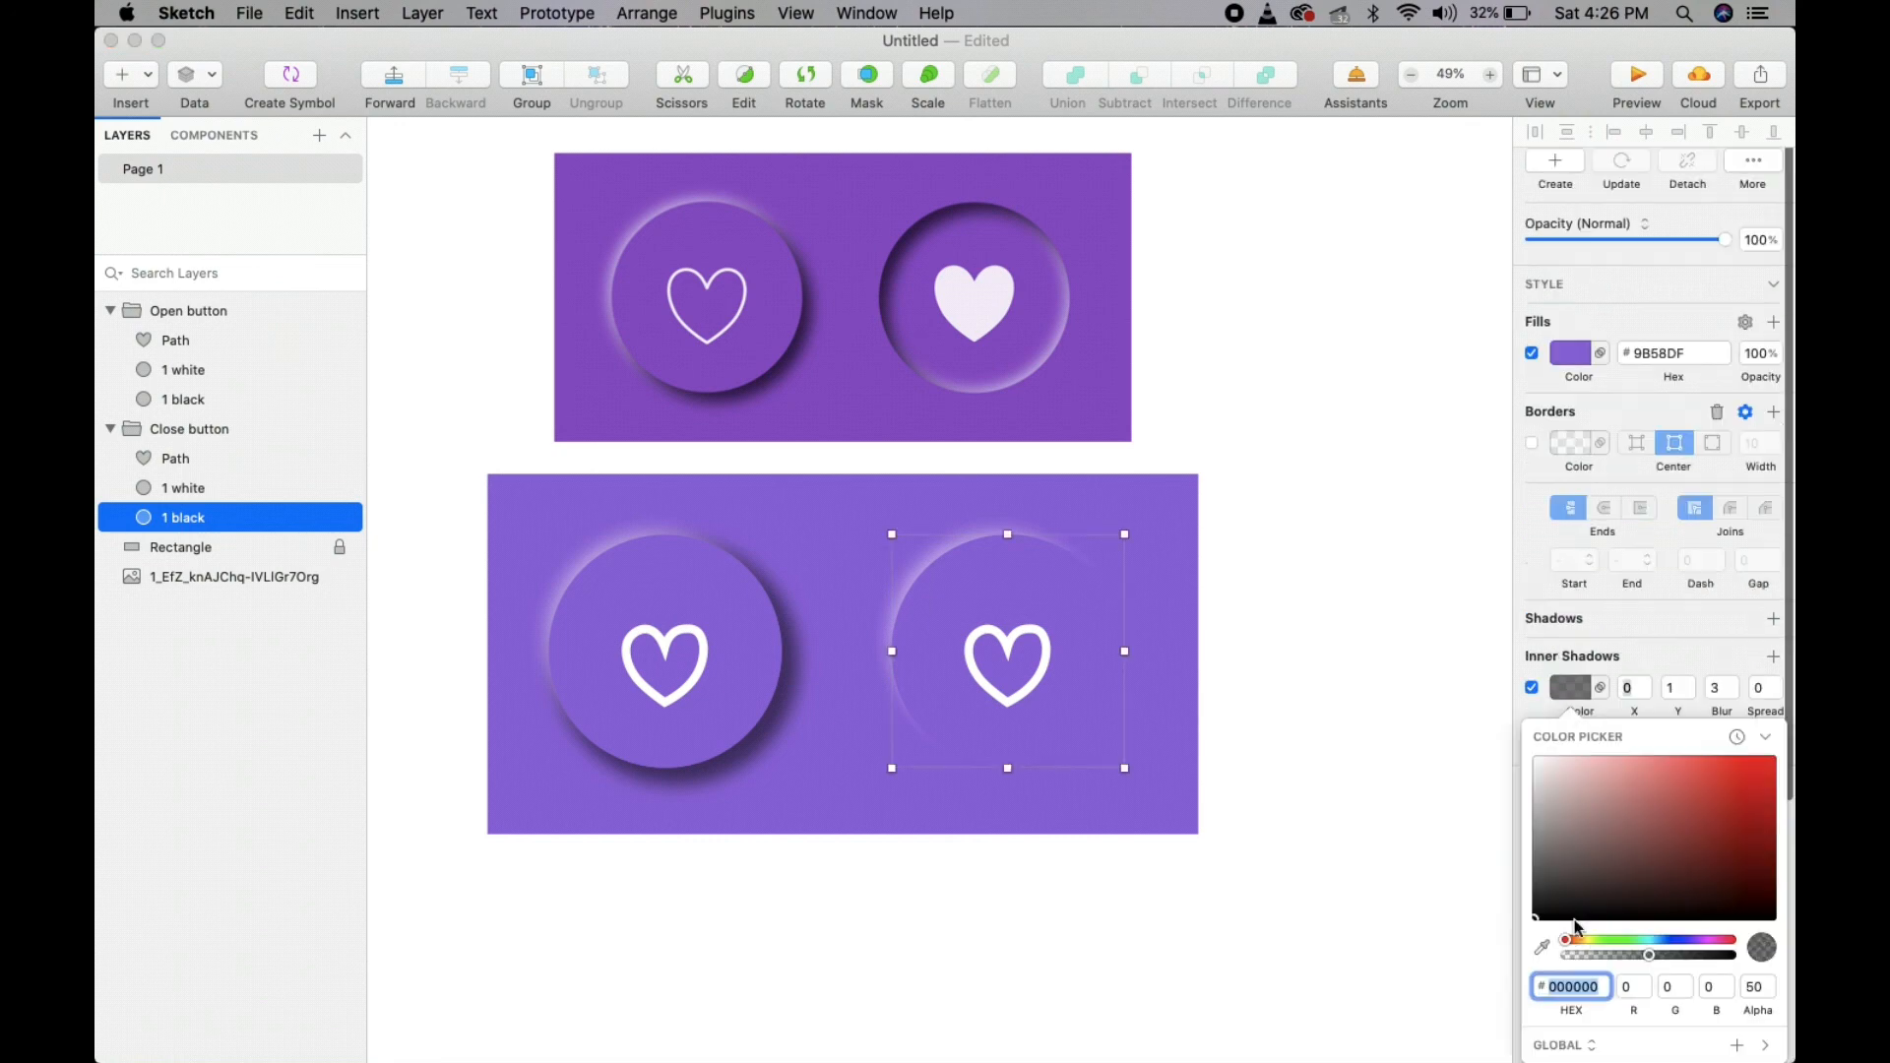
left_click(1410, 937)
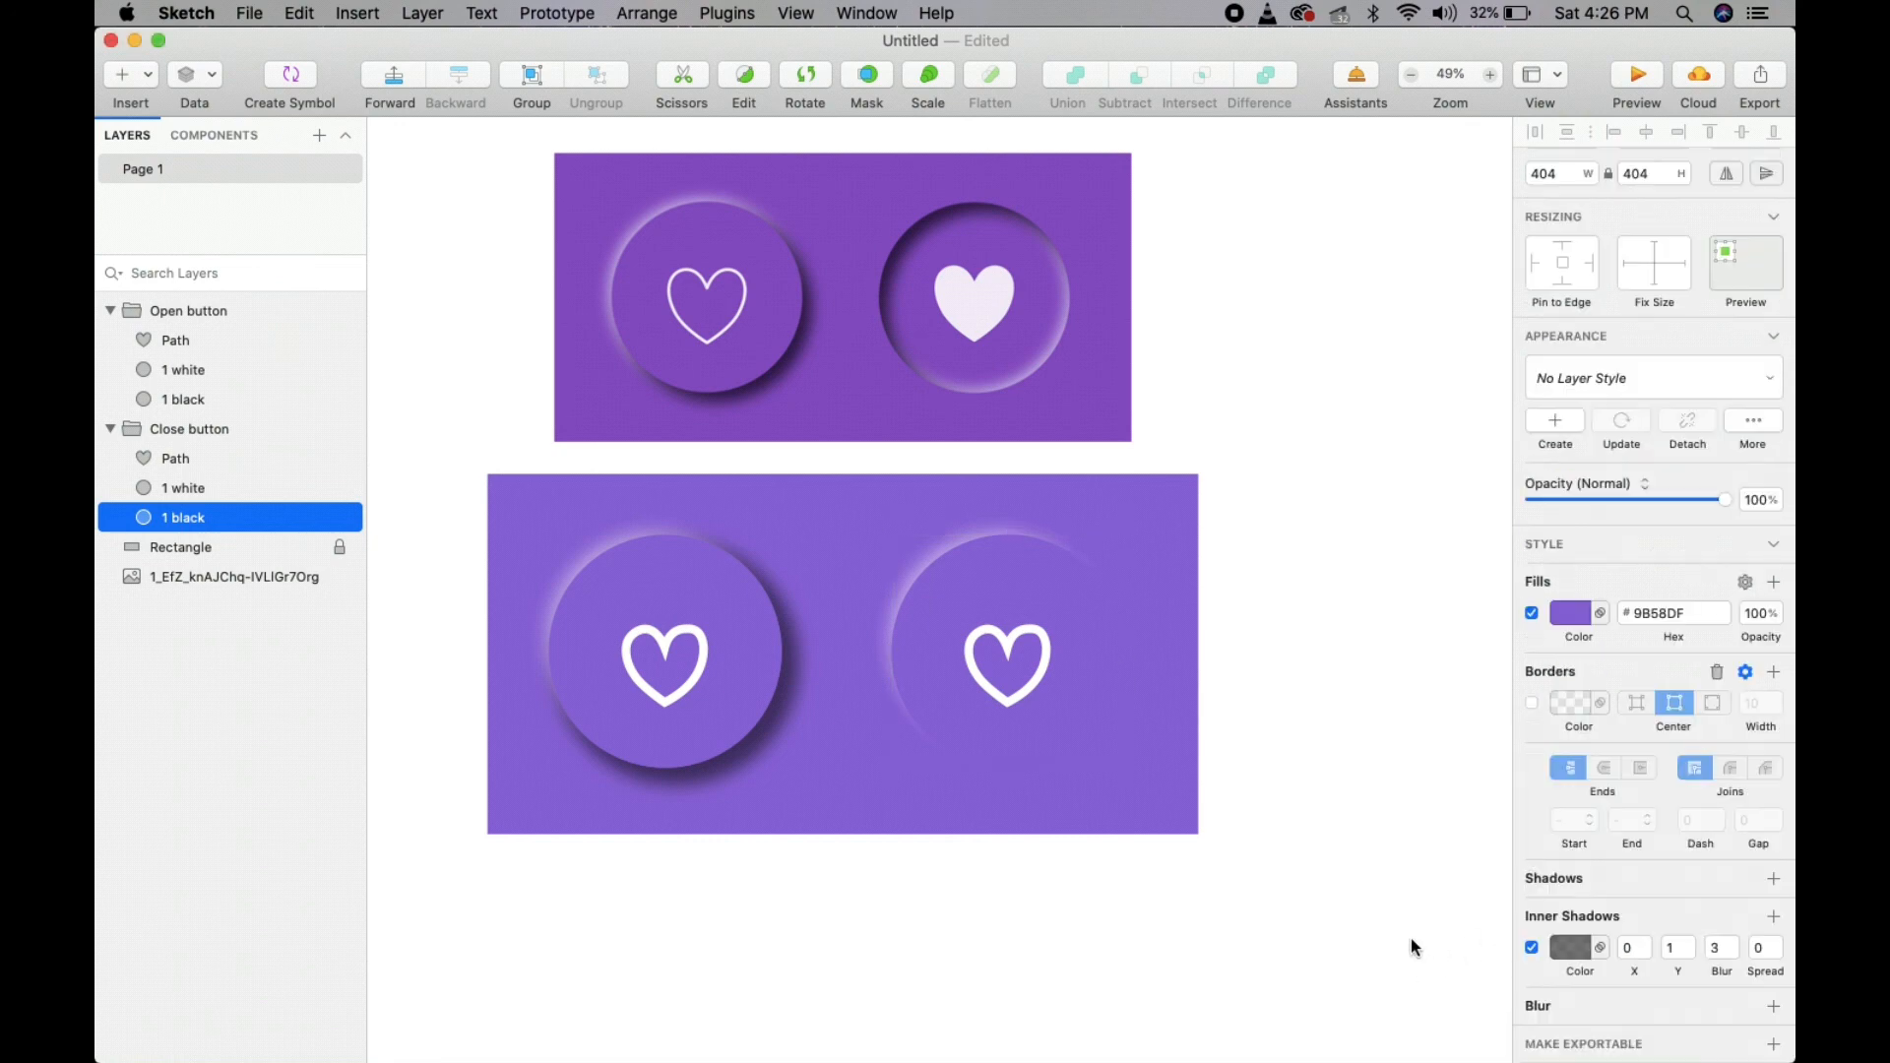
left_click(1636, 950)
left_click(1677, 949)
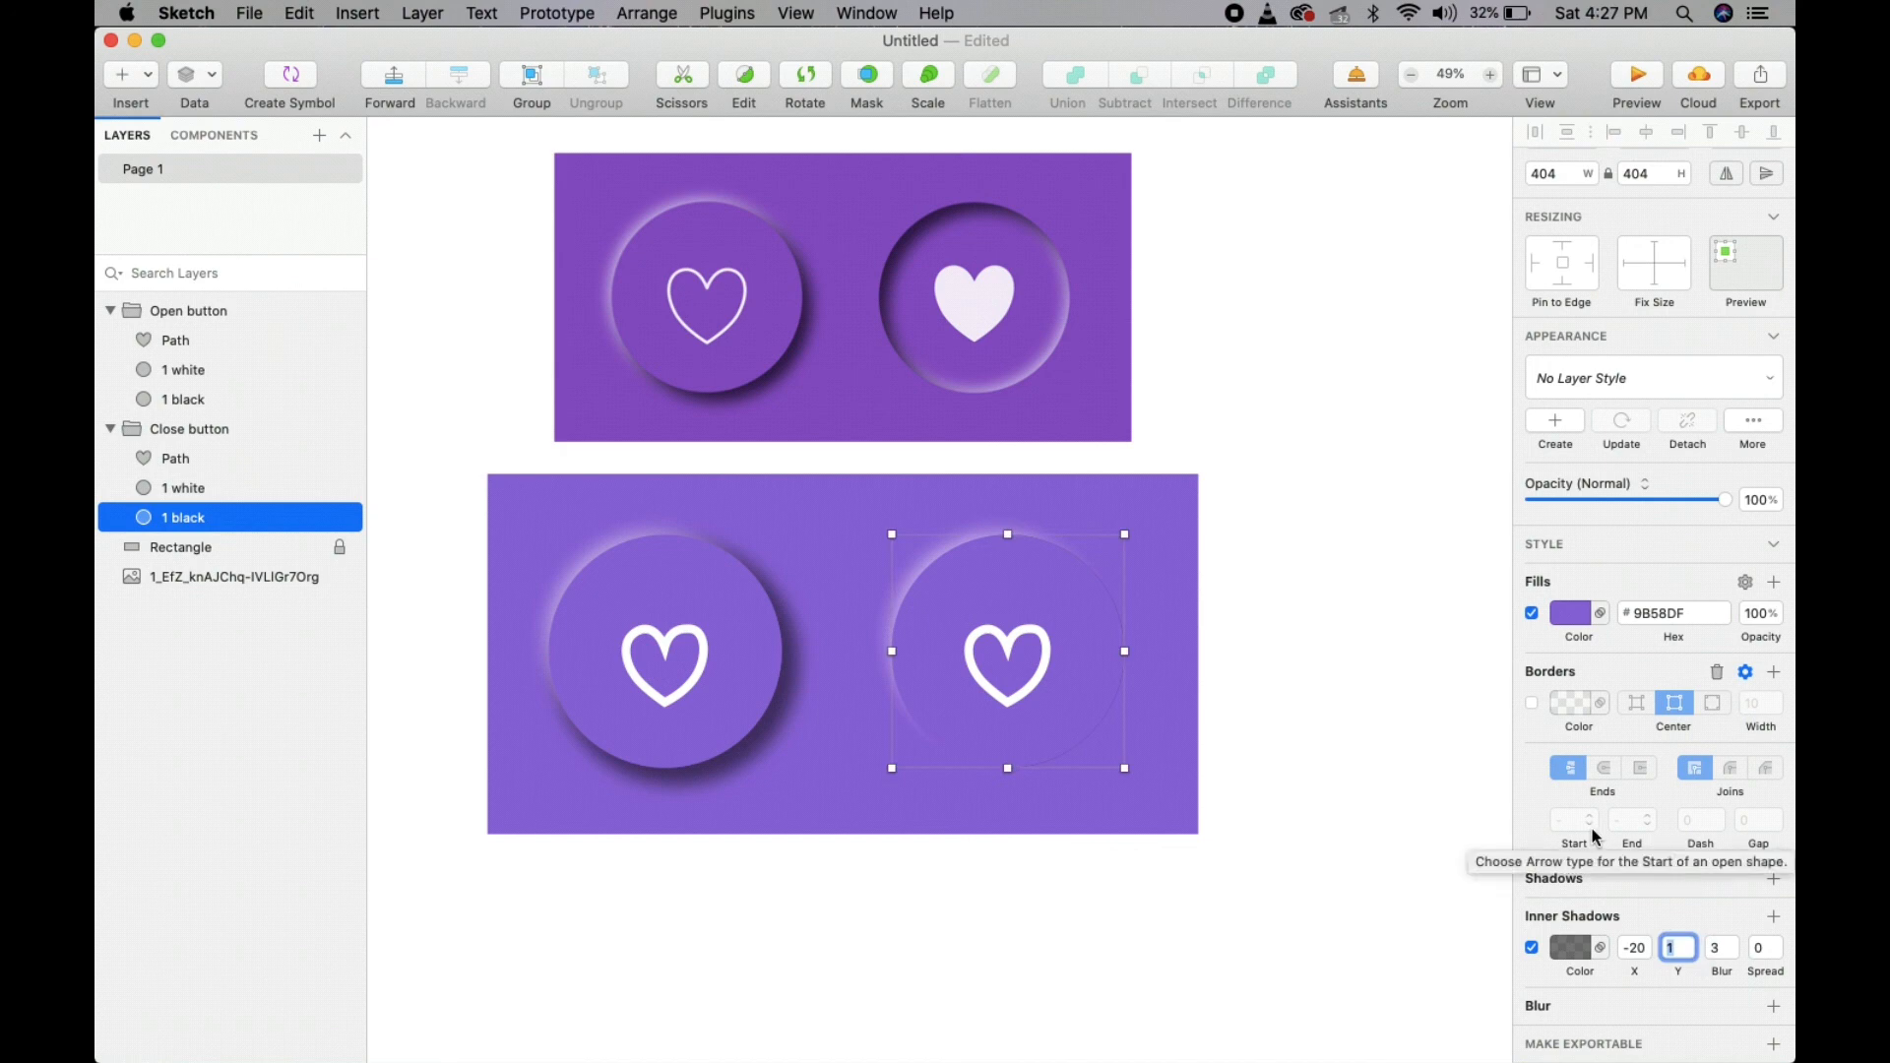
type("-20")
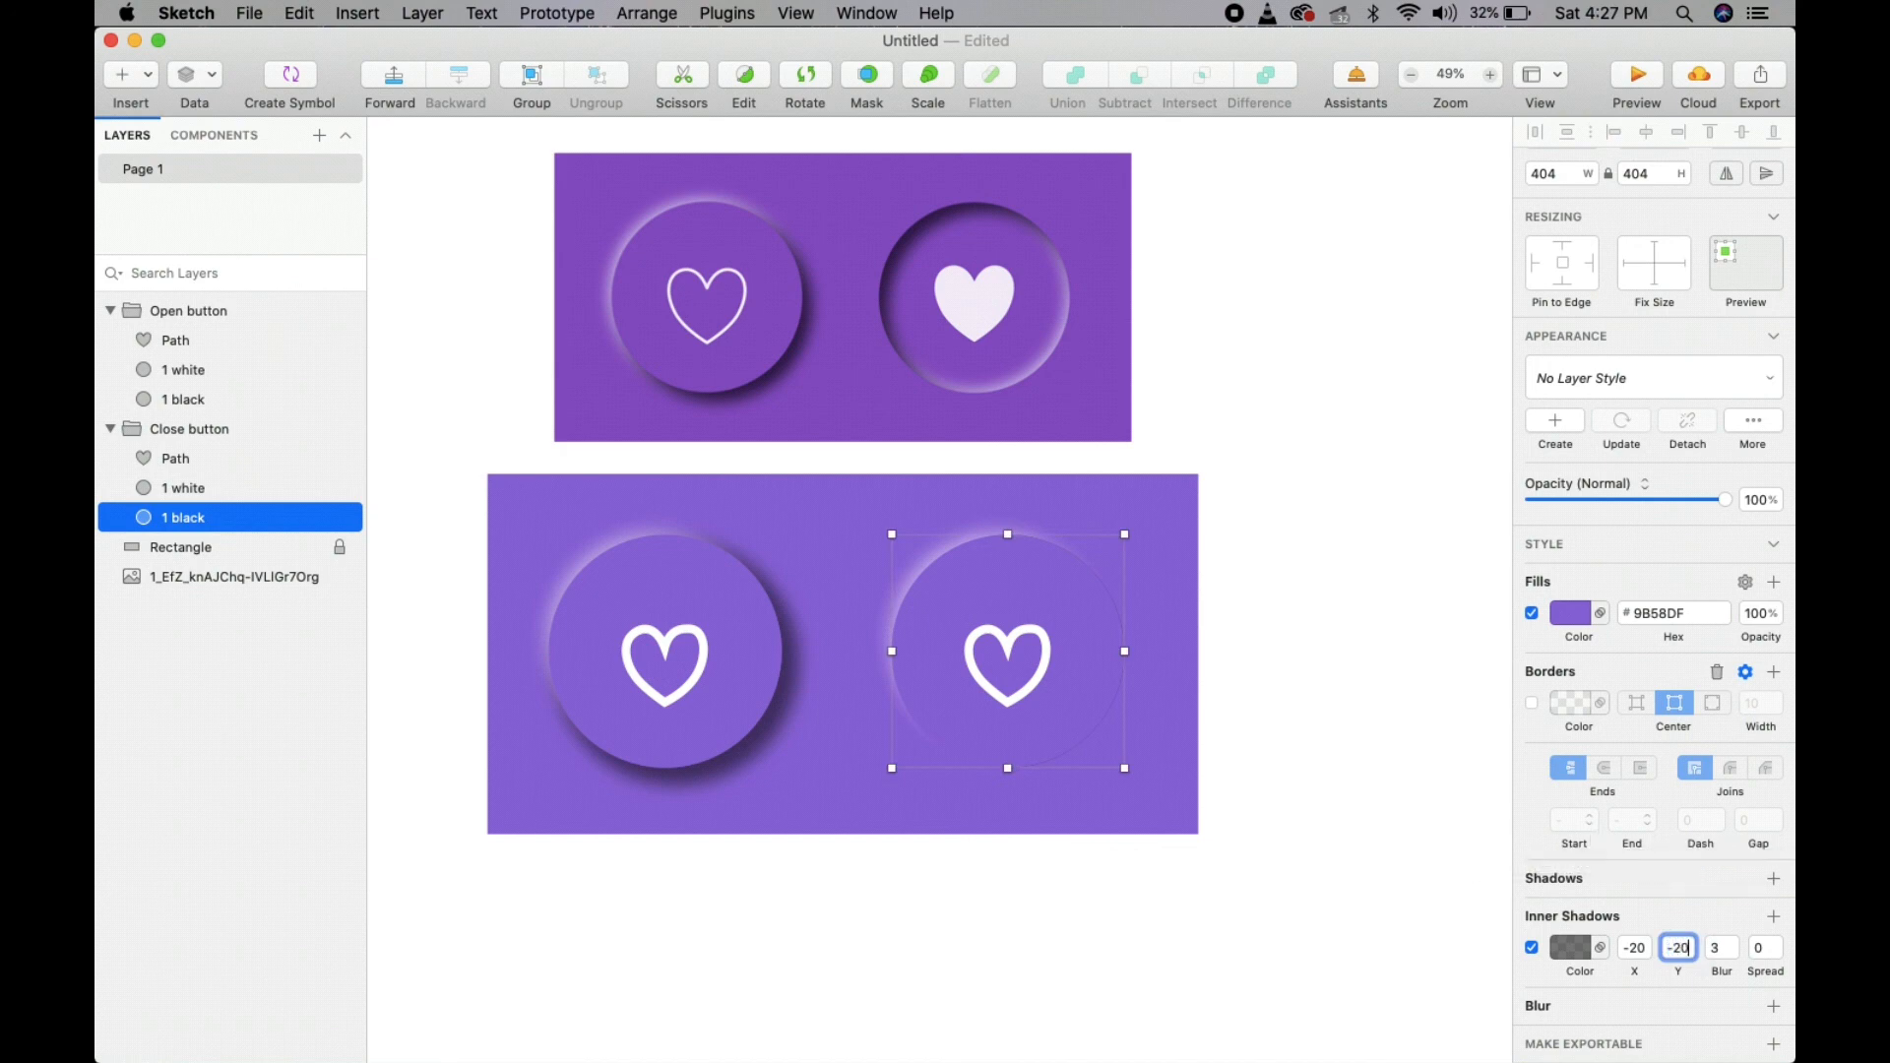
key("Return")
- Make the inner shadow FFFFFF at 100 alpha with a blur of 29, and disable the "1 black" circle's fill
left_click(1580, 955)
left_click_drag(1585, 901, 1315, 490)
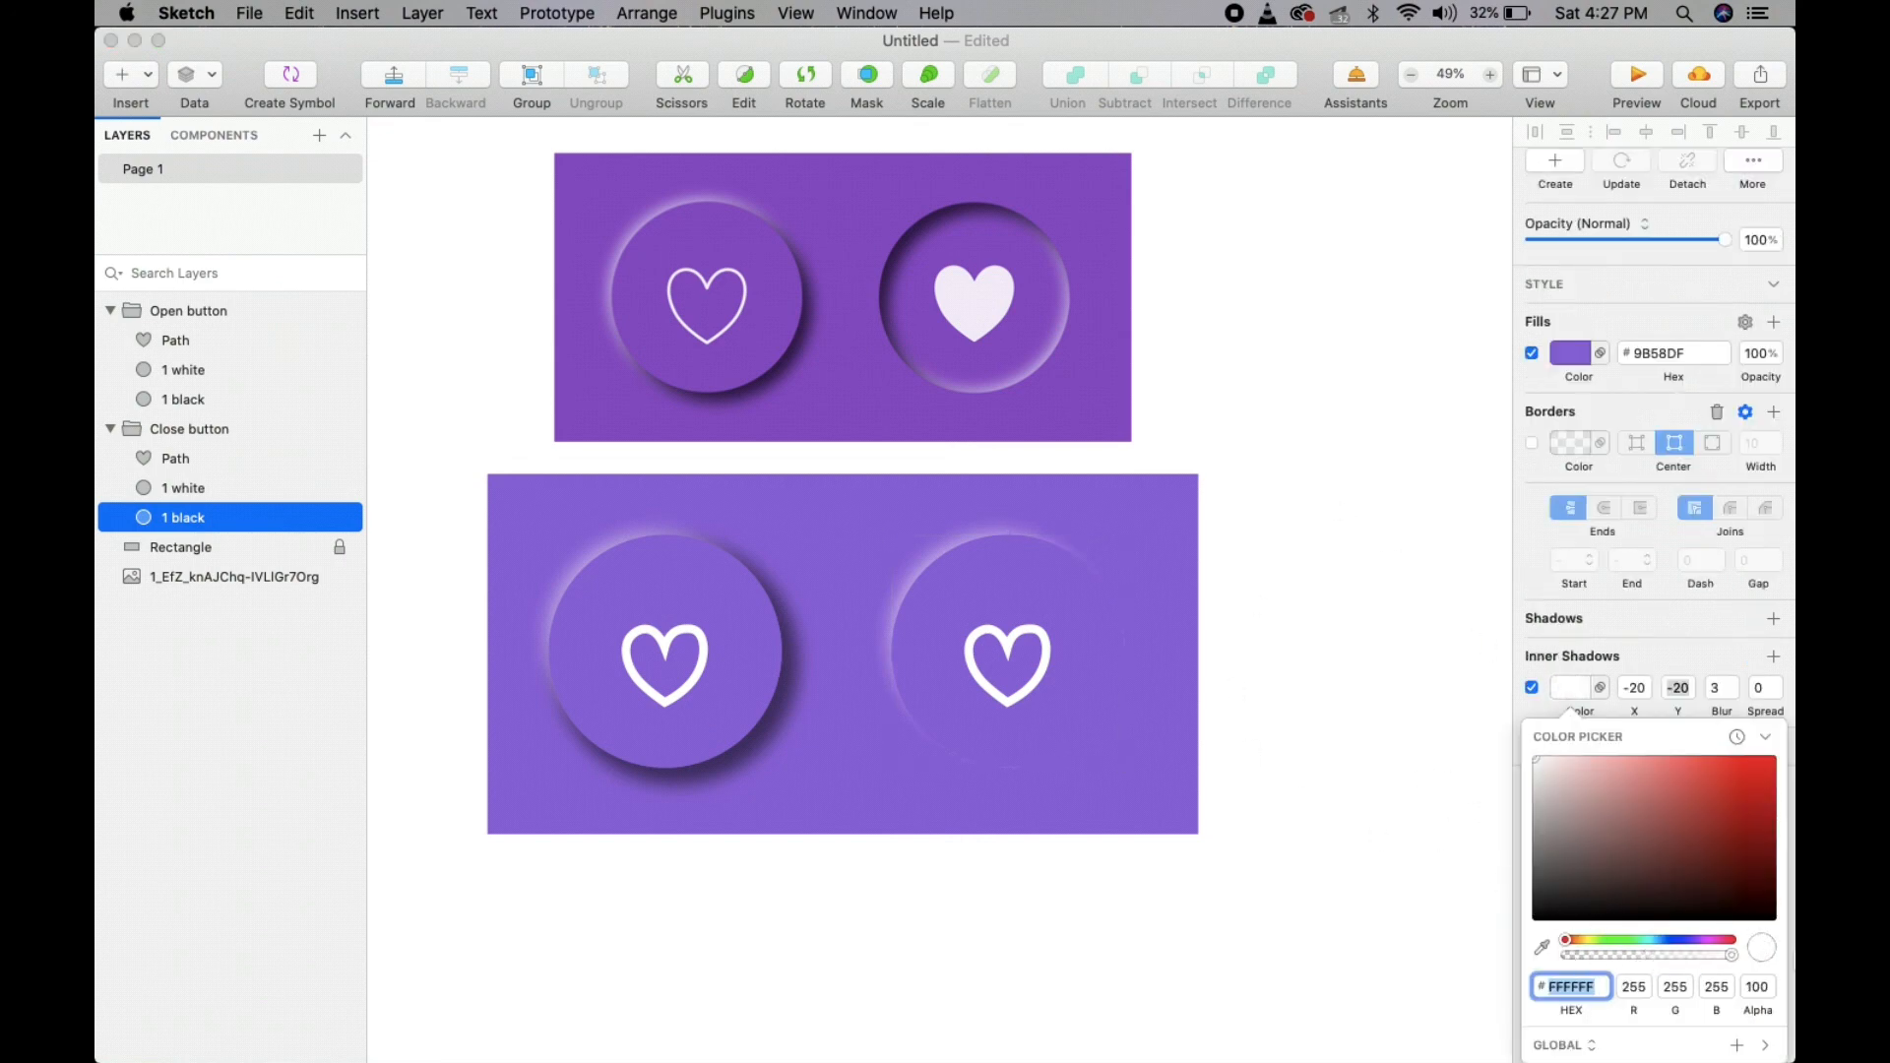
left_click(1405, 767)
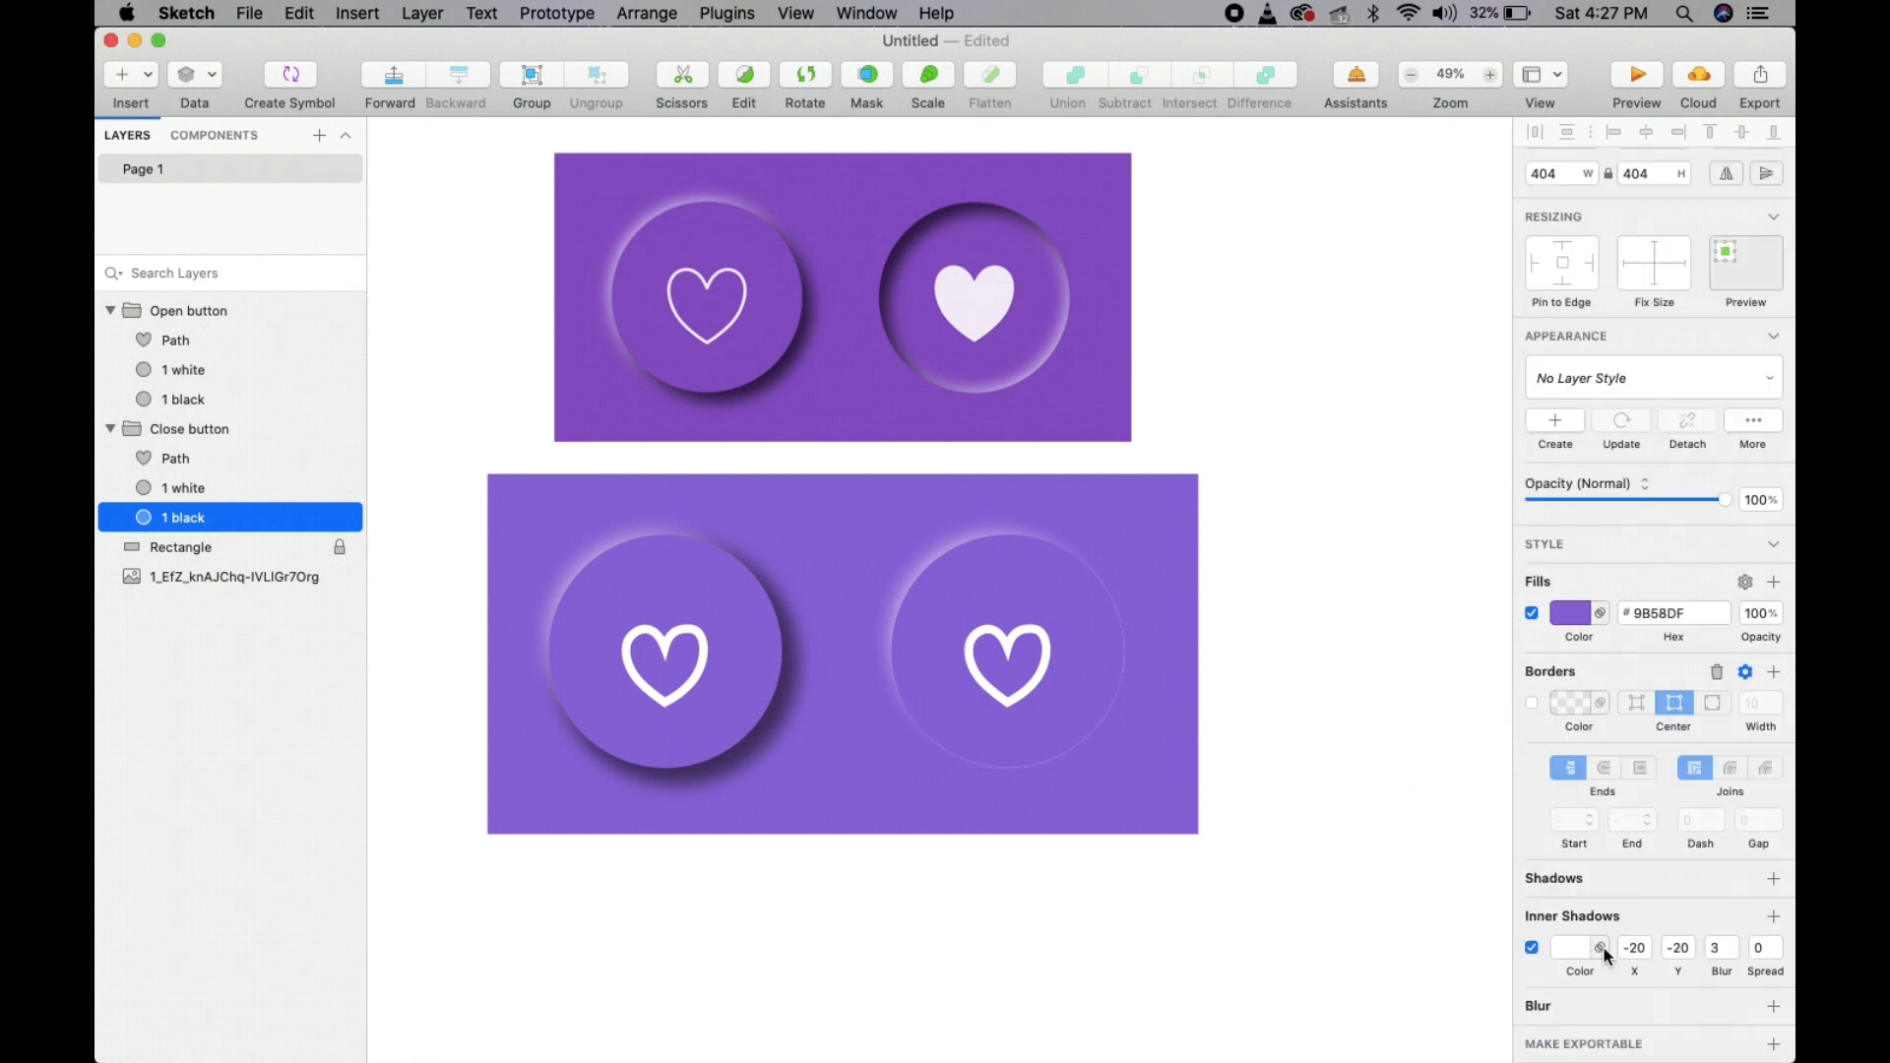
left_click_drag(1718, 973, 1737, 972)
left_click(1532, 612)
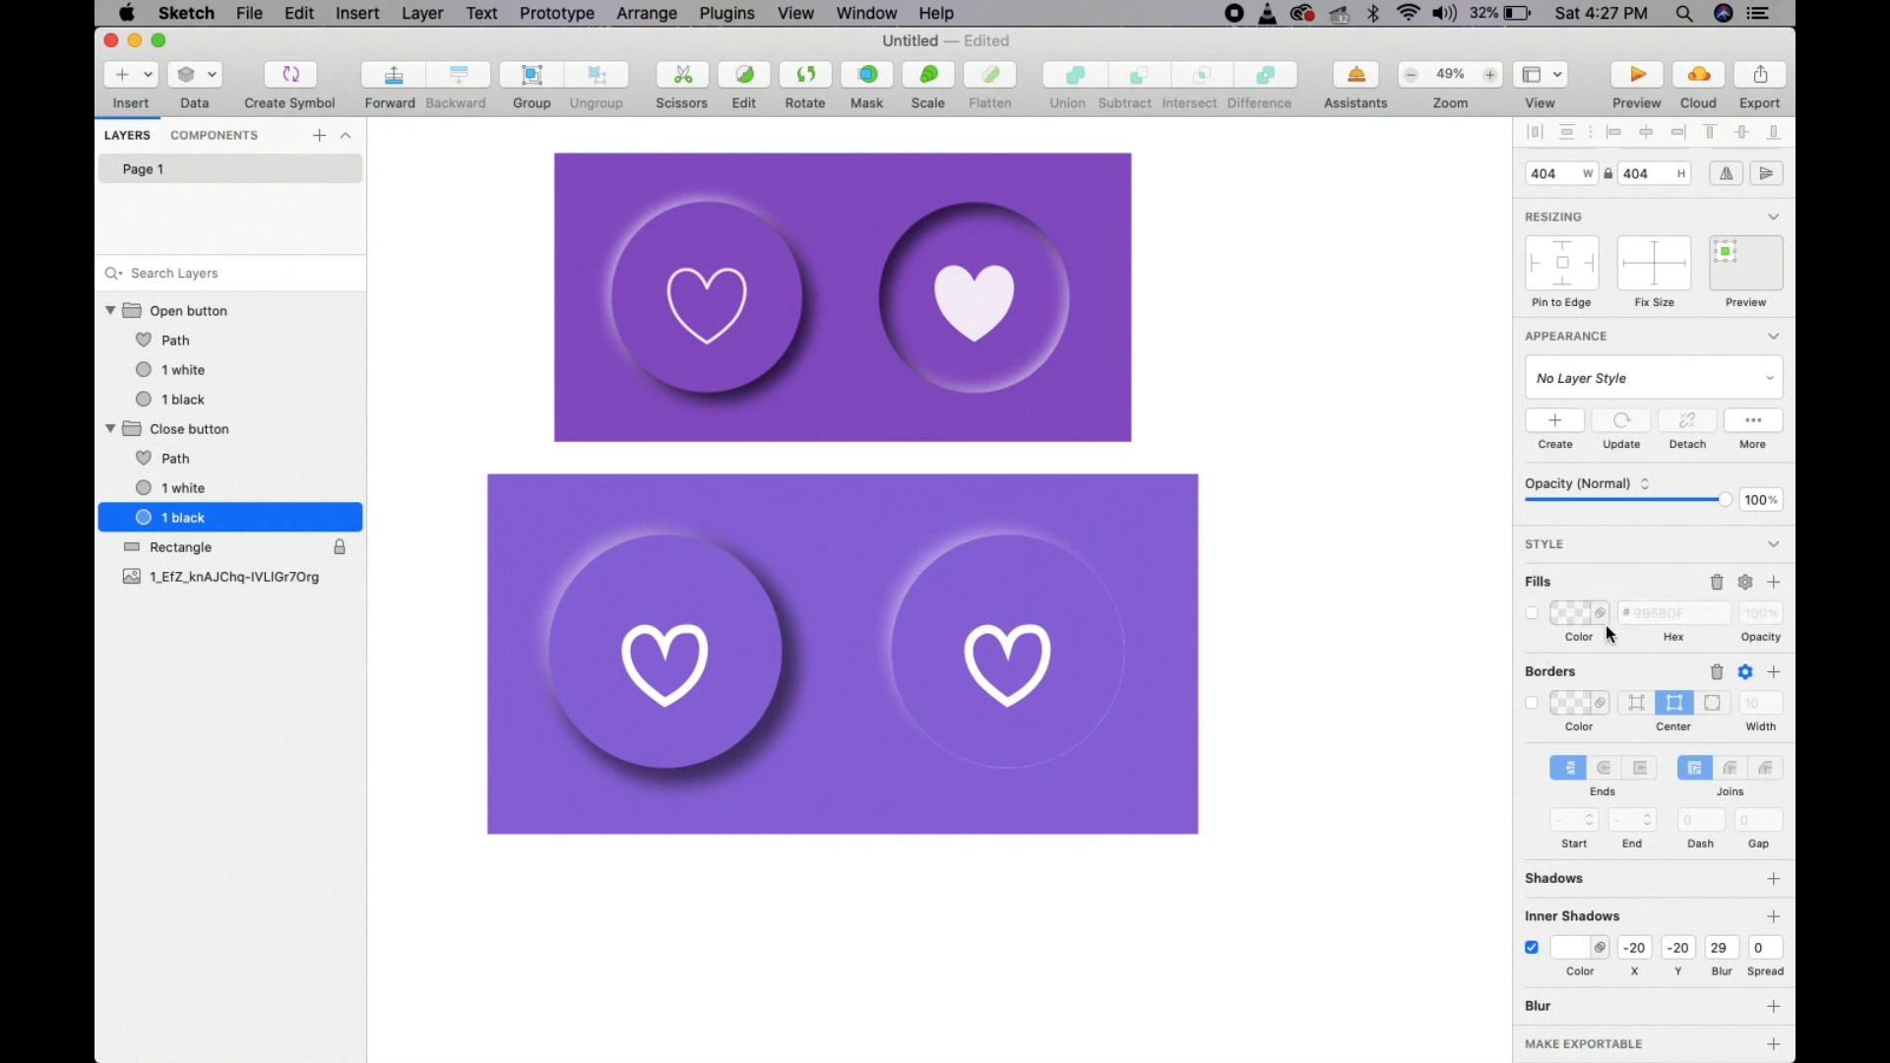
- Toggle the fill of the "1 white" circle in the "Close button" group to compare the look with and without it
left_click(194, 494)
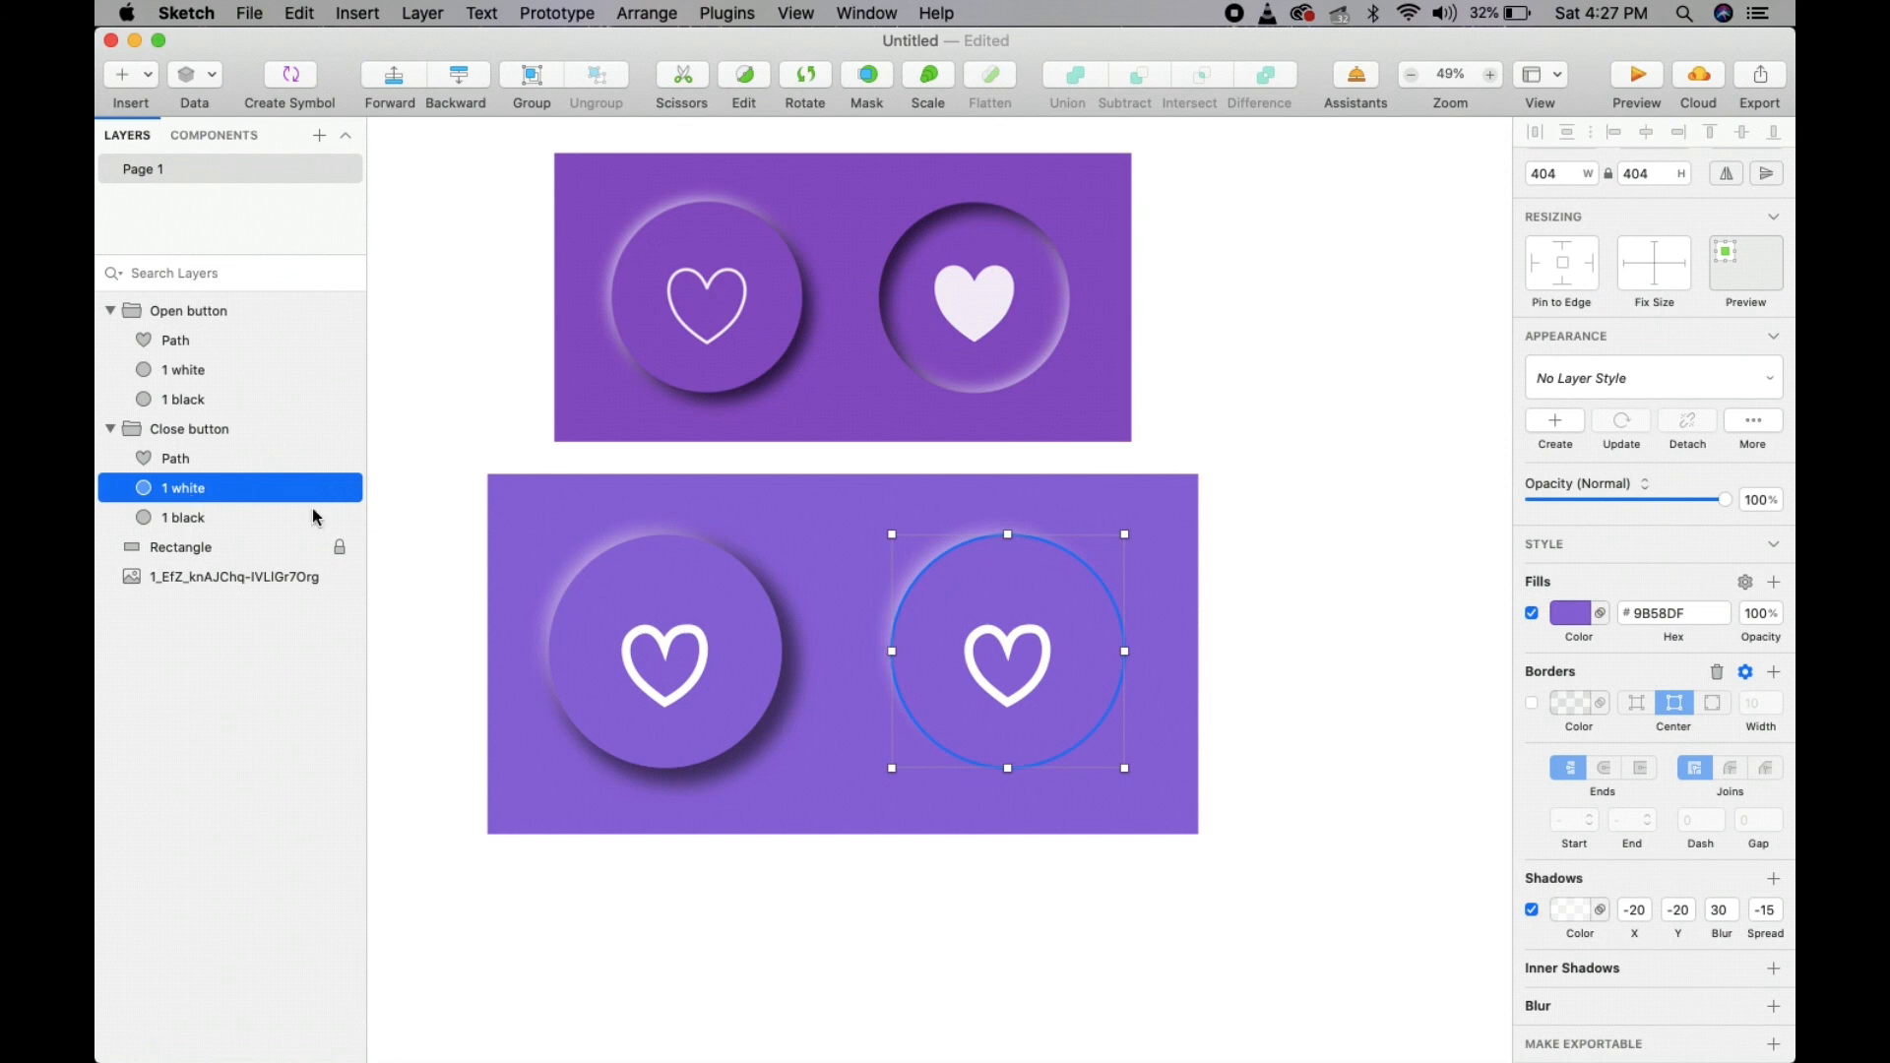
left_click(187, 520)
left_click(190, 488)
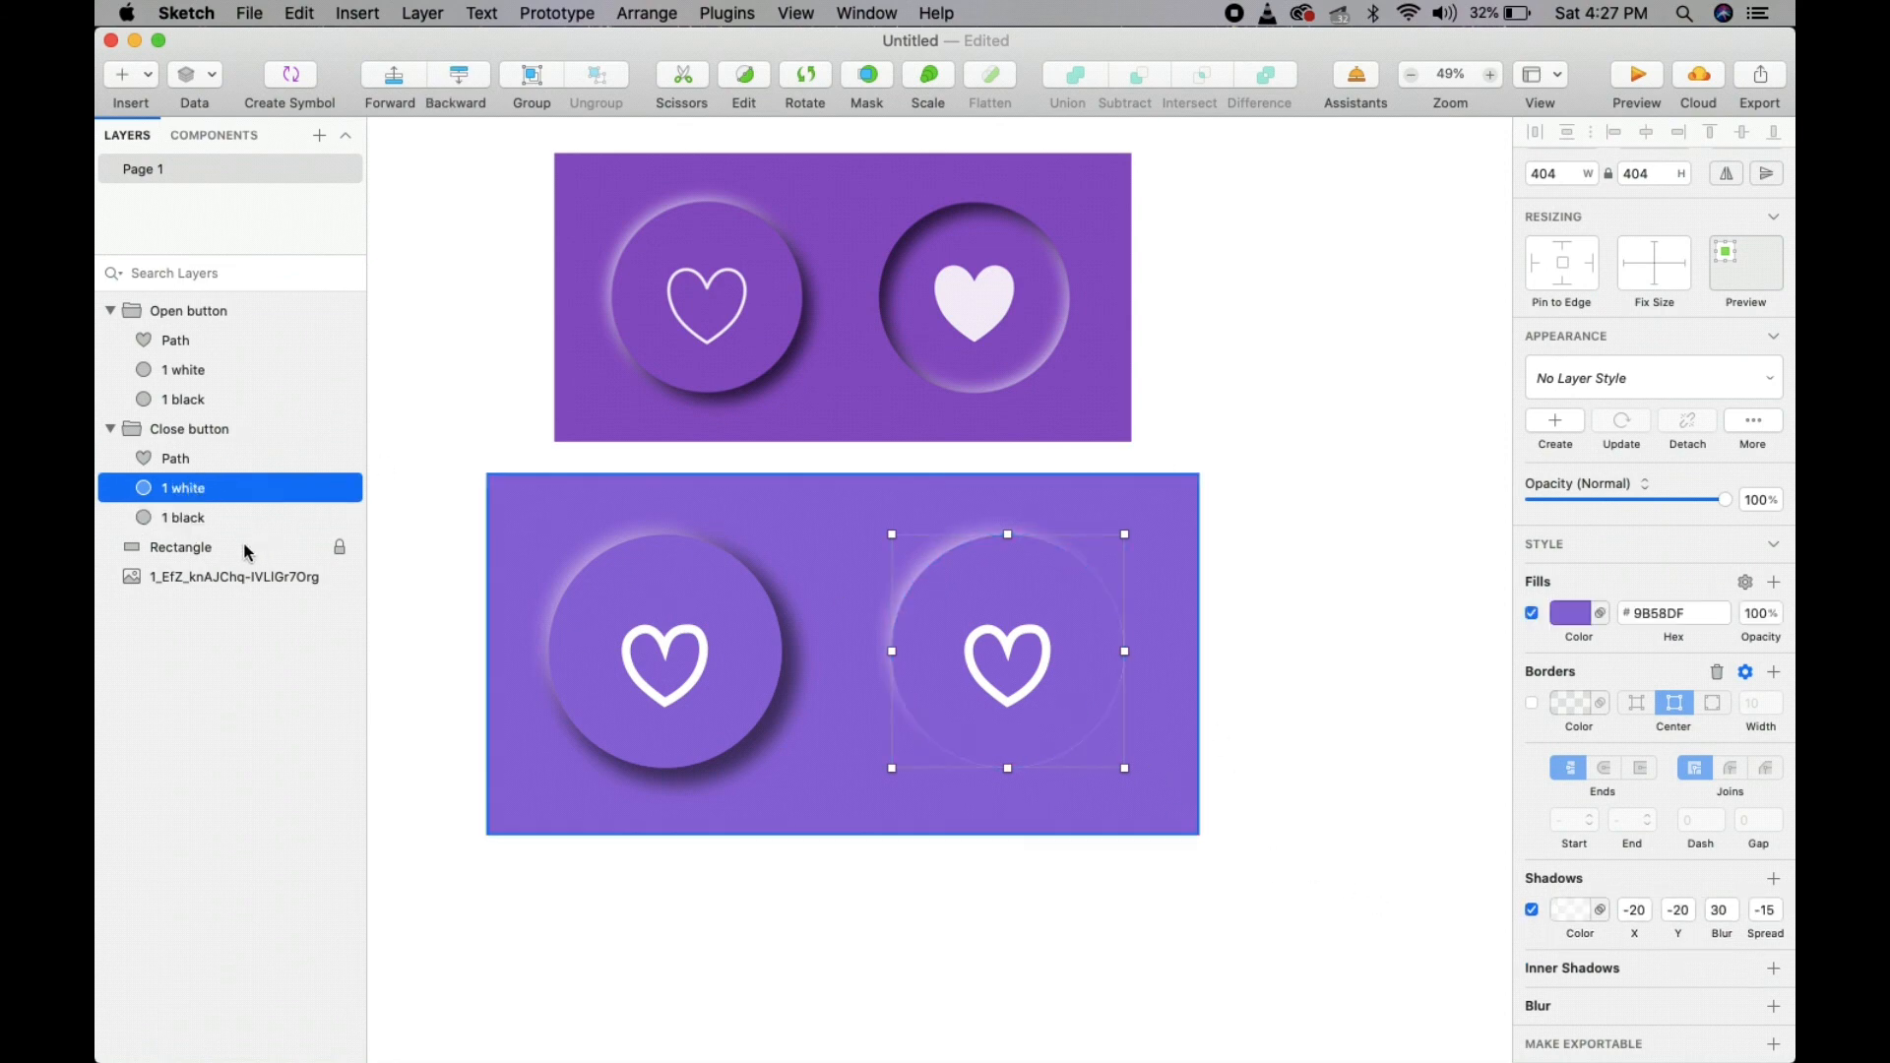
left_click(1532, 614)
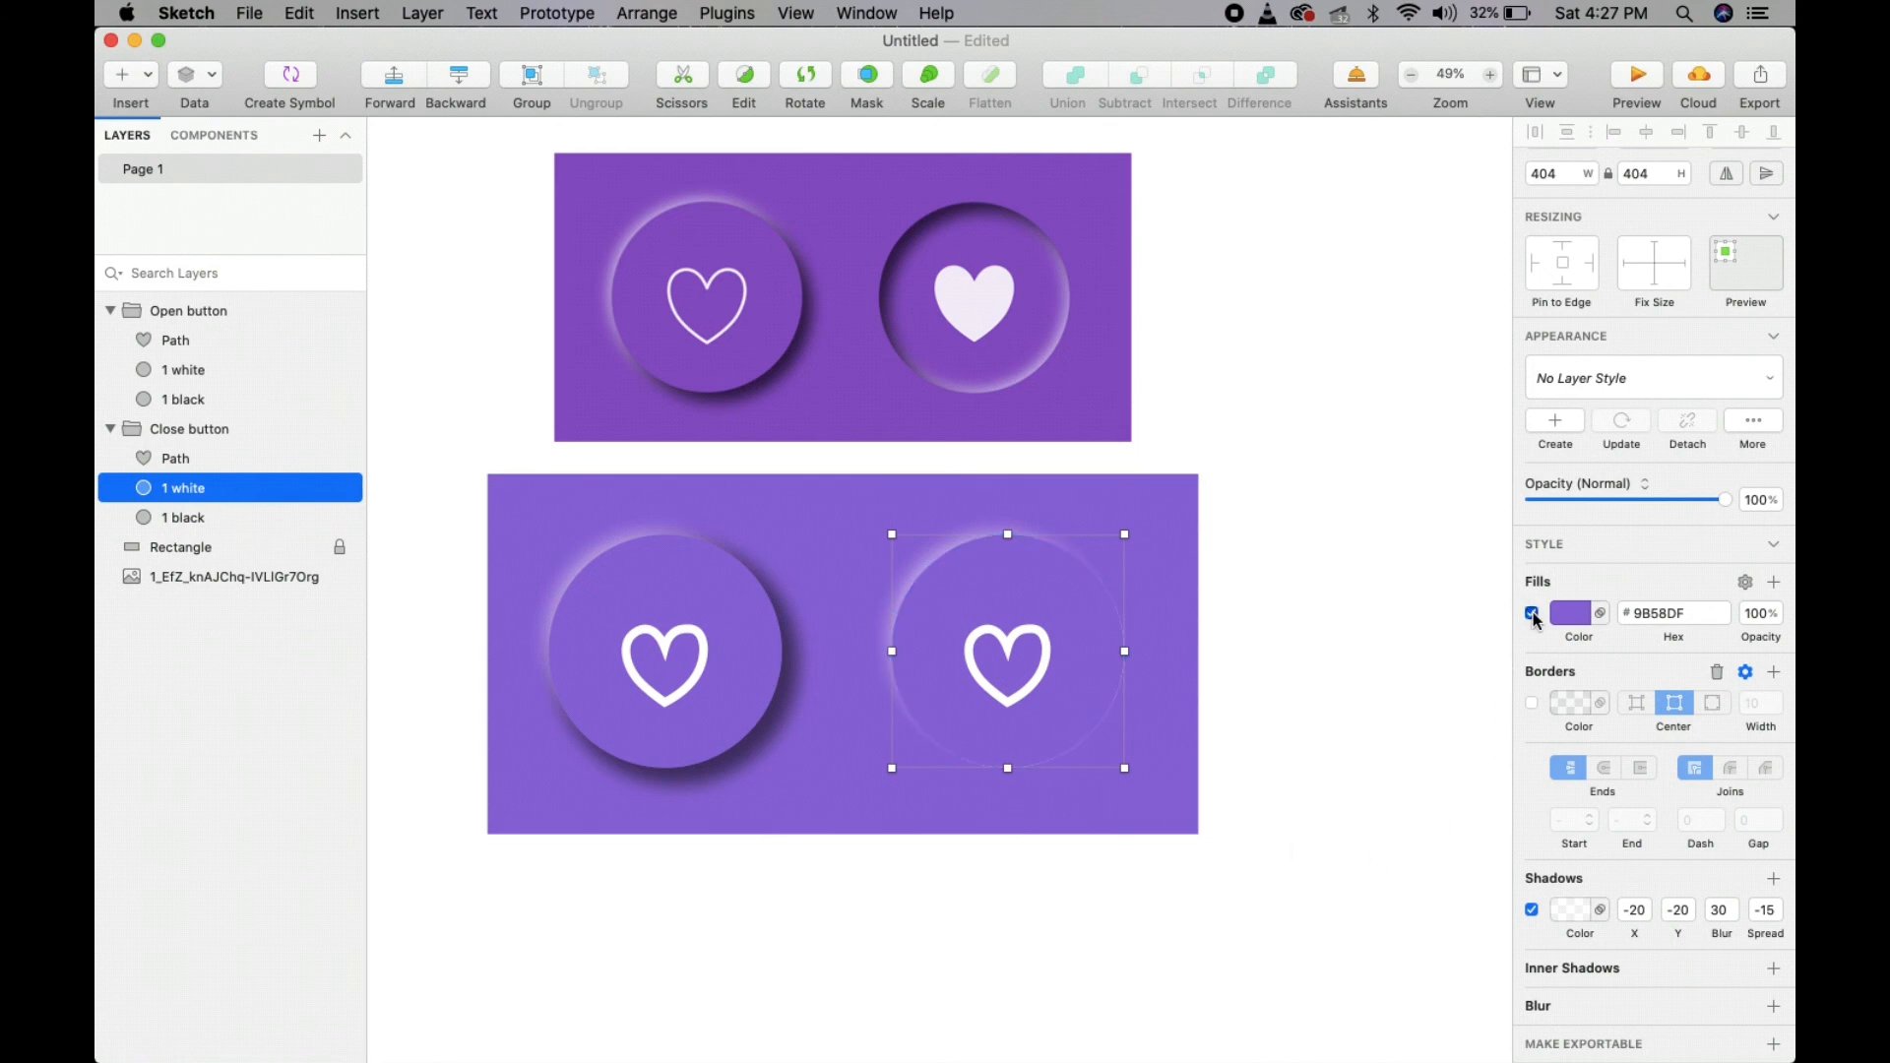
left_click(1532, 613)
left_click(1532, 613)
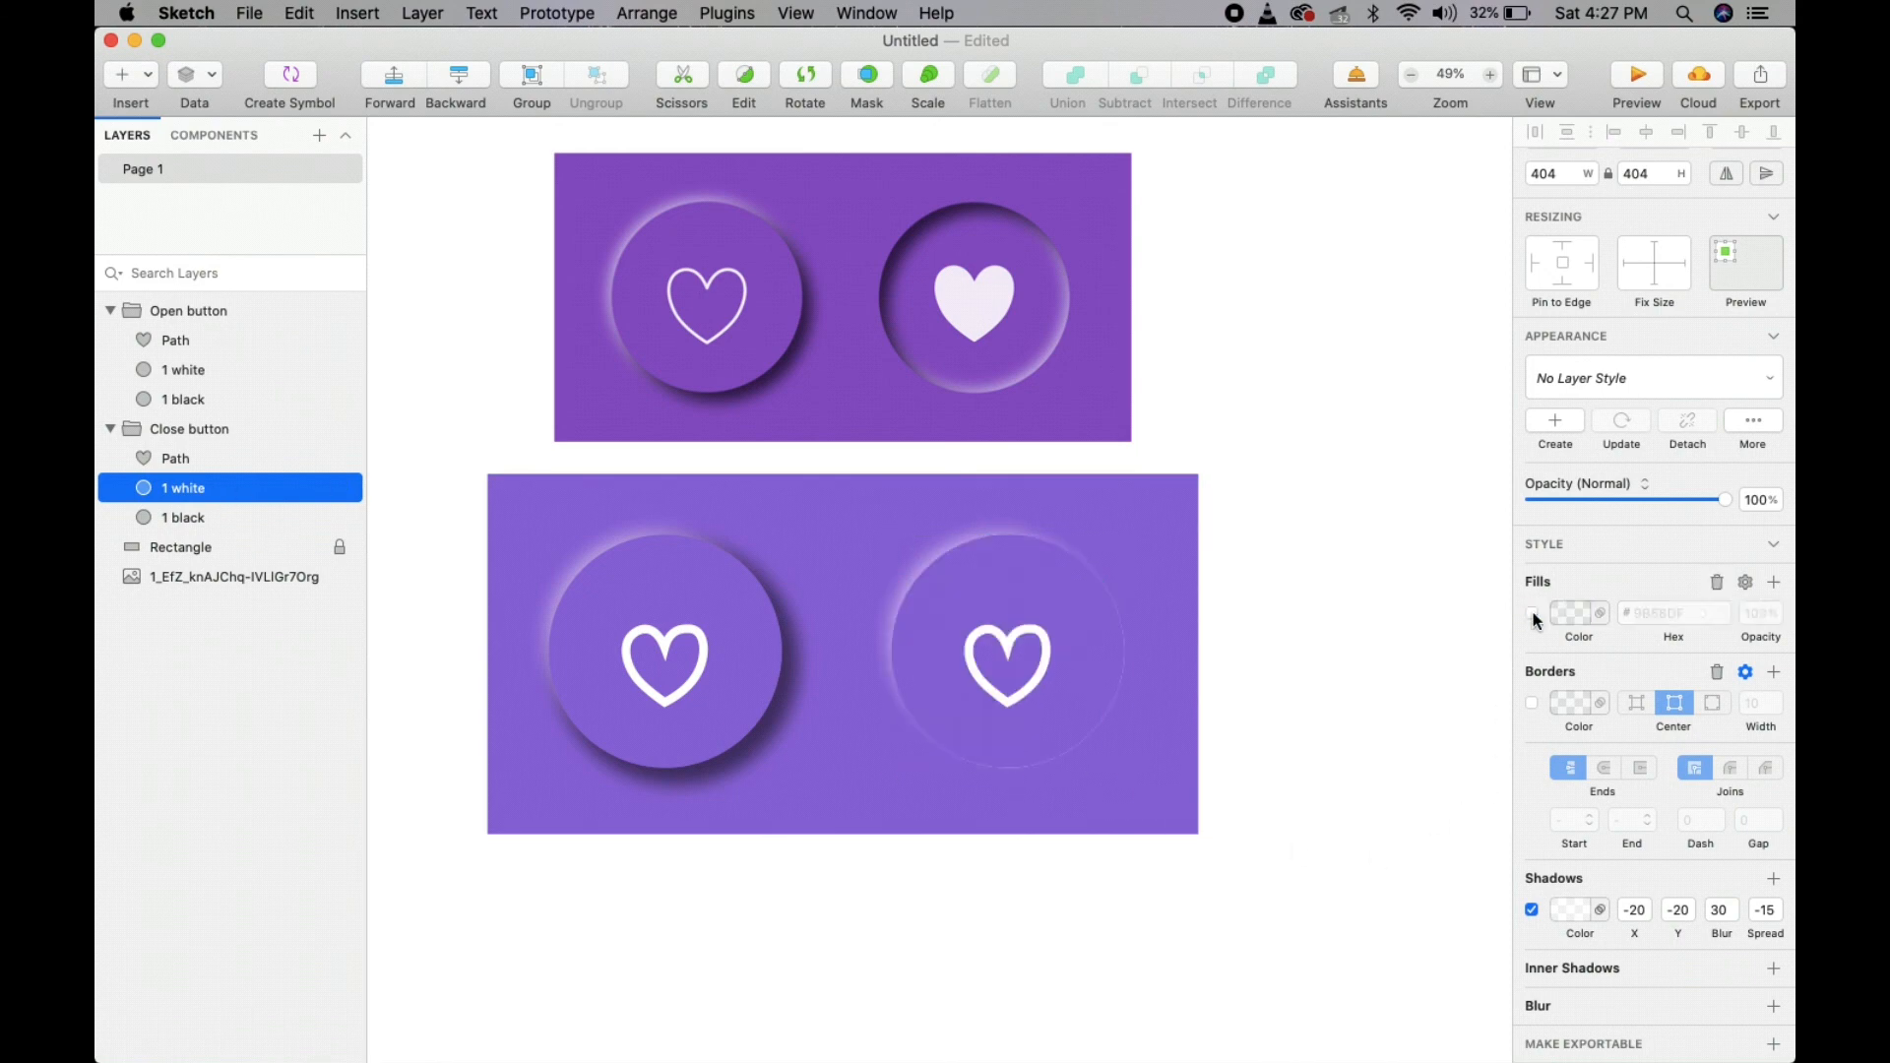
left_click(1532, 613)
- Recolor the drop shadow of the "1 white" circle in the "Close button" group to black
left_click(1554, 908)
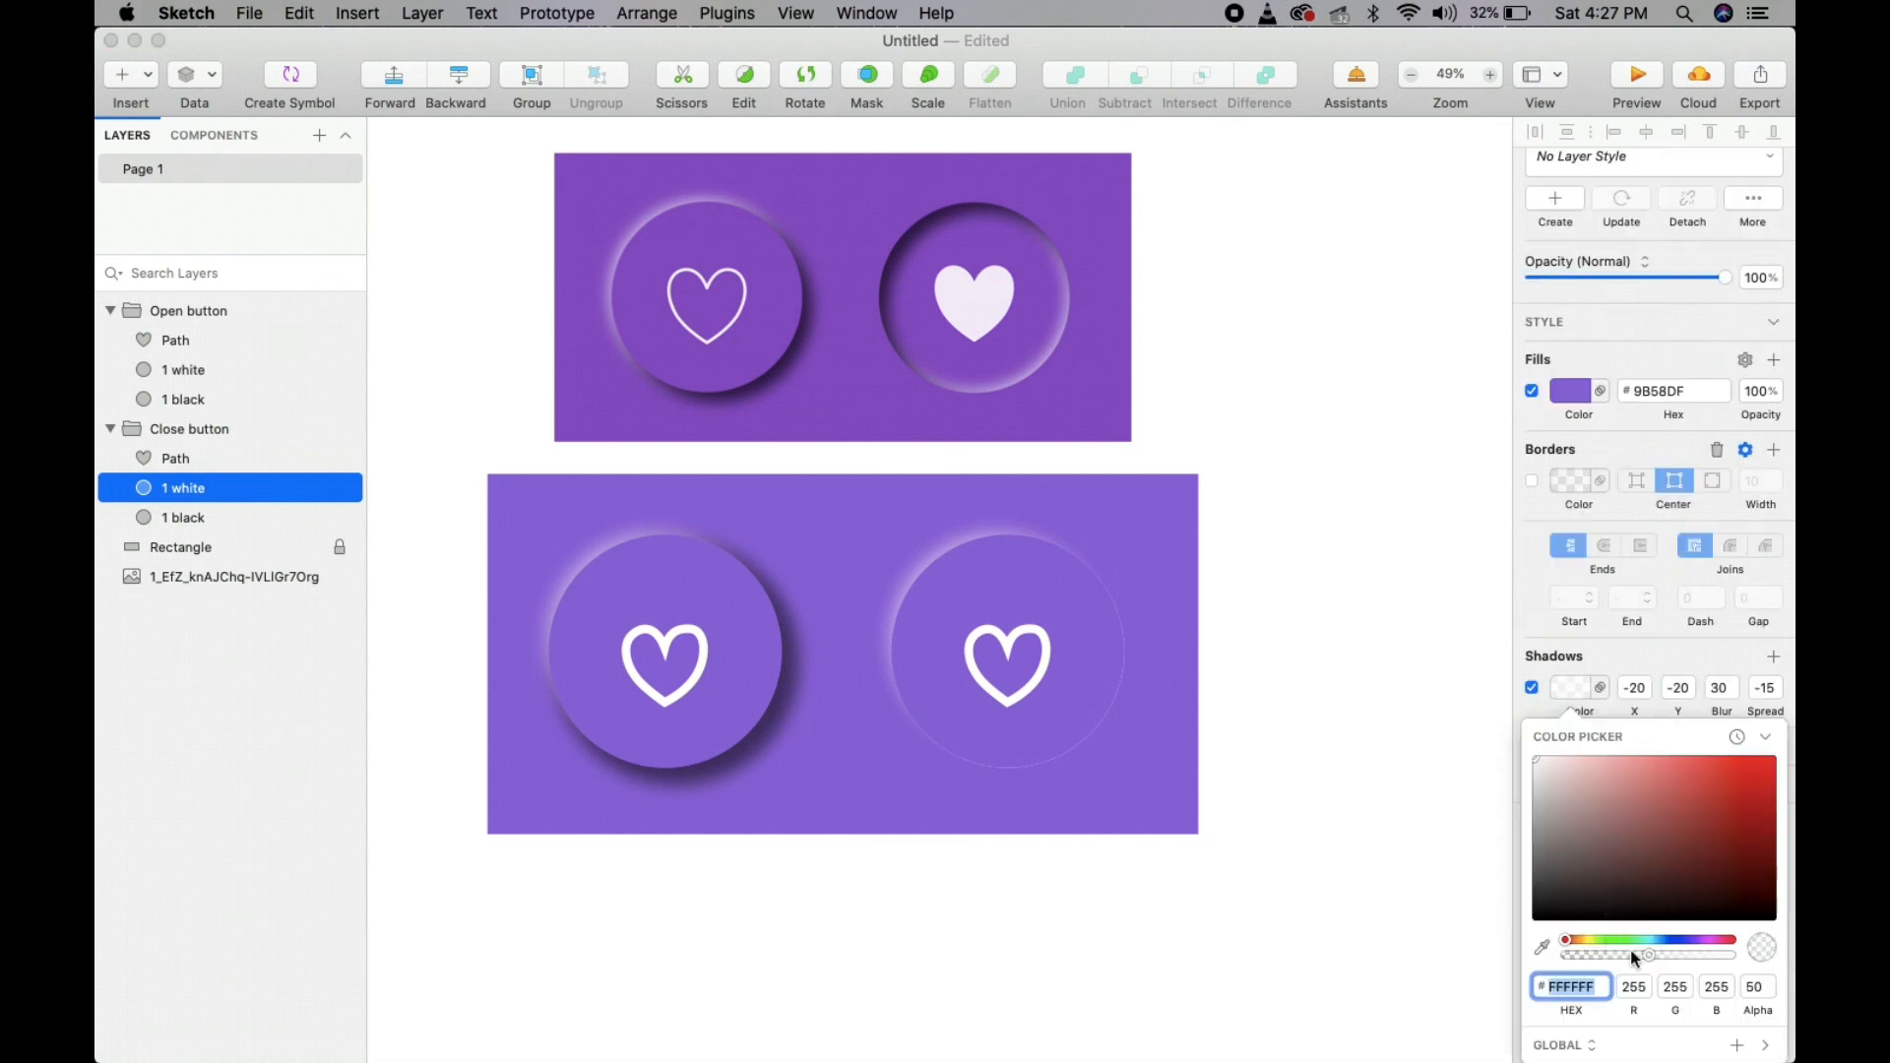
left_click_drag(1586, 865, 1394, 1033)
left_click(1396, 1038)
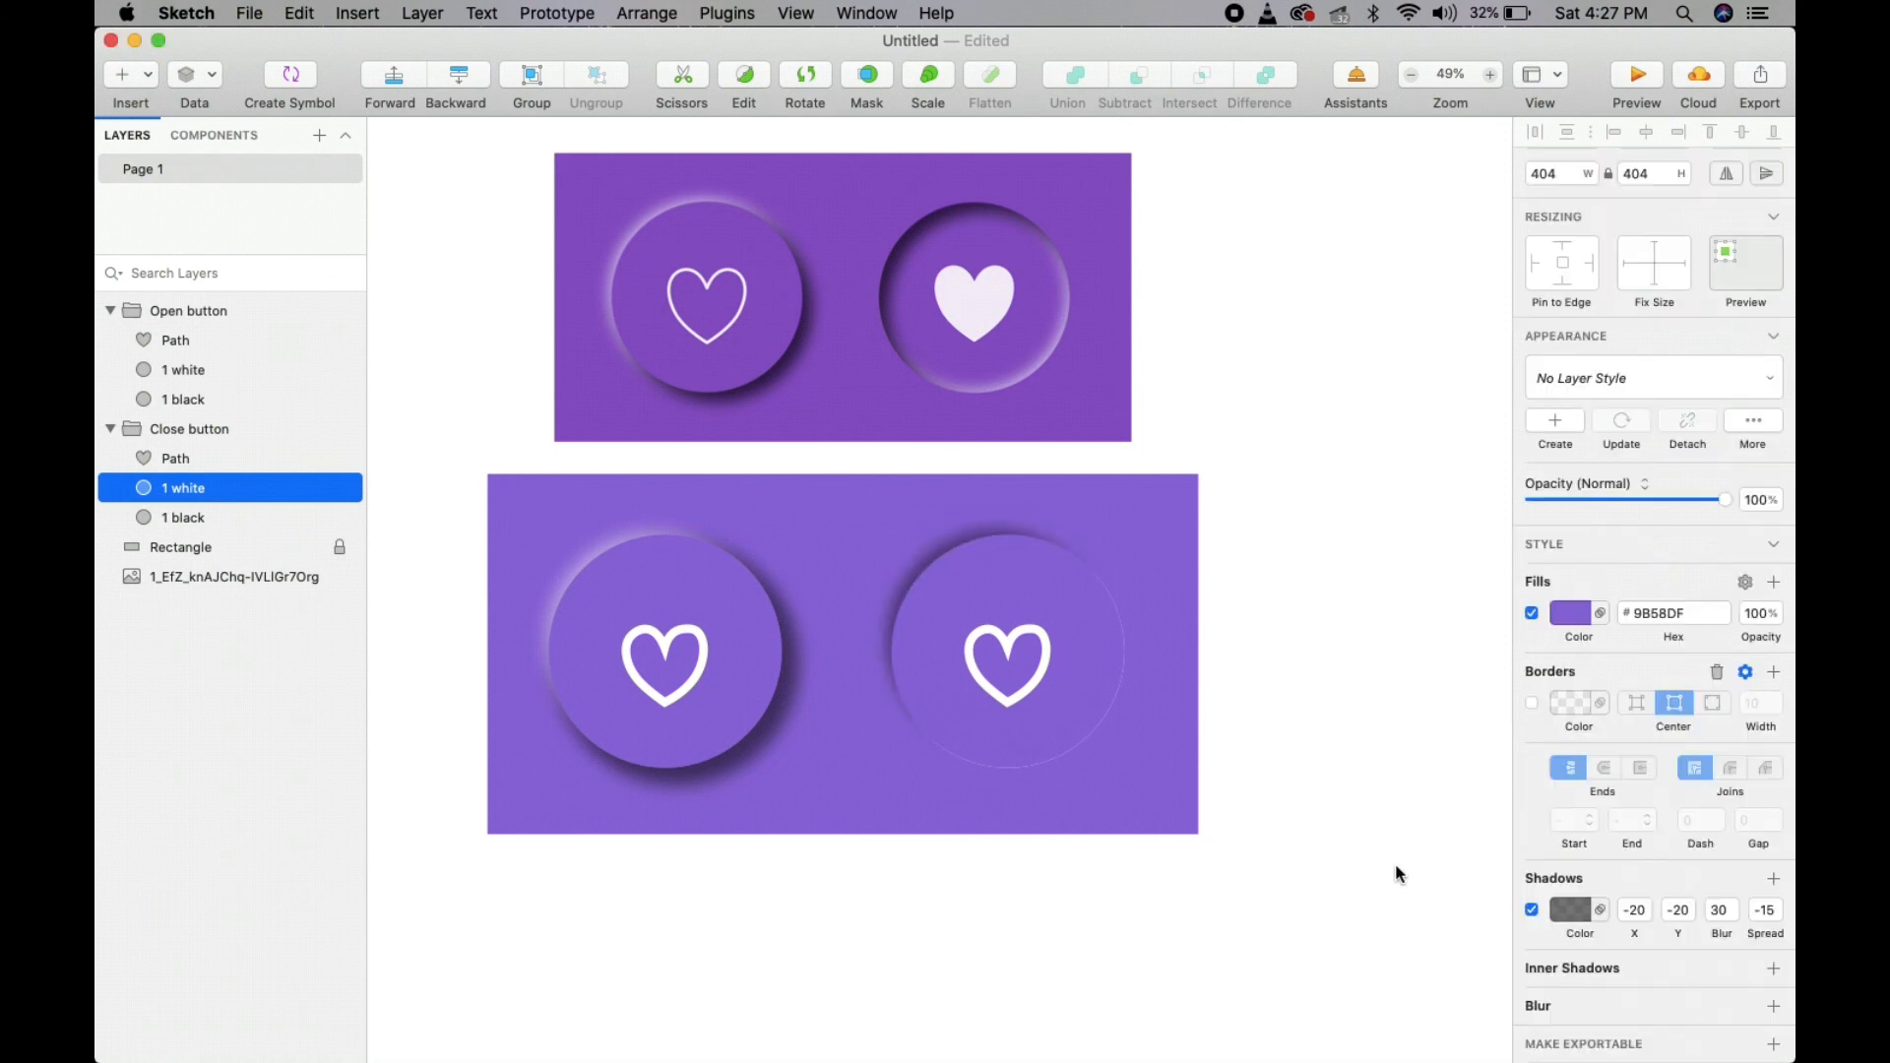
- Disable and delete the drop shadow of the "1 white" circle in the "Close button" group and add a 000000 inner shadow at 50 alpha
left_click(1532, 910)
left_click(1750, 879)
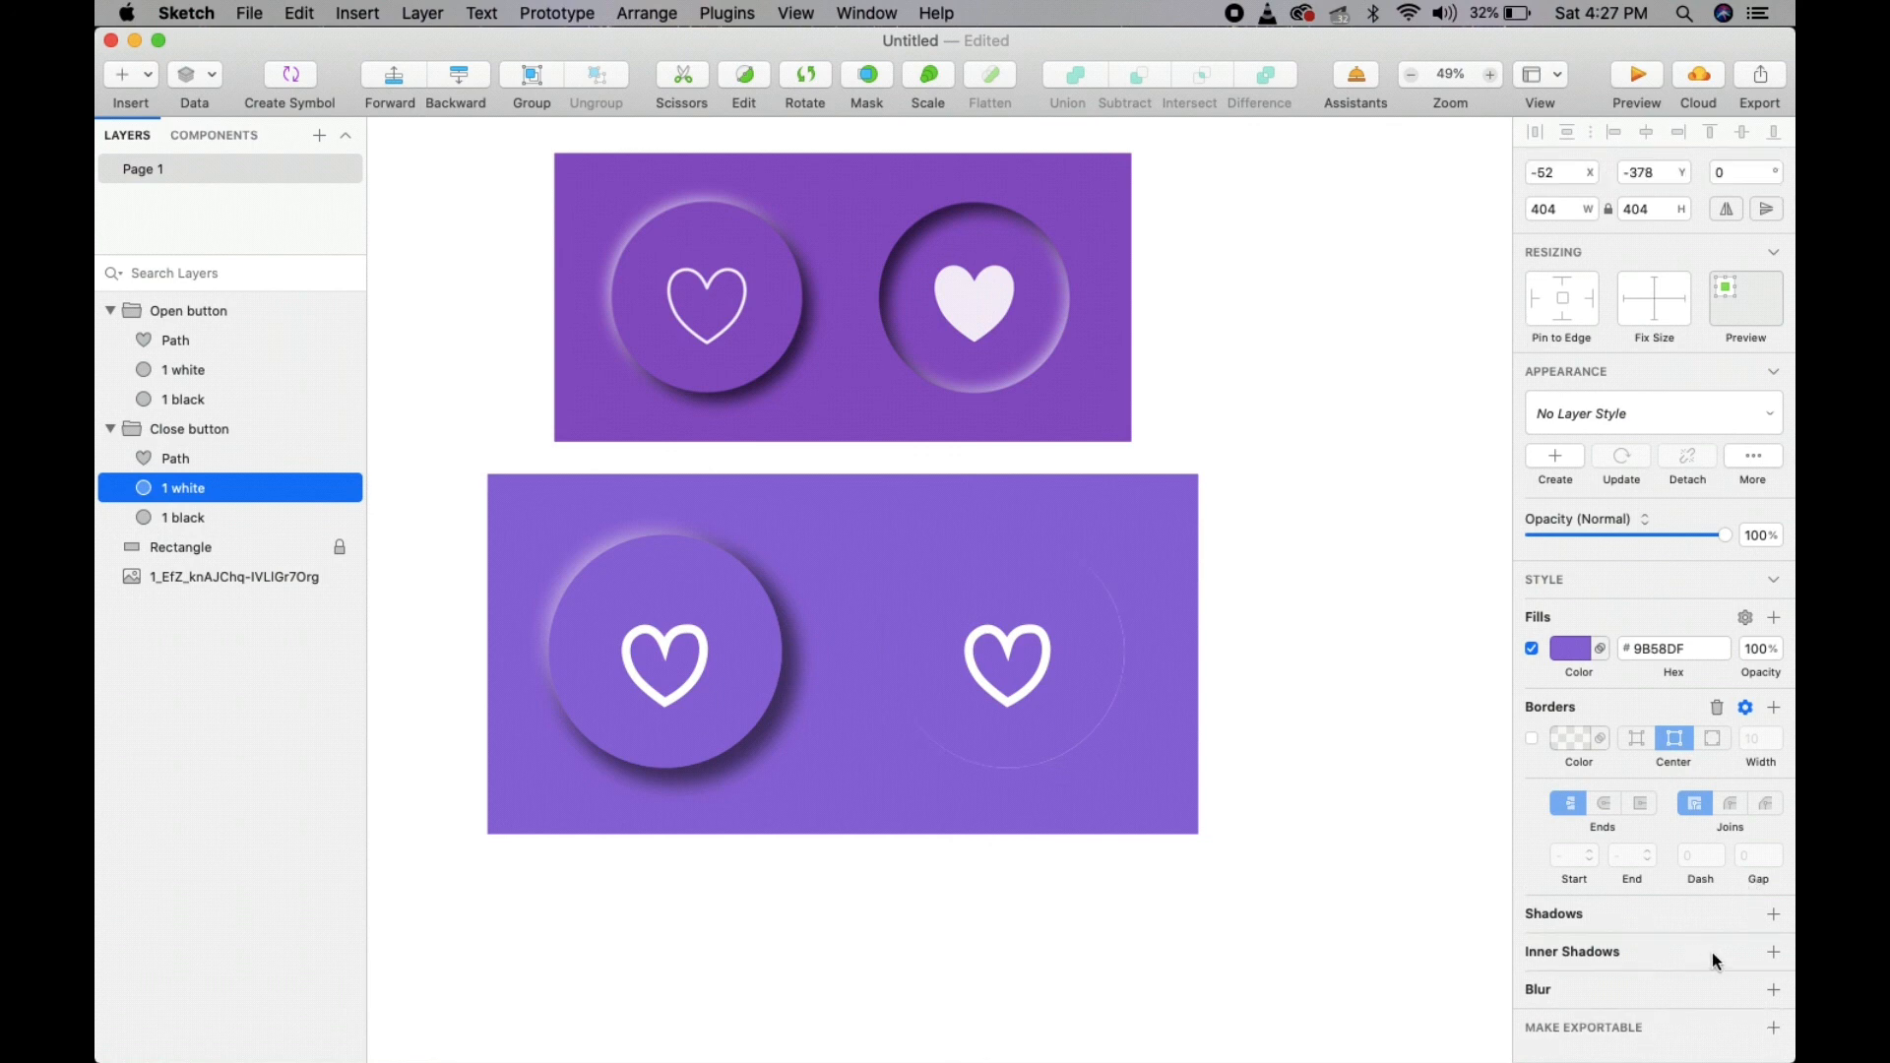
left_click(1775, 953)
left_click(1626, 977)
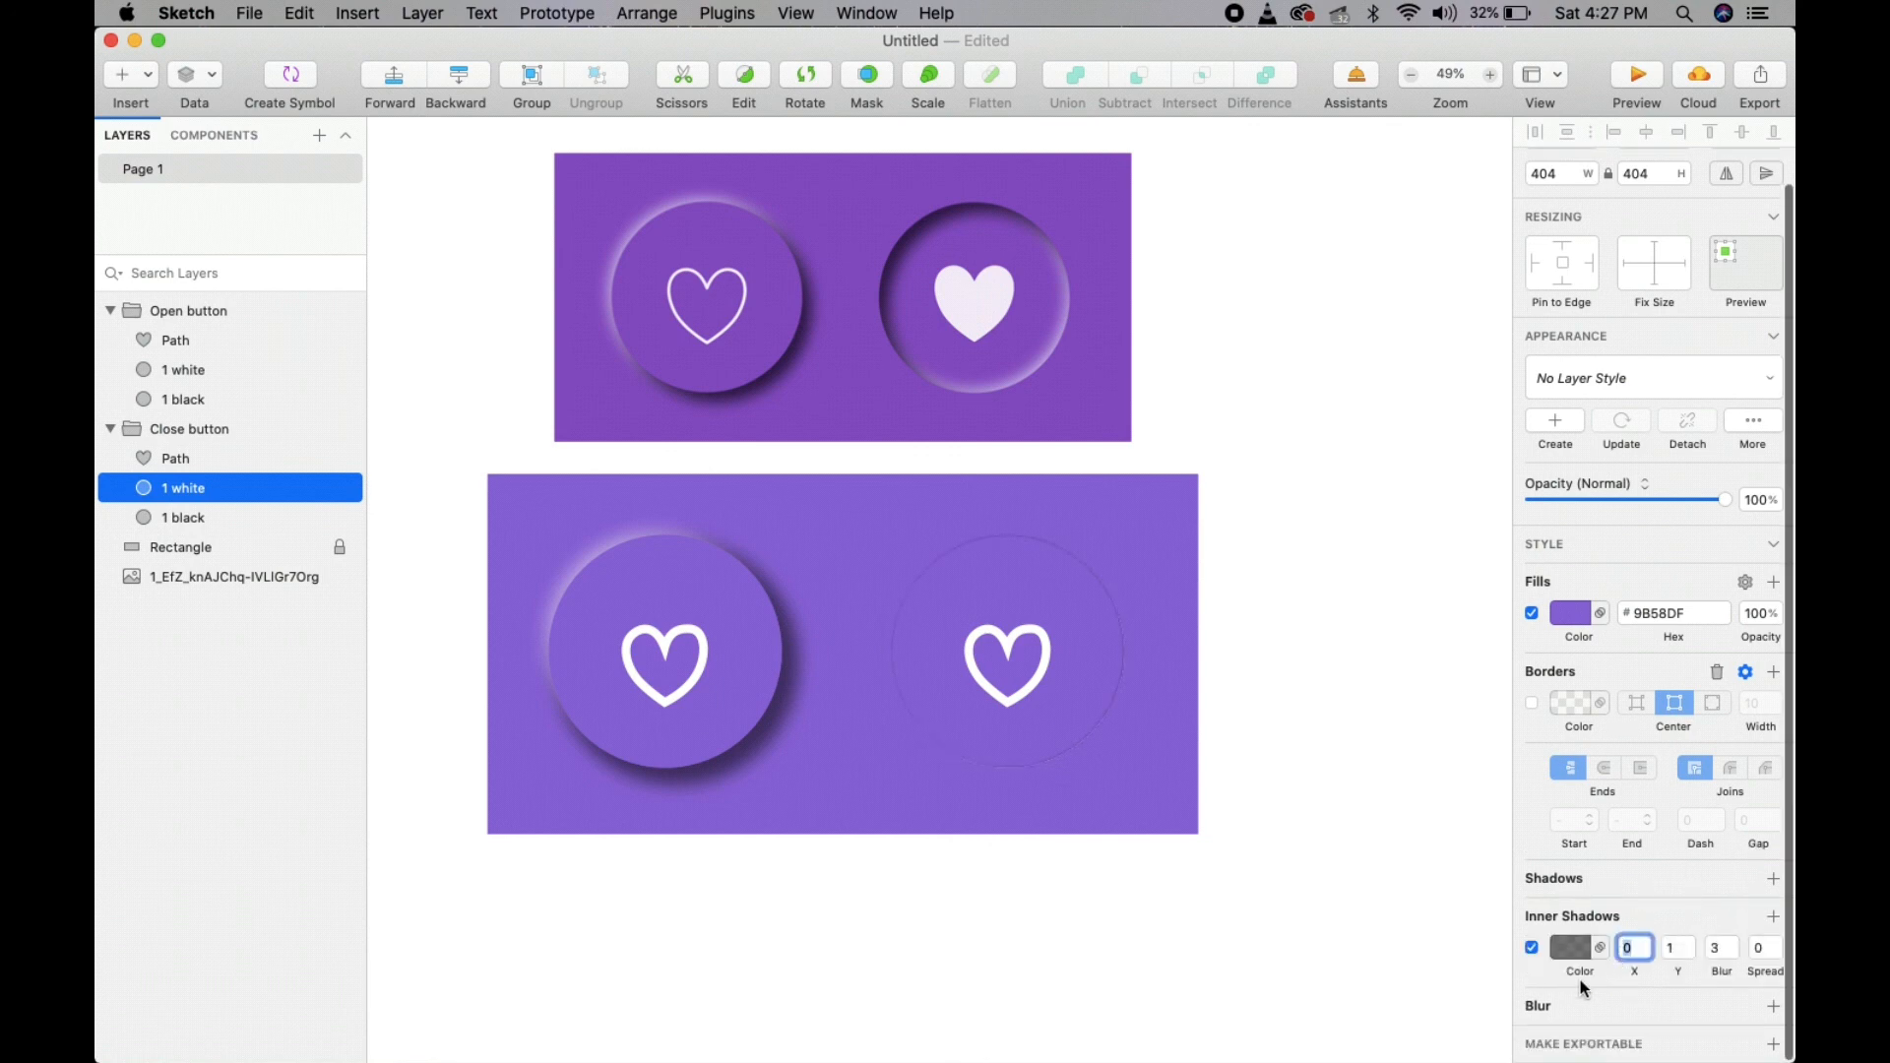
left_click(1564, 953)
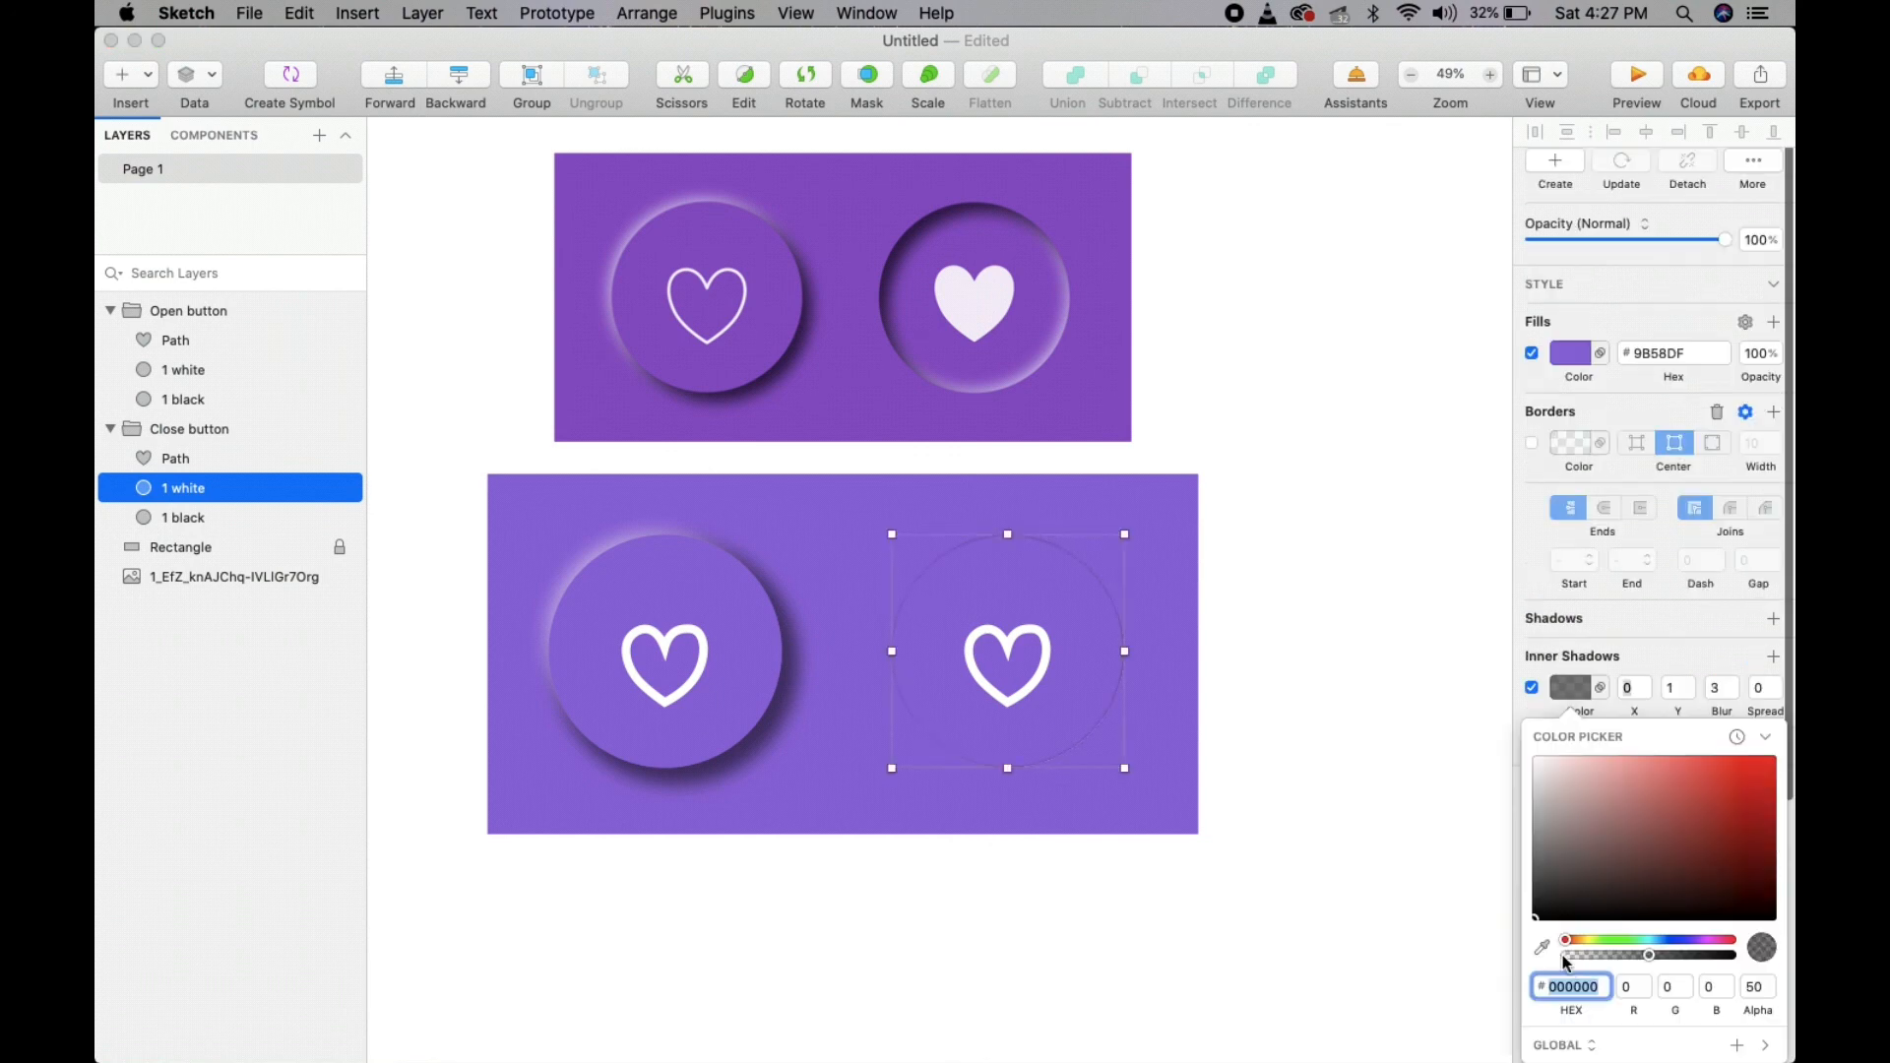
left_click(1429, 979)
- Set the "1 white" circle's inner shadow to X and Y offsets of 20 with a blur of 30
left_click(1630, 949)
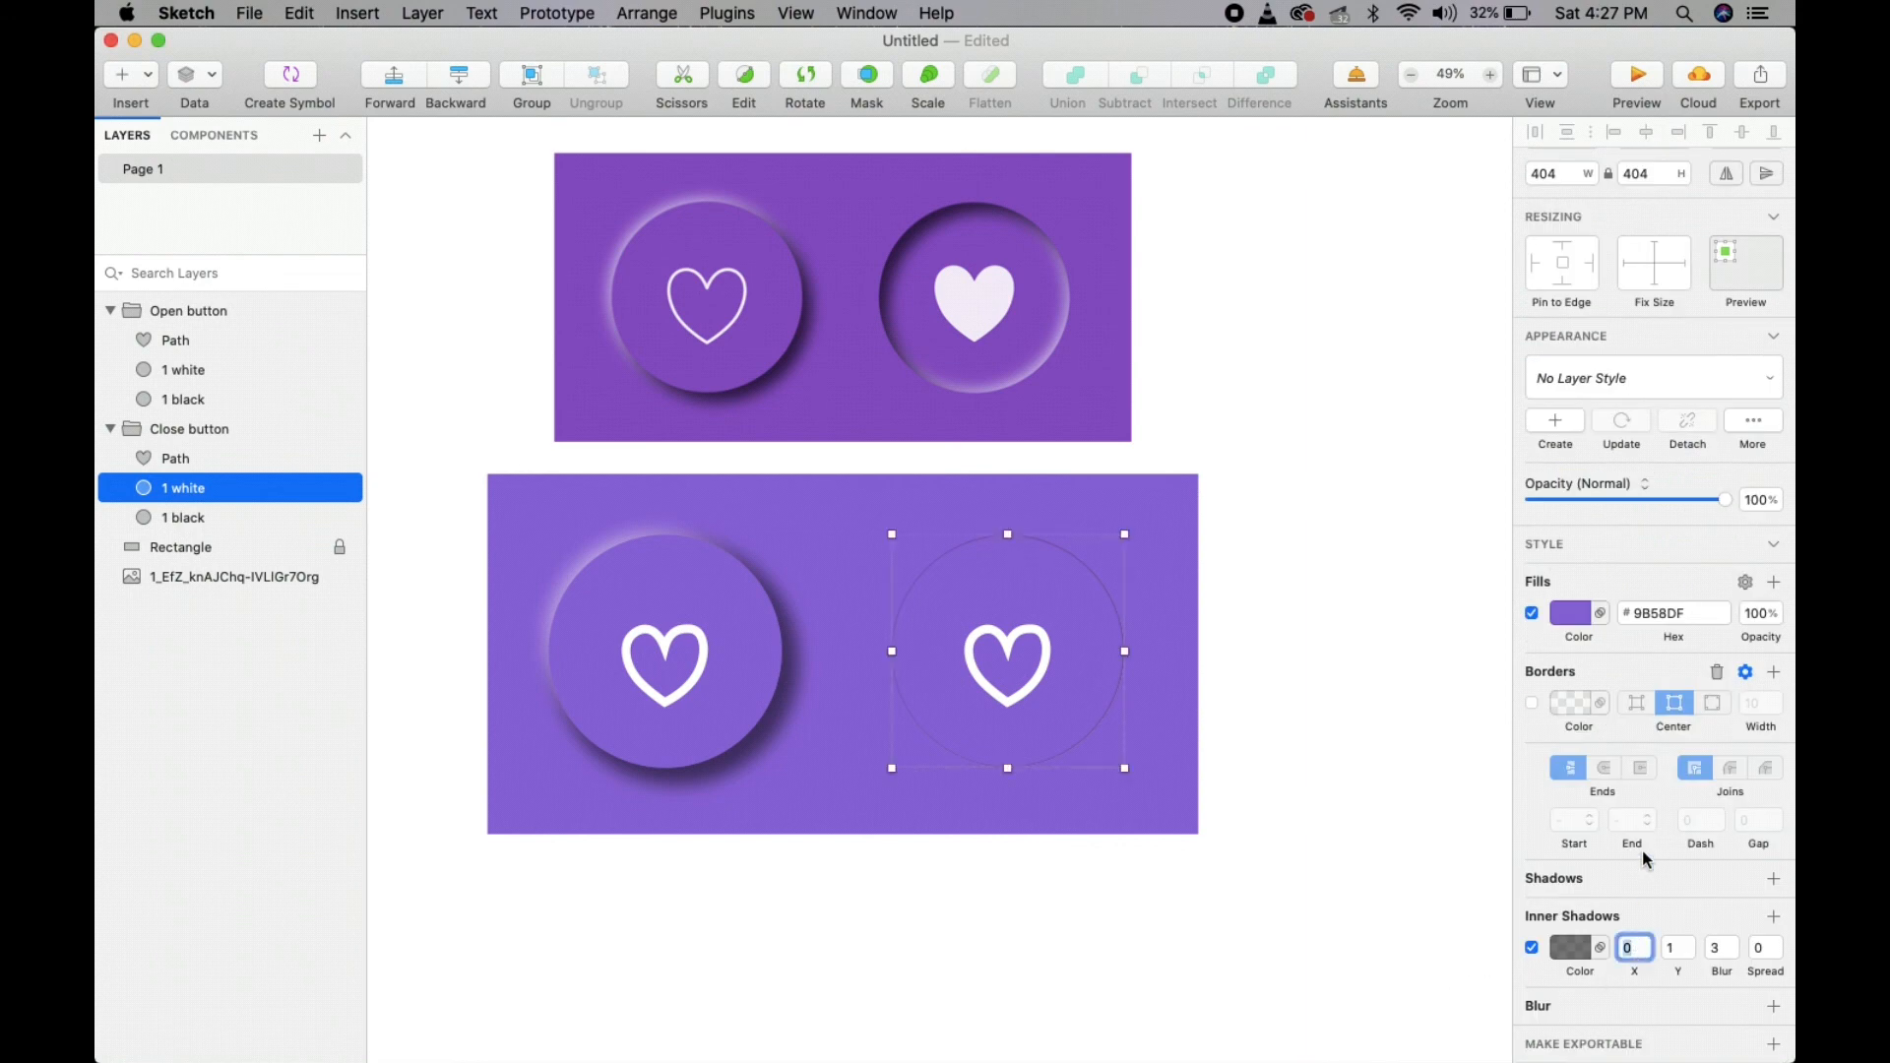
type("20")
key("Return")
left_click(1677, 947)
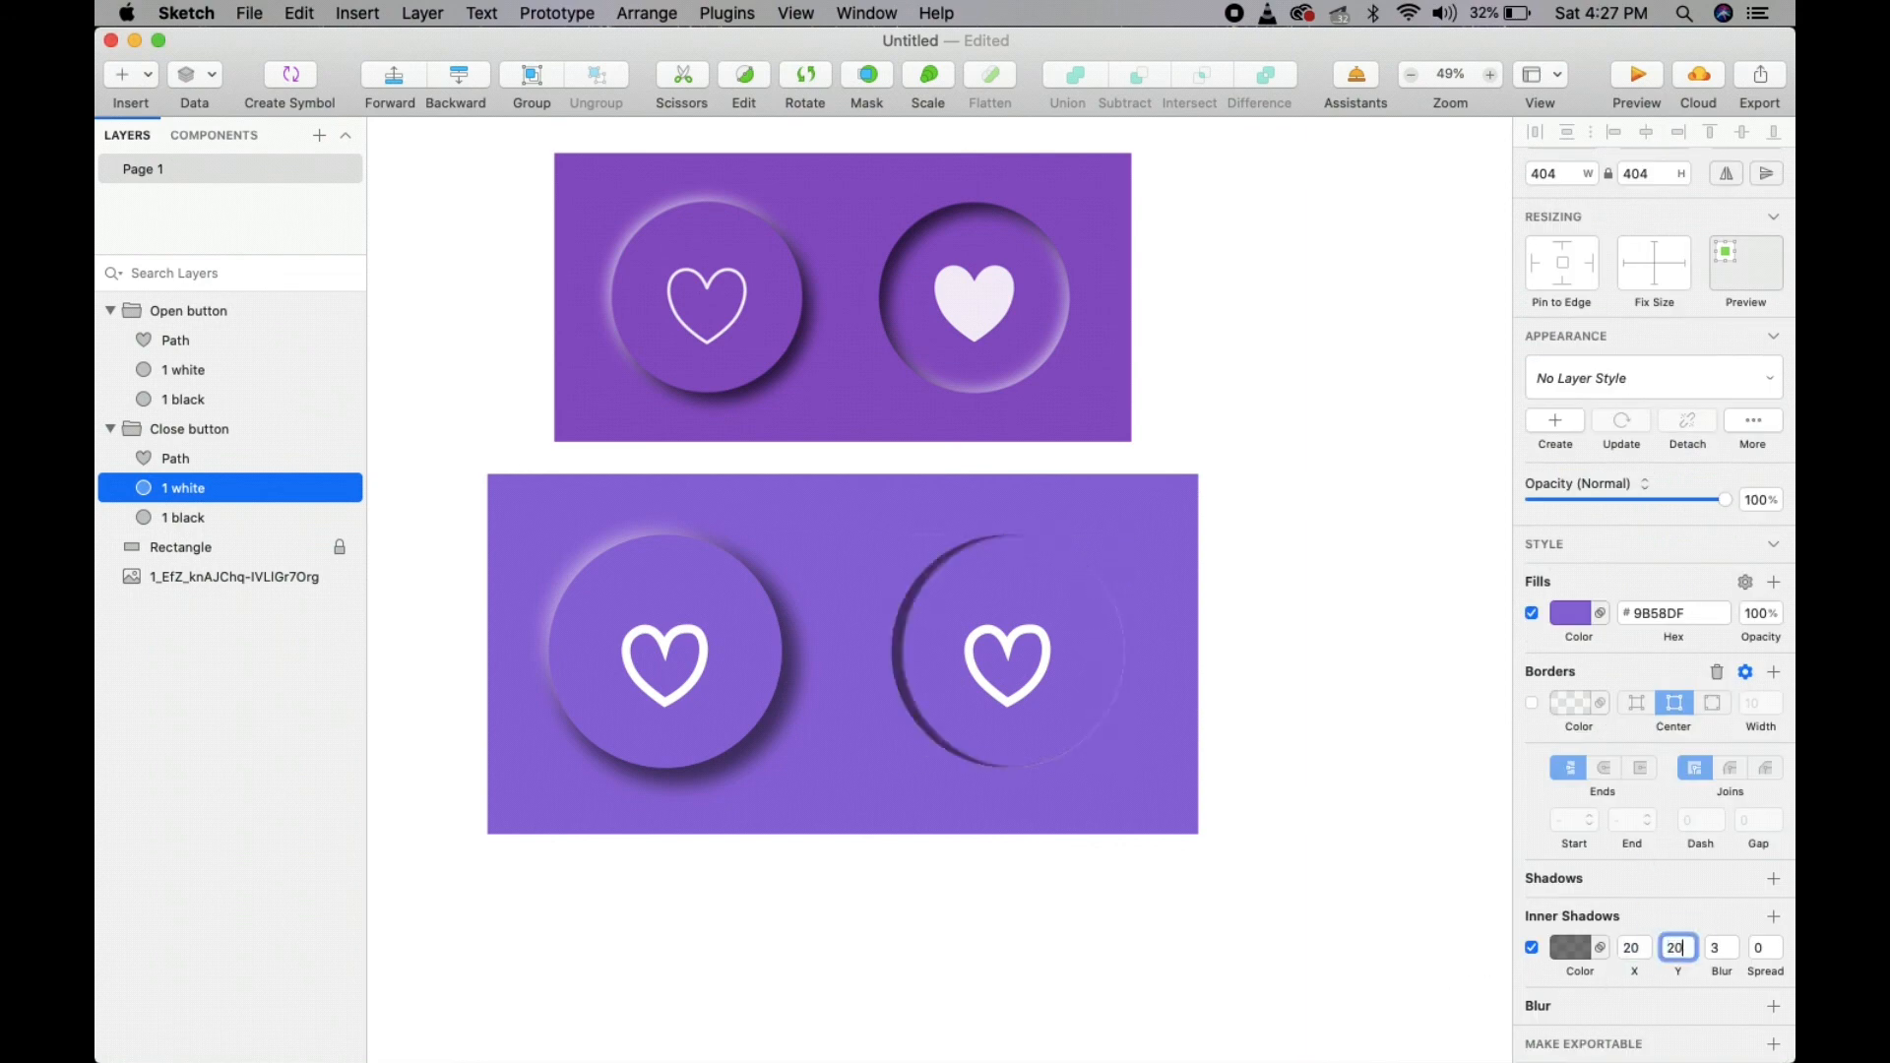
key("Return")
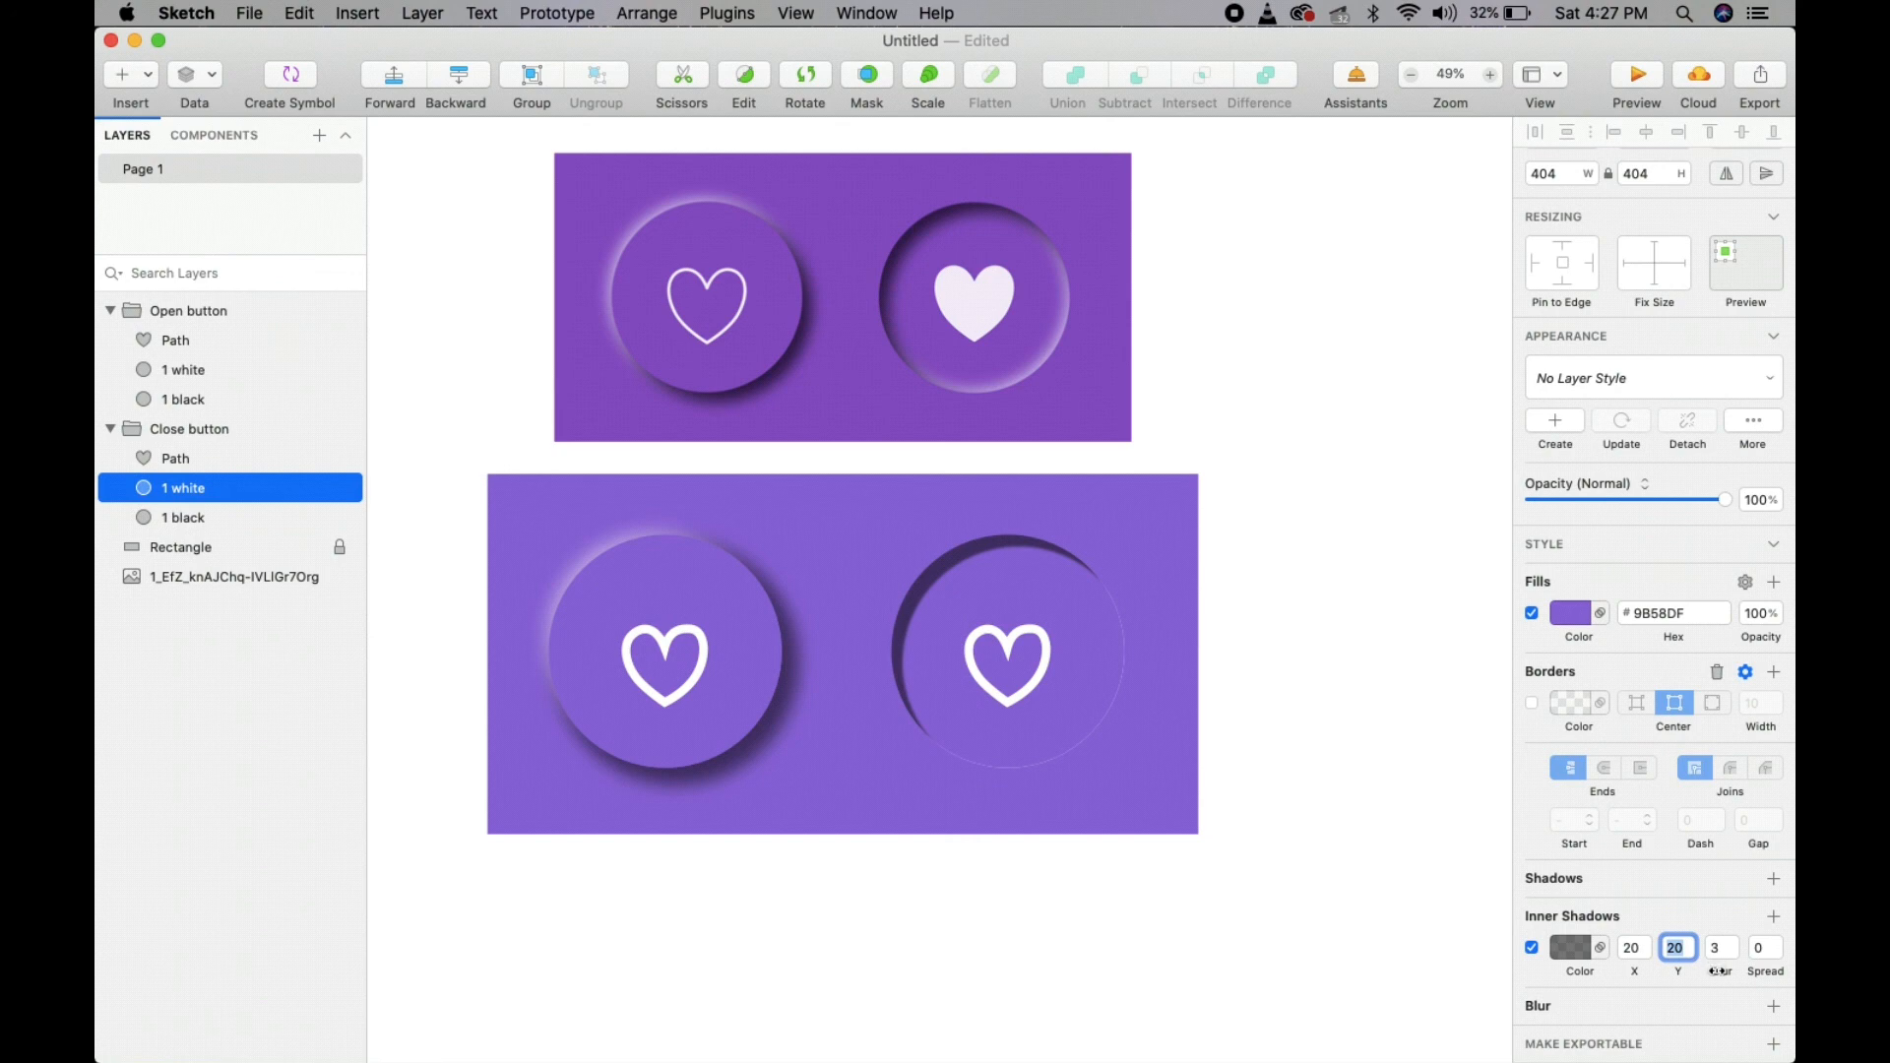
left_click_drag(1719, 972, 1735, 971)
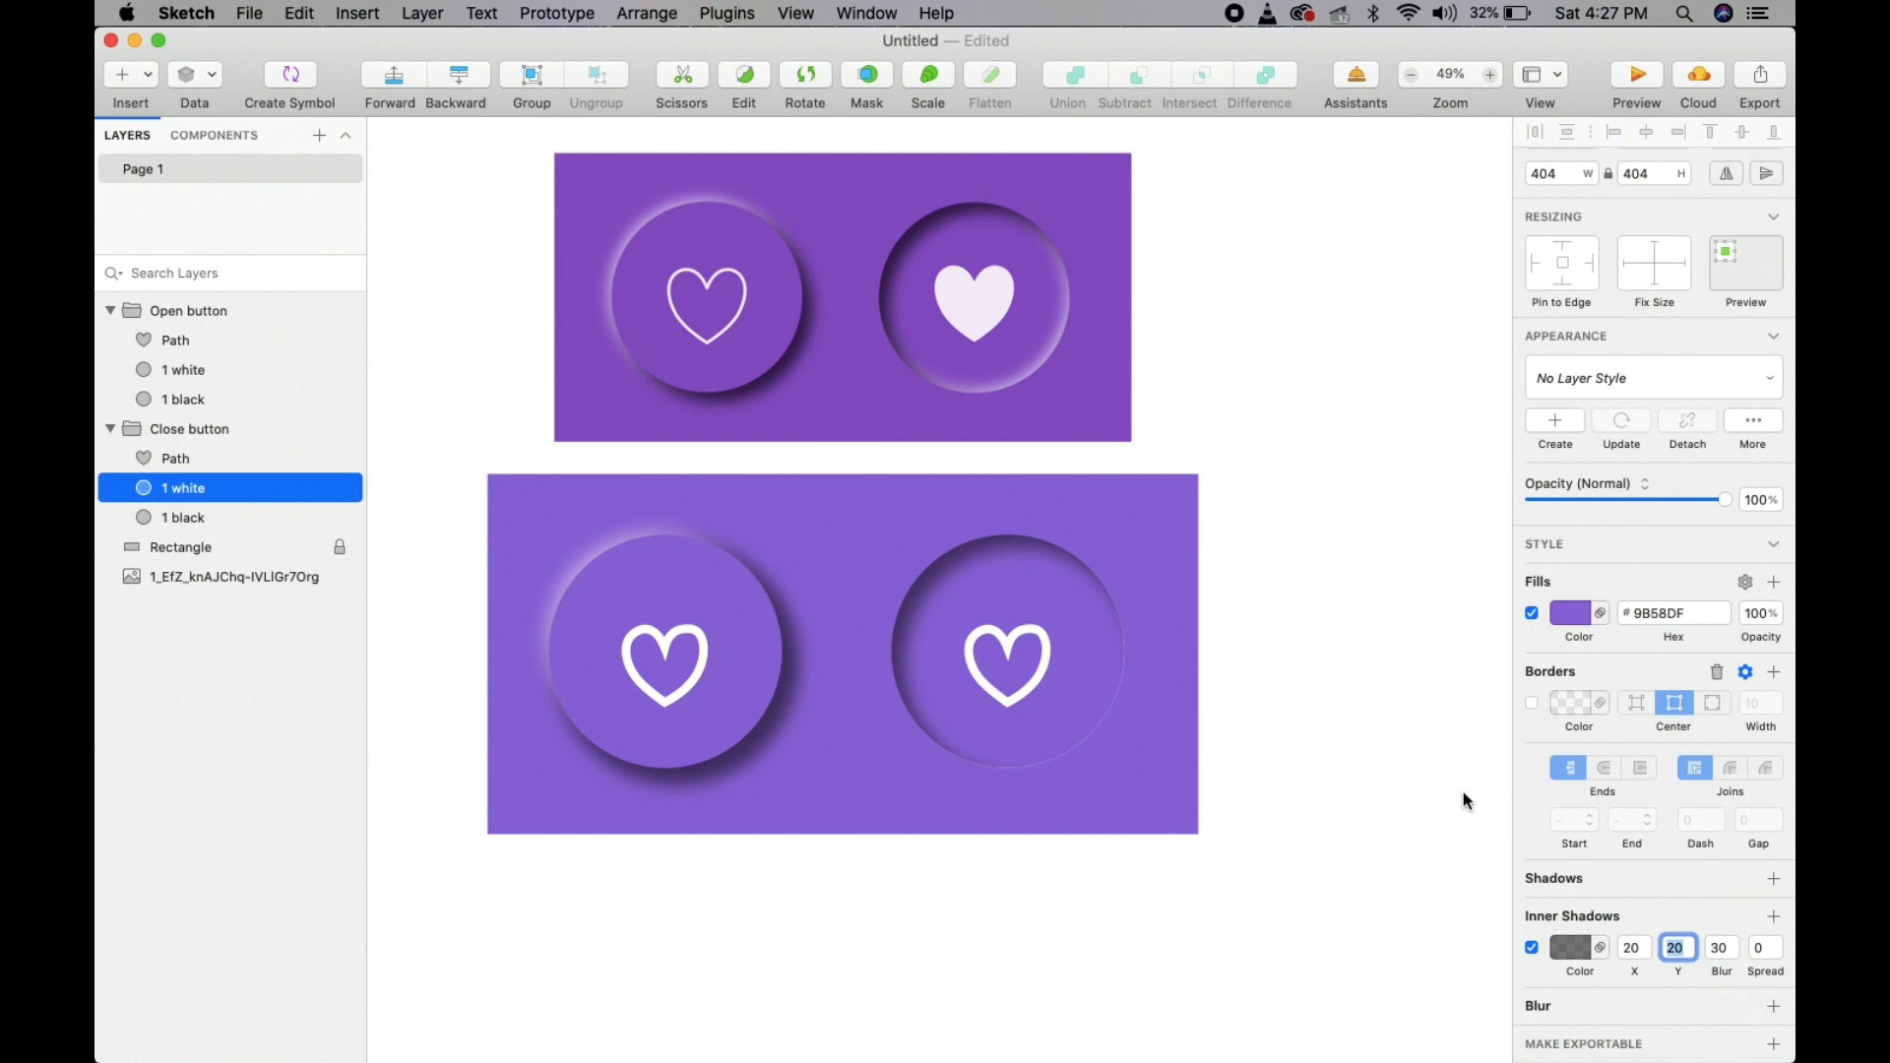
- Compare the "1 white" circle in the "Close button" group with and without its fill, and leave the fill disabled
left_click(201, 517)
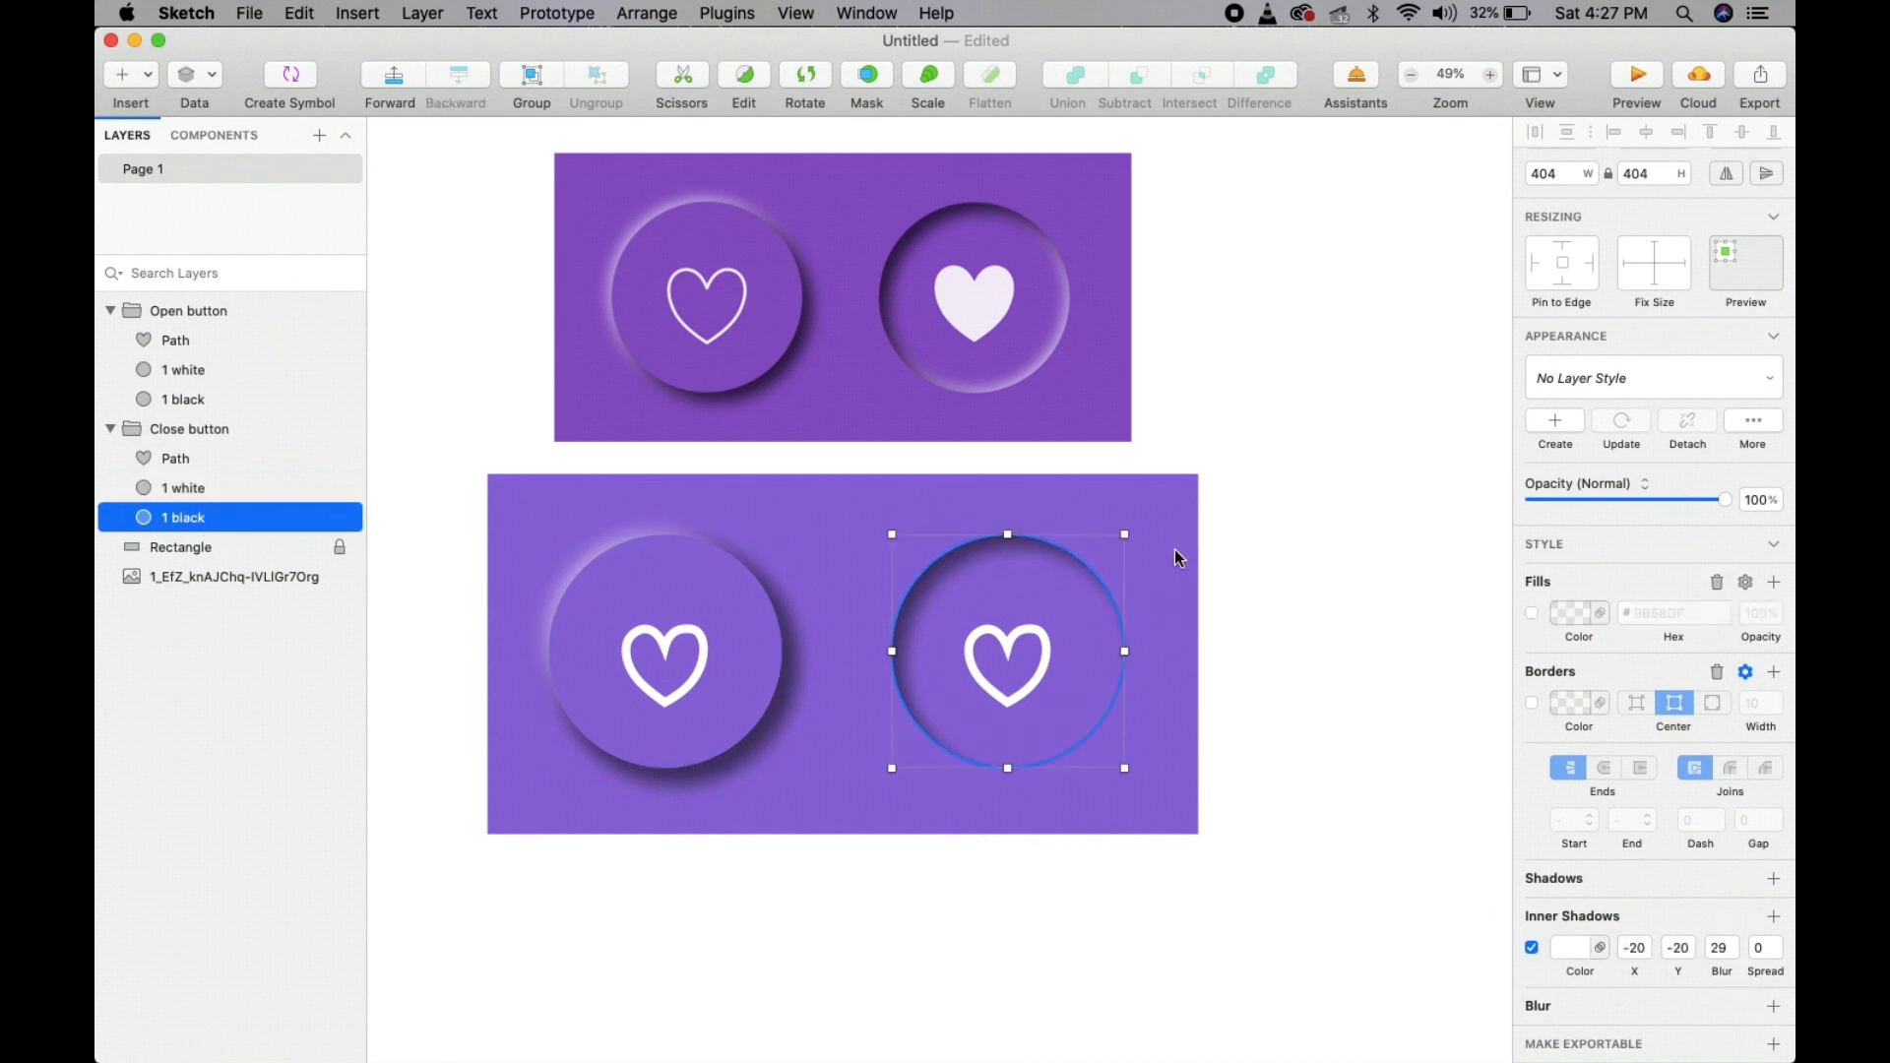
left_click(212, 488)
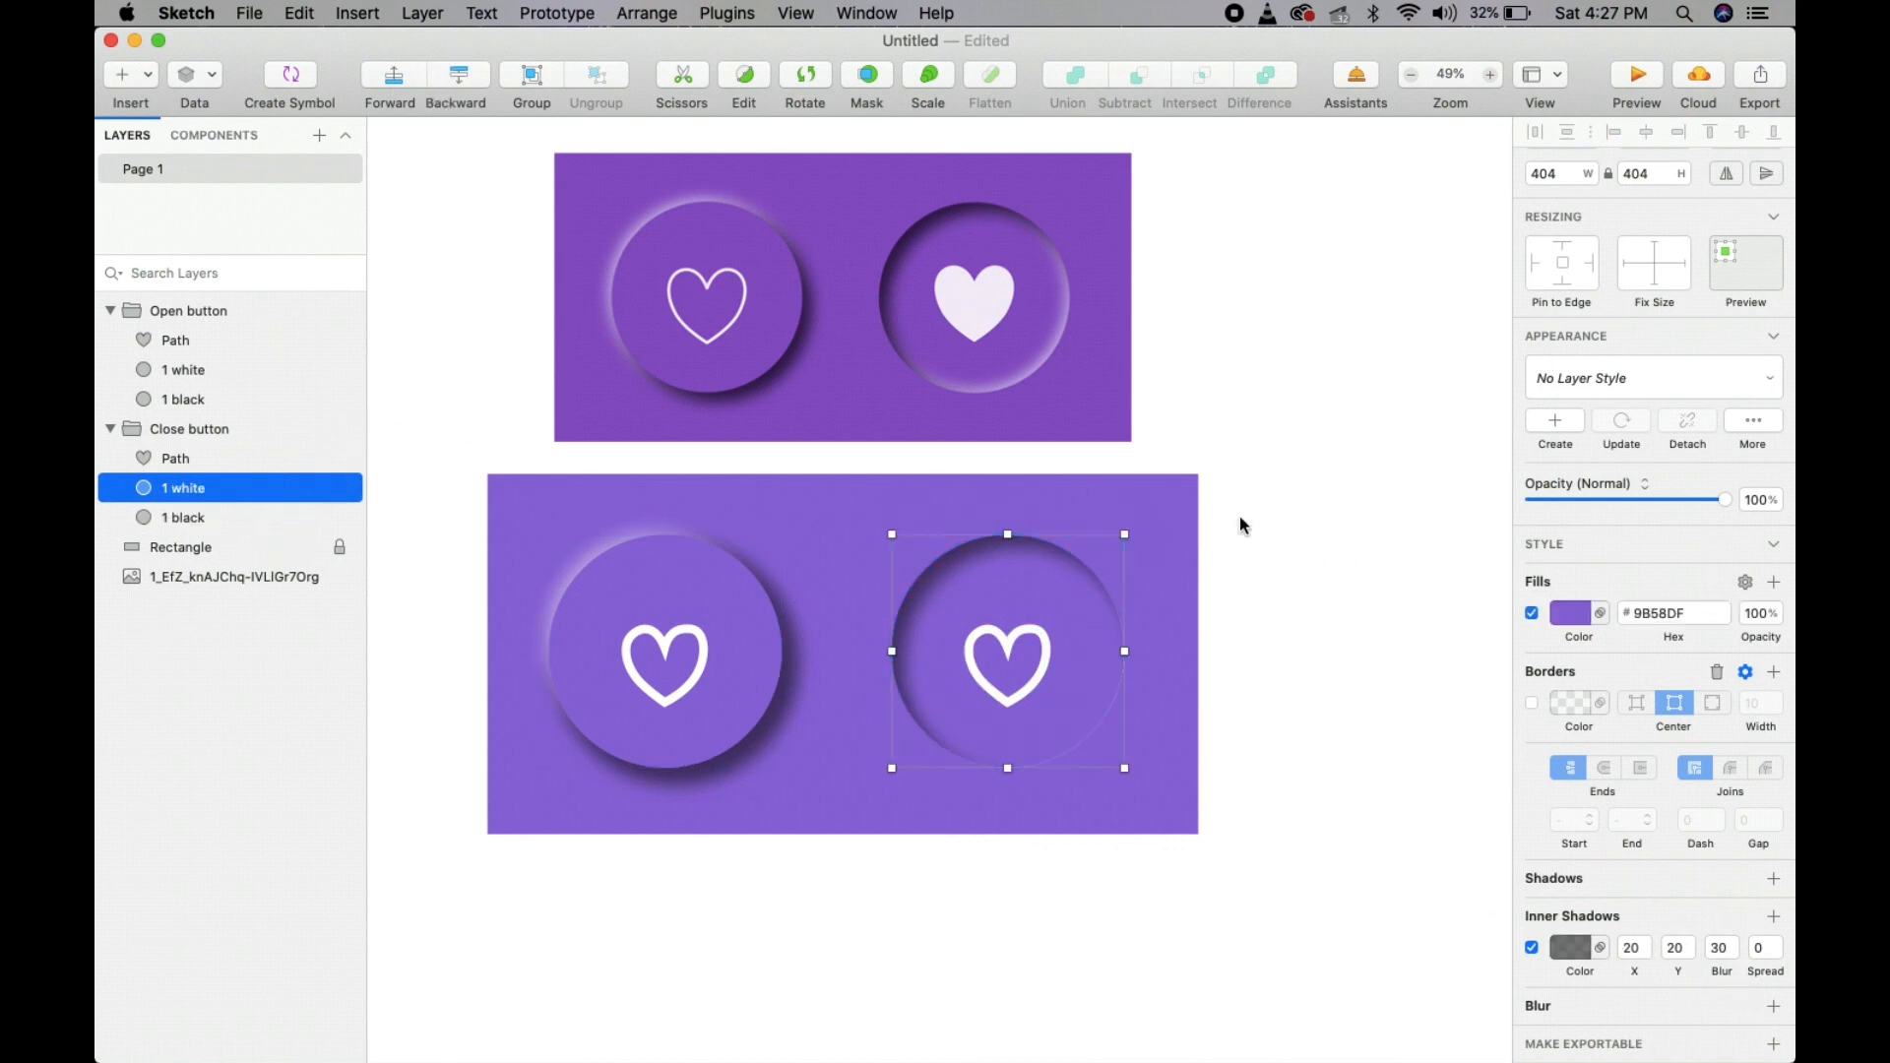
left_click(1532, 613)
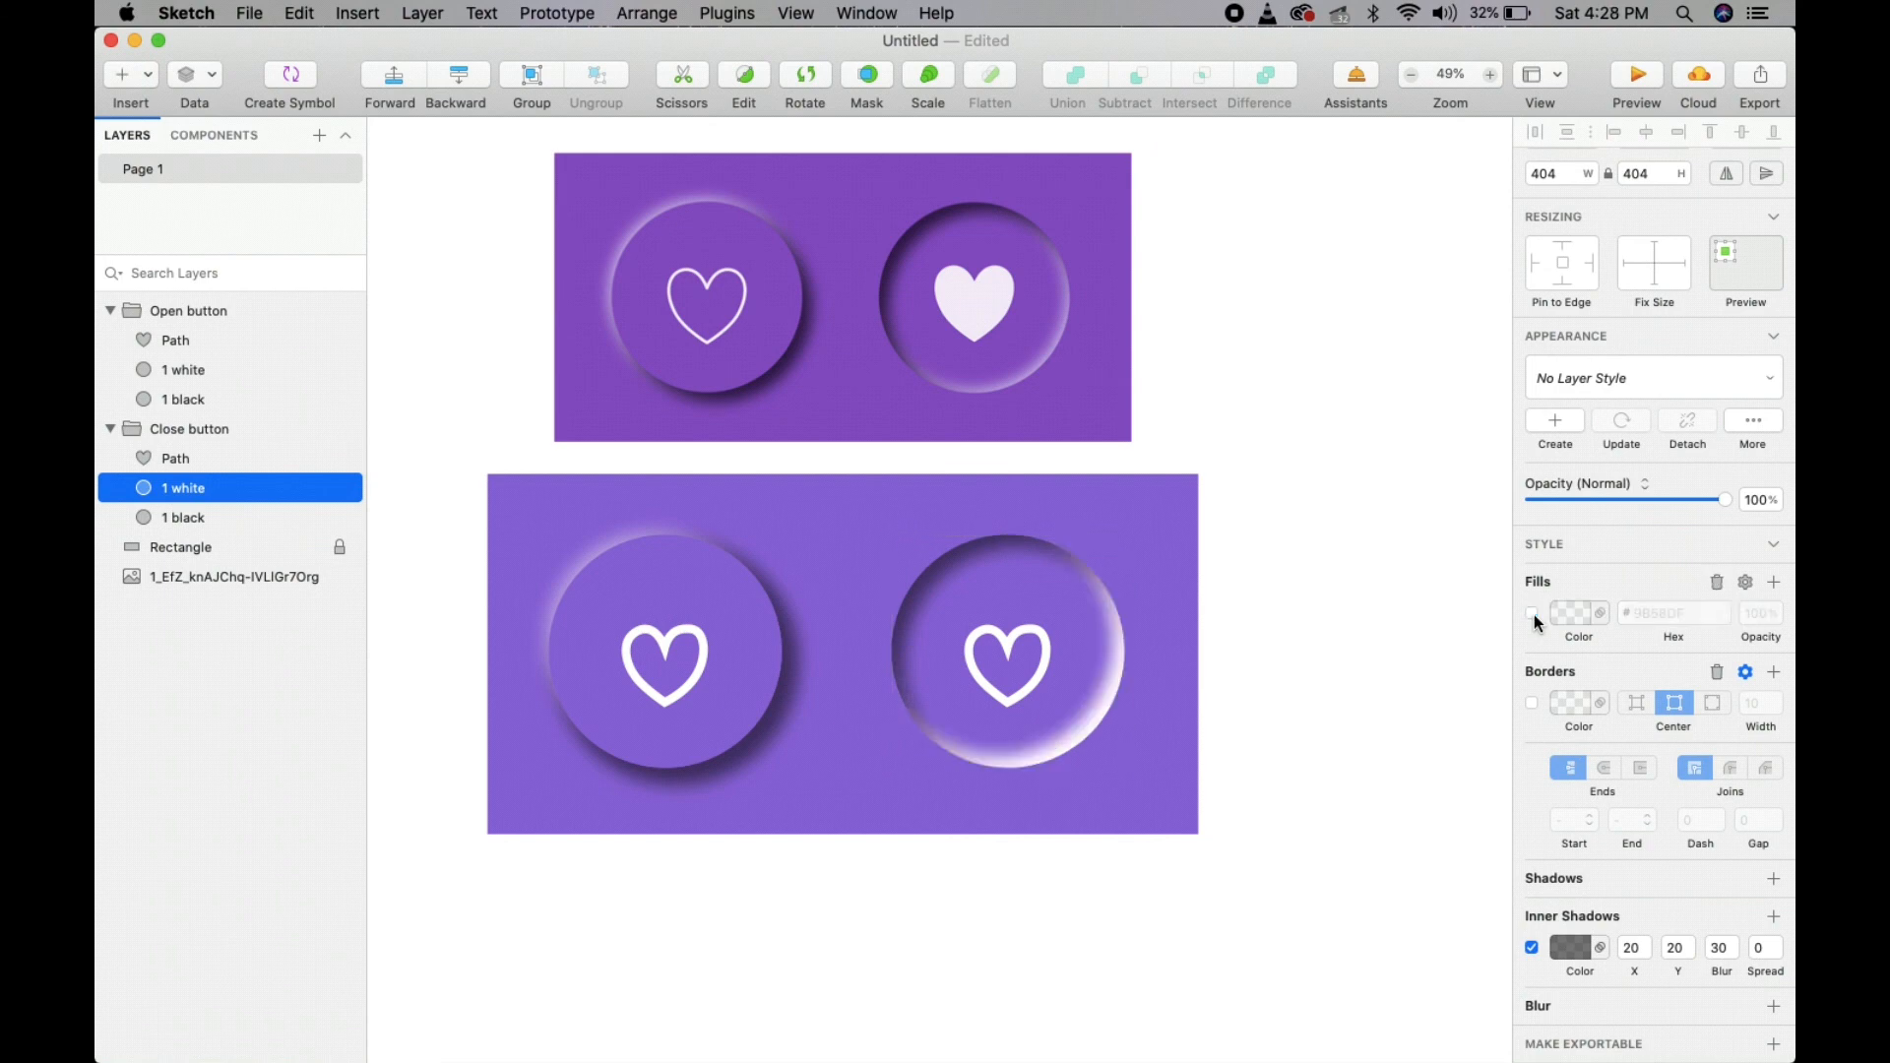
left_click(1532, 613)
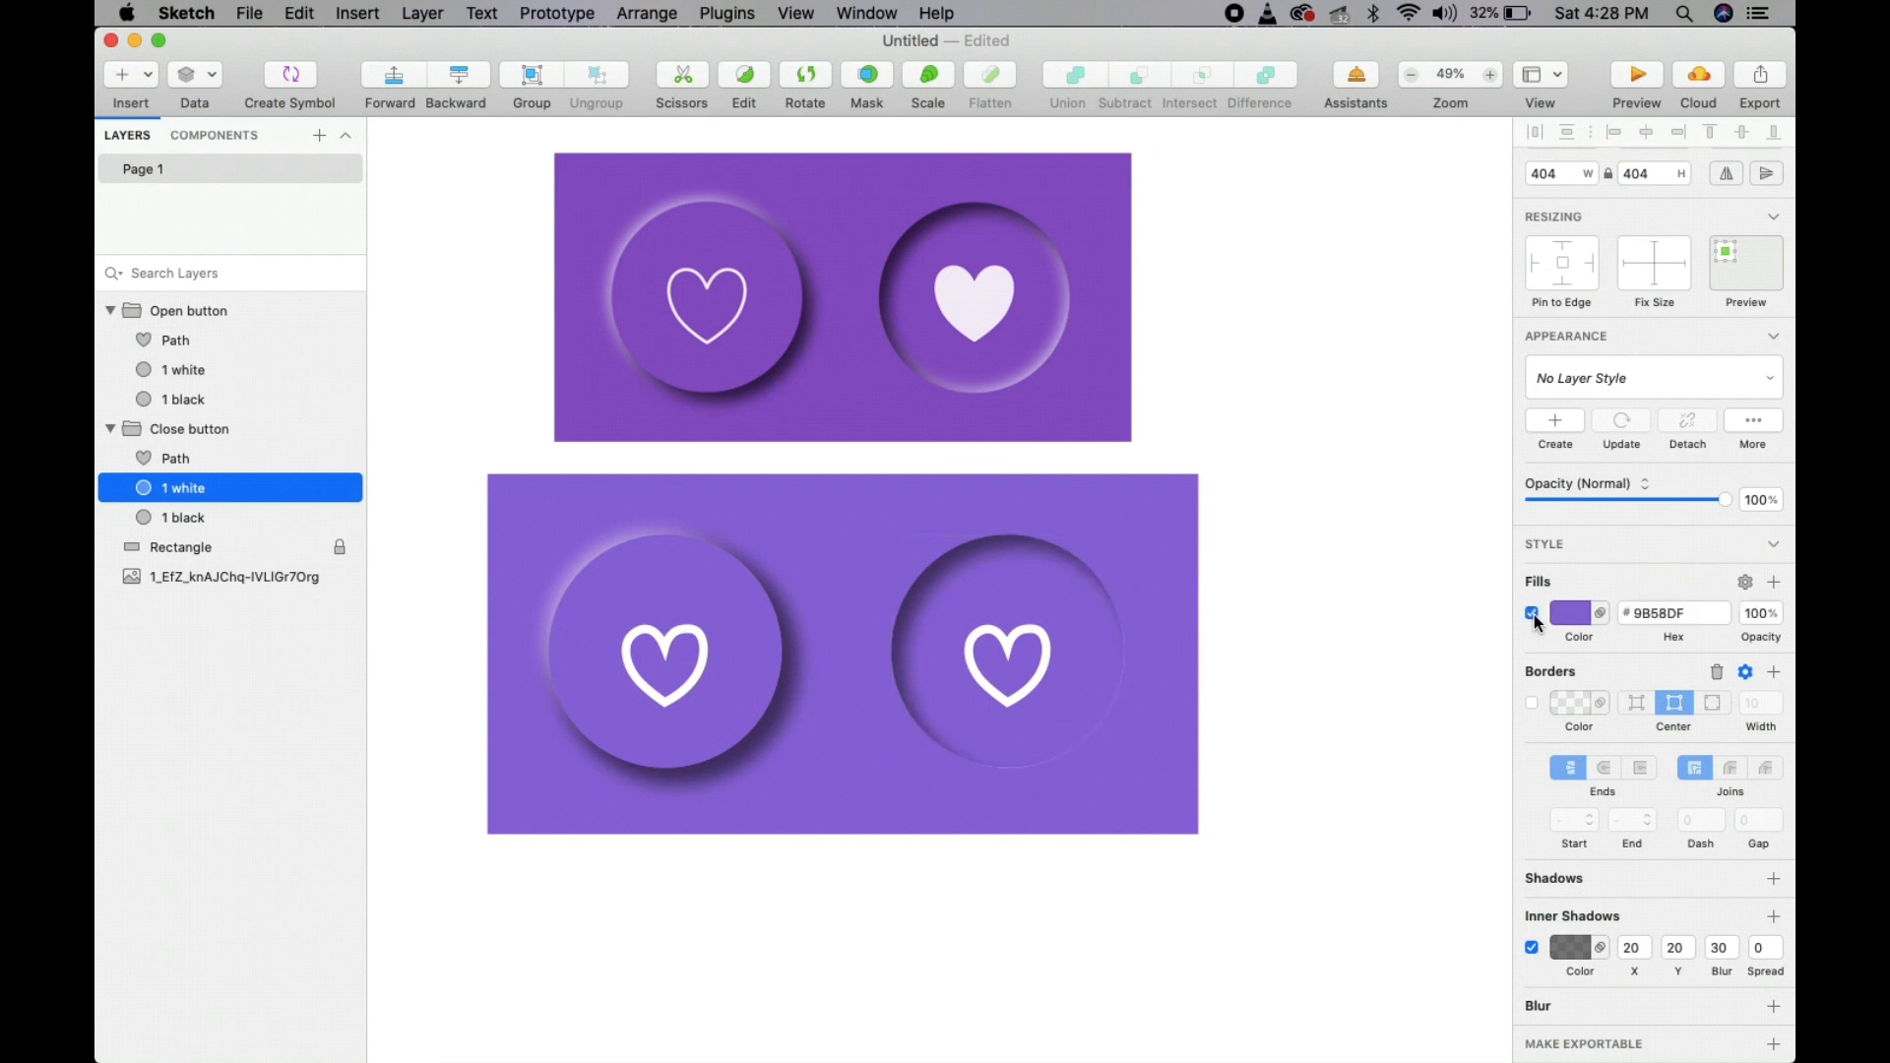
left_click(1532, 614)
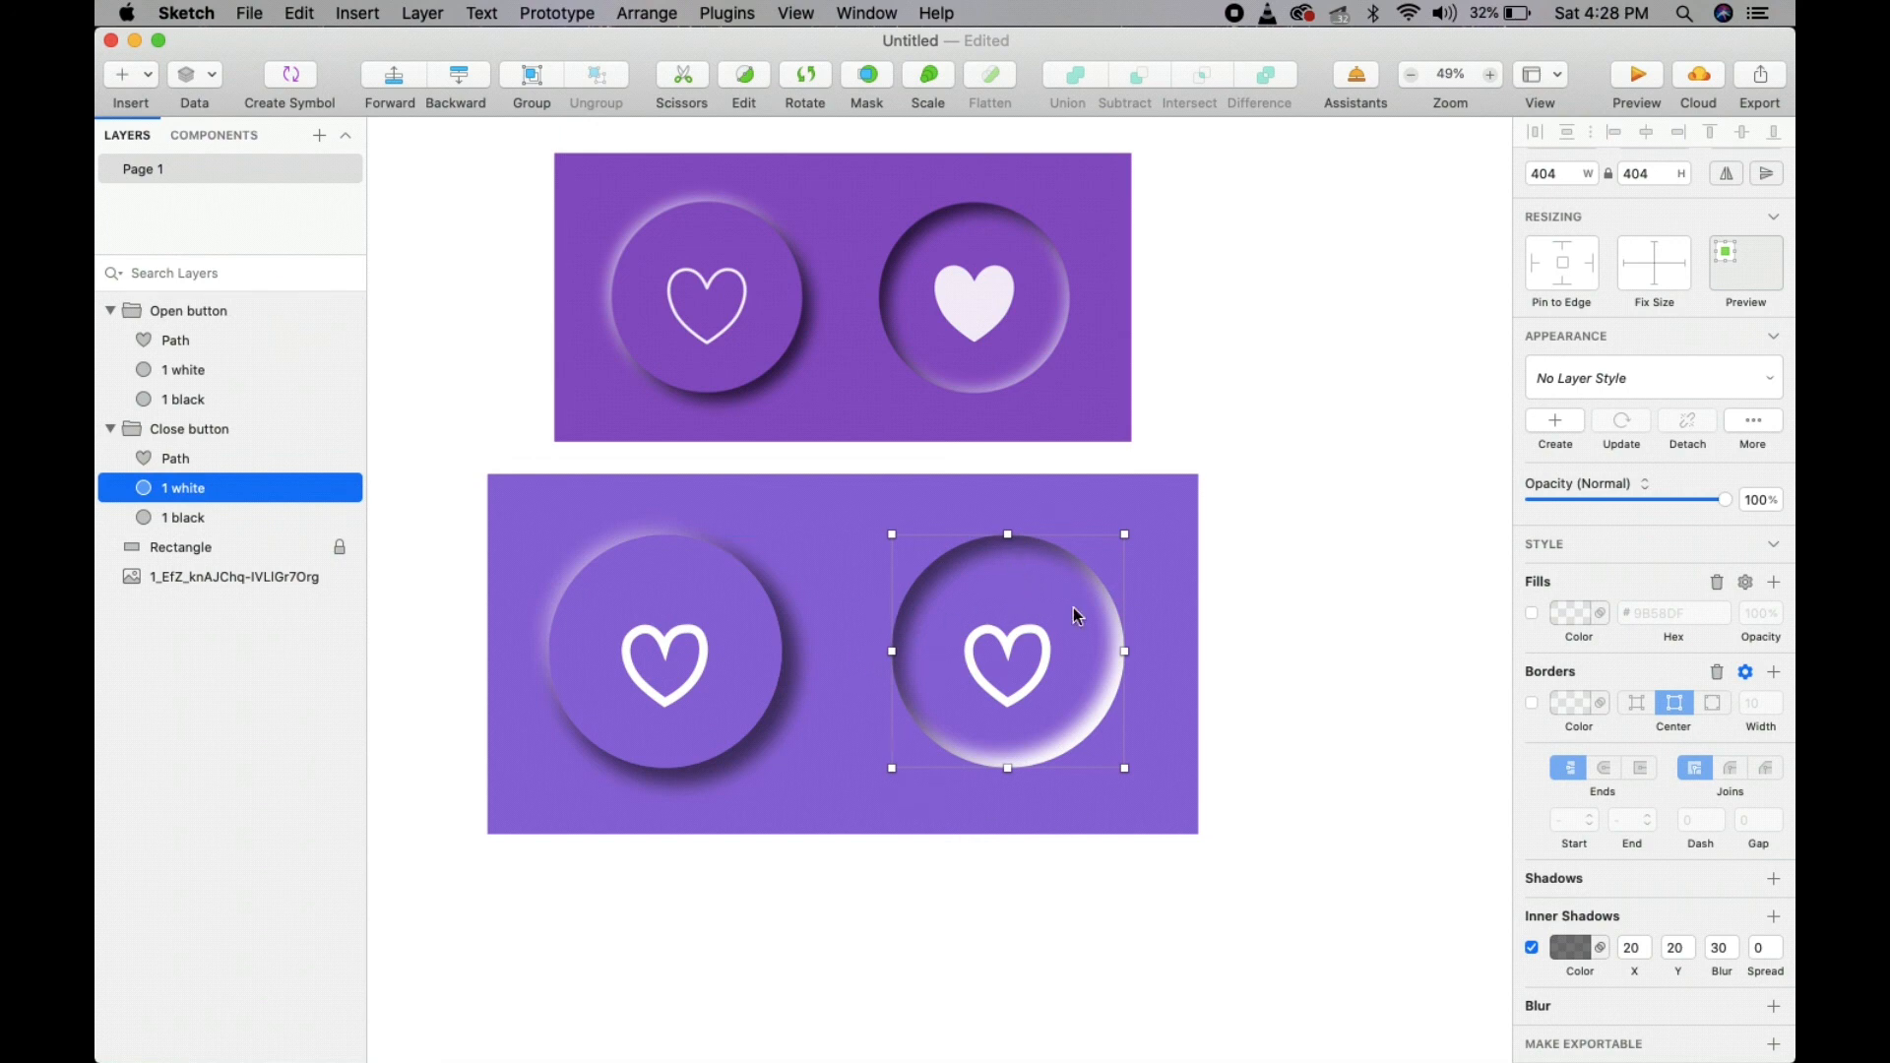
left_click(1383, 505)
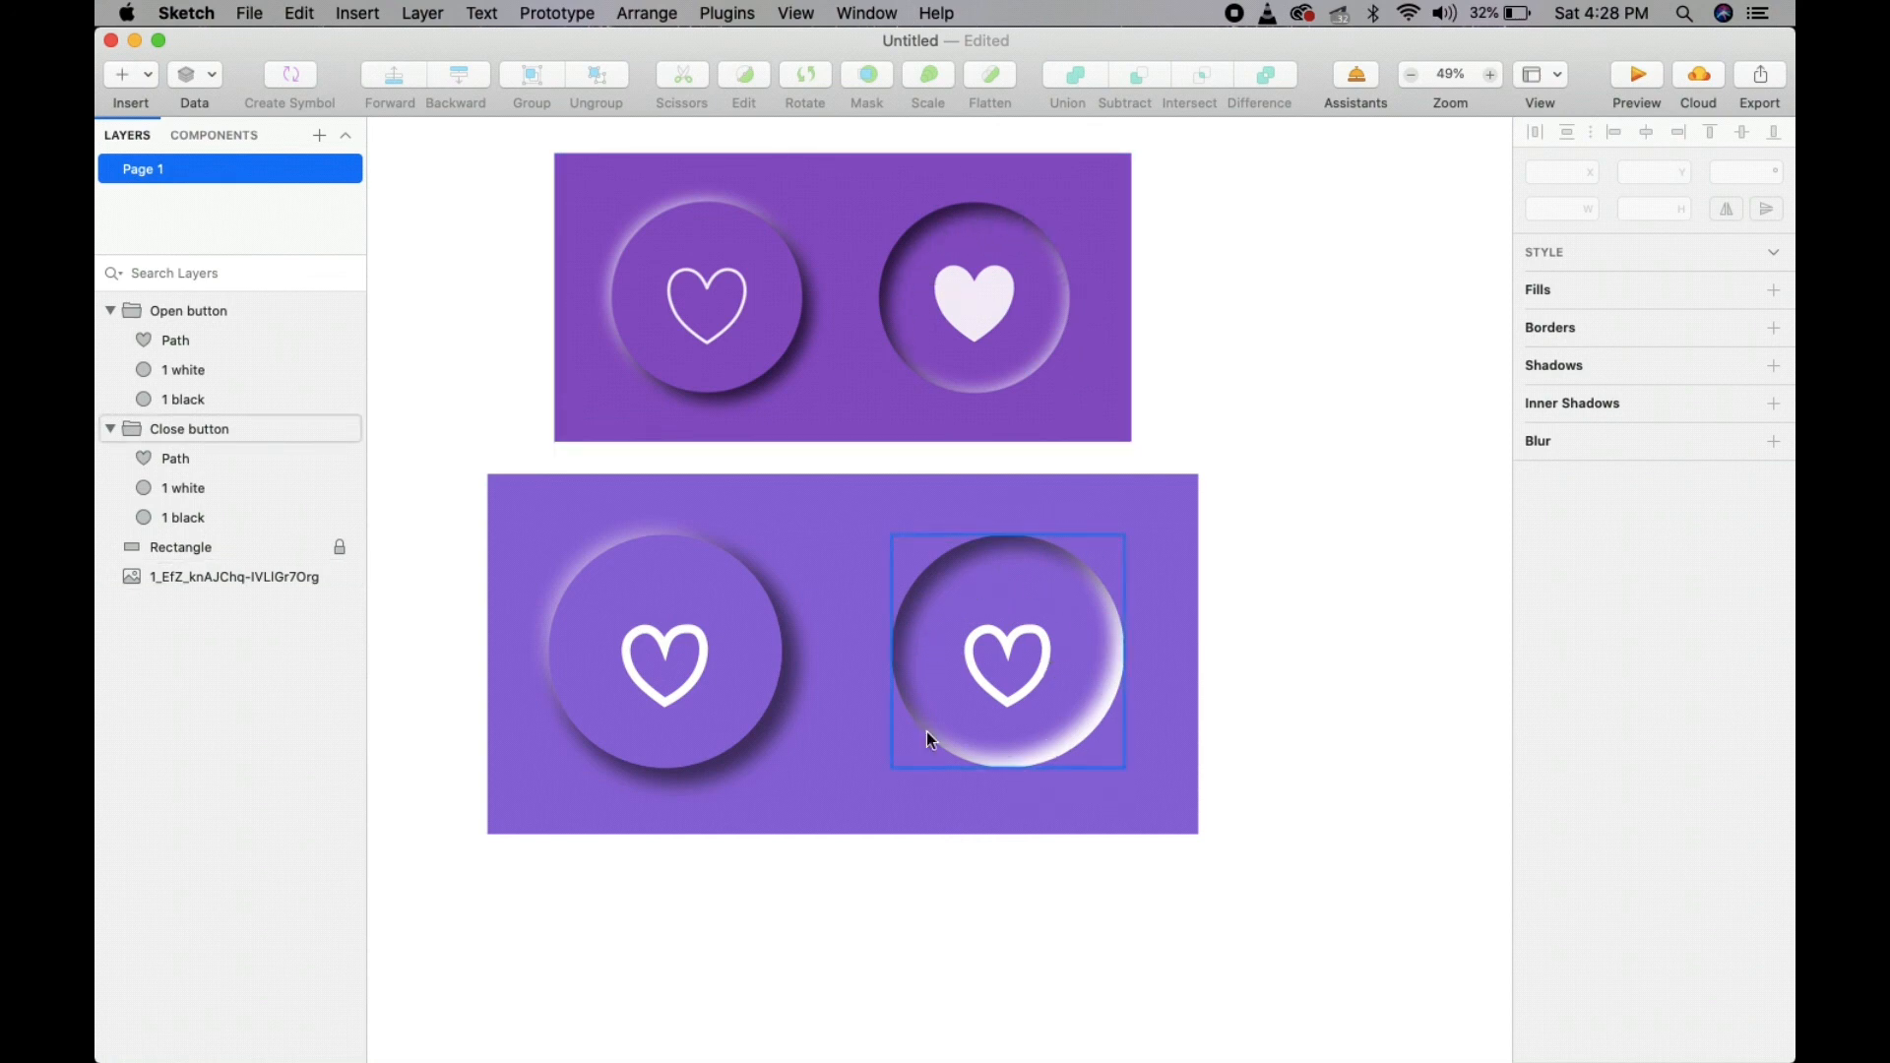
- Set the Y offset of the "1 white" circle's dark inner shadow to 9
left_click(211, 490)
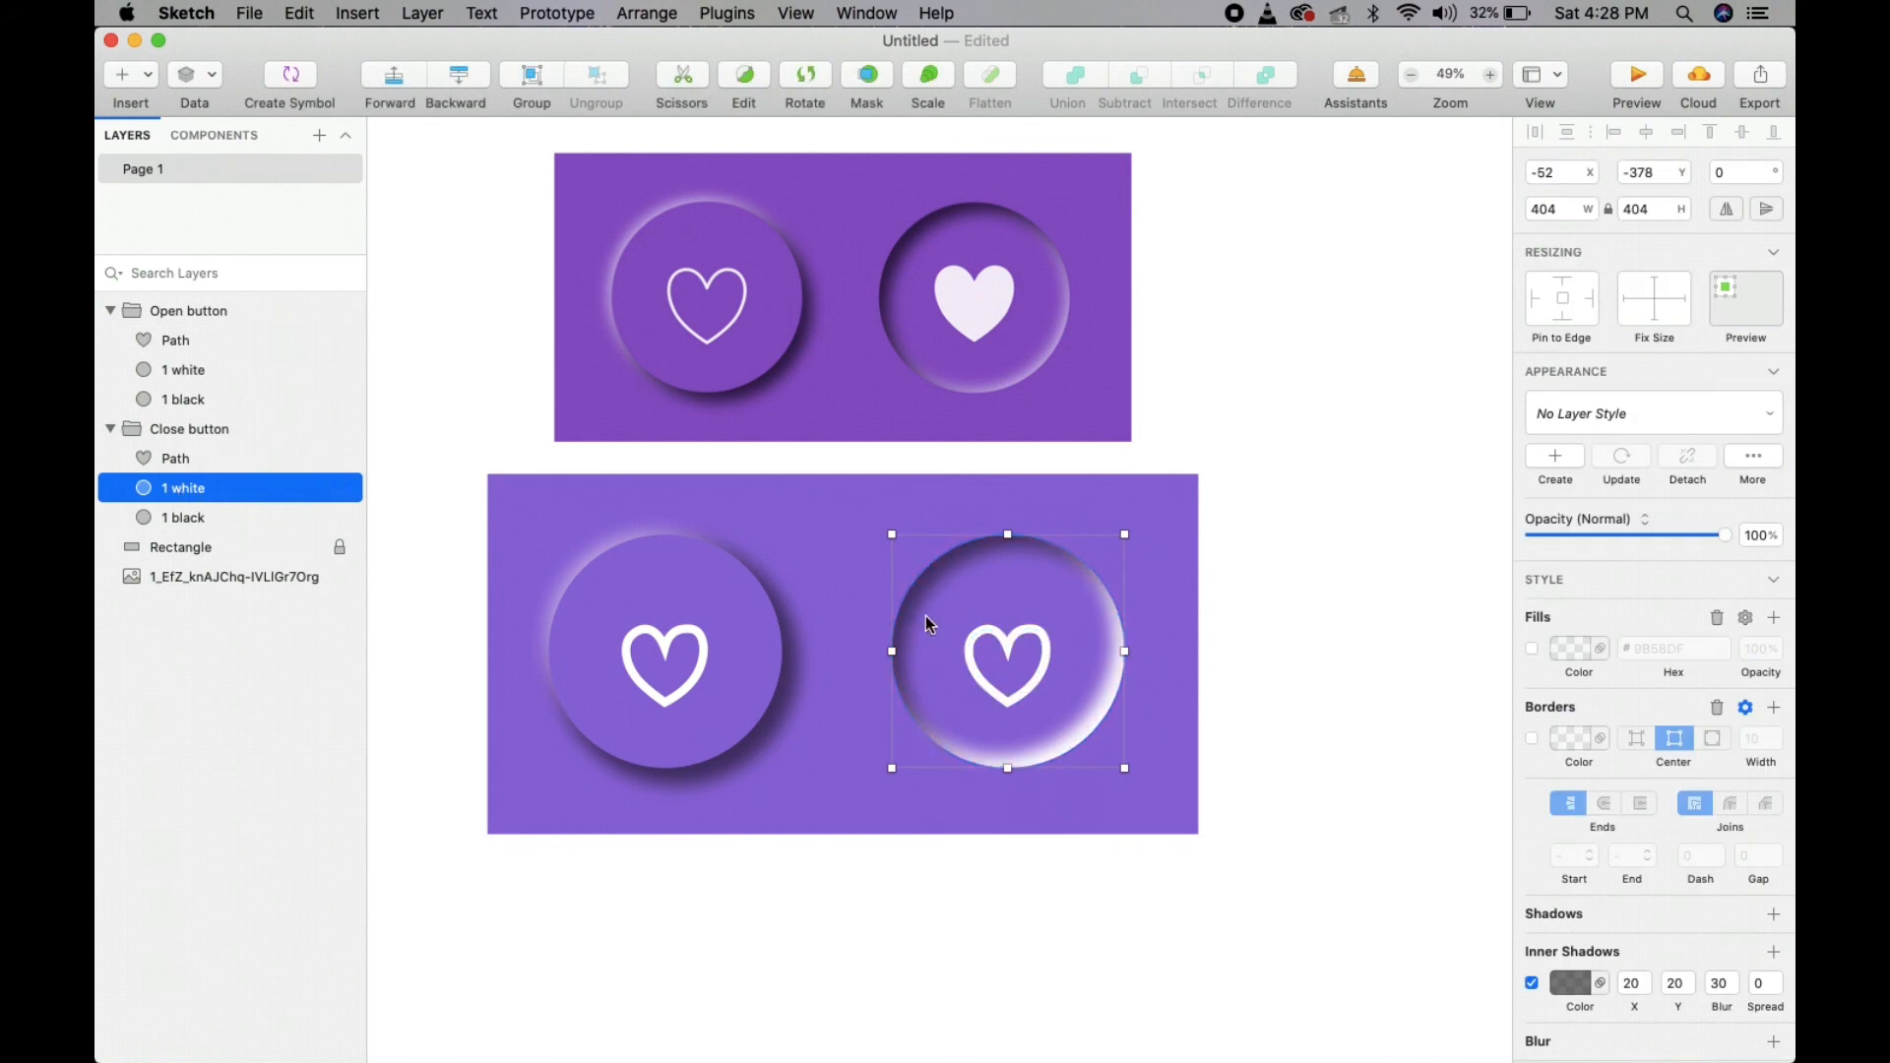
scroll(1625, 840, "down", 2)
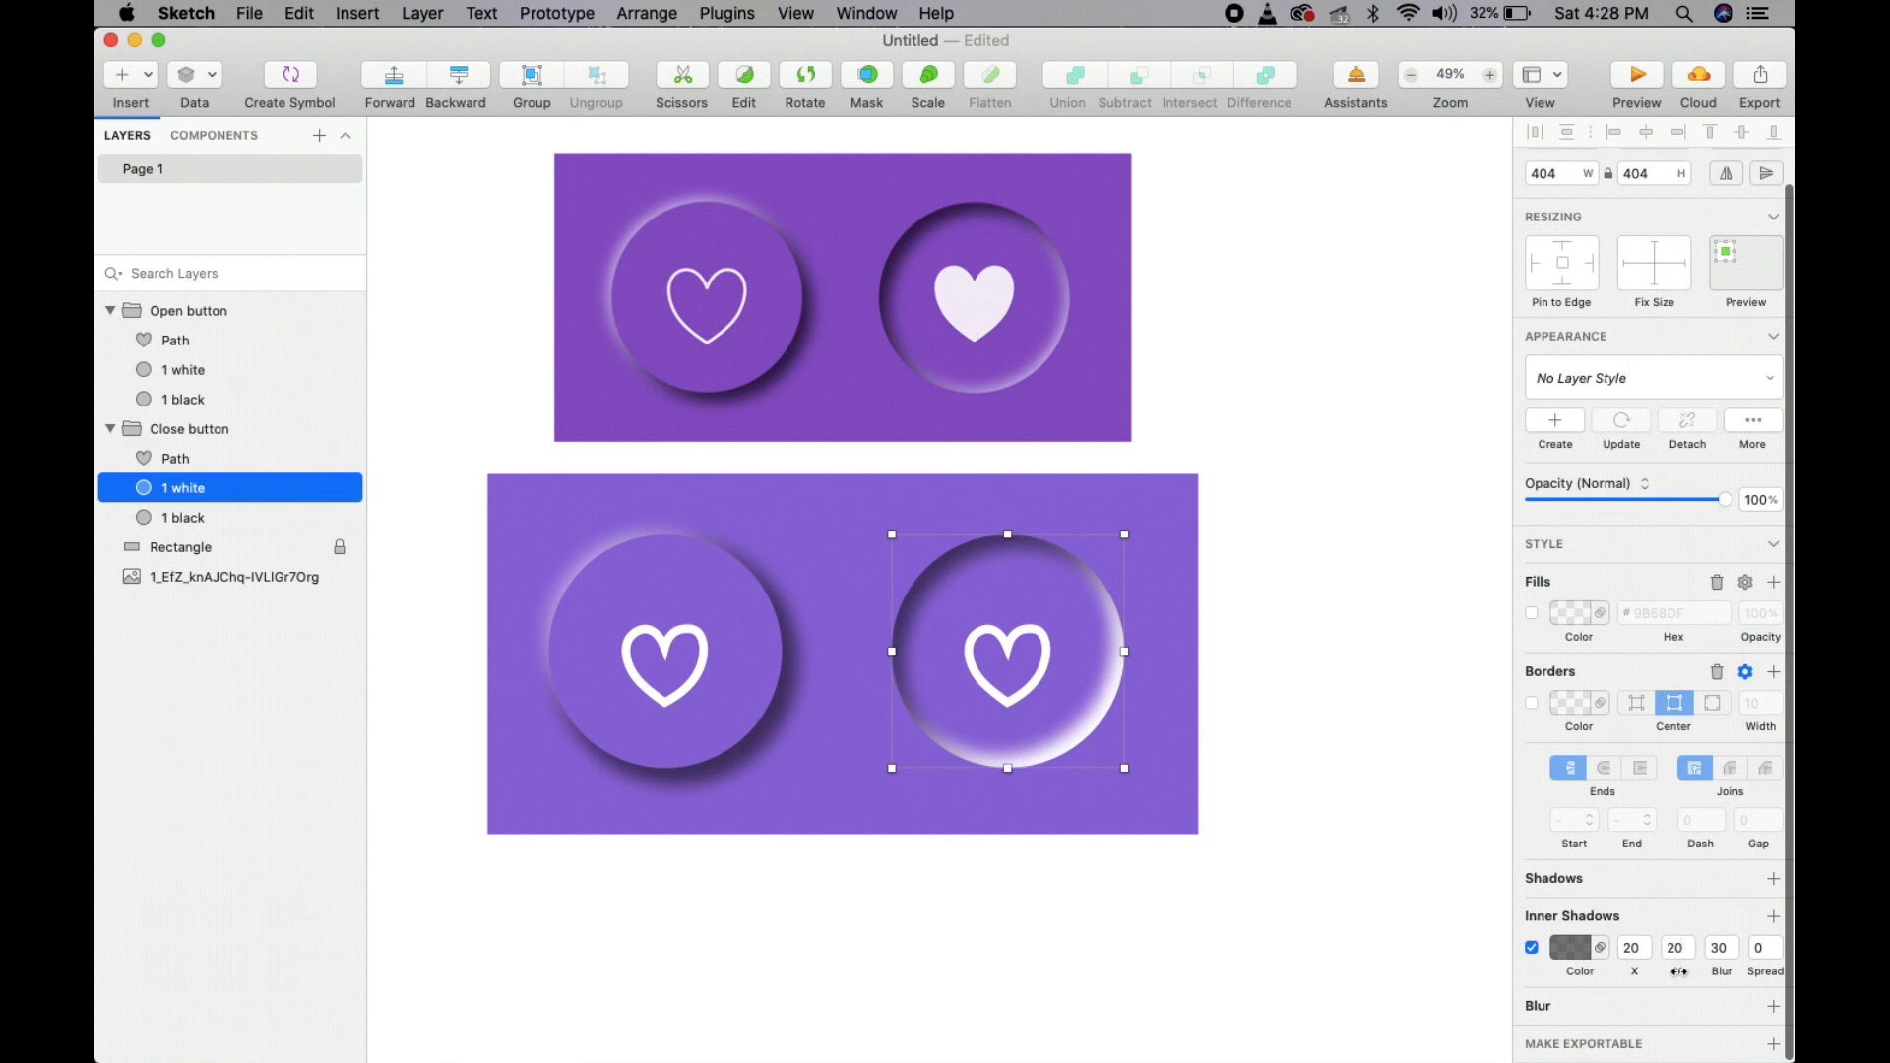
left_click_drag(1680, 972, 1663, 973)
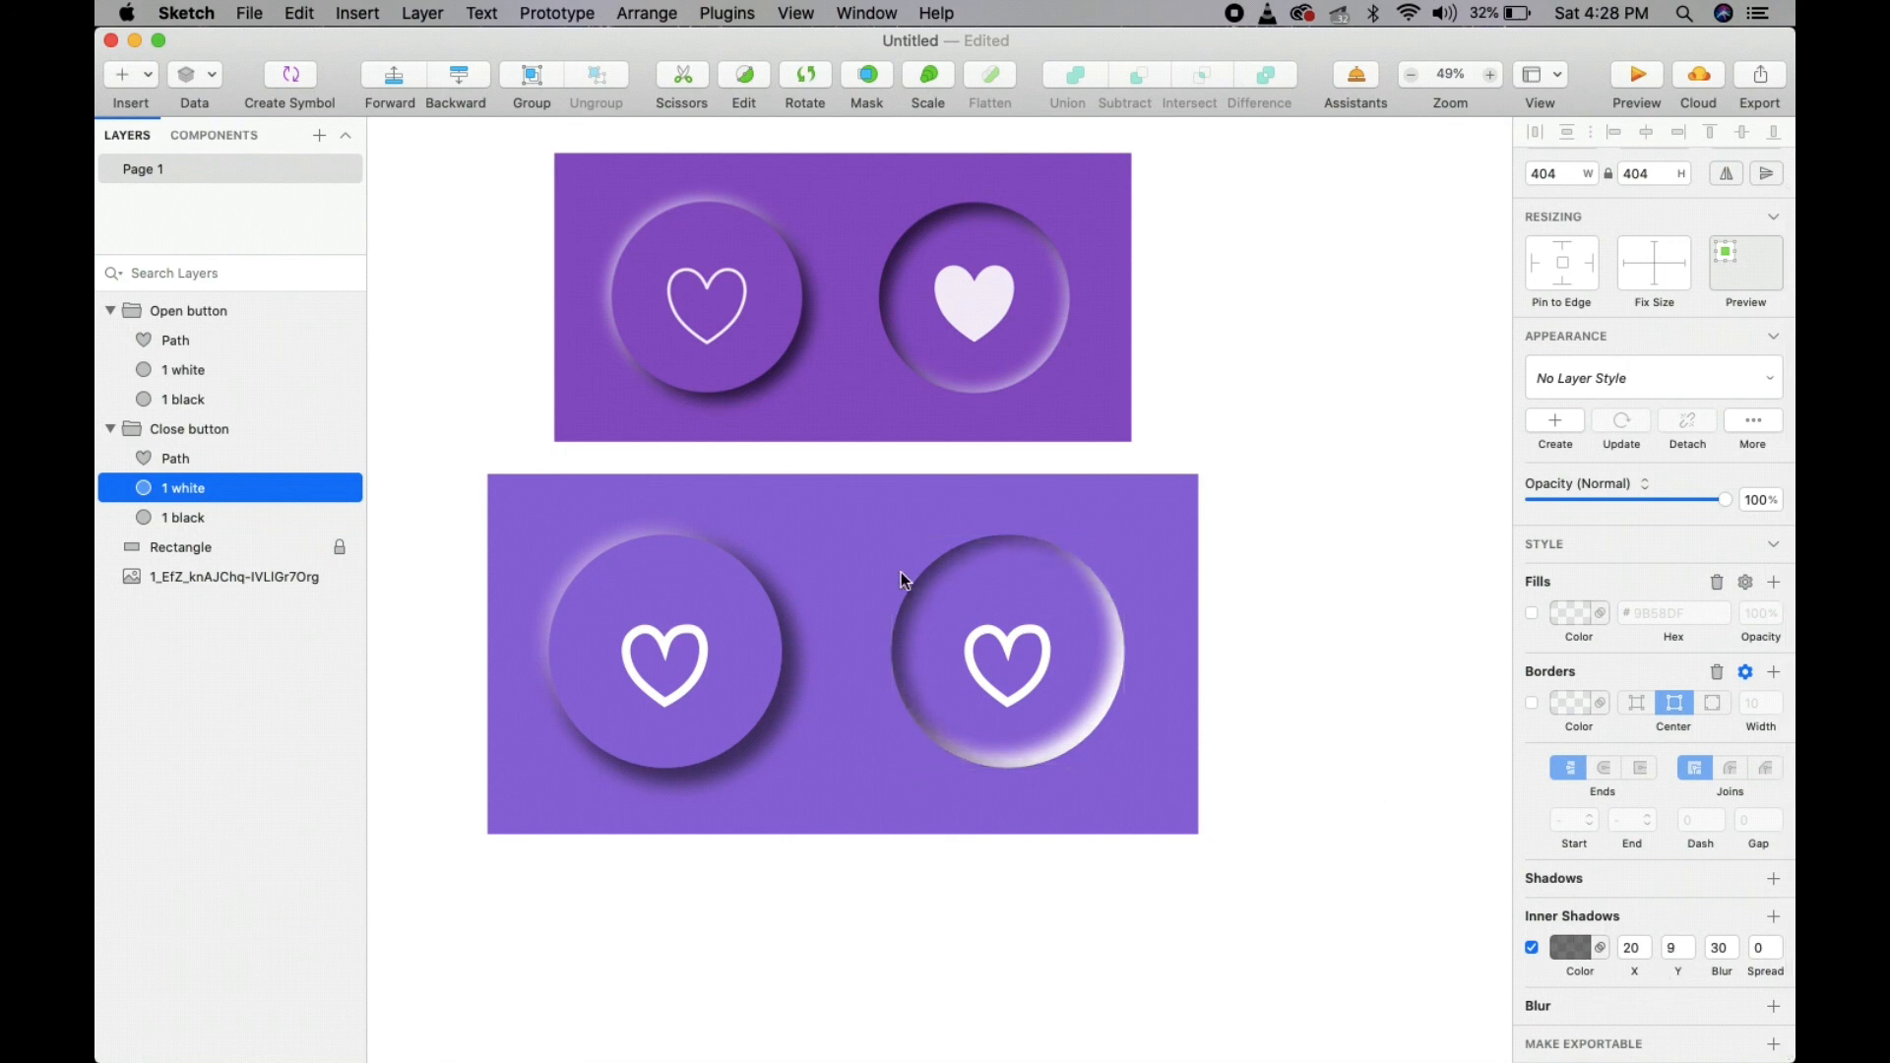
- Swap the circle names in the "Close button" group: rename the dark-shadow circle "1 black" and the white-shadow circle "1 white"
double_click(217, 484)
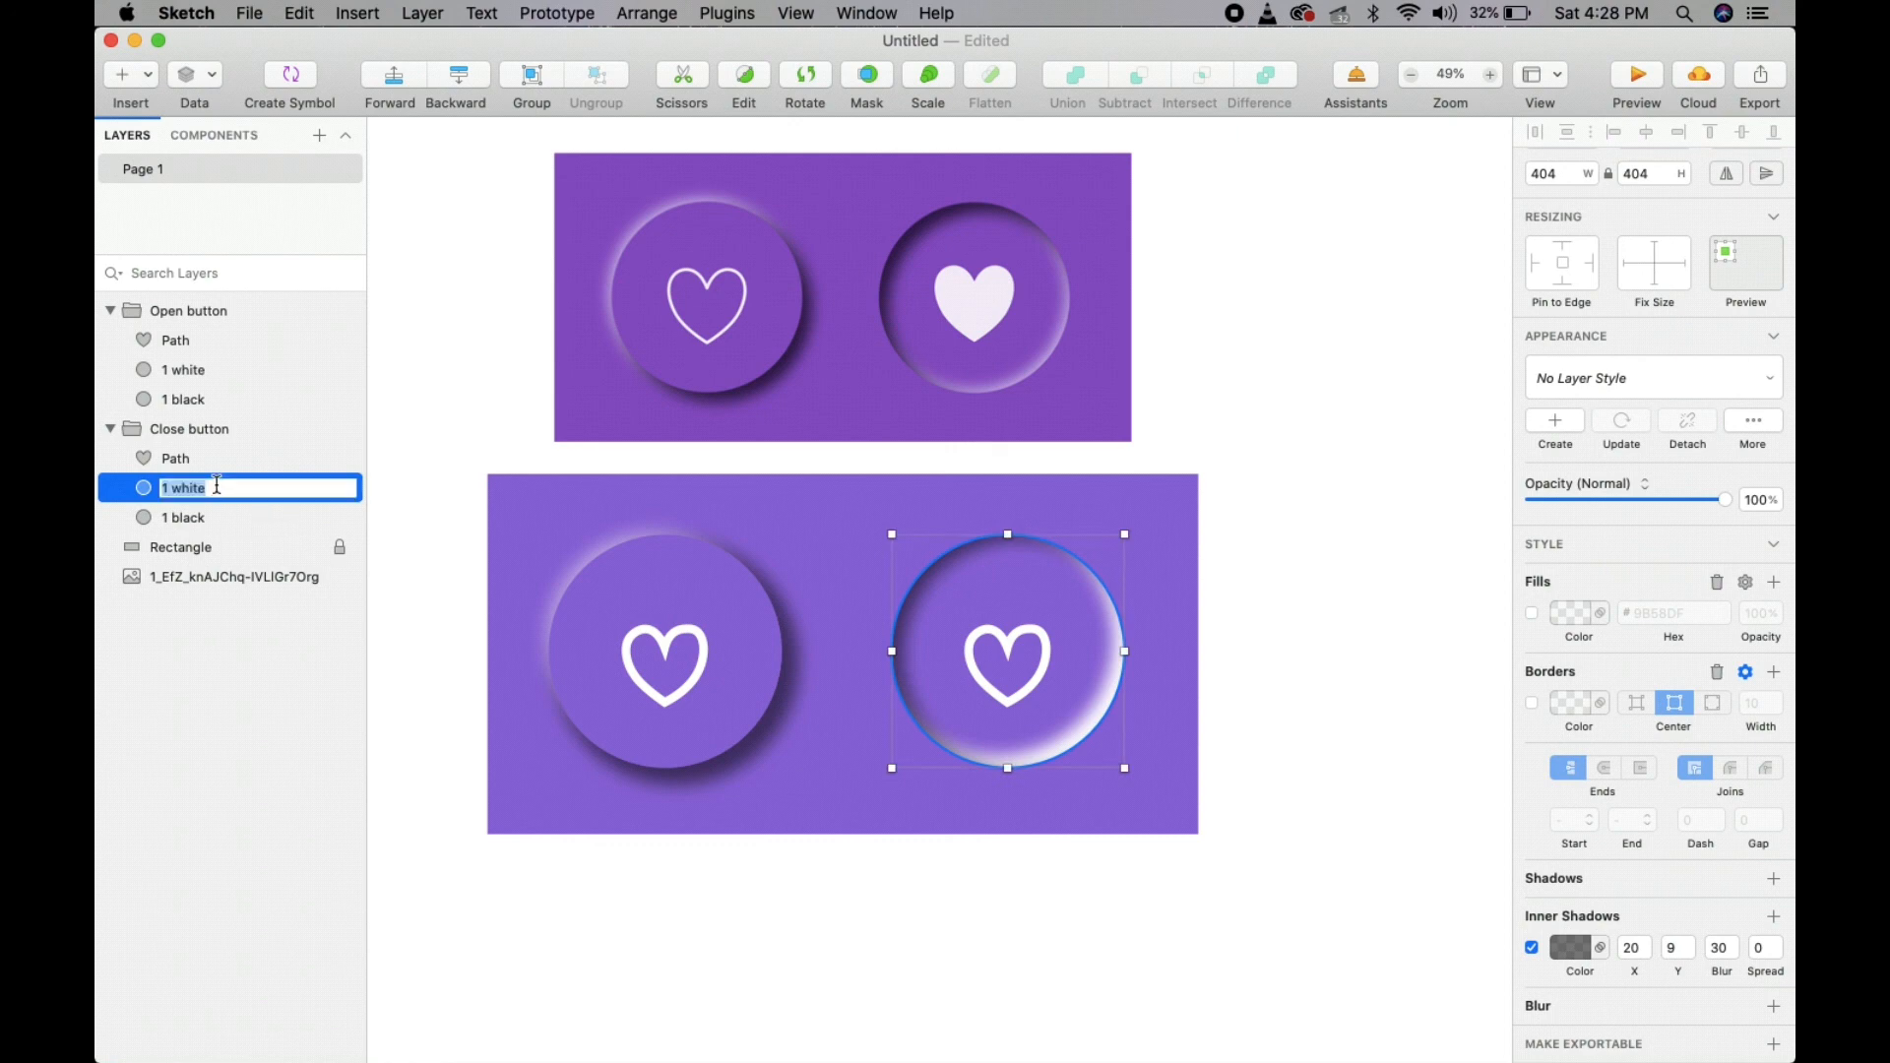
type("1 black")
key("Return")
left_click(212, 518)
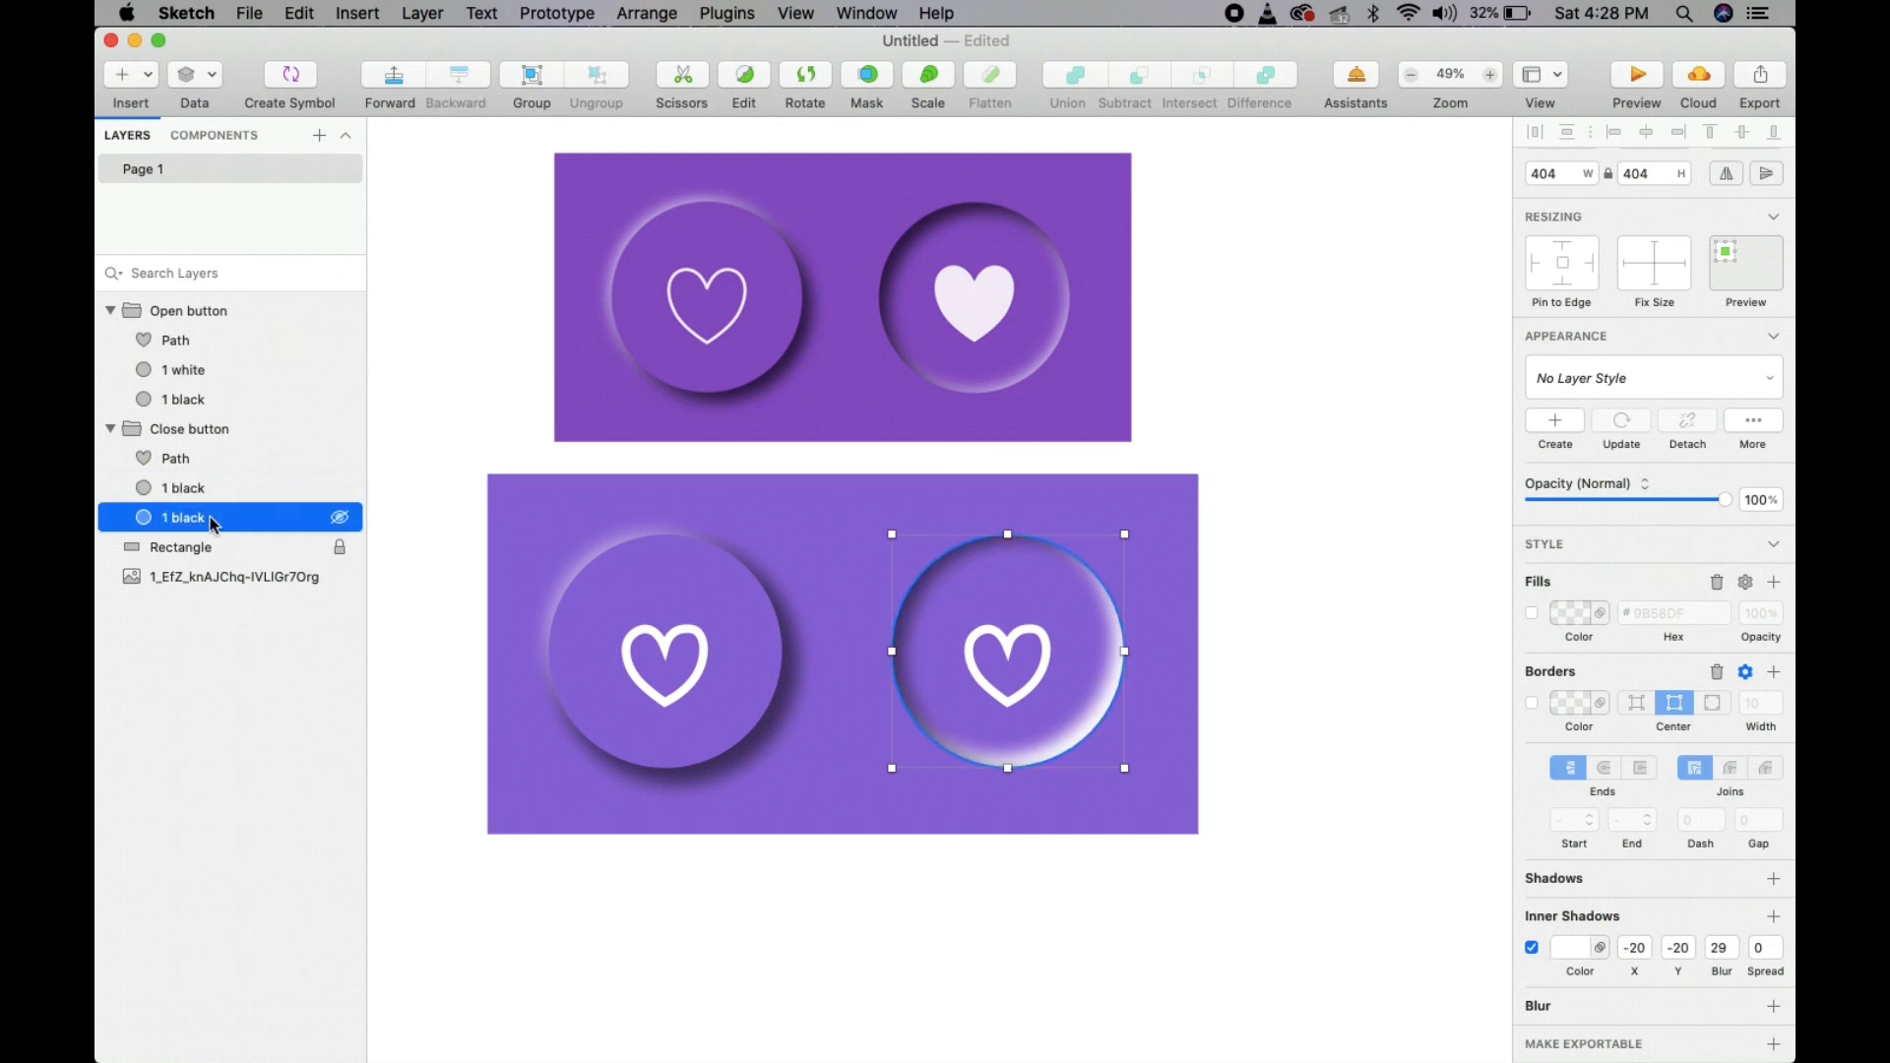
double_click(211, 517)
type("1 w")
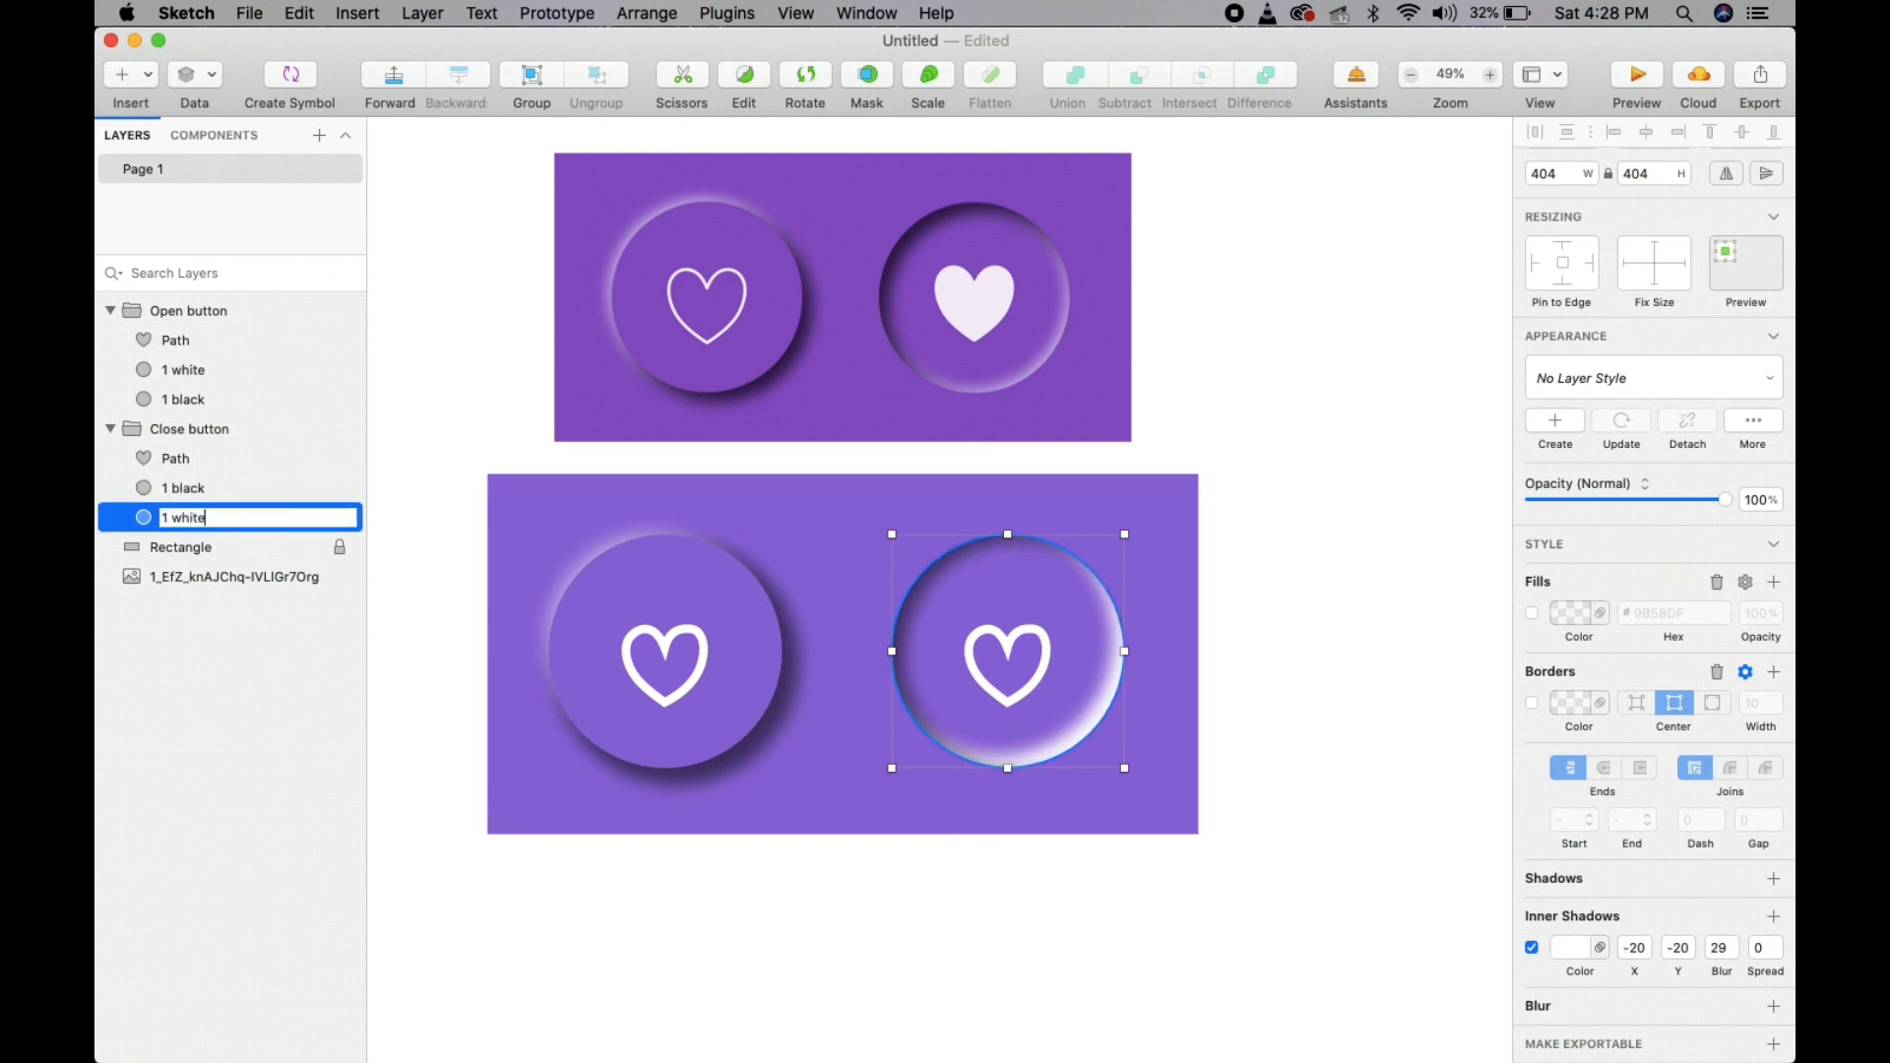
type("hite")
key("Return")
left_click(484, 486)
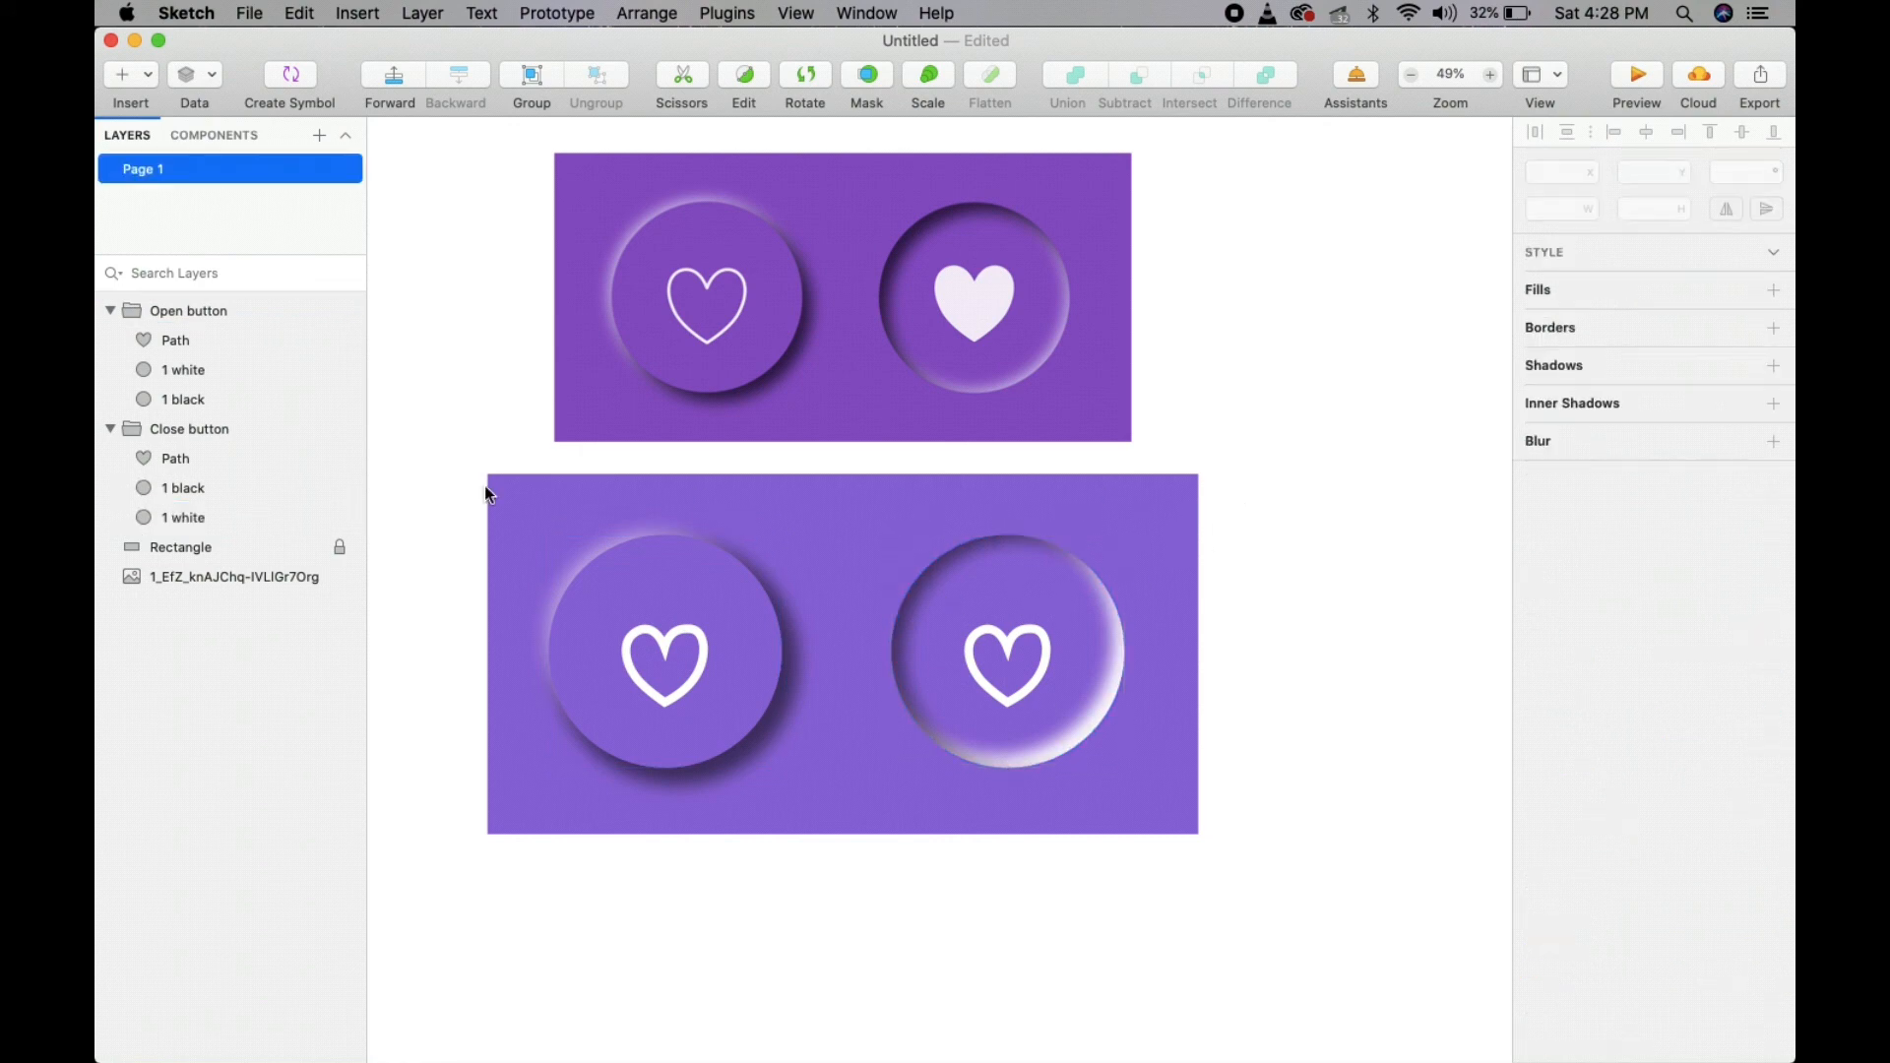
- Try an X offset of -23 on the "1 white" circle's inner shadow in the "Close button" group, and undo it
left_click(180, 520)
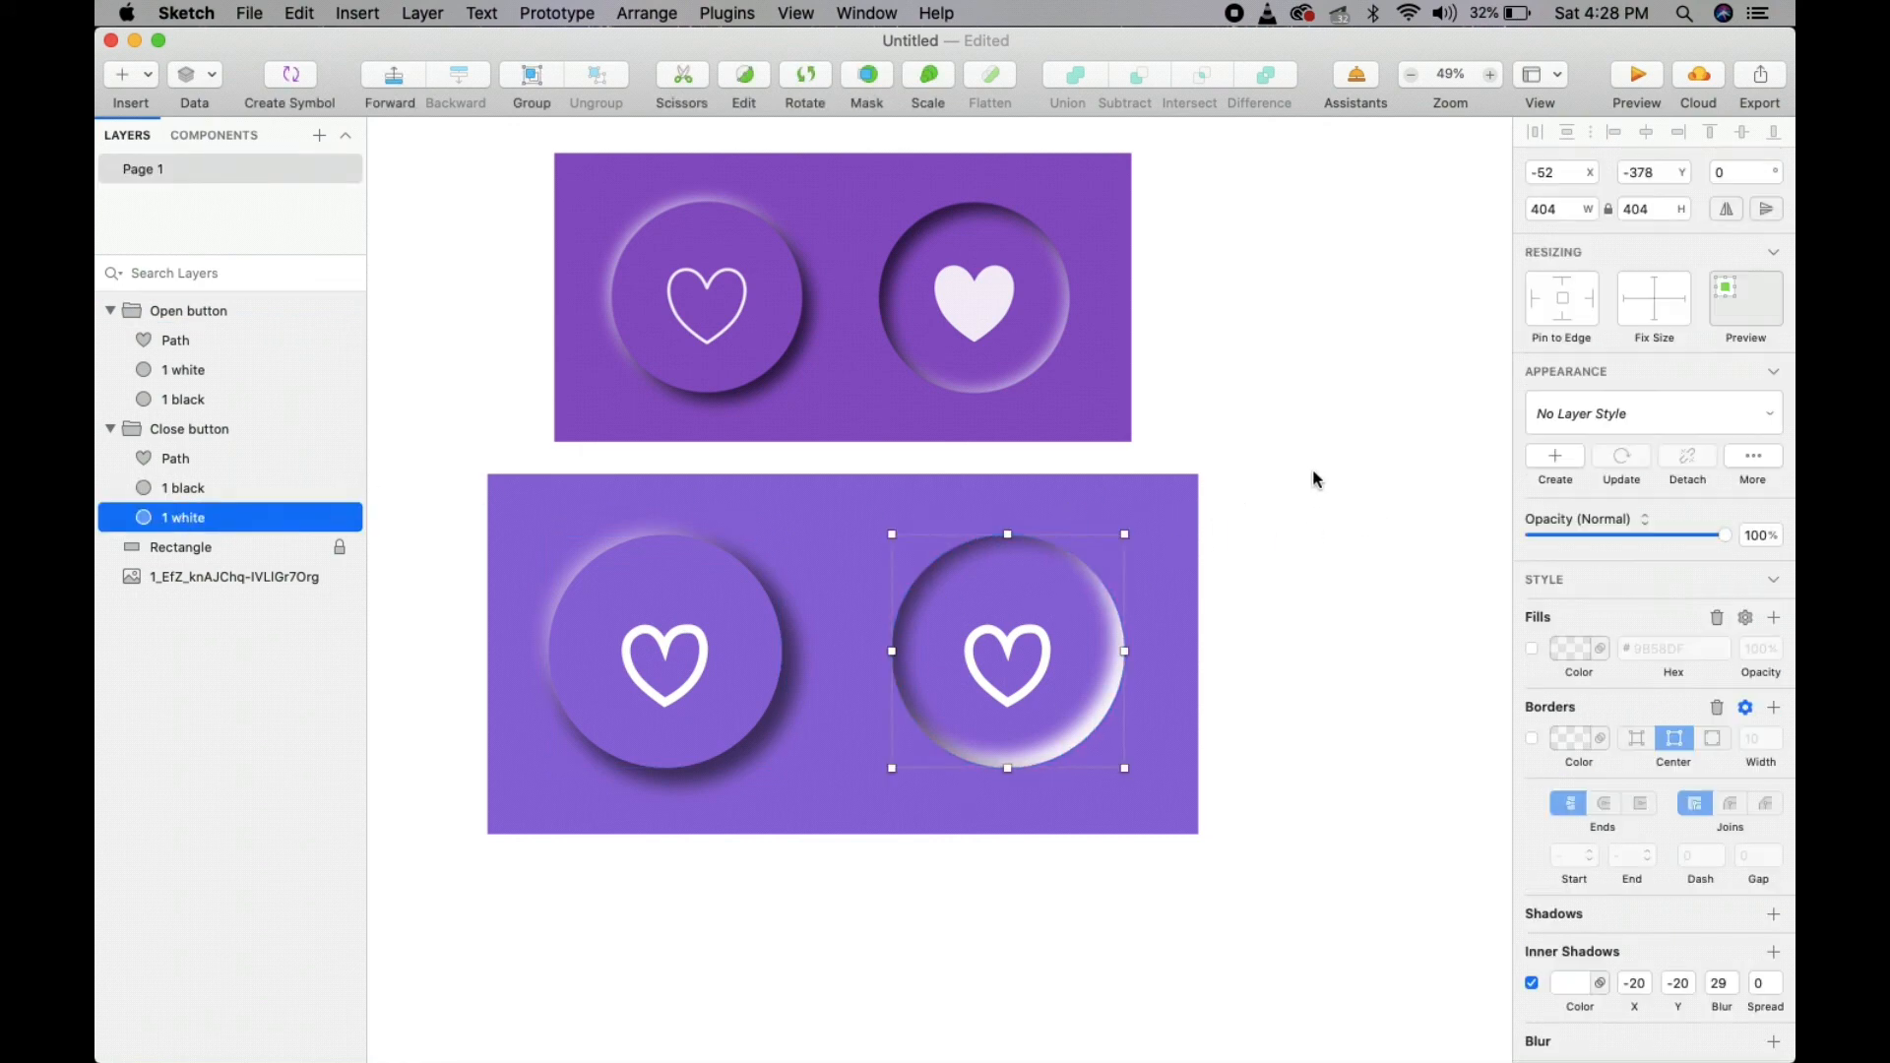
left_click(219, 311)
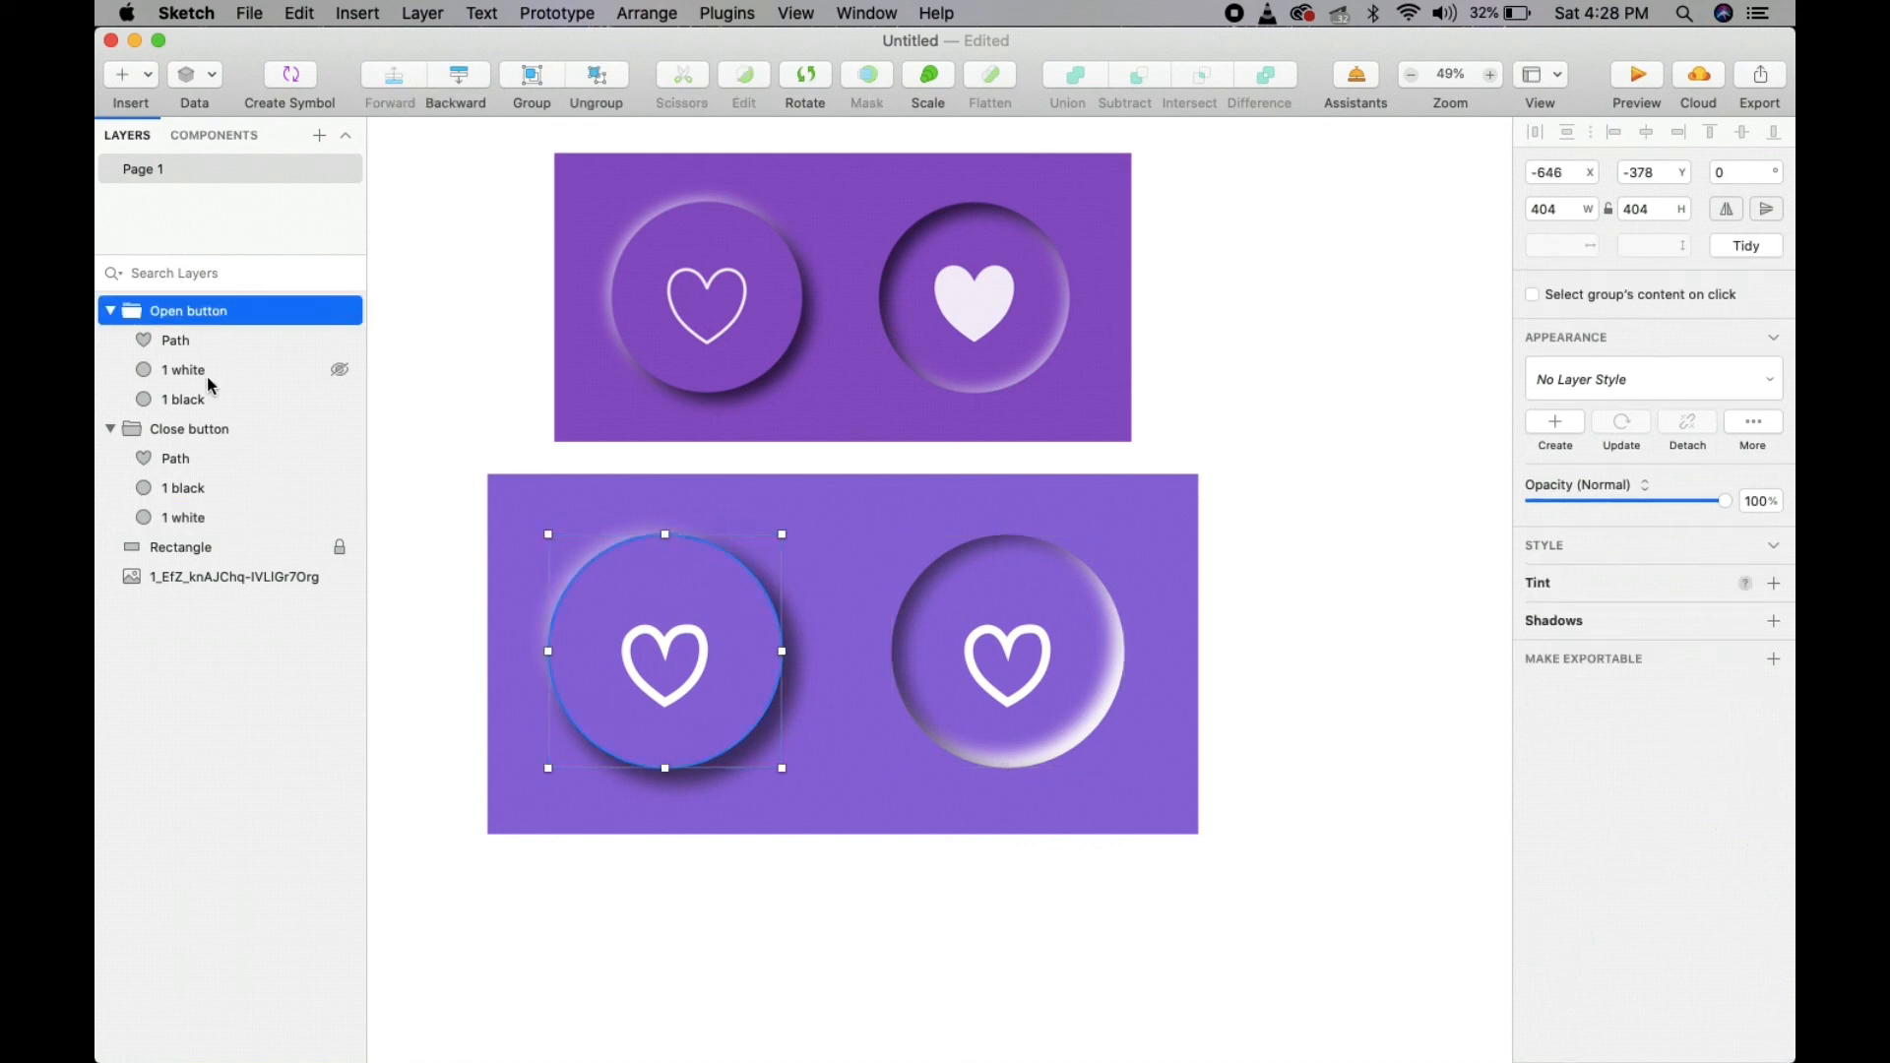
left_click(222, 518)
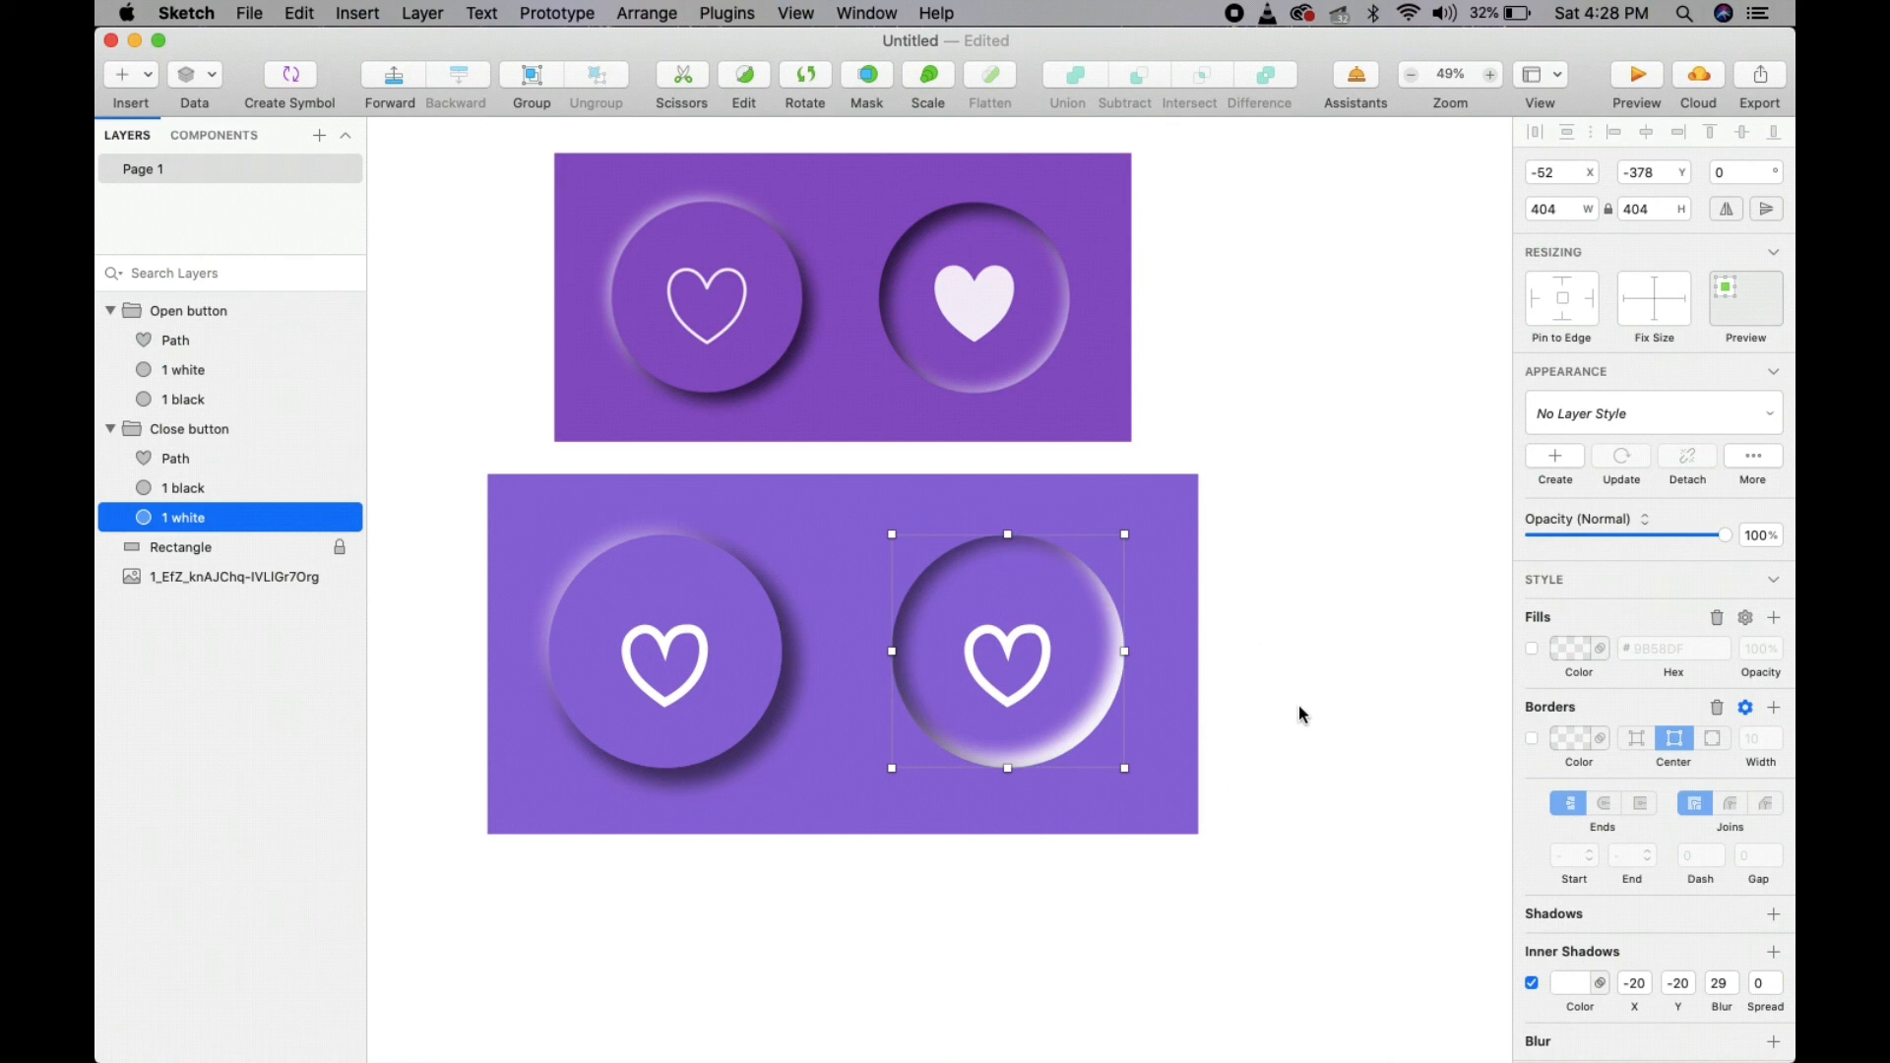
scroll(1657, 730, "down", 2)
left_click_drag(1636, 972, 1635, 972)
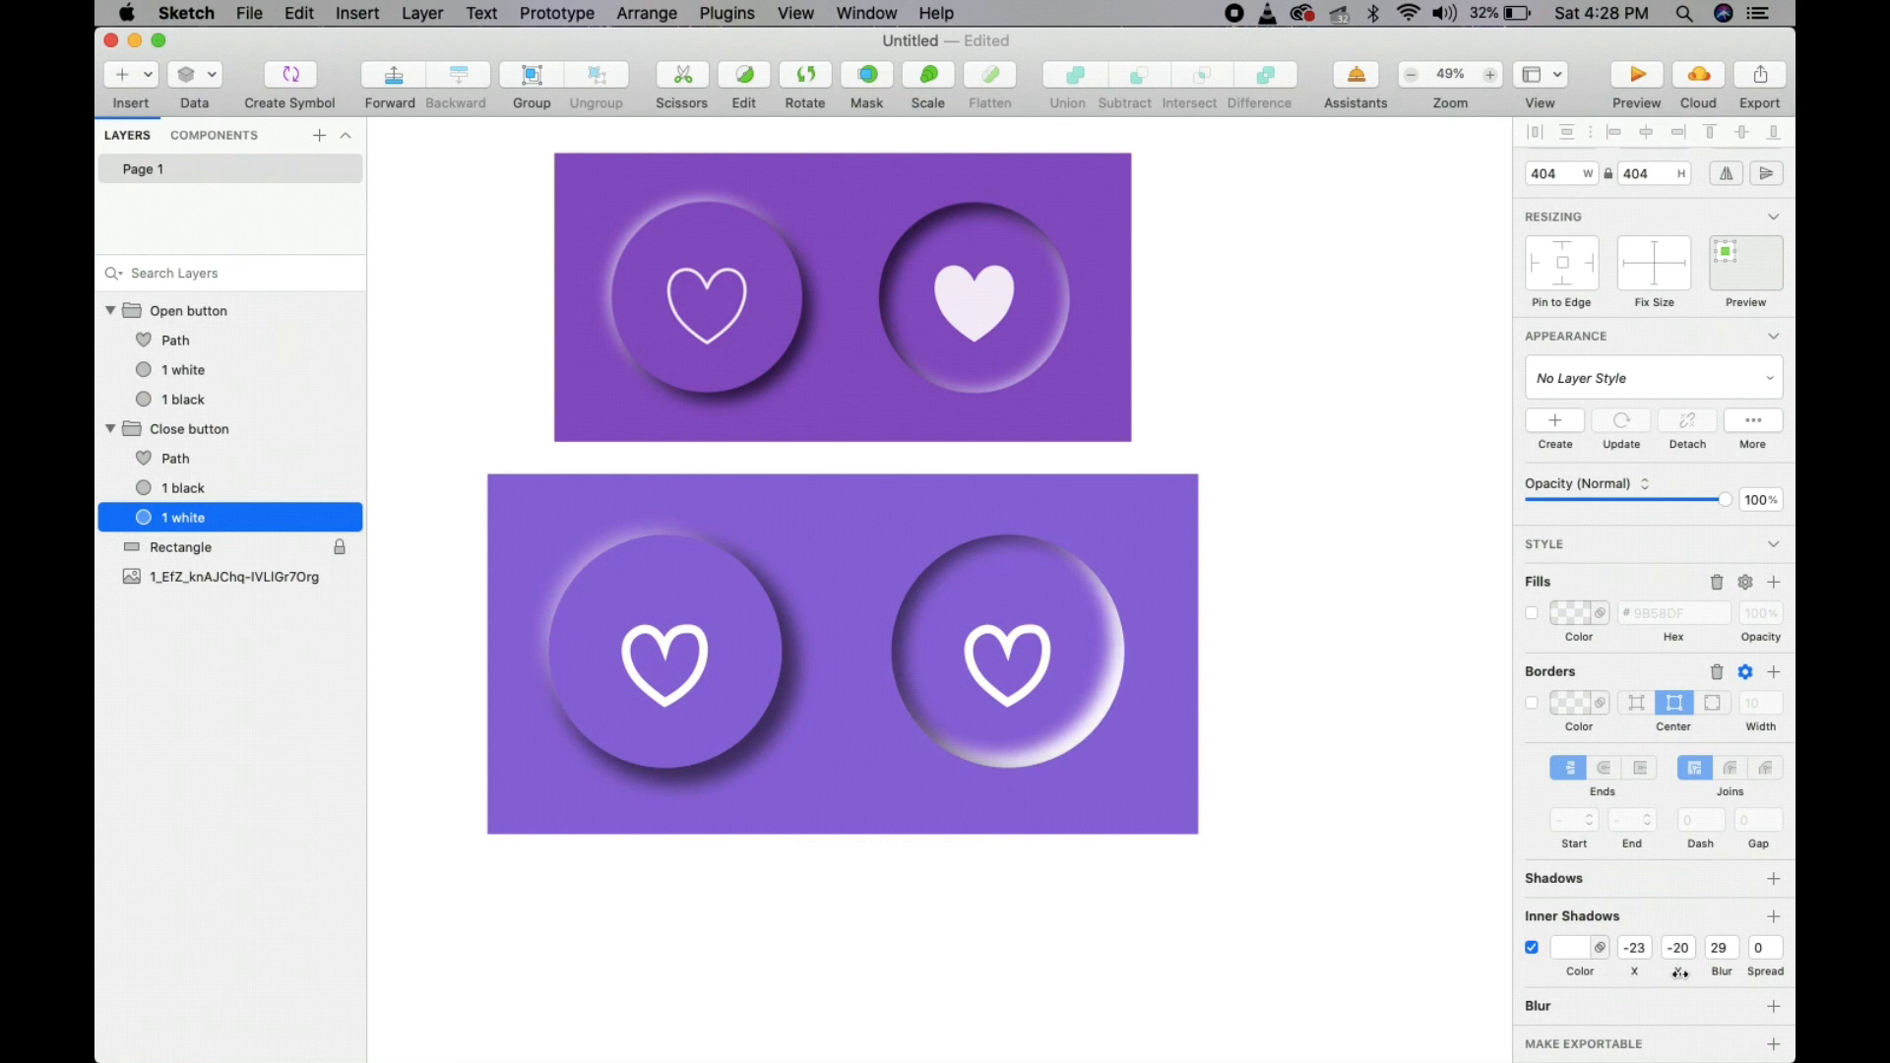
key("super+z")
- Set the blur of the "1 white" circle's inner shadow to 30
left_click_drag(1730, 973, 1724, 973)
mouse_move(1742, 973)
left_mouse_down()
mouse_move(1767, 973)
mouse_move(1734, 975)
left_mouse_up()
left_click(1343, 760)
left_click(1100, 695)
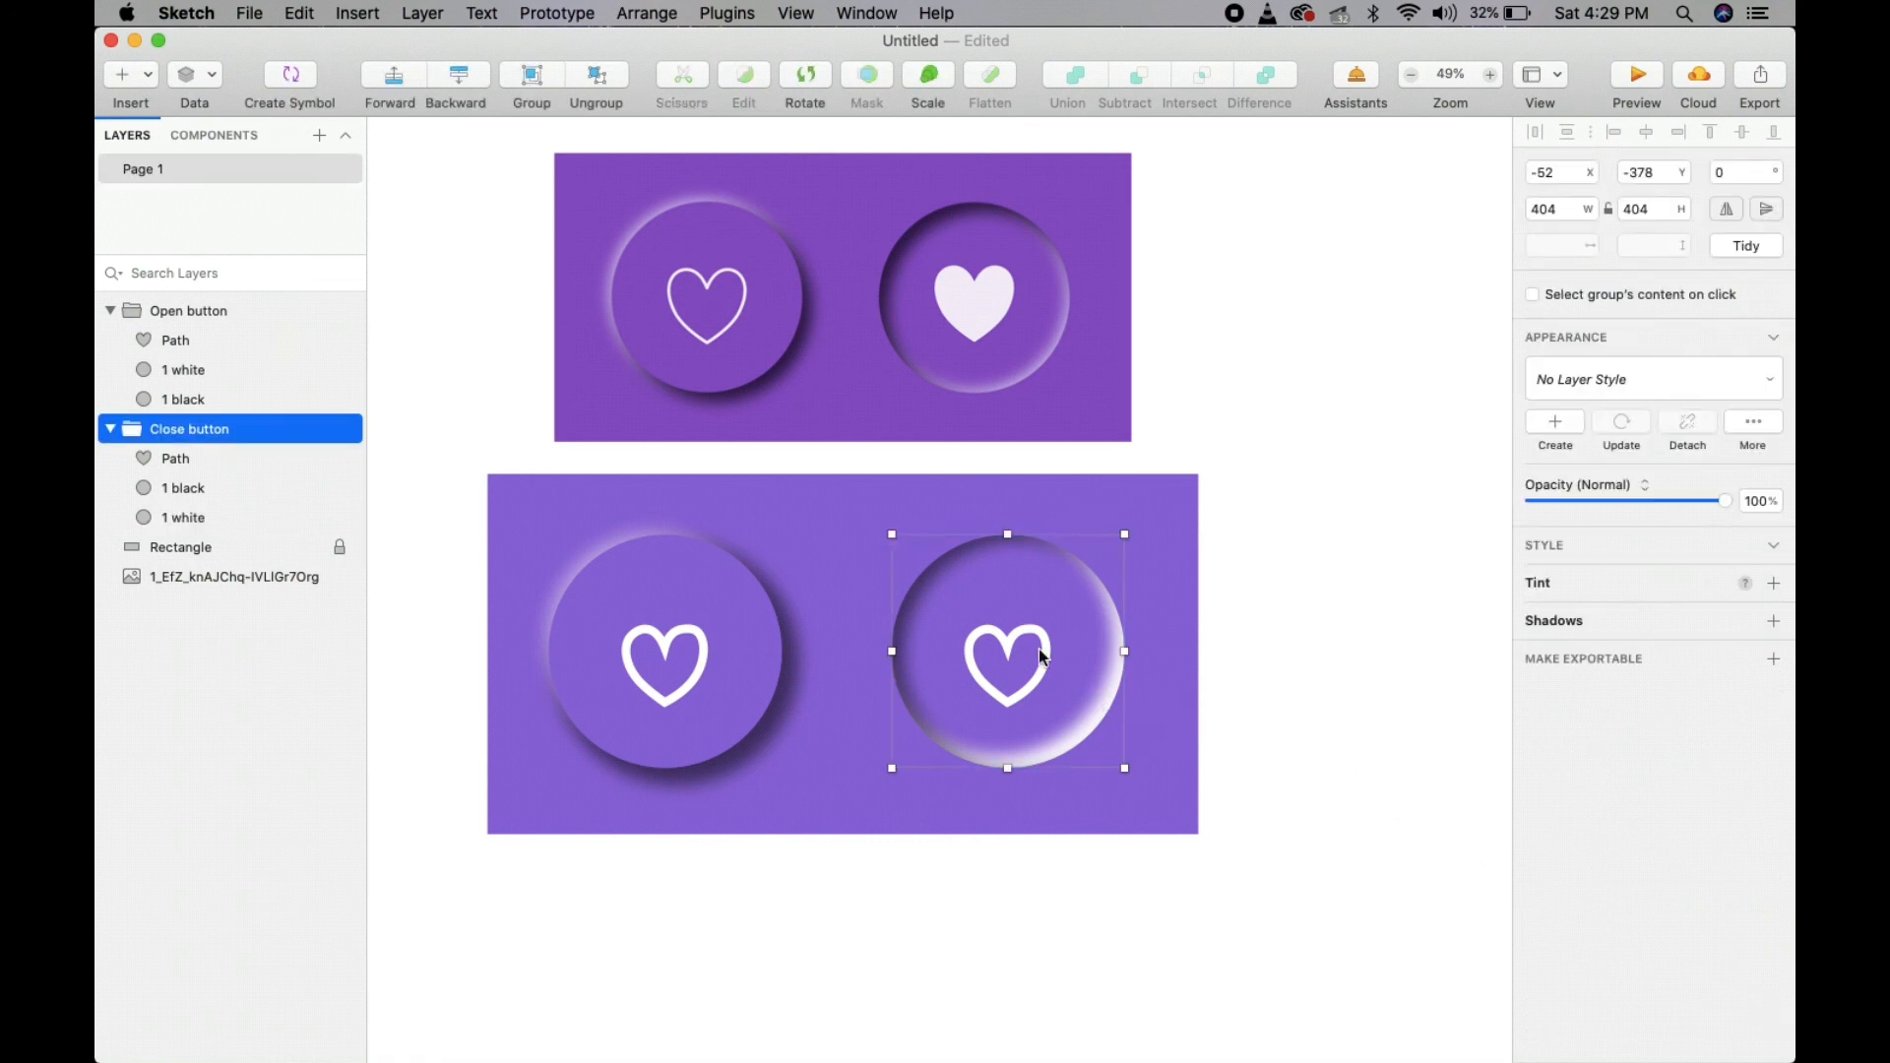
- Set the X and Y offsets of the "1 white" circle's inner shadow in the "Close button" group to -10
left_click(225, 523)
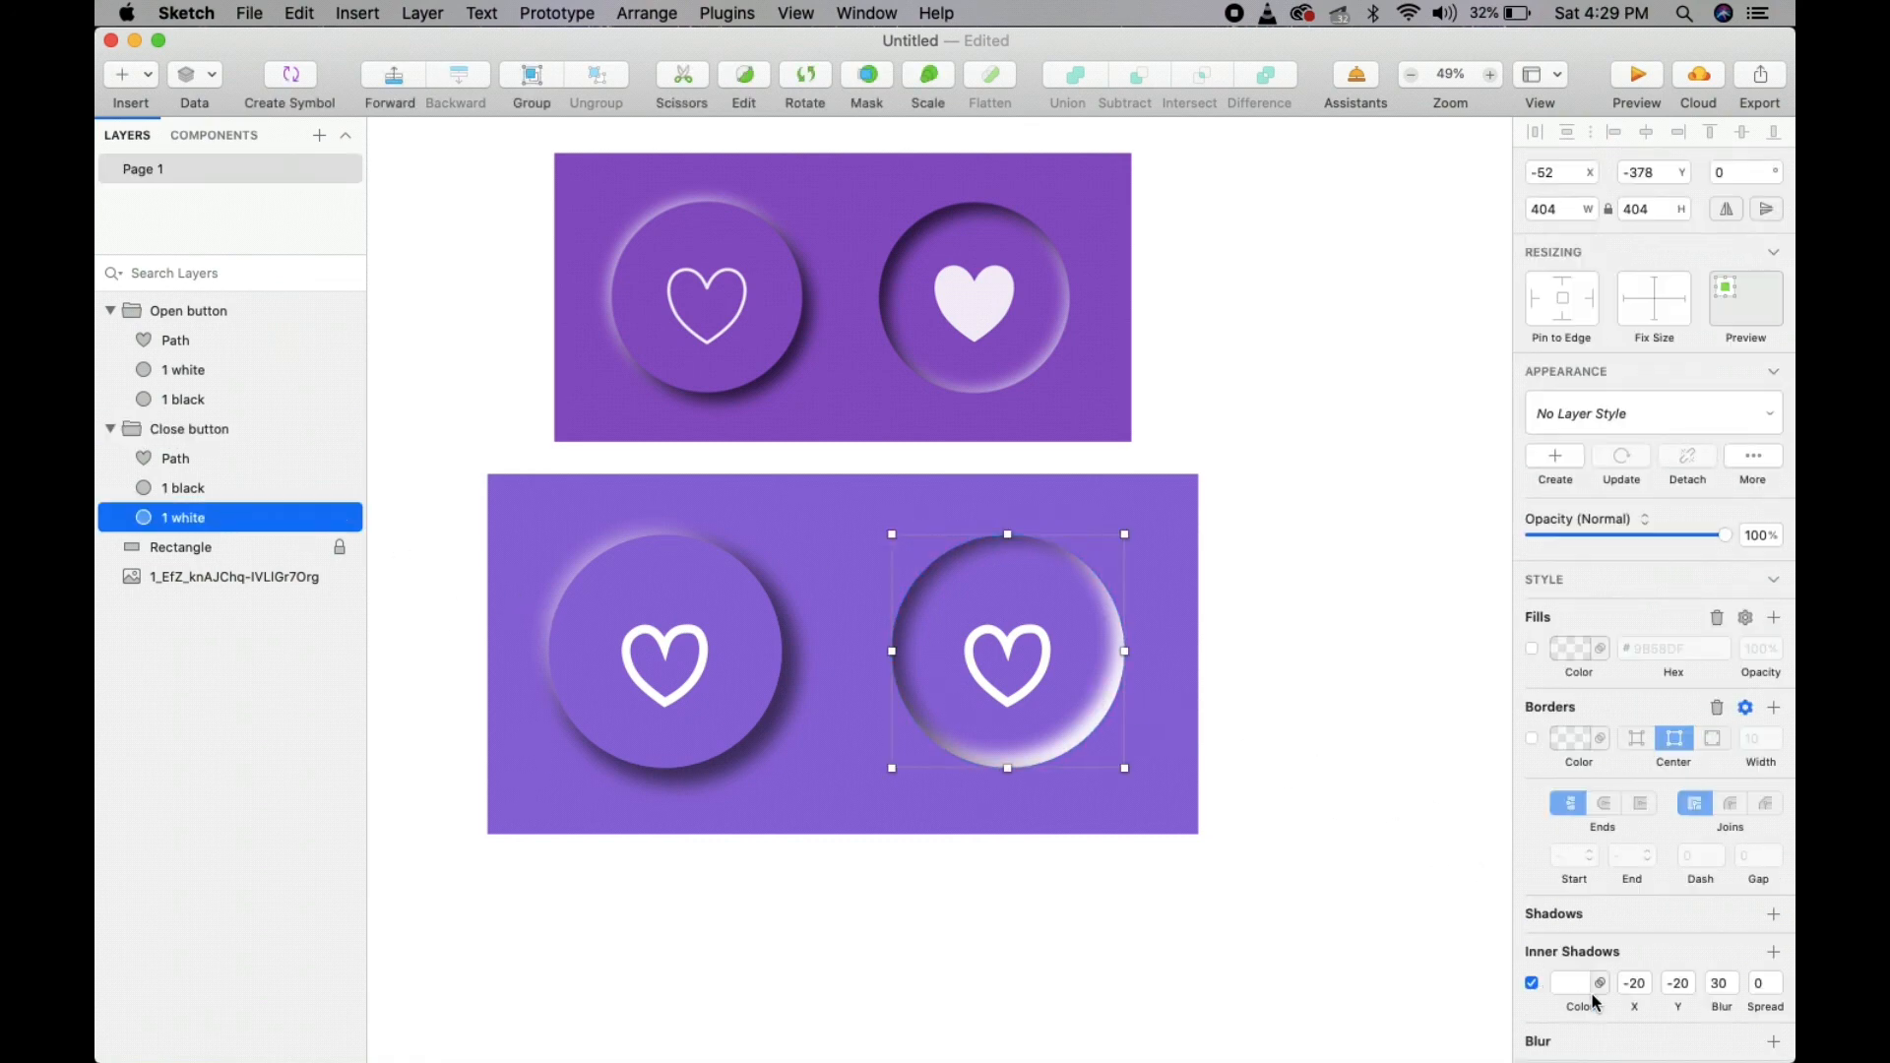
left_click_drag(1635, 1004, 1642, 1004)
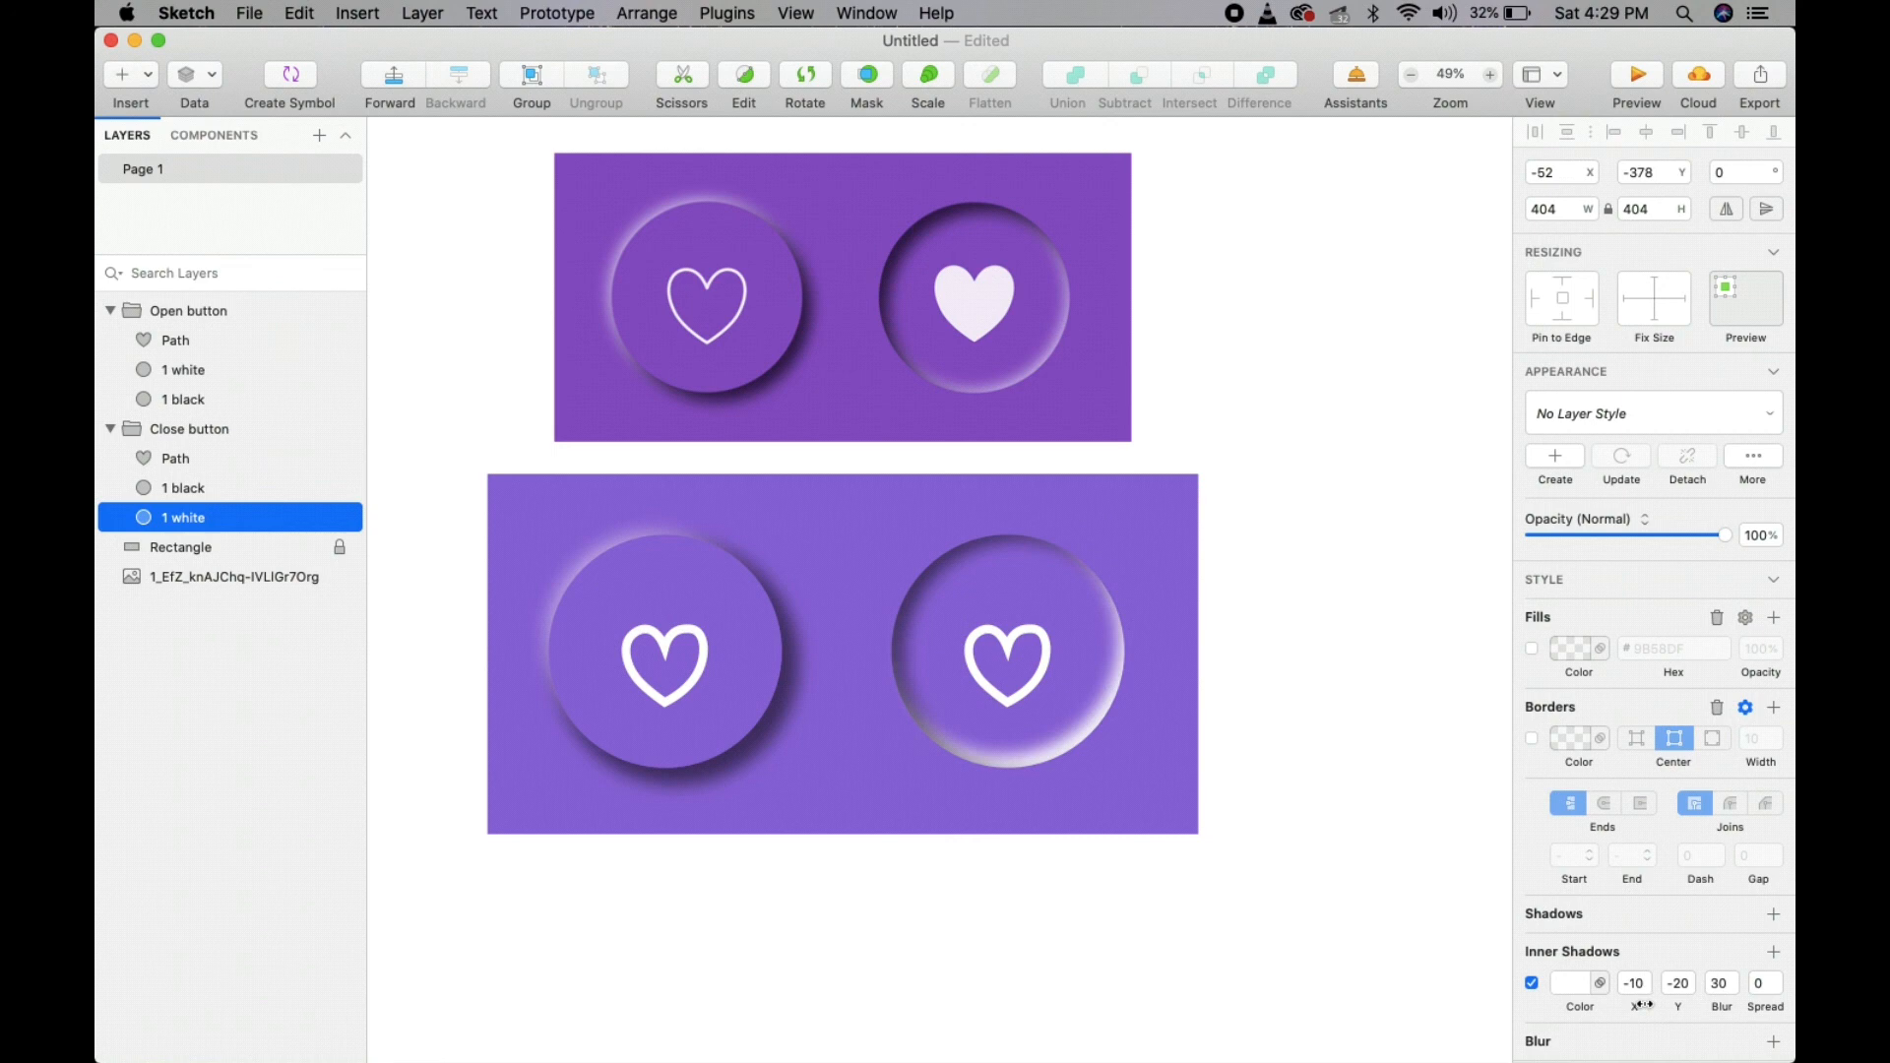
left_click(1677, 984)
type("-")
key("Return")
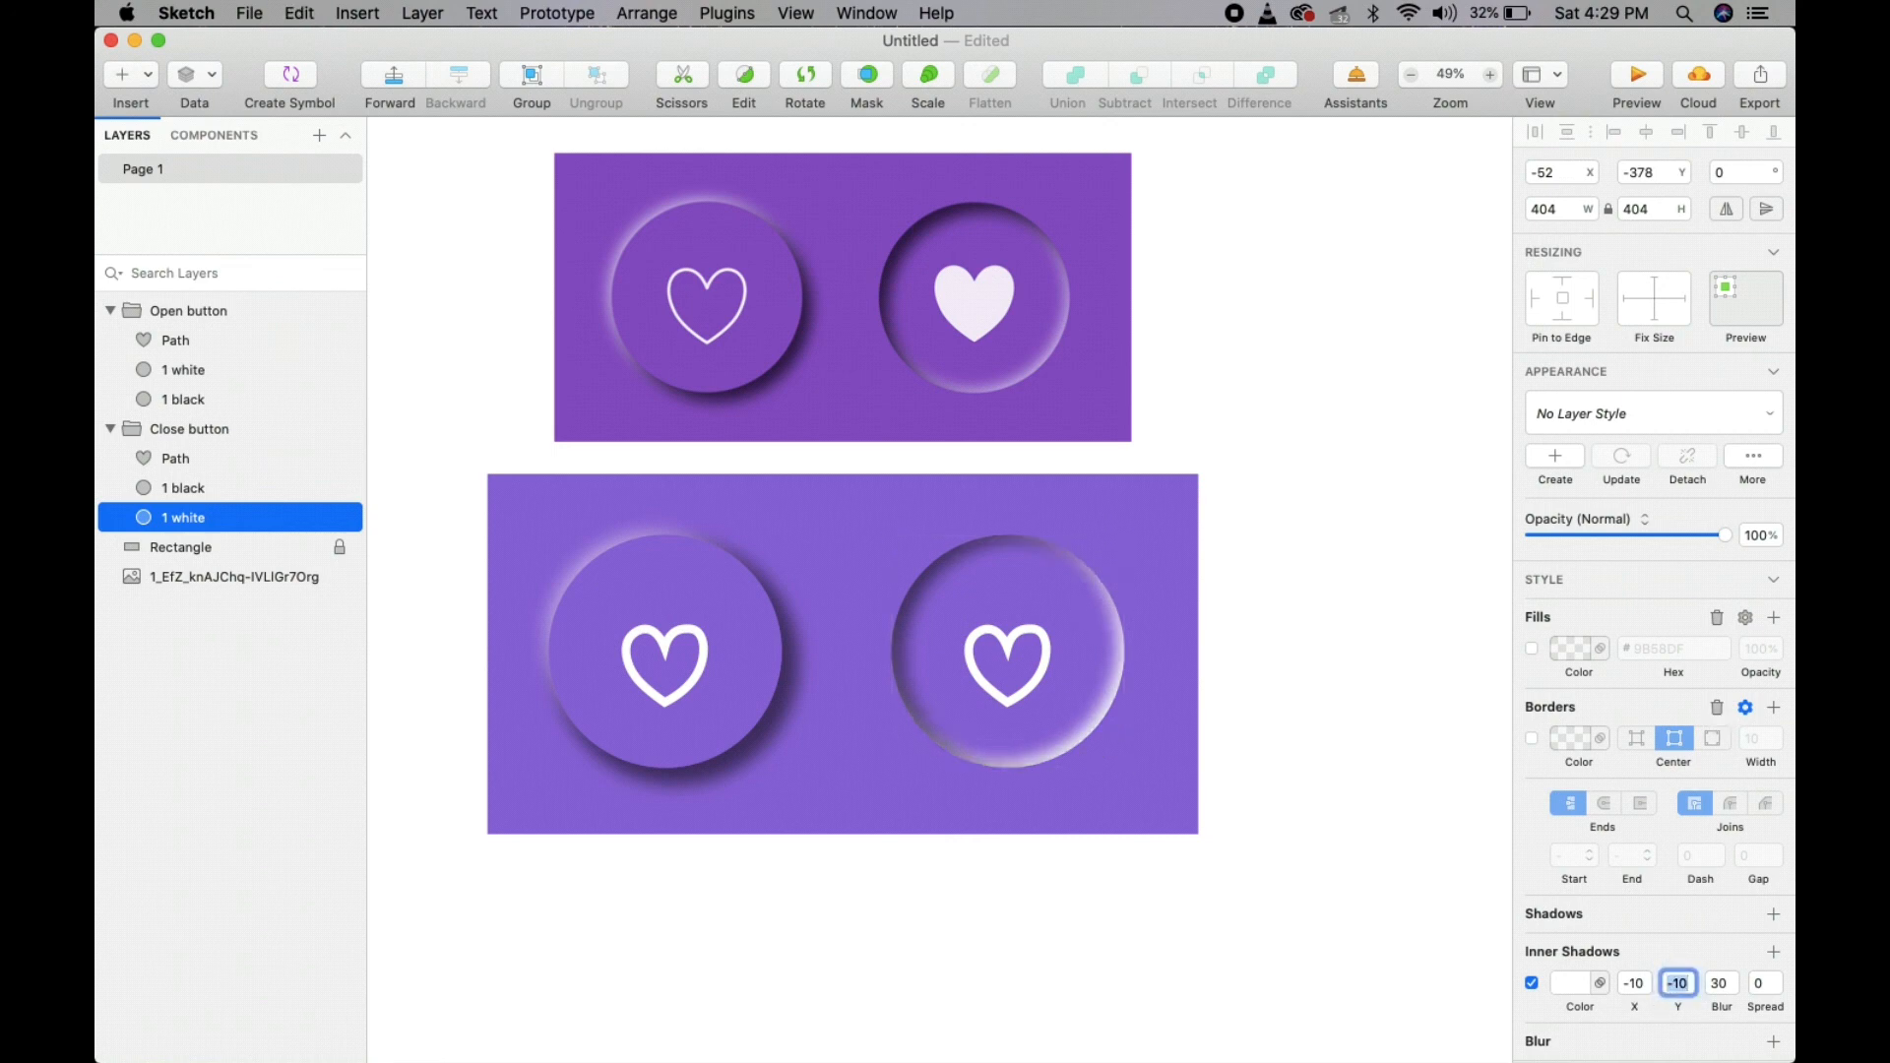
- Reduce the alpha of the "1 white" circle's FFFFFF inner shadow to 50
scroll(1404, 832, "down", 1)
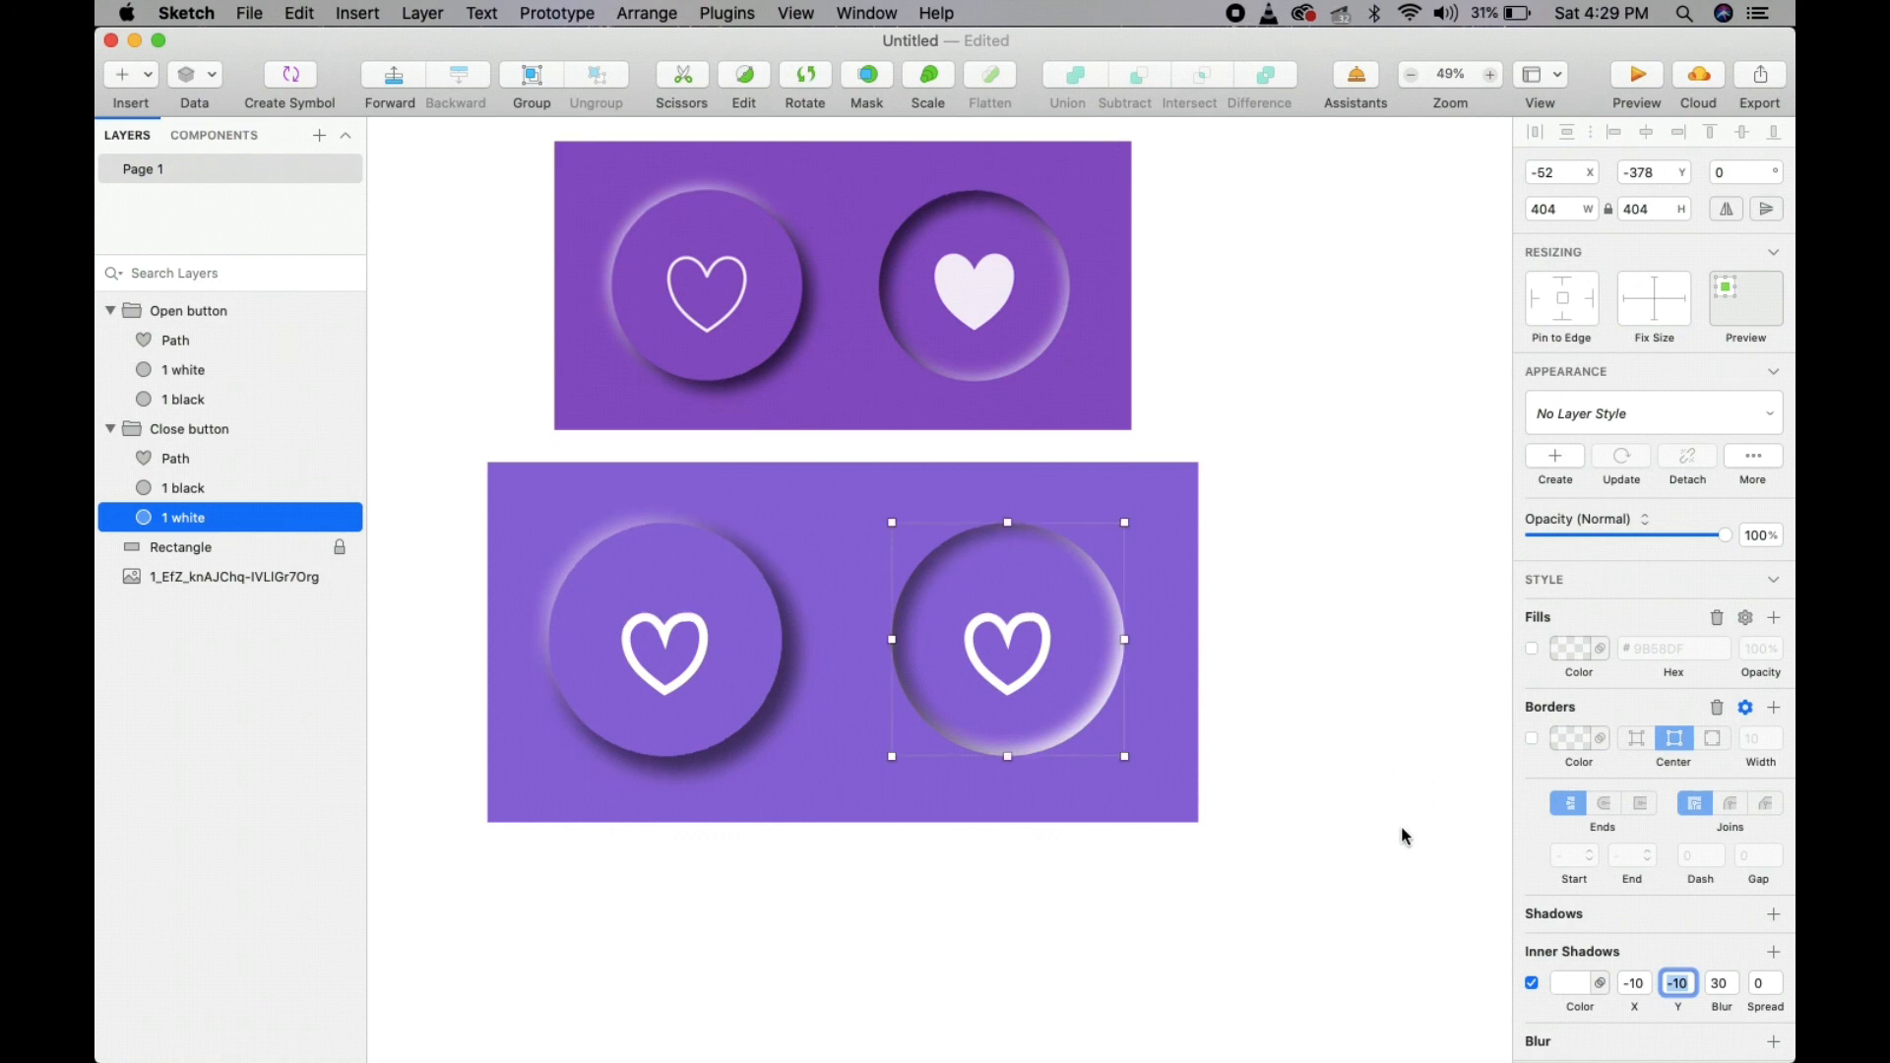
left_click(1568, 985)
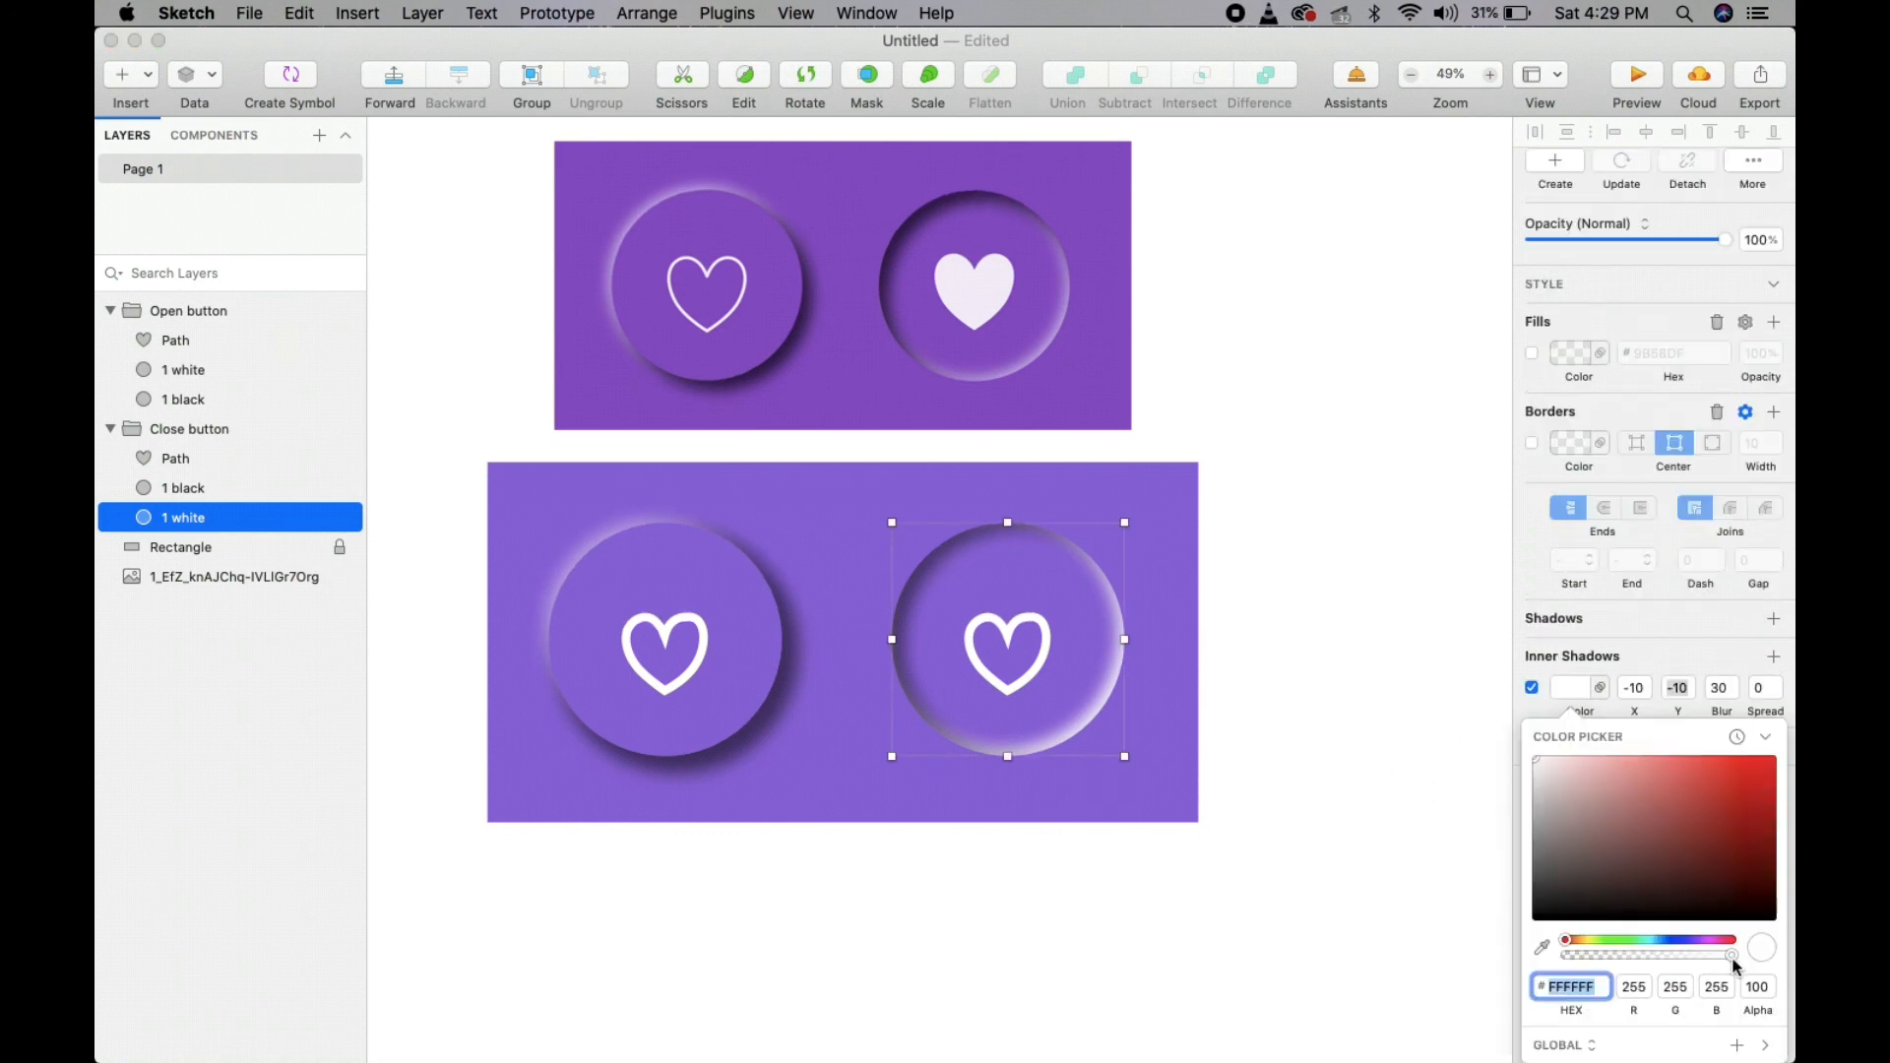
left_click_drag(1733, 957, 1696, 957)
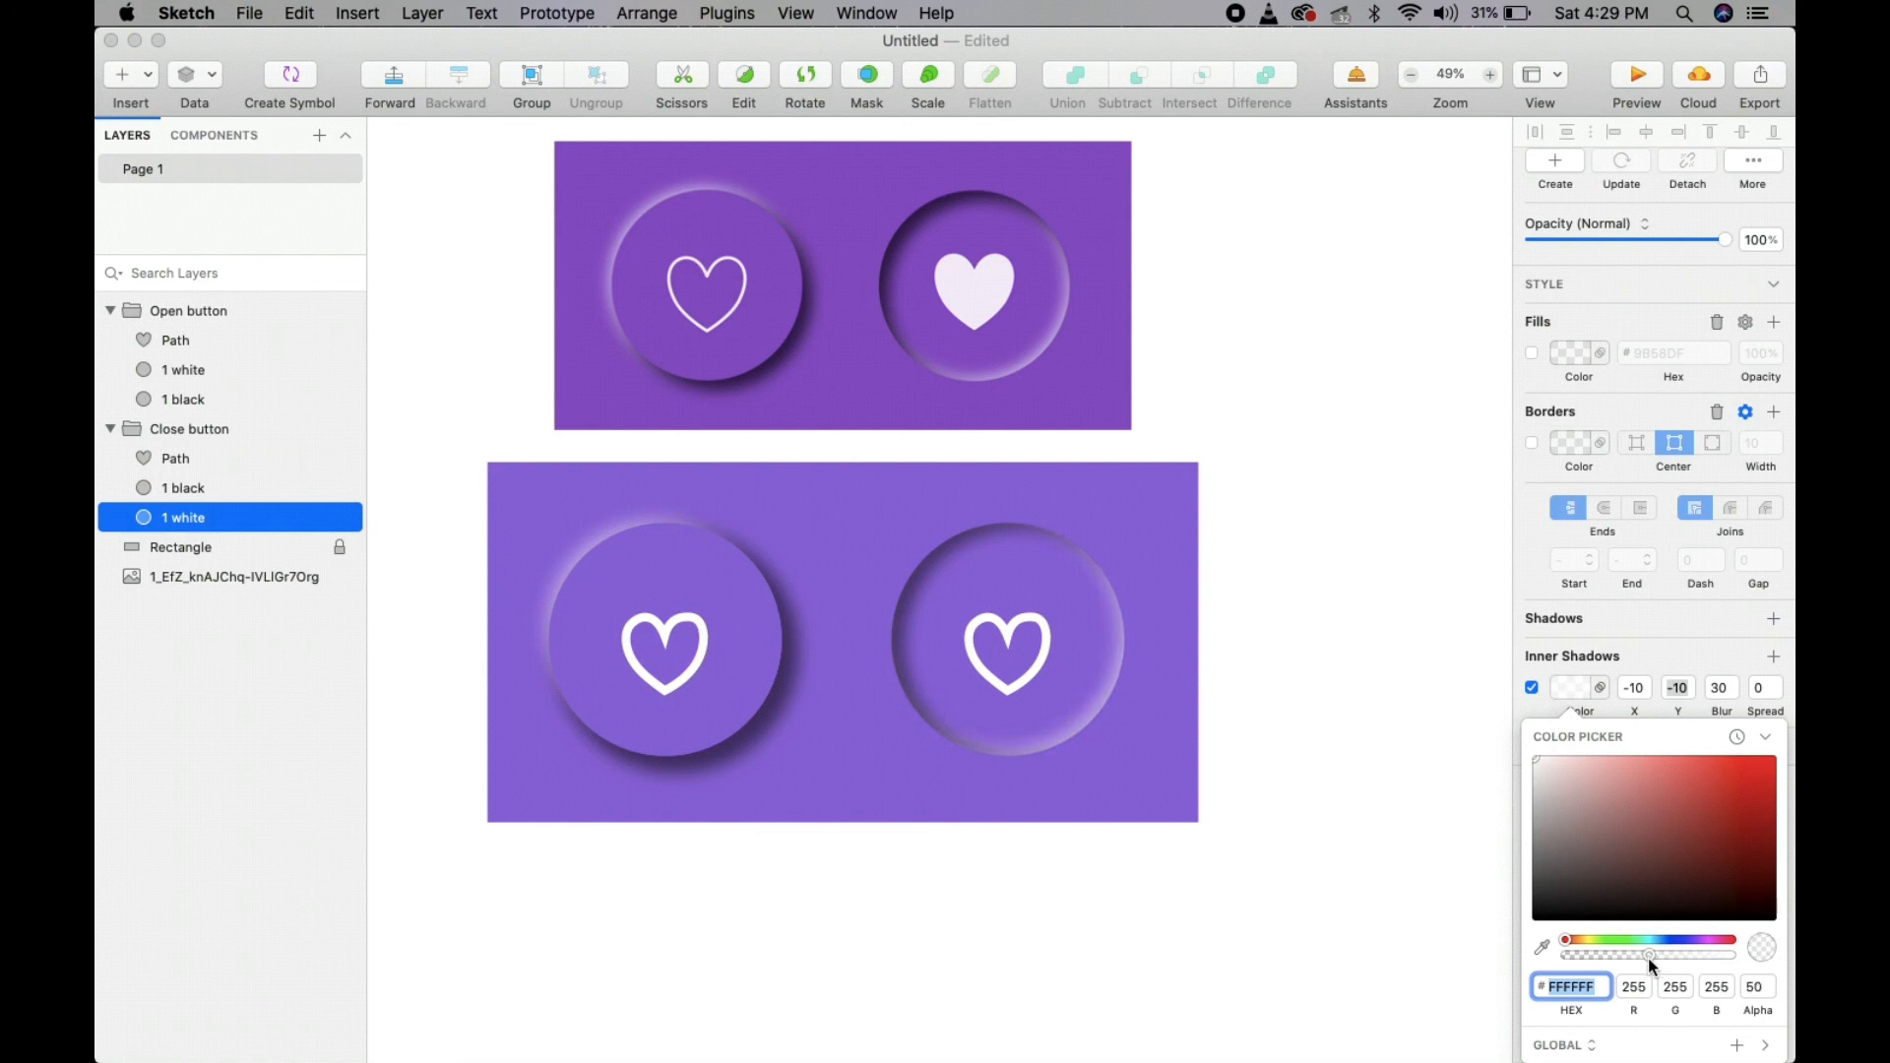
left_click(1227, 628)
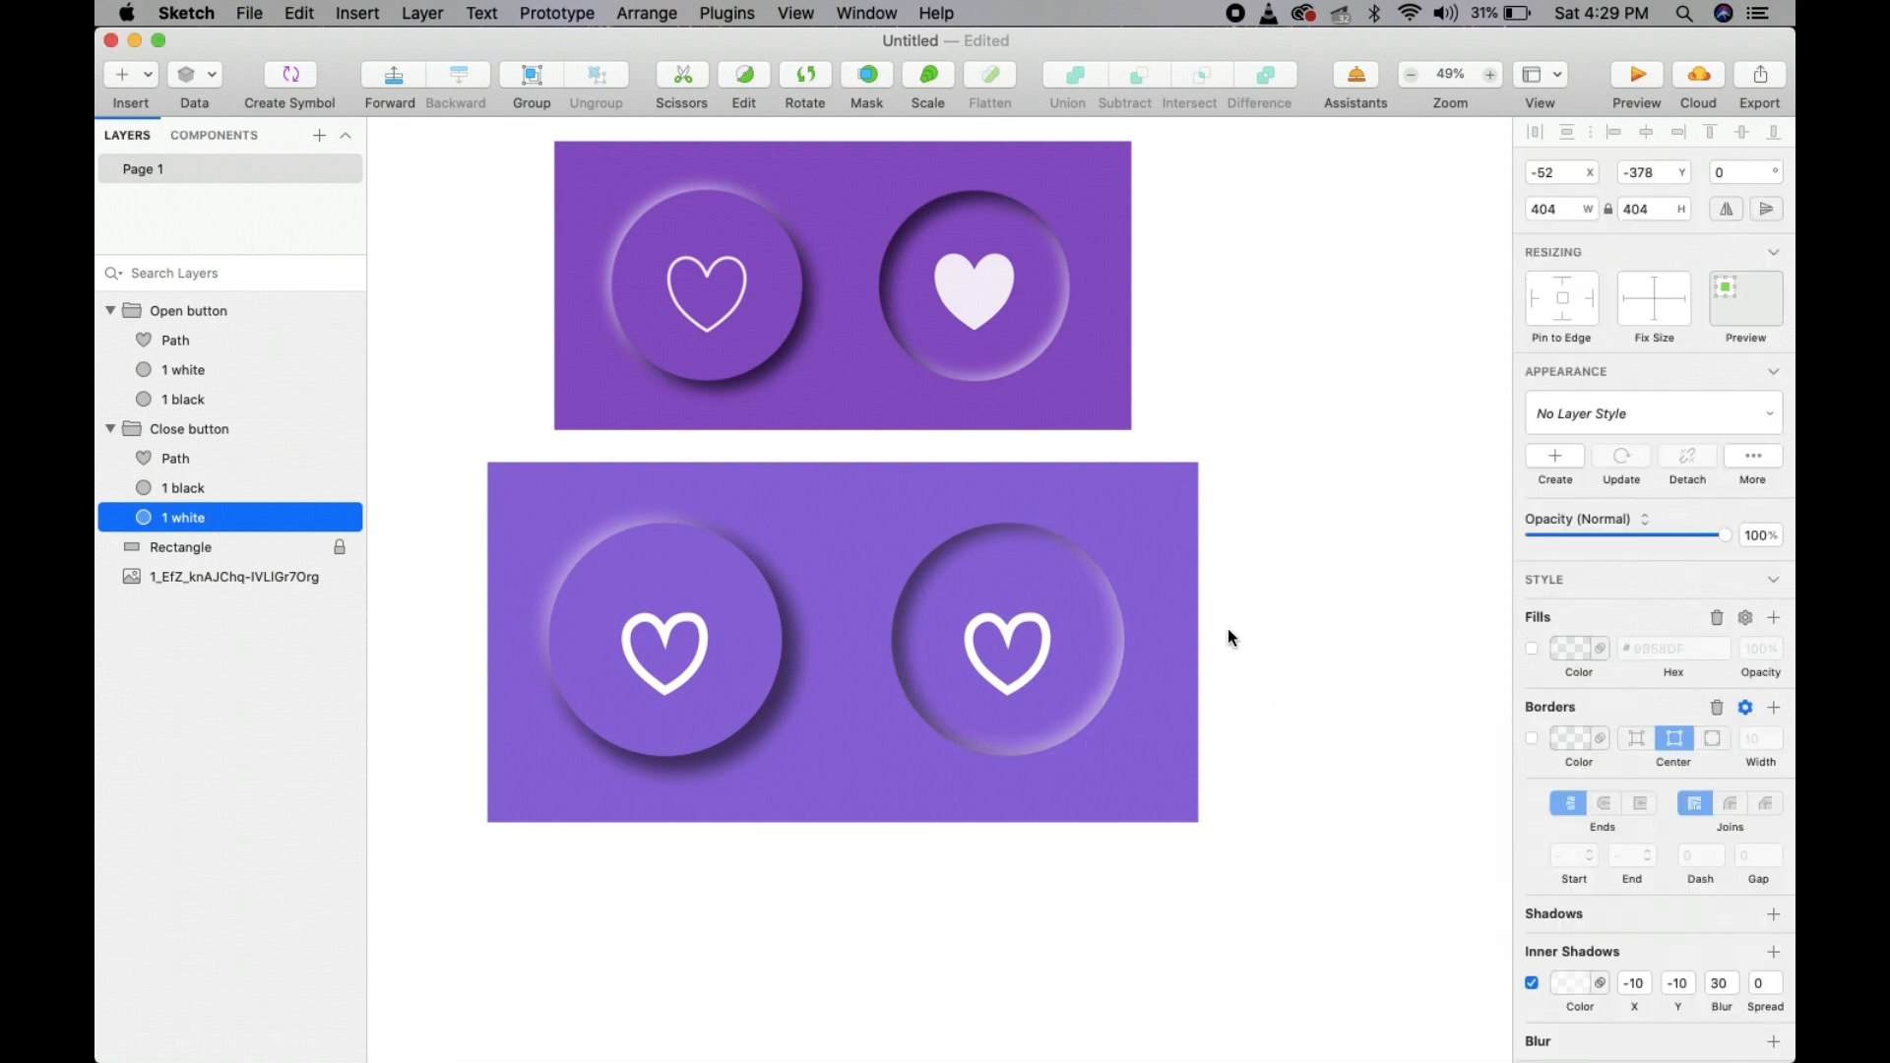
- Turn off the border of the heart path in the "Close button" group and fill it with white FFFFFF
left_click(164, 460)
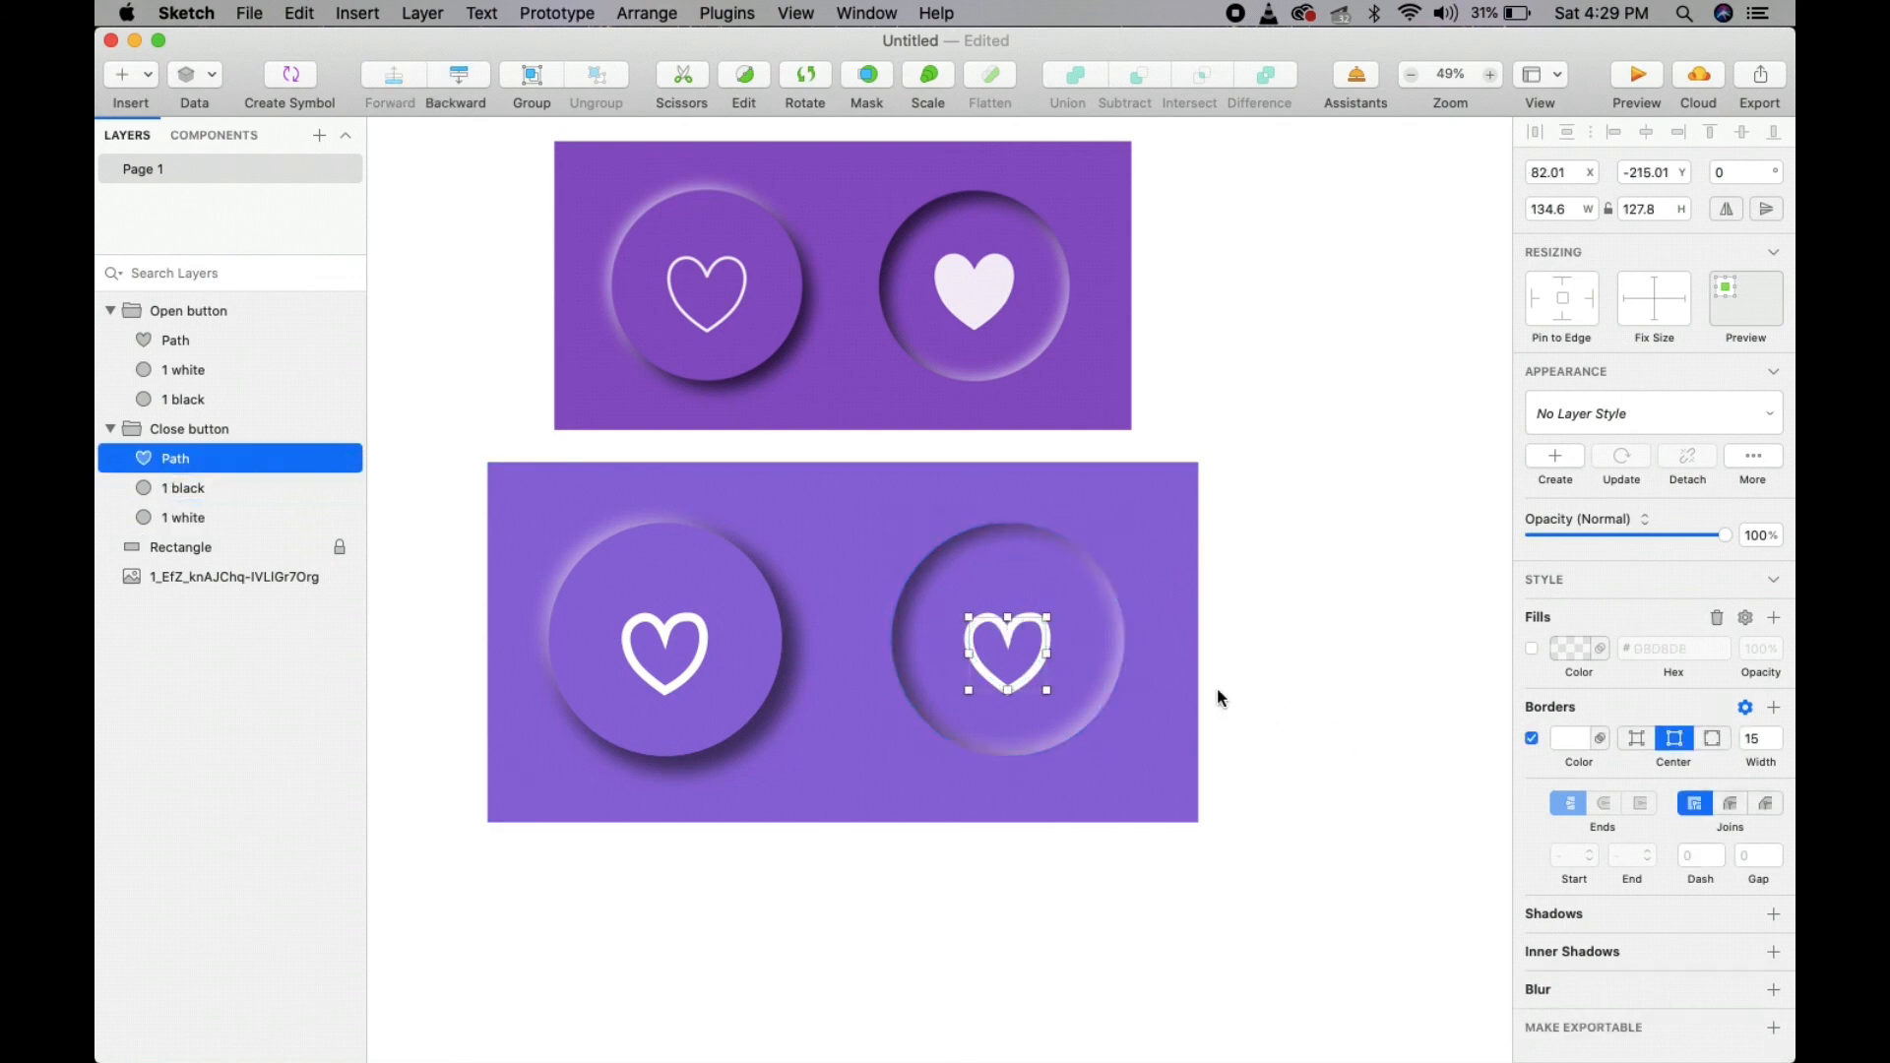
left_click(1533, 739)
left_click(1532, 648)
left_click(1553, 649)
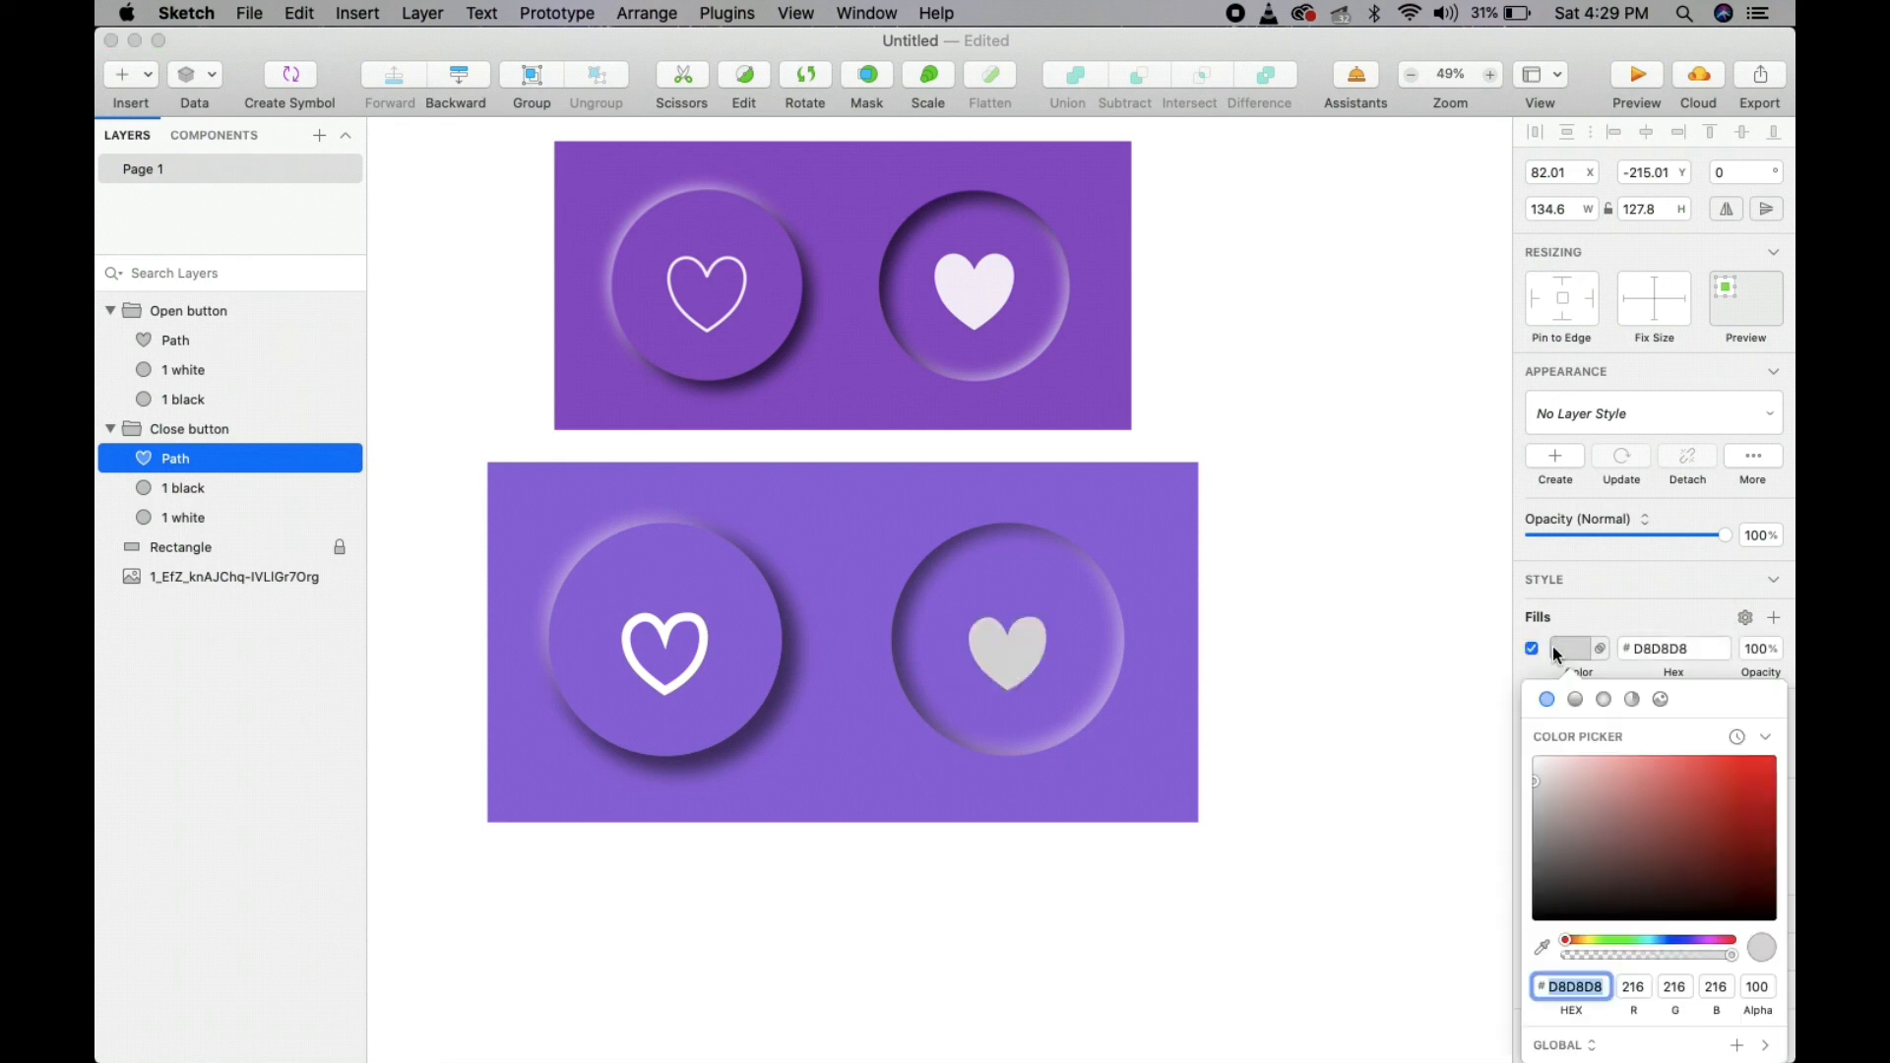
left_click_drag(1579, 816, 1339, 612)
left_click(1369, 657)
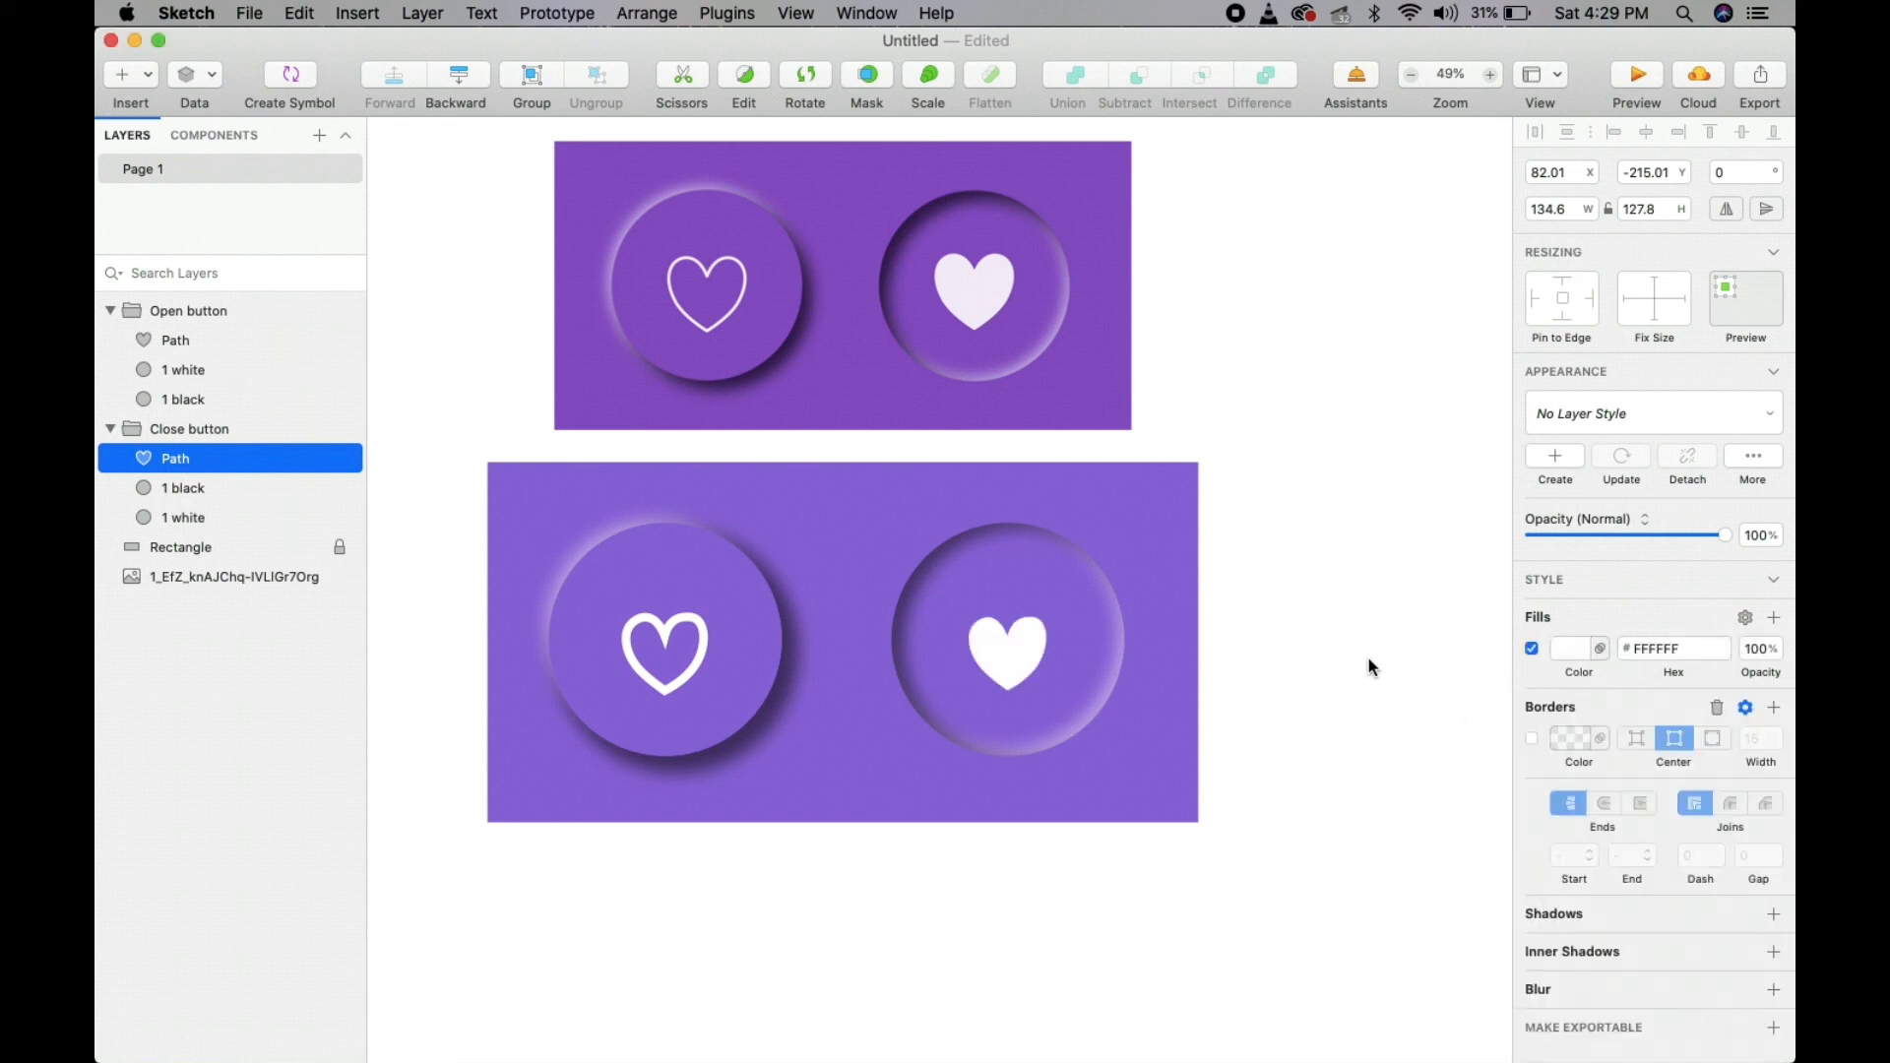
scroll(1260, 591, "up", 5)
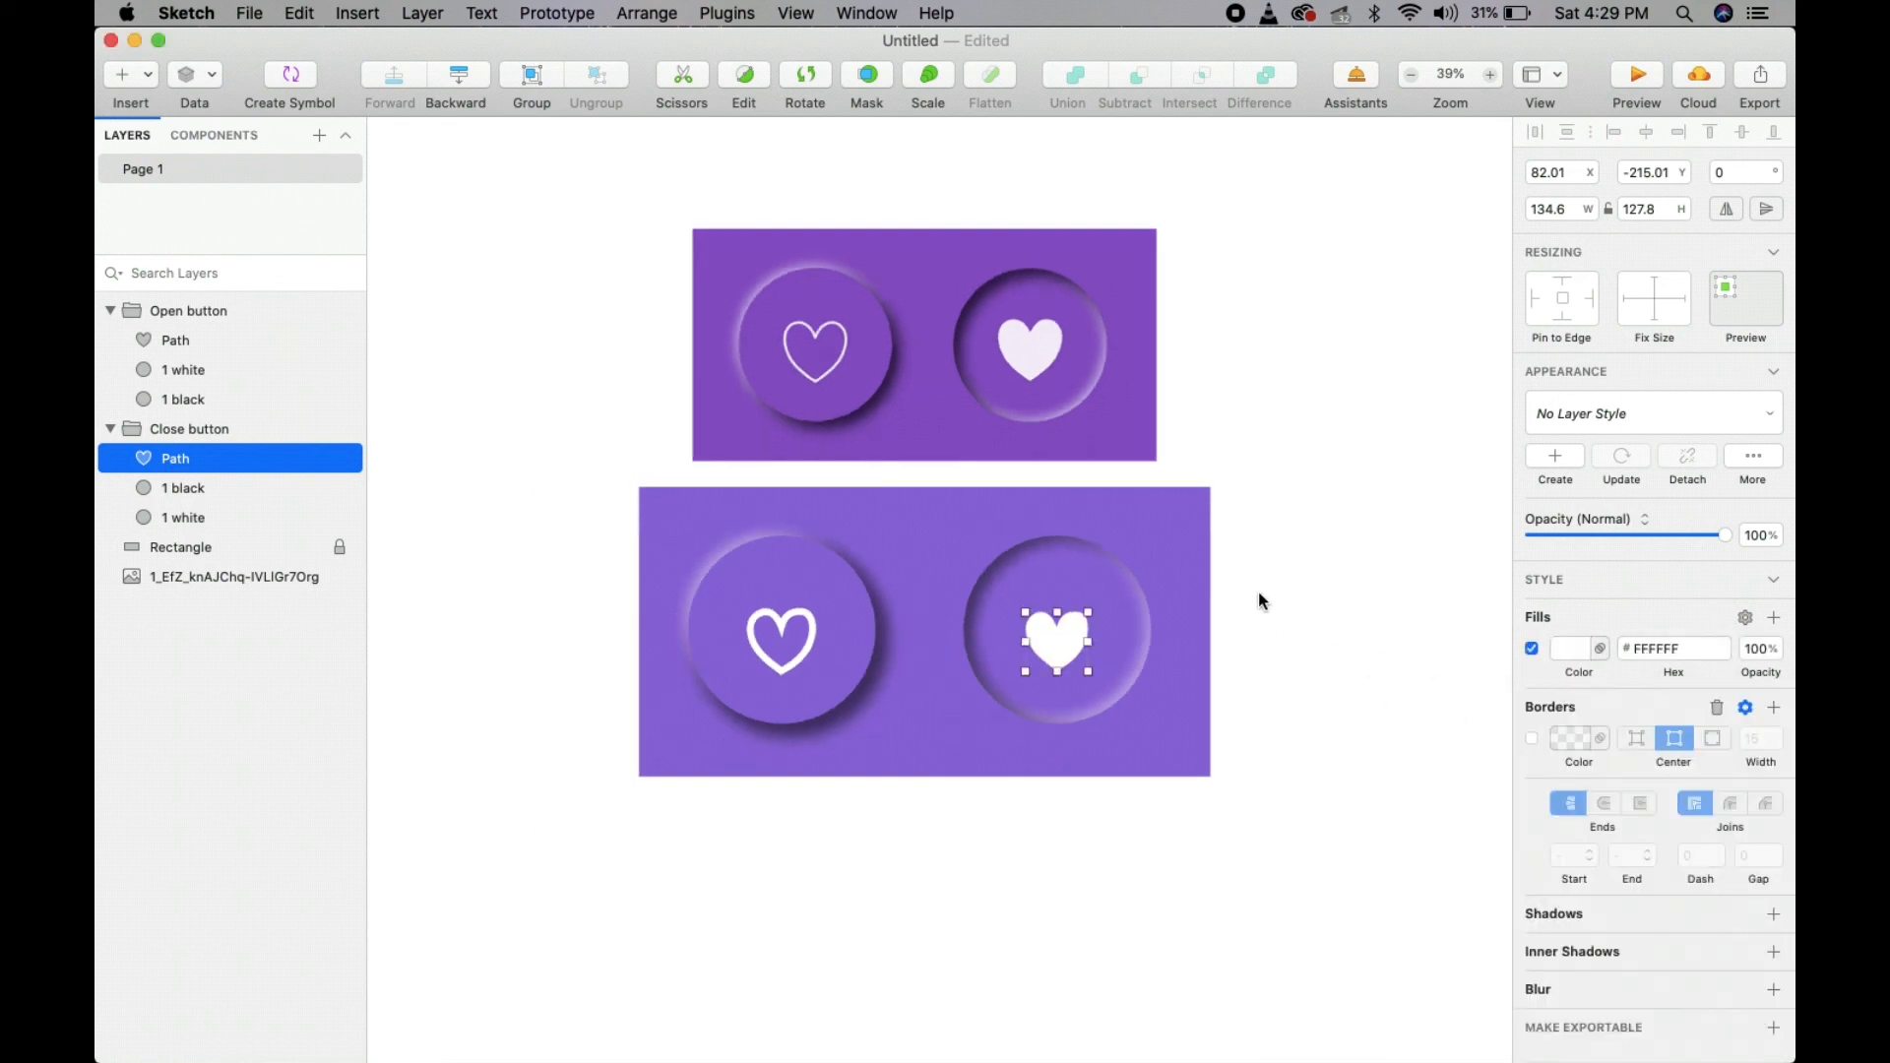
scroll(1233, 417, "right", 5)
scroll(1192, 399, "down", 3)
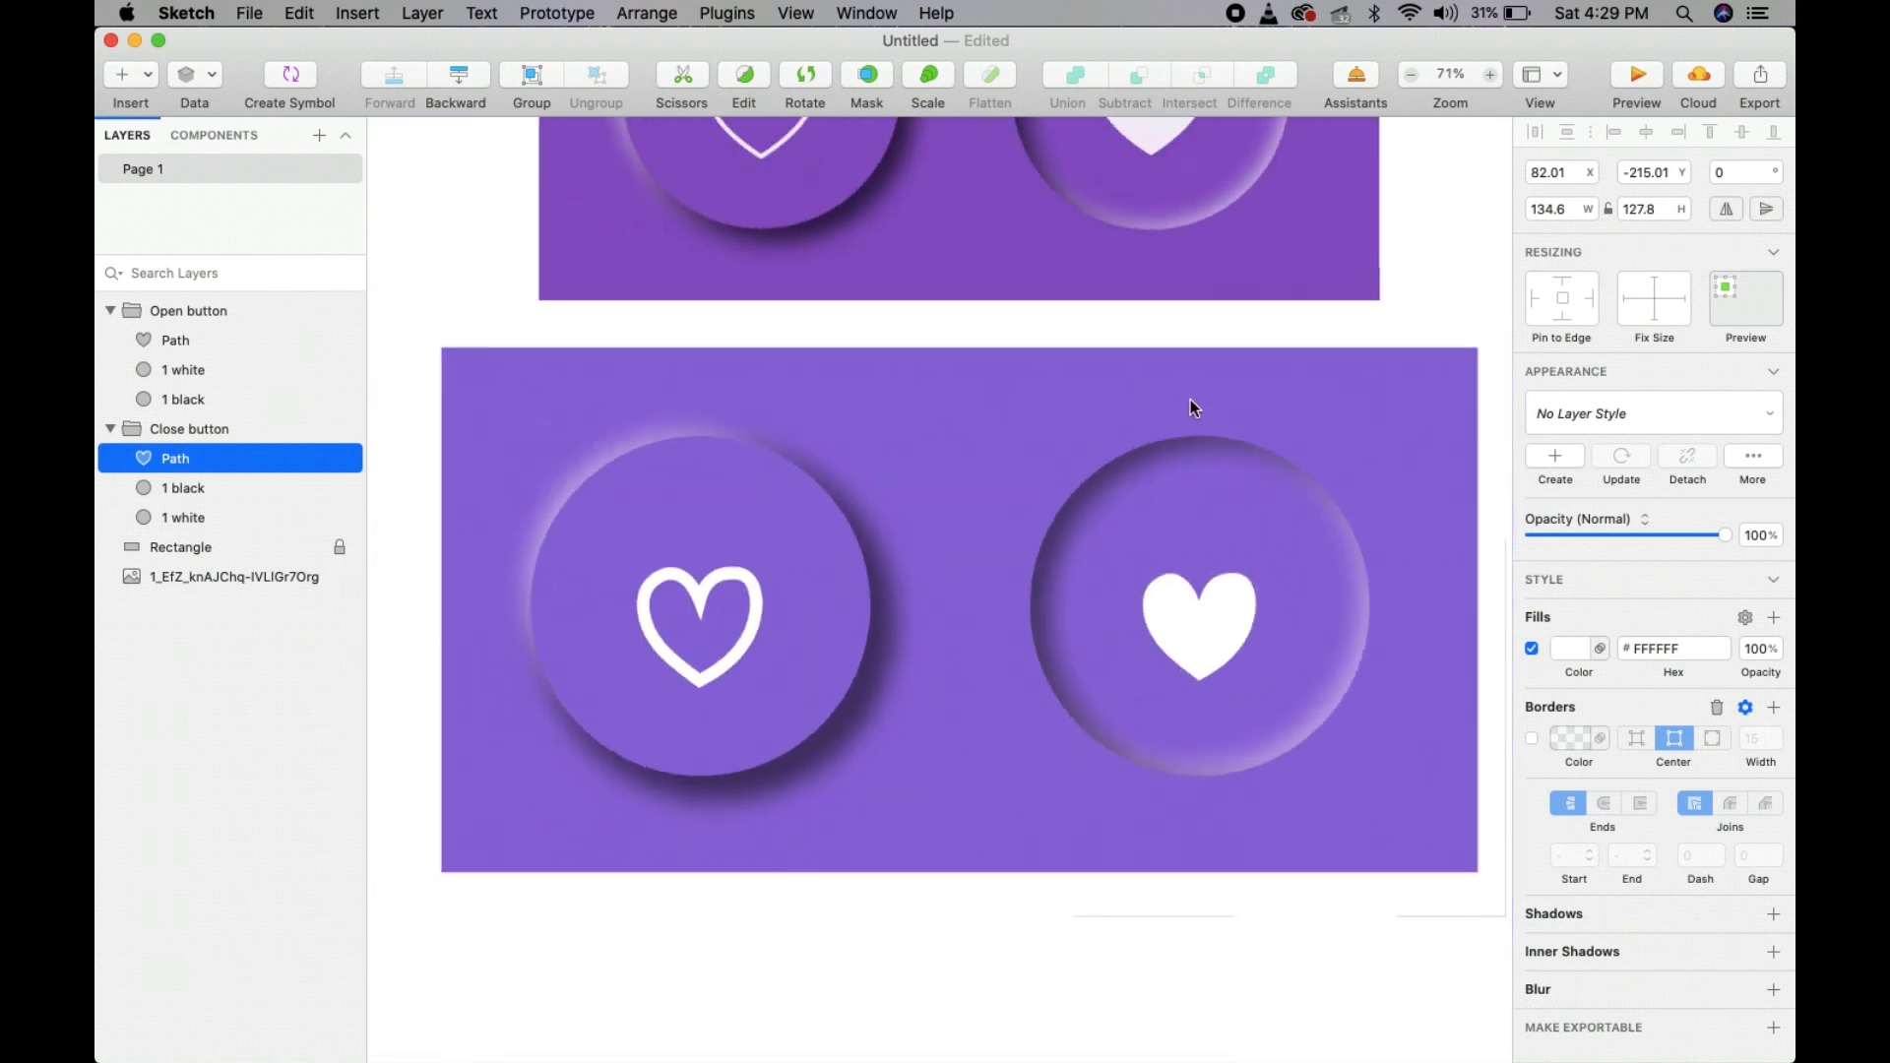
scroll(1191, 406, "up", 1)
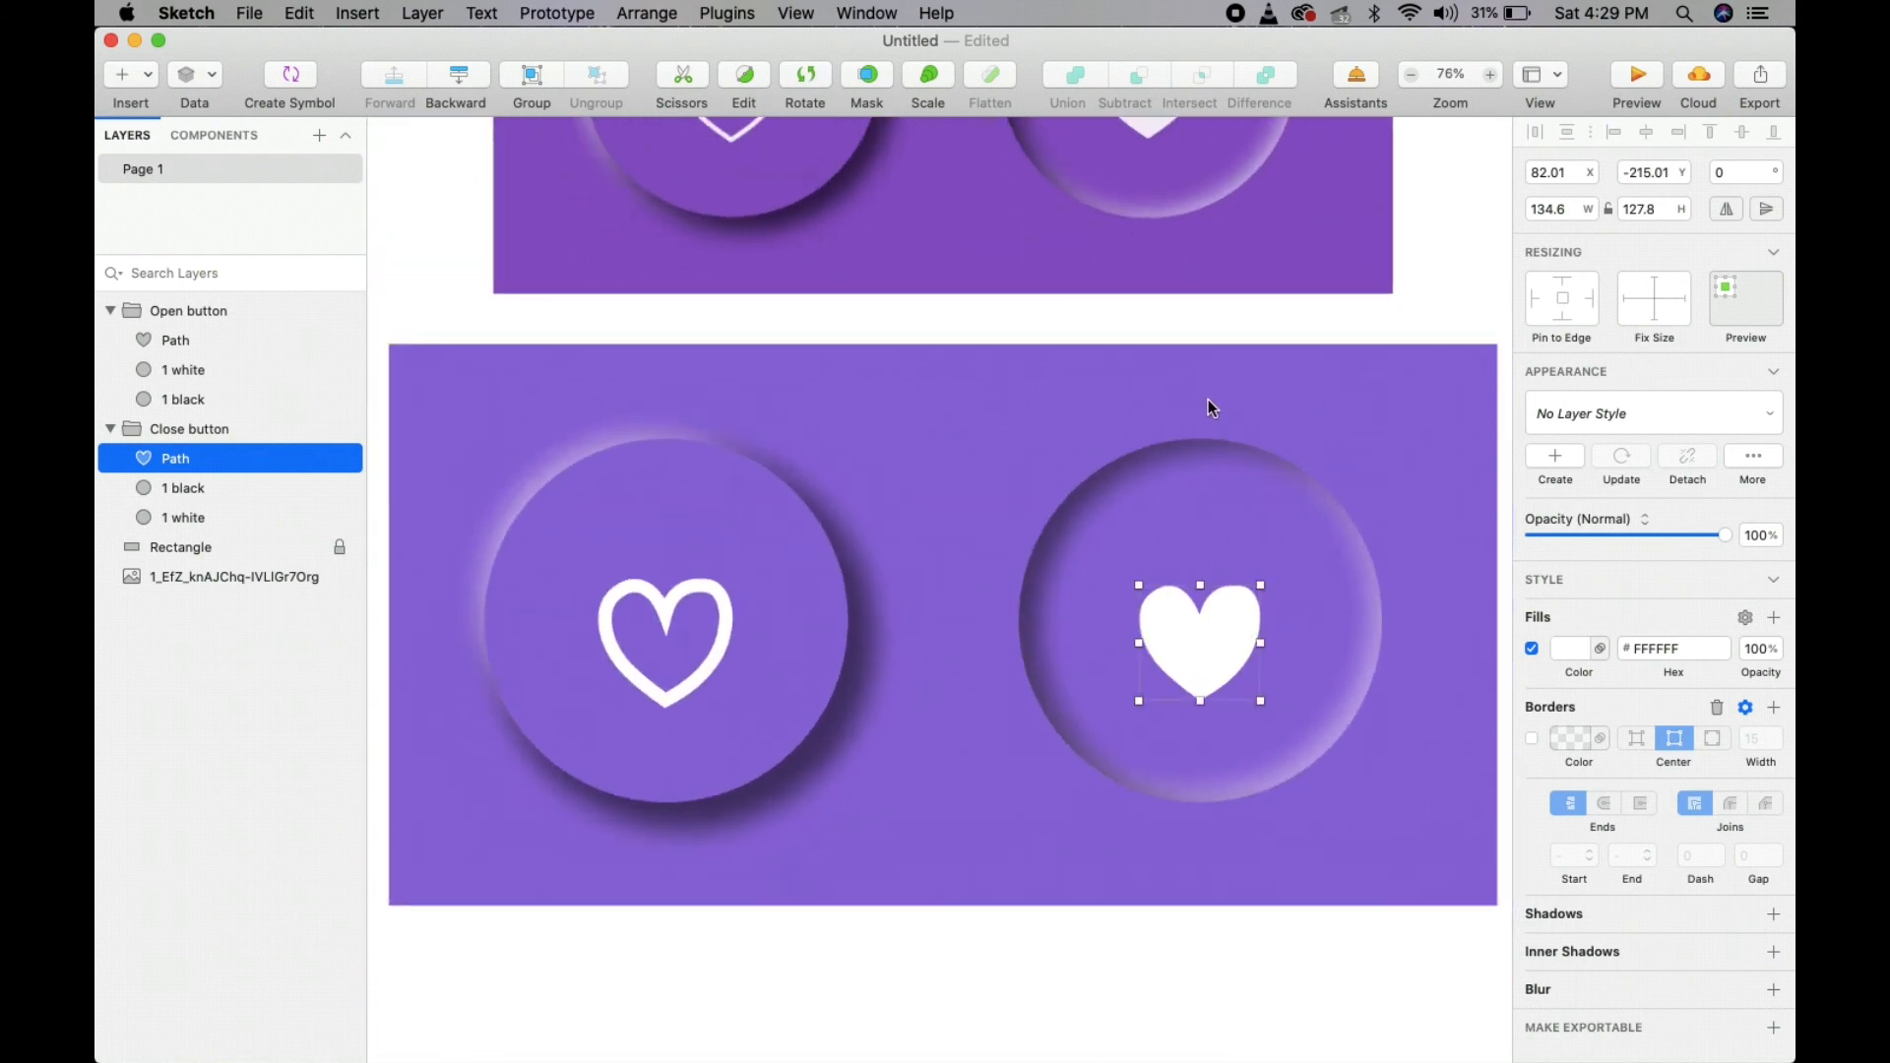
left_click(175, 14)
left_click(224, 41)
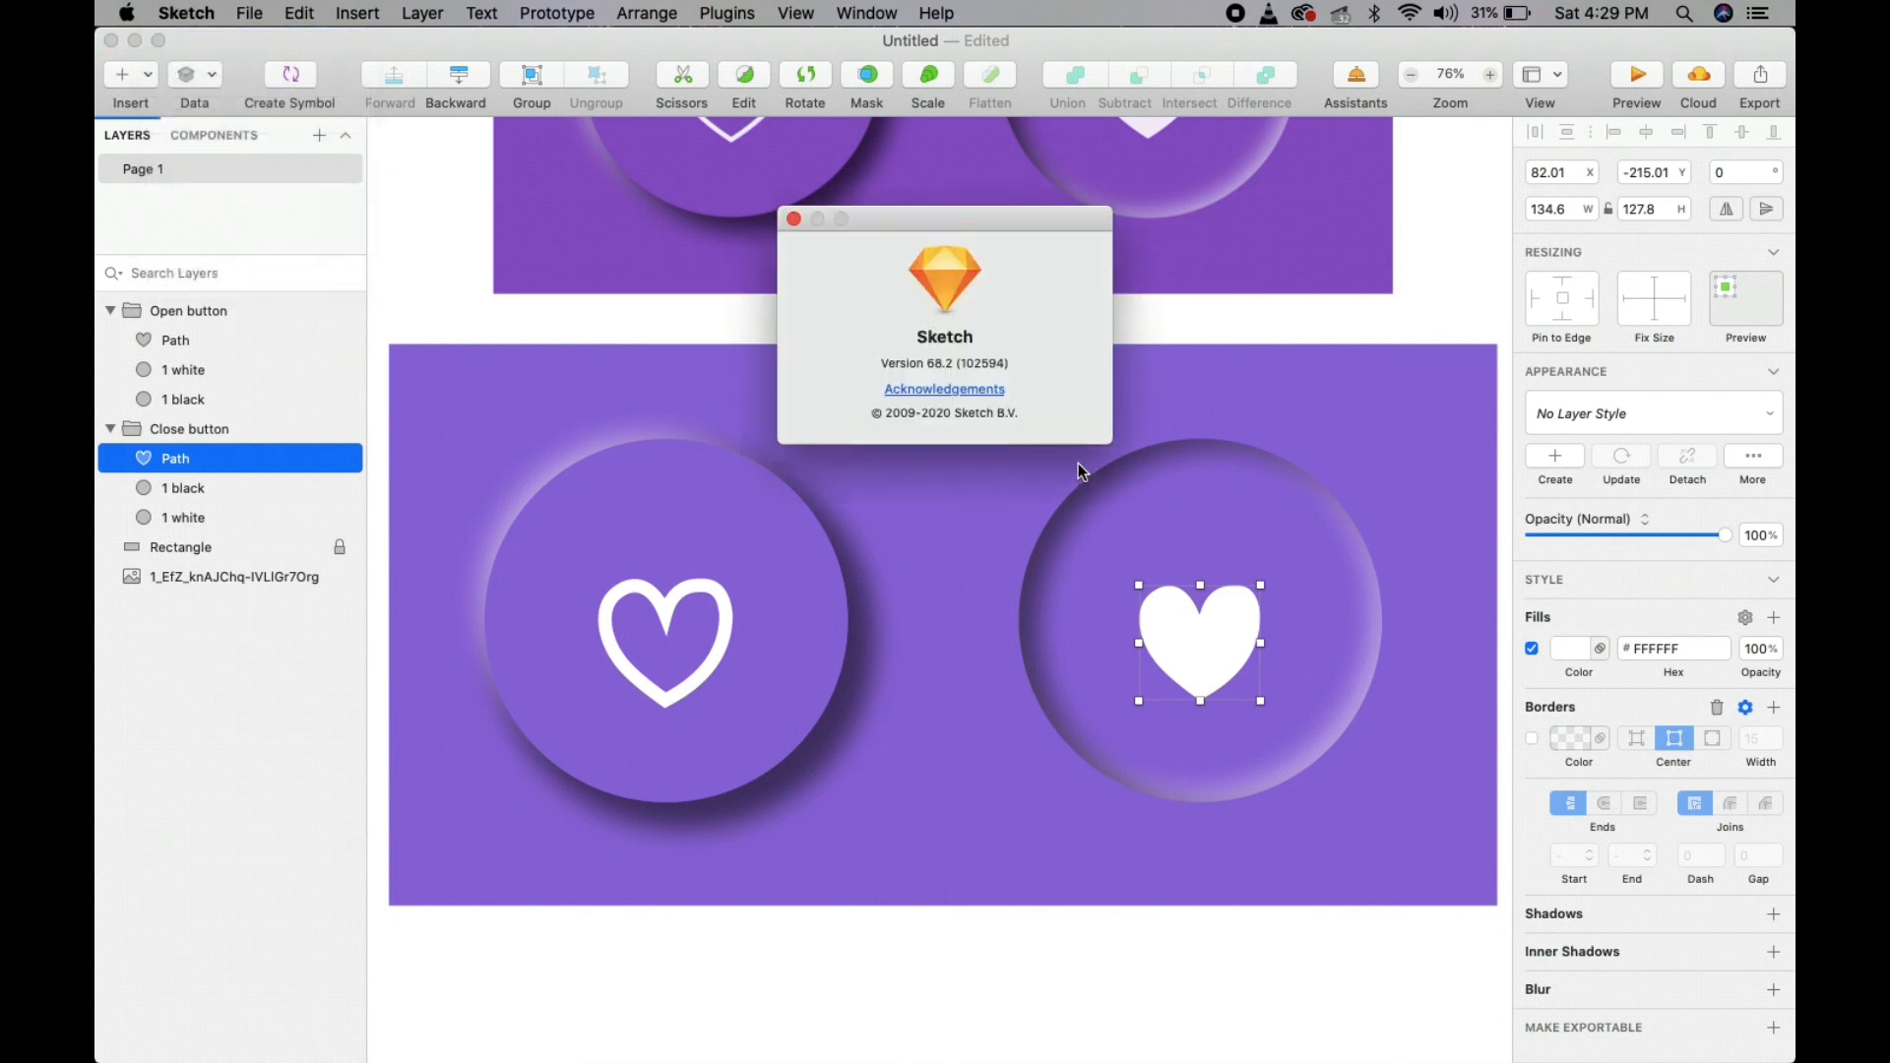
left_click_drag(947, 232, 918, 499)
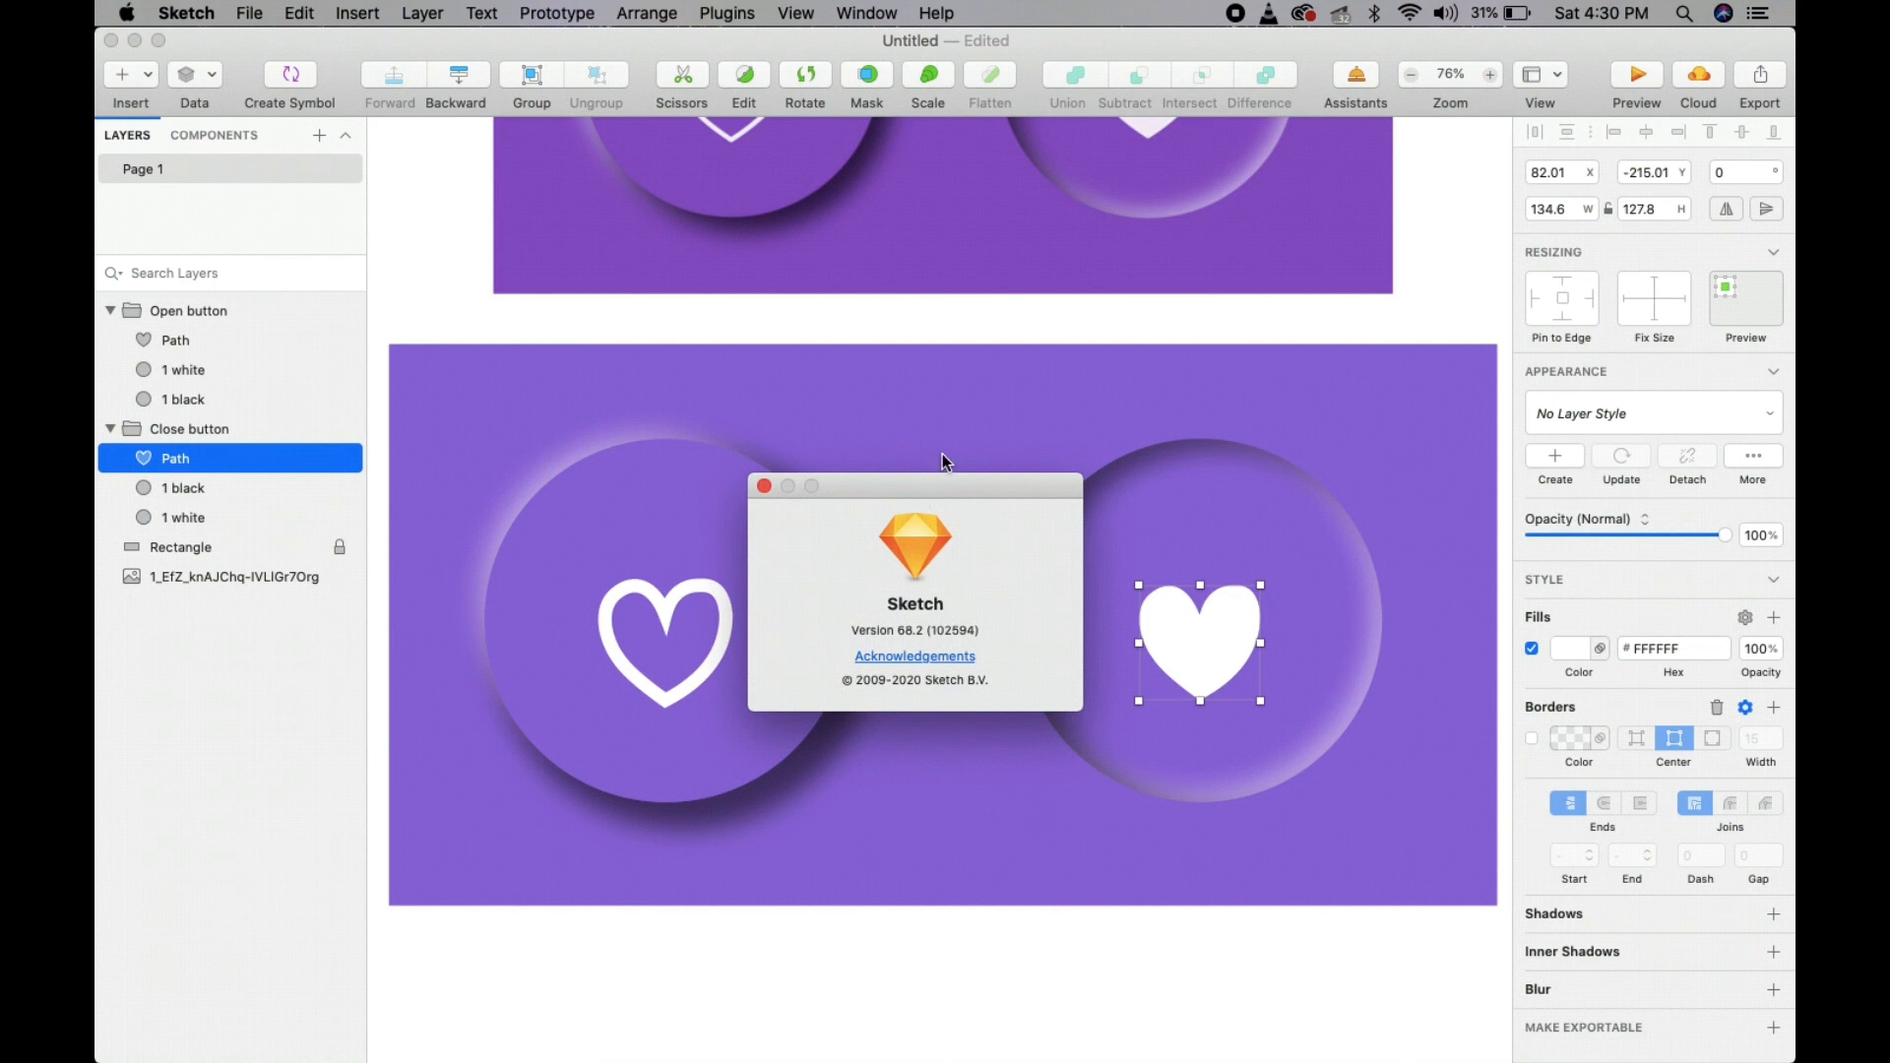
left_click(952, 457)
left_click(965, 434)
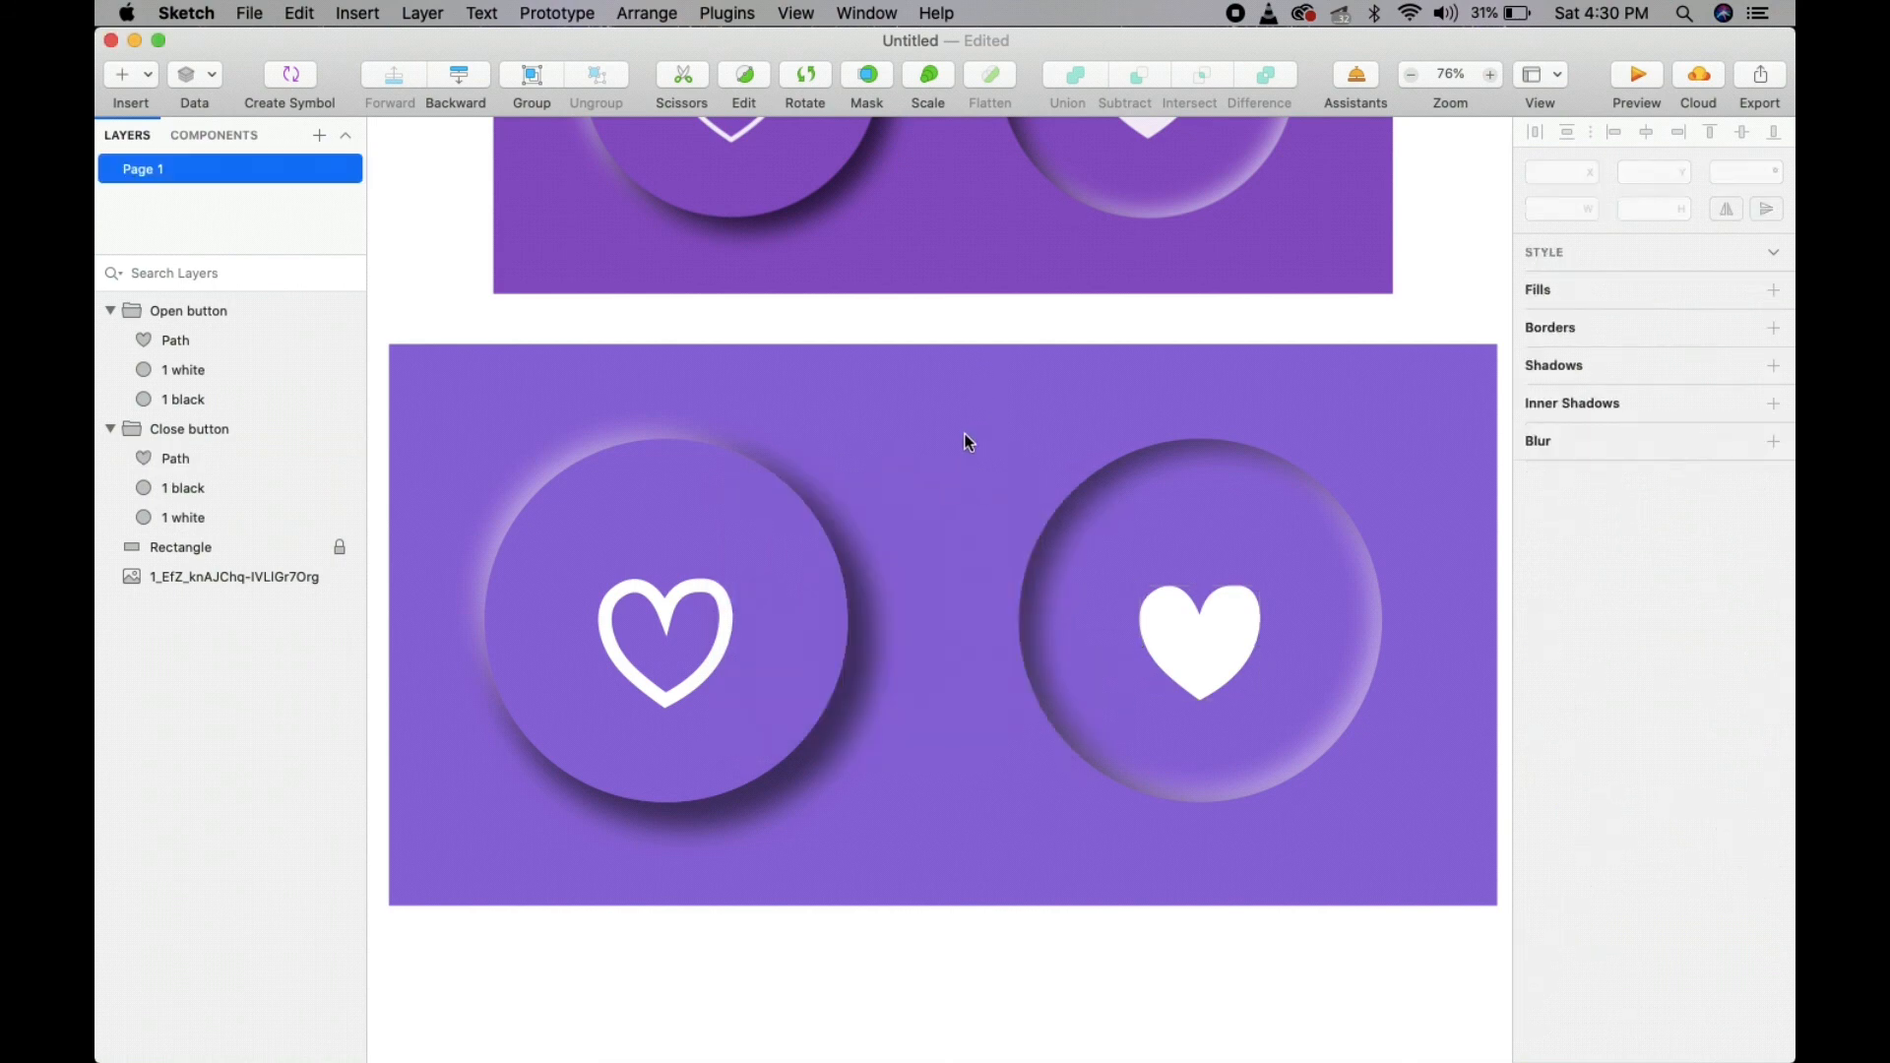
- Set the border width of the heart path in the "Open button" group to 7
left_click(654, 610)
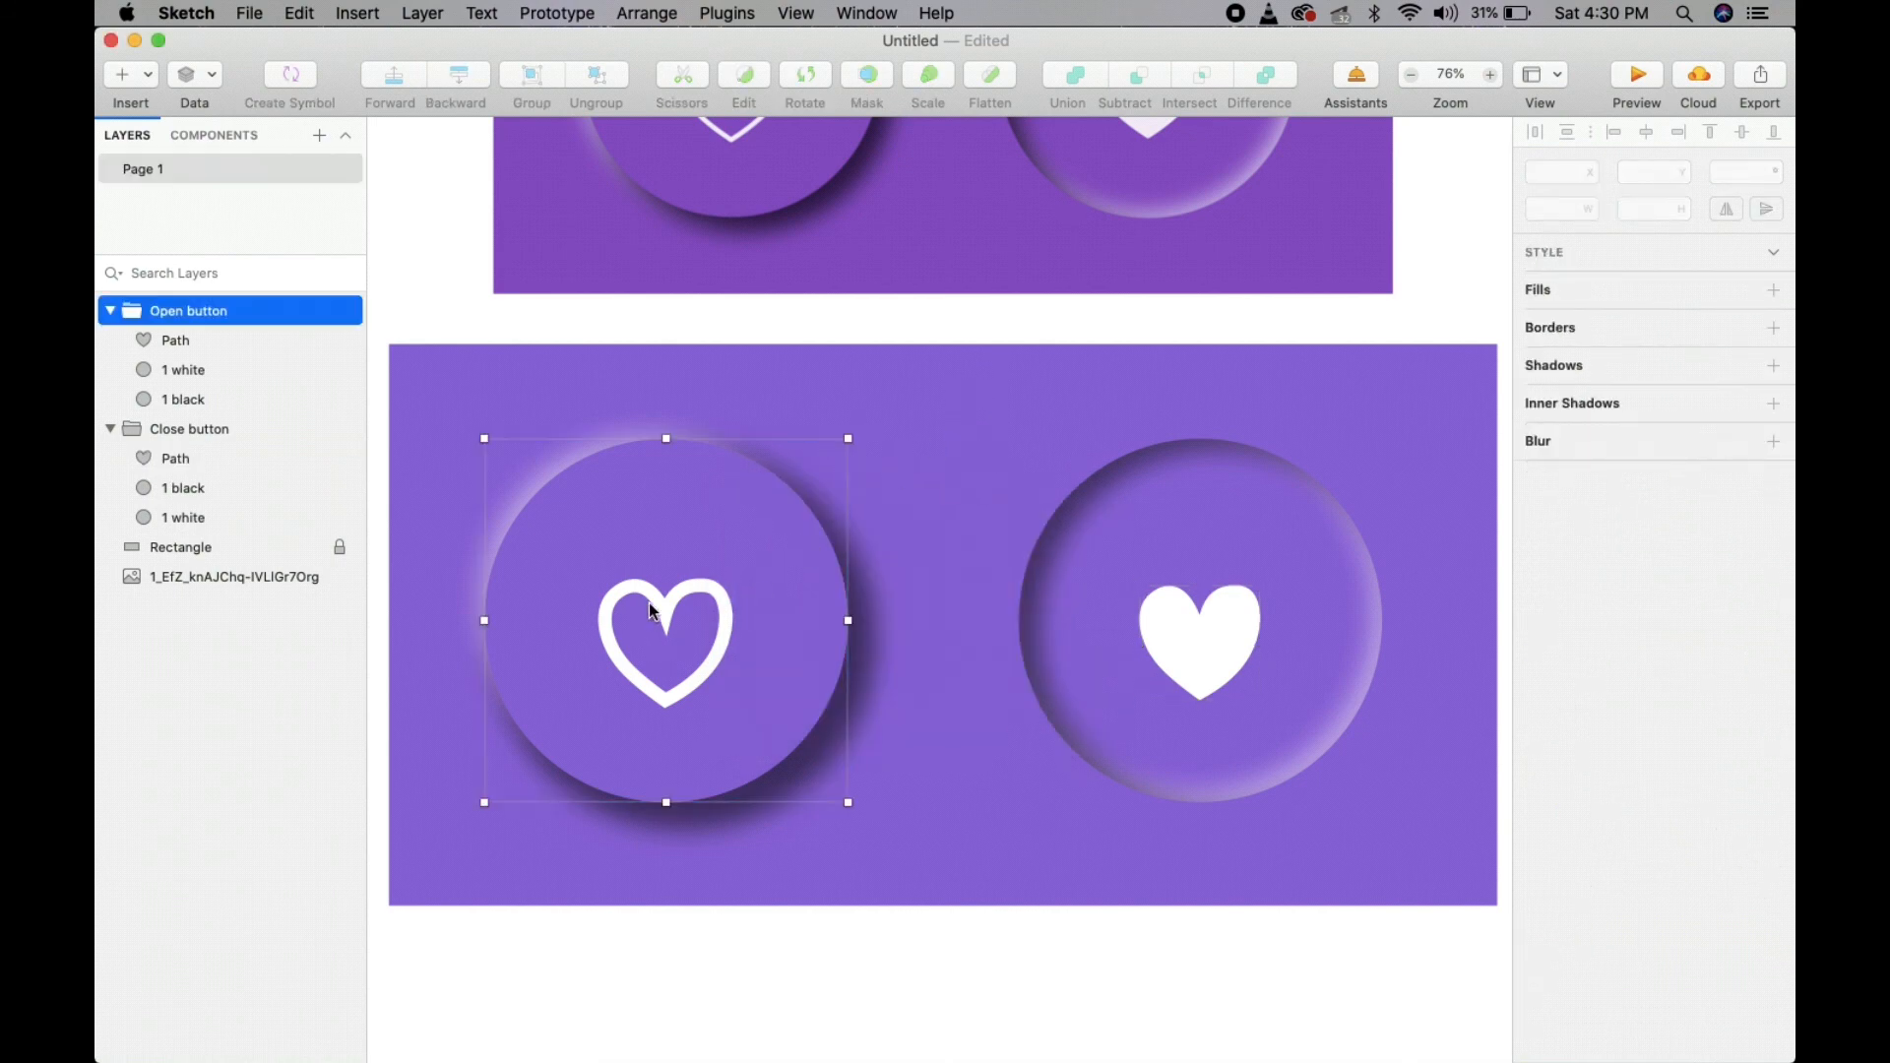
double_click(613, 589)
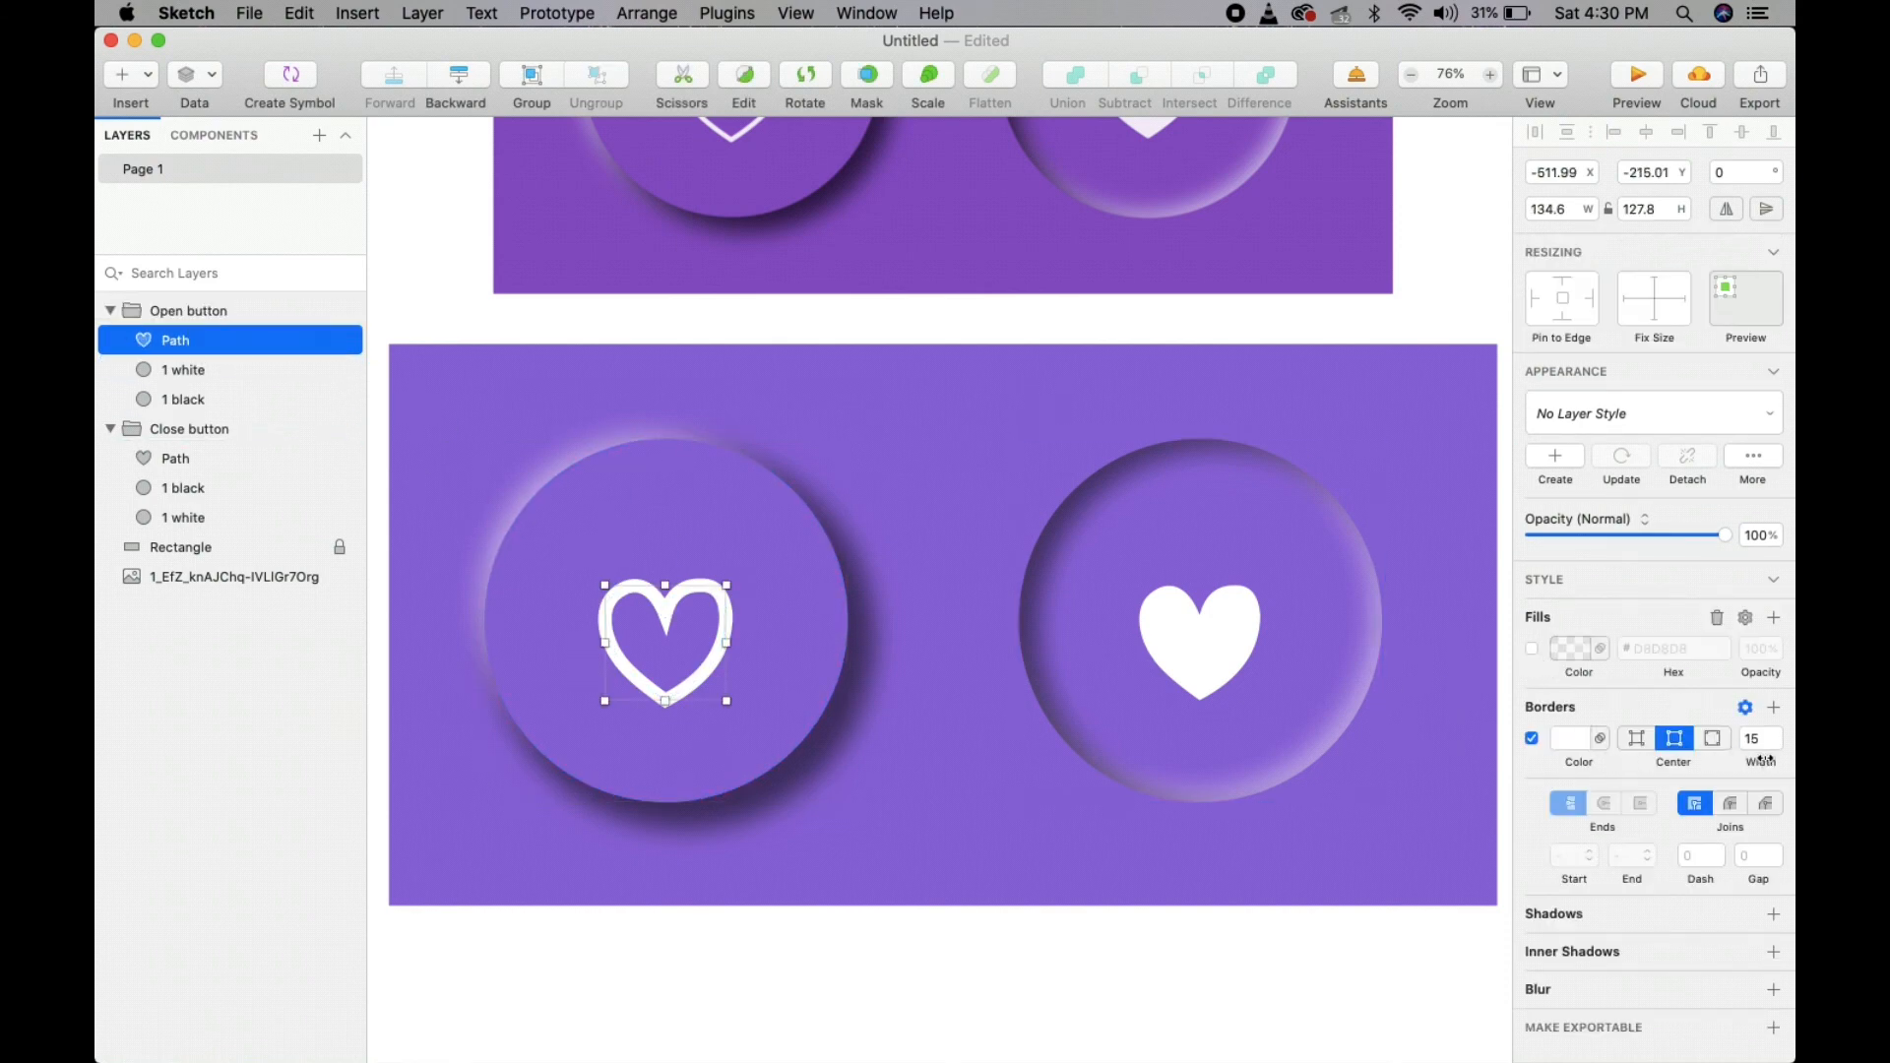
left_click_drag(1761, 759, 1757, 760)
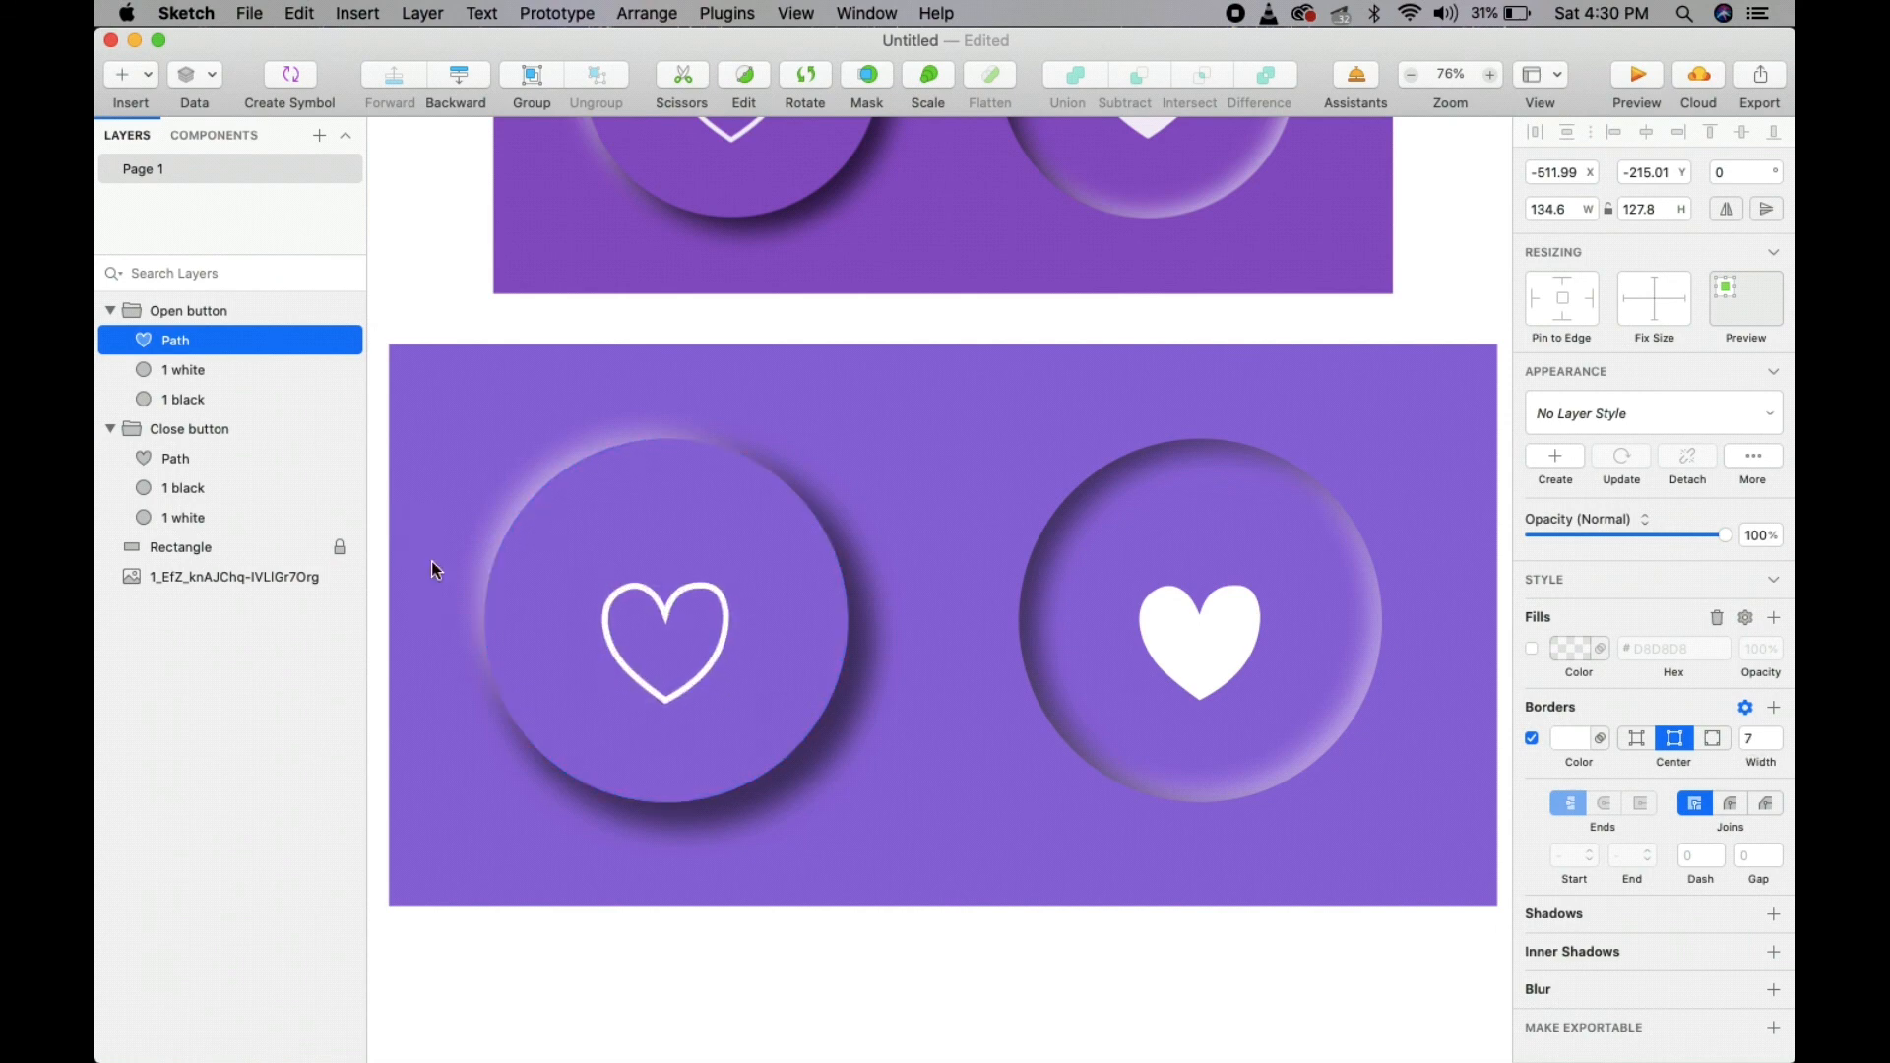
- Pull the points on the right side and bottom of the "Open button" heart path slightly outward and widen it to 143
double_click(696, 593)
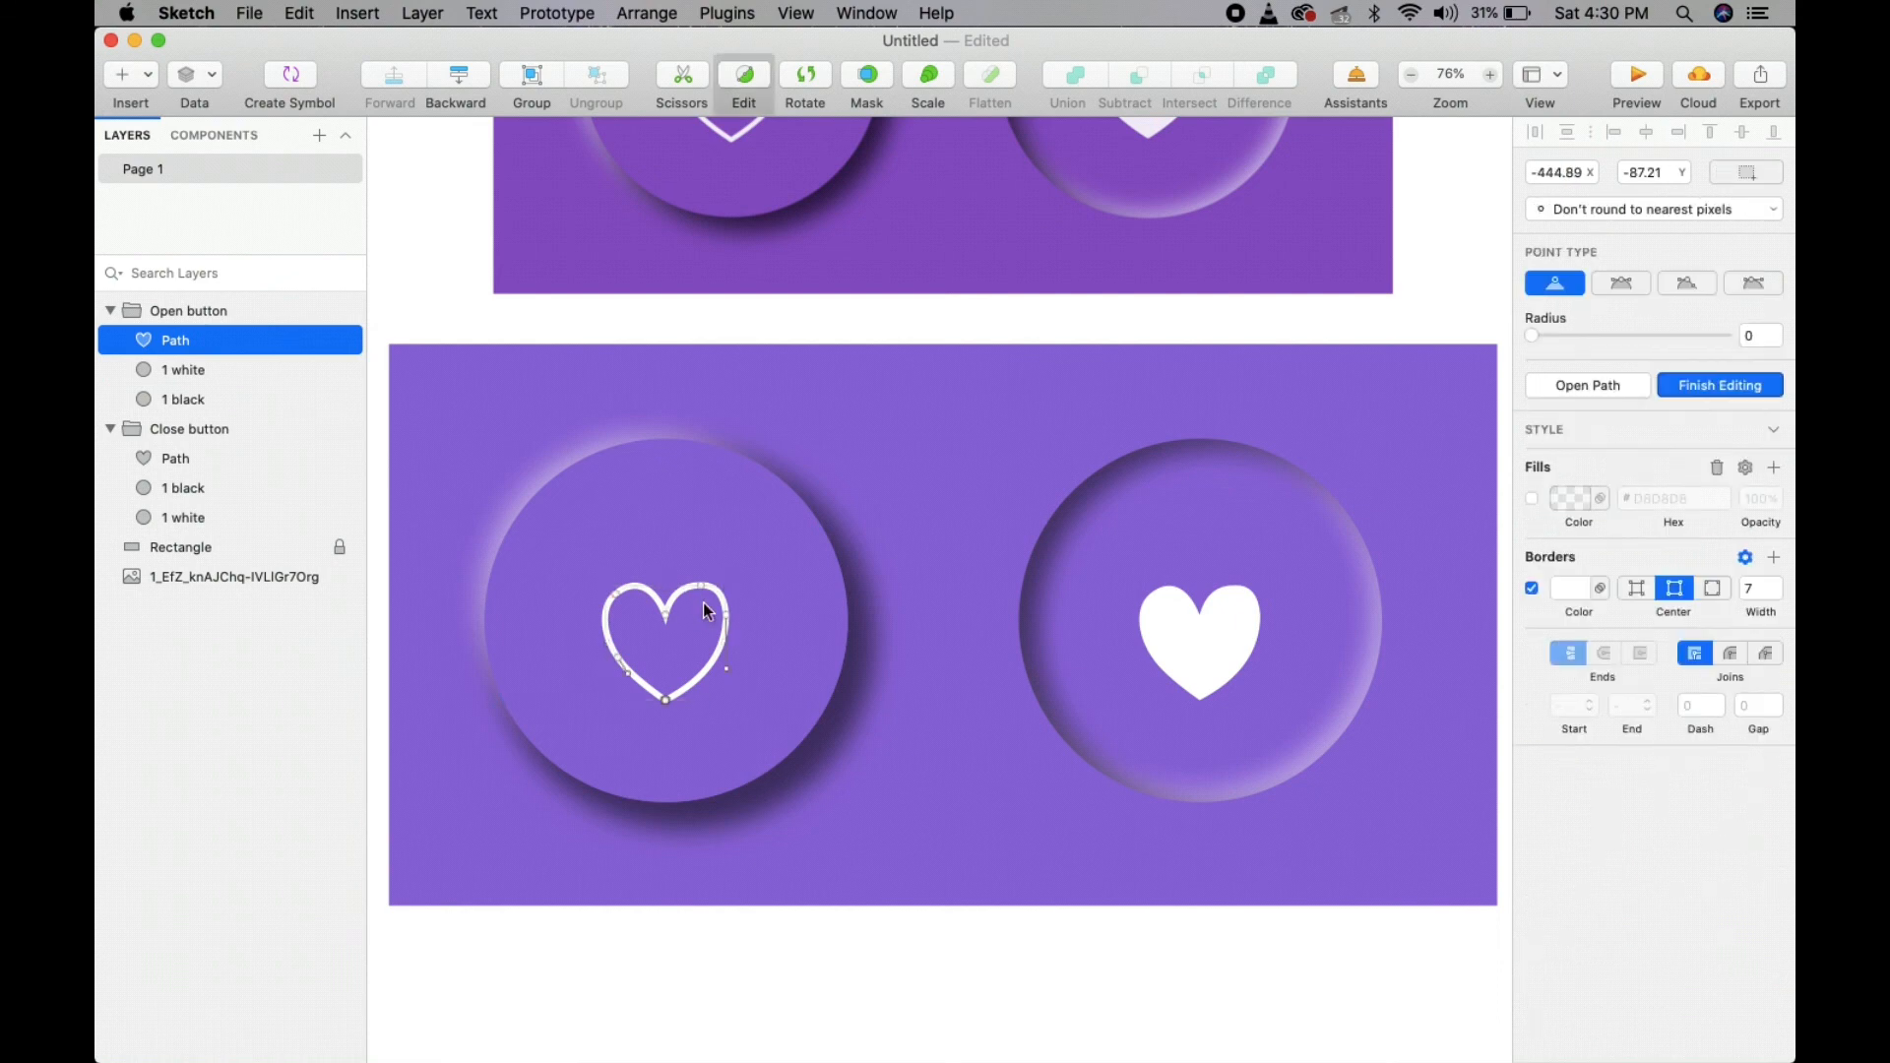
left_click_drag(729, 618, 733, 620)
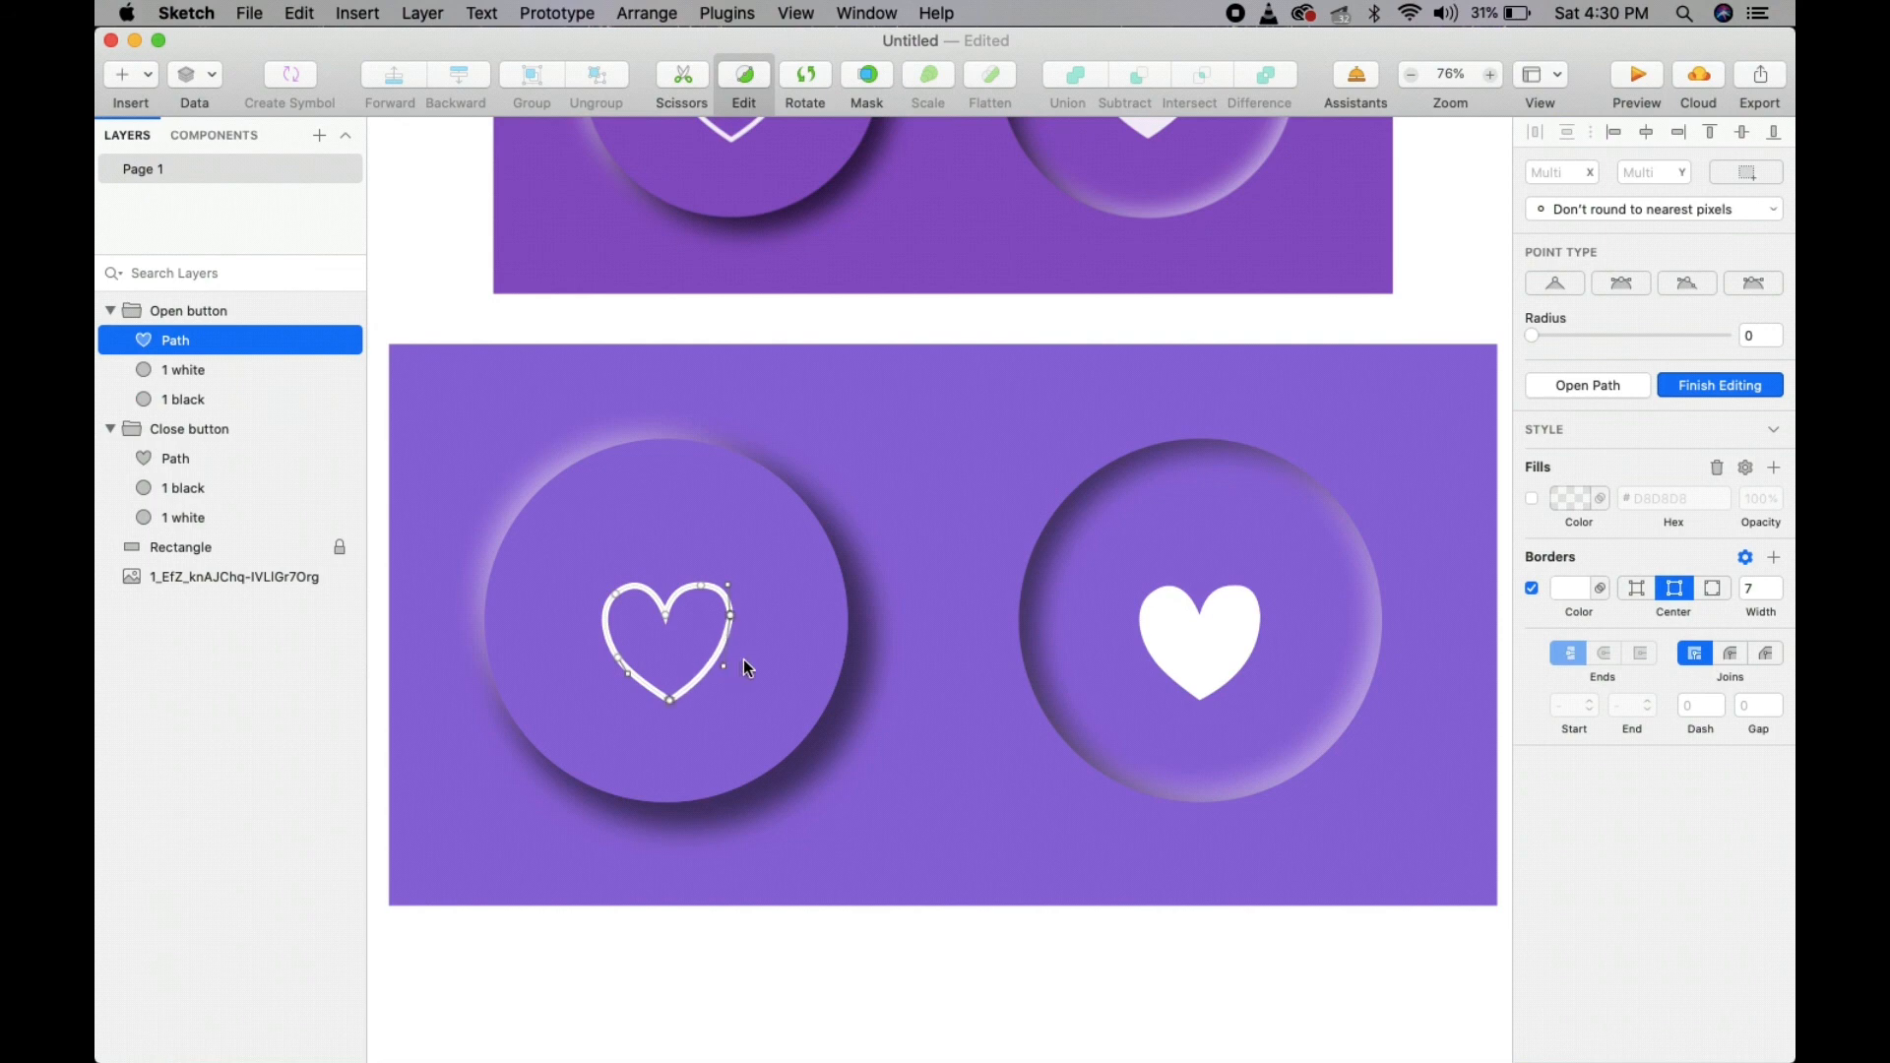
key("Escape")
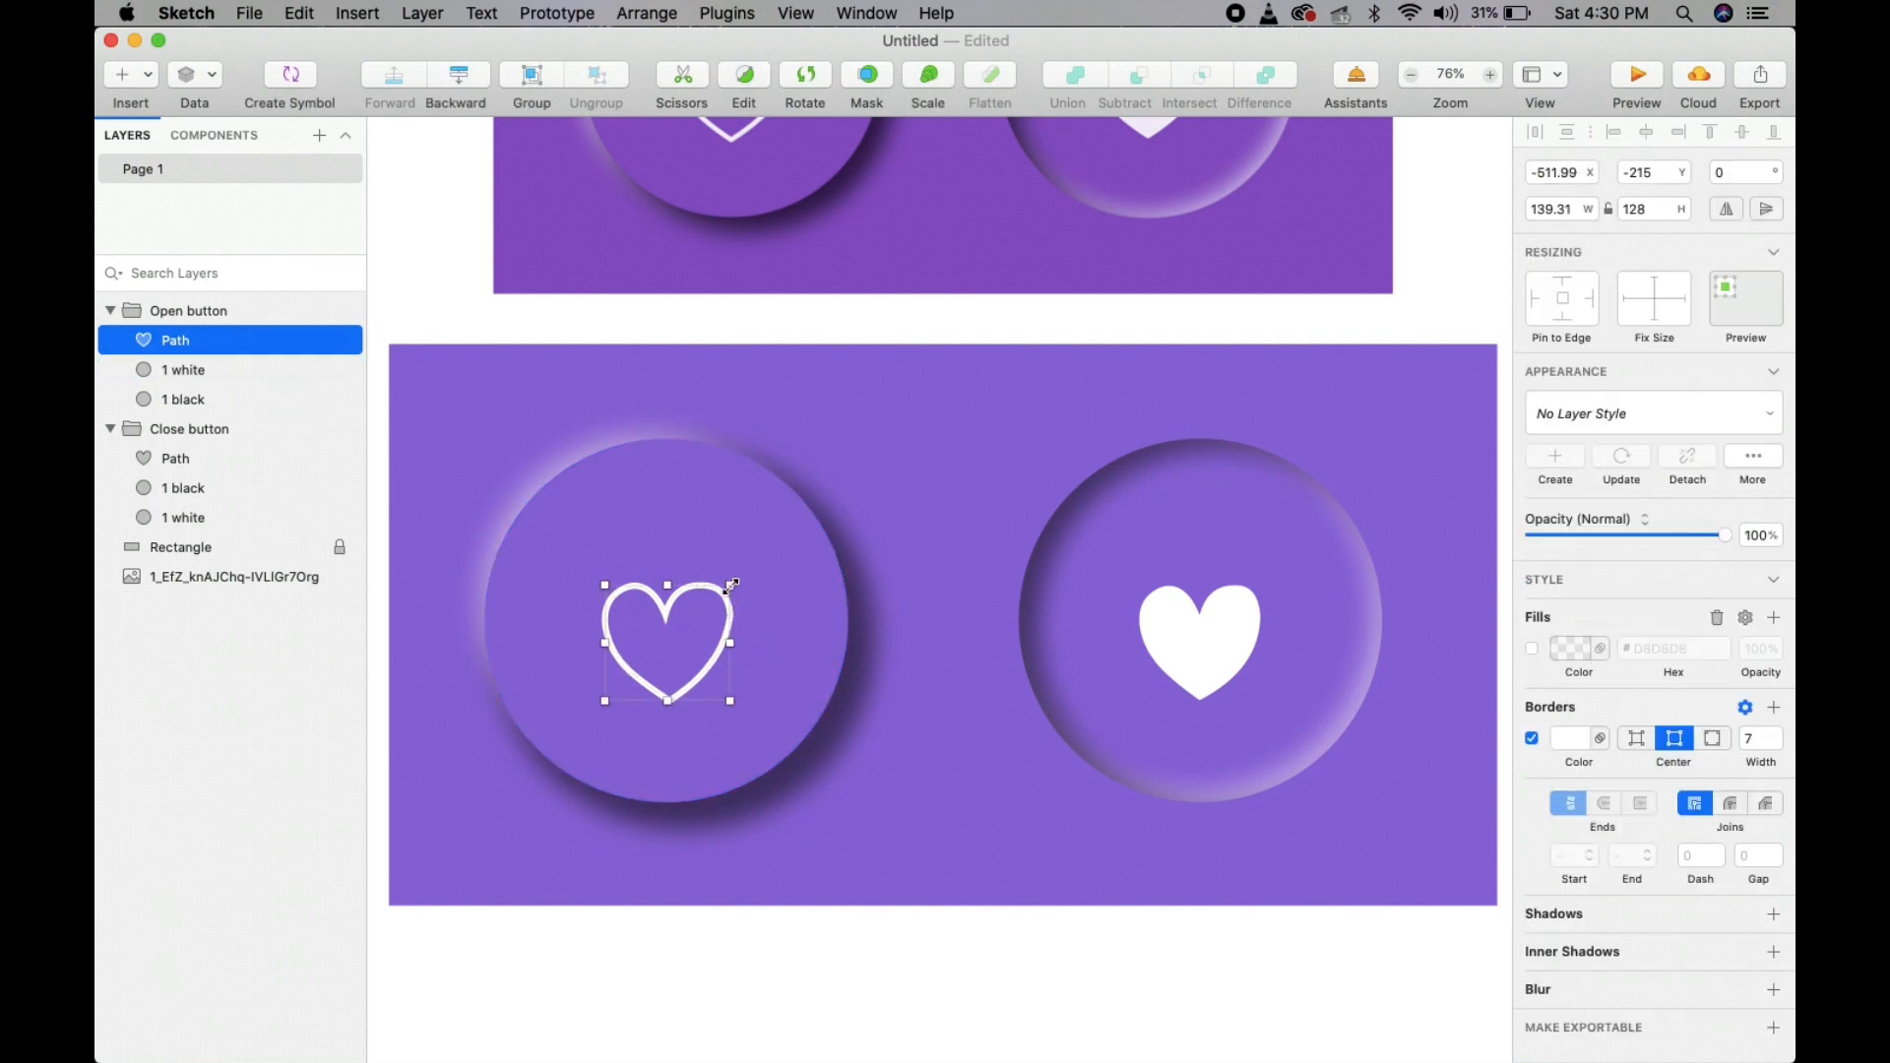
left_click_drag(732, 585, 734, 583)
left_click(835, 711)
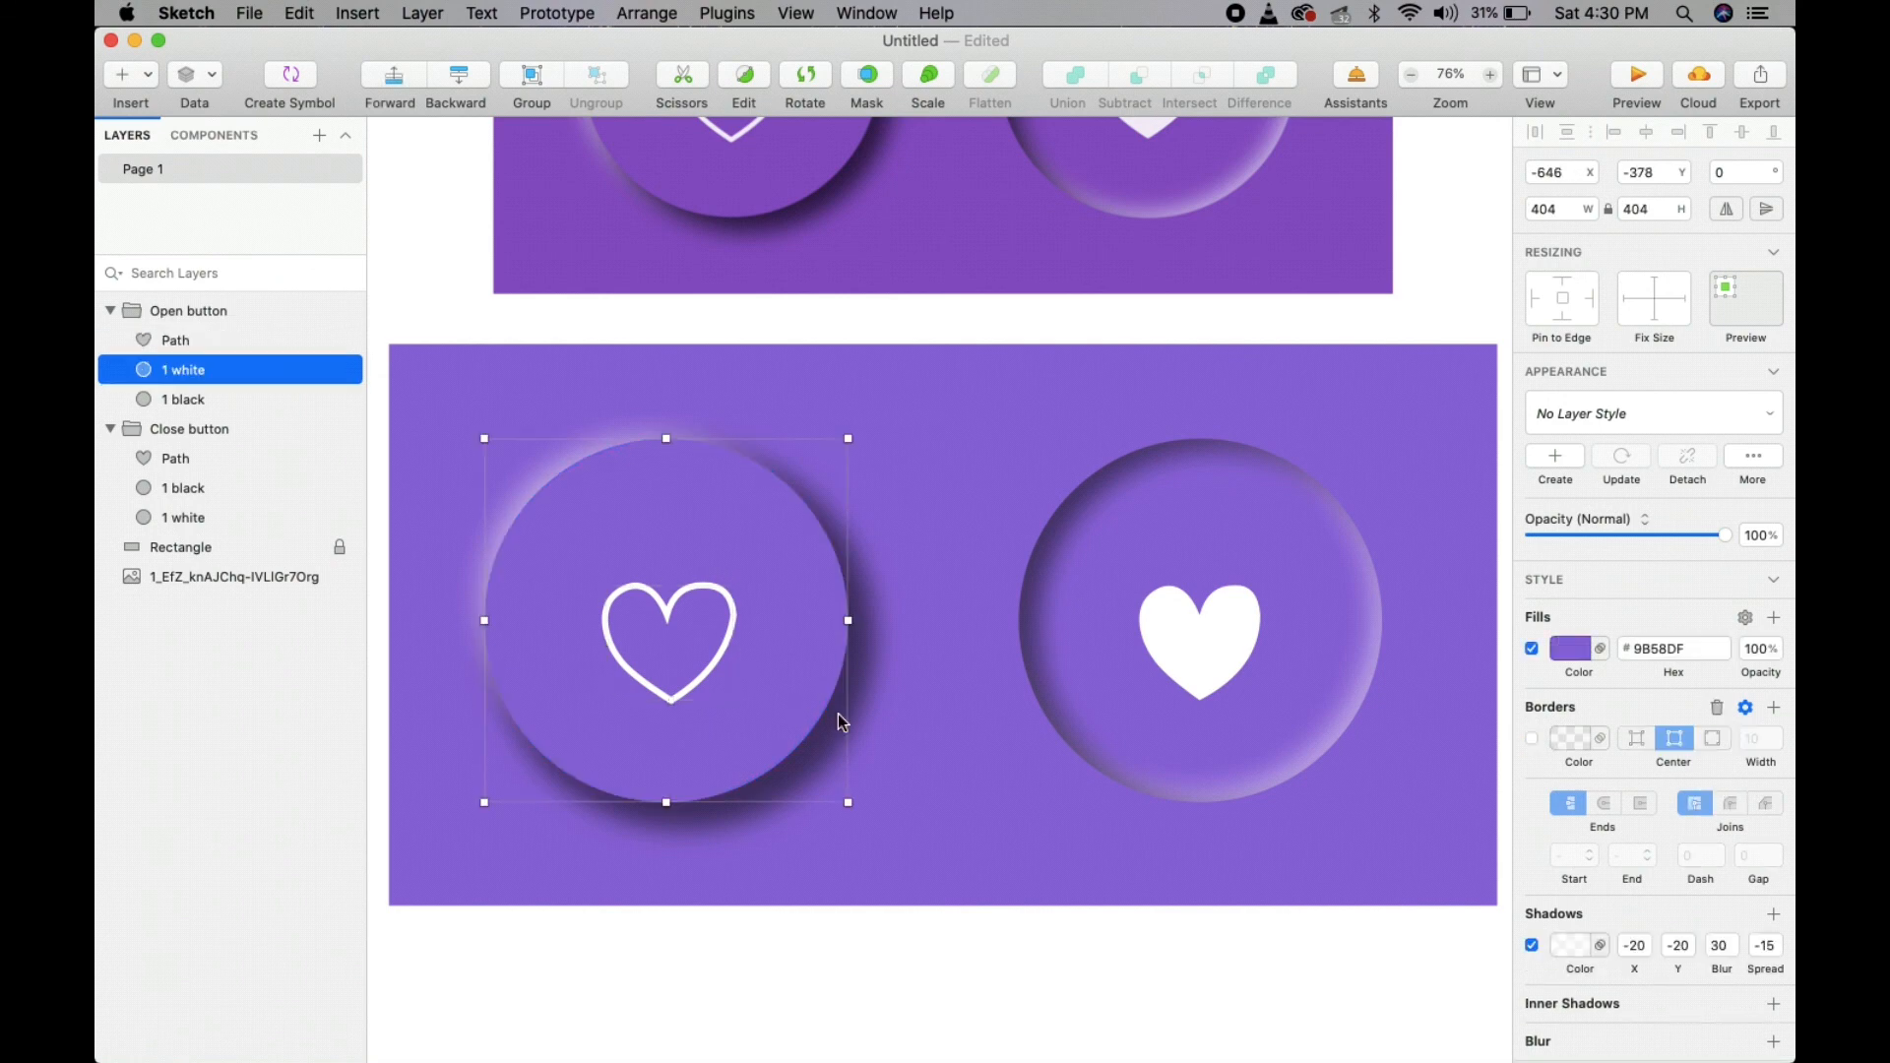
left_click(1167, 707)
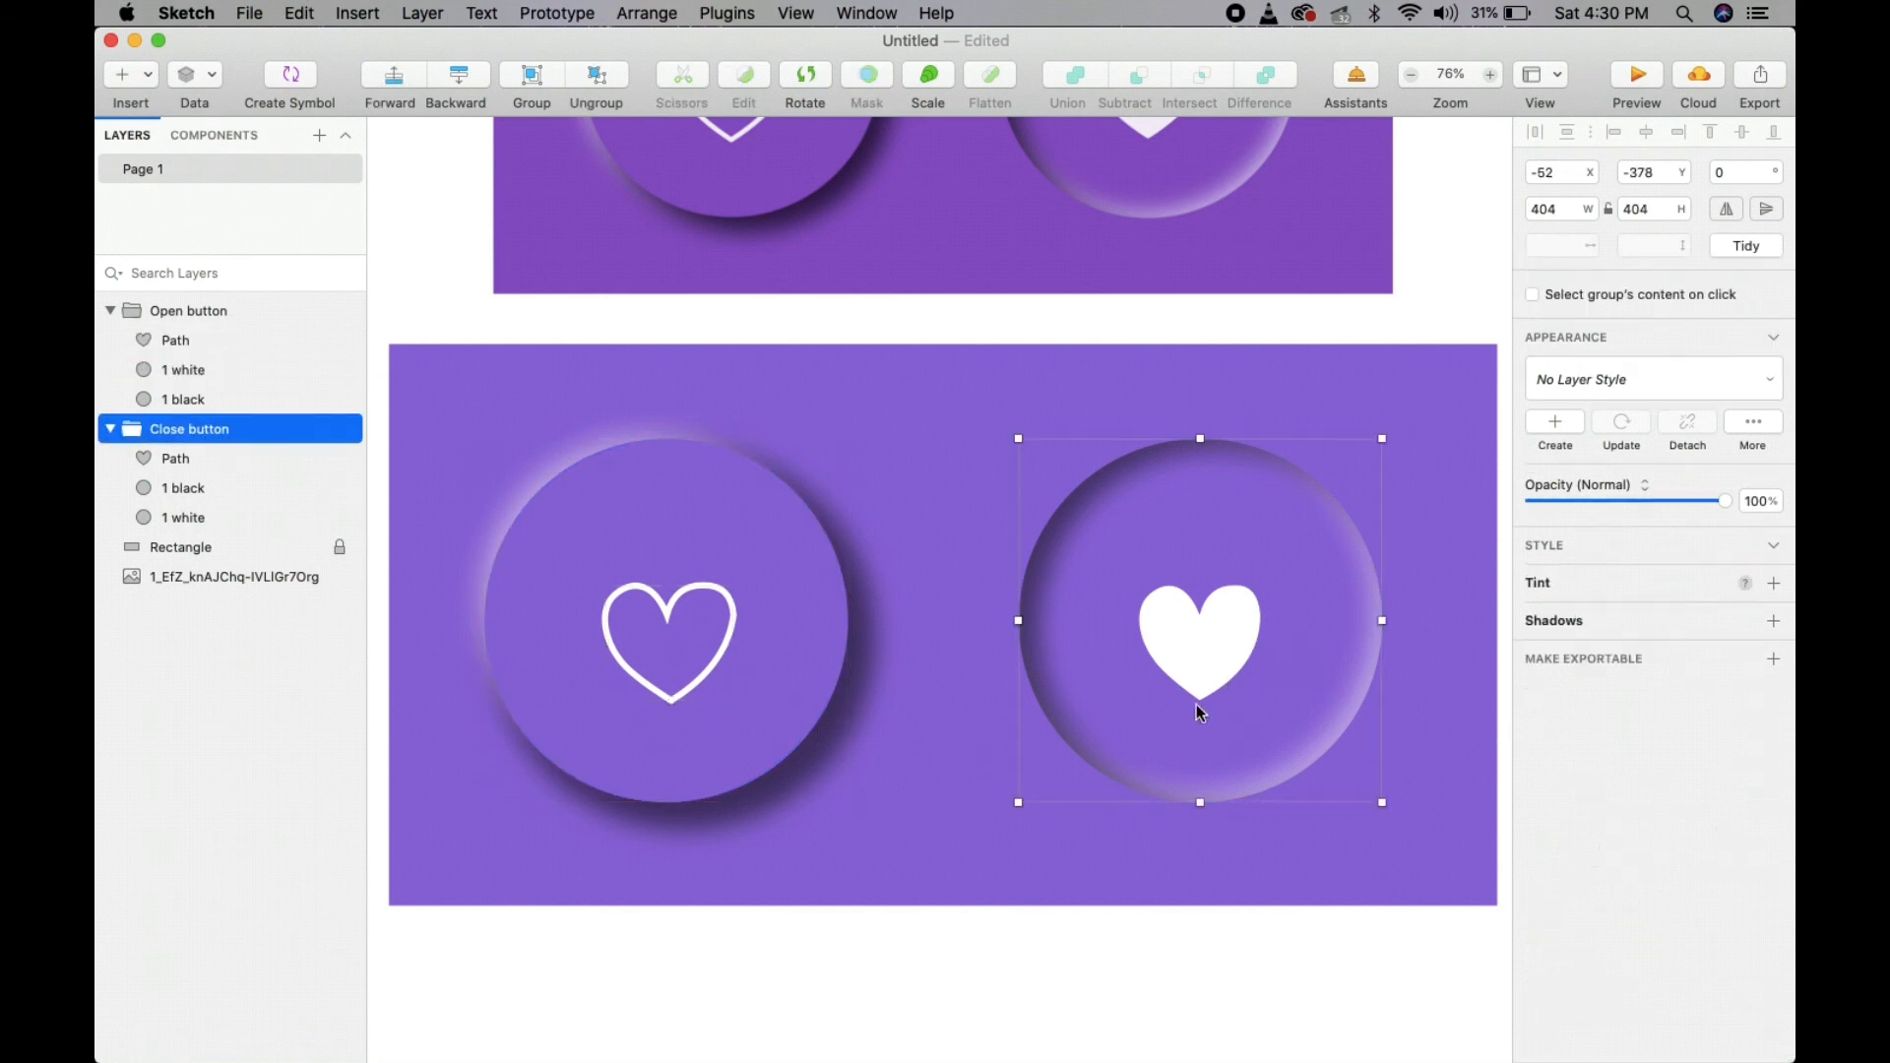
- Switch to Chrome and search Google Images for "heart shape vector"
scroll(945, 607, "down", 3)
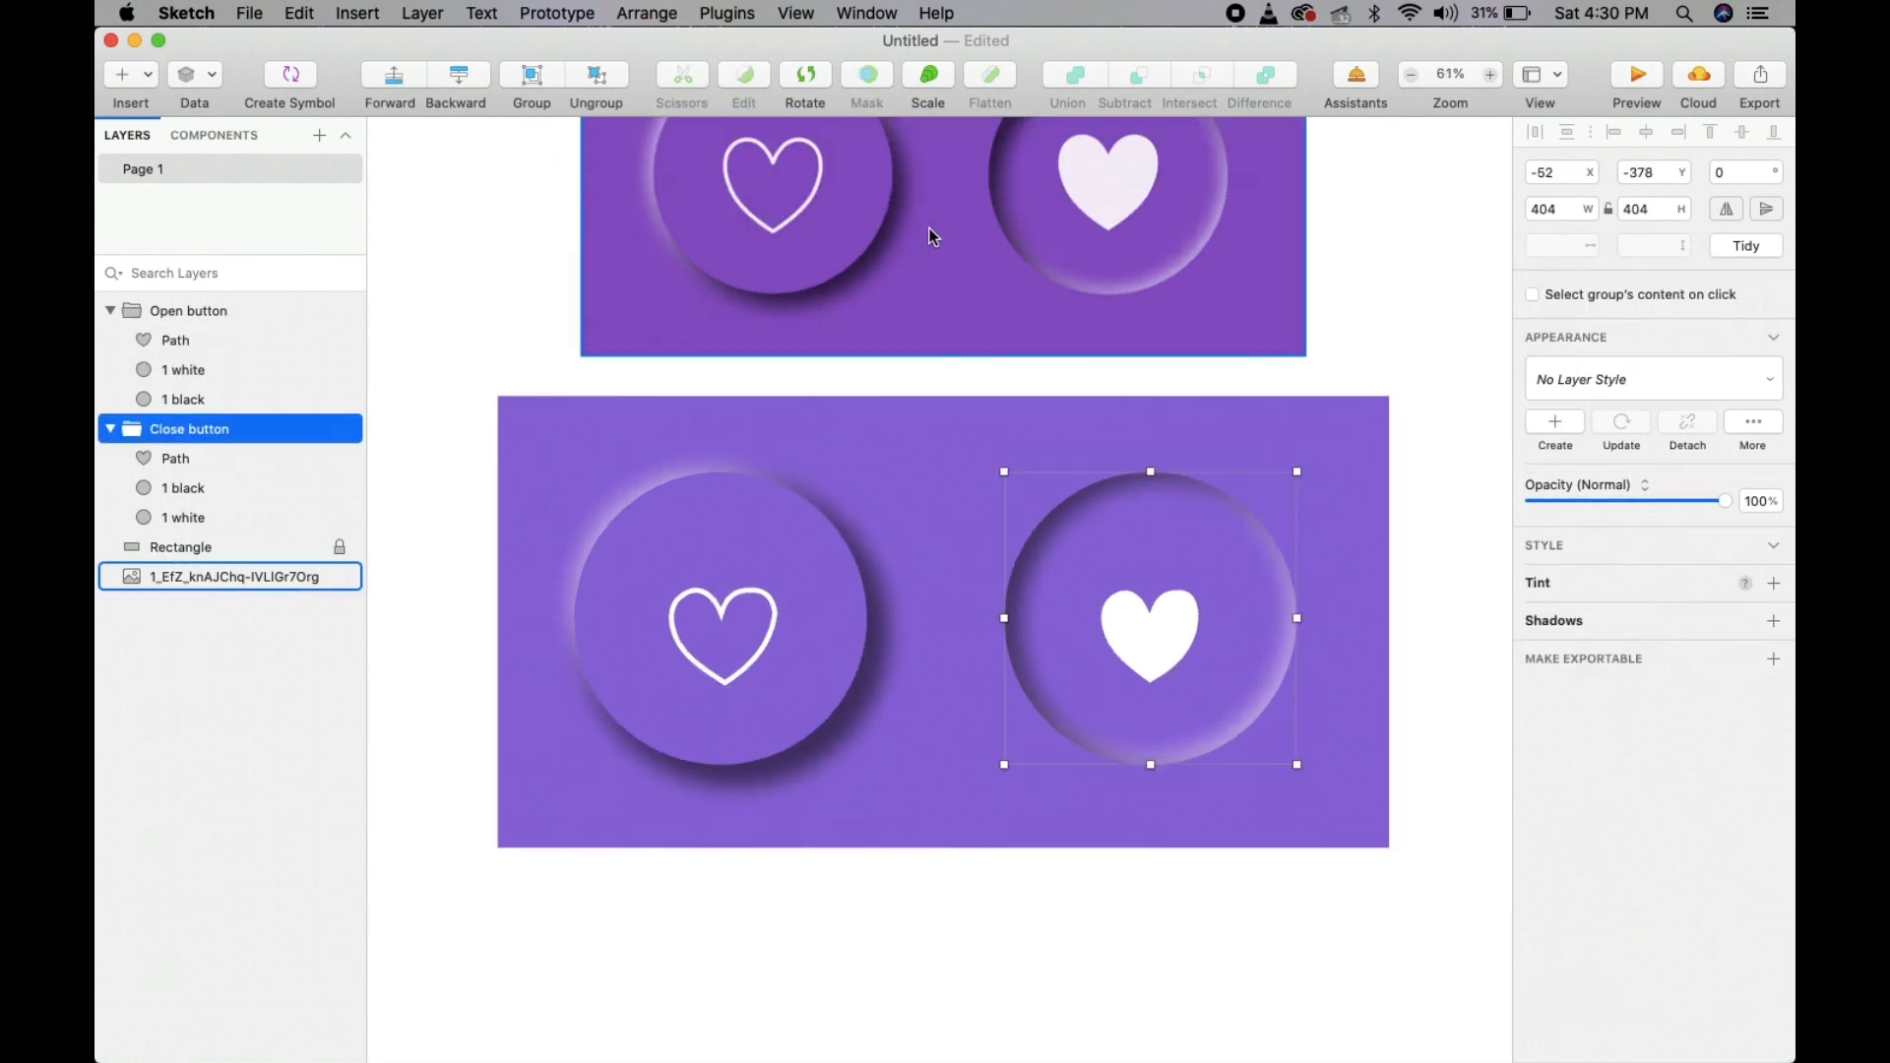
left_click_drag(929, 228, 923, 360)
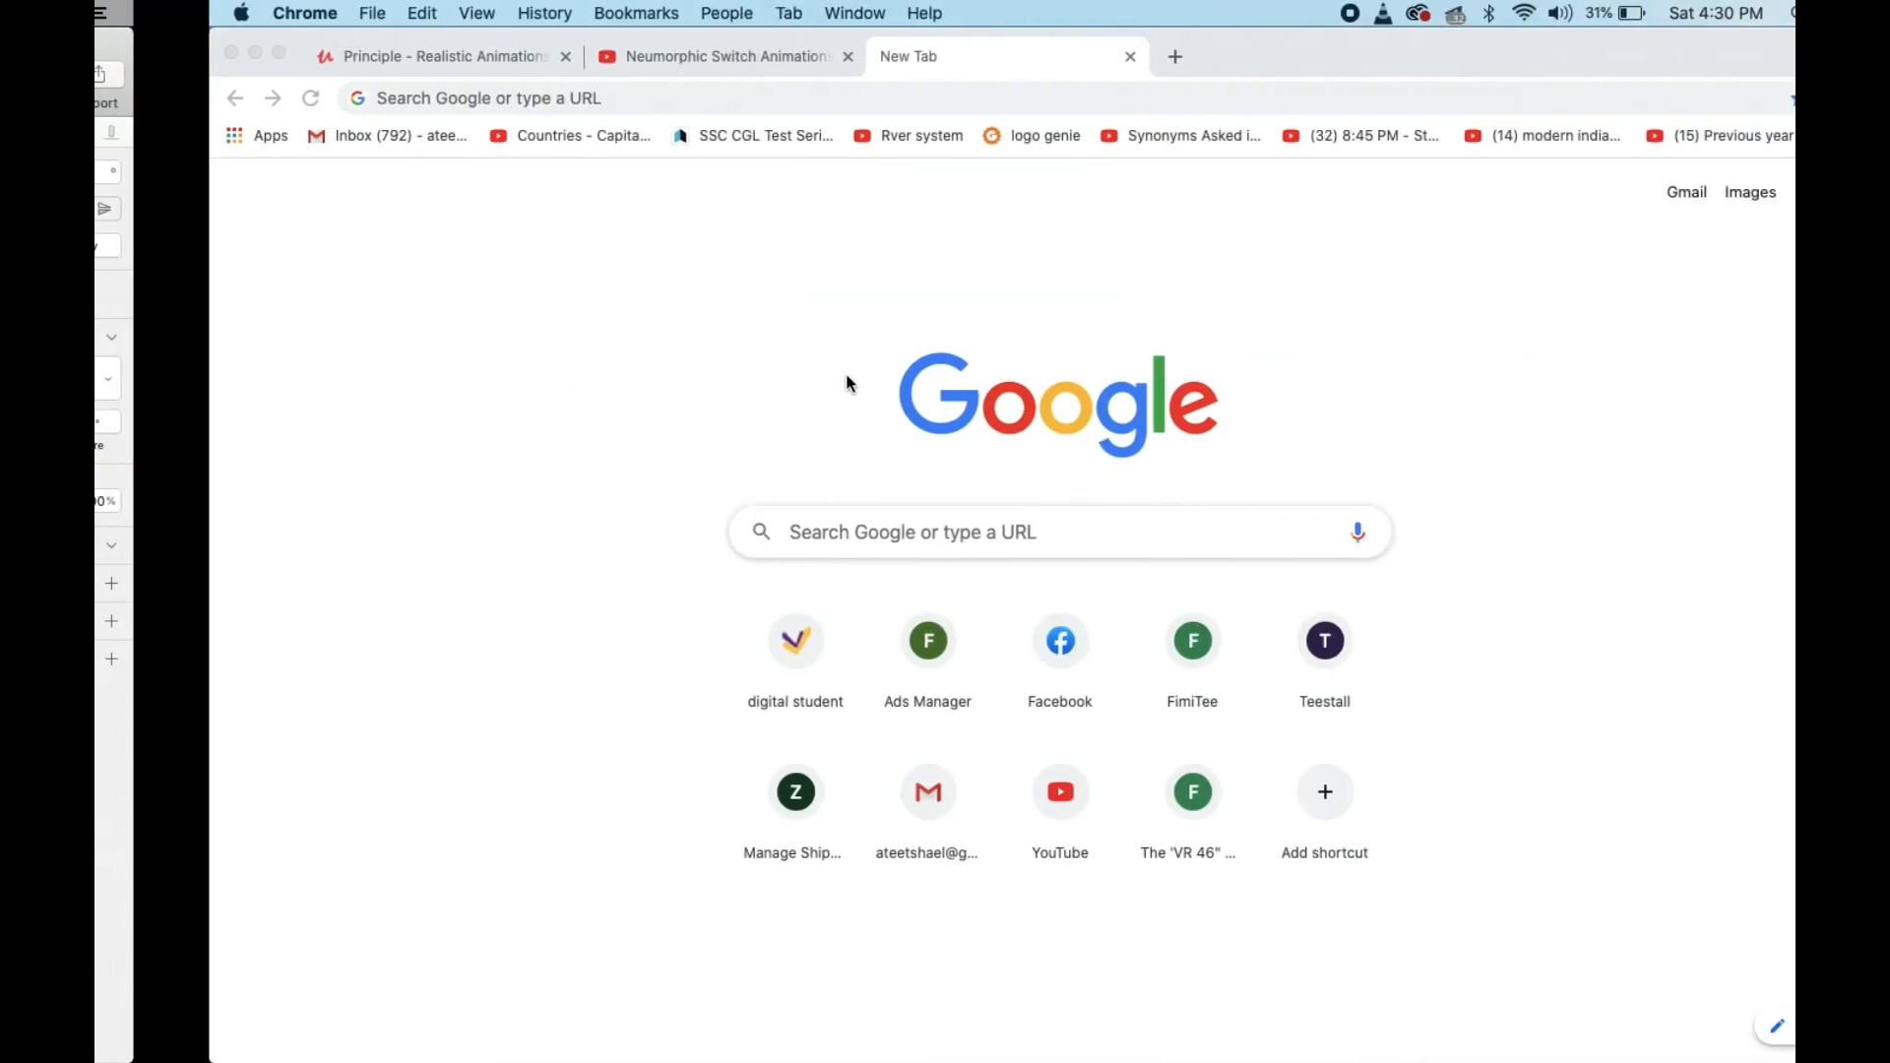
left_click(918, 98)
type("hea")
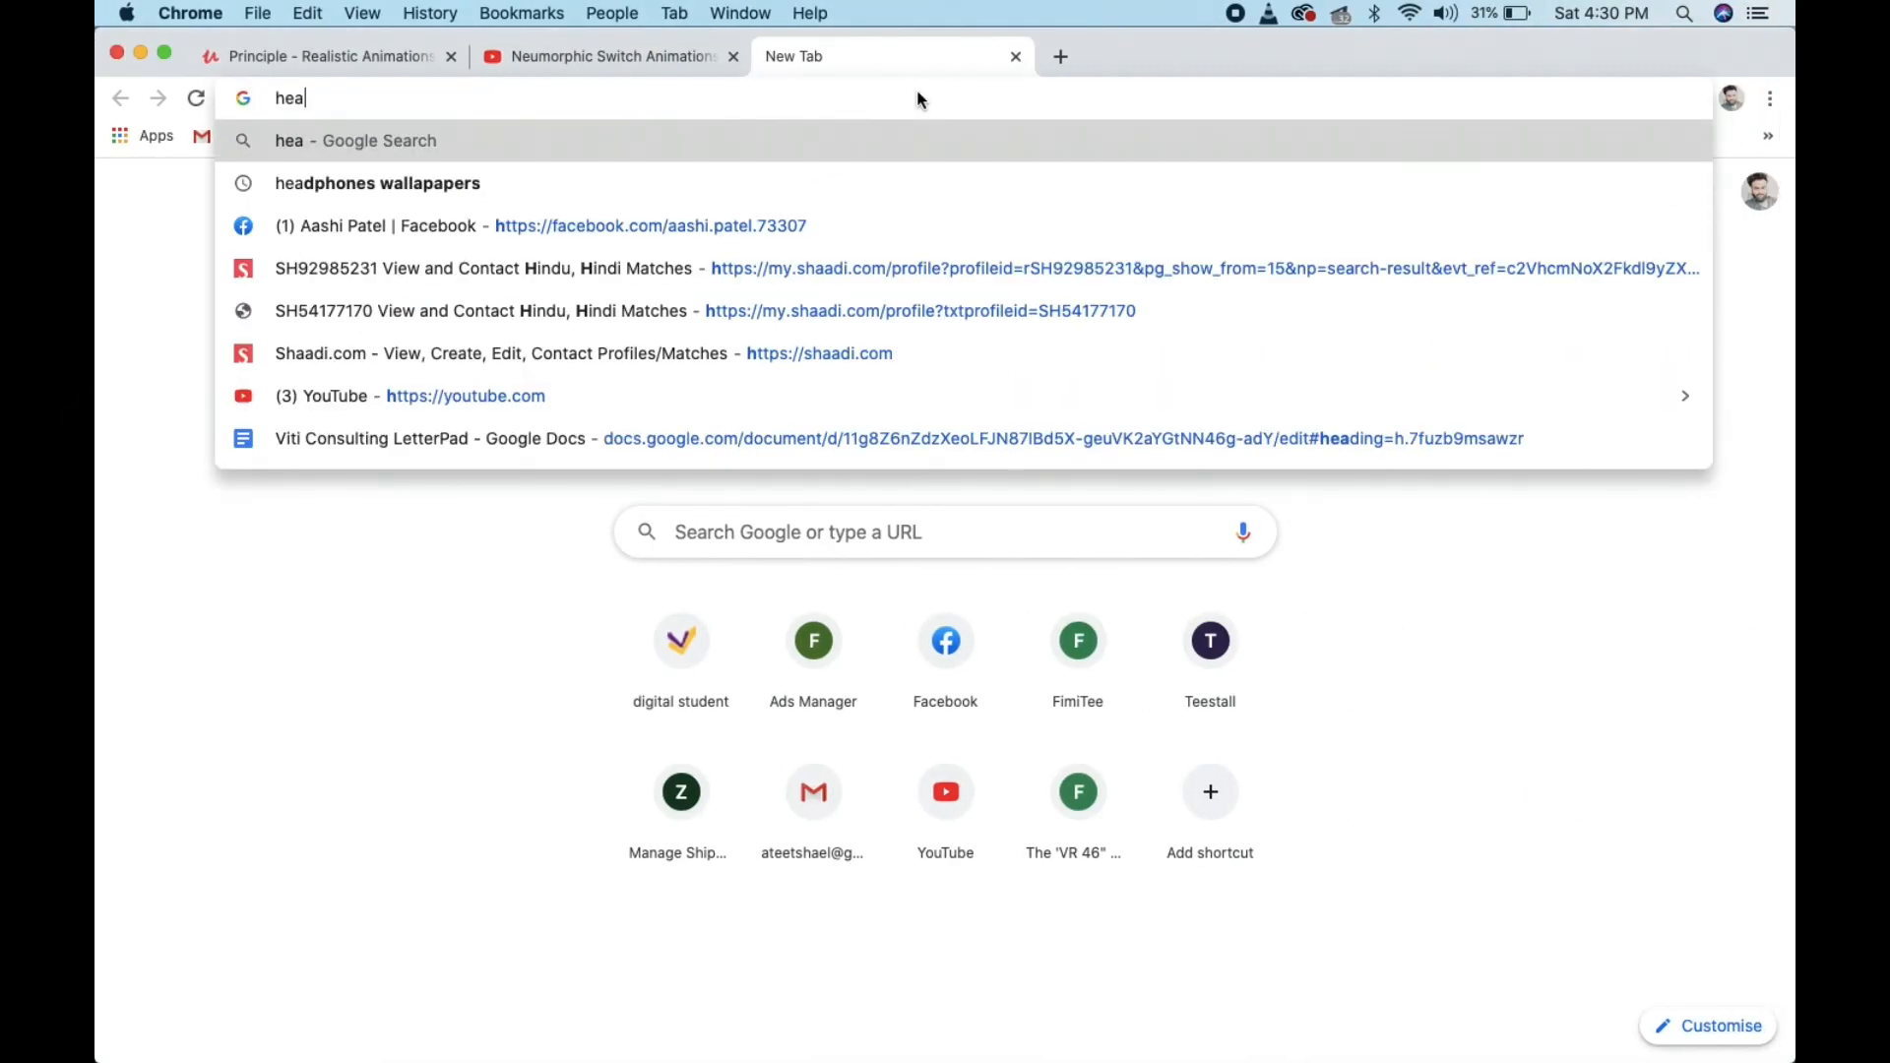
type("rt shape vectr")
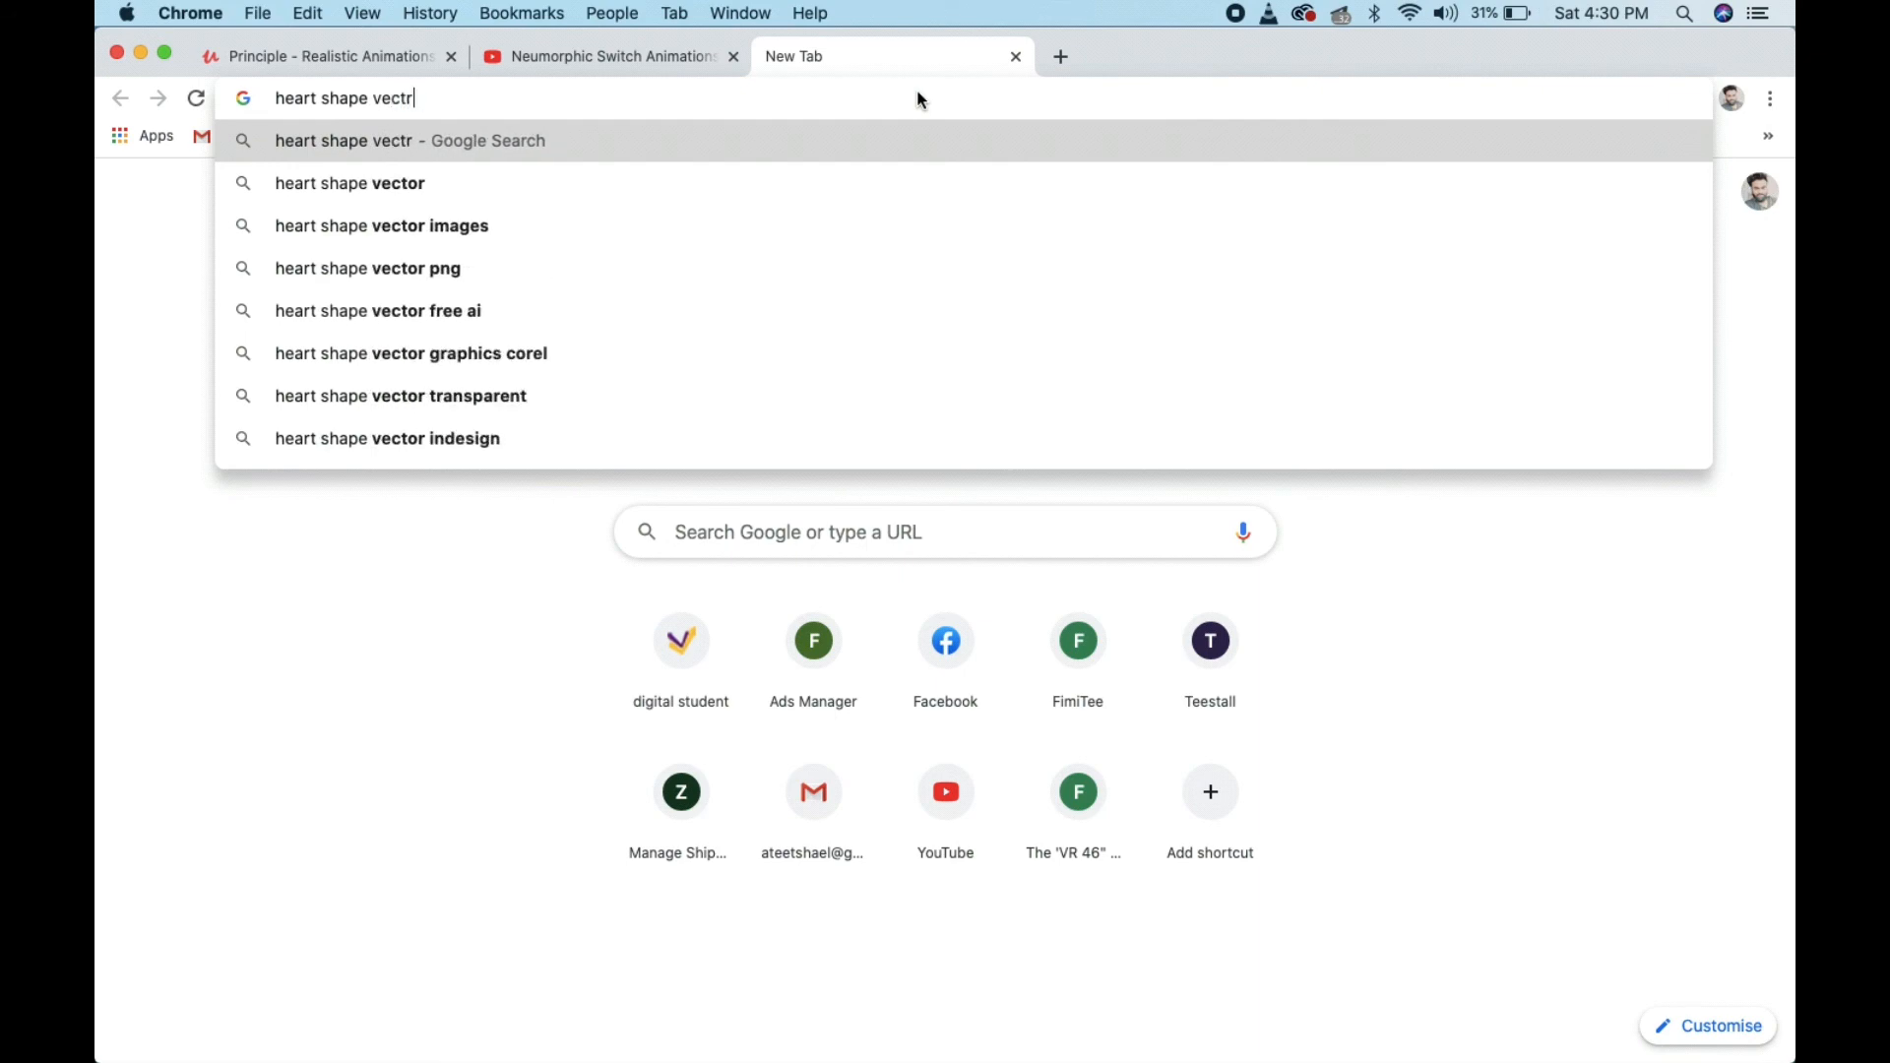
key("BackSpace")
type("or")
key("Return")
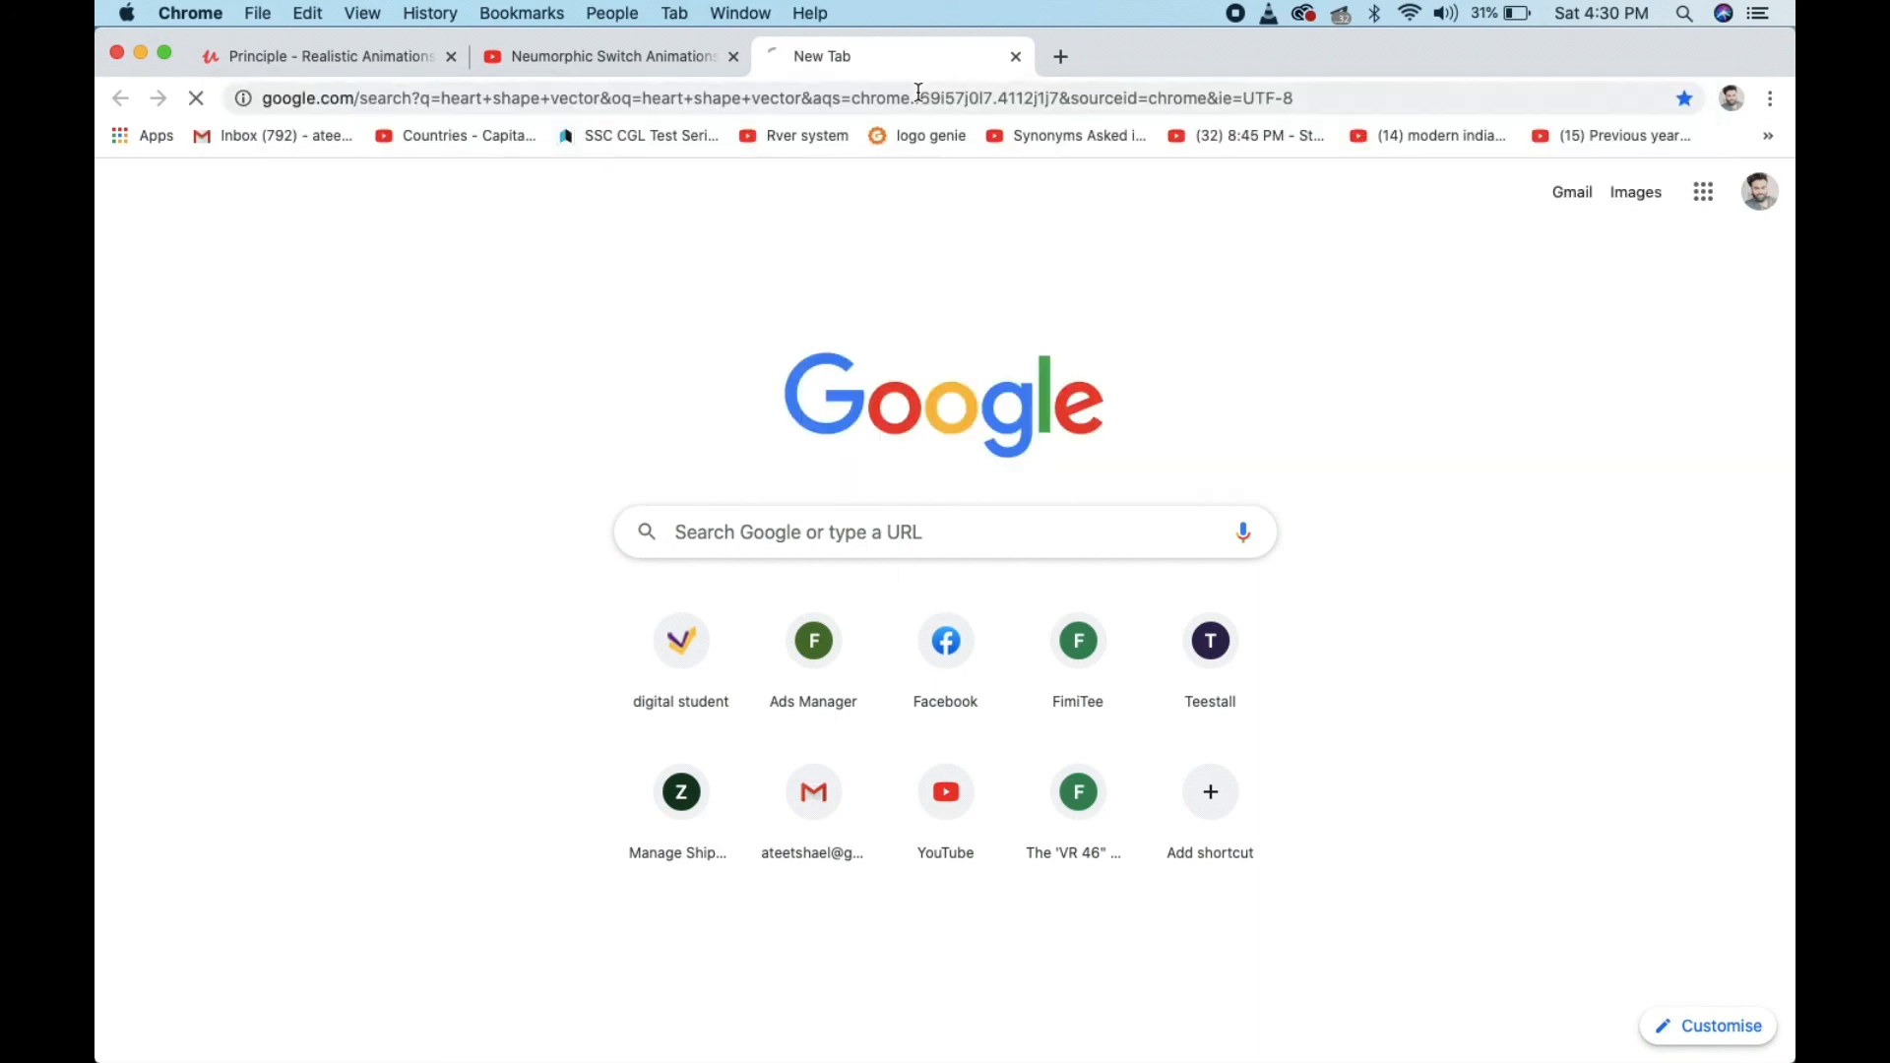
left_click(421, 237)
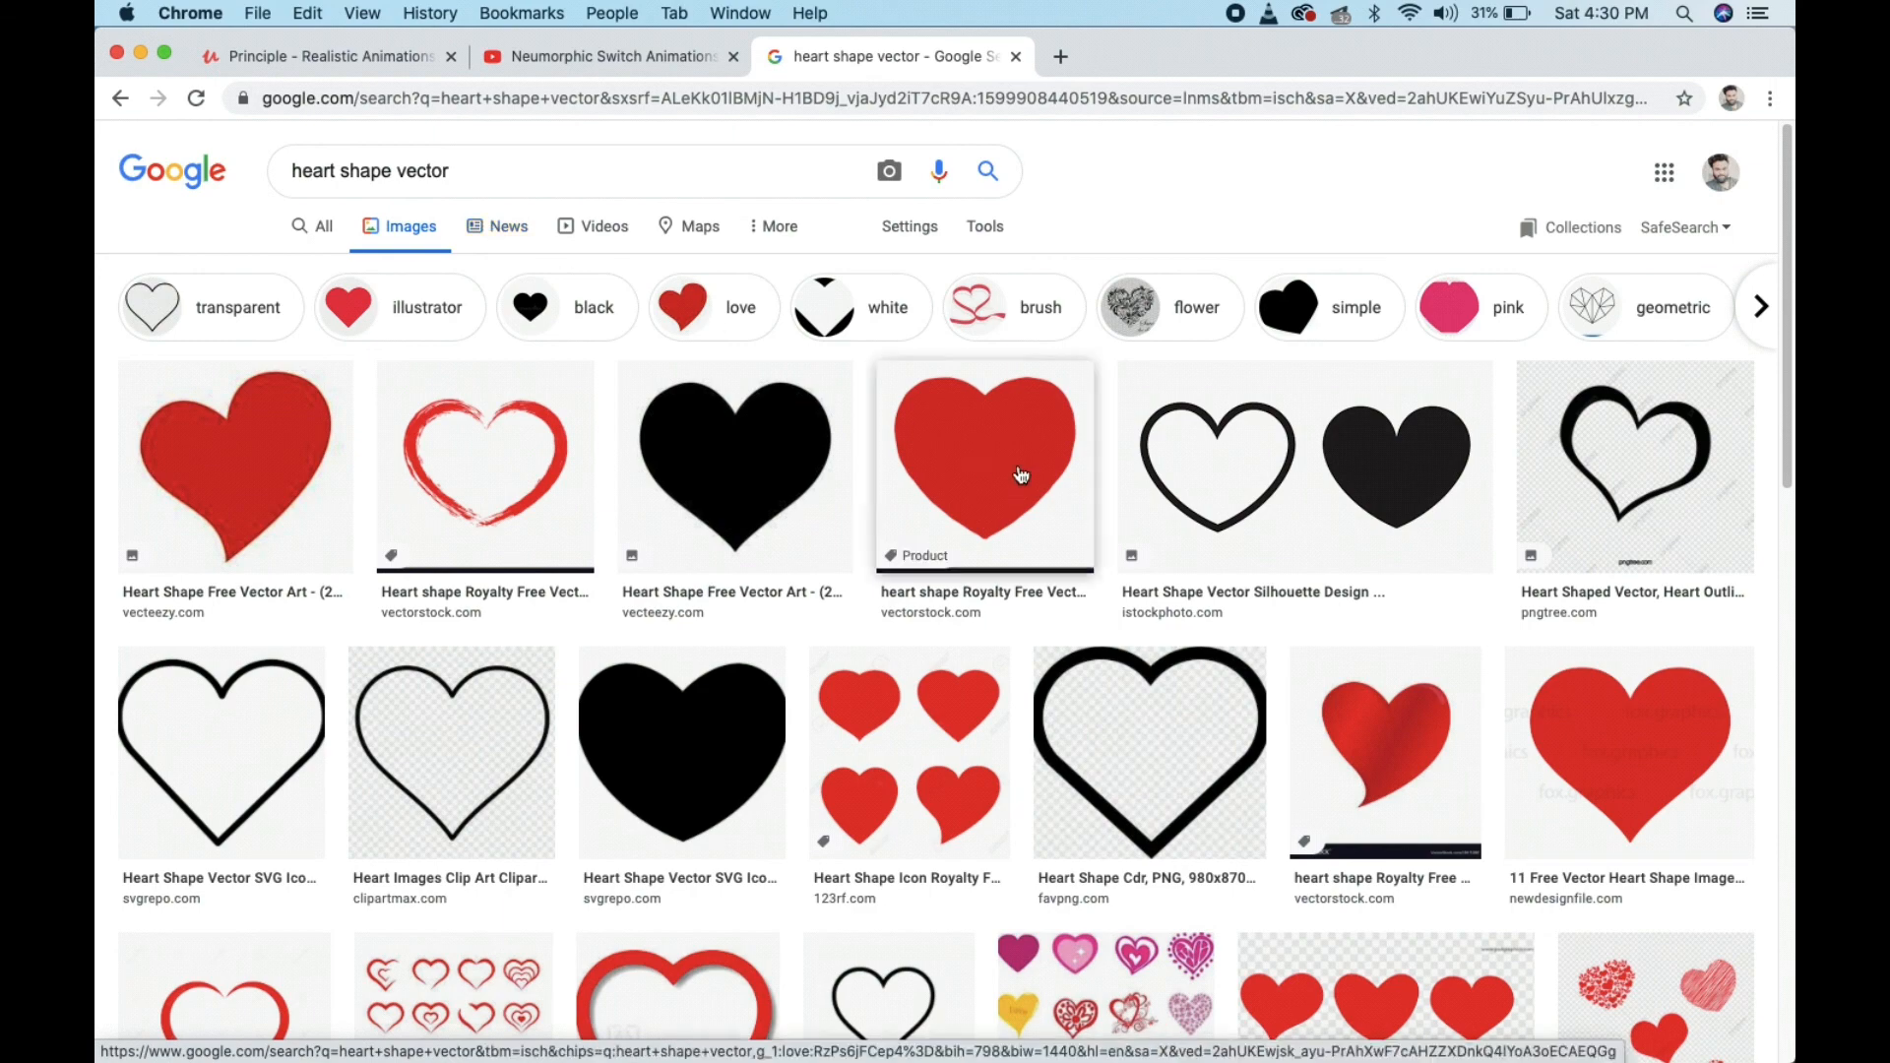
- Find the thin black outlined heart from clipartmax.com in the image results and copy its enlarged preview
scroll(1113, 492, "down", 5)
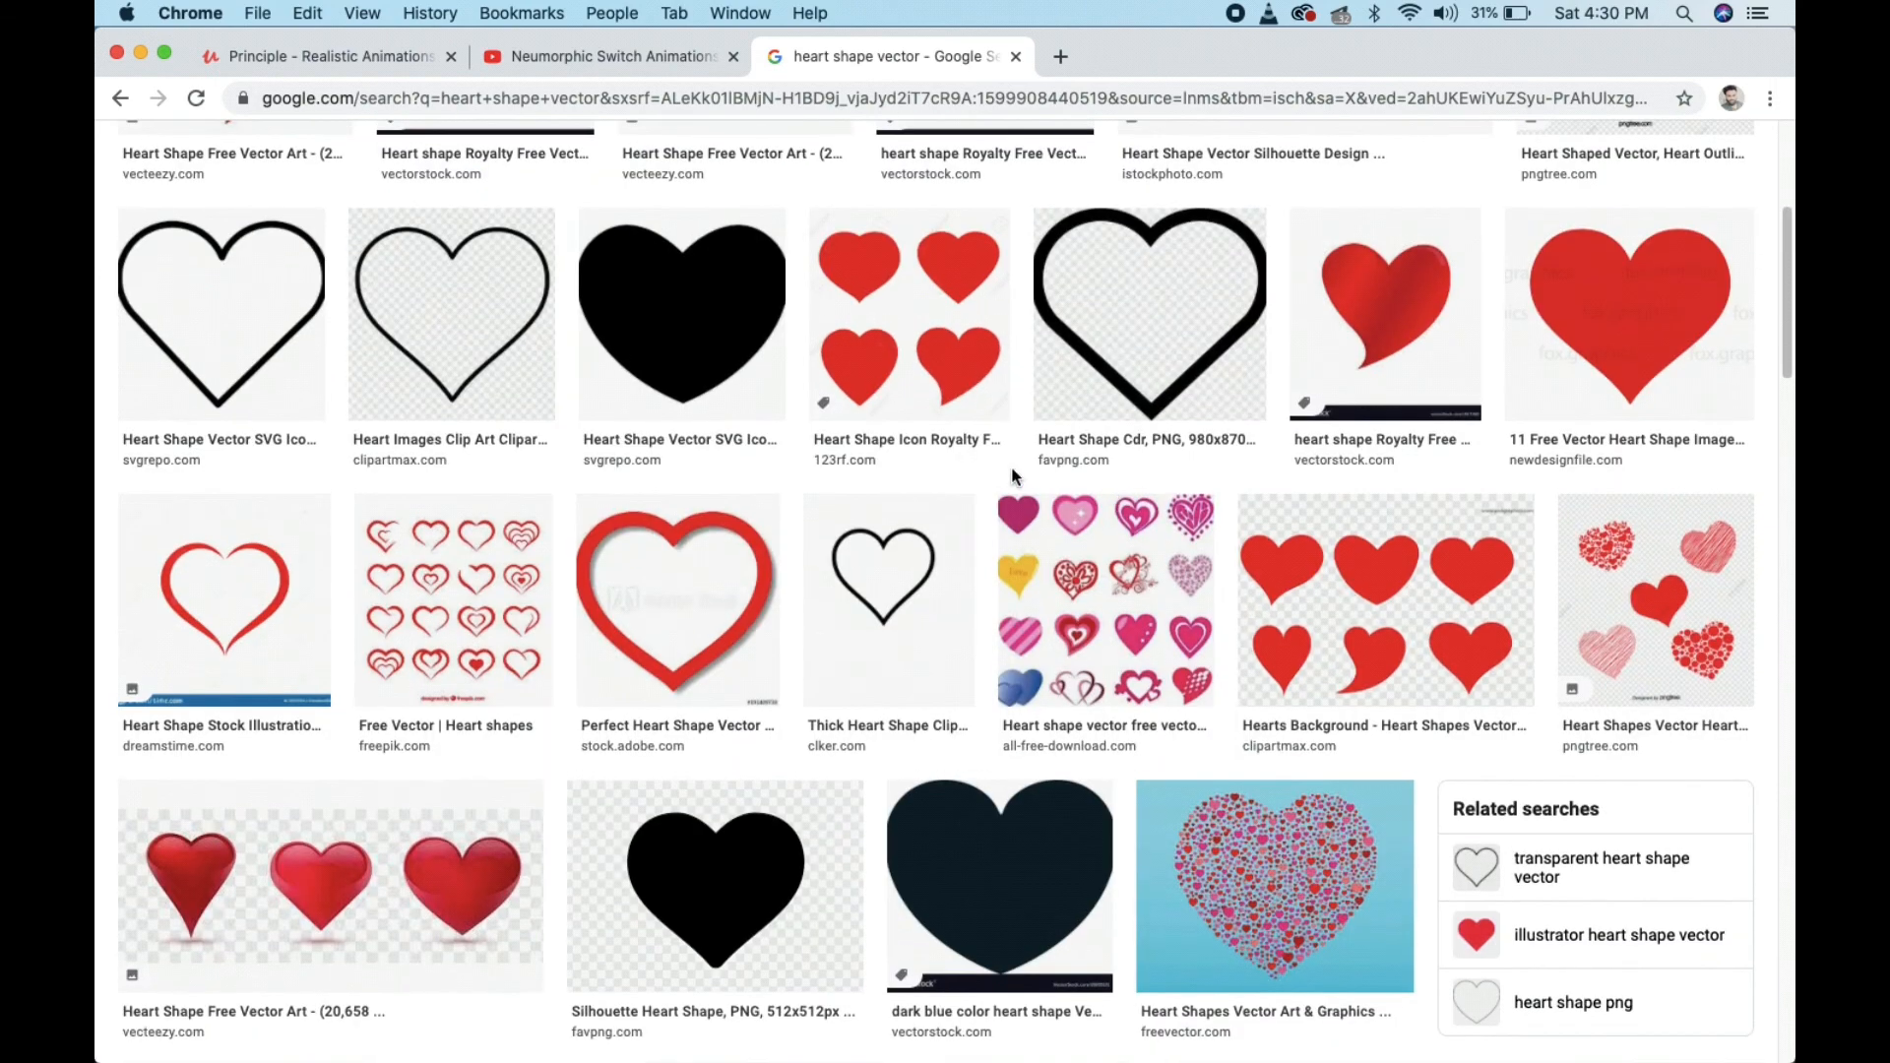
left_click(480, 358)
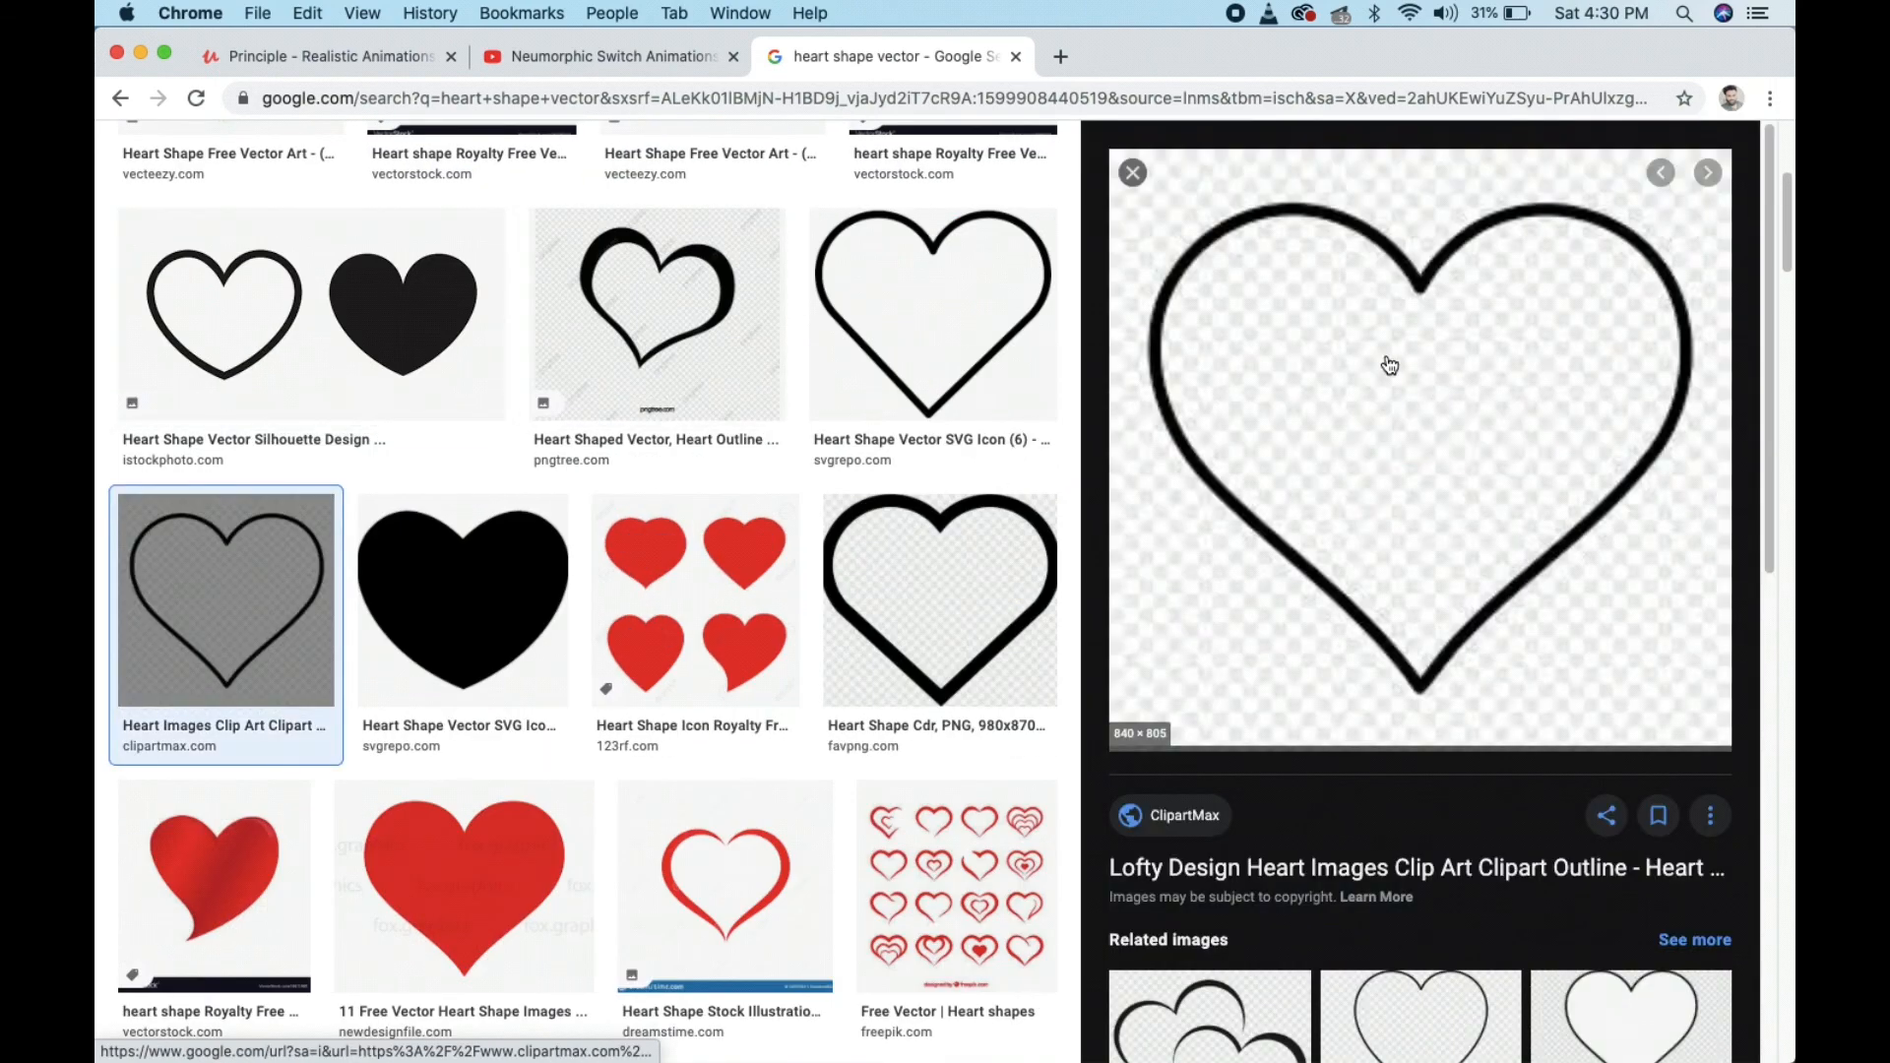
right_click(1376, 265)
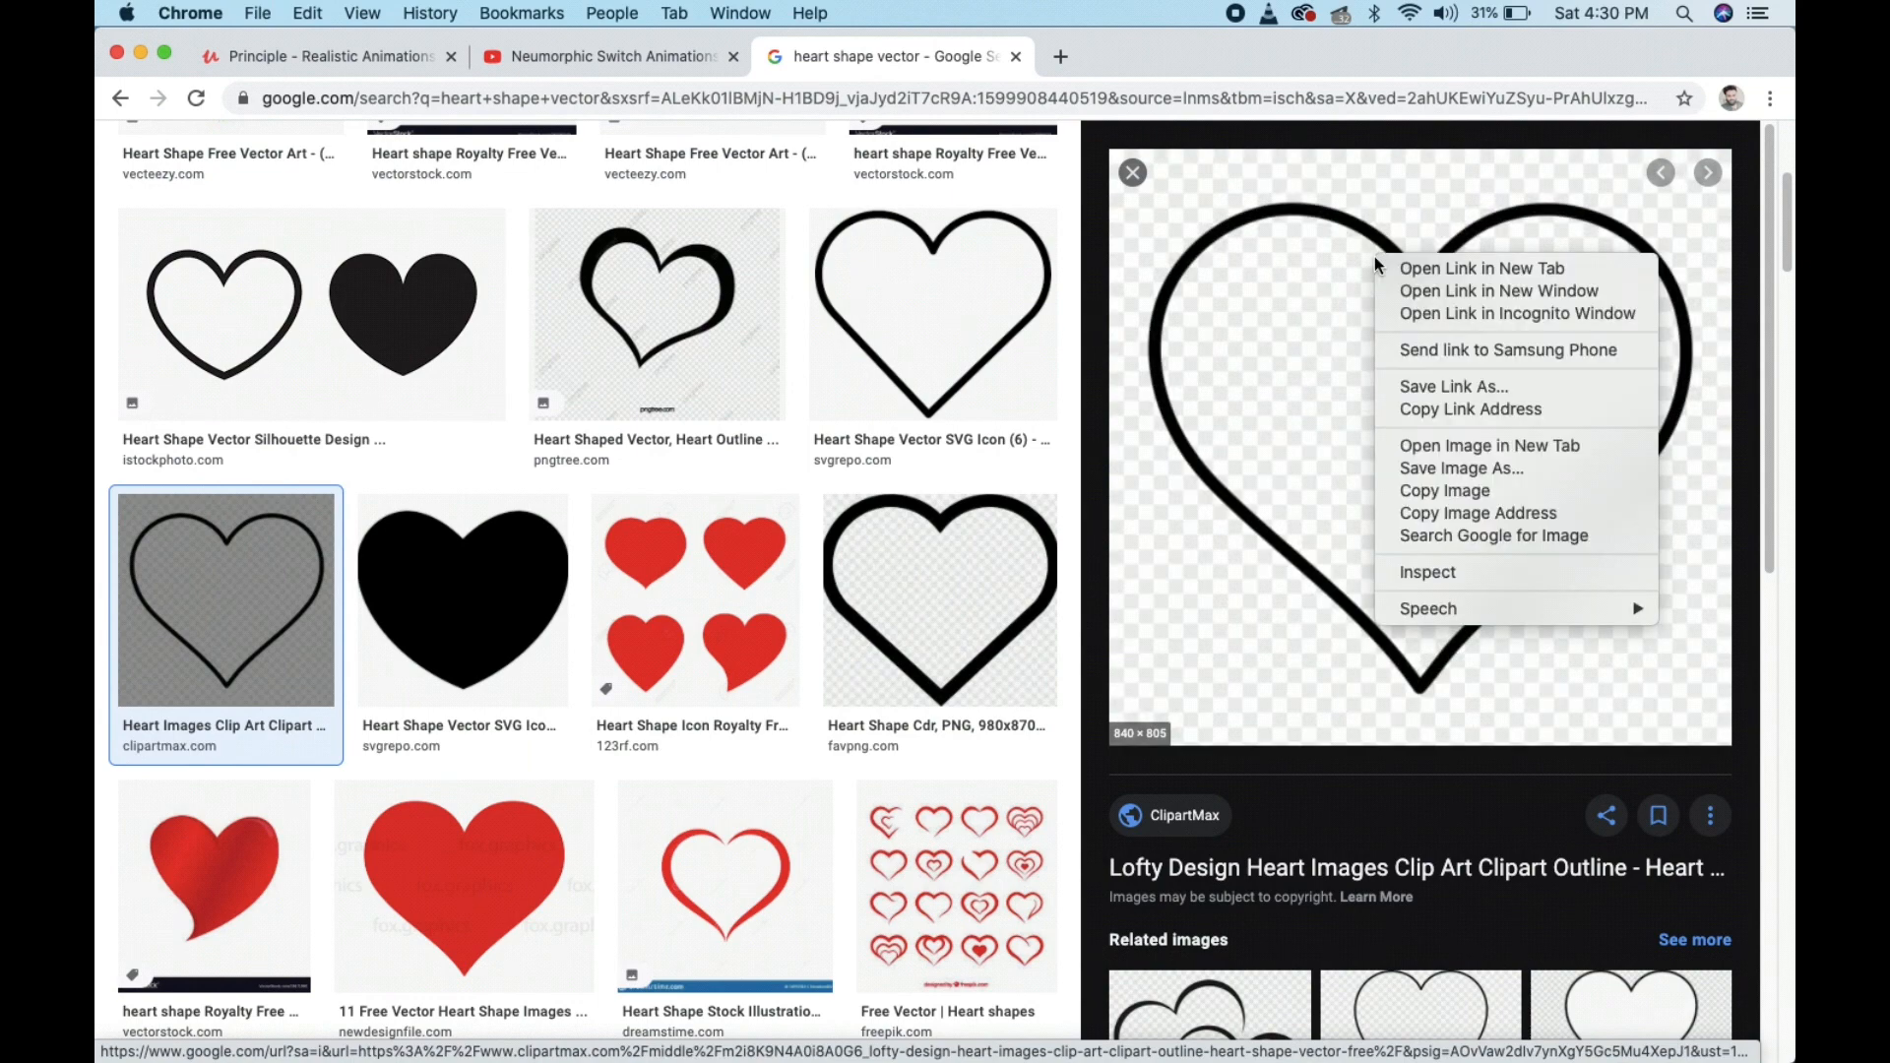
left_click(1417, 489)
- Return to Sketch, delete the heart path from the "Open button" group and paste the copied heart image
key("super+Tab")
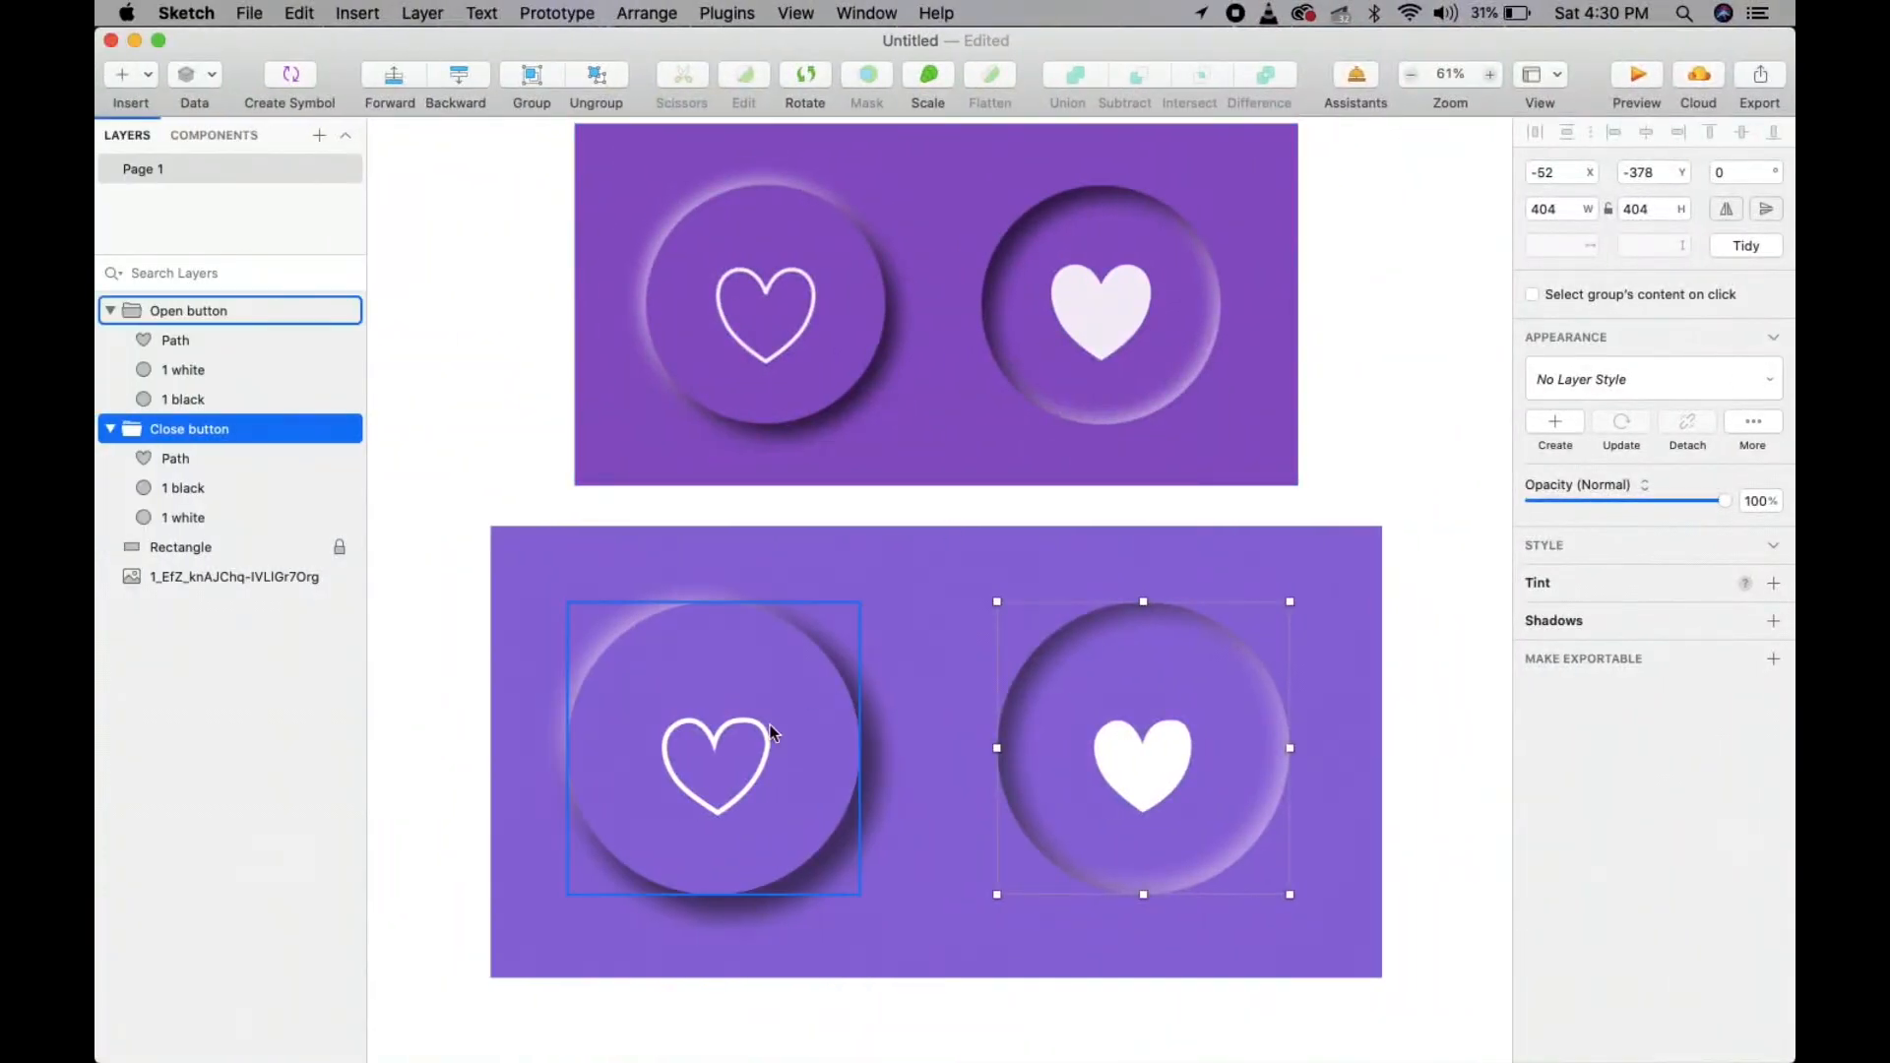
left_click(730, 726)
left_click(729, 727)
key("BackSpace")
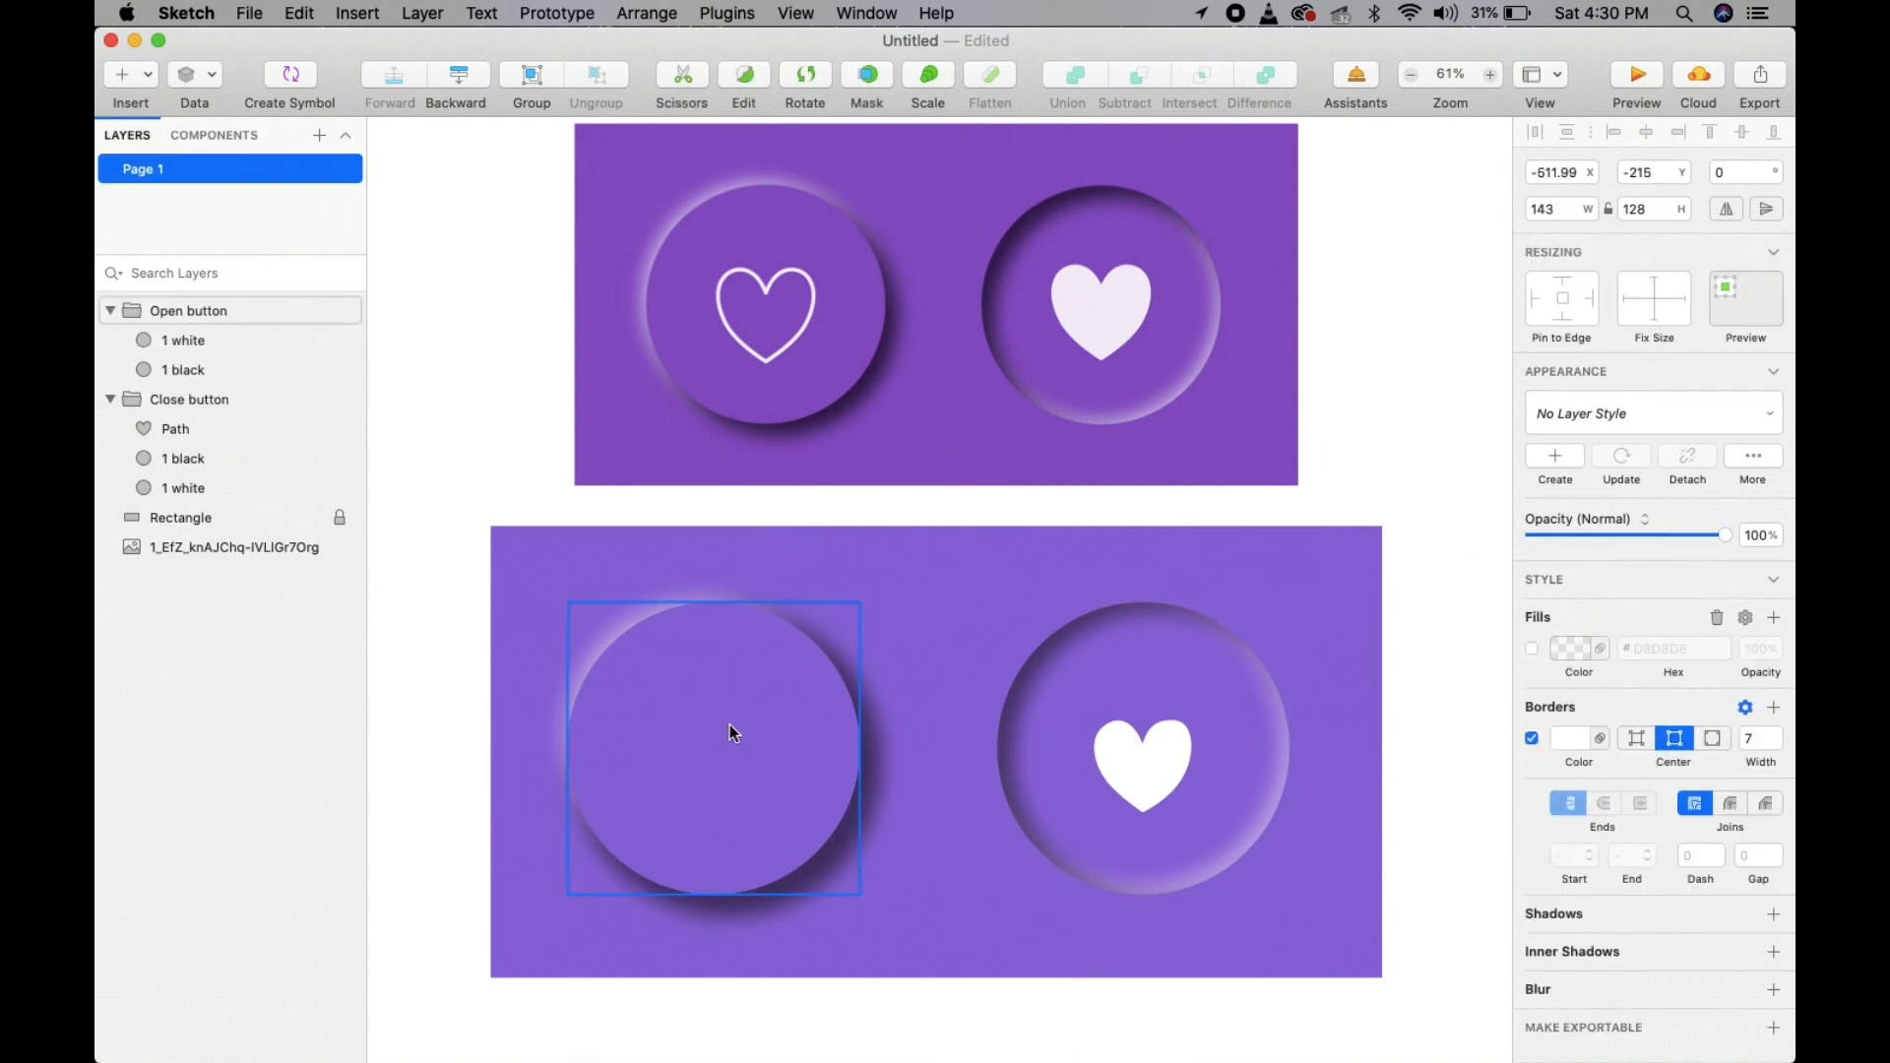
key("super+v")
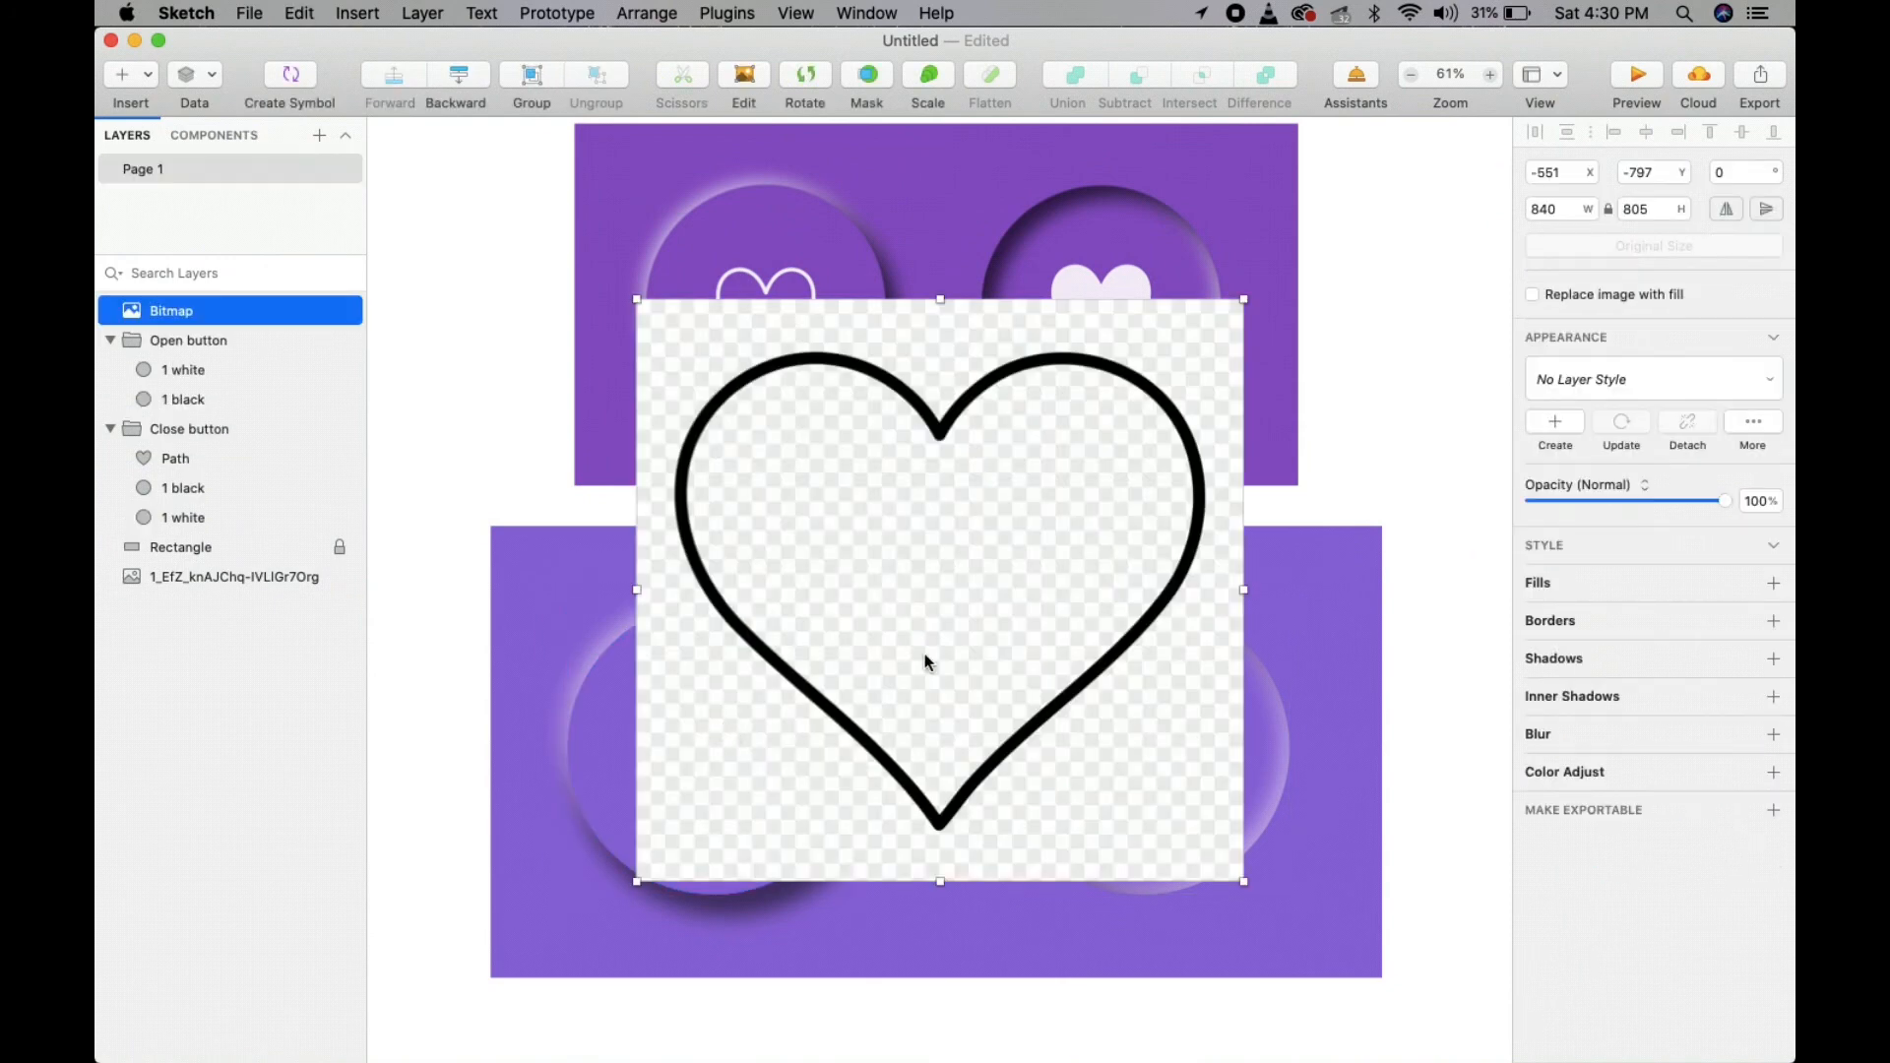
- Erase the checkered background outside and inside the pasted bitmap's heart outline using Magic Wand selections
double_click(1020, 487)
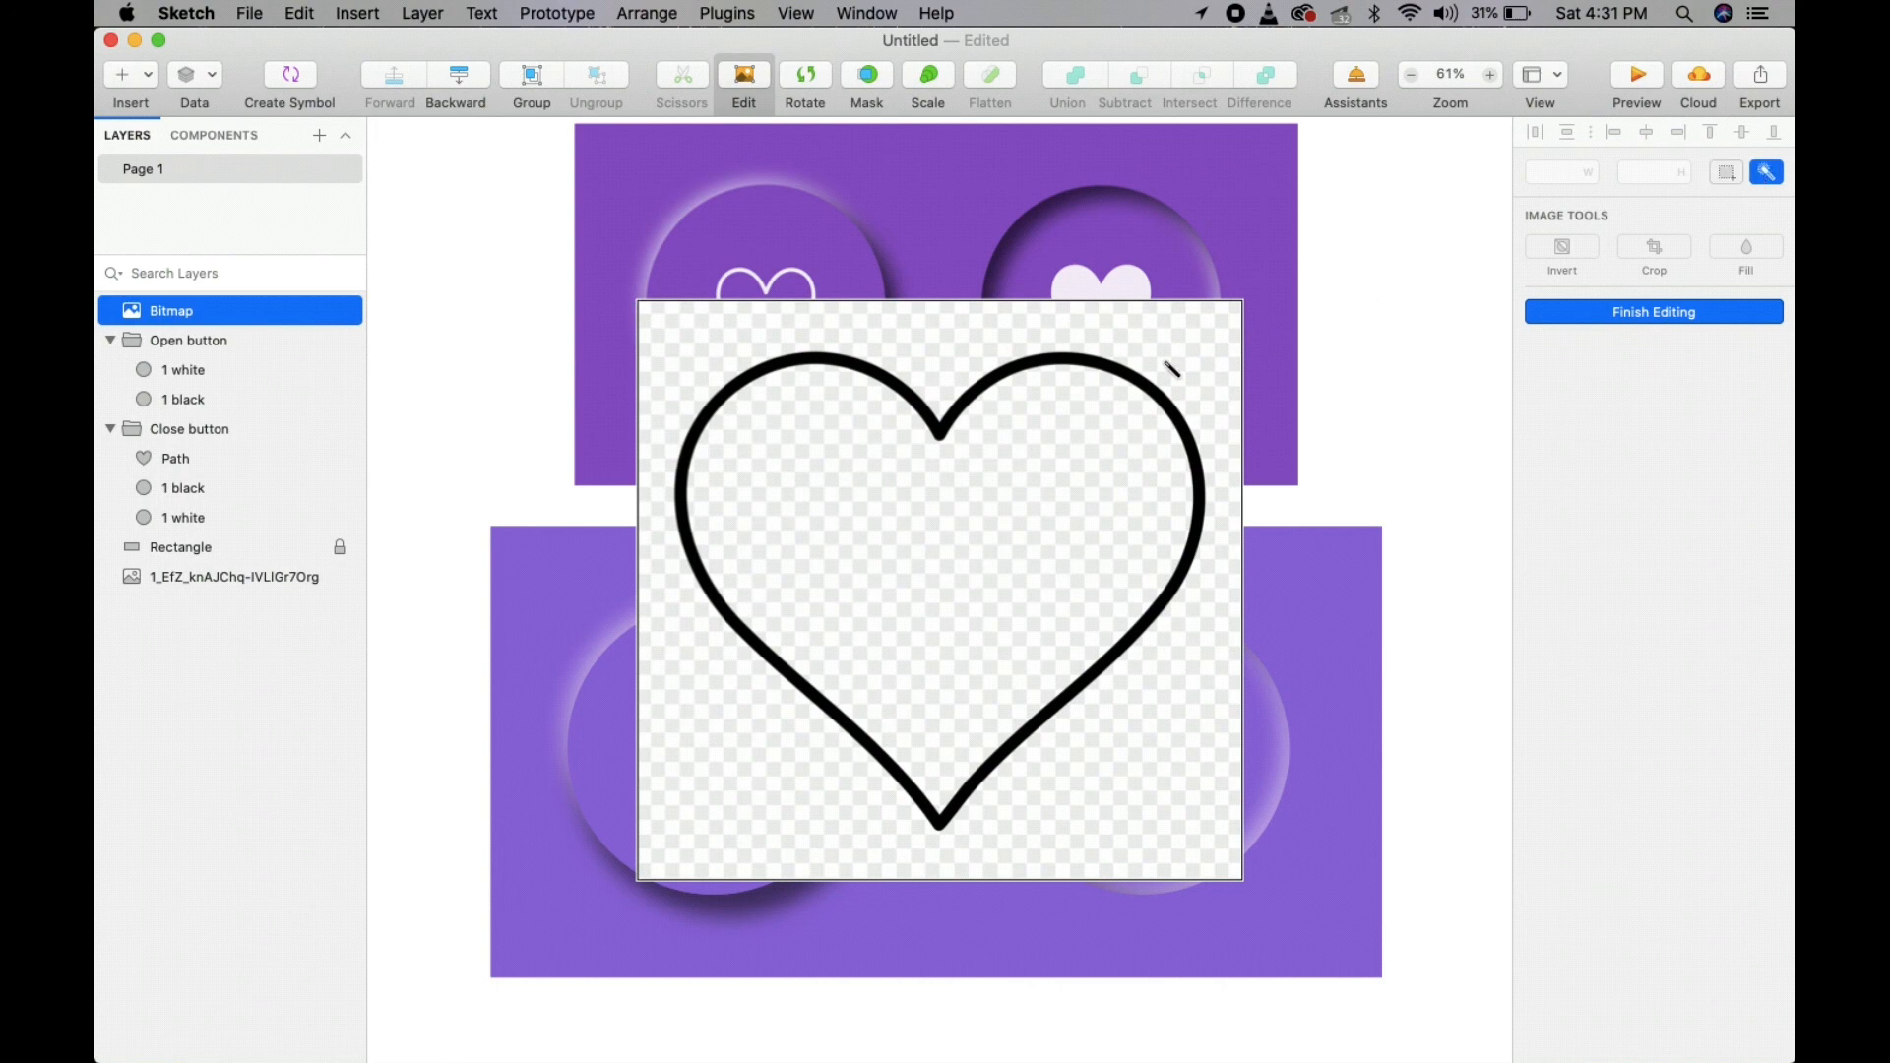
left_click_drag(1129, 334, 1209, 454)
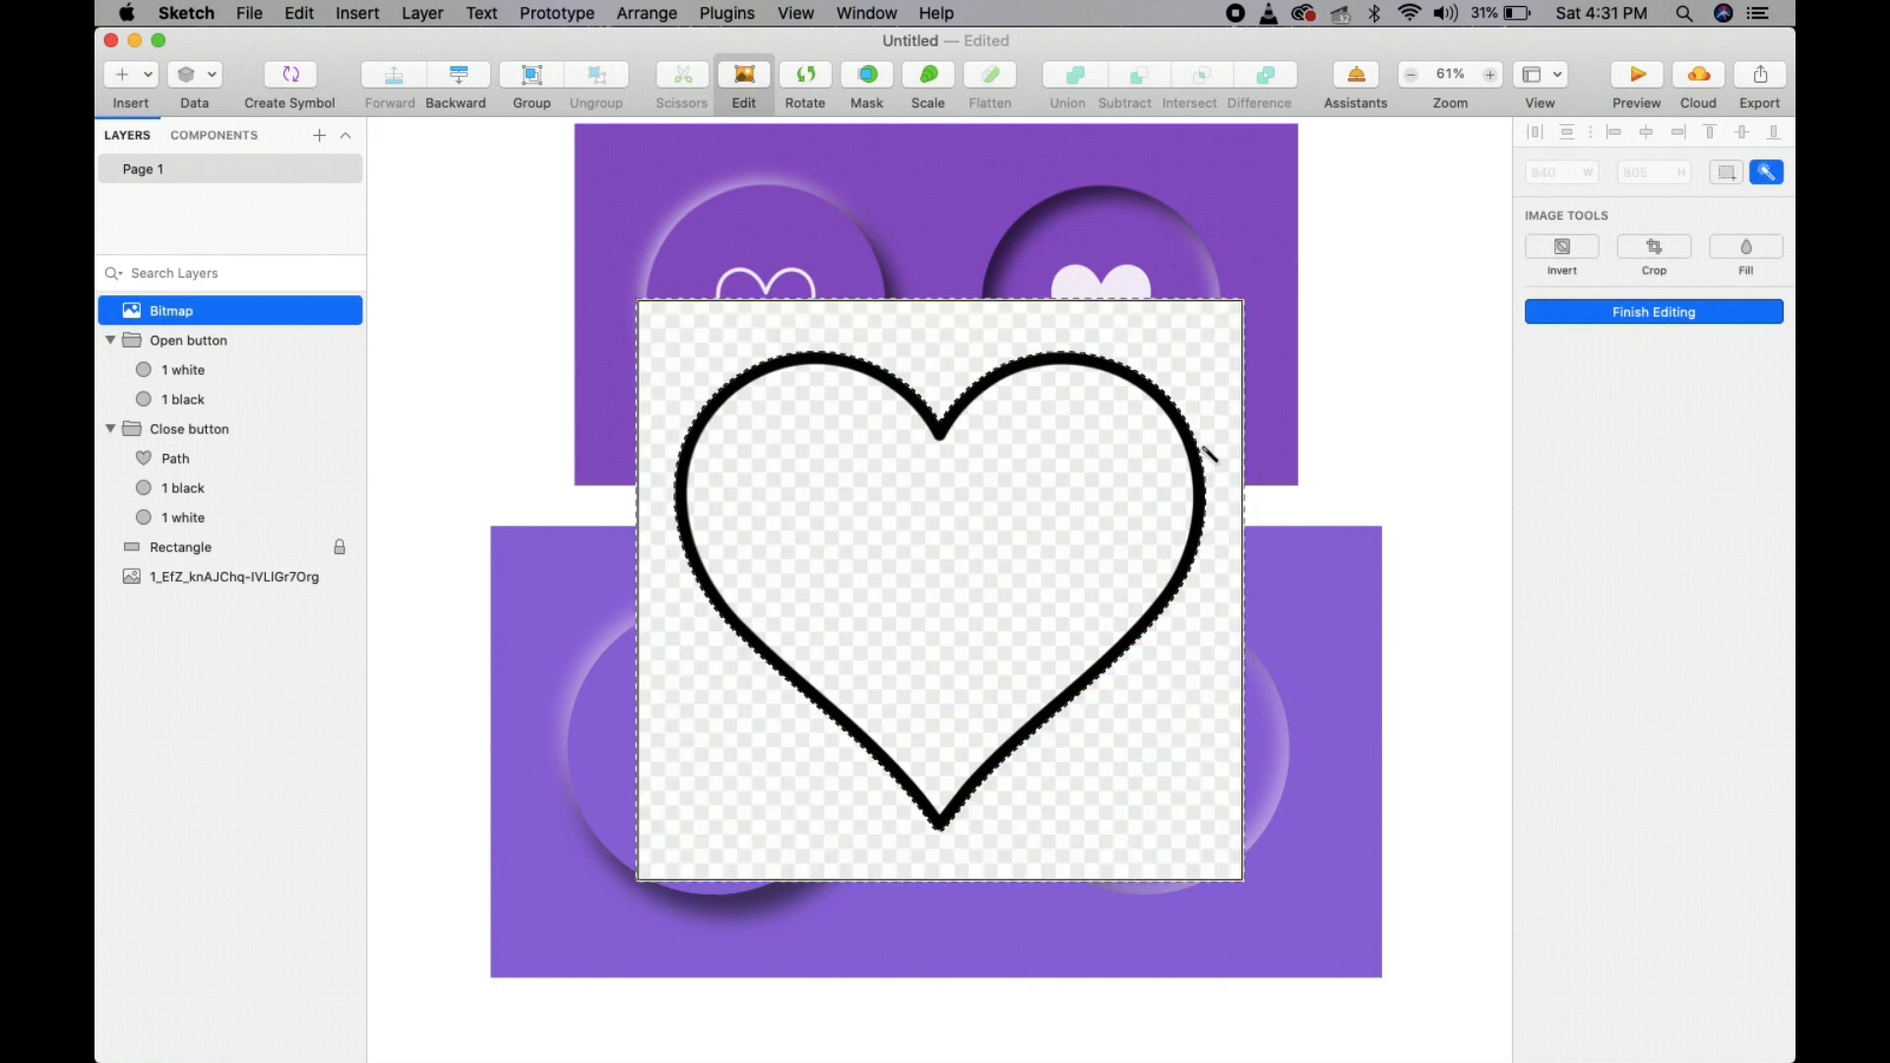
key("Delete")
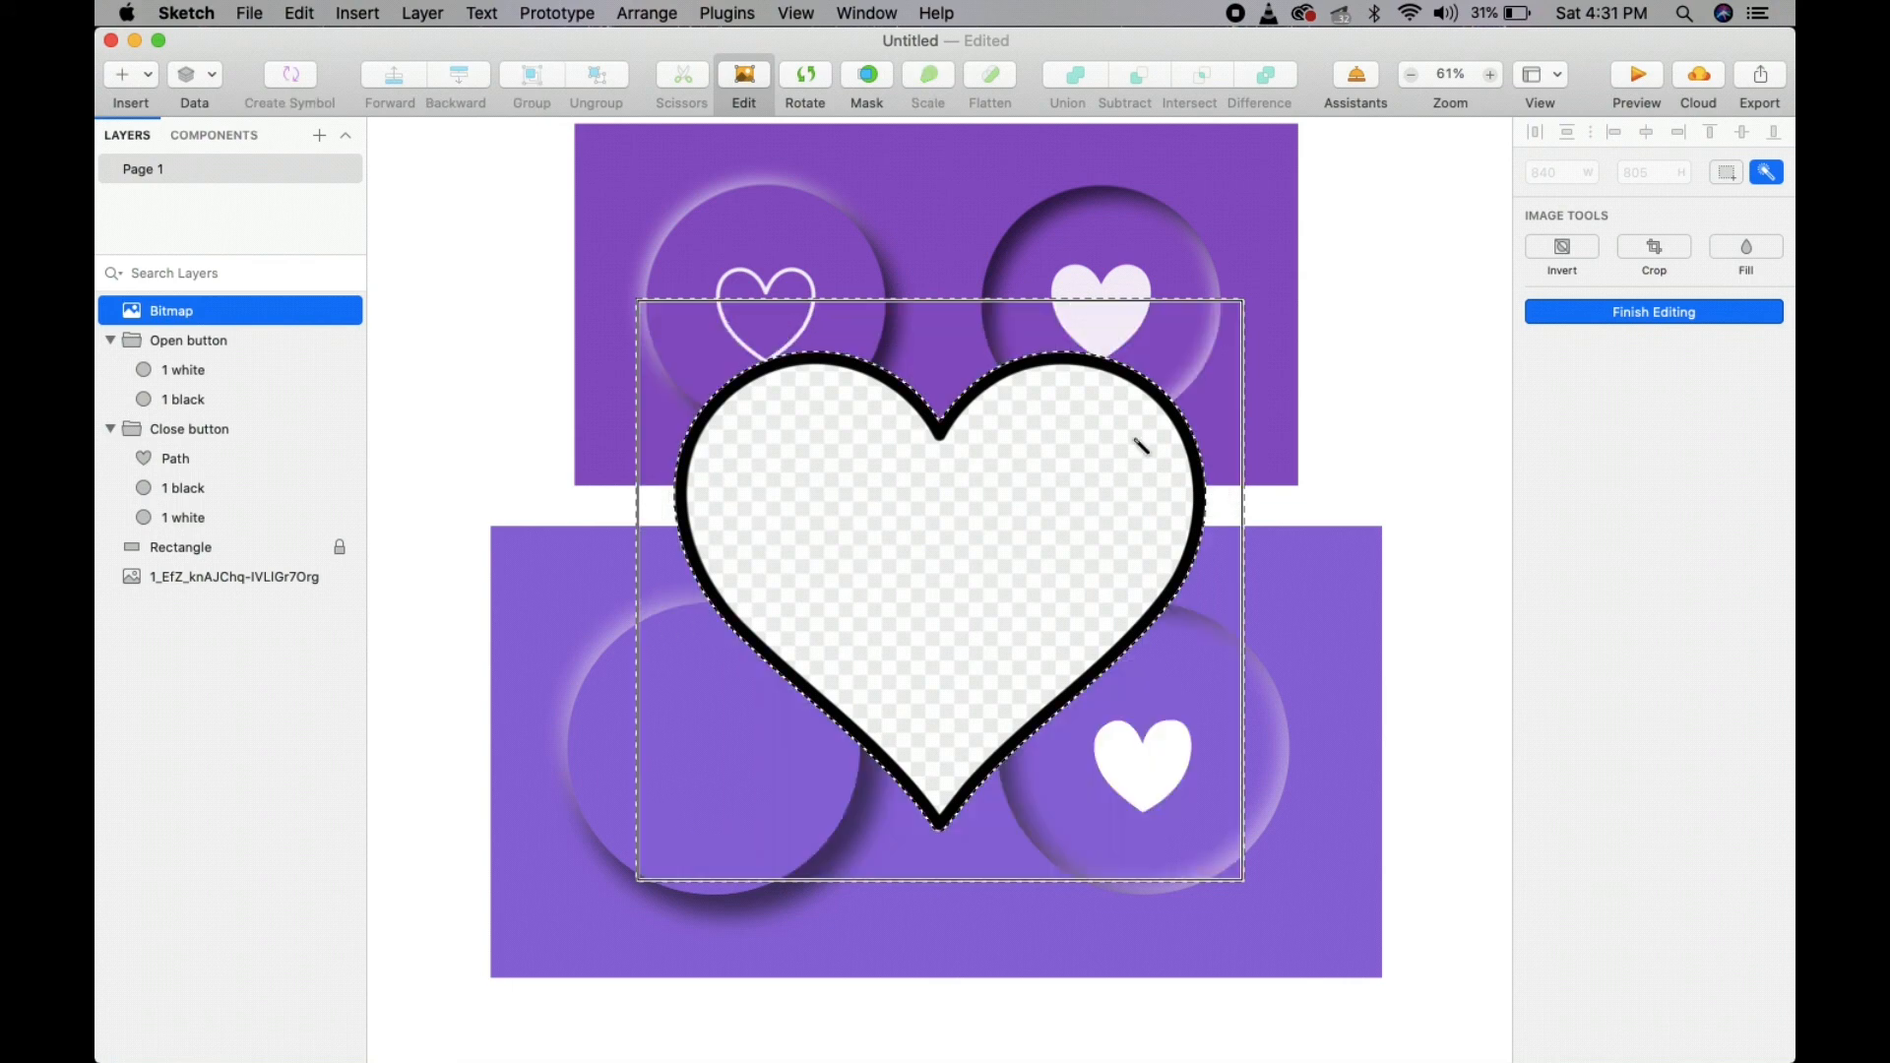
left_click_drag(1071, 477, 1096, 563)
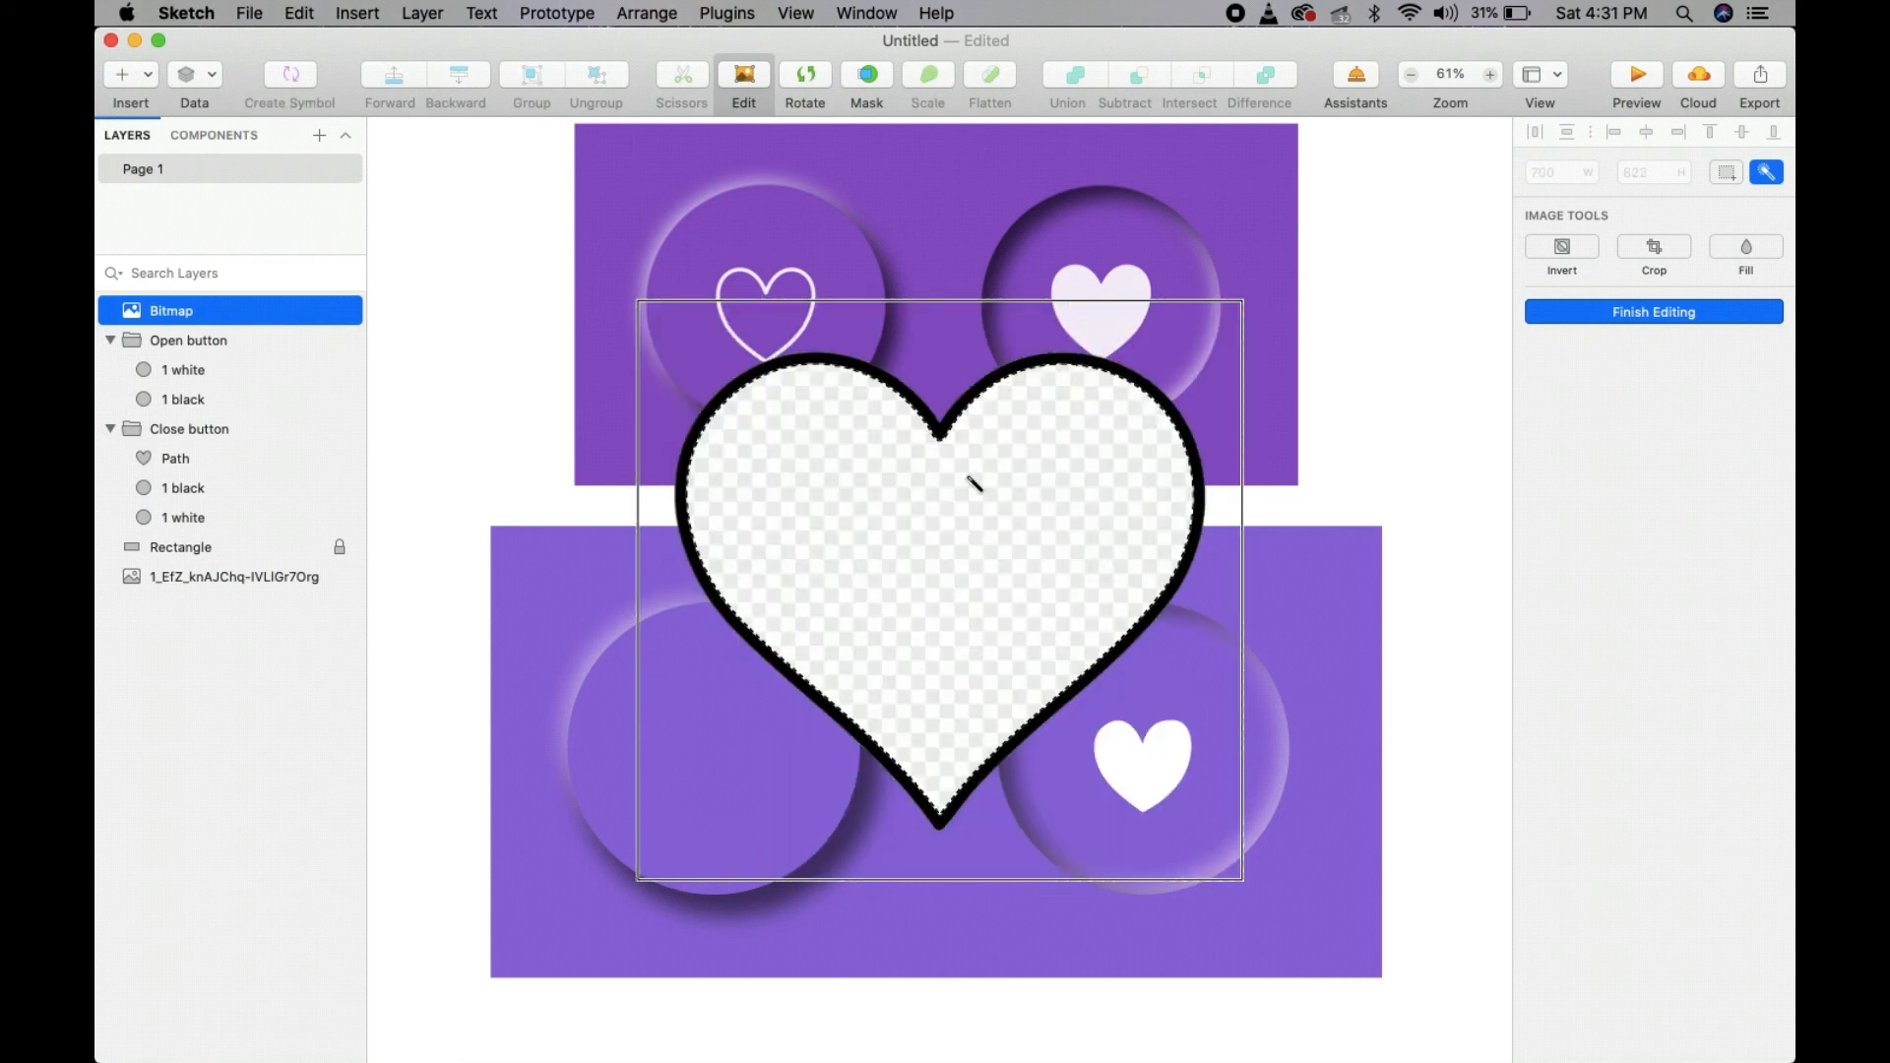
key("Delete")
left_click(1440, 348)
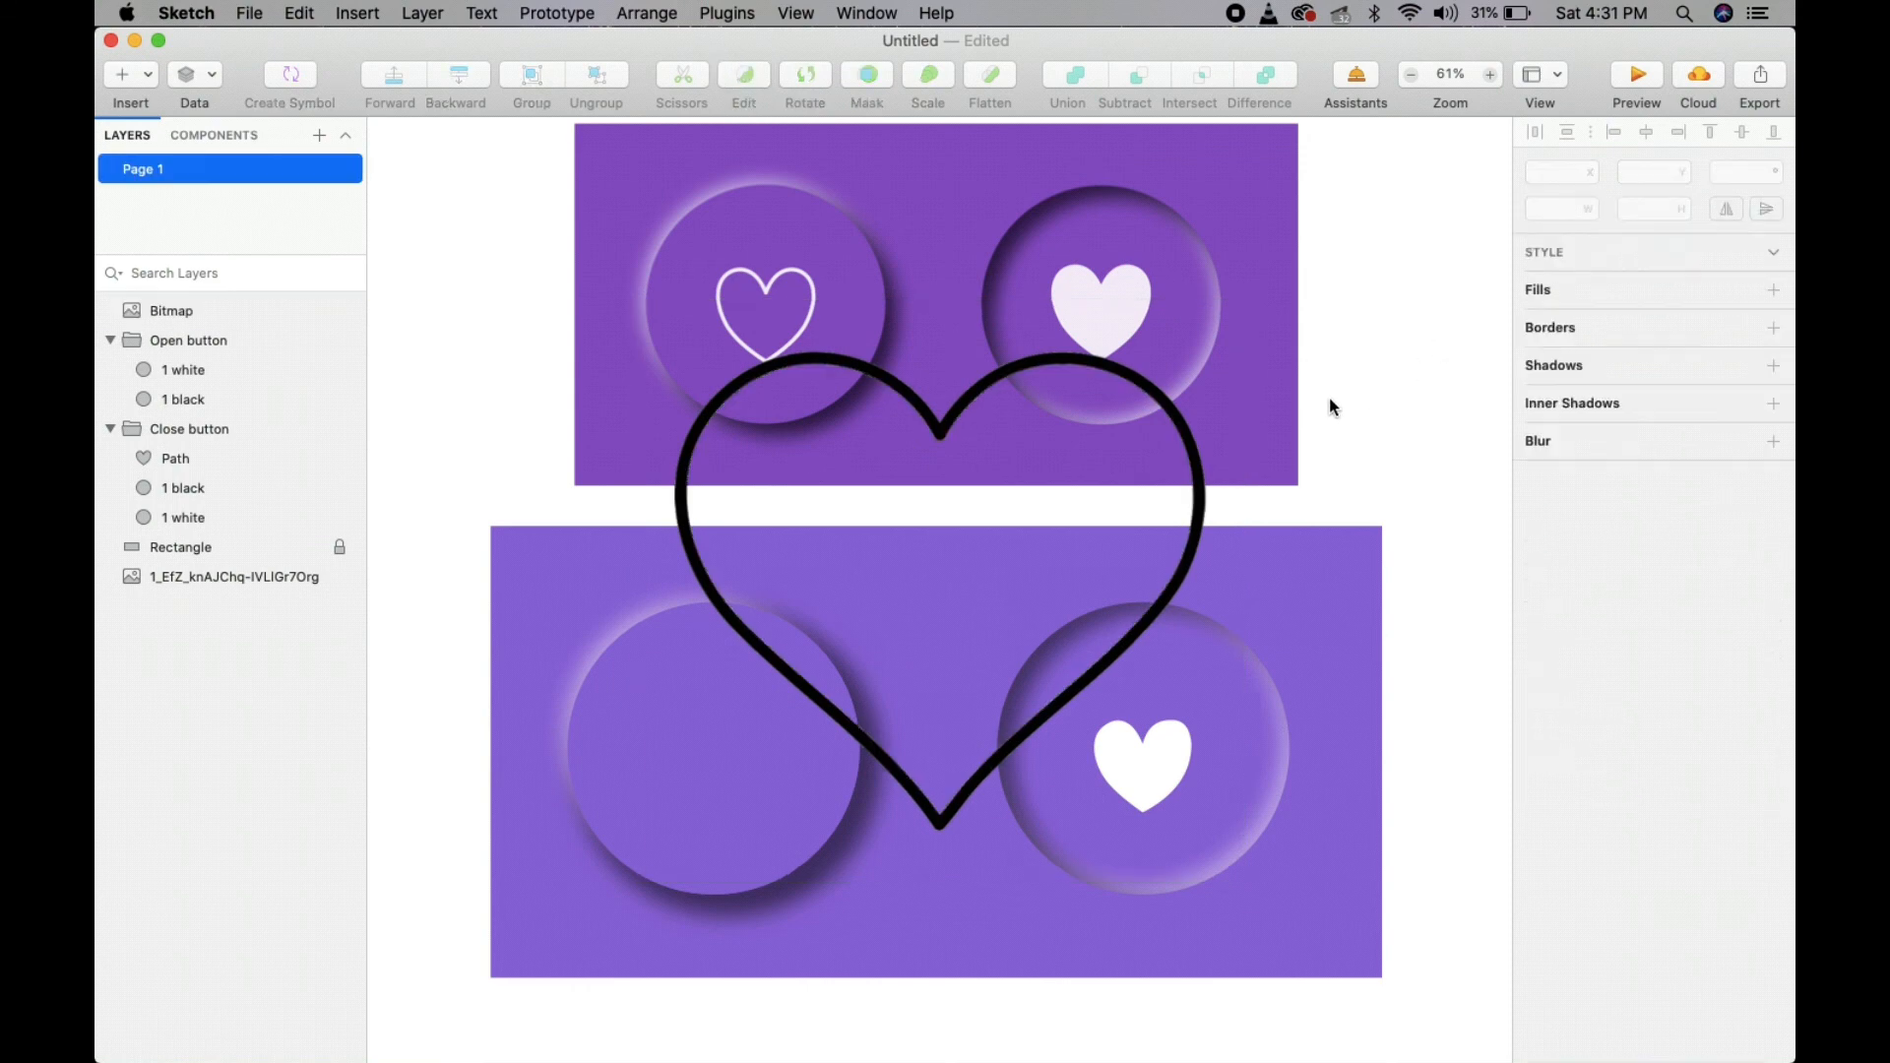
- Scale the black heart outline bitmap down to 182 by 164 and centre it on the raised button
left_click(940, 408)
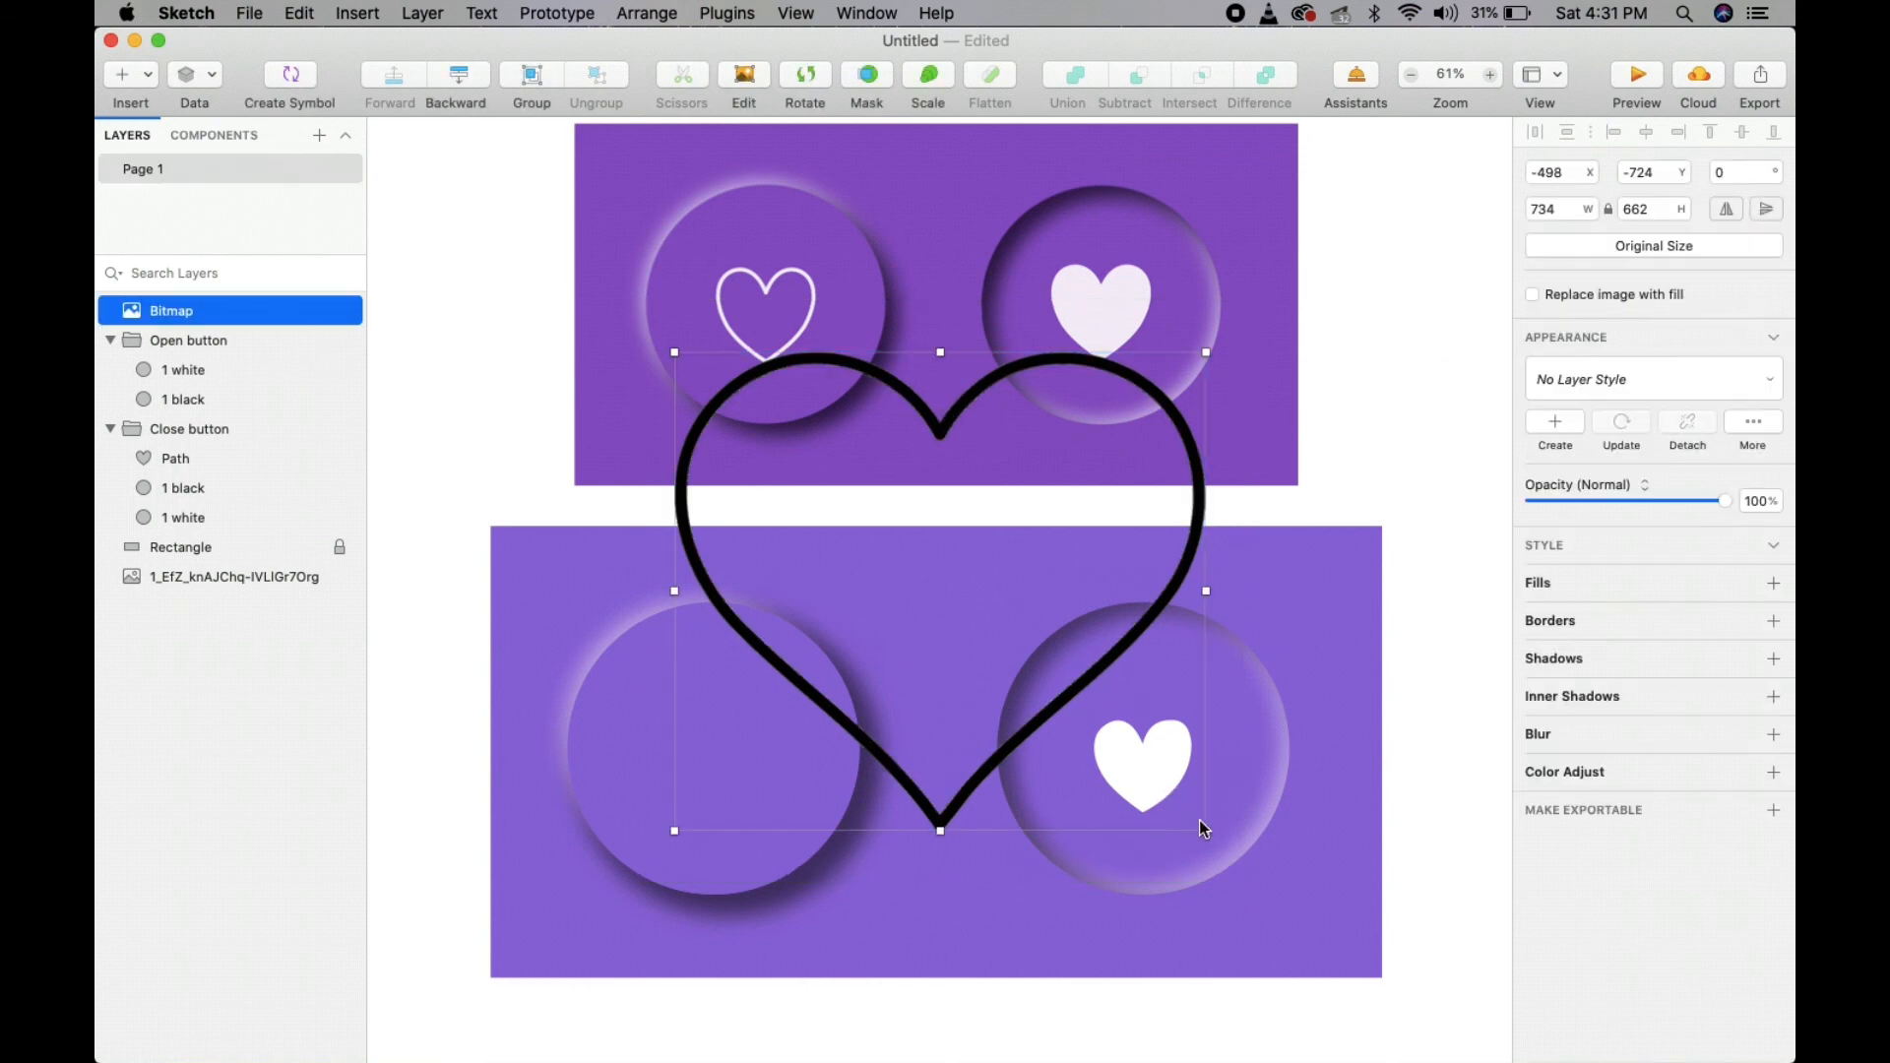
left_click_drag(1206, 830, 738, 793)
left_click(1374, 504)
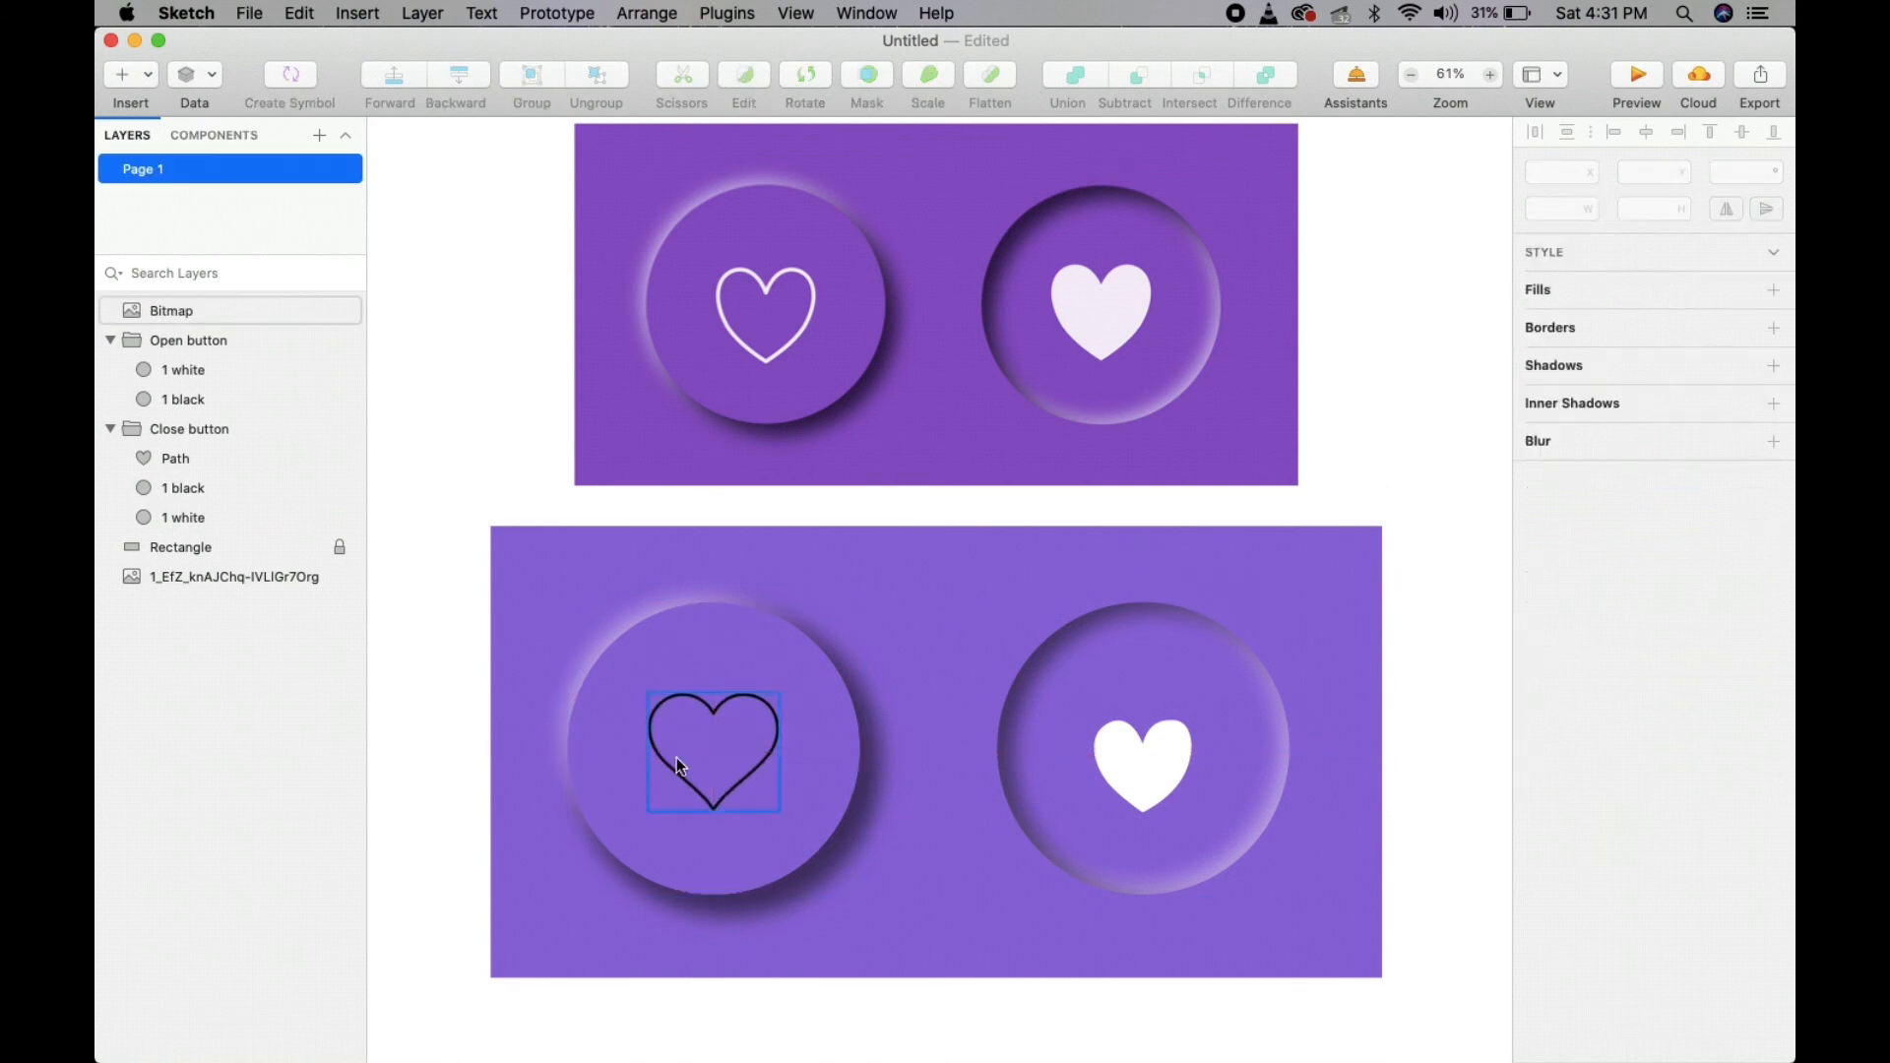
- Add a white FFFFFF fill to the heart outline on the raised button
left_click(705, 719)
left_click(1646, 585)
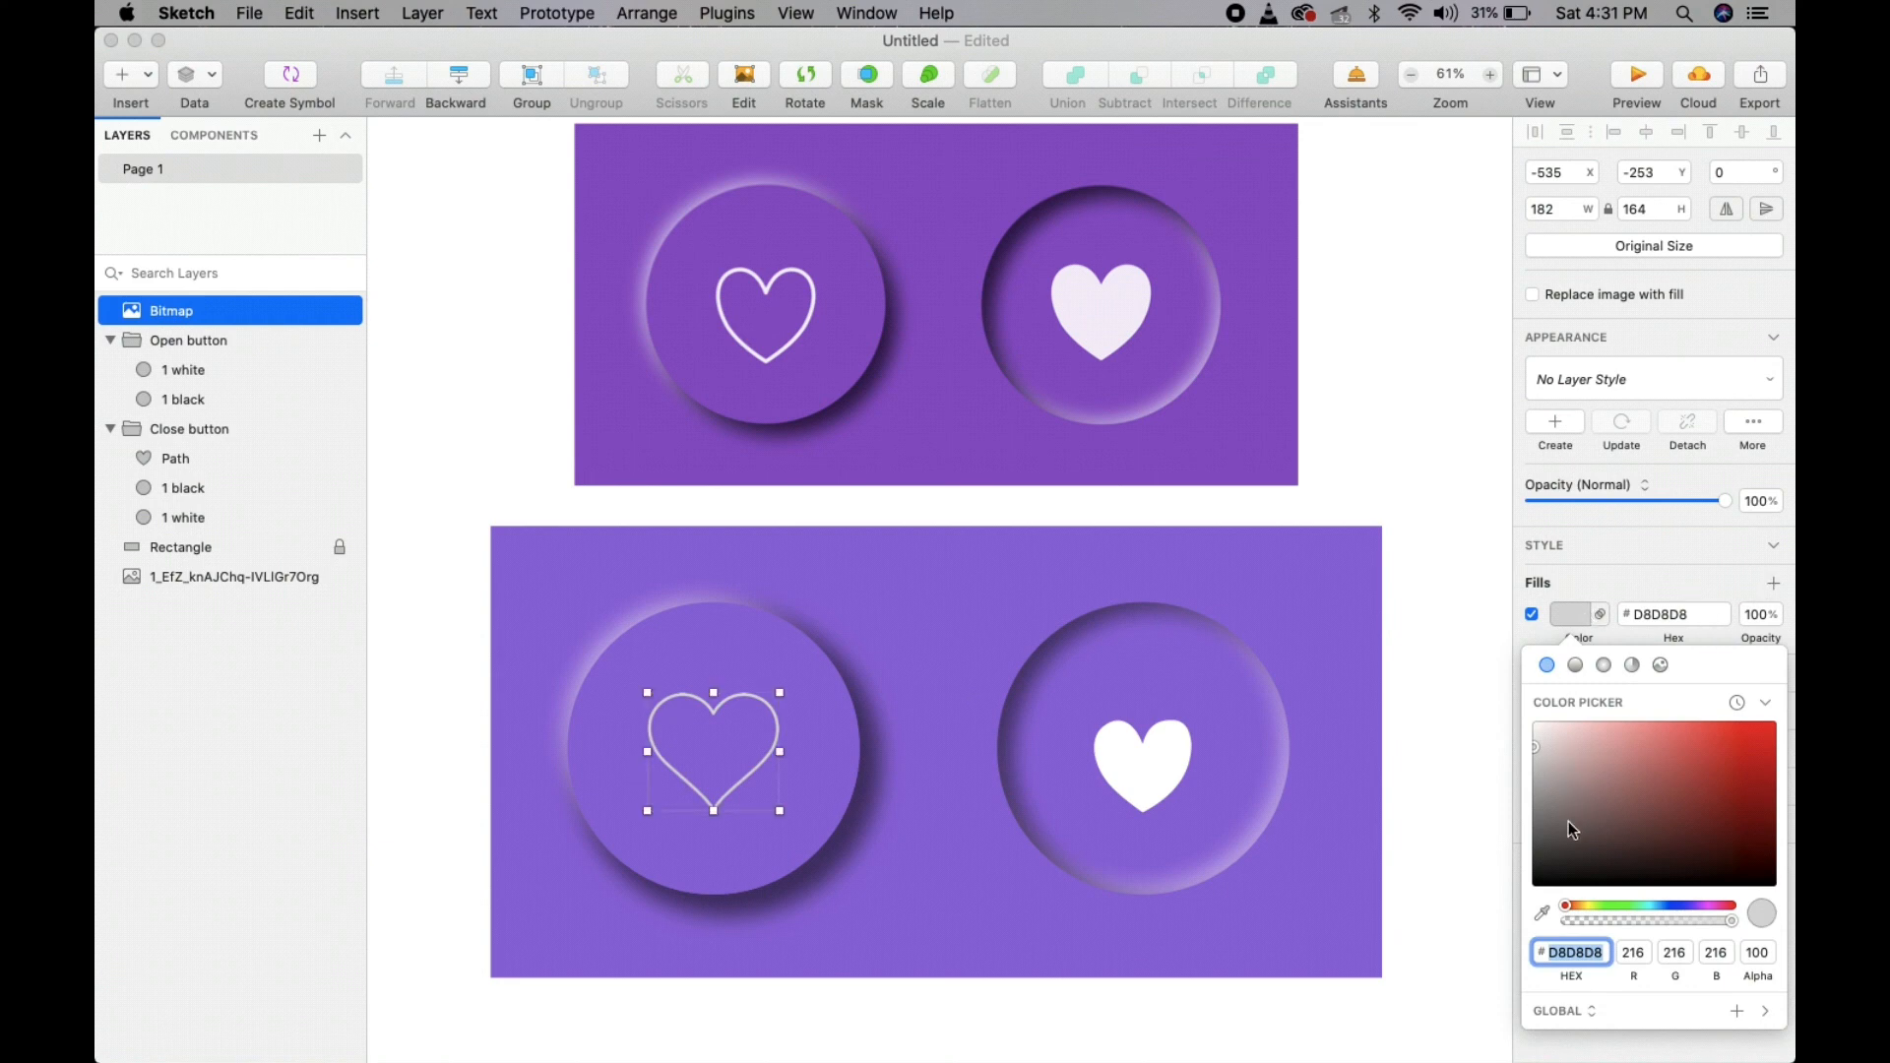
left_click_drag(1568, 823, 1293, 499)
left_click(1335, 439)
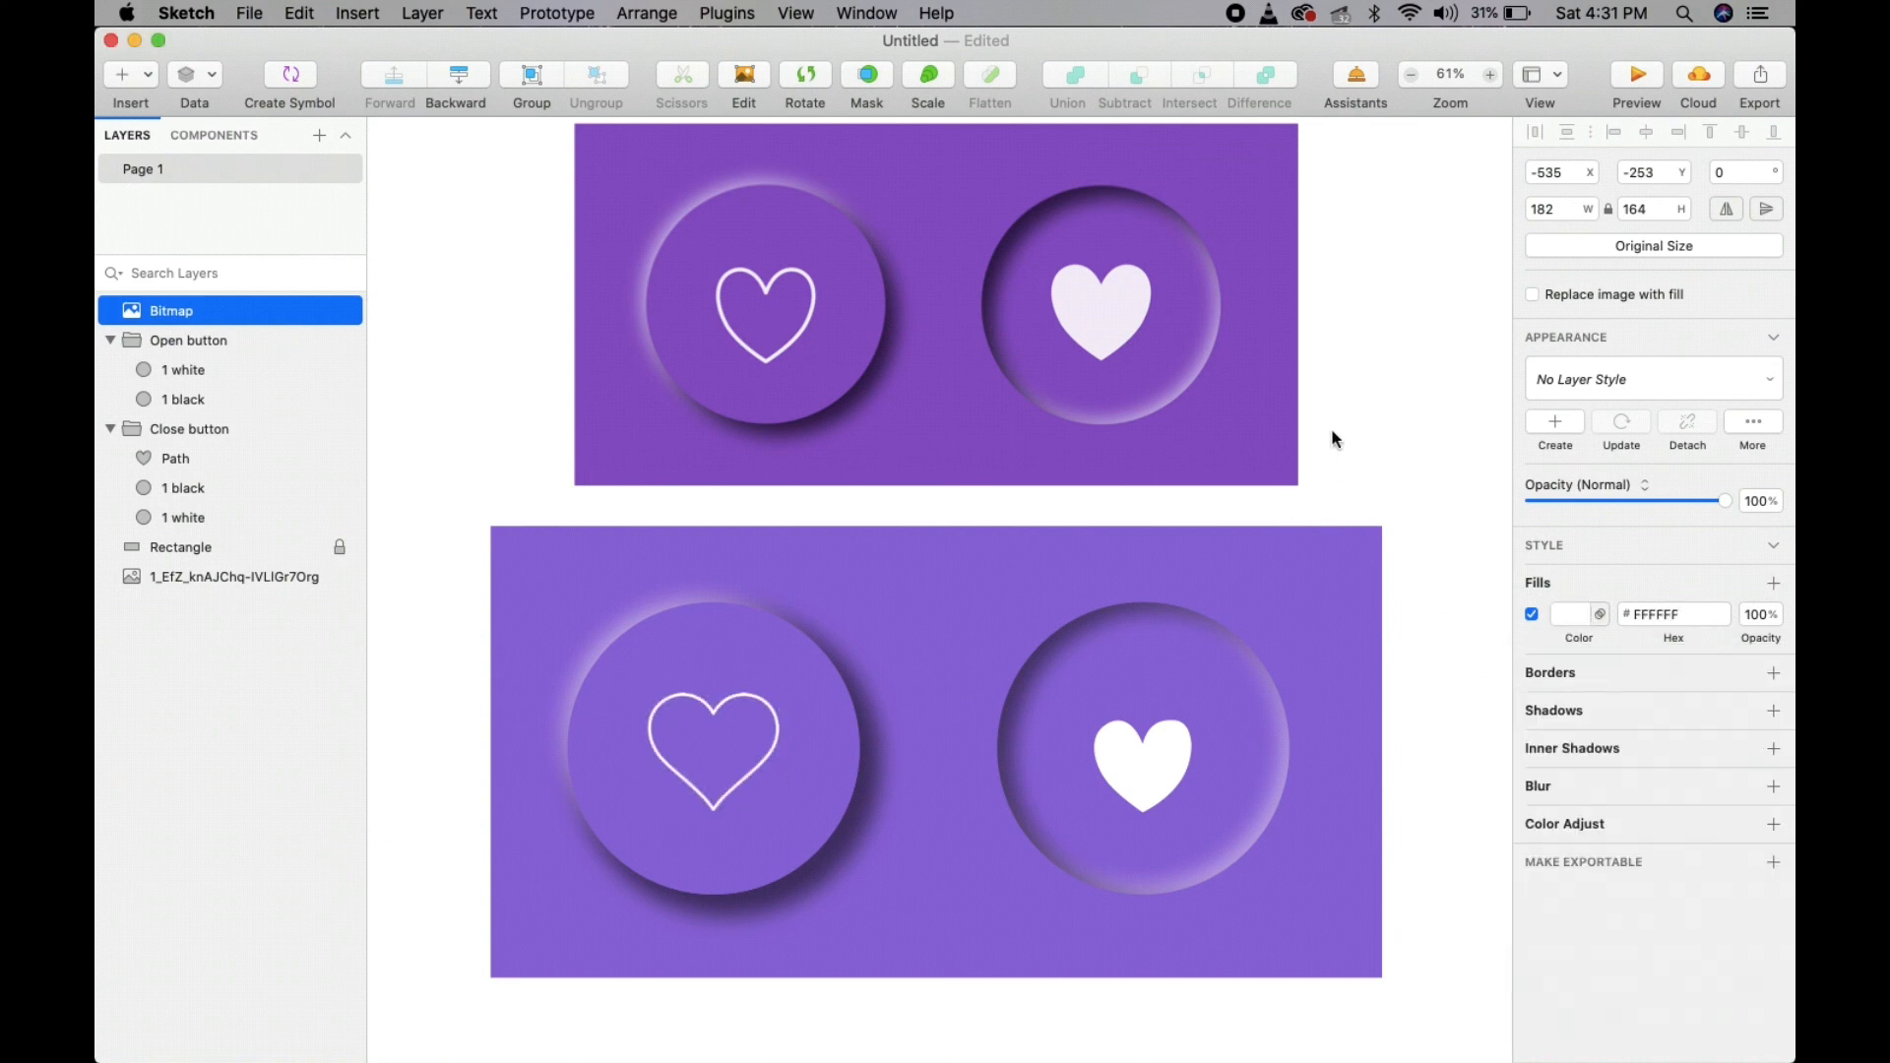
- Delete the solid white heart path from the "Close button" group
left_click(753, 711)
double_click(760, 703)
left_click(1125, 743)
double_click(1125, 742)
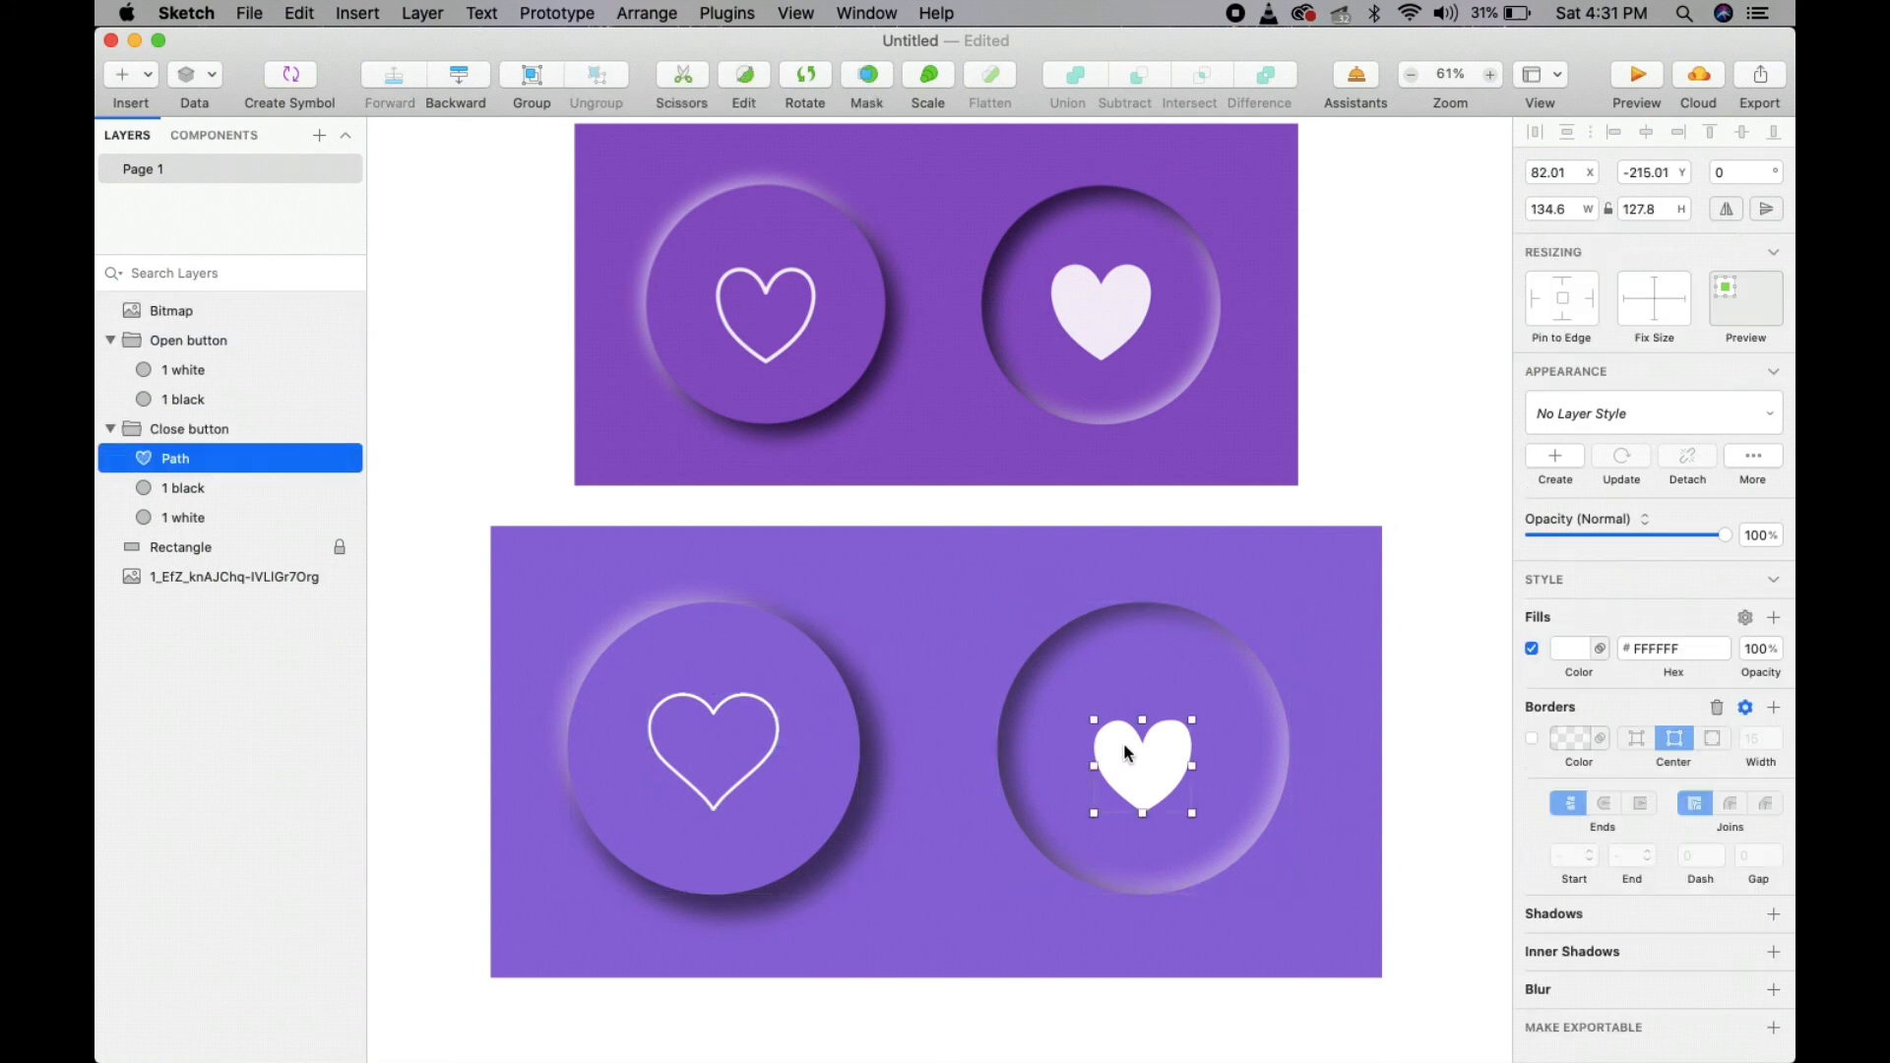
key("Delete")
- Try to reuse the white outlined heart by duplicating it onto the inset button and adjusting the copy's fill colour
left_click(728, 703)
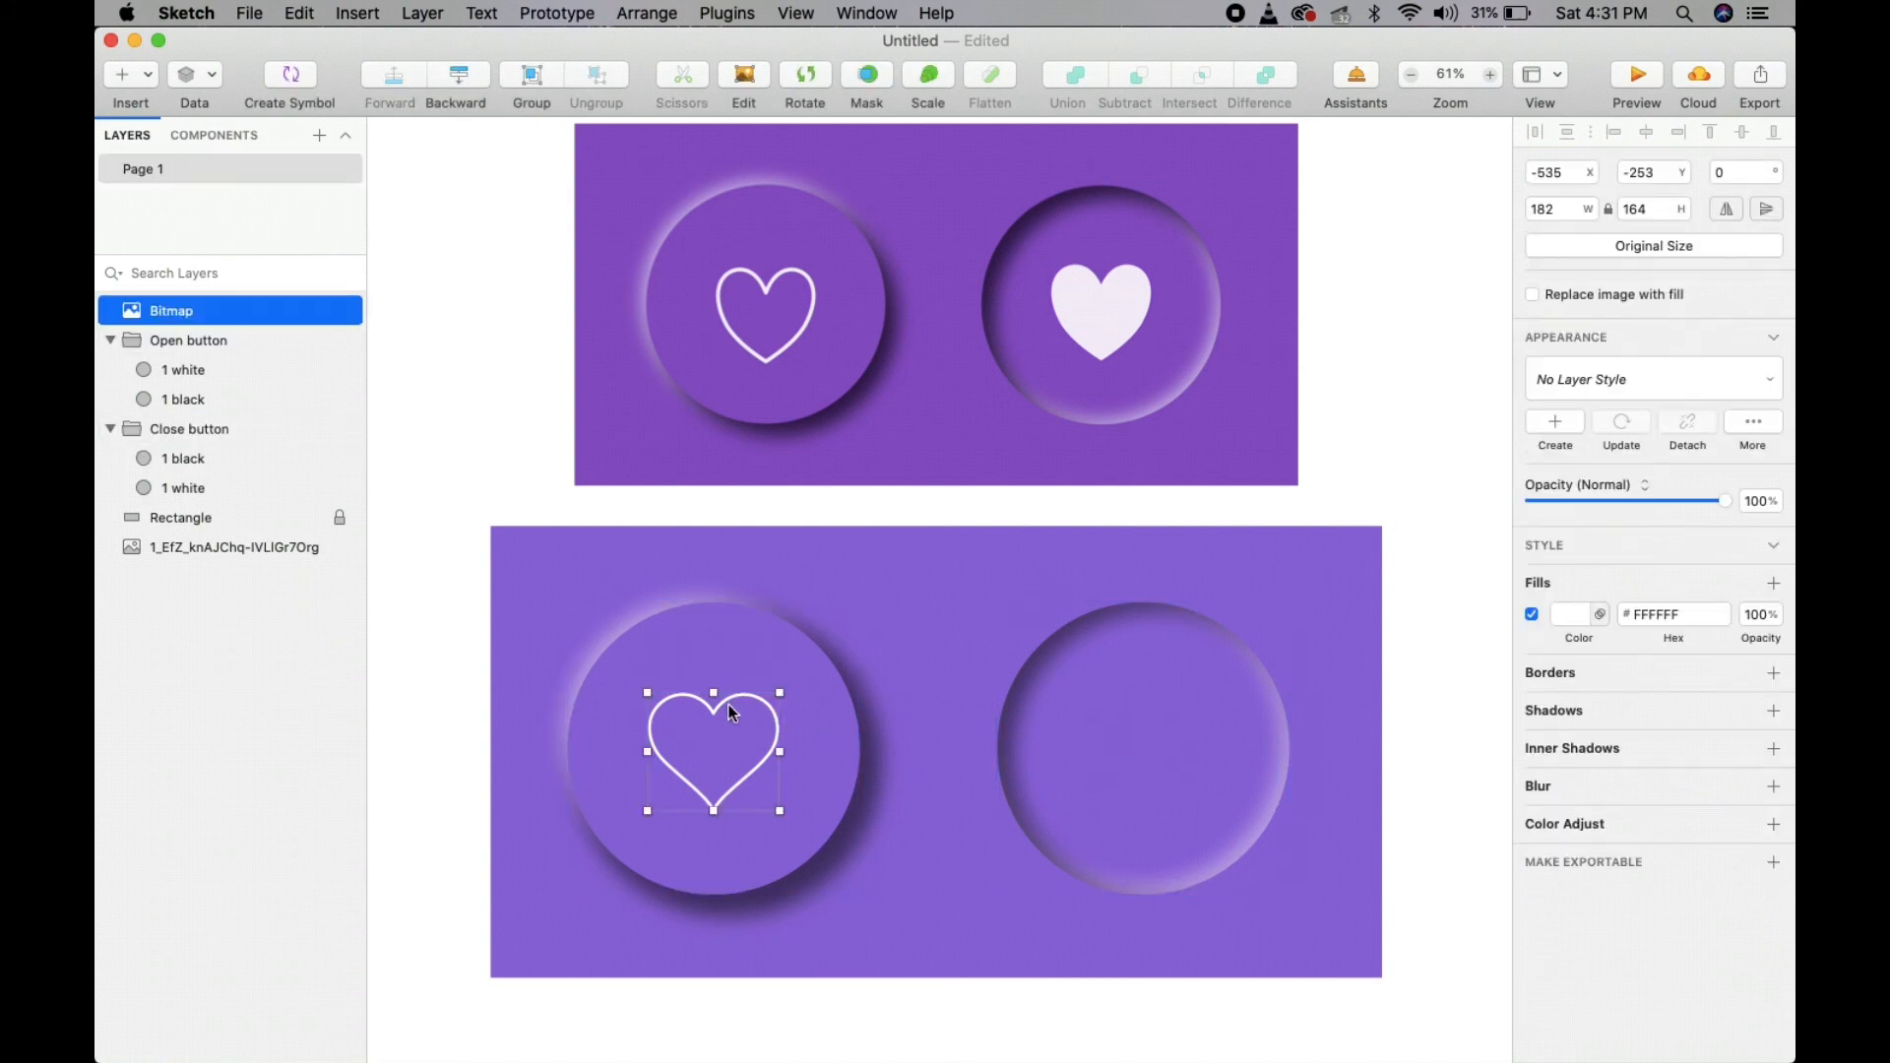
key("alt")
left_click_drag(718, 707, 1155, 713)
left_click(1485, 565)
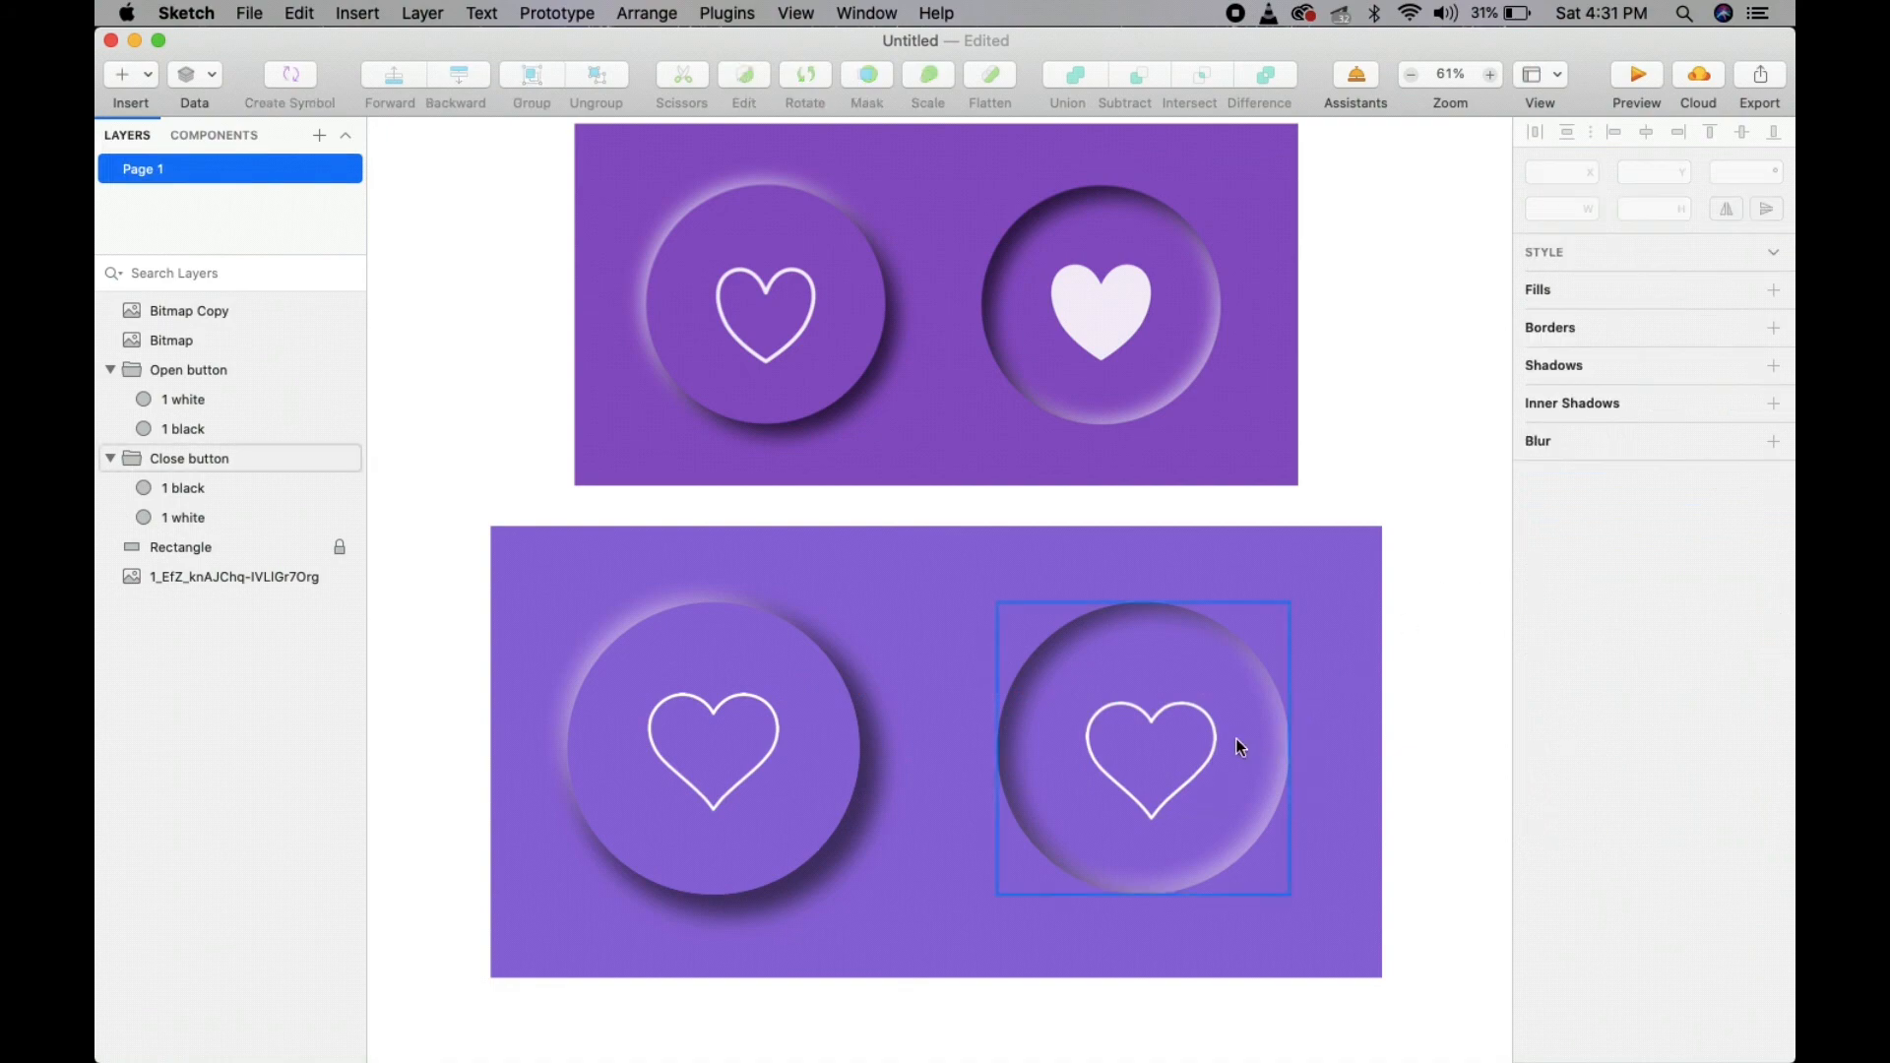
left_click(1179, 719)
left_click(1566, 611)
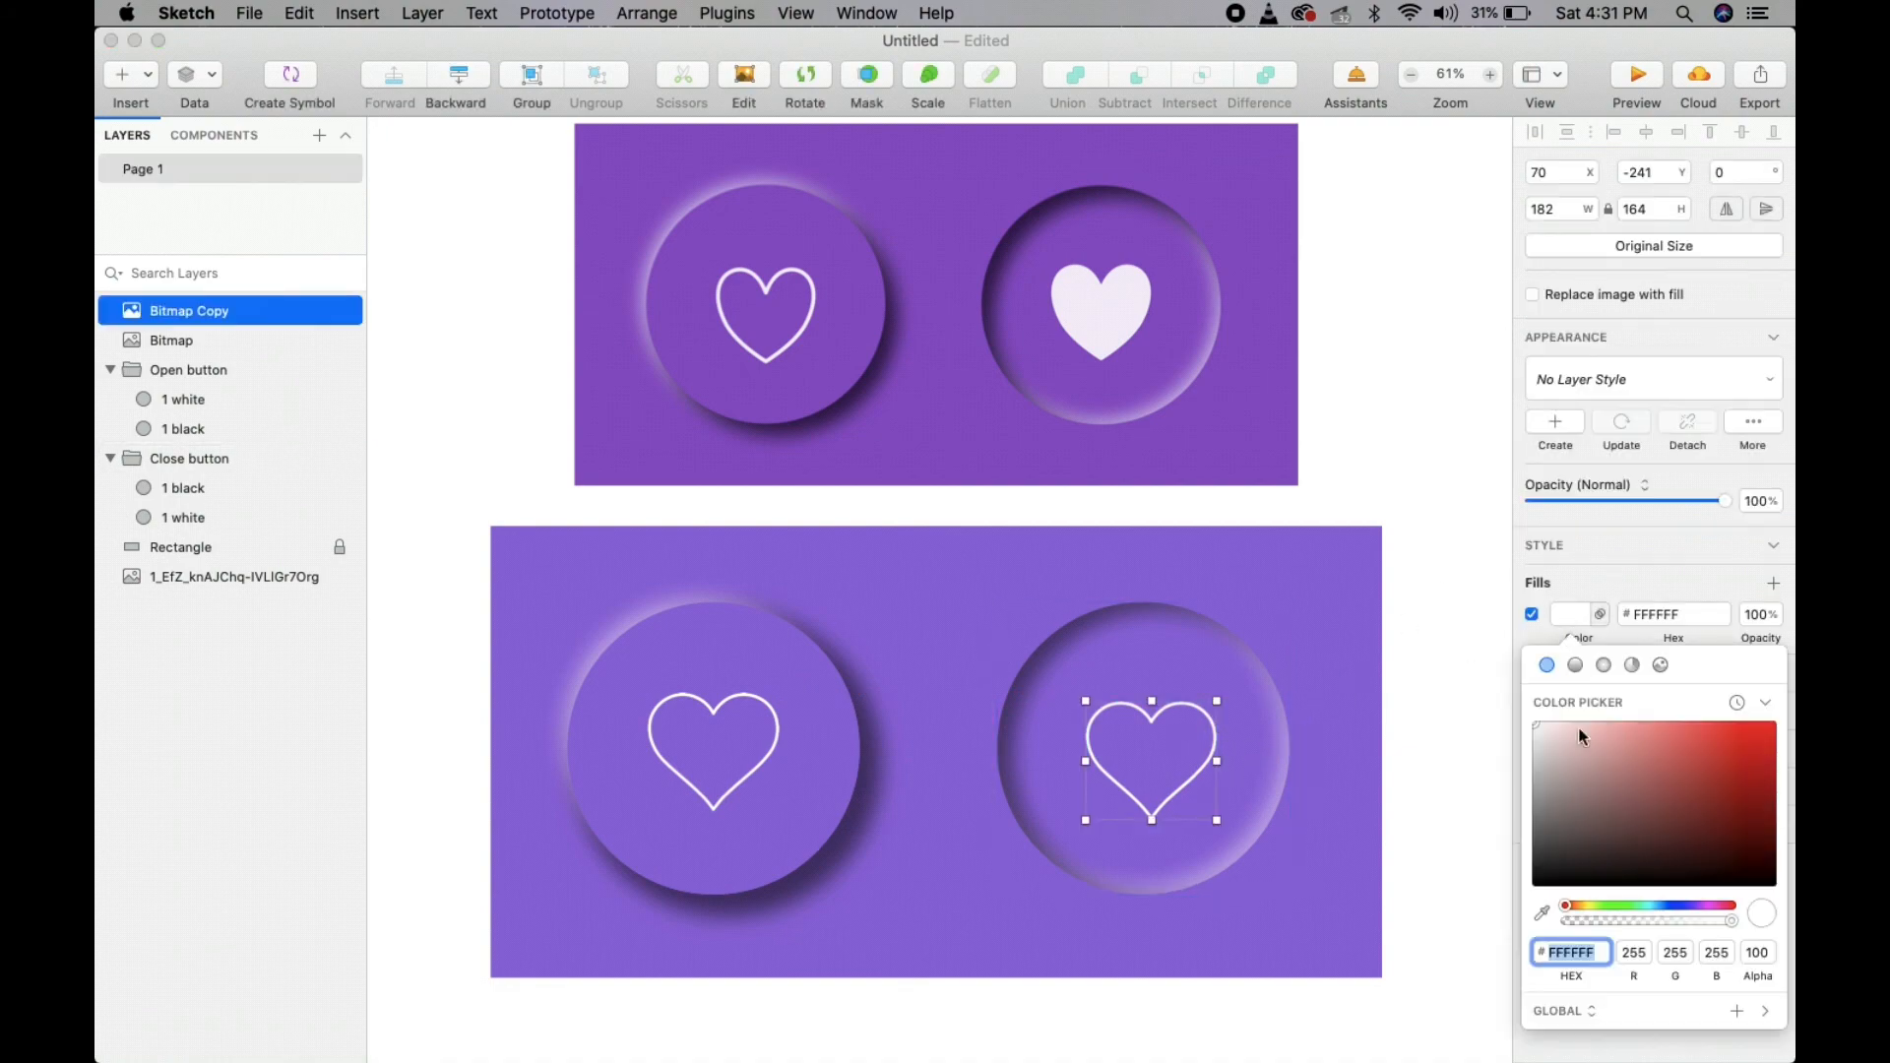
left_click_drag(1579, 731, 1424, 525)
- Switch to Chrome, find the solid black heart from downloadclipart.net in the image results and copy its enlarged preview
key("ctrl+Right")
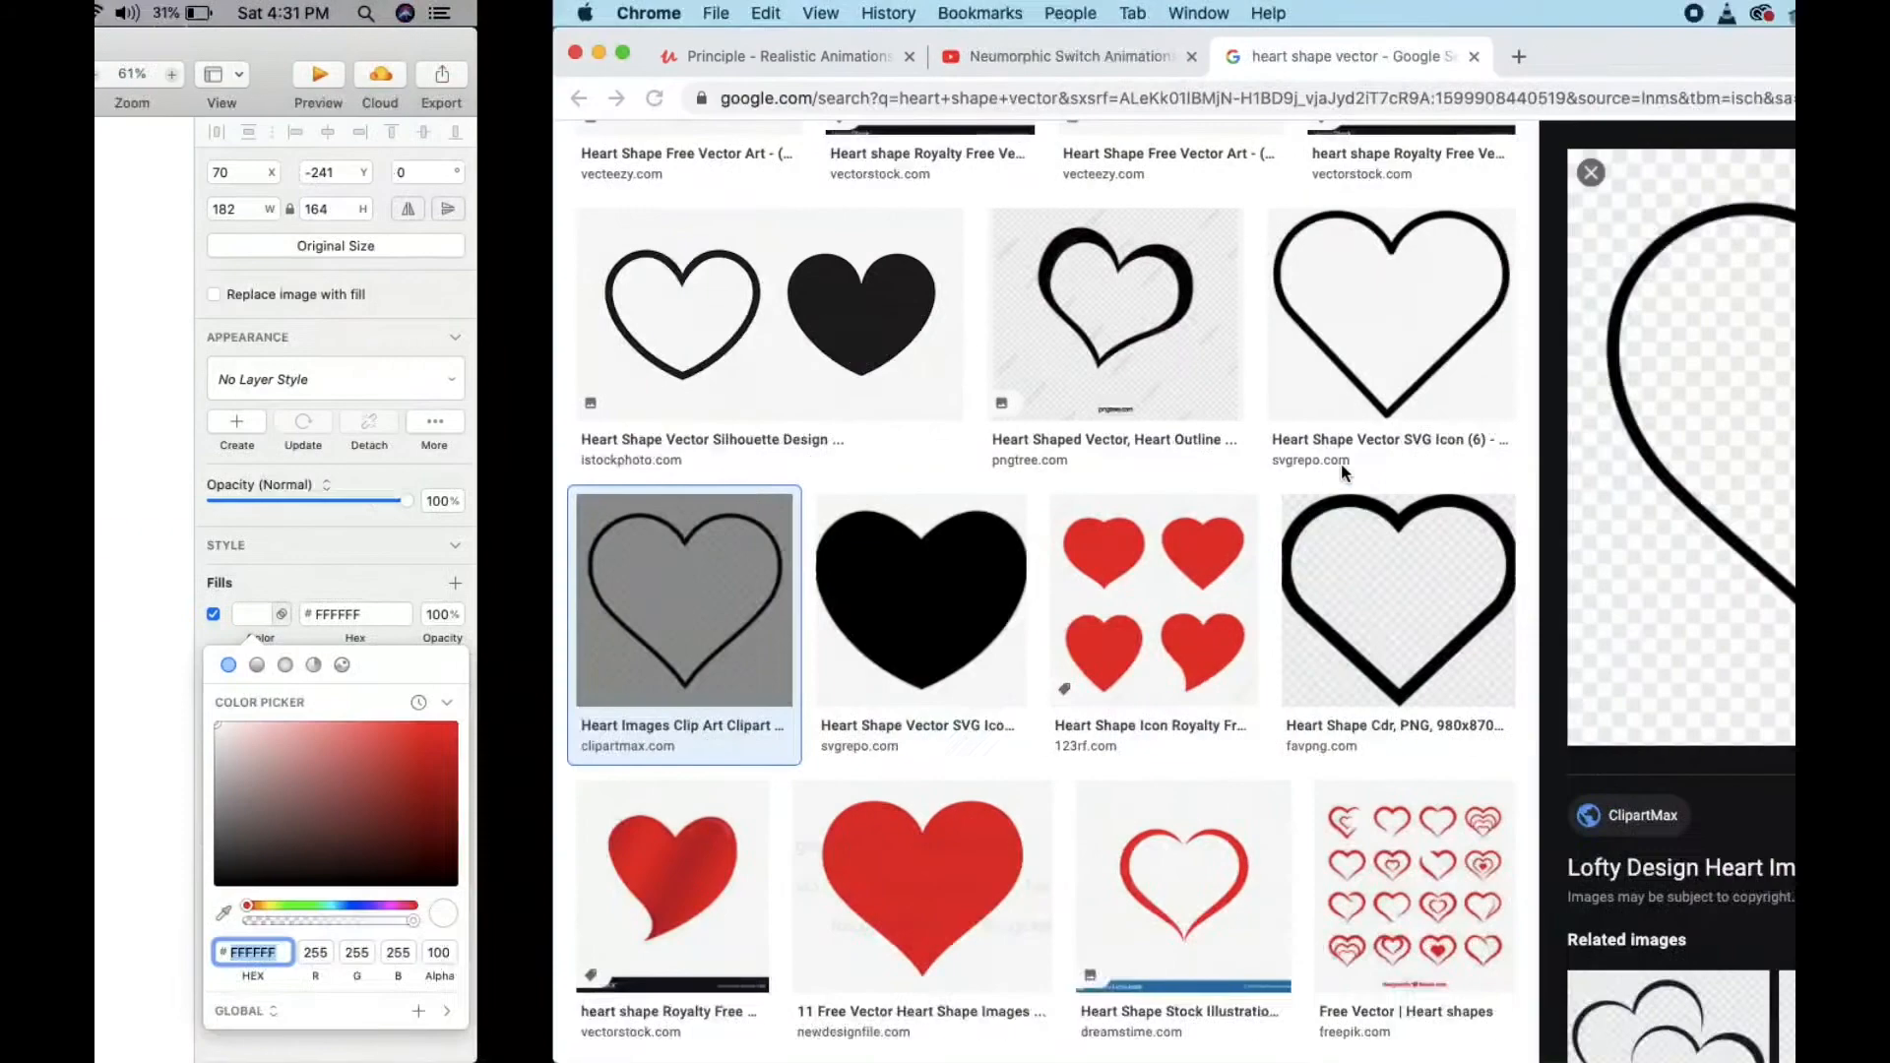
left_click(1133, 175)
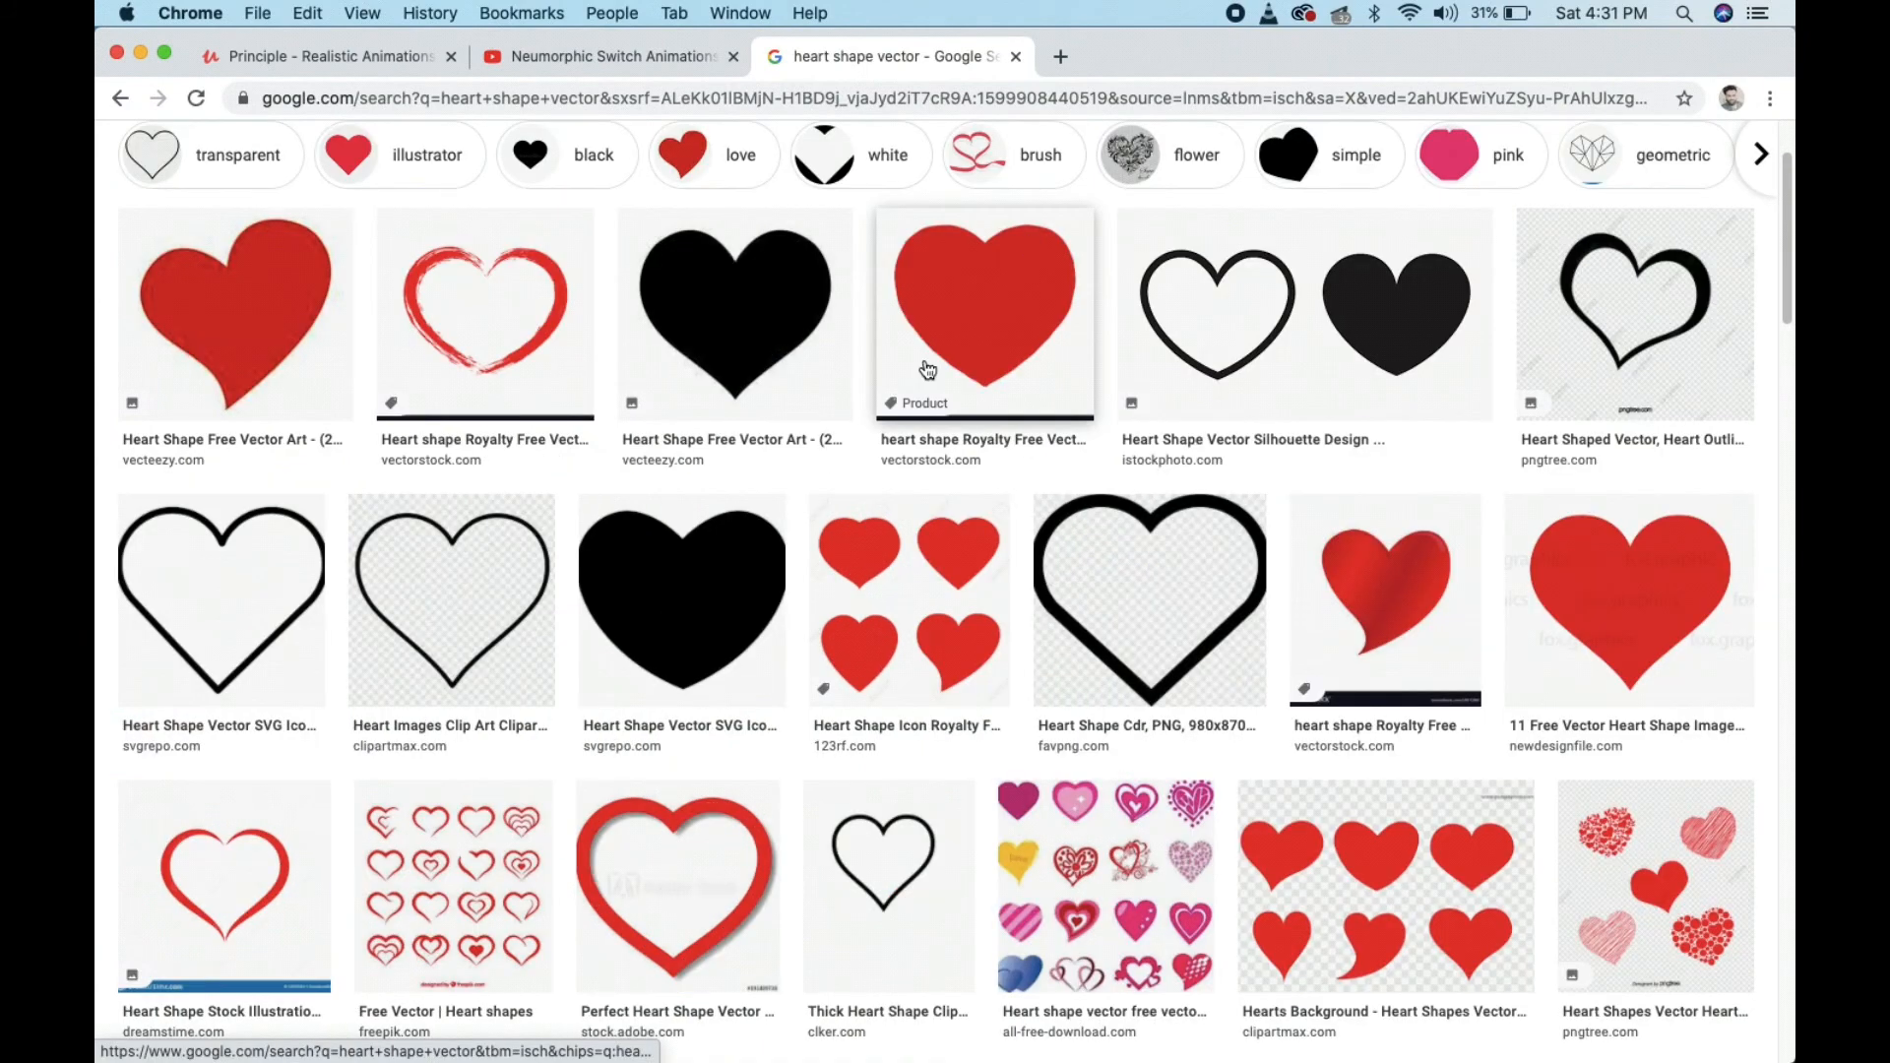
scroll(896, 433, "down", 1)
scroll(894, 436, "up", 3)
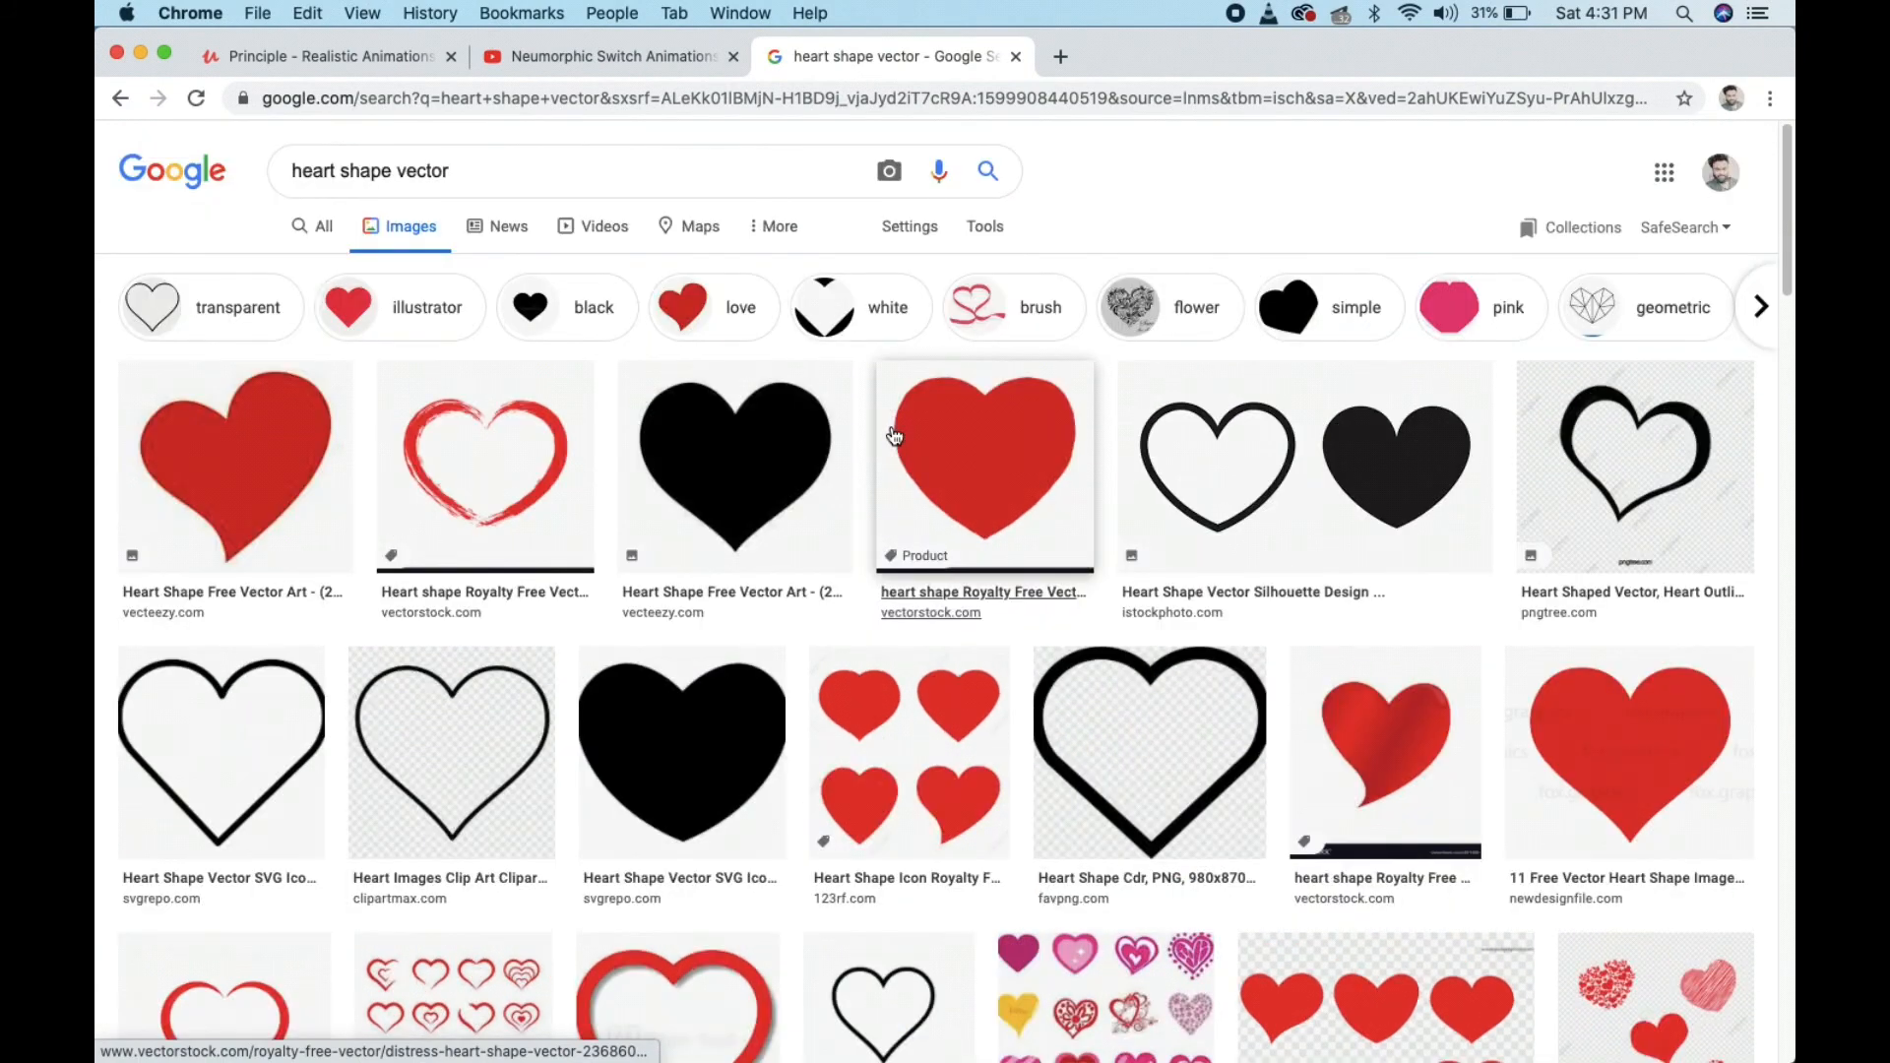
scroll(894, 436, "down", 10)
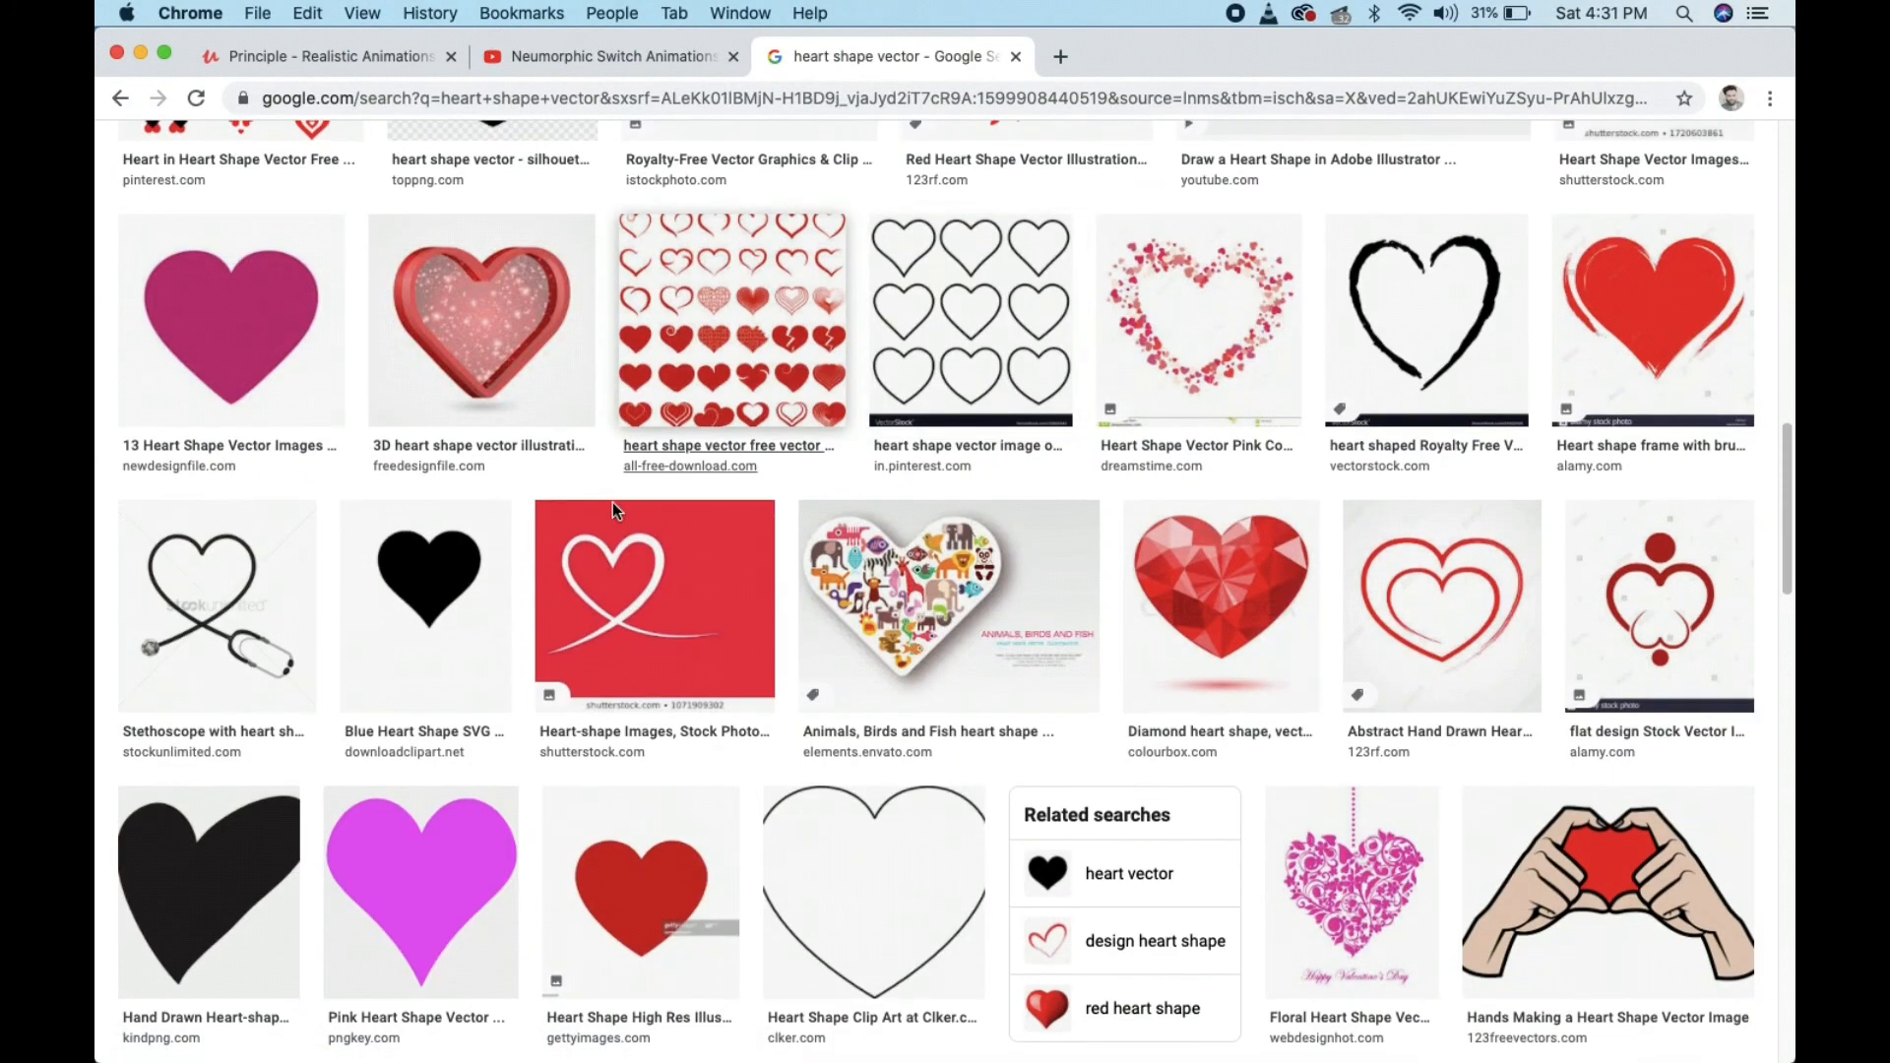
left_click(426, 580)
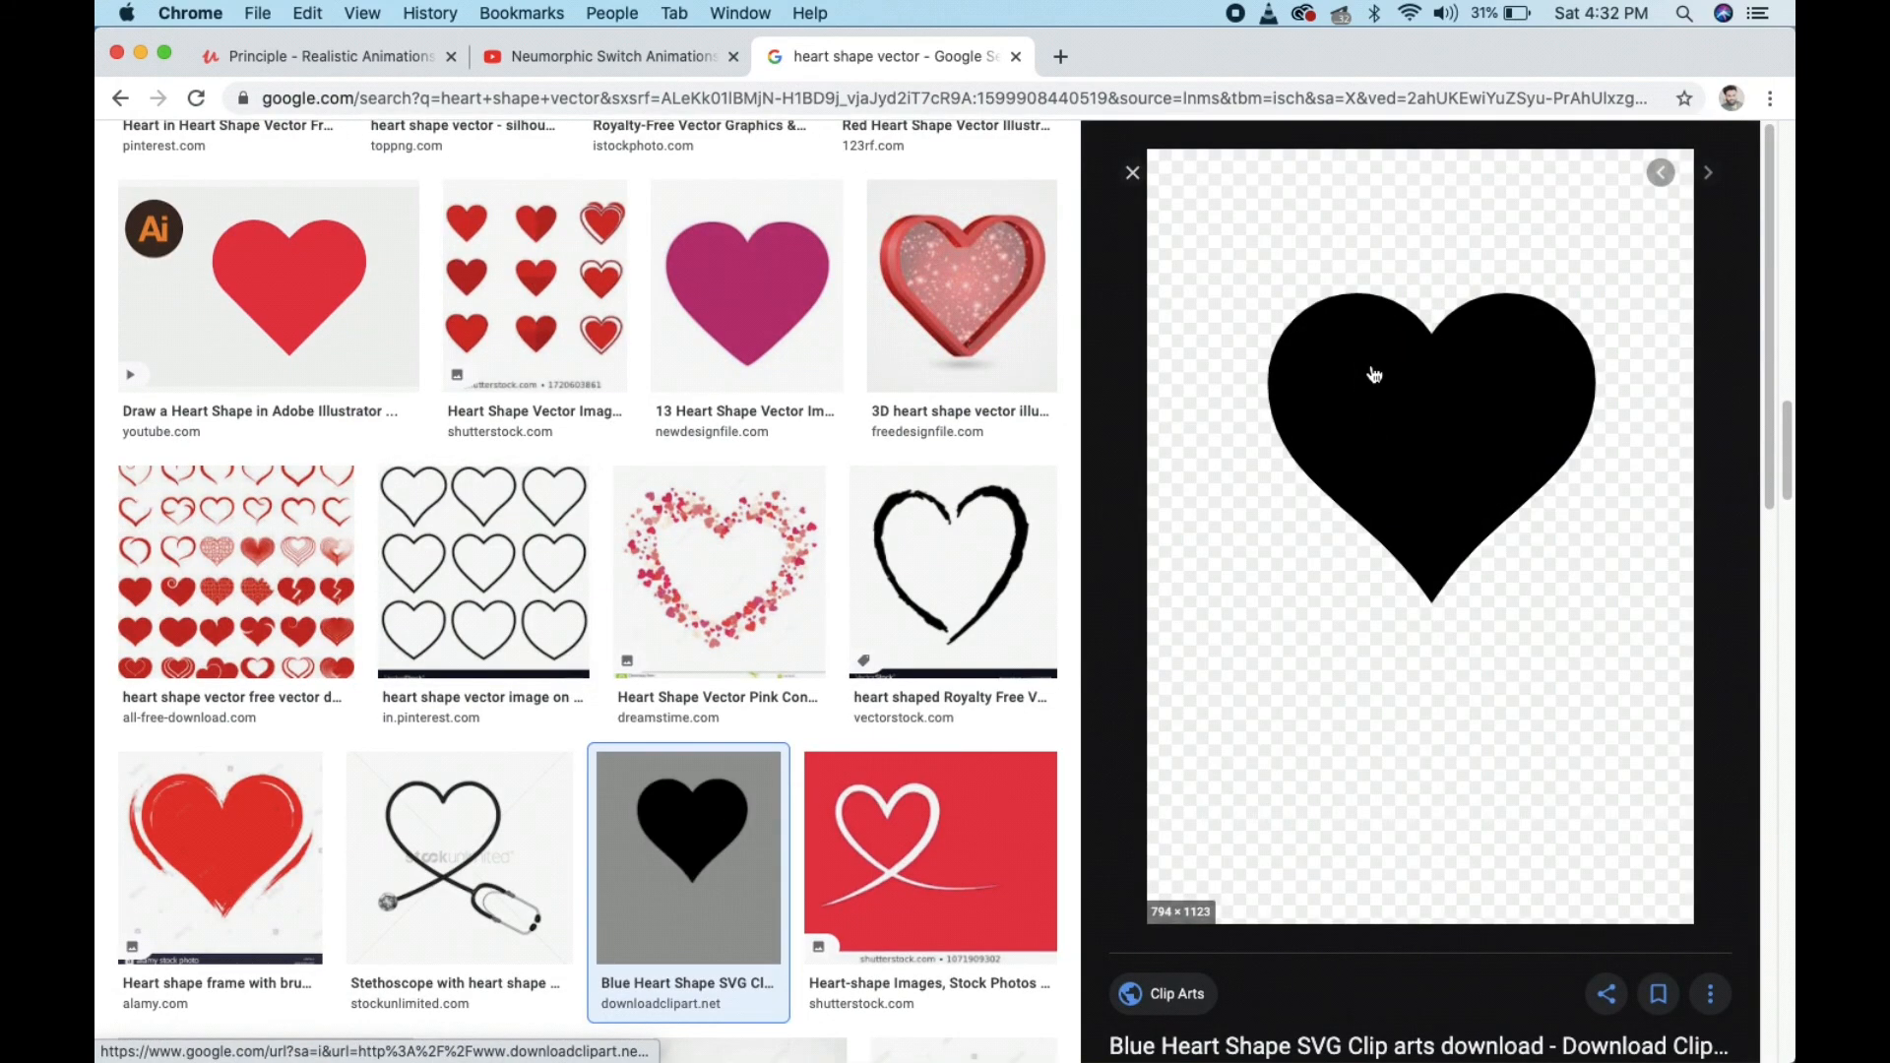
right_click(1373, 374)
left_click(1388, 598)
- Return to Sketch, delete the duplicated heart outline from the inset button and paste the copied solid heart image
key("super+Tab")
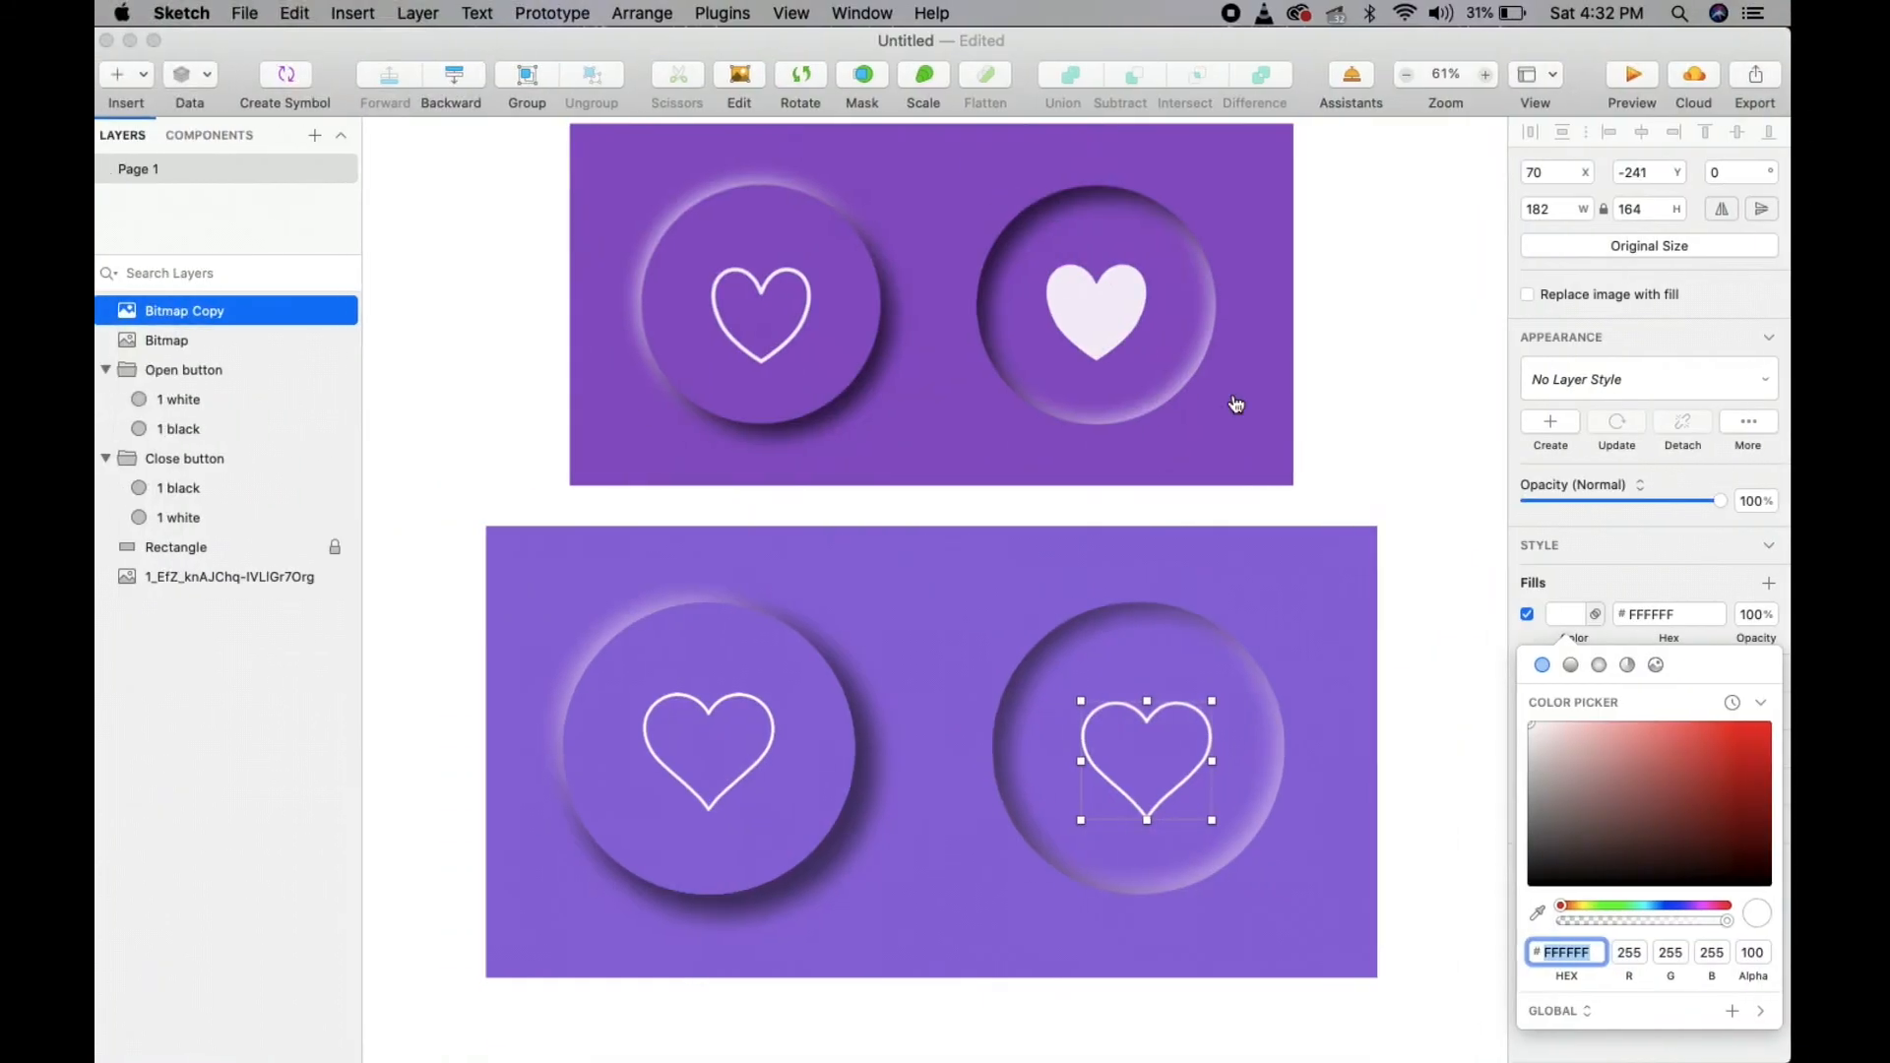
double_click(1179, 710)
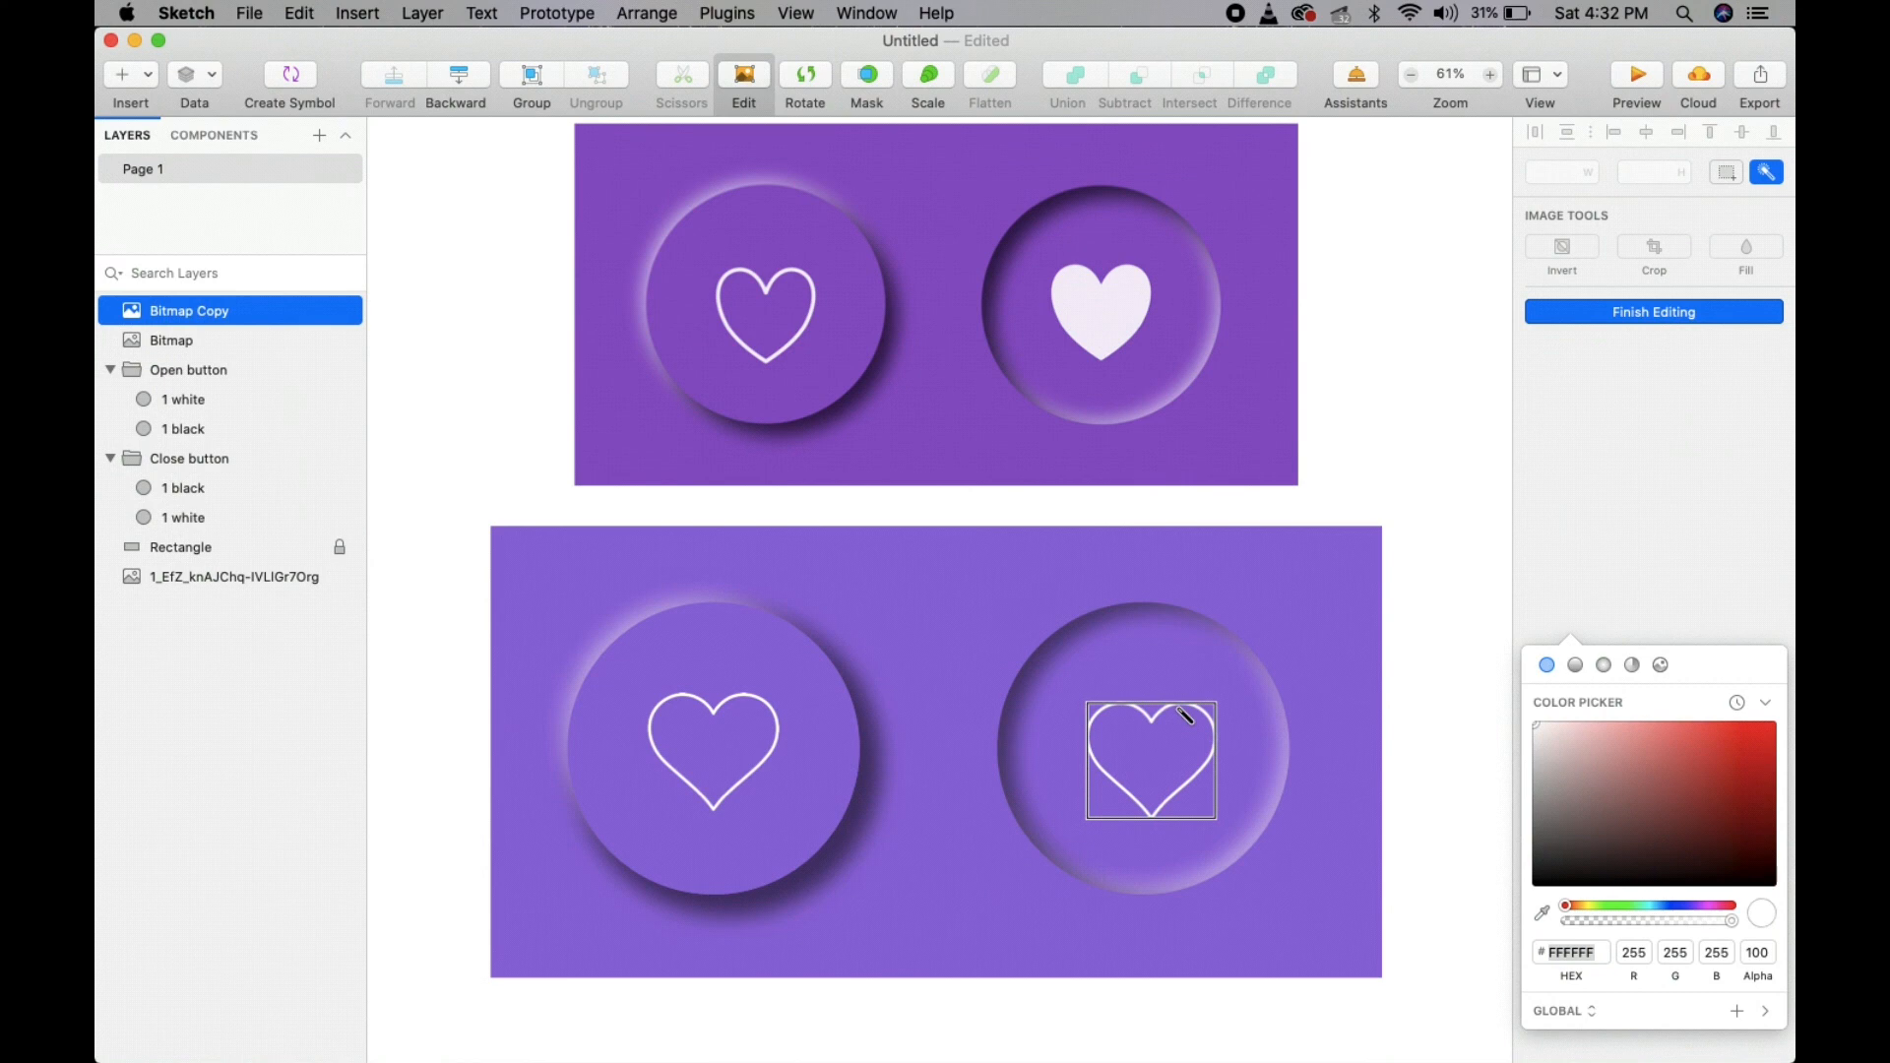
left_click(1171, 740)
left_click(1384, 711)
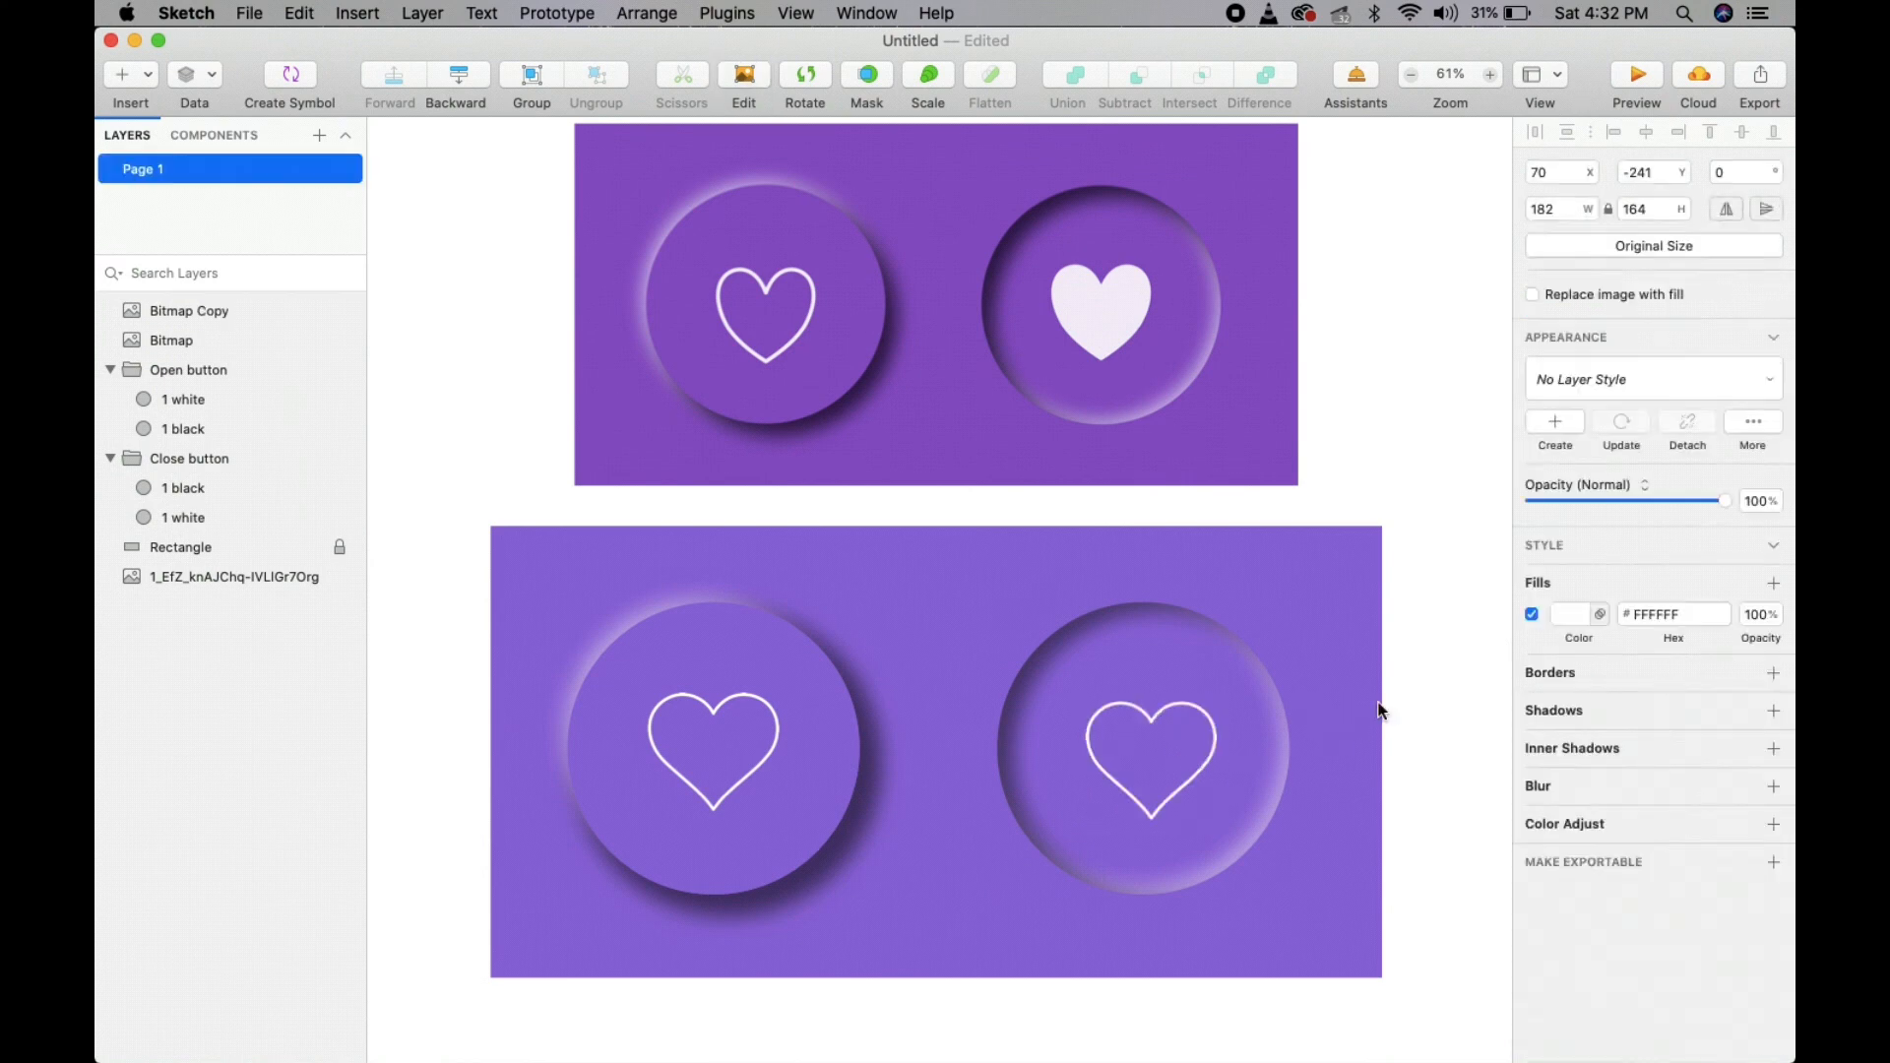
left_click(1187, 710)
key("BackSpace")
key("super+v")
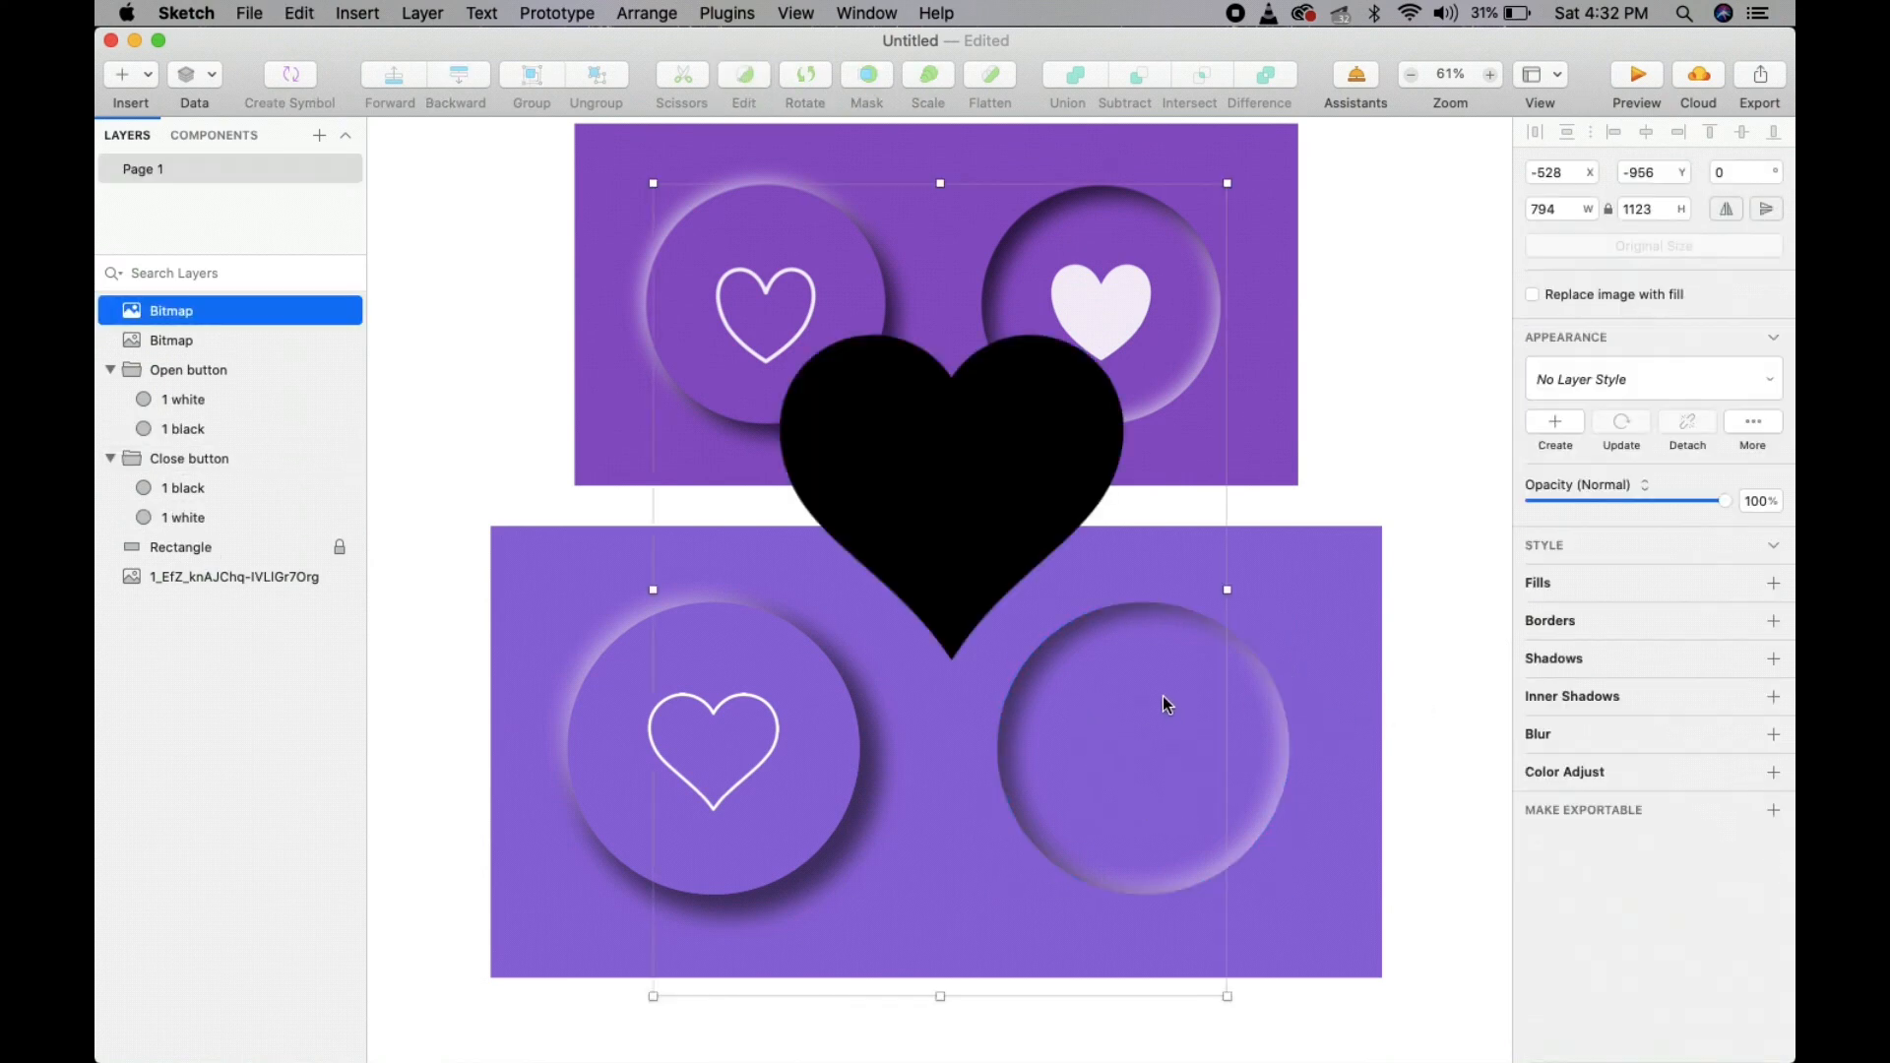
- Scale the pasted solid heart bitmap down to 341 by 482 and centre its heart inside the inset button
left_click_drag(884, 480, 1068, 732)
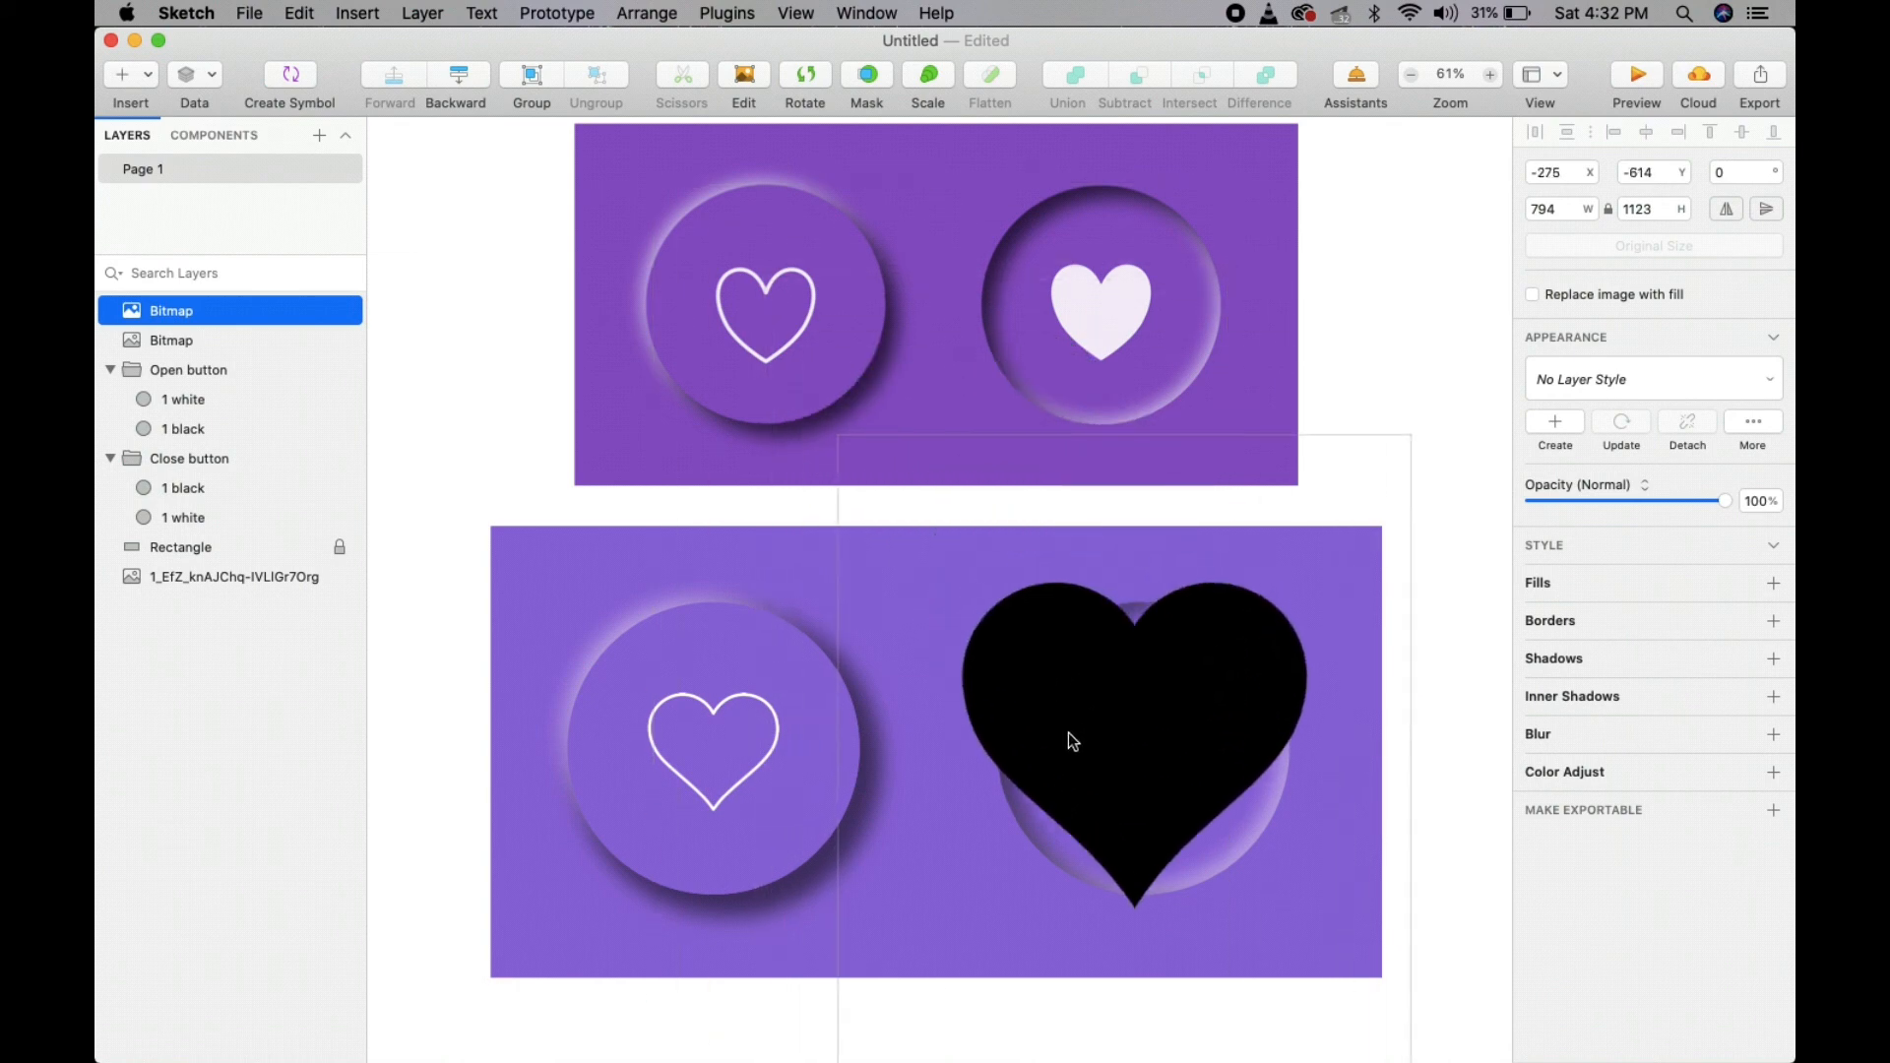
left_click_drag(847, 436, 1054, 727)
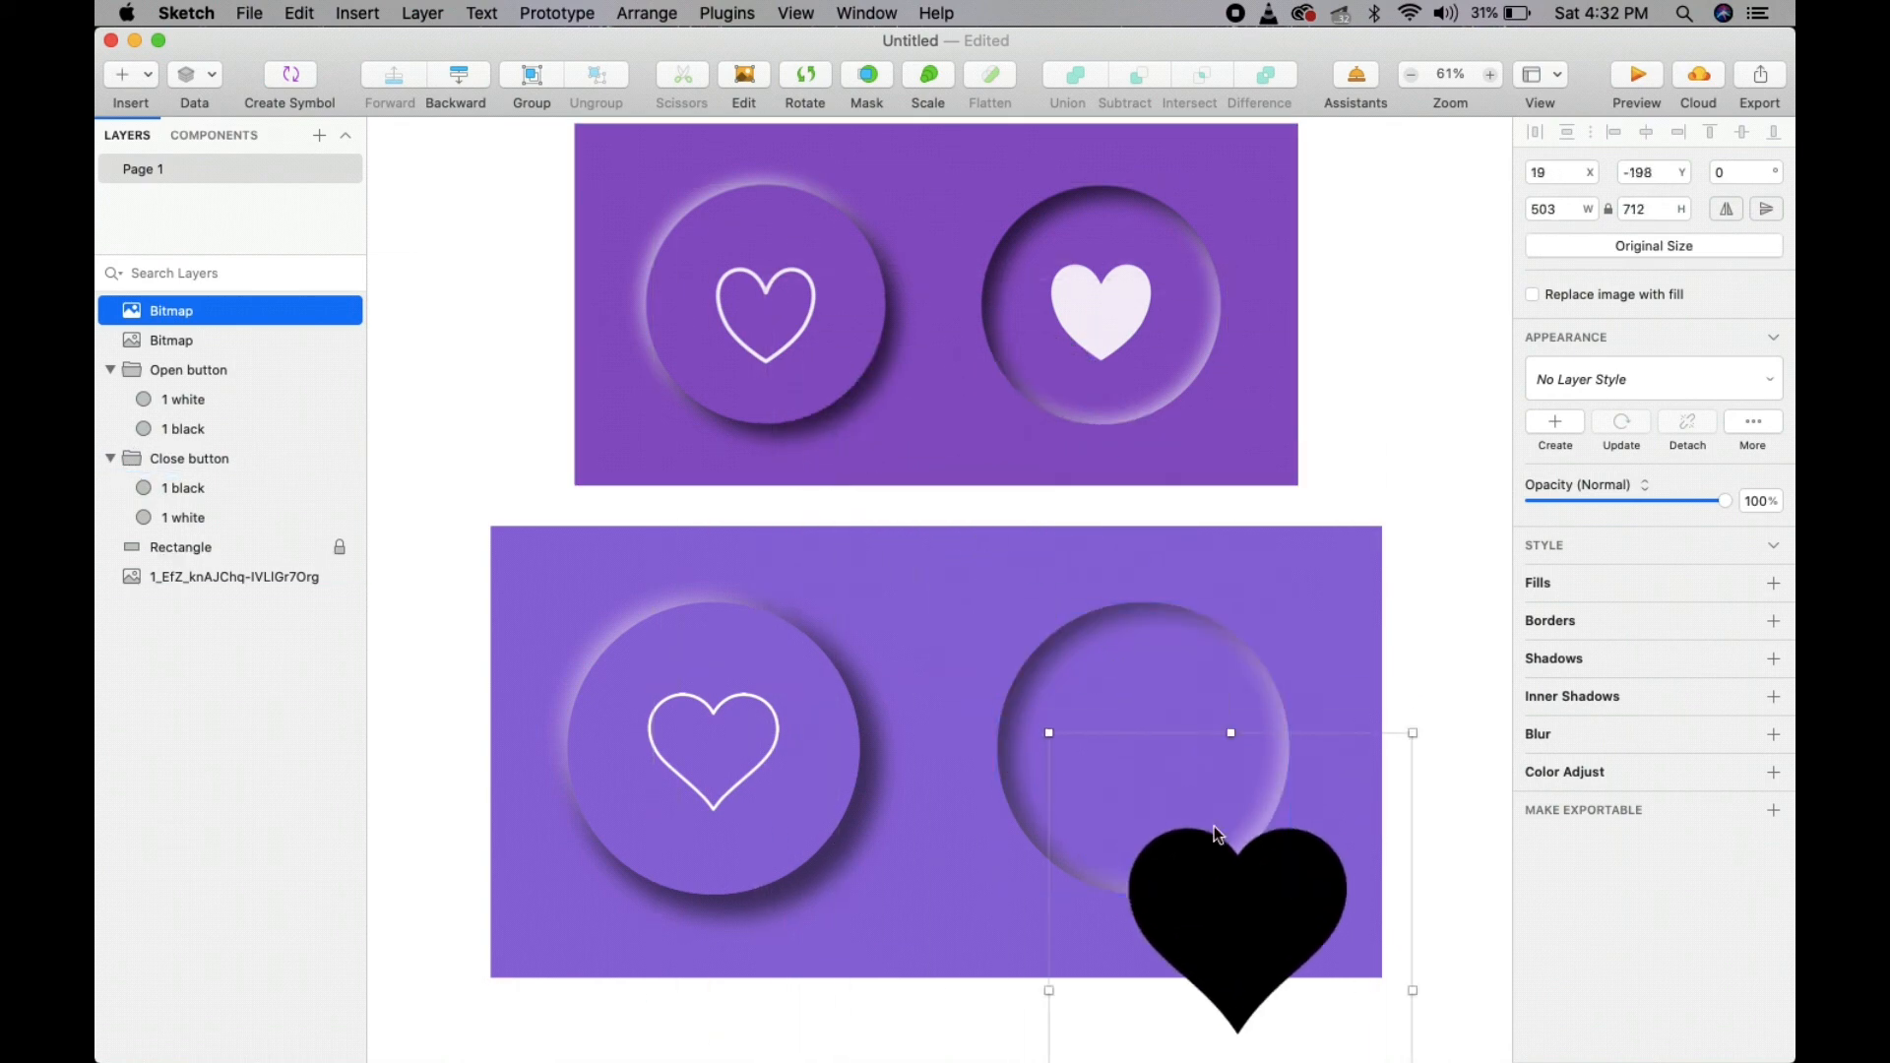
left_click_drag(1214, 825, 1122, 686)
left_click_drag(964, 564, 1221, 802)
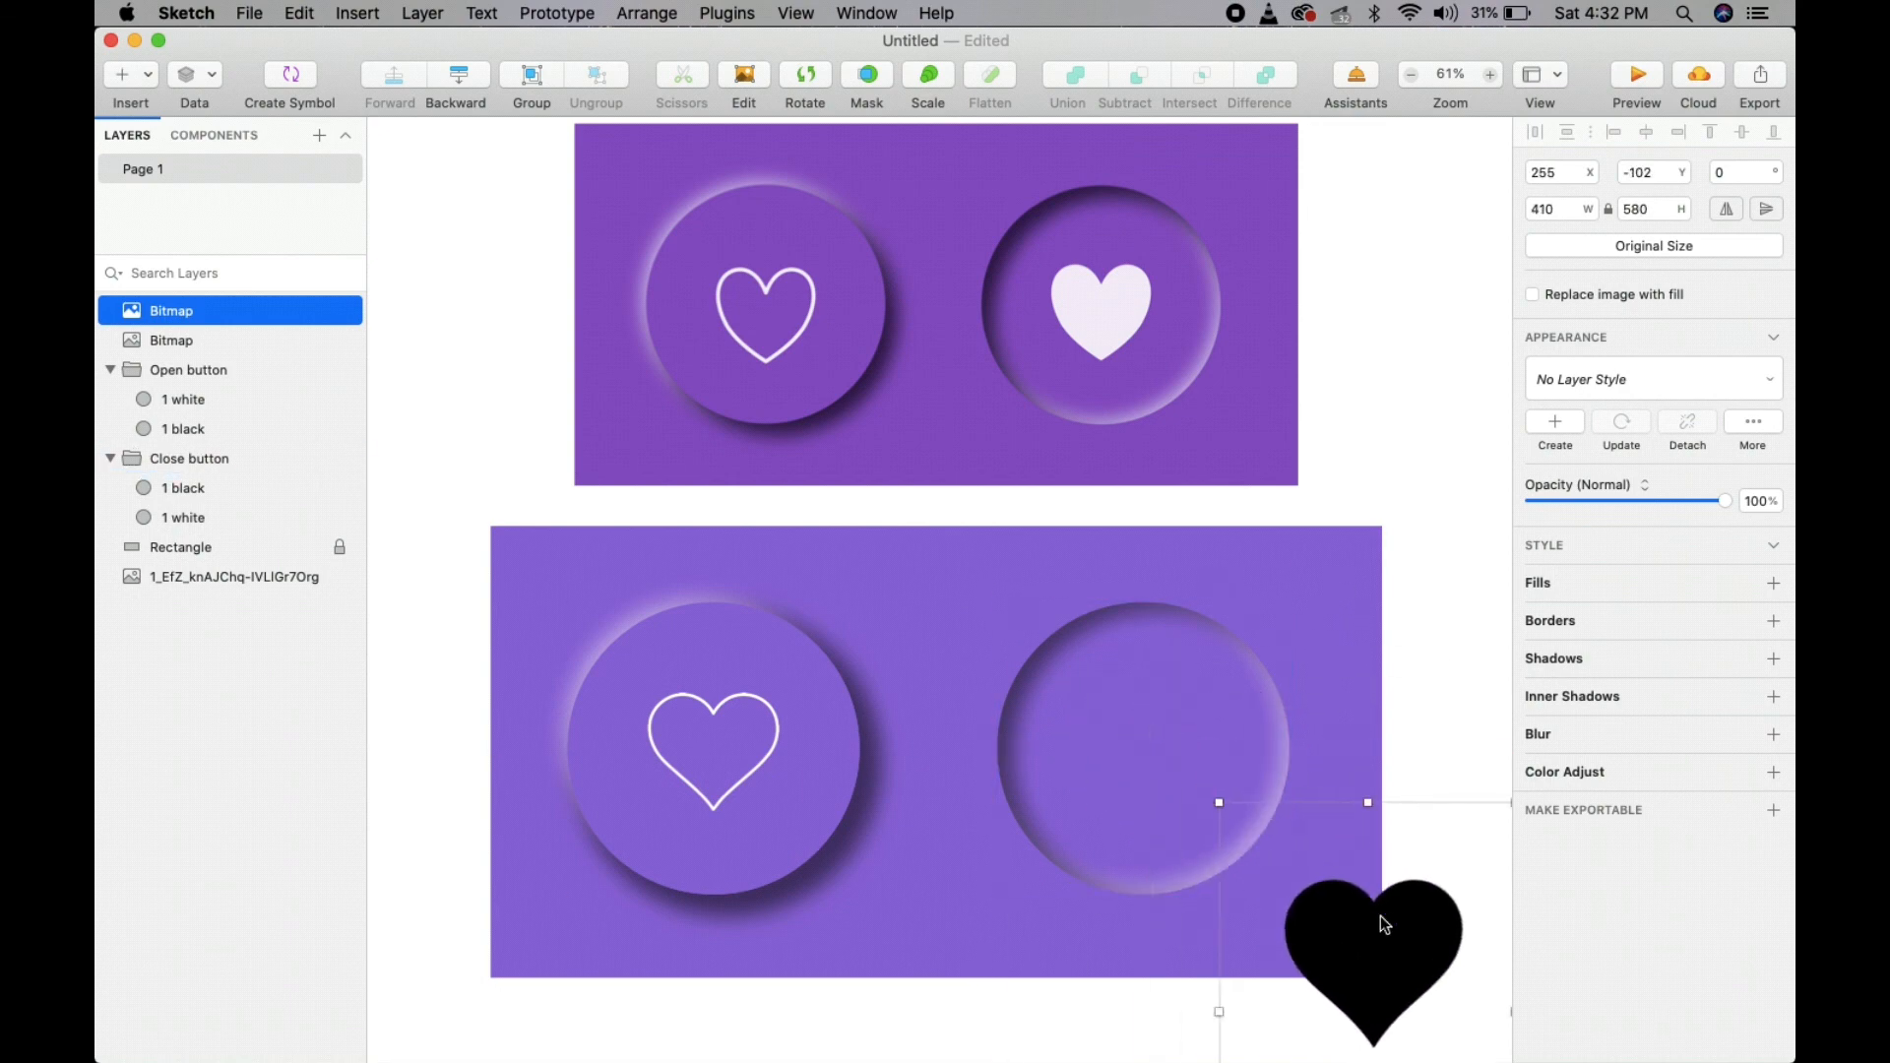
left_click_drag(1381, 915, 1156, 723)
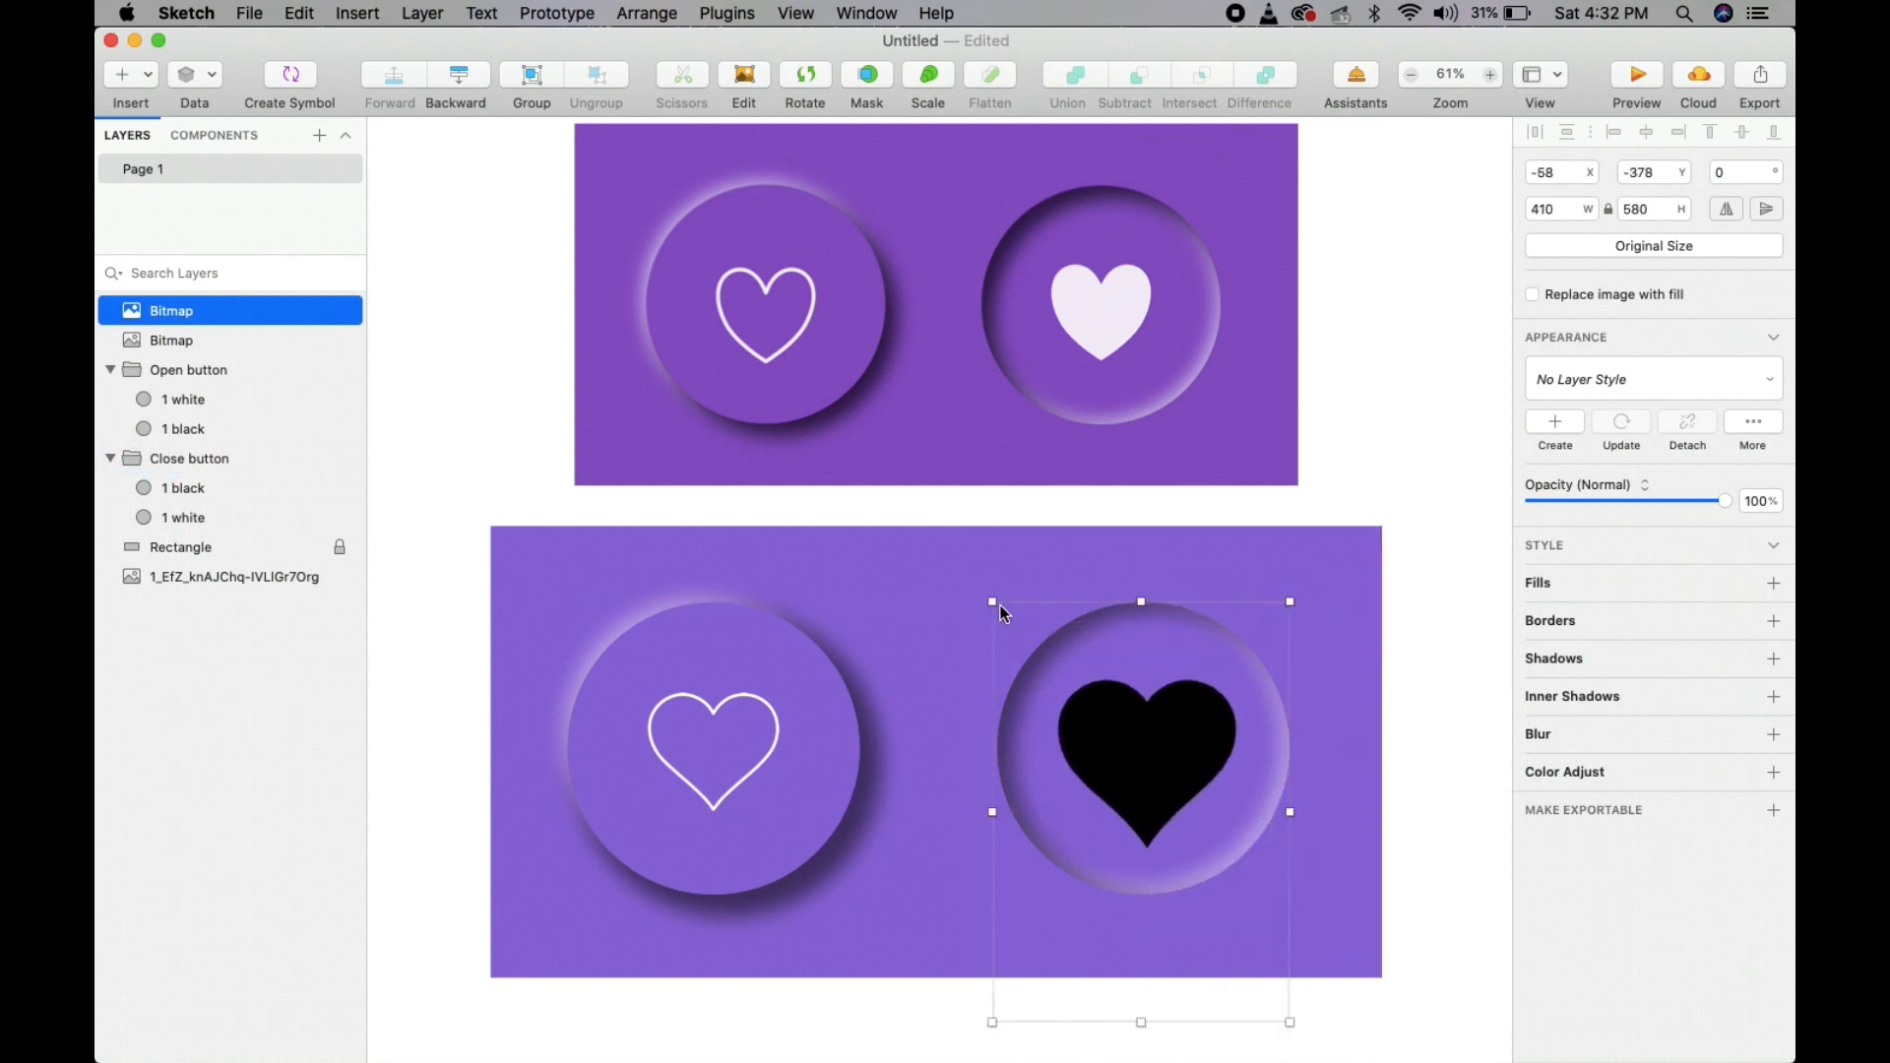
left_click_drag(1001, 605, 1044, 674)
left_click_drag(1167, 777, 1137, 729)
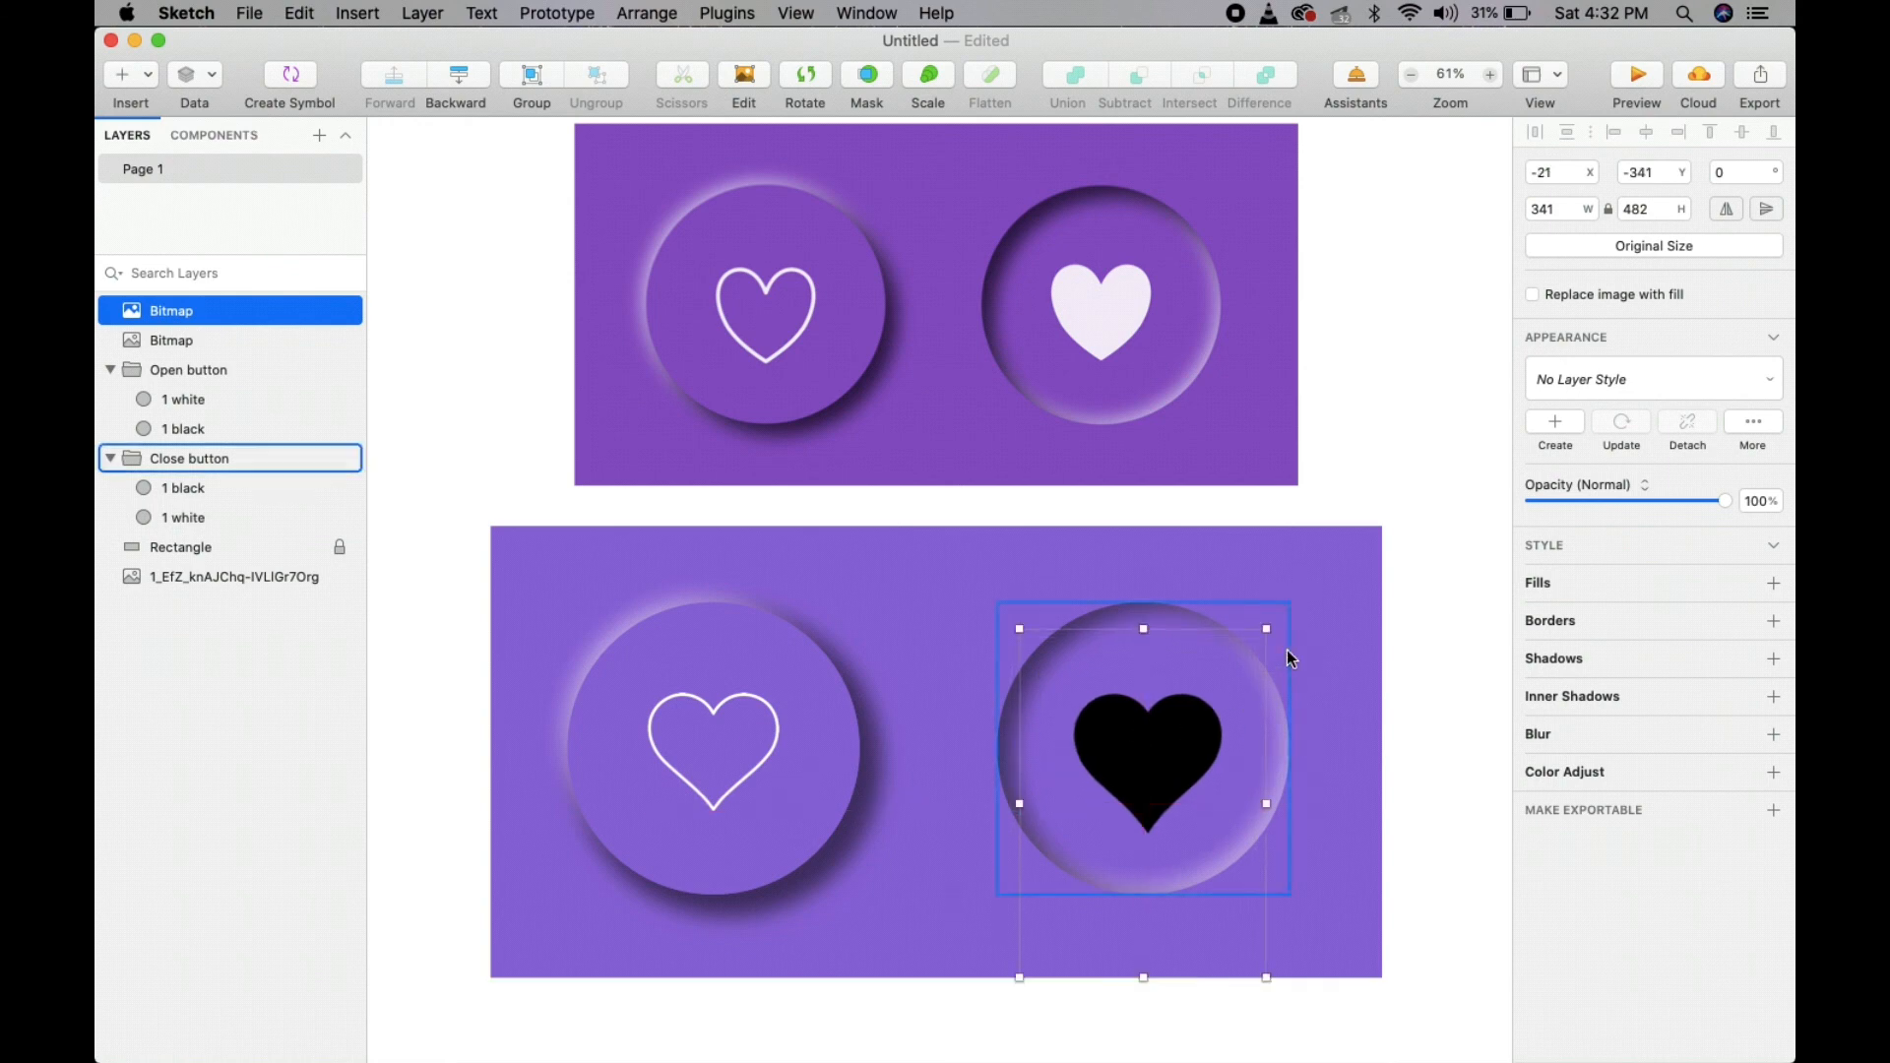
- Add a white FFFFFF fill to the solid heart bitmap on the inset button
left_click(1774, 583)
left_click(1583, 614)
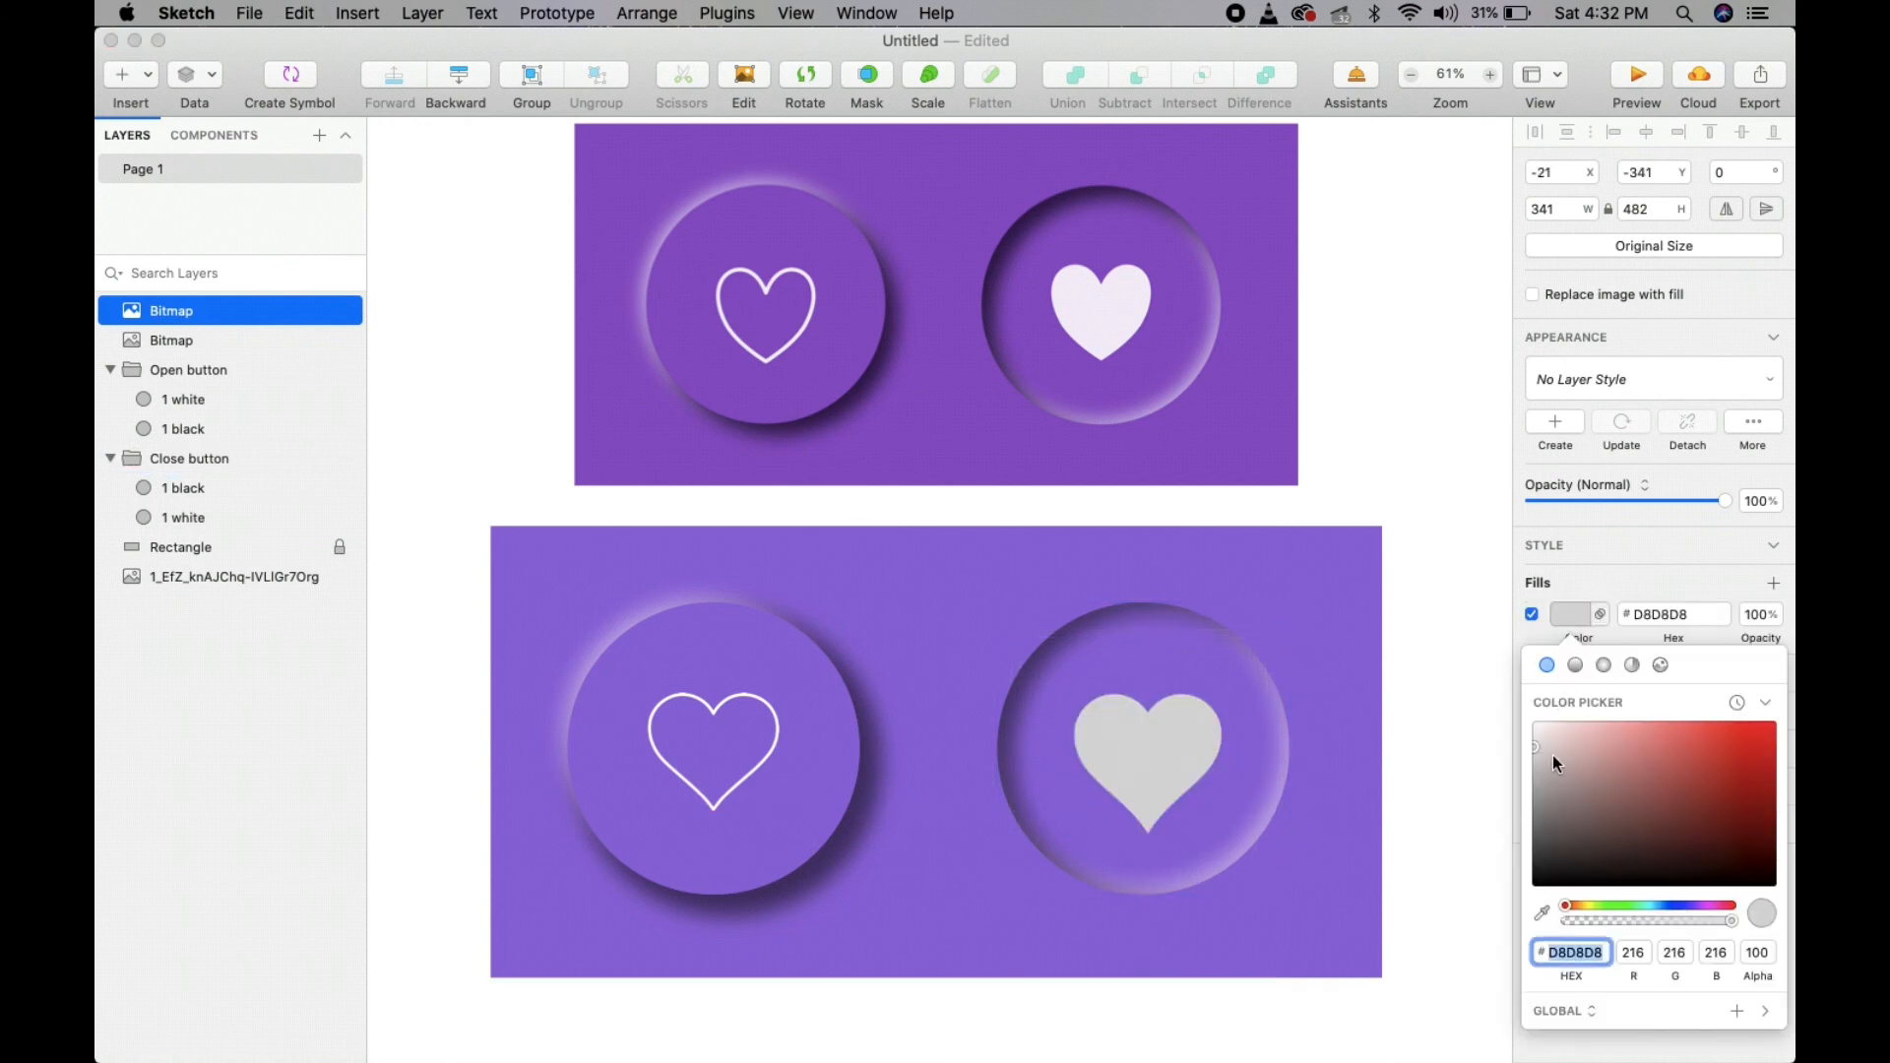
left_click_drag(1552, 756, 1392, 402)
left_click(1392, 401)
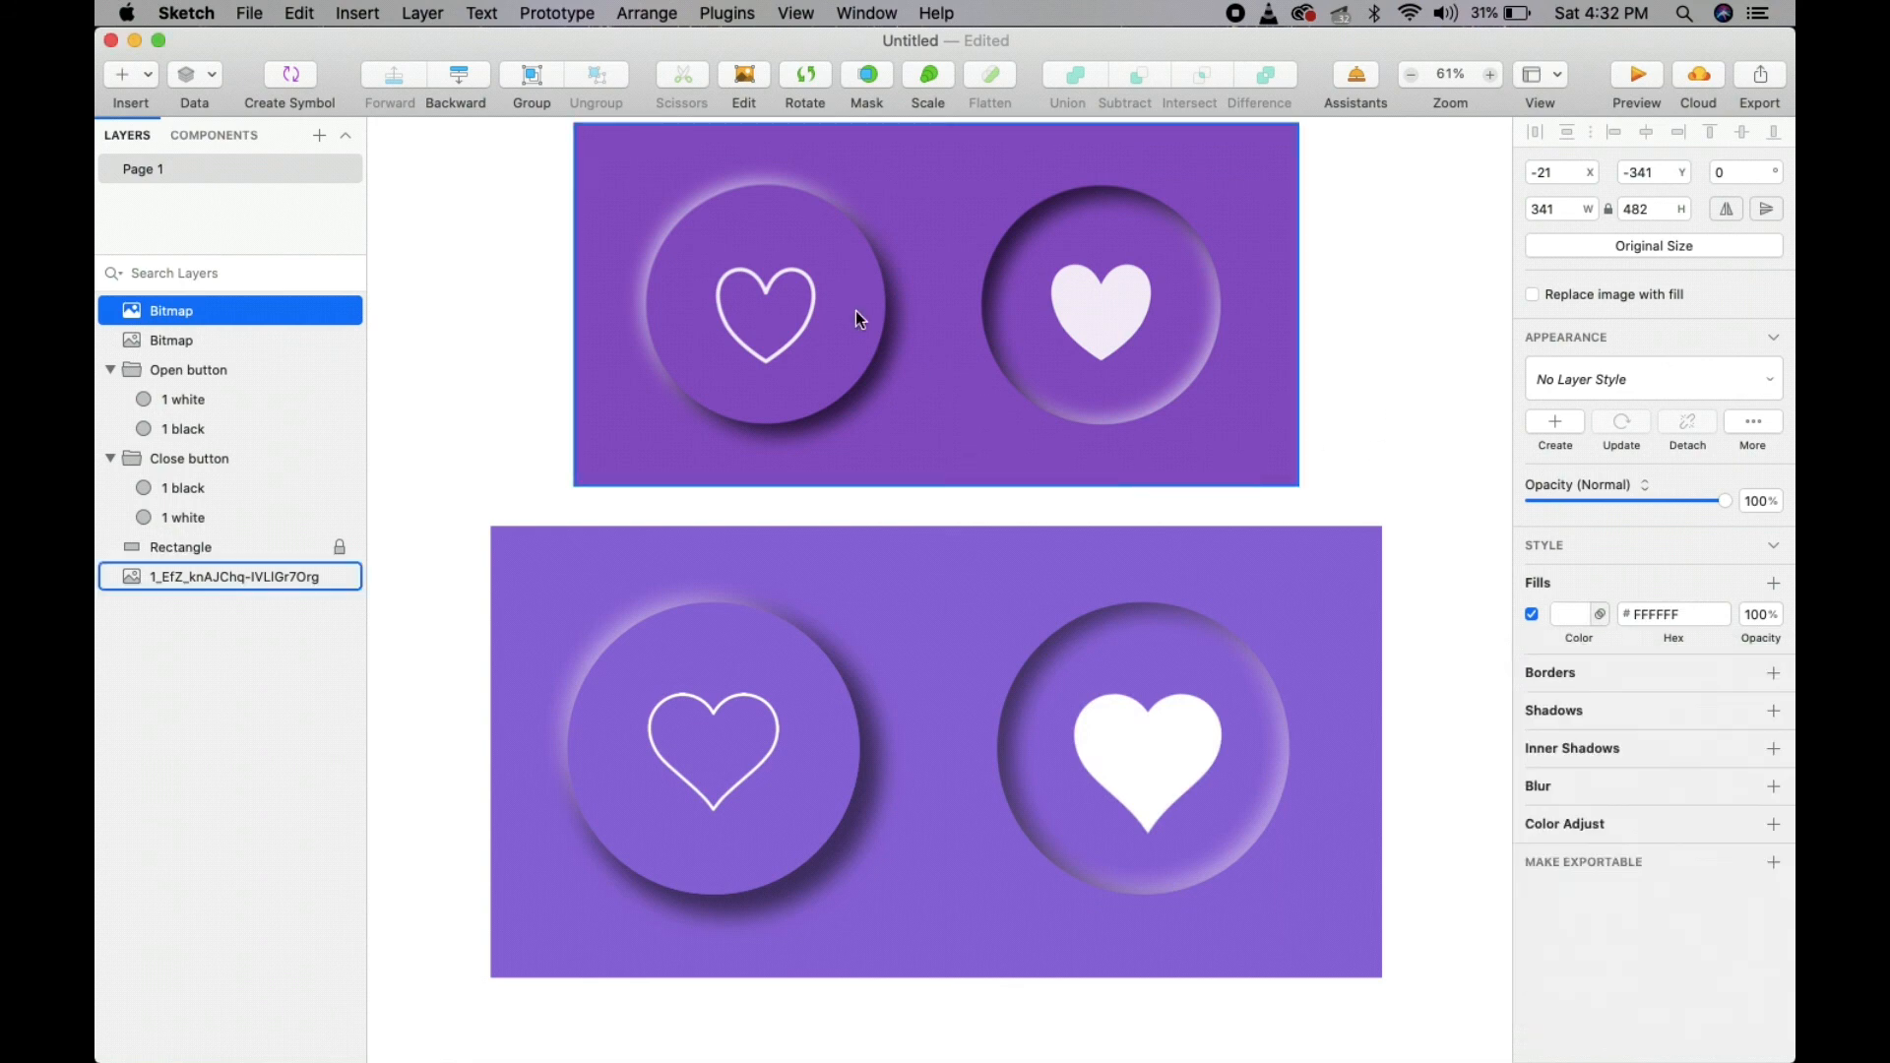
- Delete the reference image above the recreated buttons
left_click(209, 576)
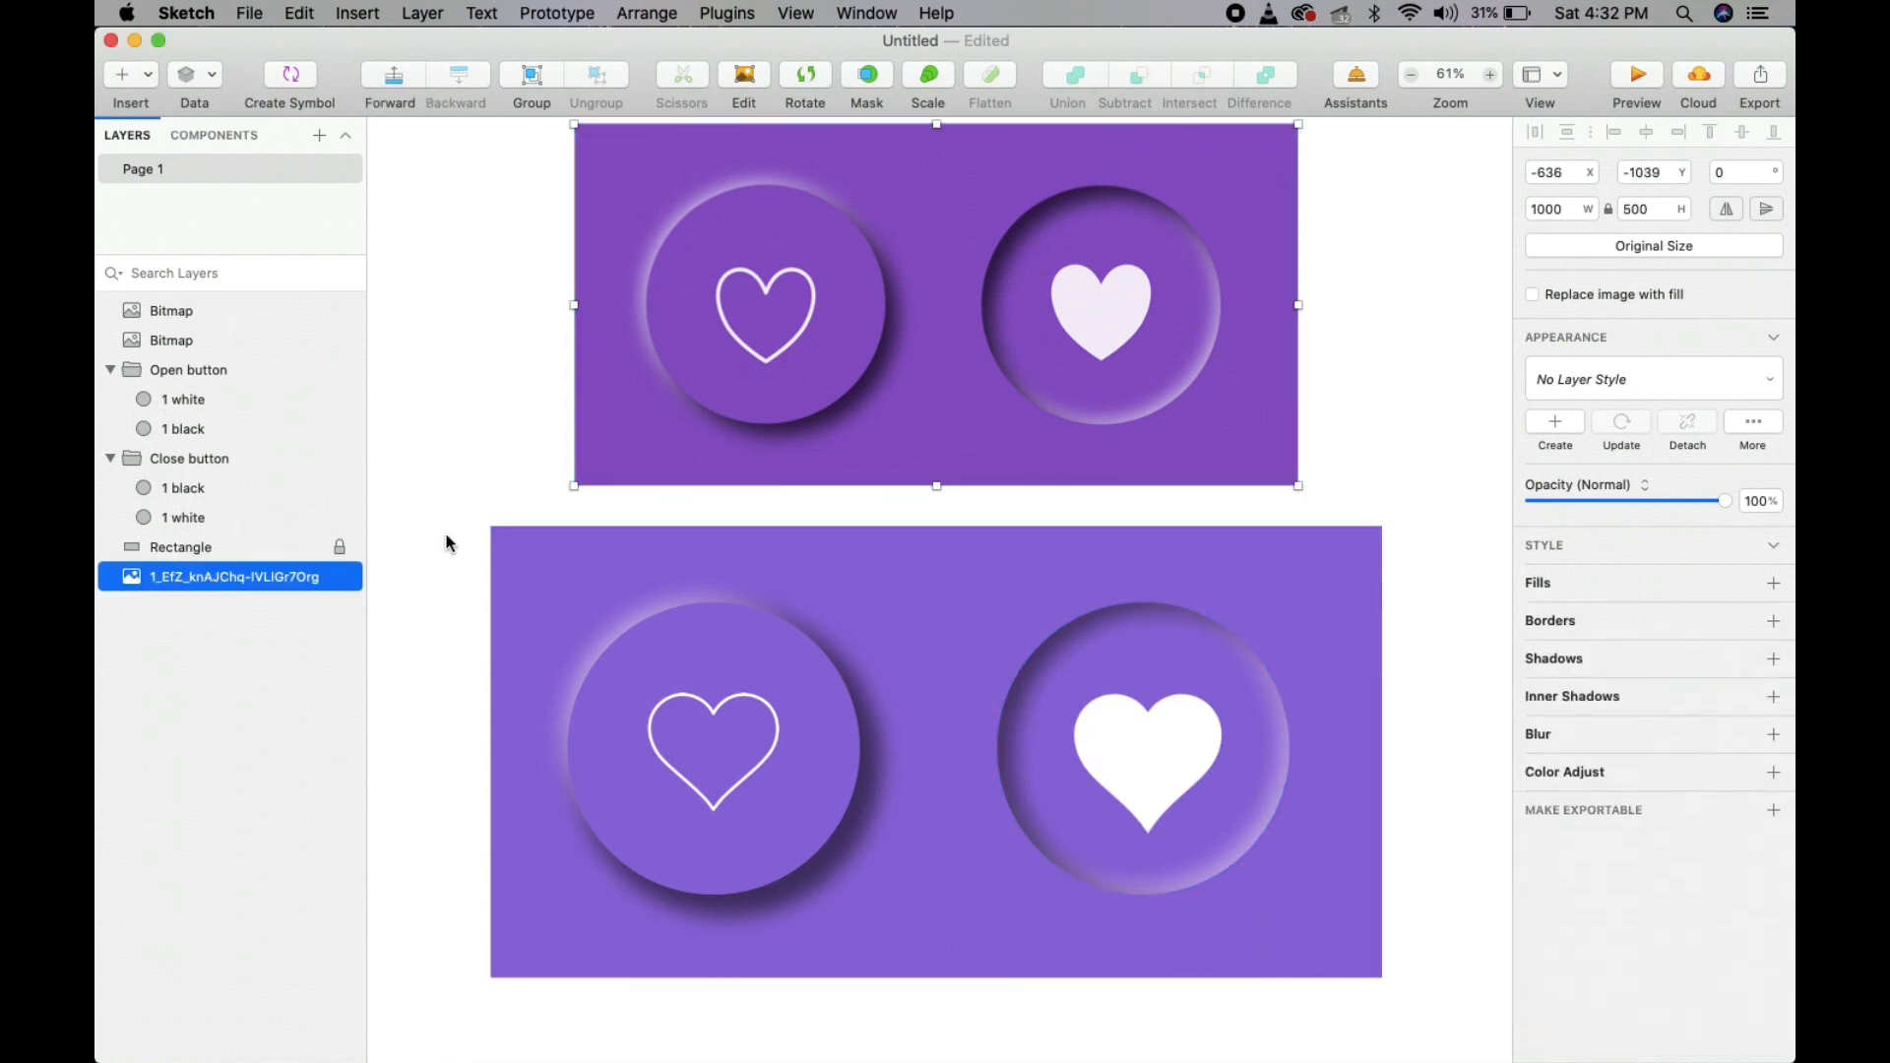
key("Delete")
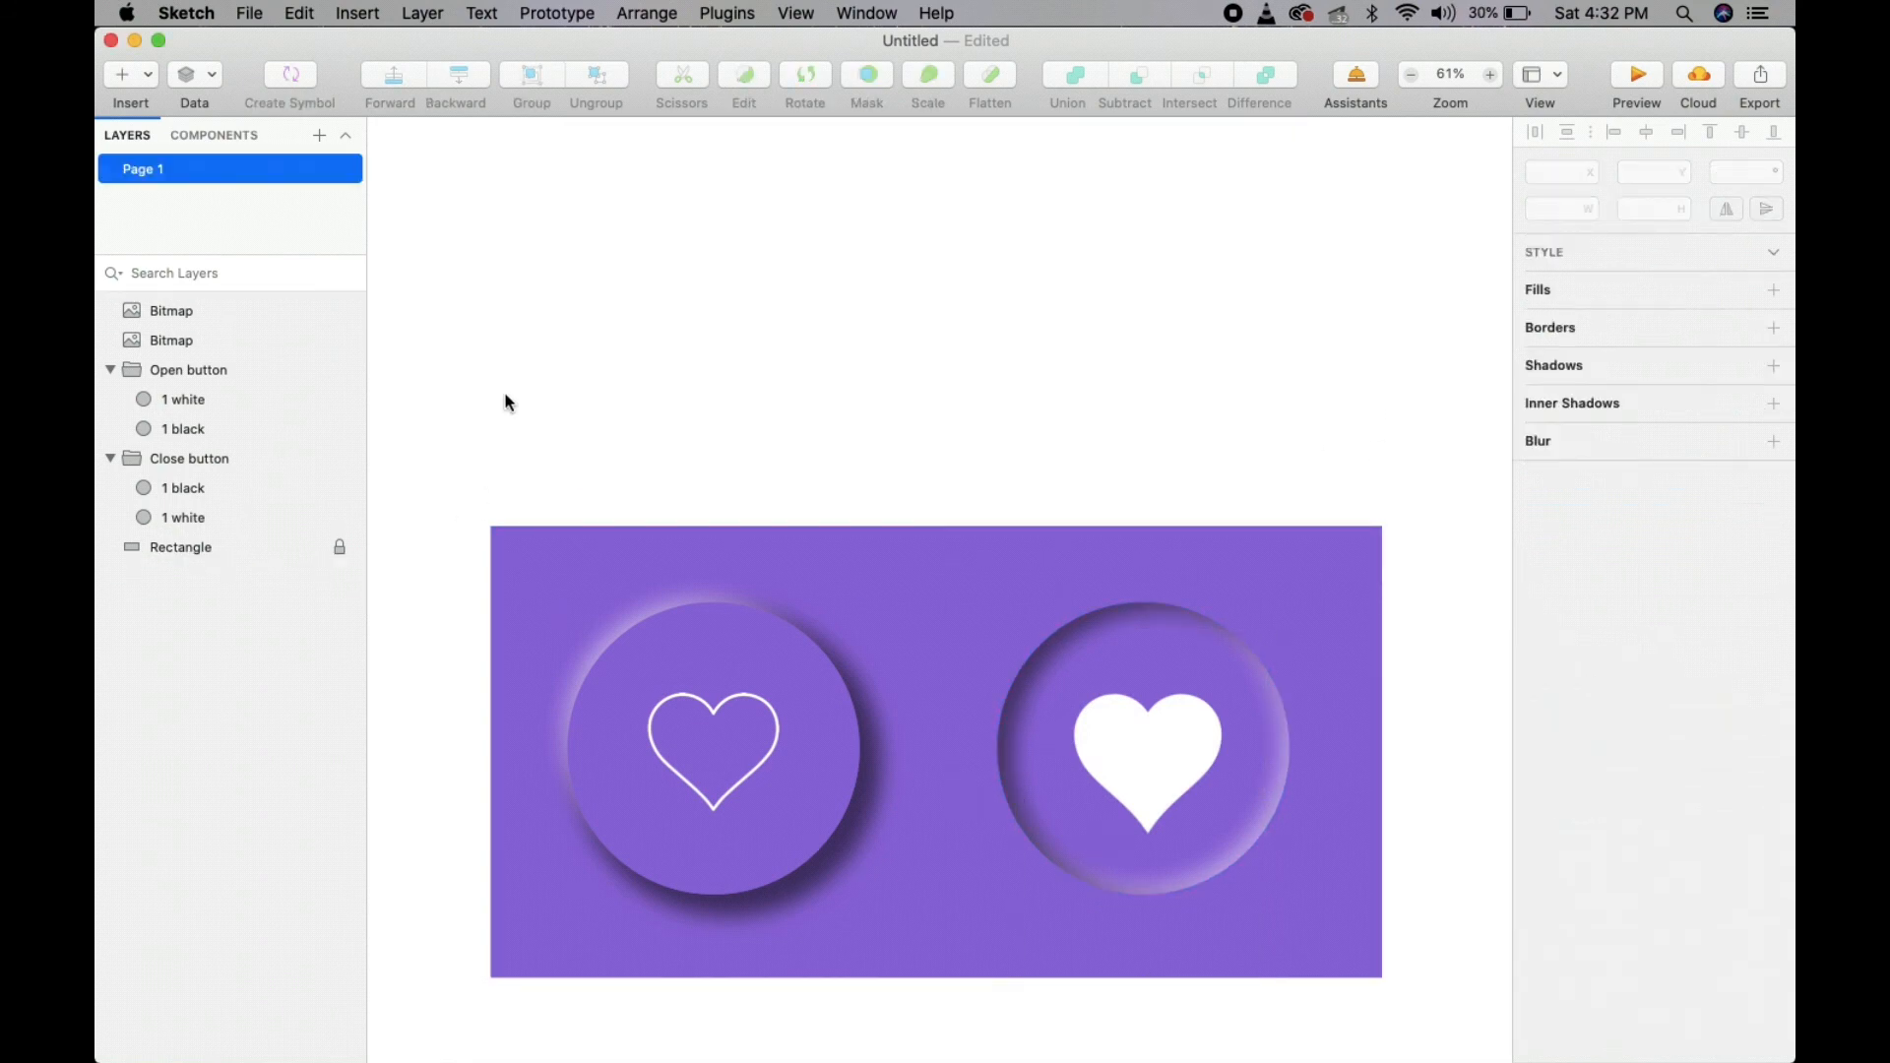
- Draw a 1232 by 624 artboard exactly around the purple background rectangle and both buttons
scroll(507, 402, "up", 2)
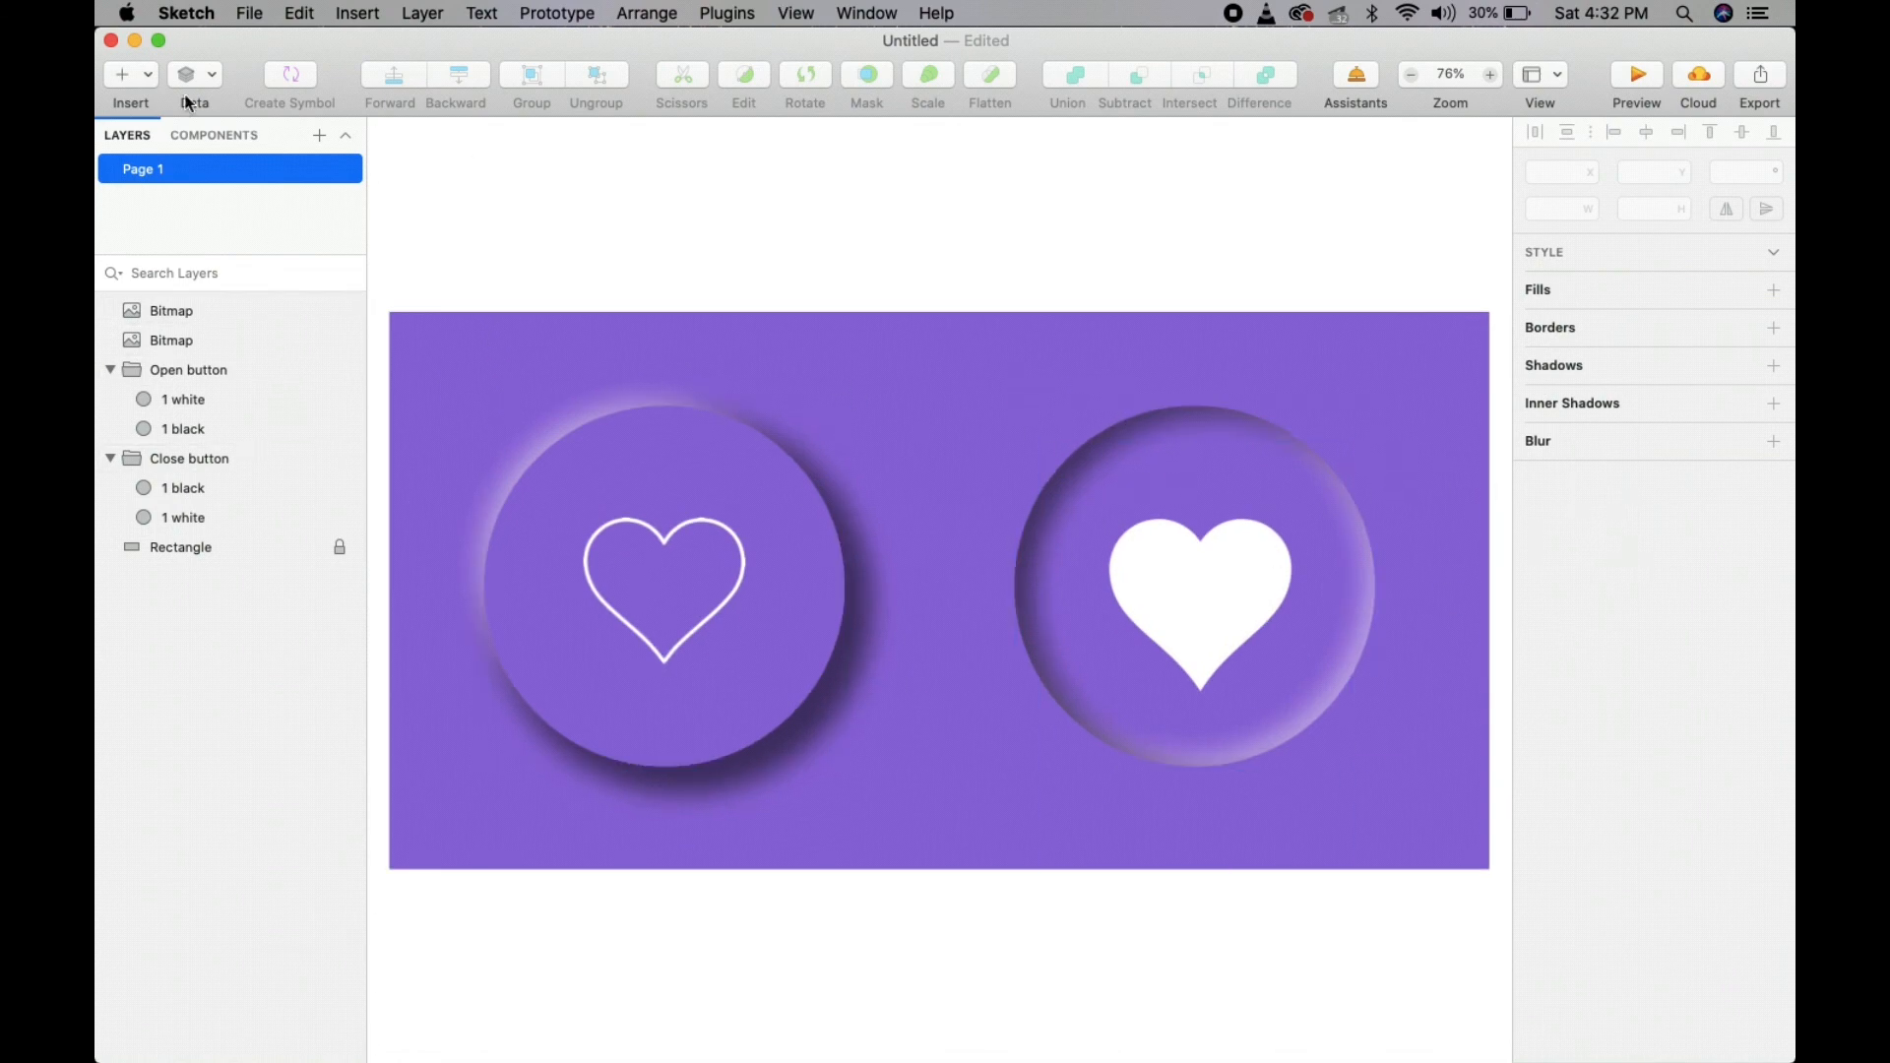
left_click(186, 313)
left_click(423, 227)
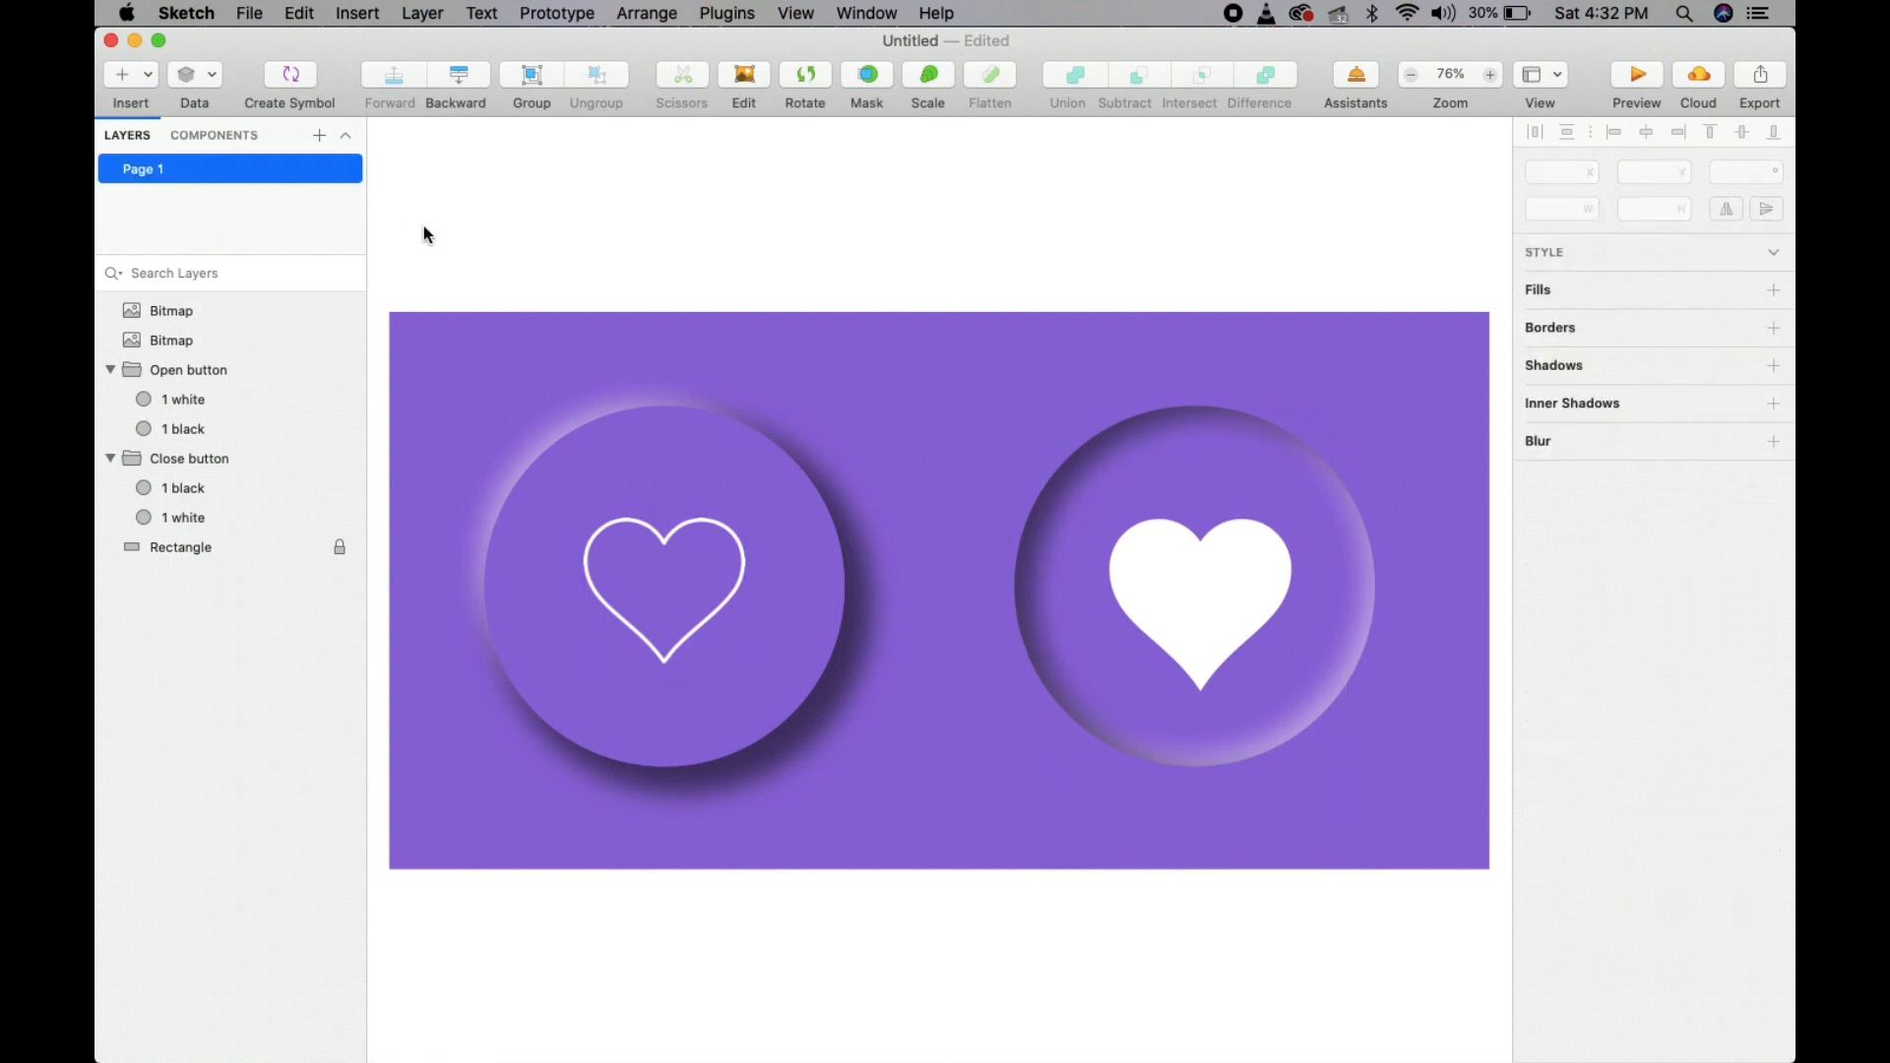
key("a")
left_click_drag(391, 311, 1489, 871)
- Add an export preset to the artboard with size 2x and PNG format
left_click(1773, 407)
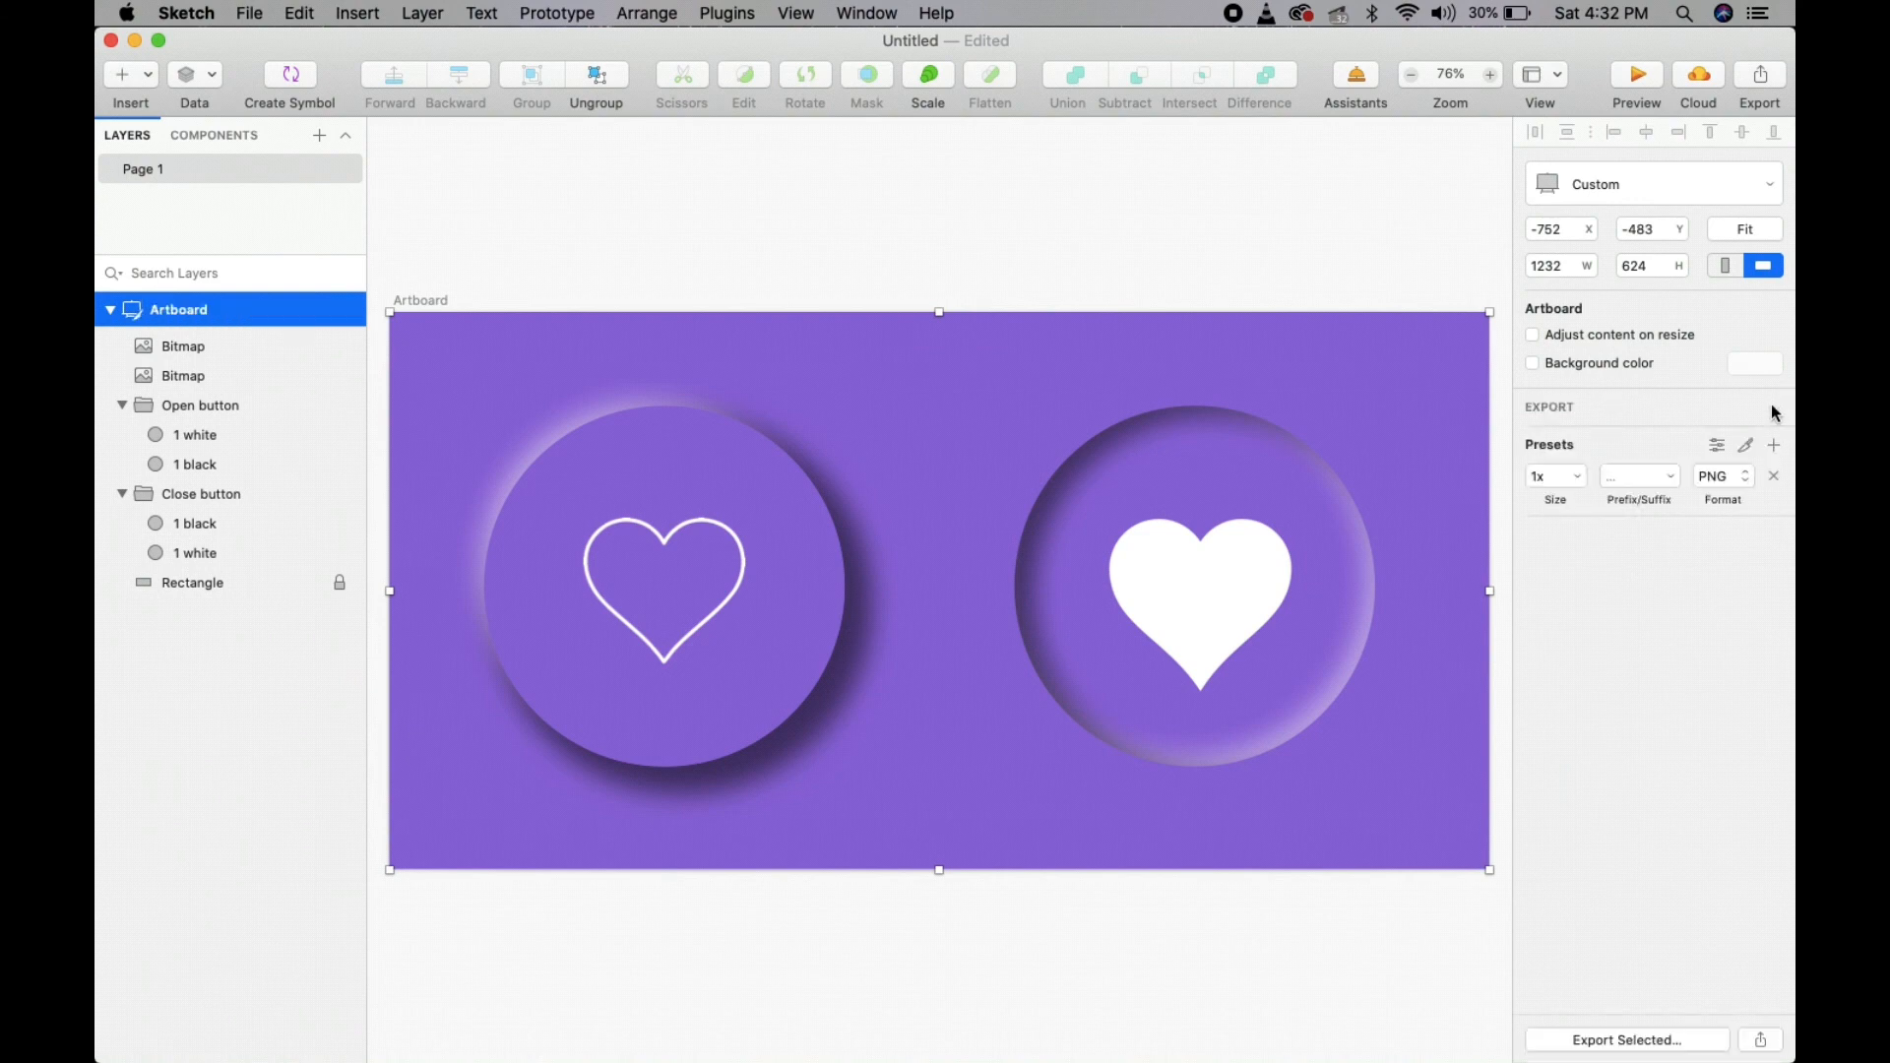
left_click(1548, 478)
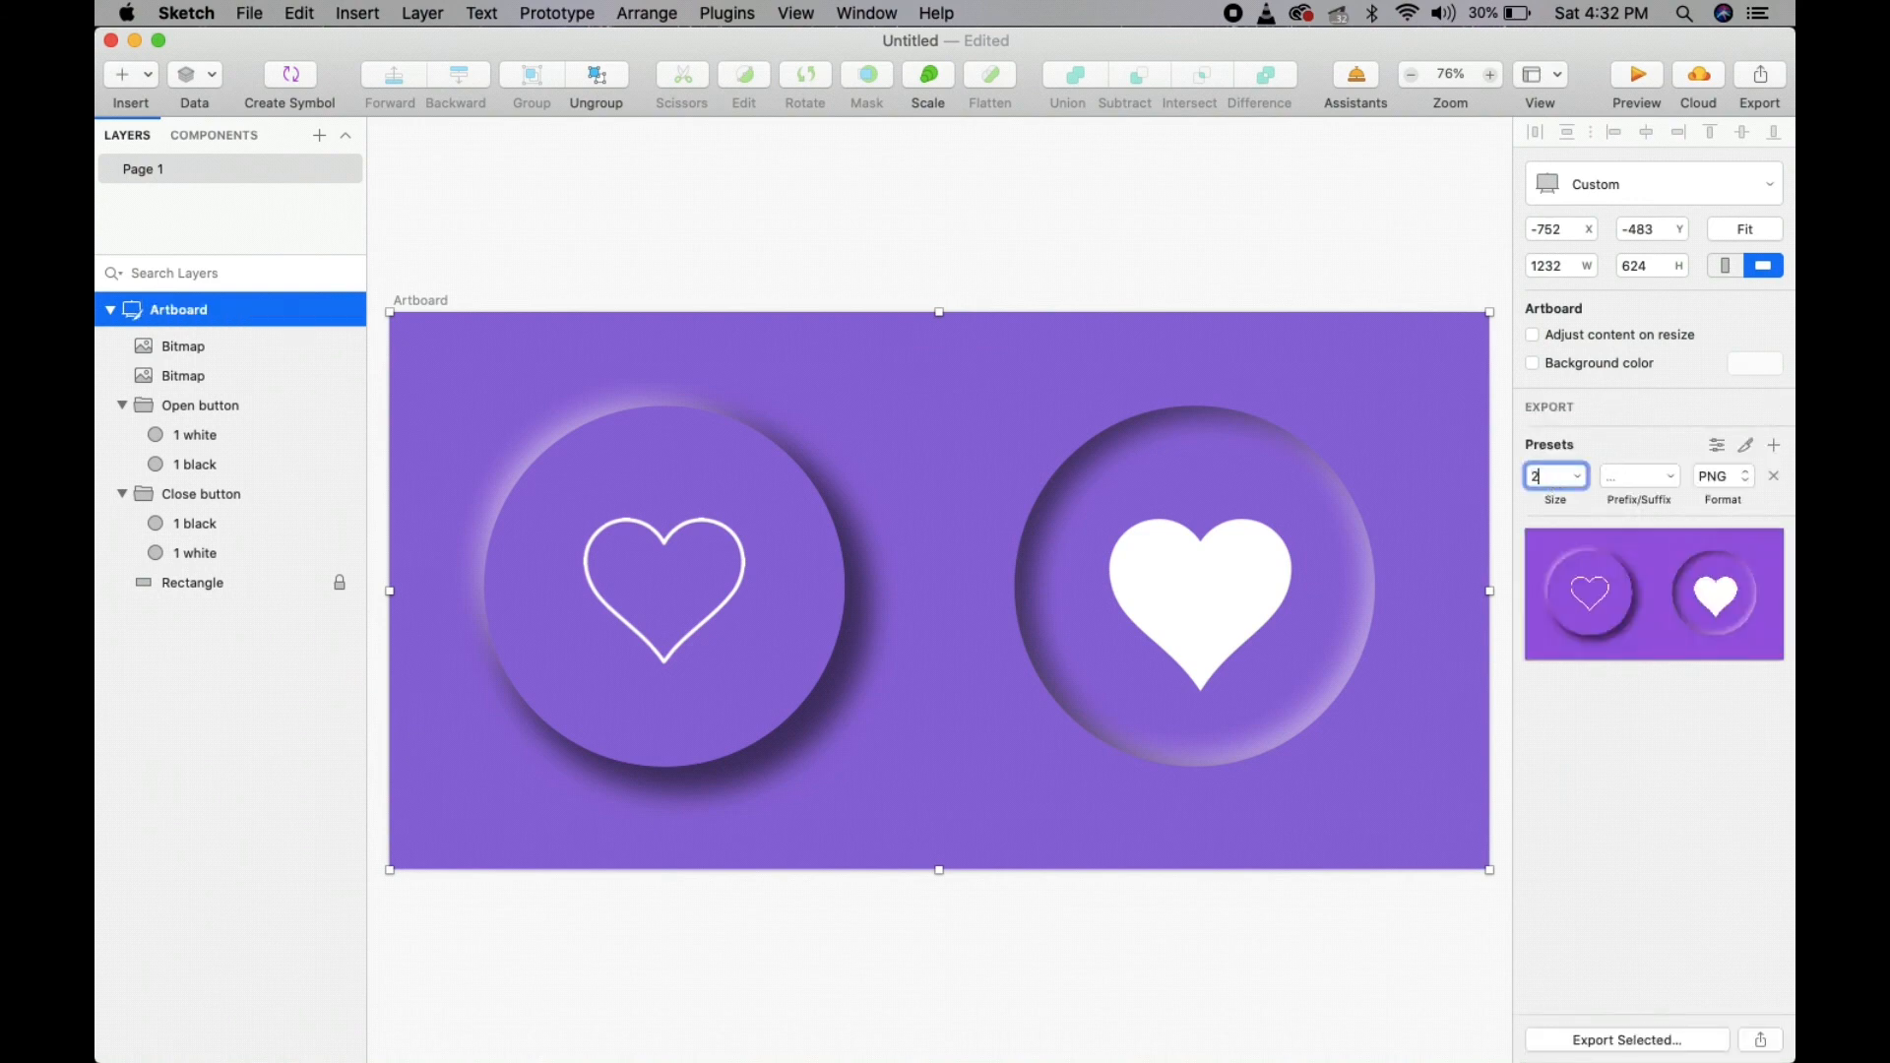
type("2x")
left_click(1735, 483)
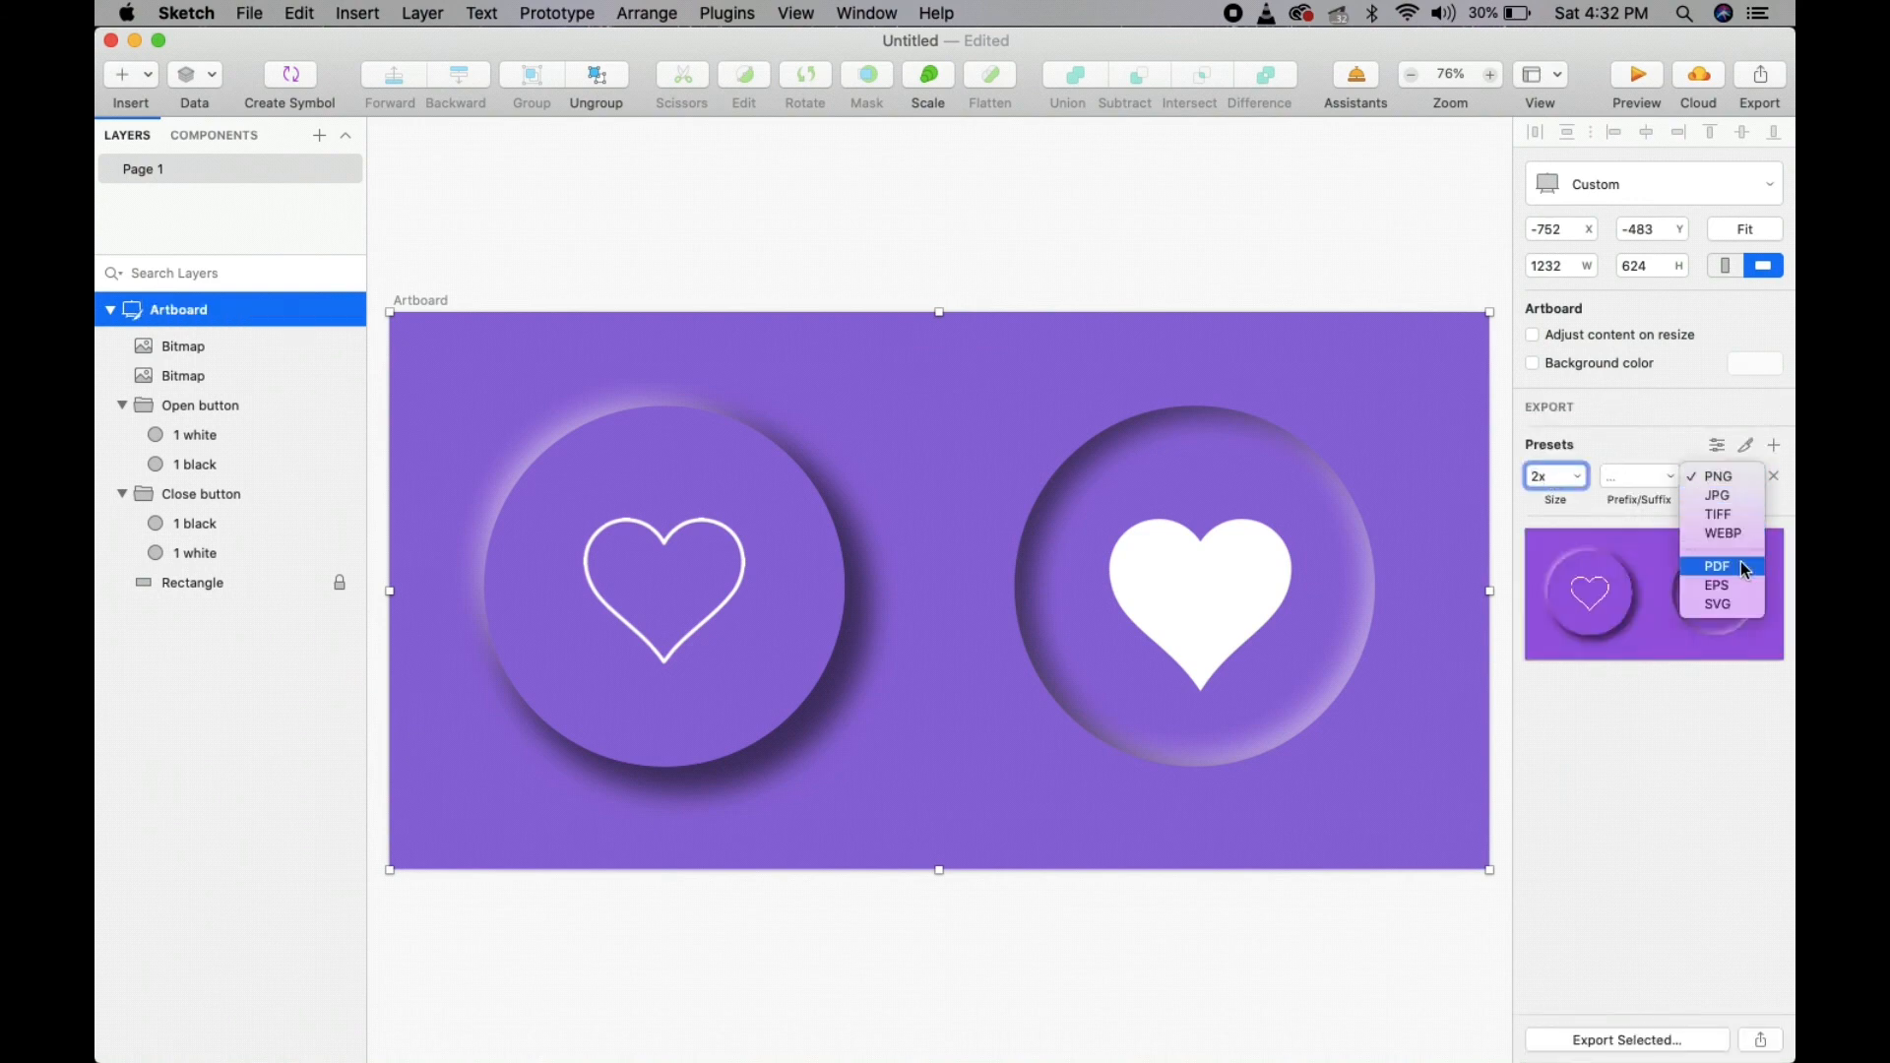
left_click(1669, 933)
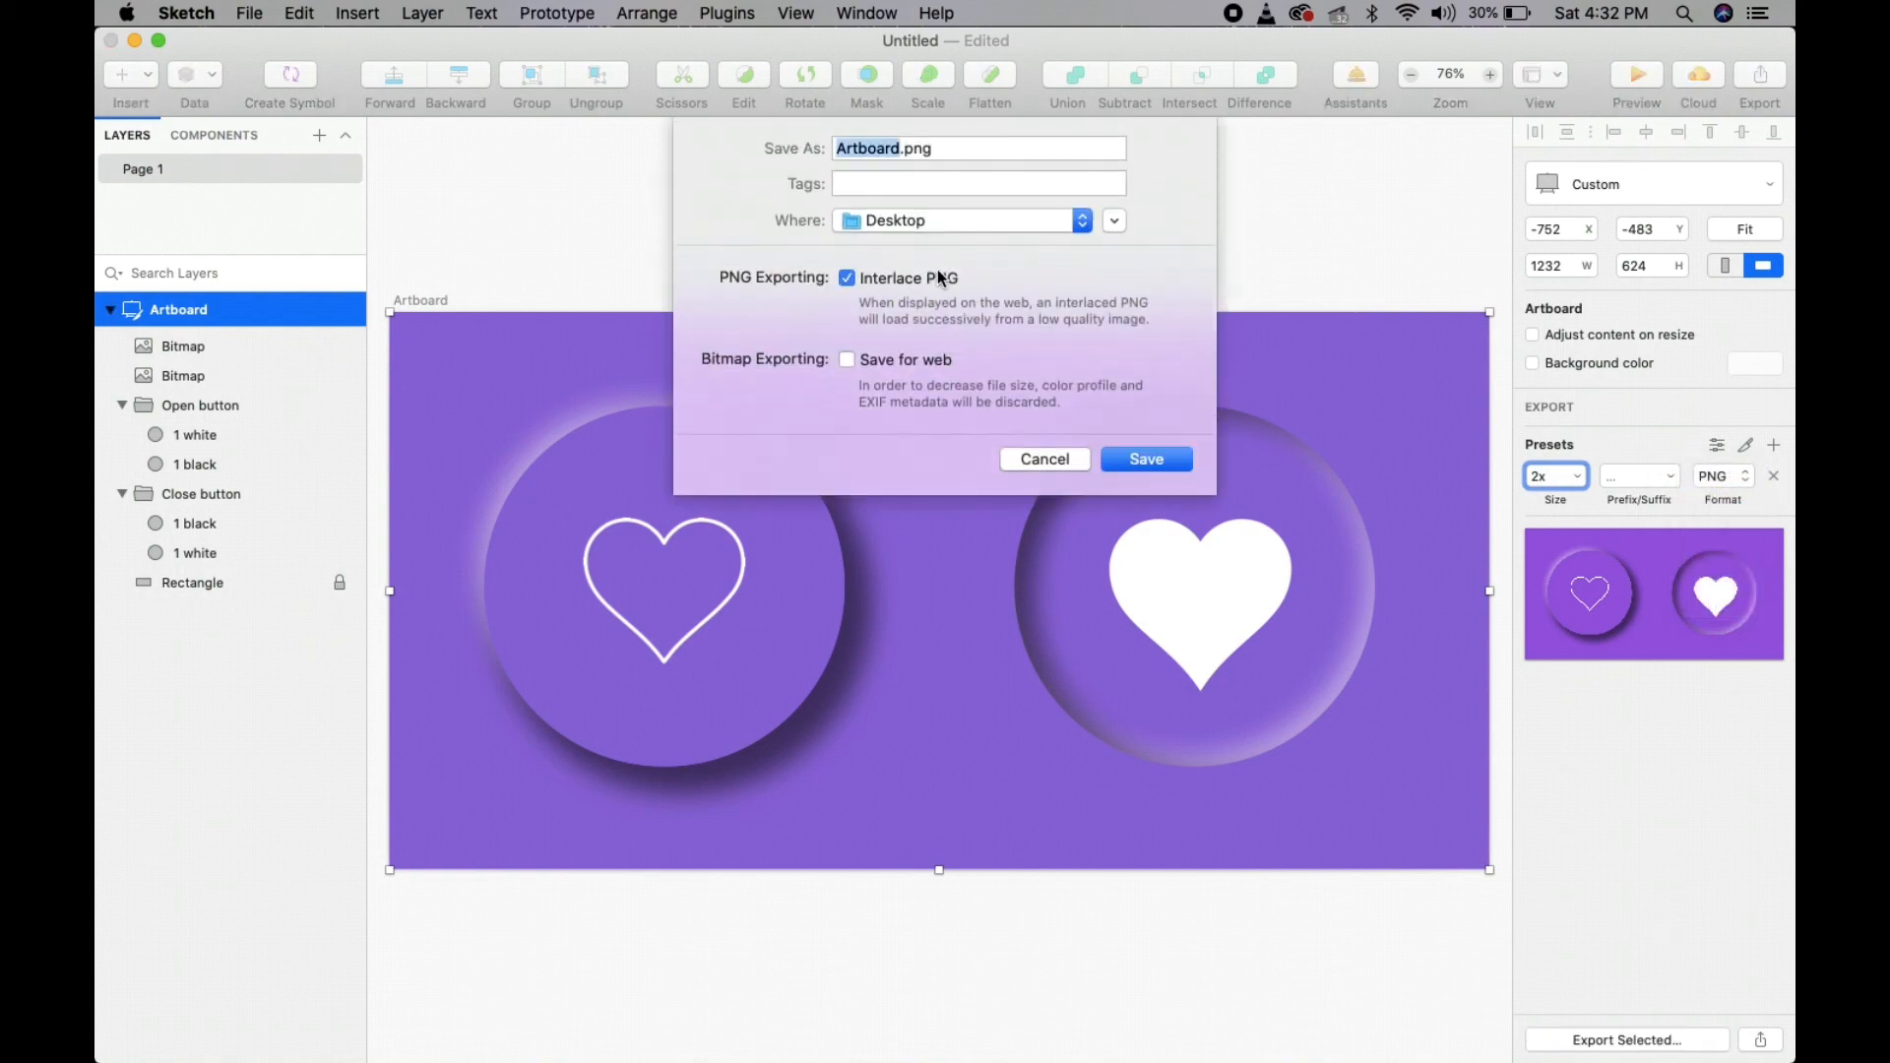
- Export the artboard to the Desktop as "demo tutotirla nuemorphic.png"
type("demp")
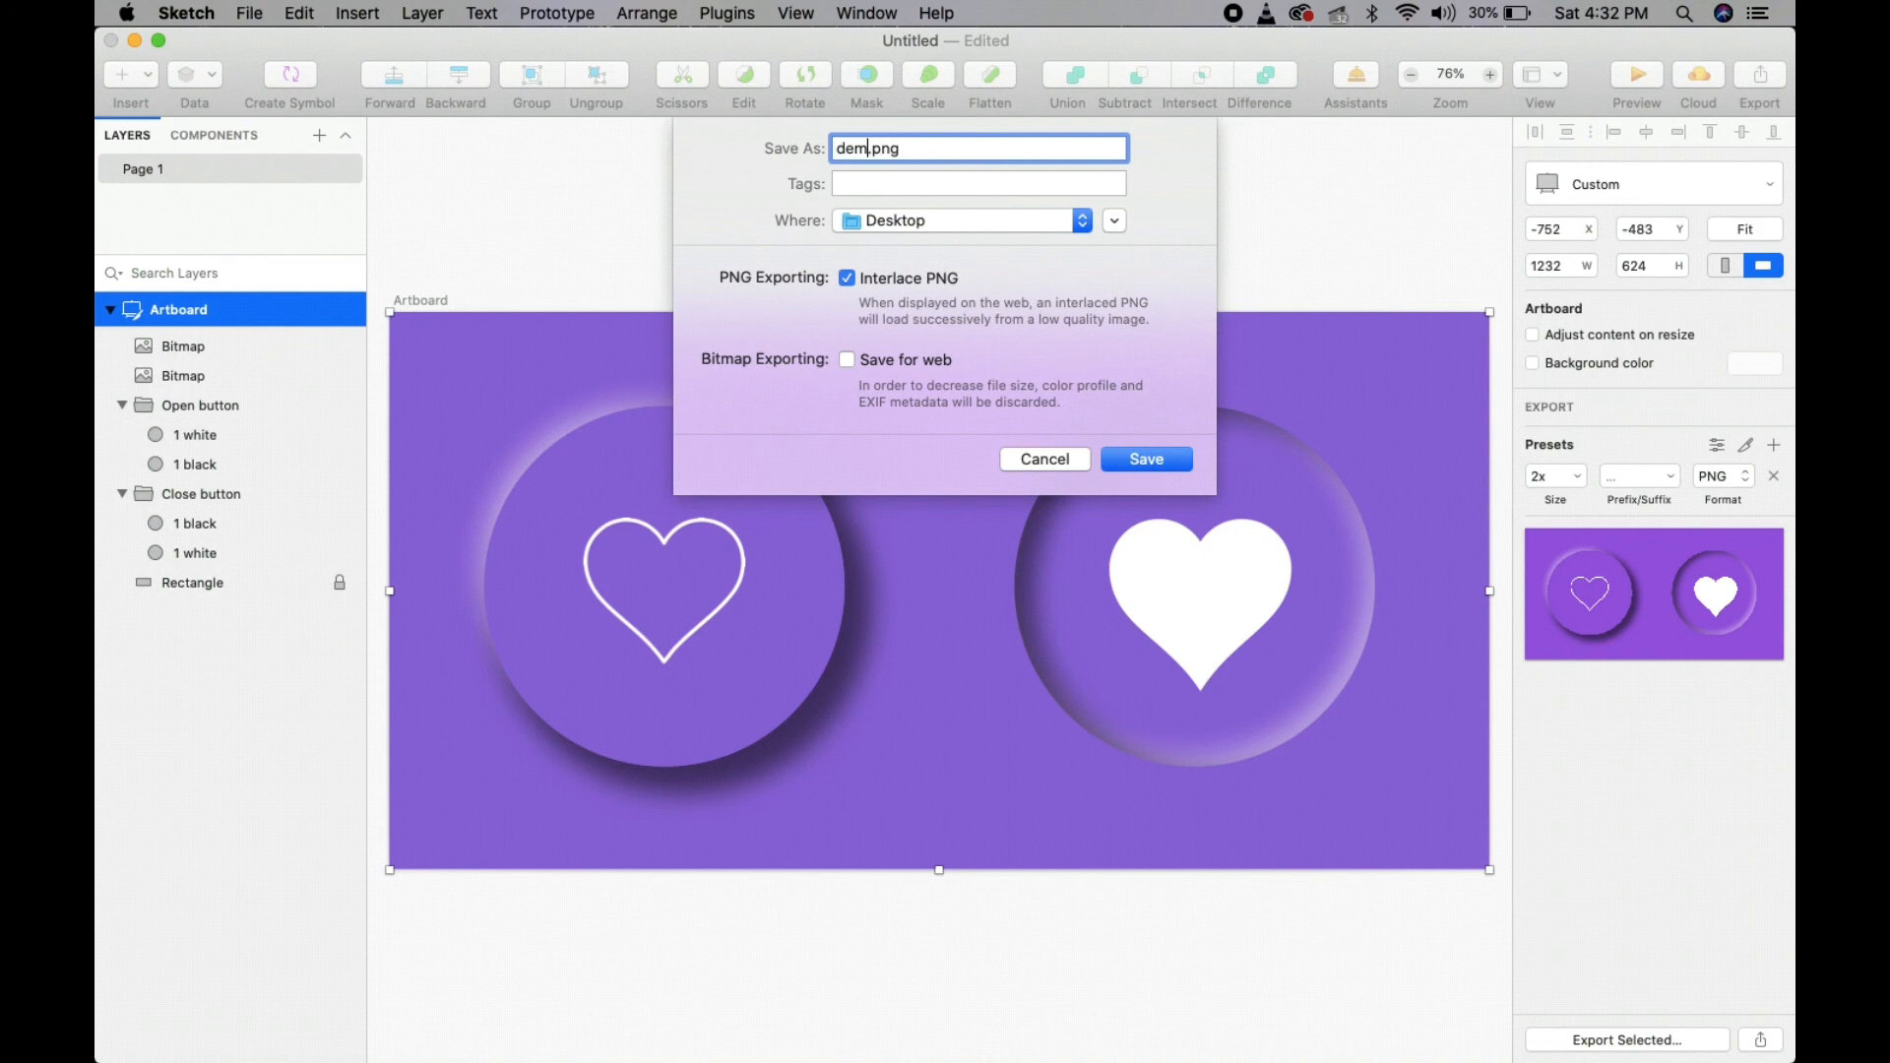
type(" tutotirla nuemorphic")
key("Return")
- Hide Sketch, open the exported "demo tutotirla nuemorphic.png" from the desktop in Preview and view it in full screen
key("super+h")
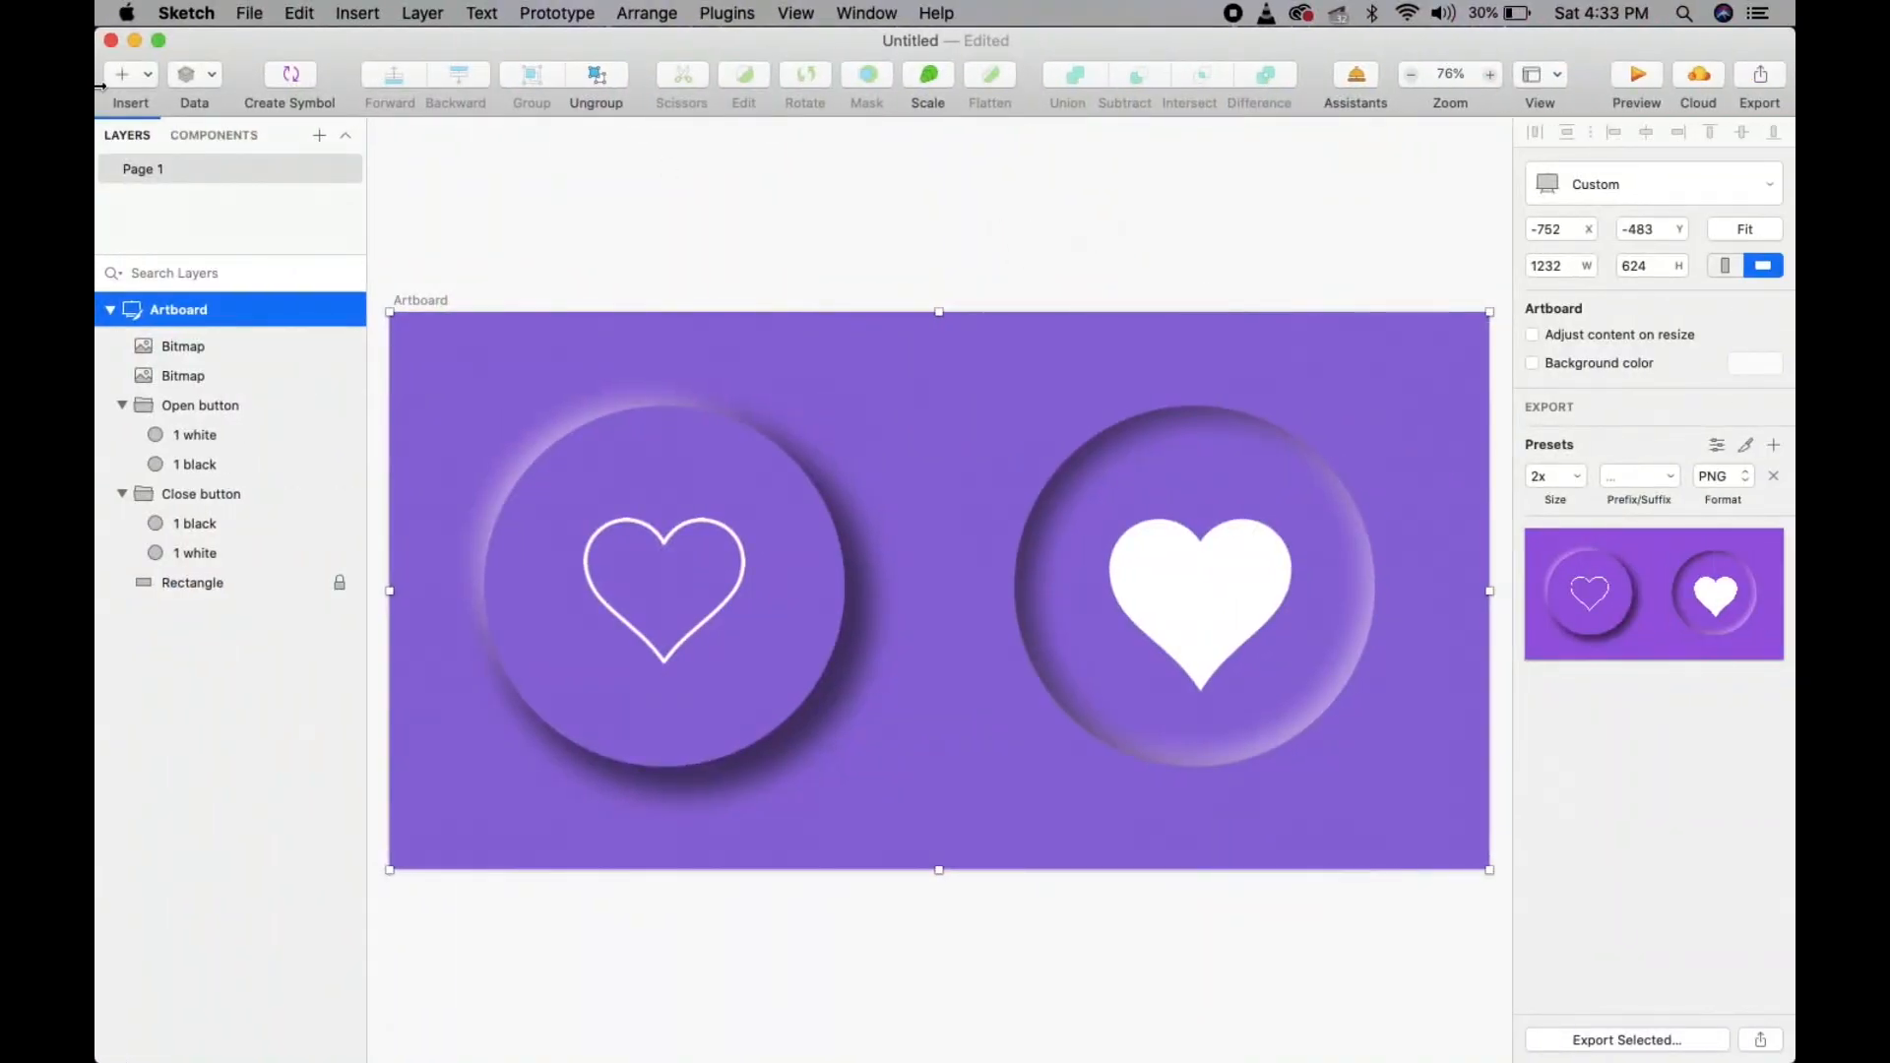
left_click(137, 44)
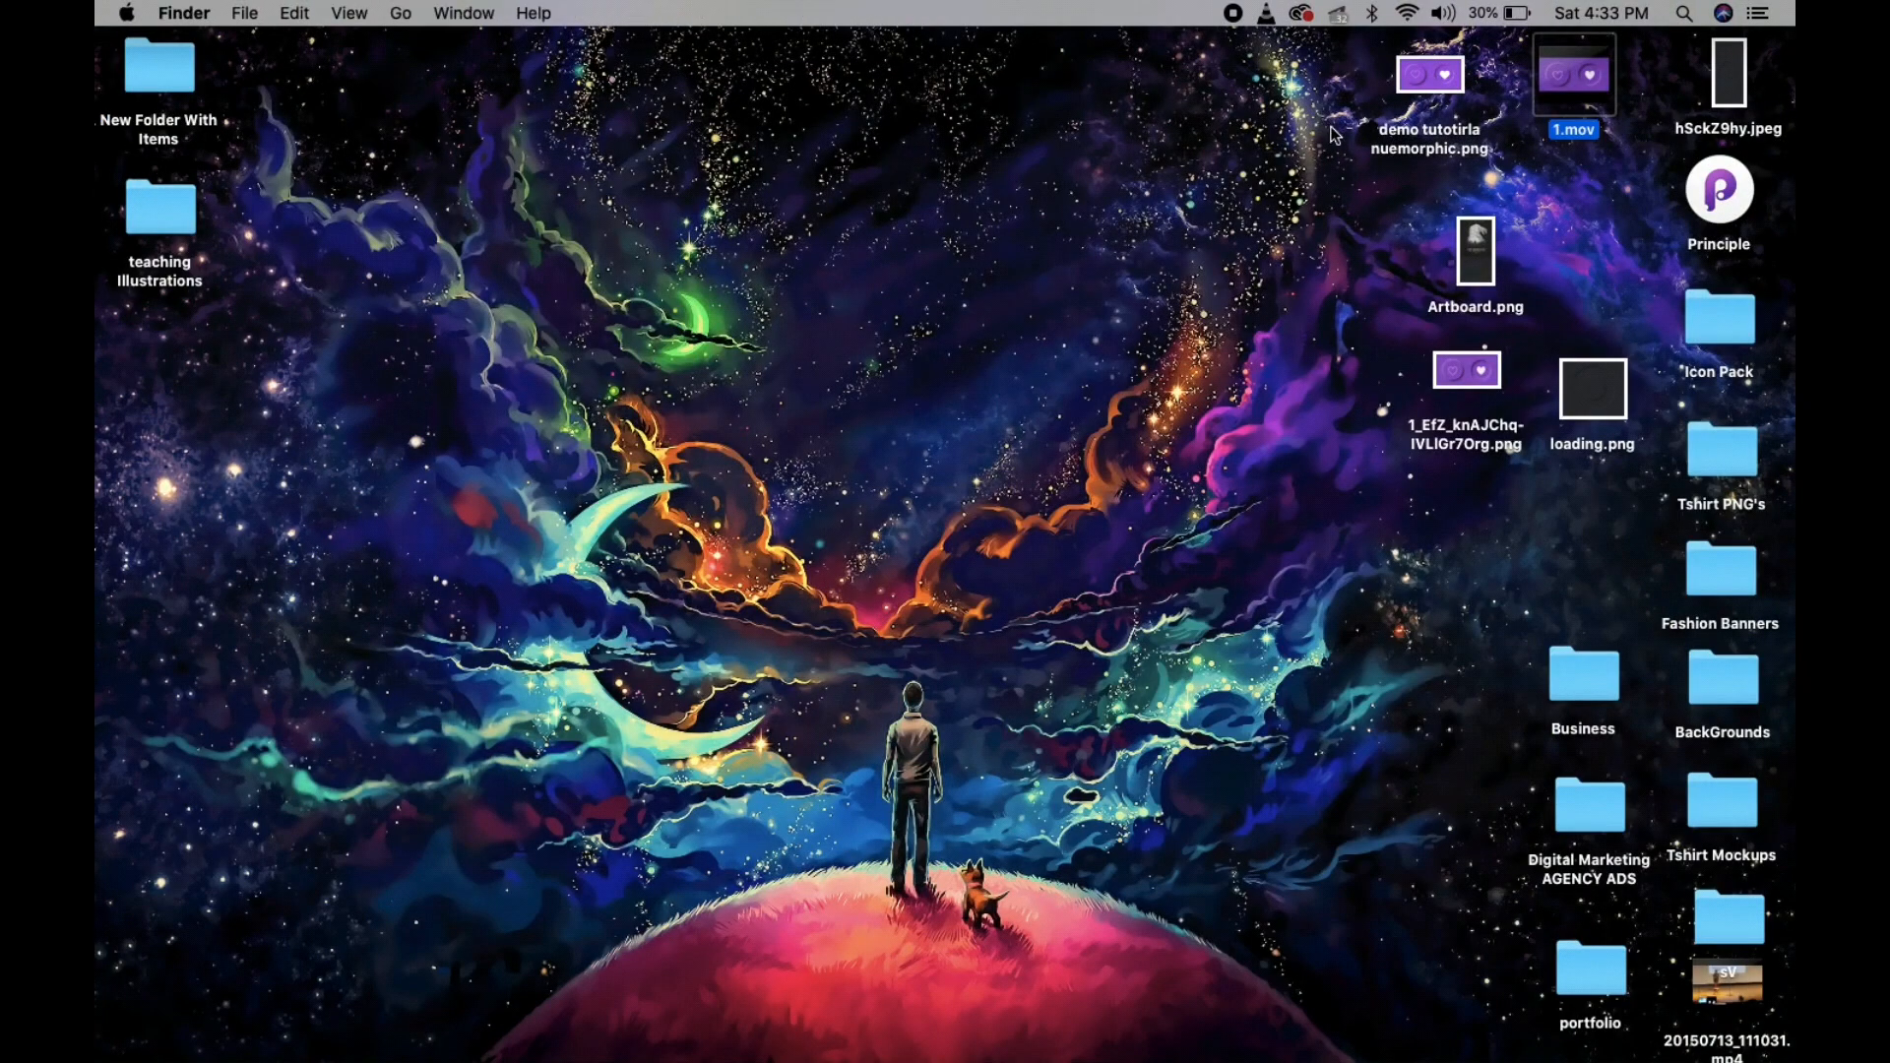
double_click(1427, 75)
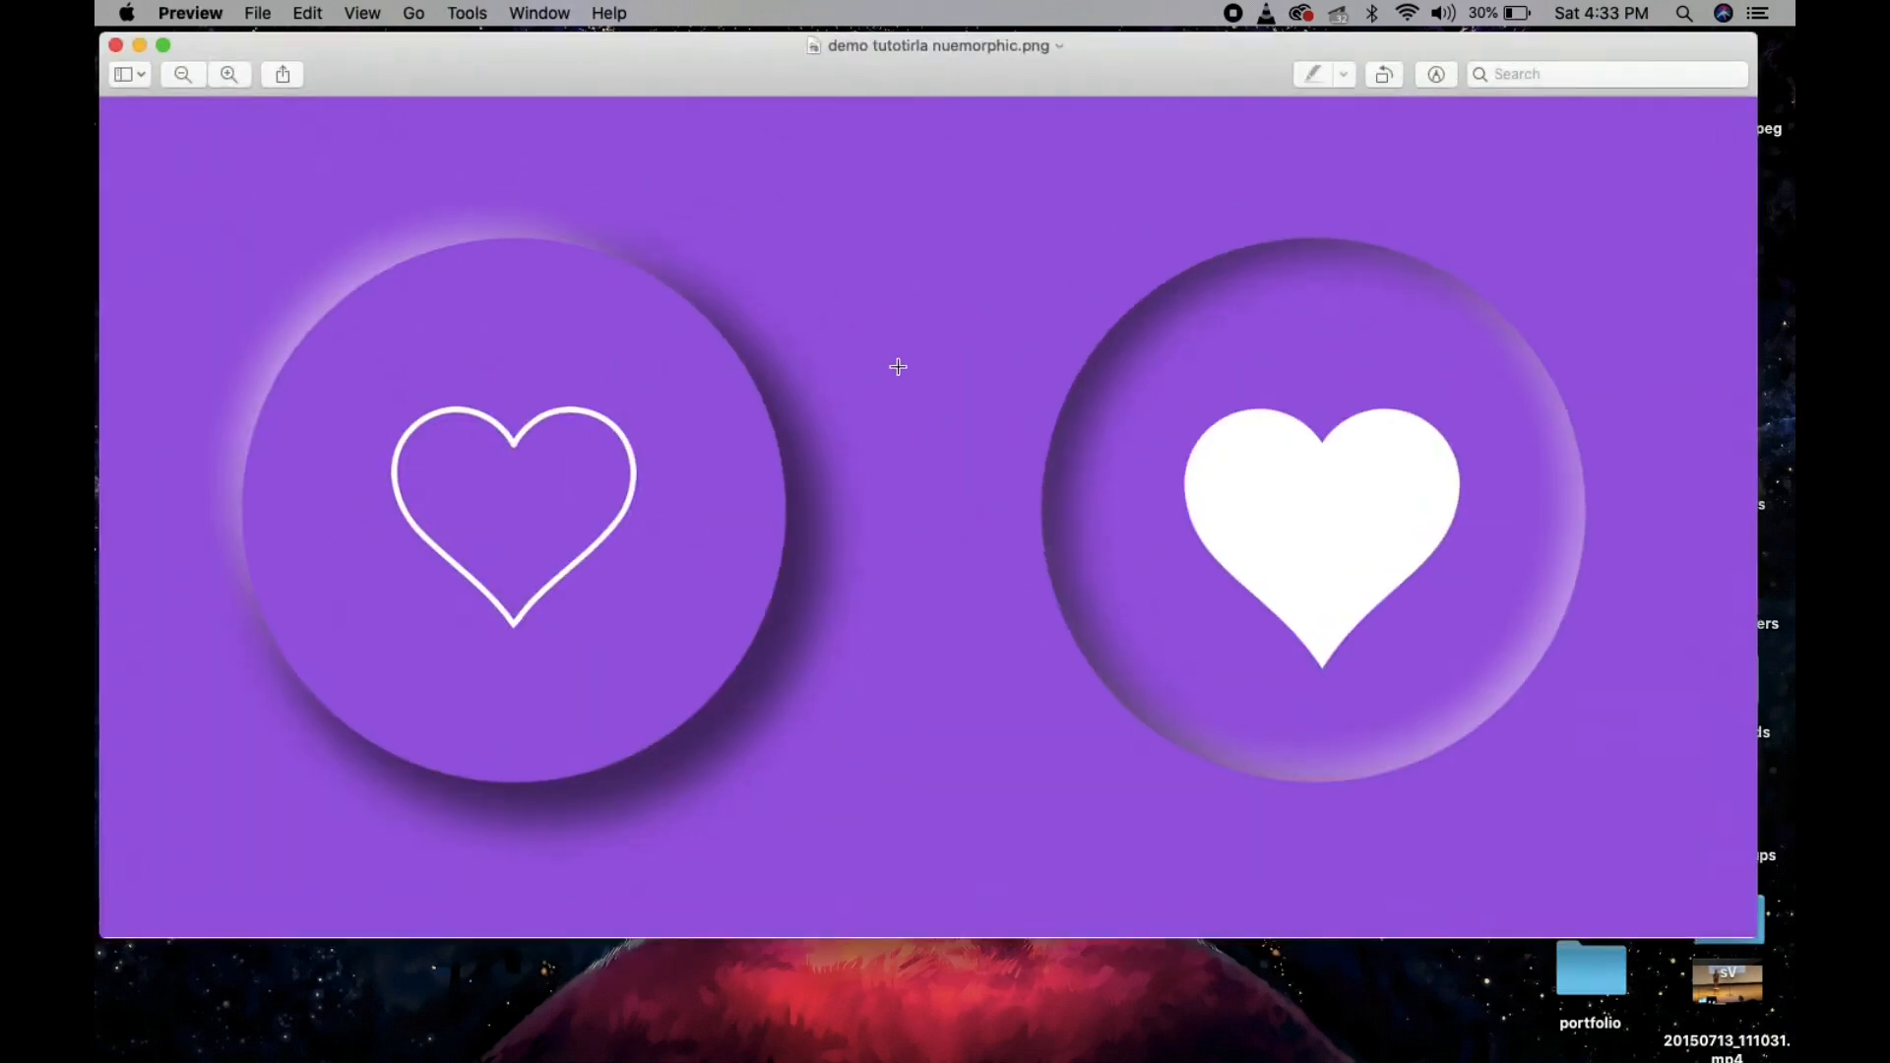
left_click(362, 13)
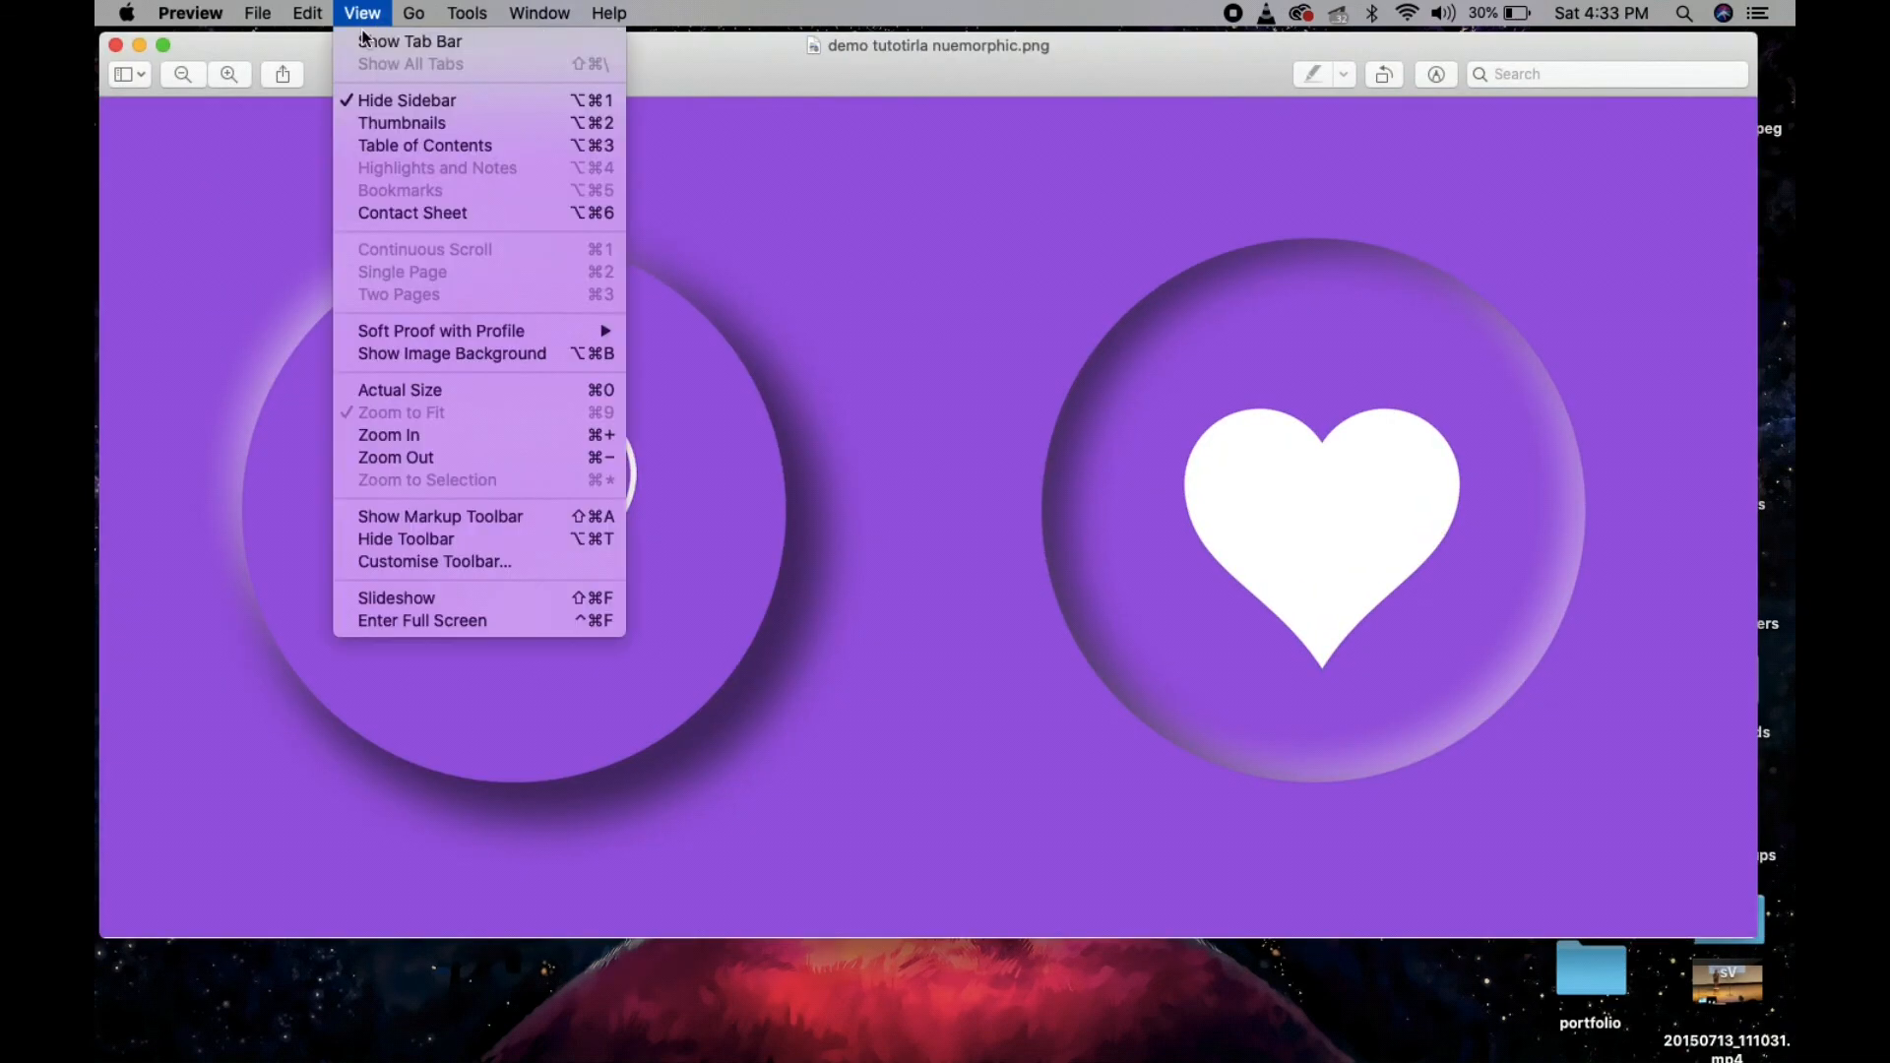
left_click(440, 622)
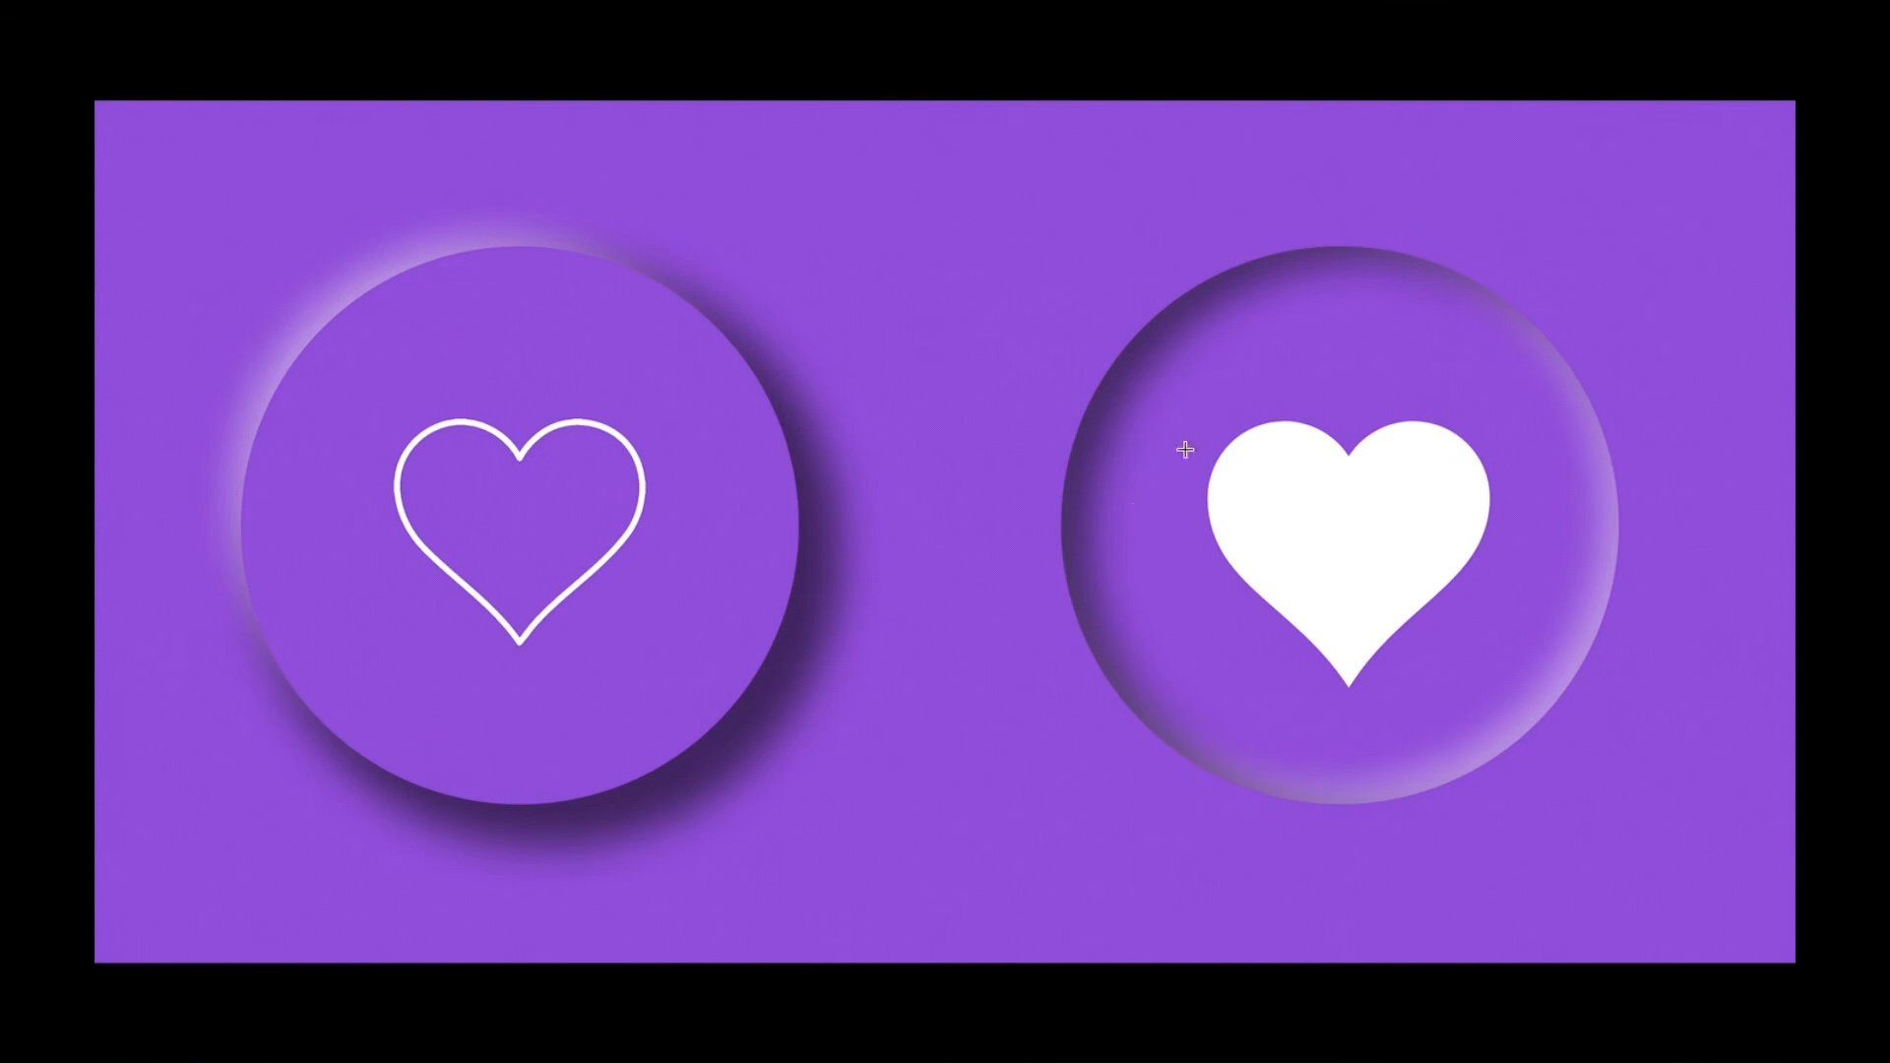
mouse_move(1794, 5)
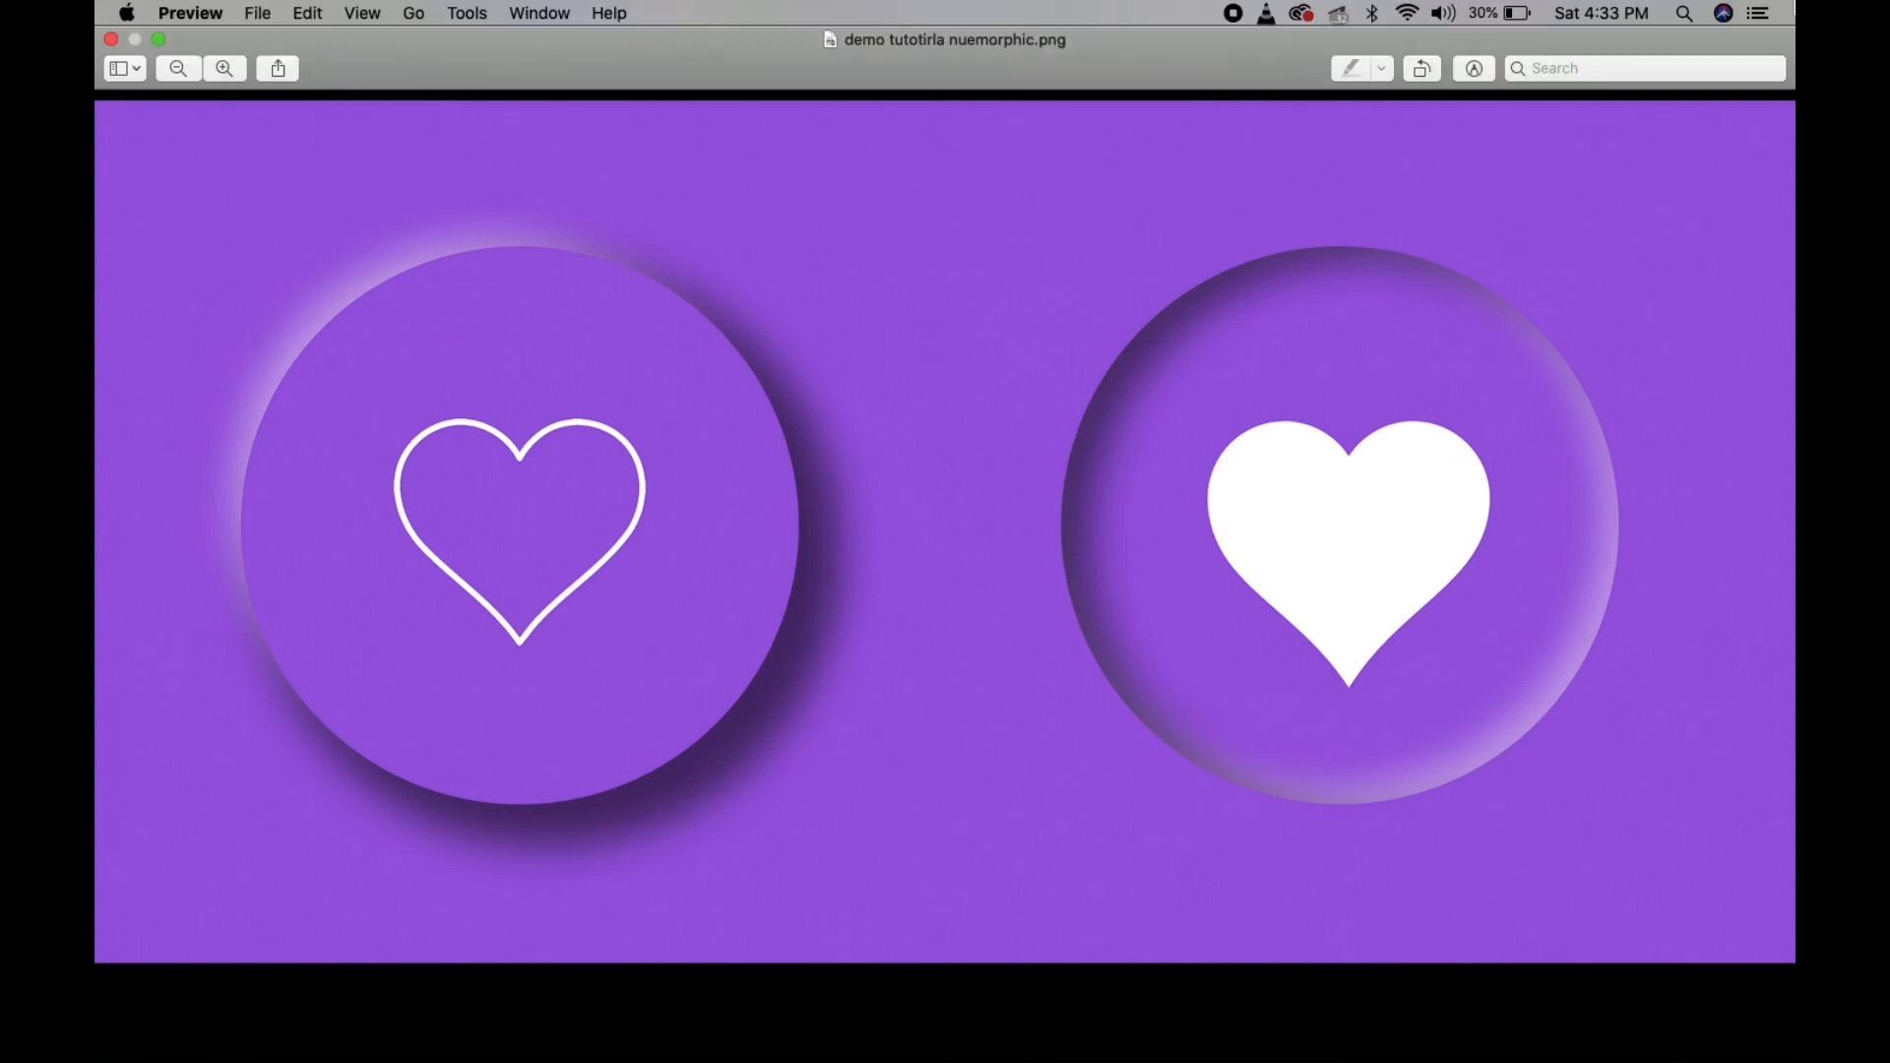